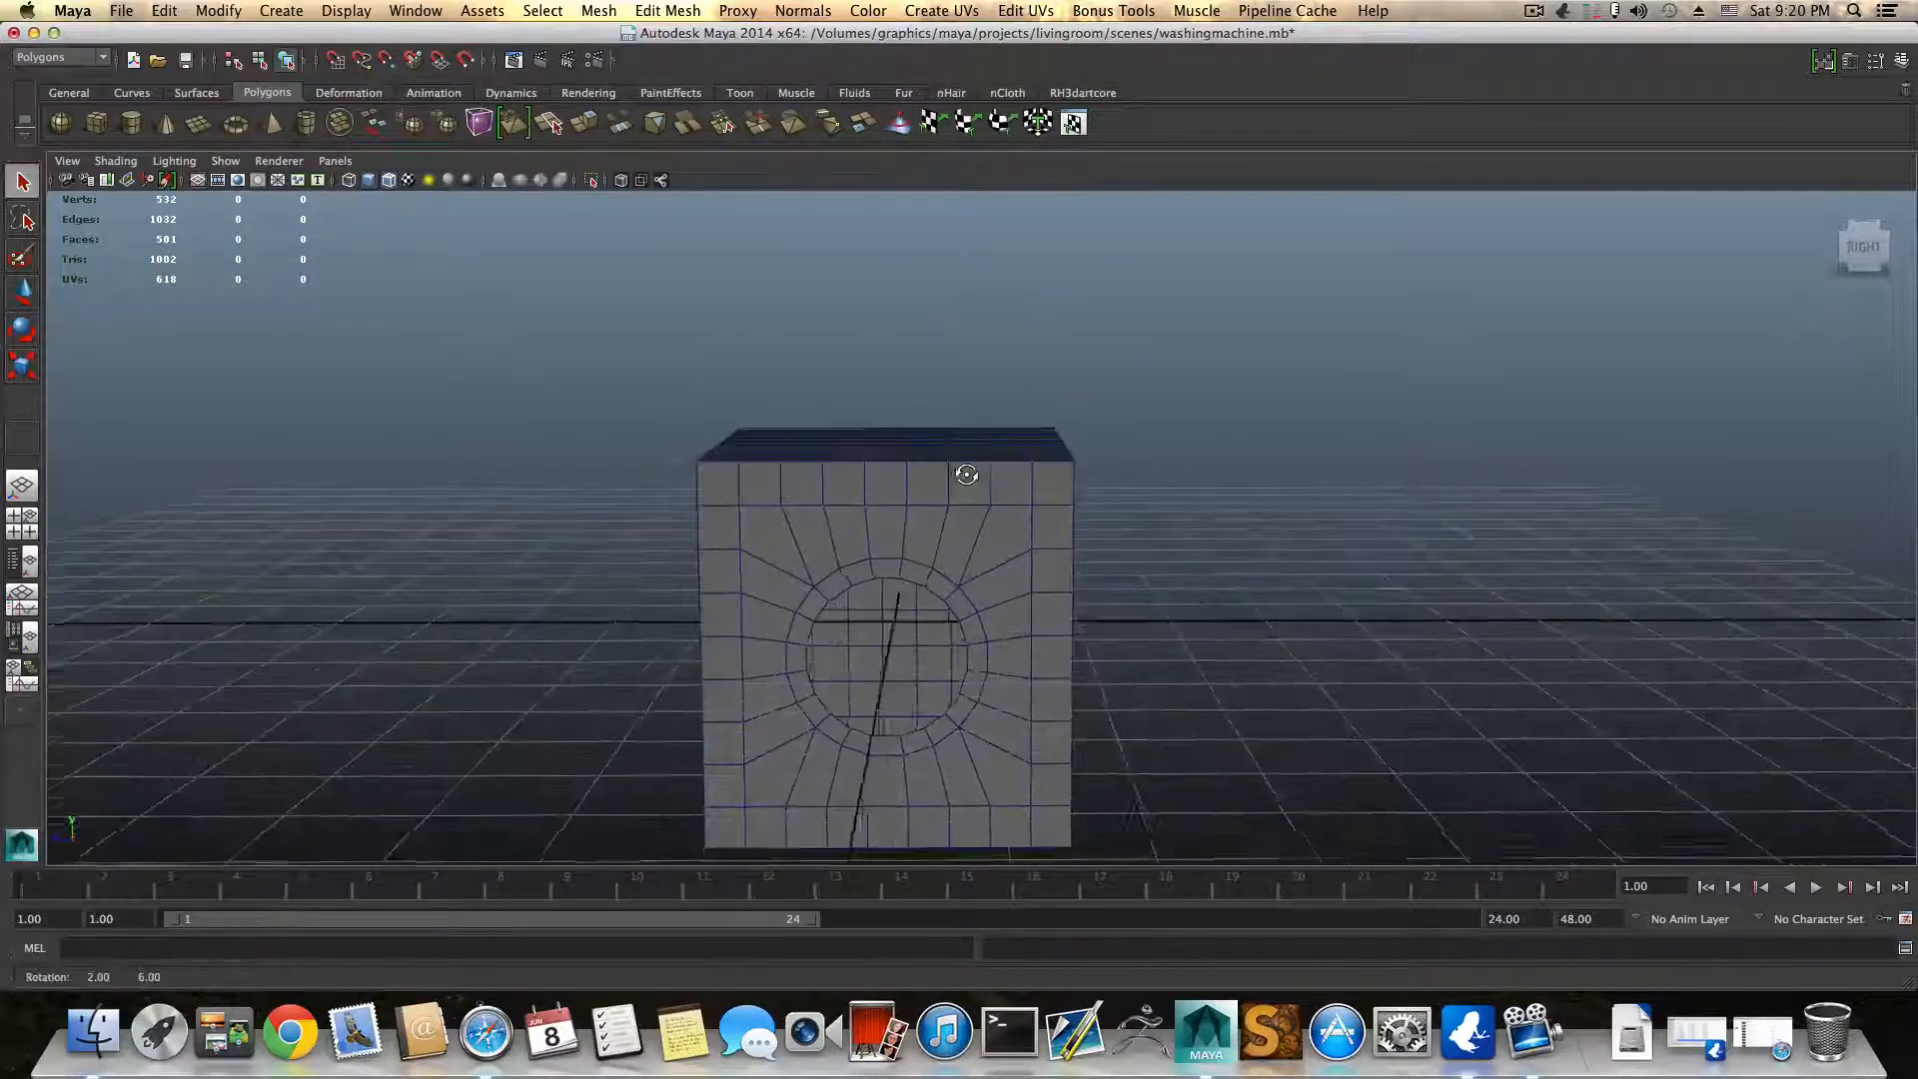
Step: Select all faces within the top and bottom rows of the washing machine body in face mode
right_drag(971, 452, 979, 482)
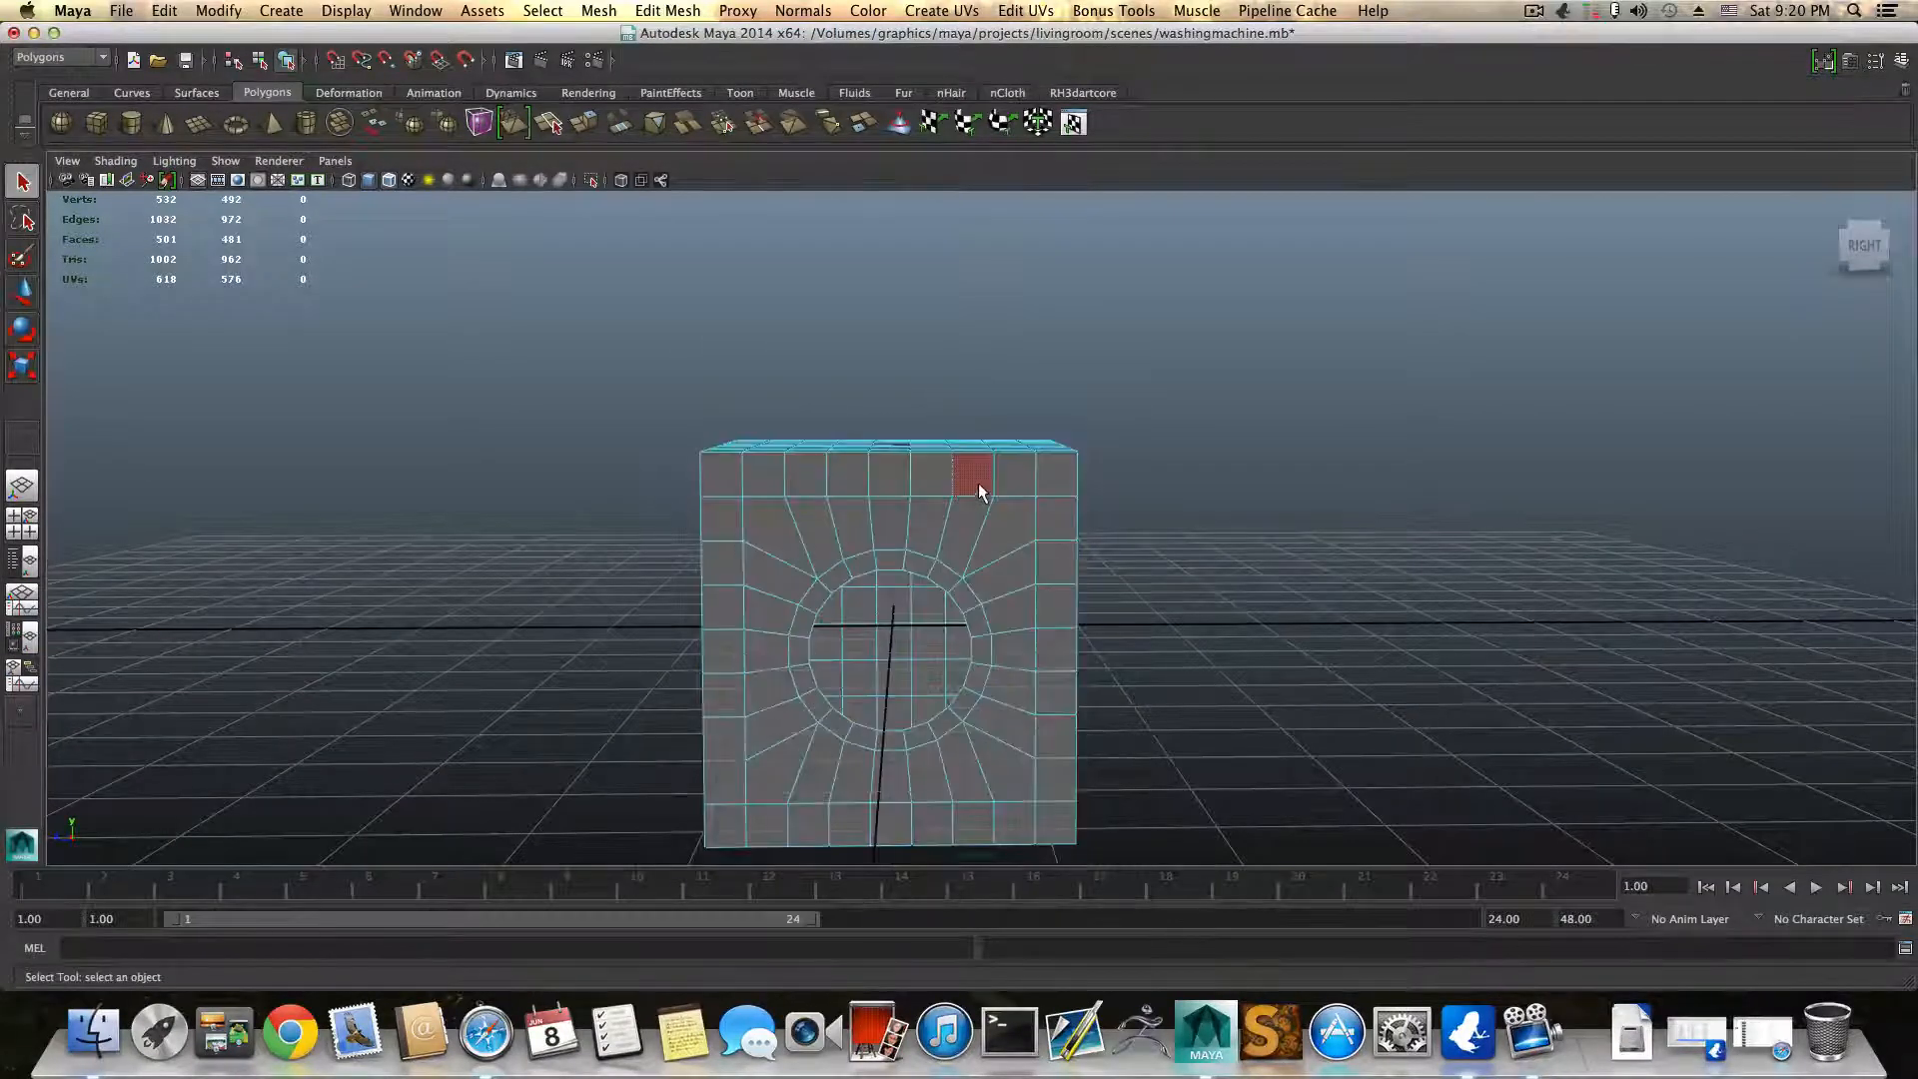
alt+drag(979, 483, 981, 480)
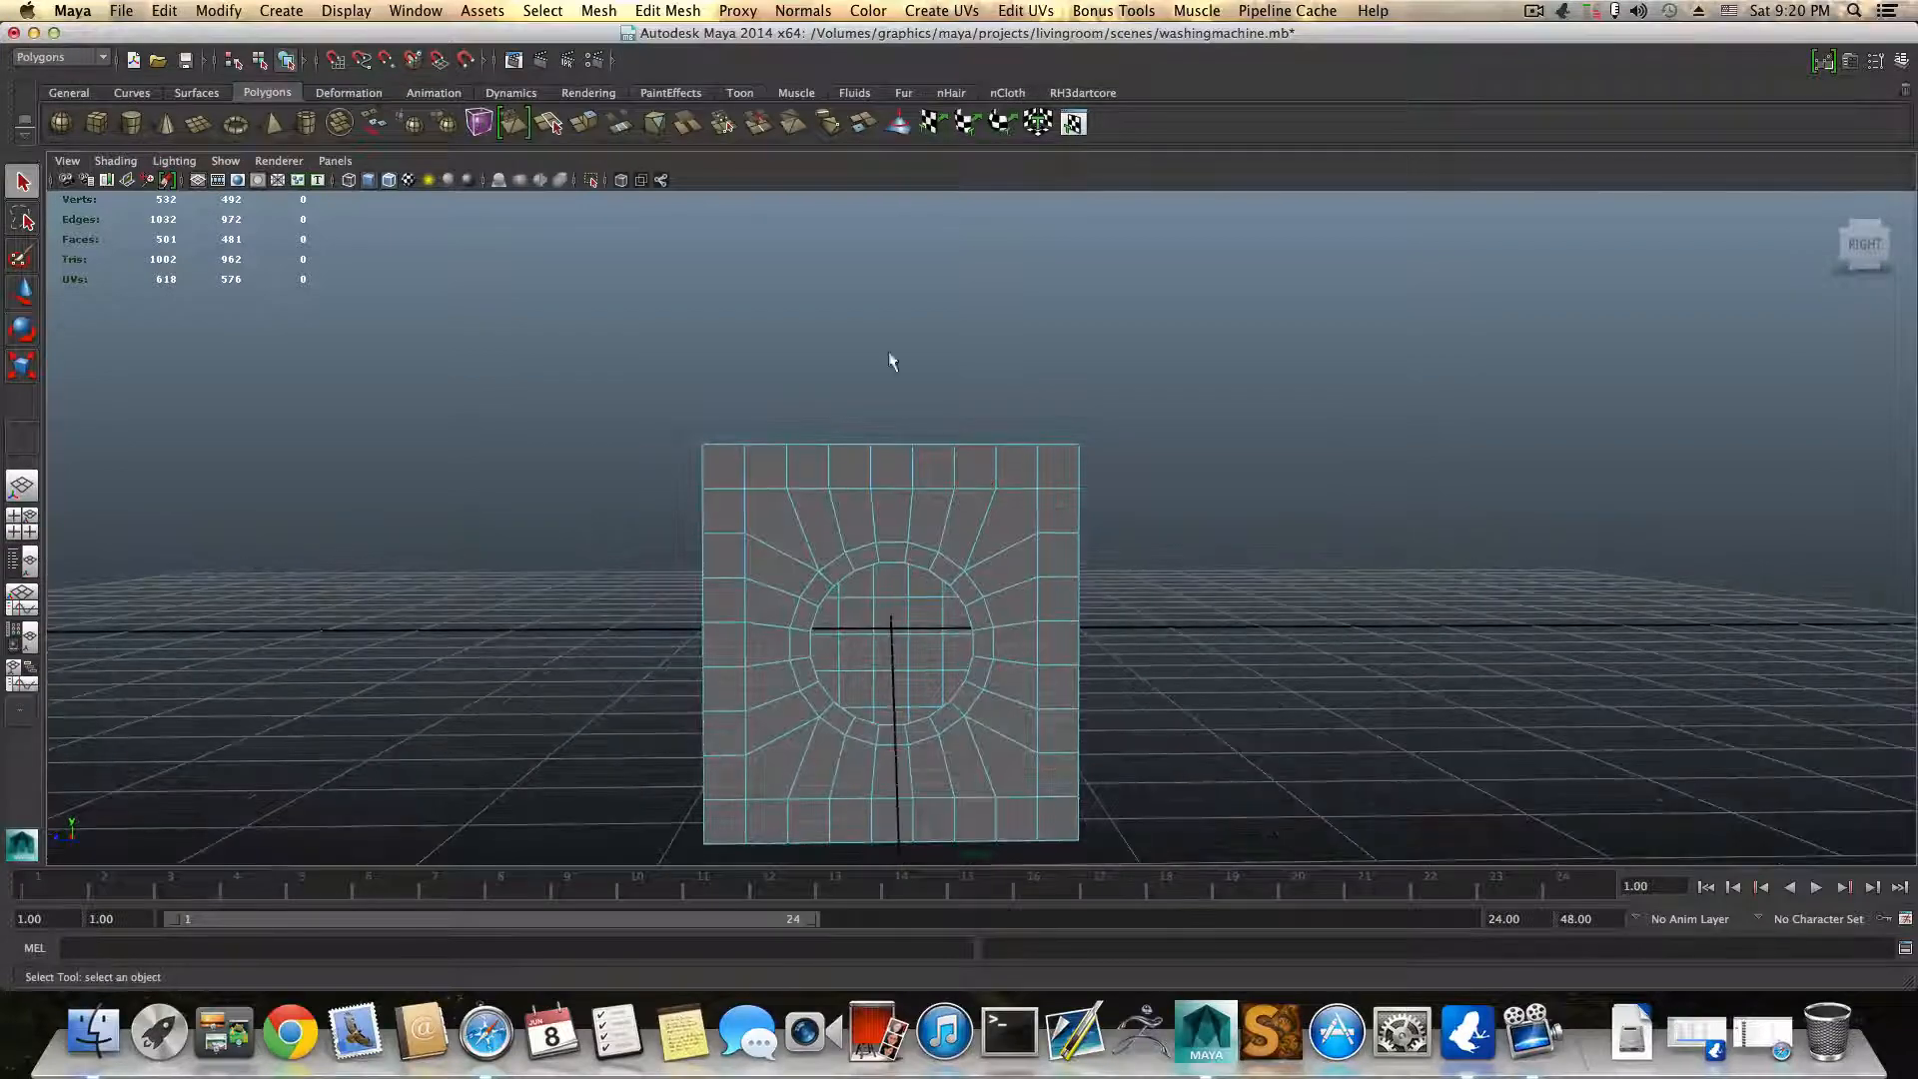
drag(1094, 478, 1140, 457)
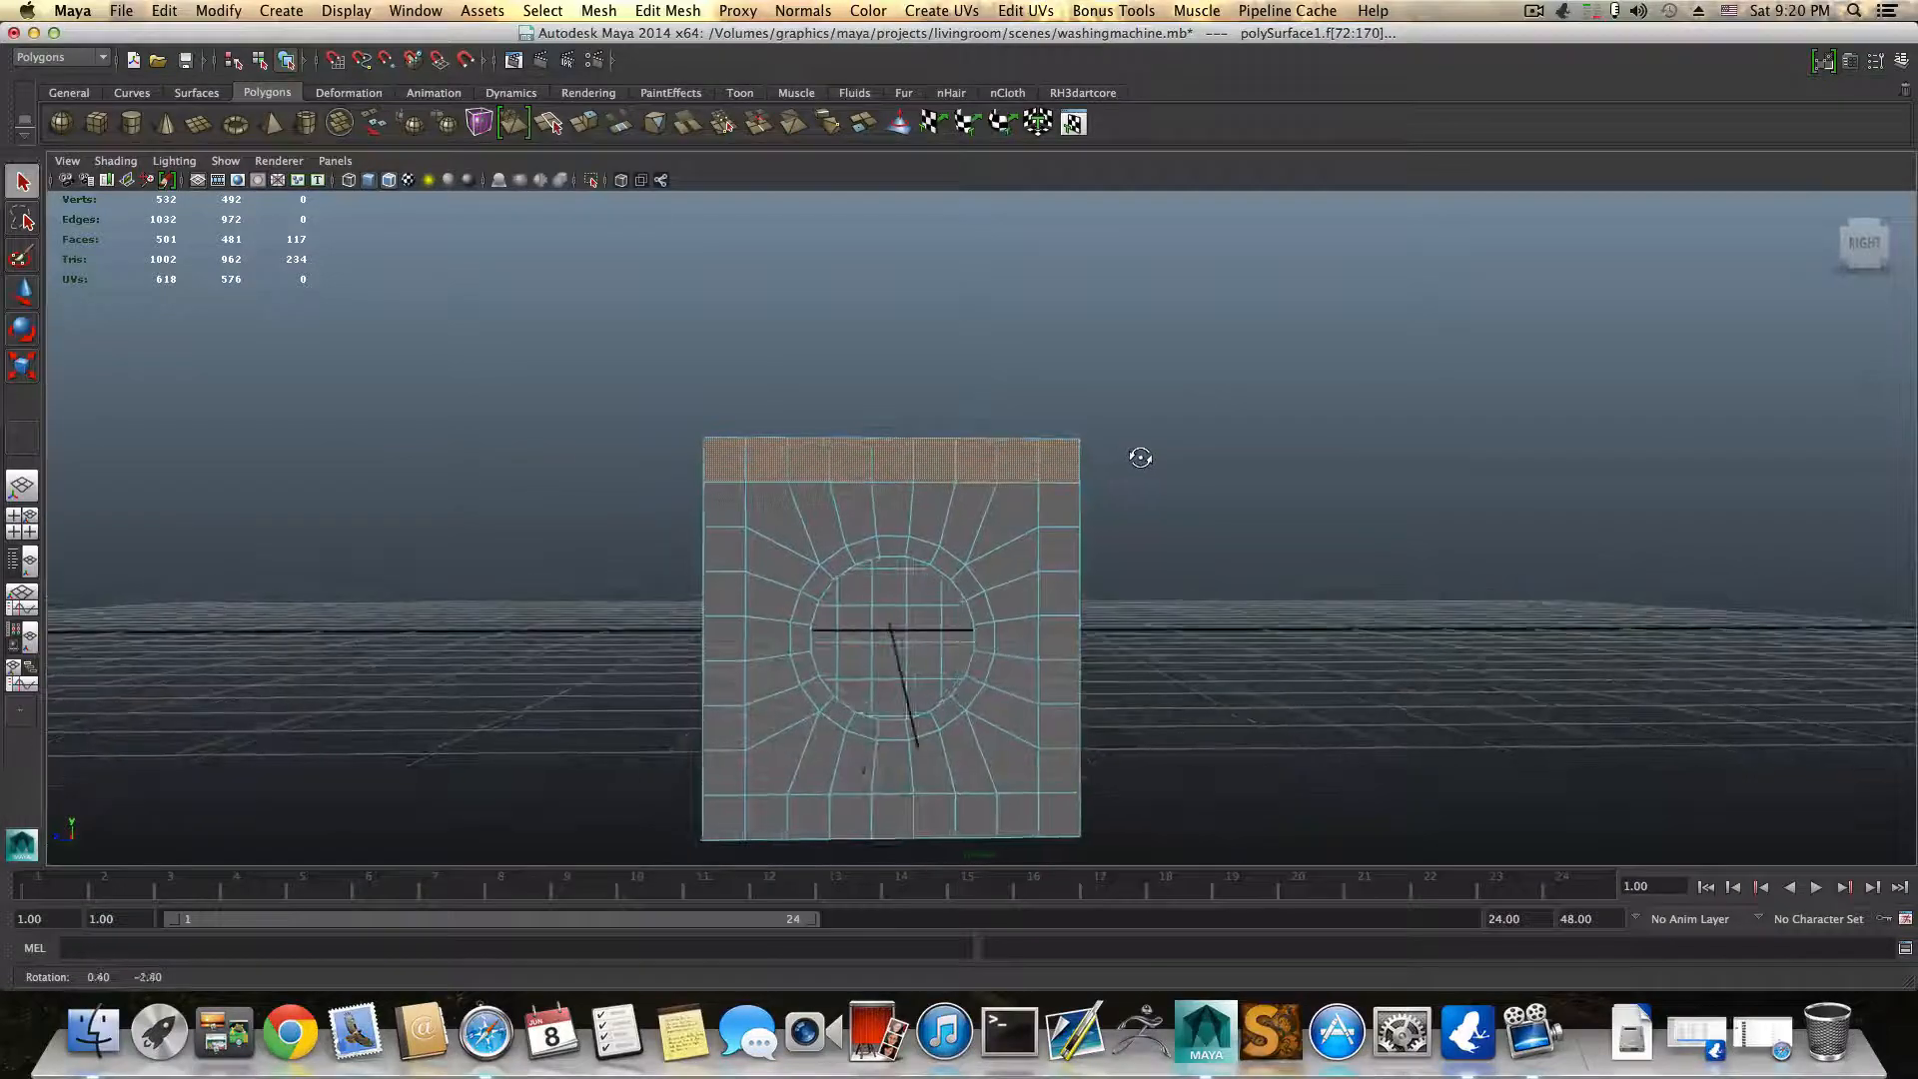
alt+middle_drag(1081, 499, 1109, 309)
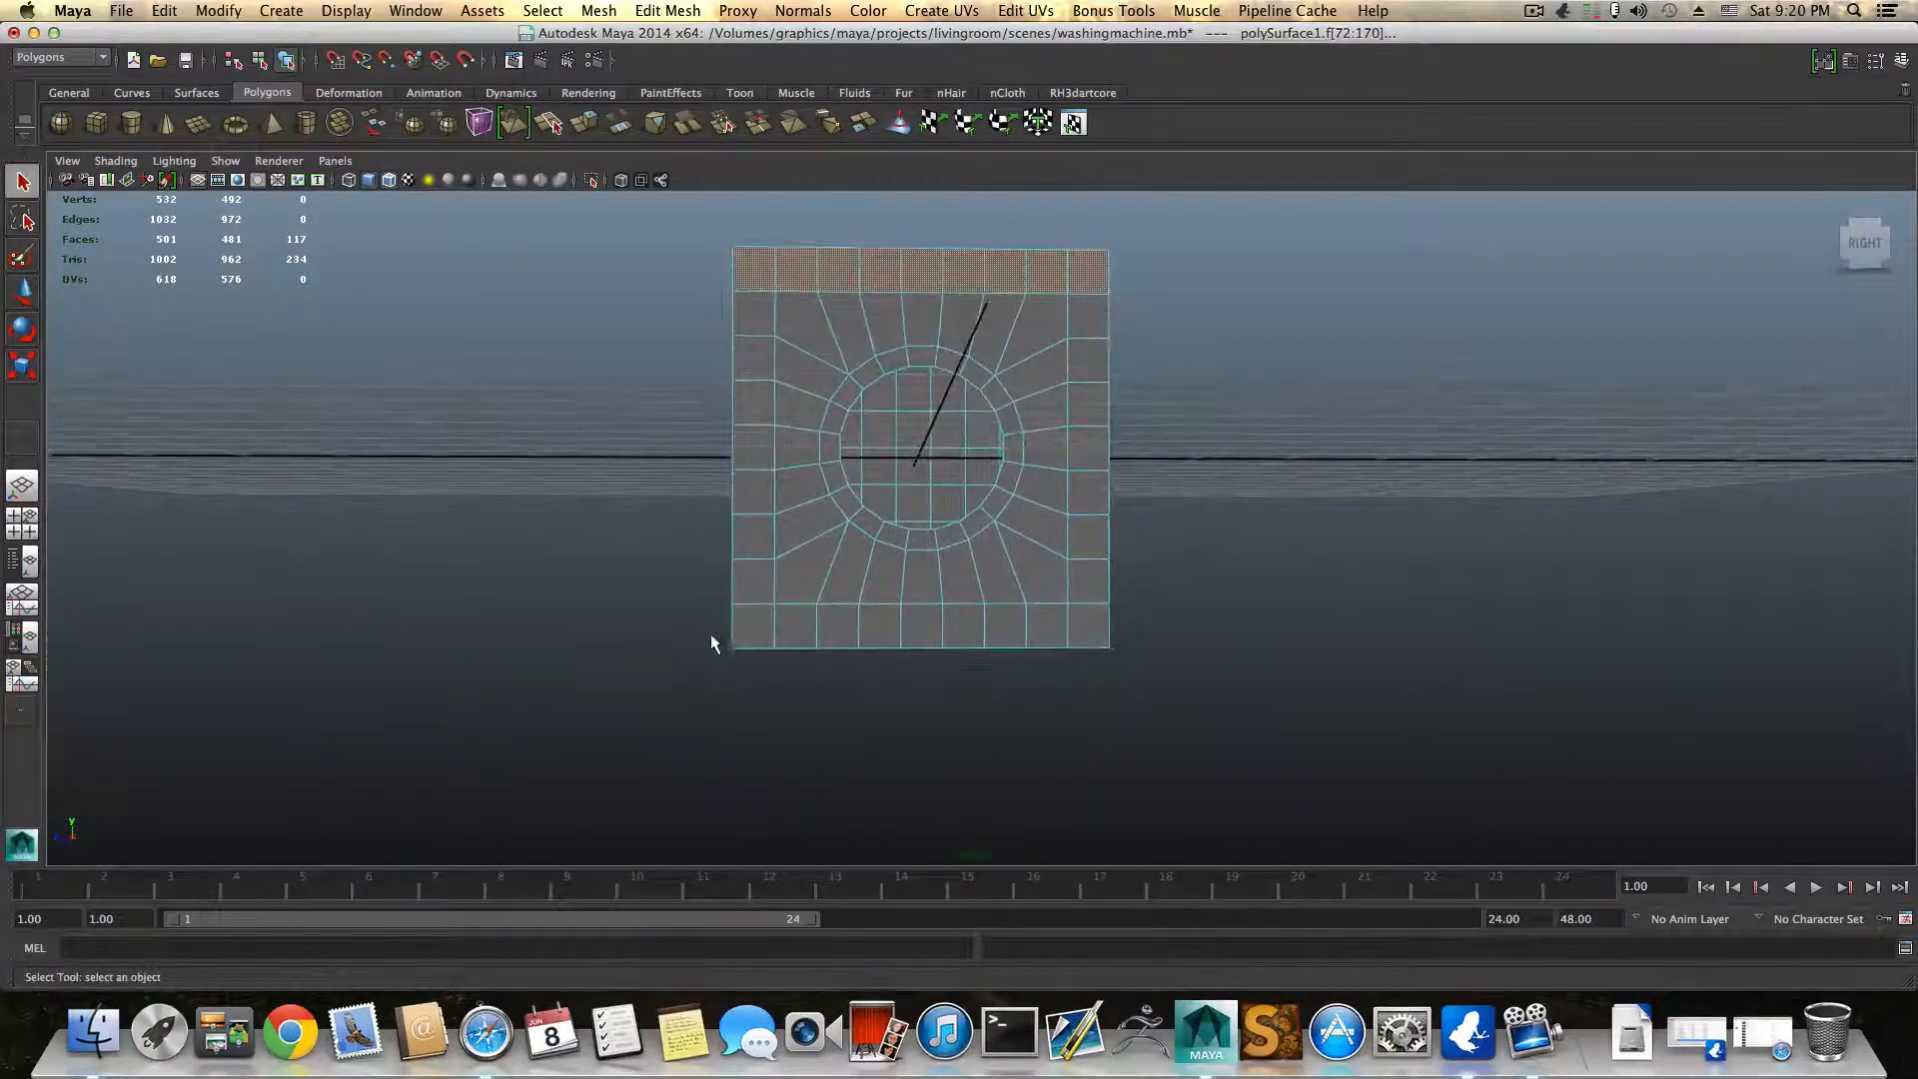
shift+drag(700, 622, 1289, 648)
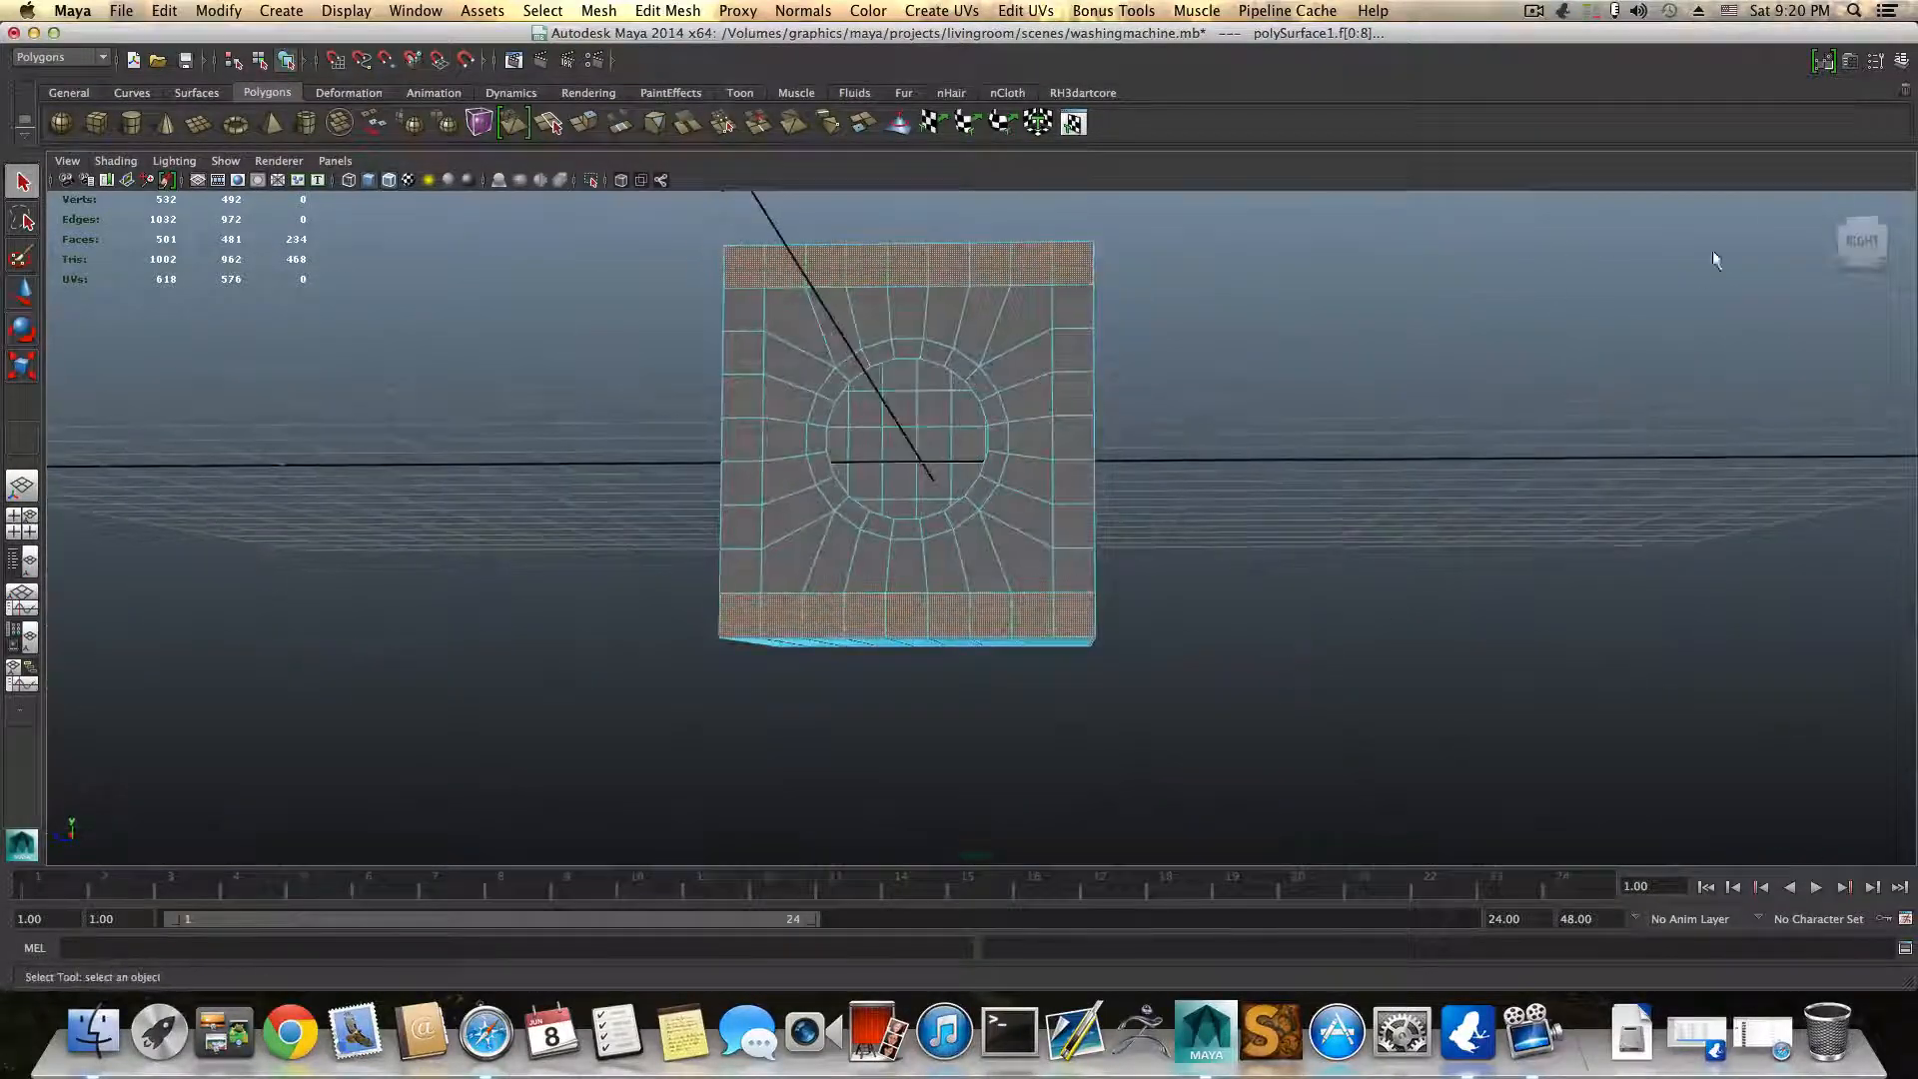
Step: In the front view, remove the side faces from the selection, keeping only the top and bottom cap faces
click(22, 531)
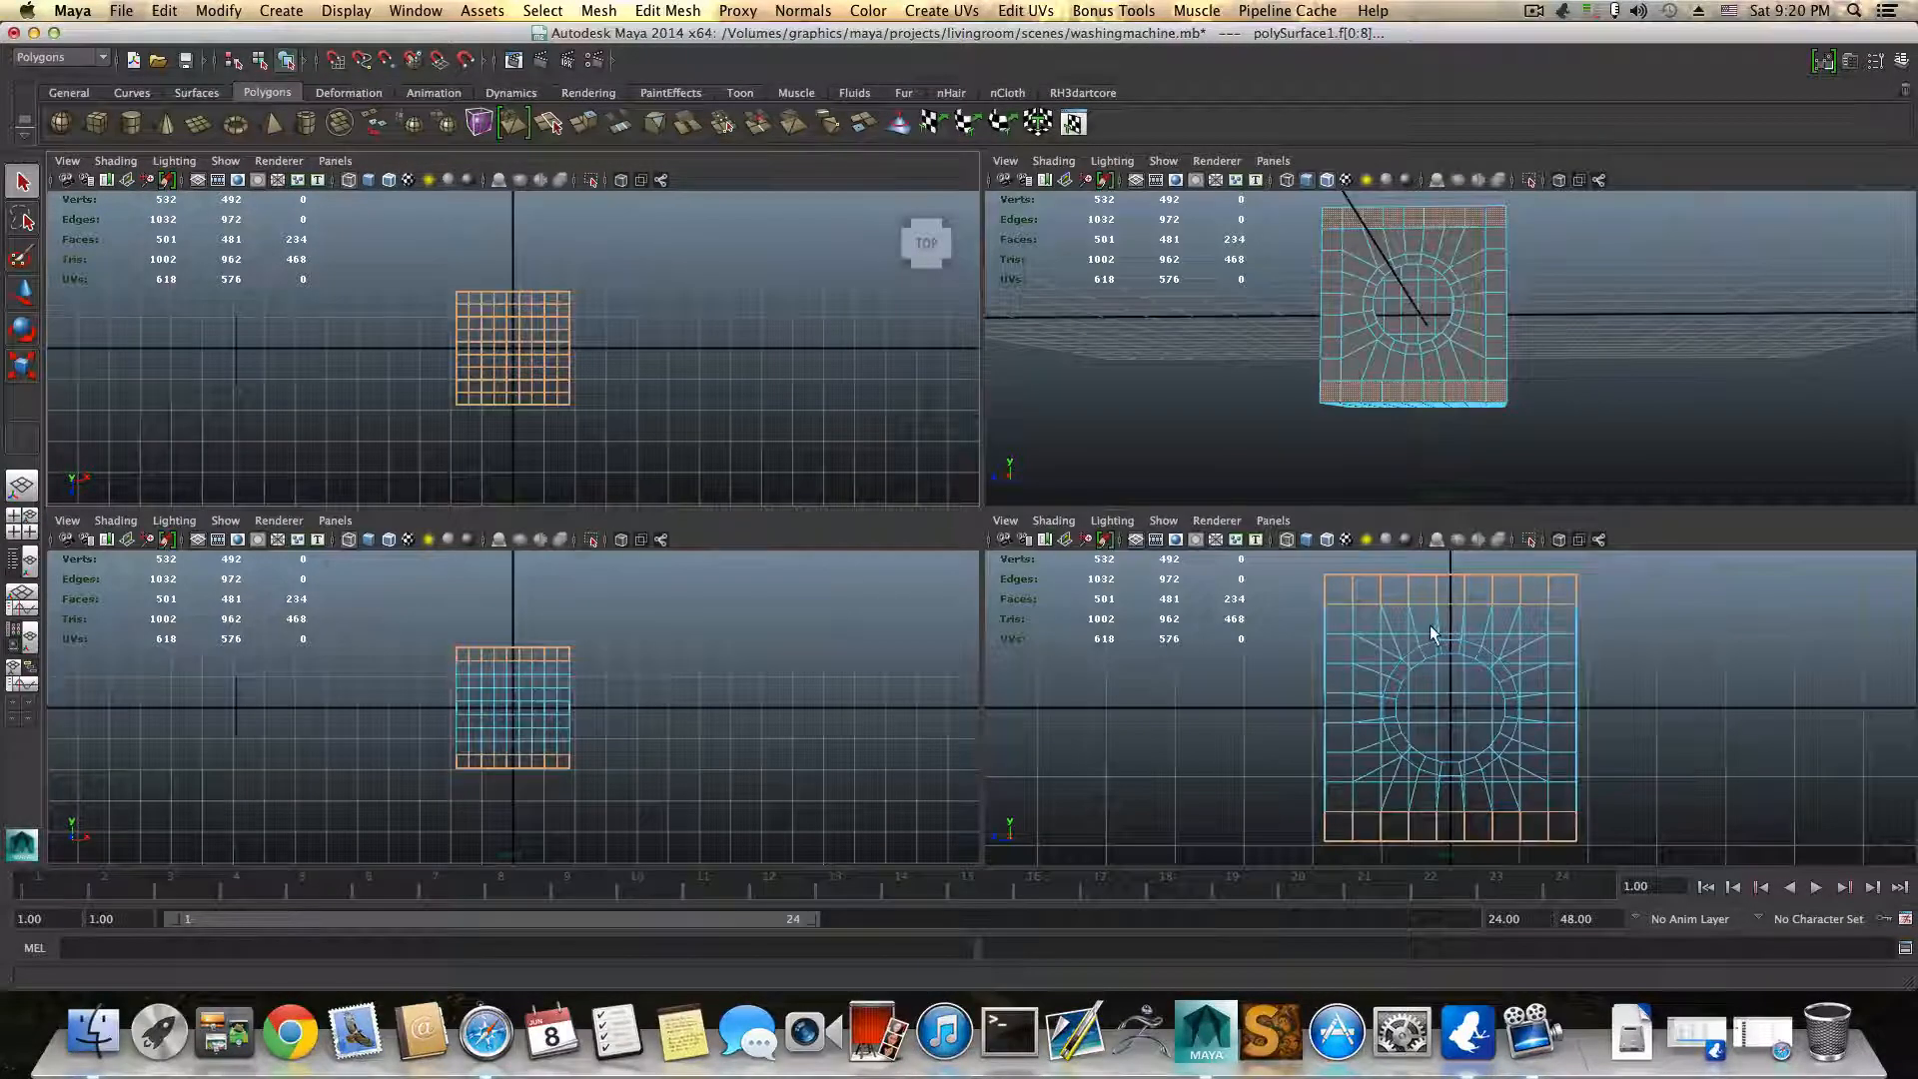
key(space)
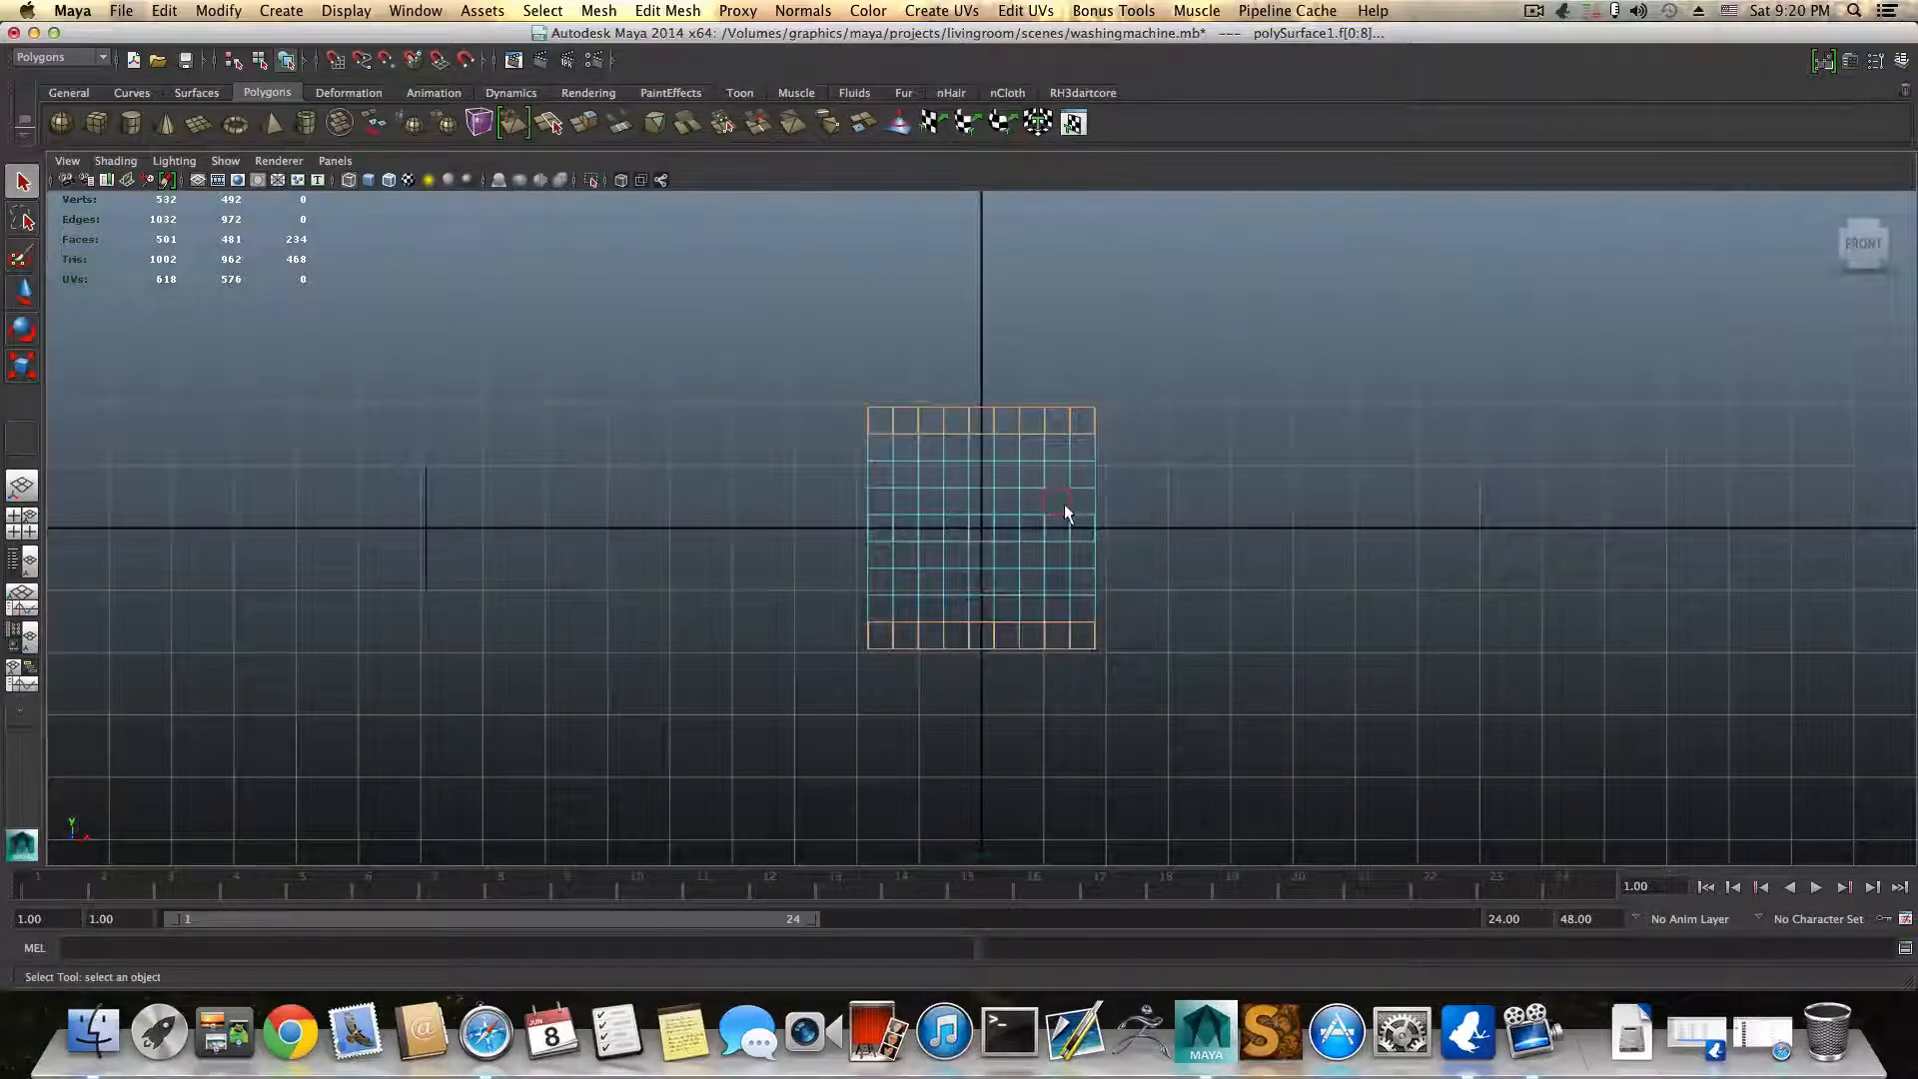
key(space)
ctrl+drag(831, 592, 1126, 639)
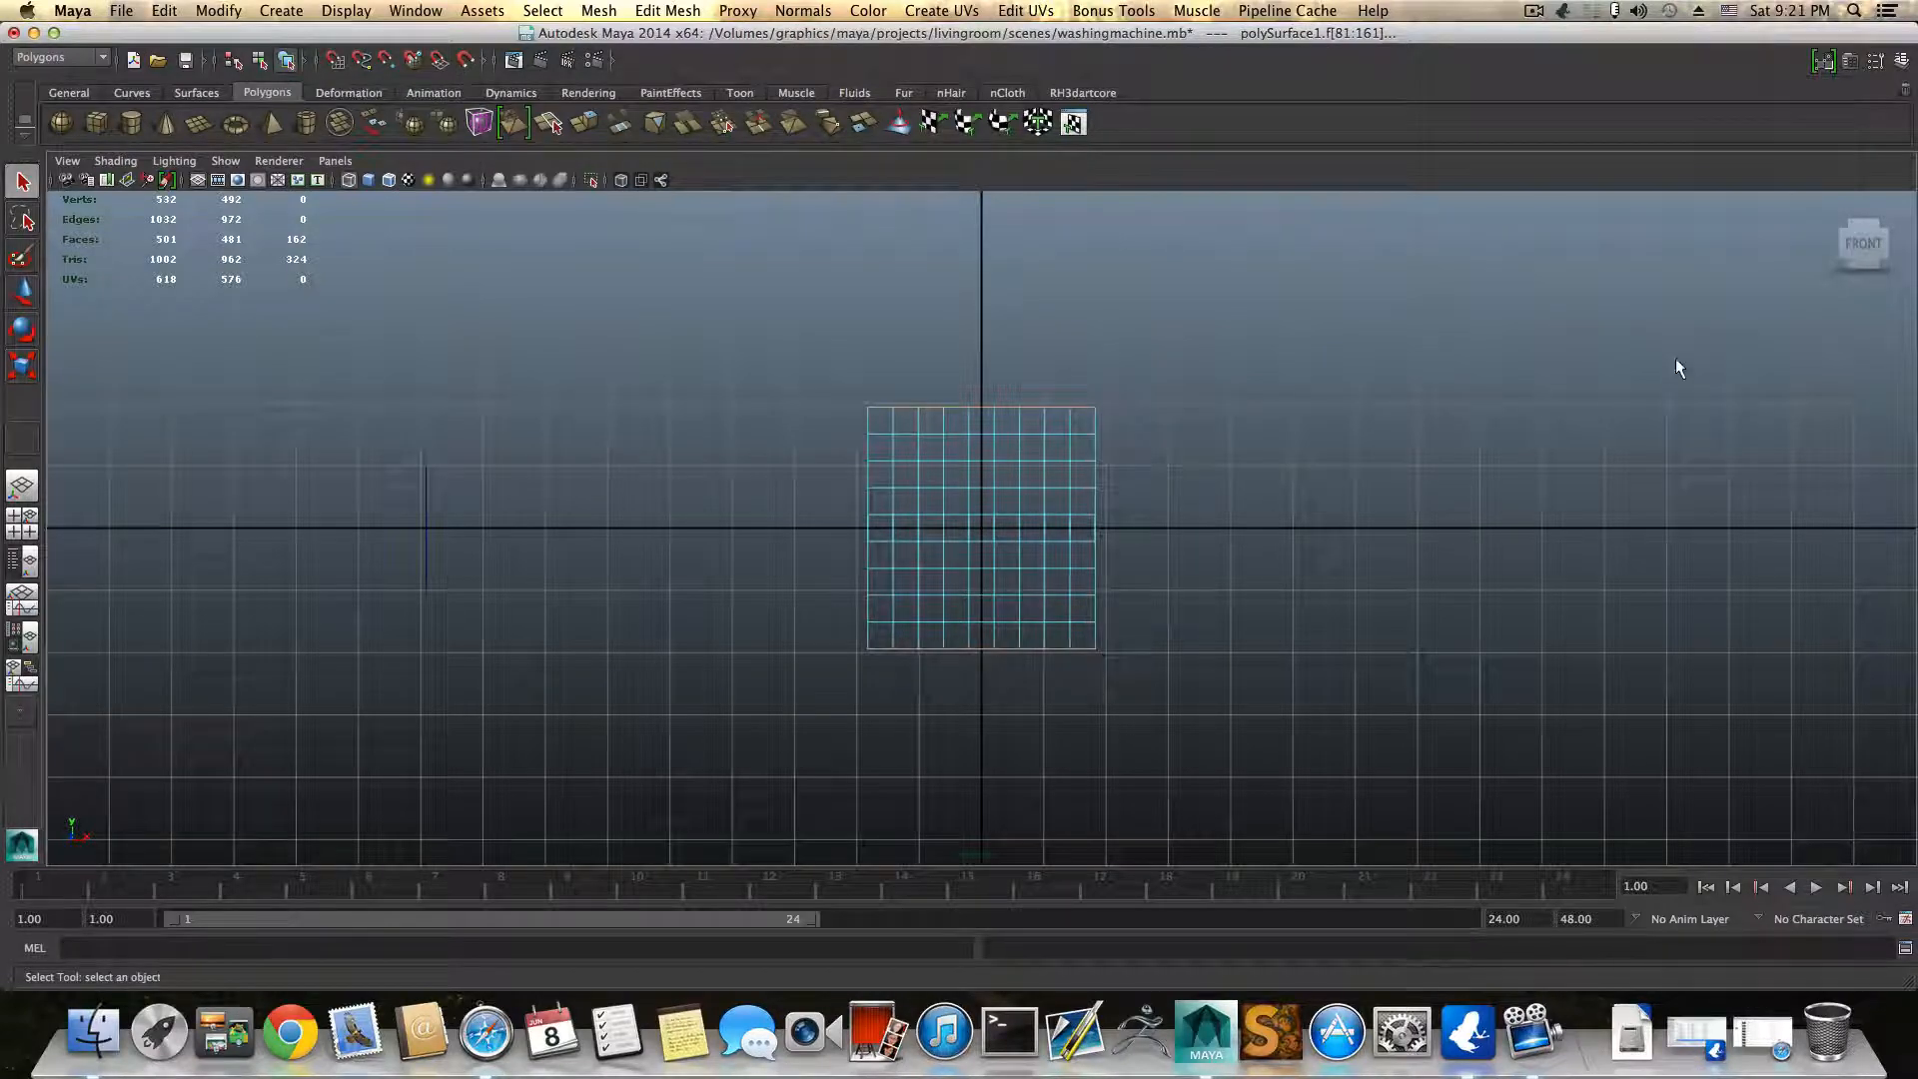
key(space)
key(space)
Step: Extrude the top and bottom cap faces outward with 2 divisions and a local Z translate of about 0.526
alt+drag(1293, 368, 1075, 619)
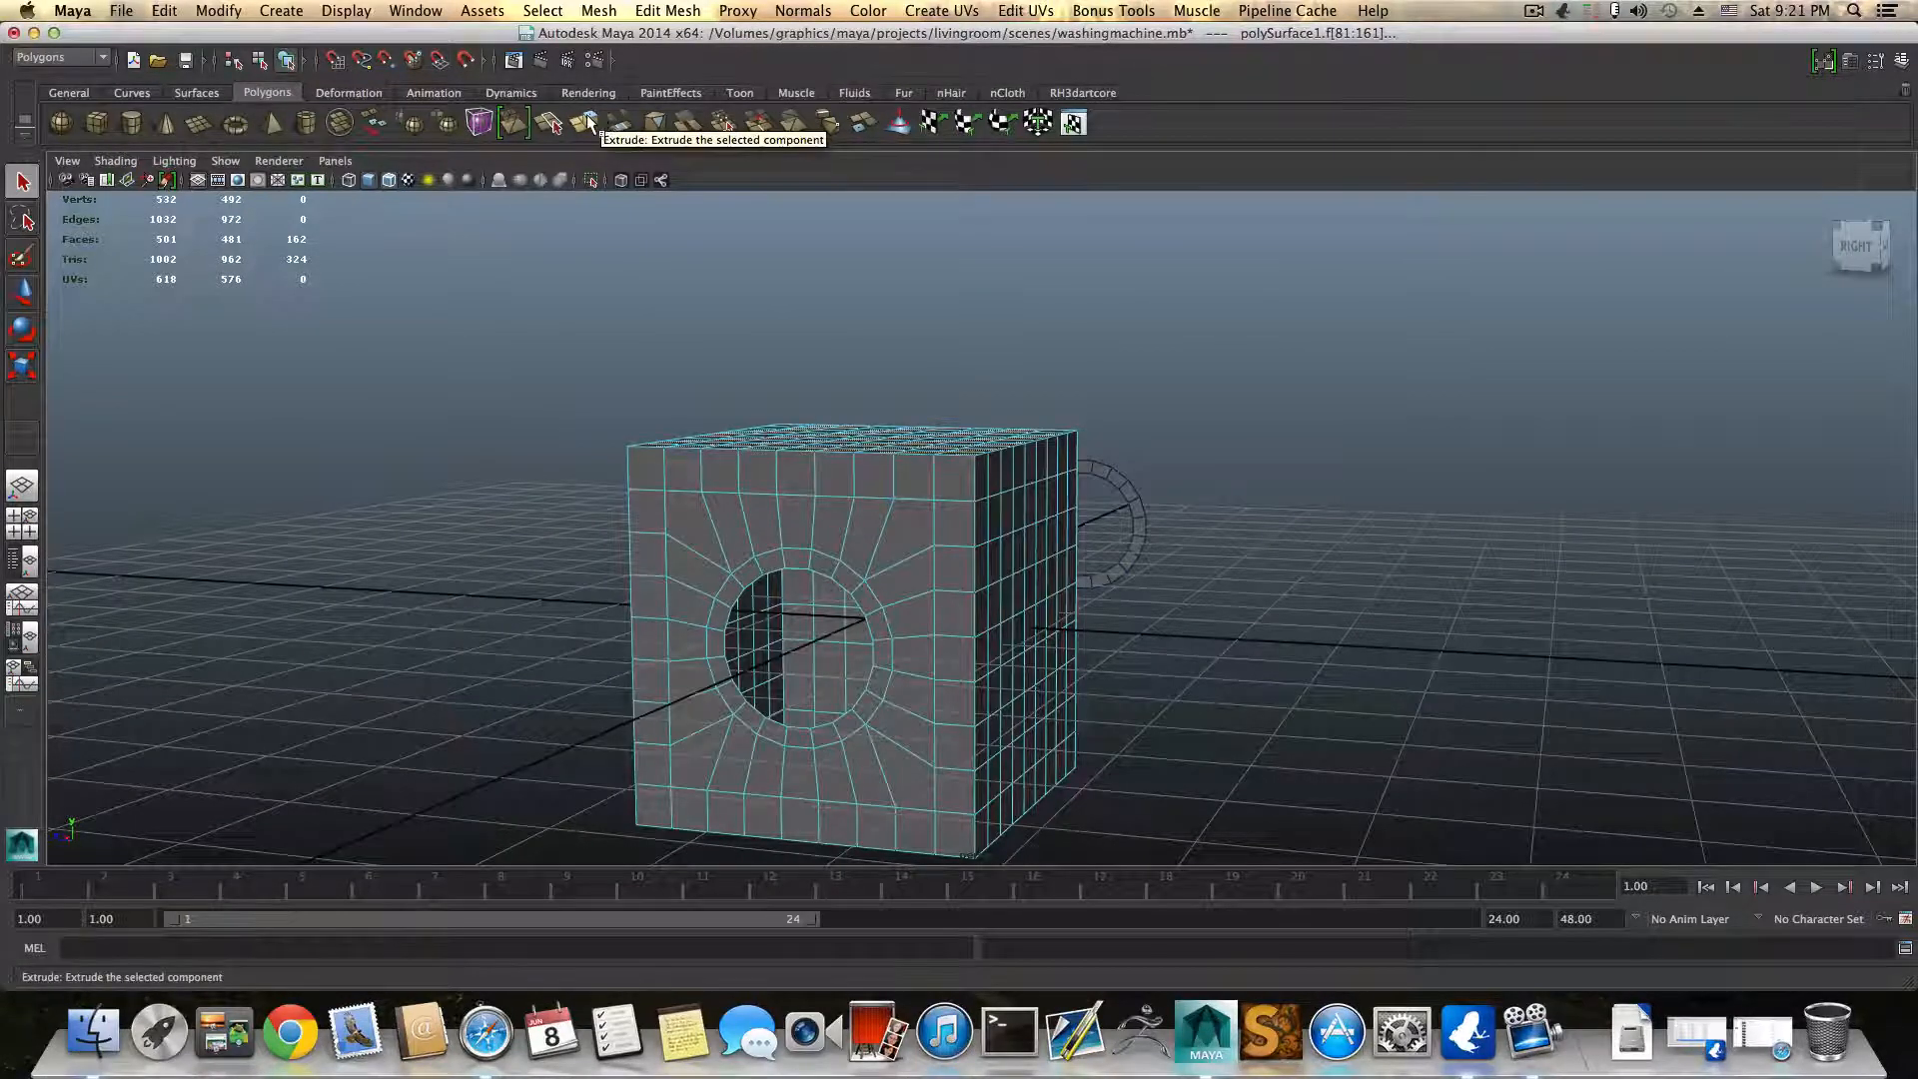
click(585, 122)
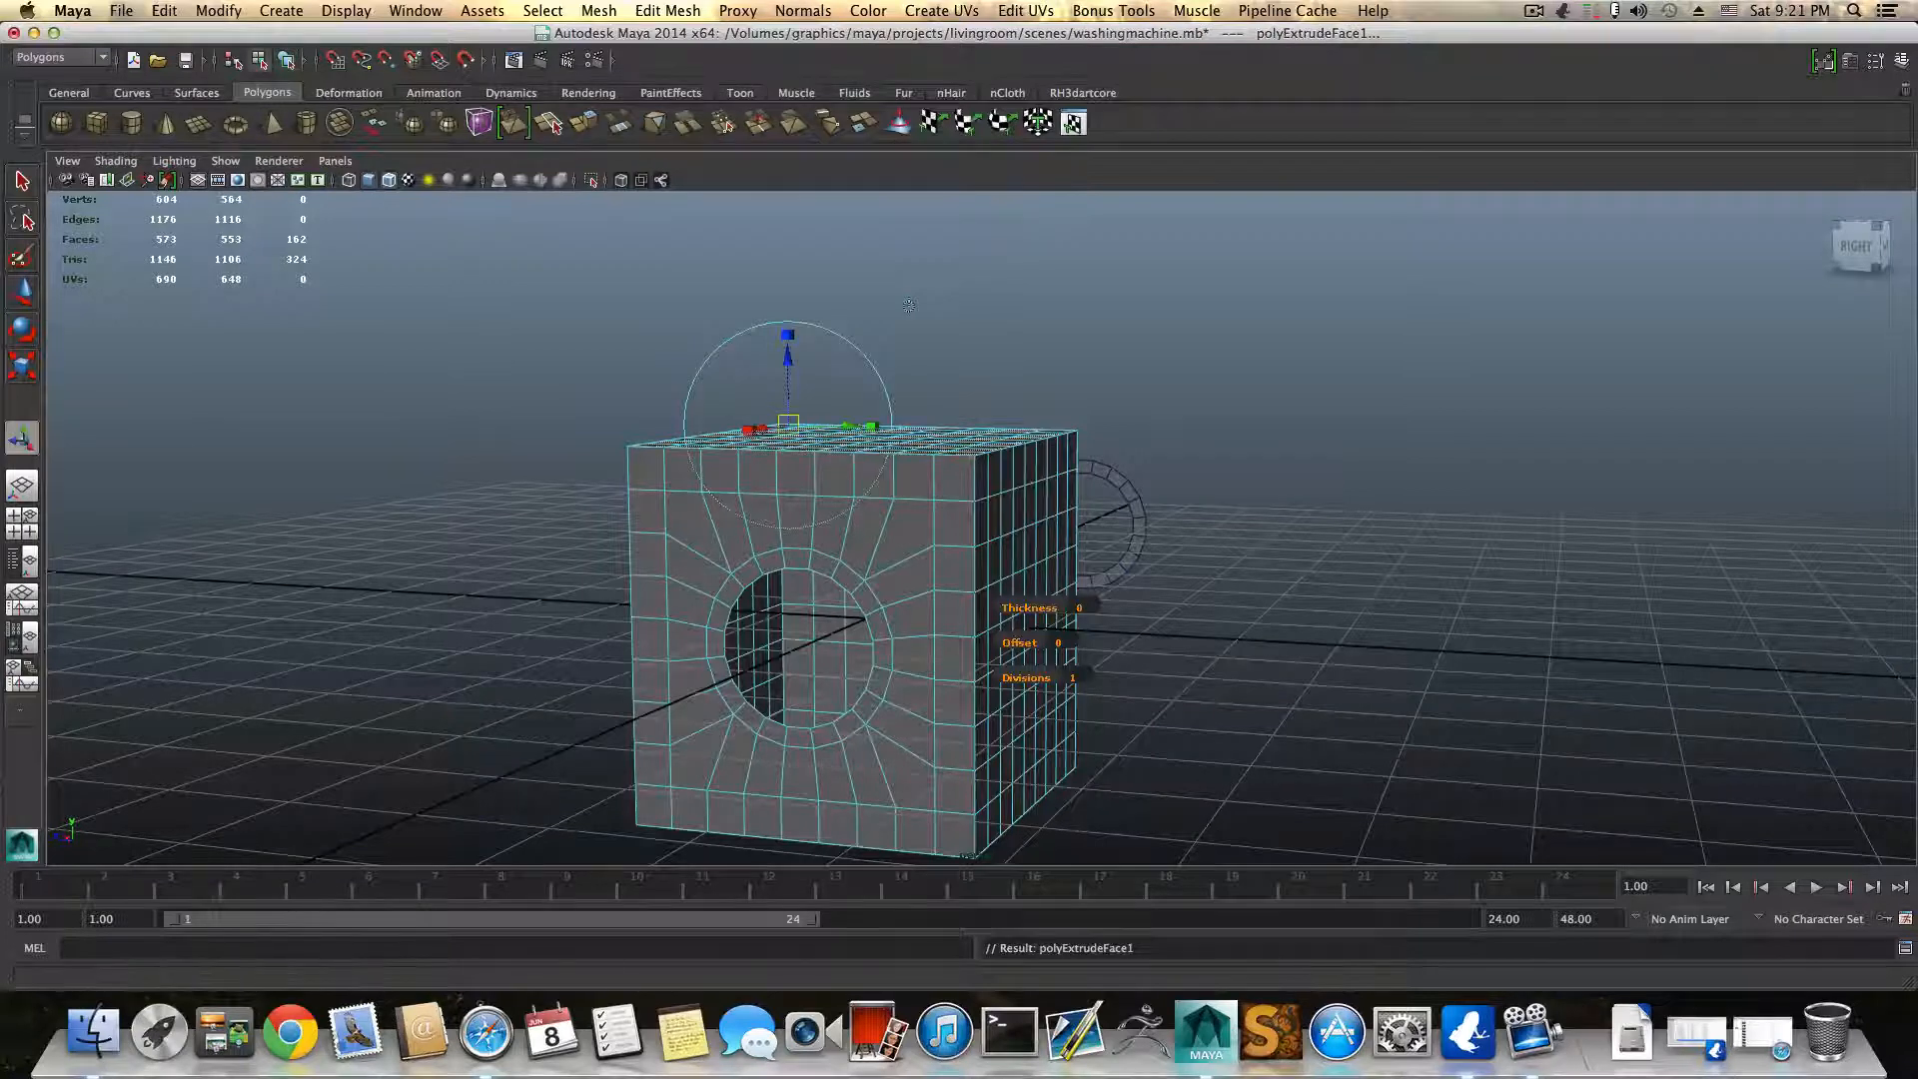
click(1851, 61)
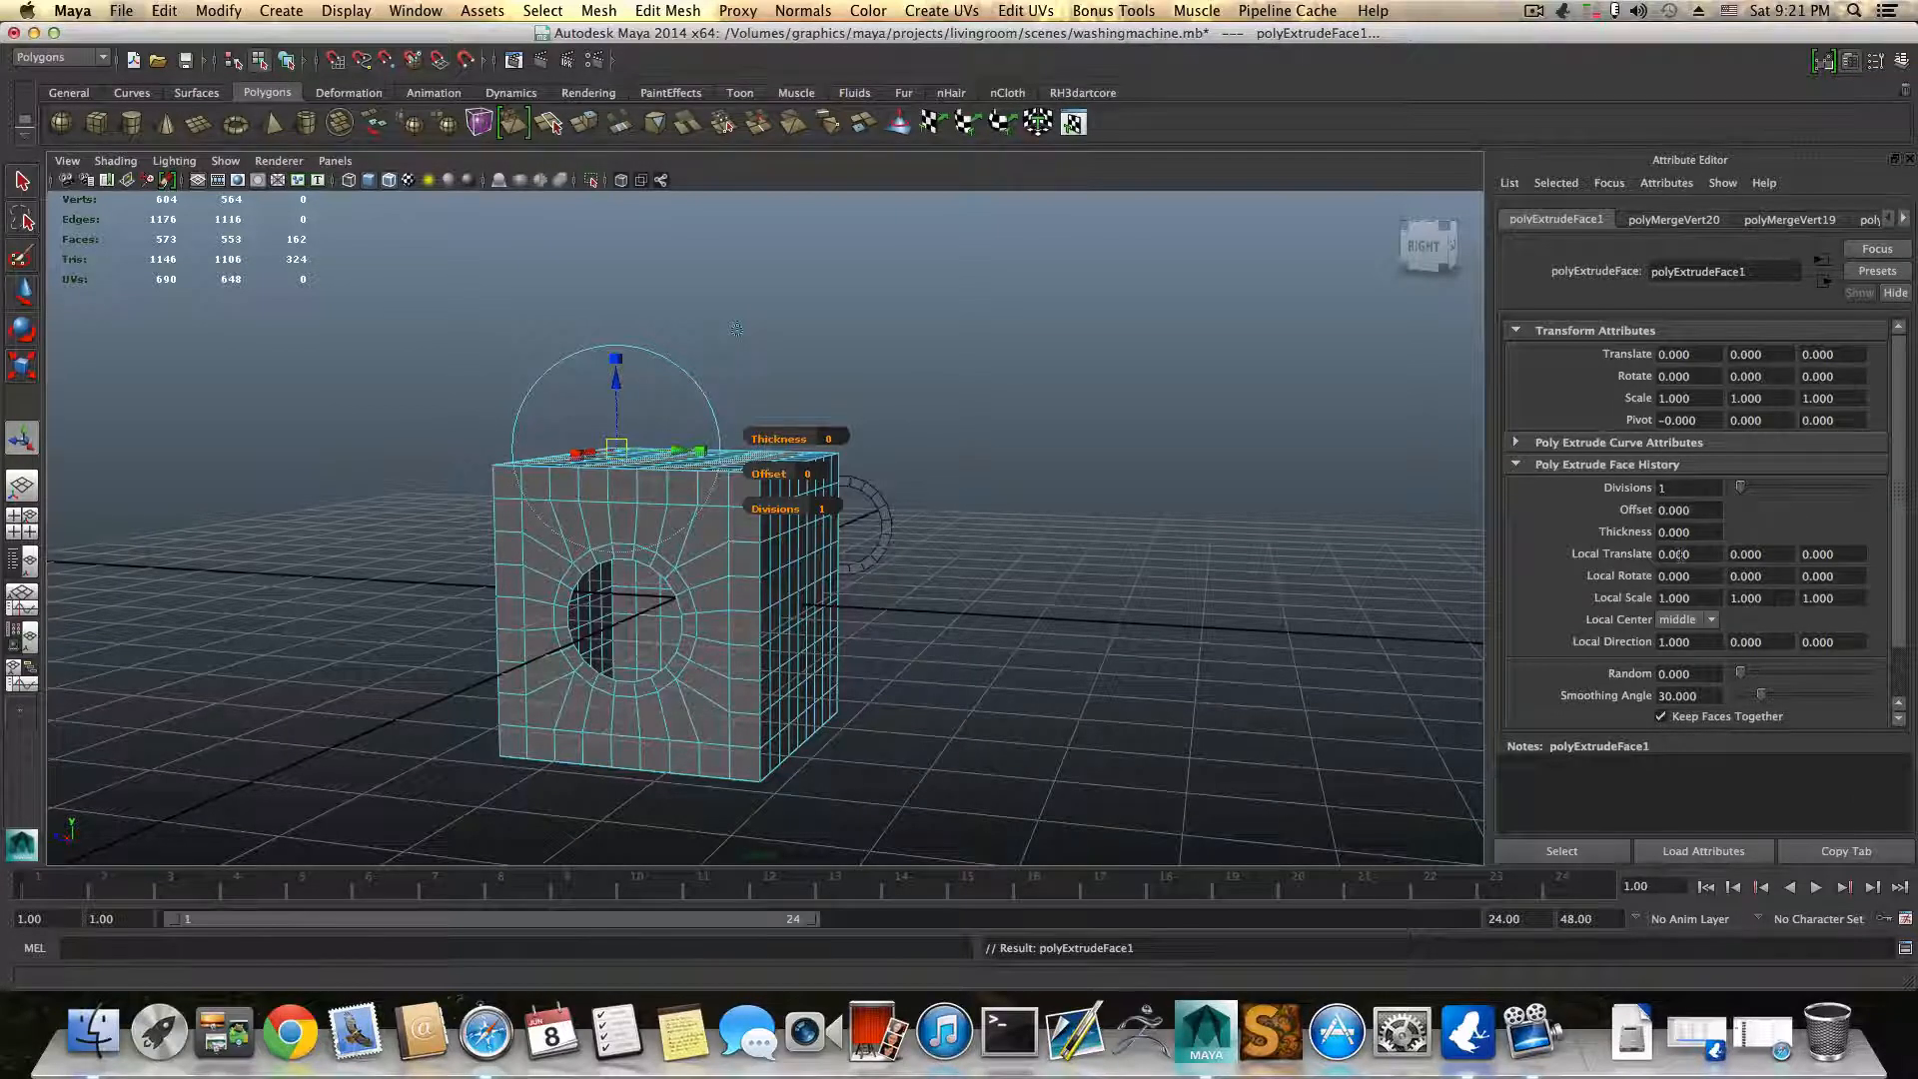
drag(1739, 486, 1747, 486)
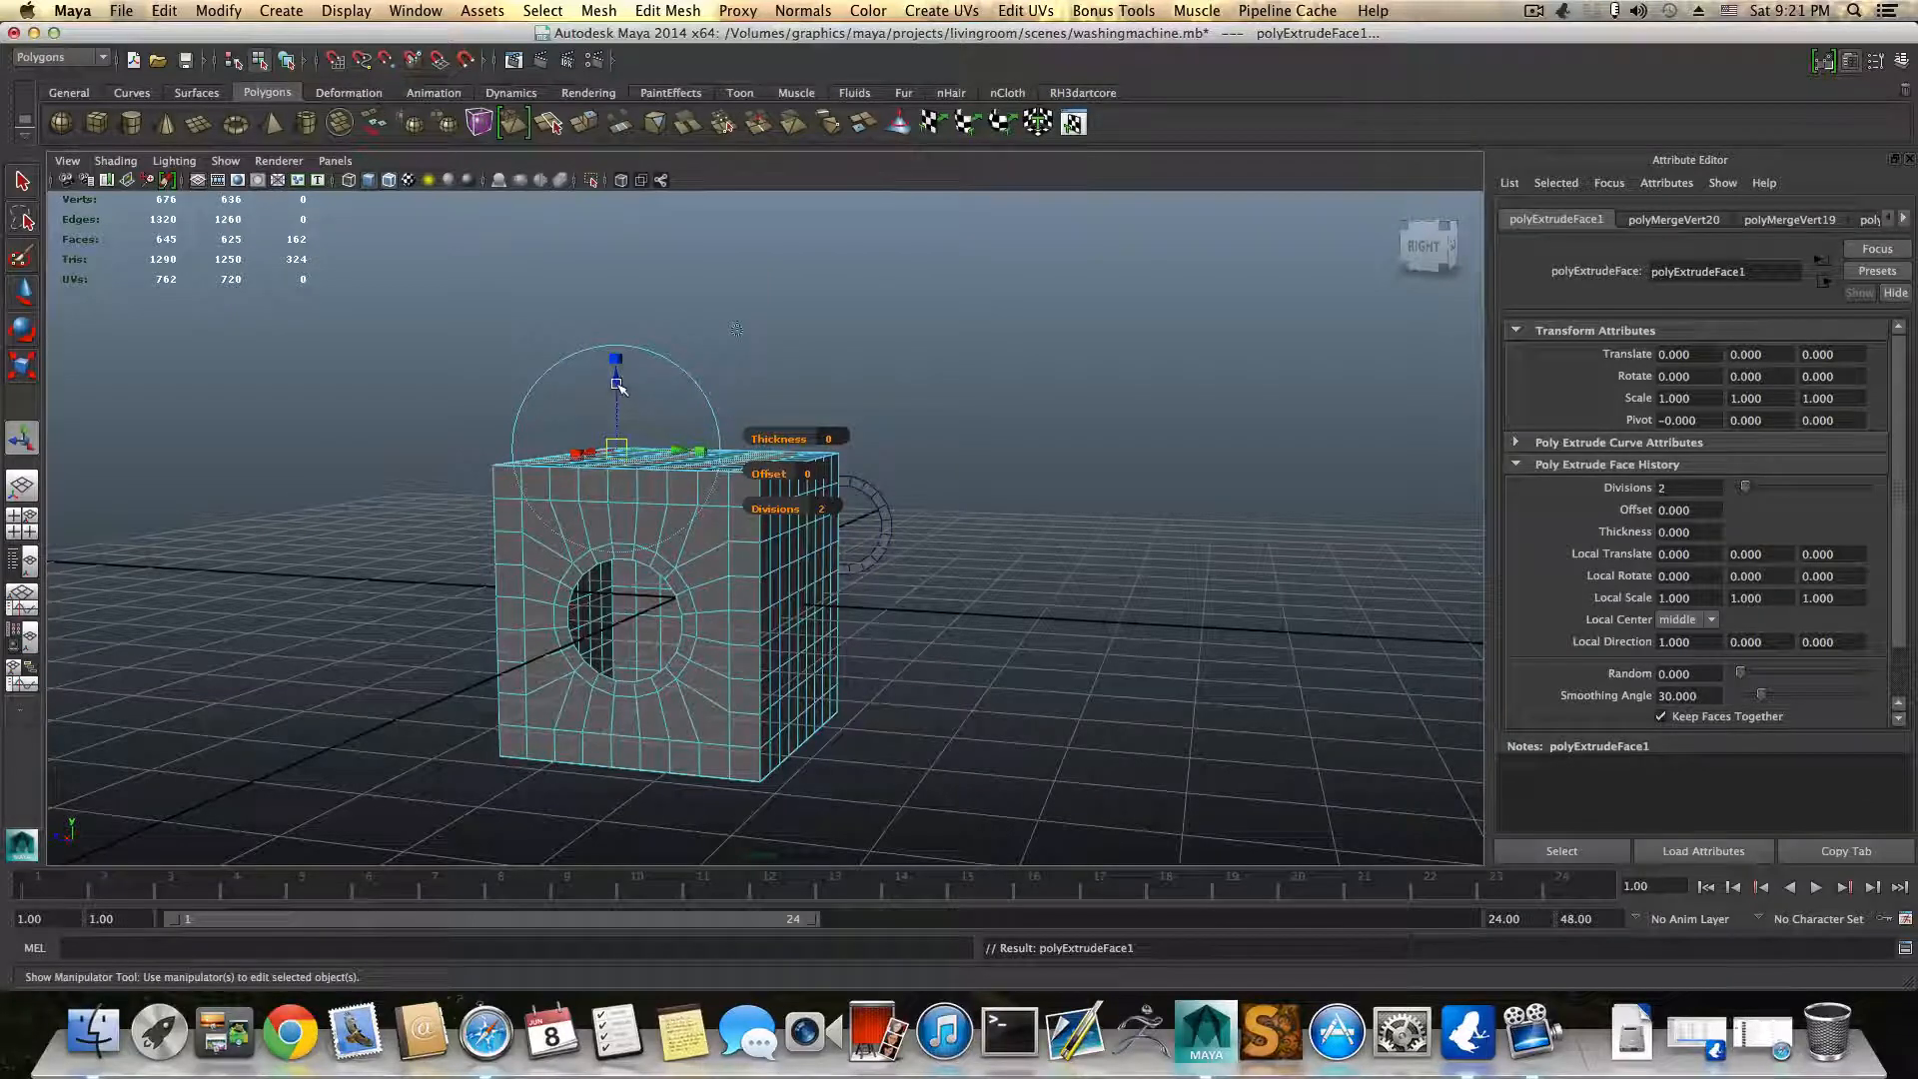
drag(616, 376, 619, 351)
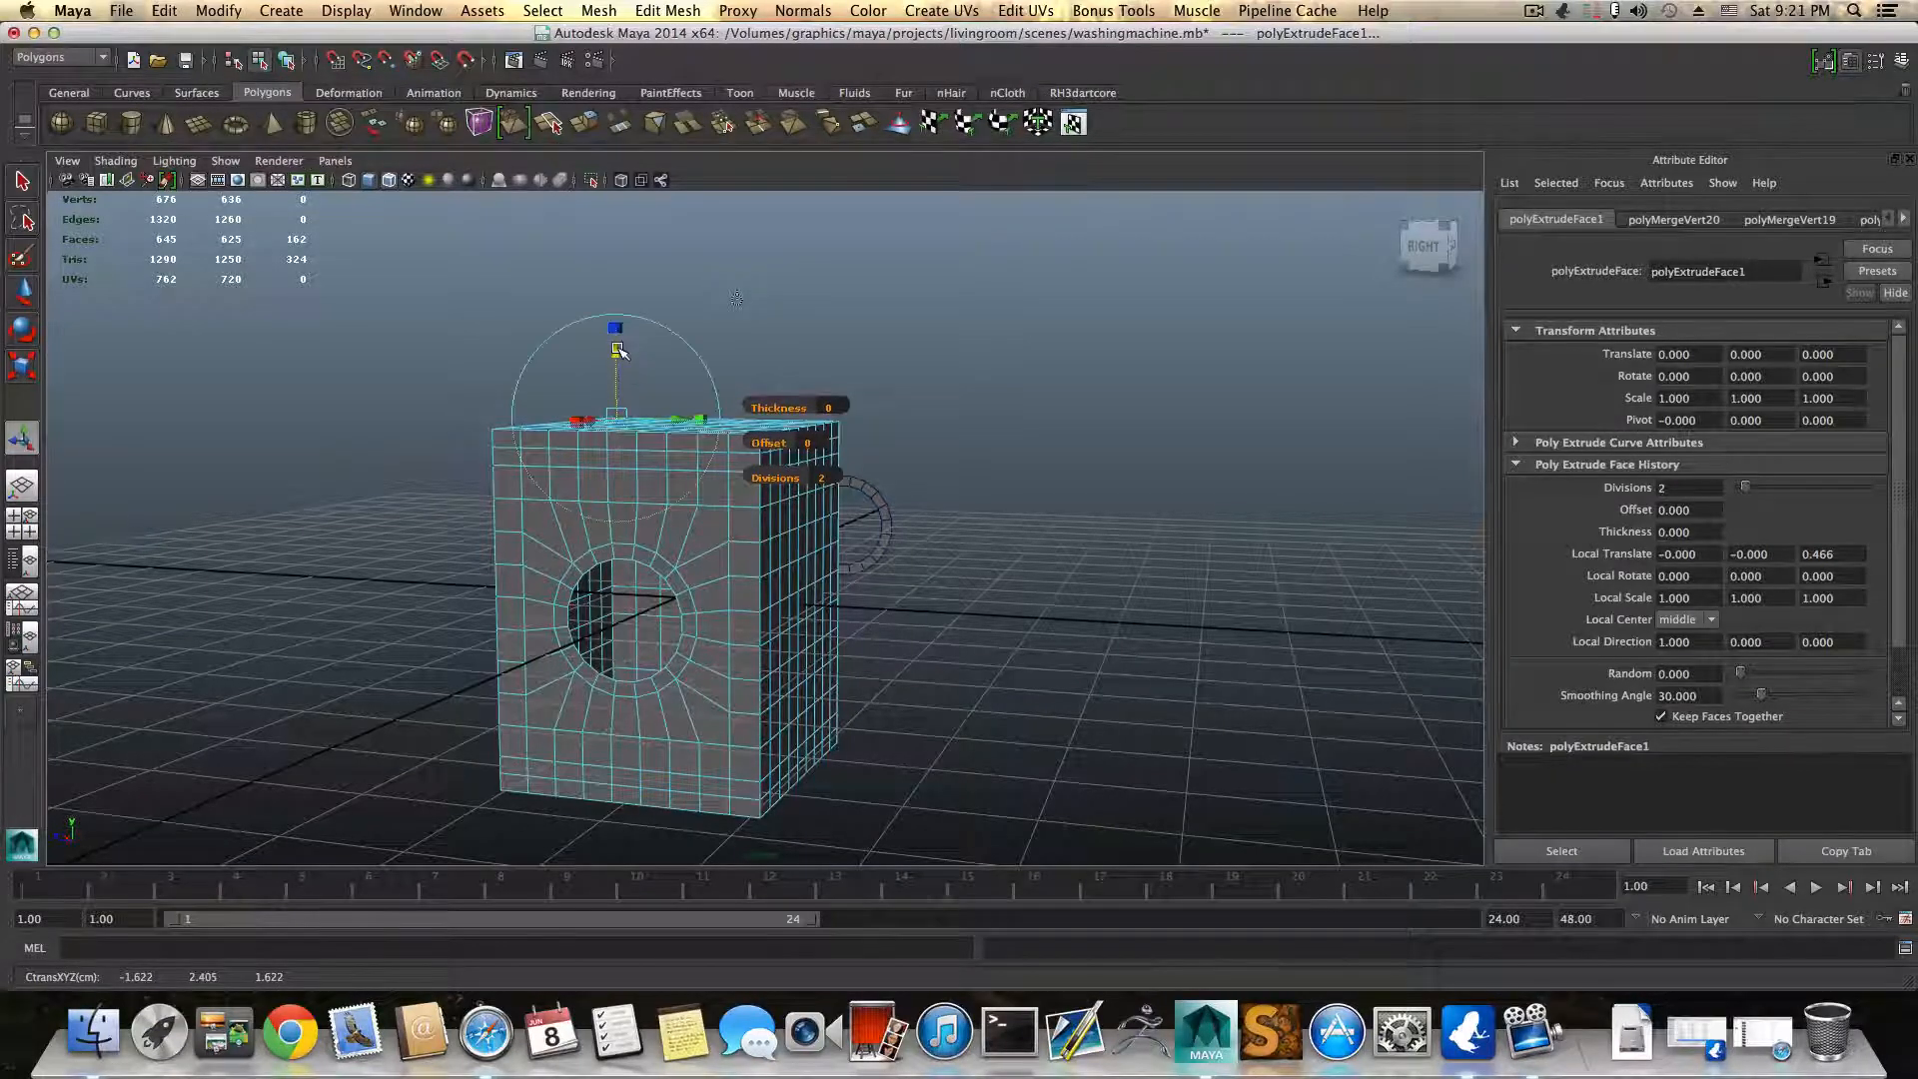
alt+middle_drag(712, 443, 867, 458)
alt+drag(867, 457, 844, 406)
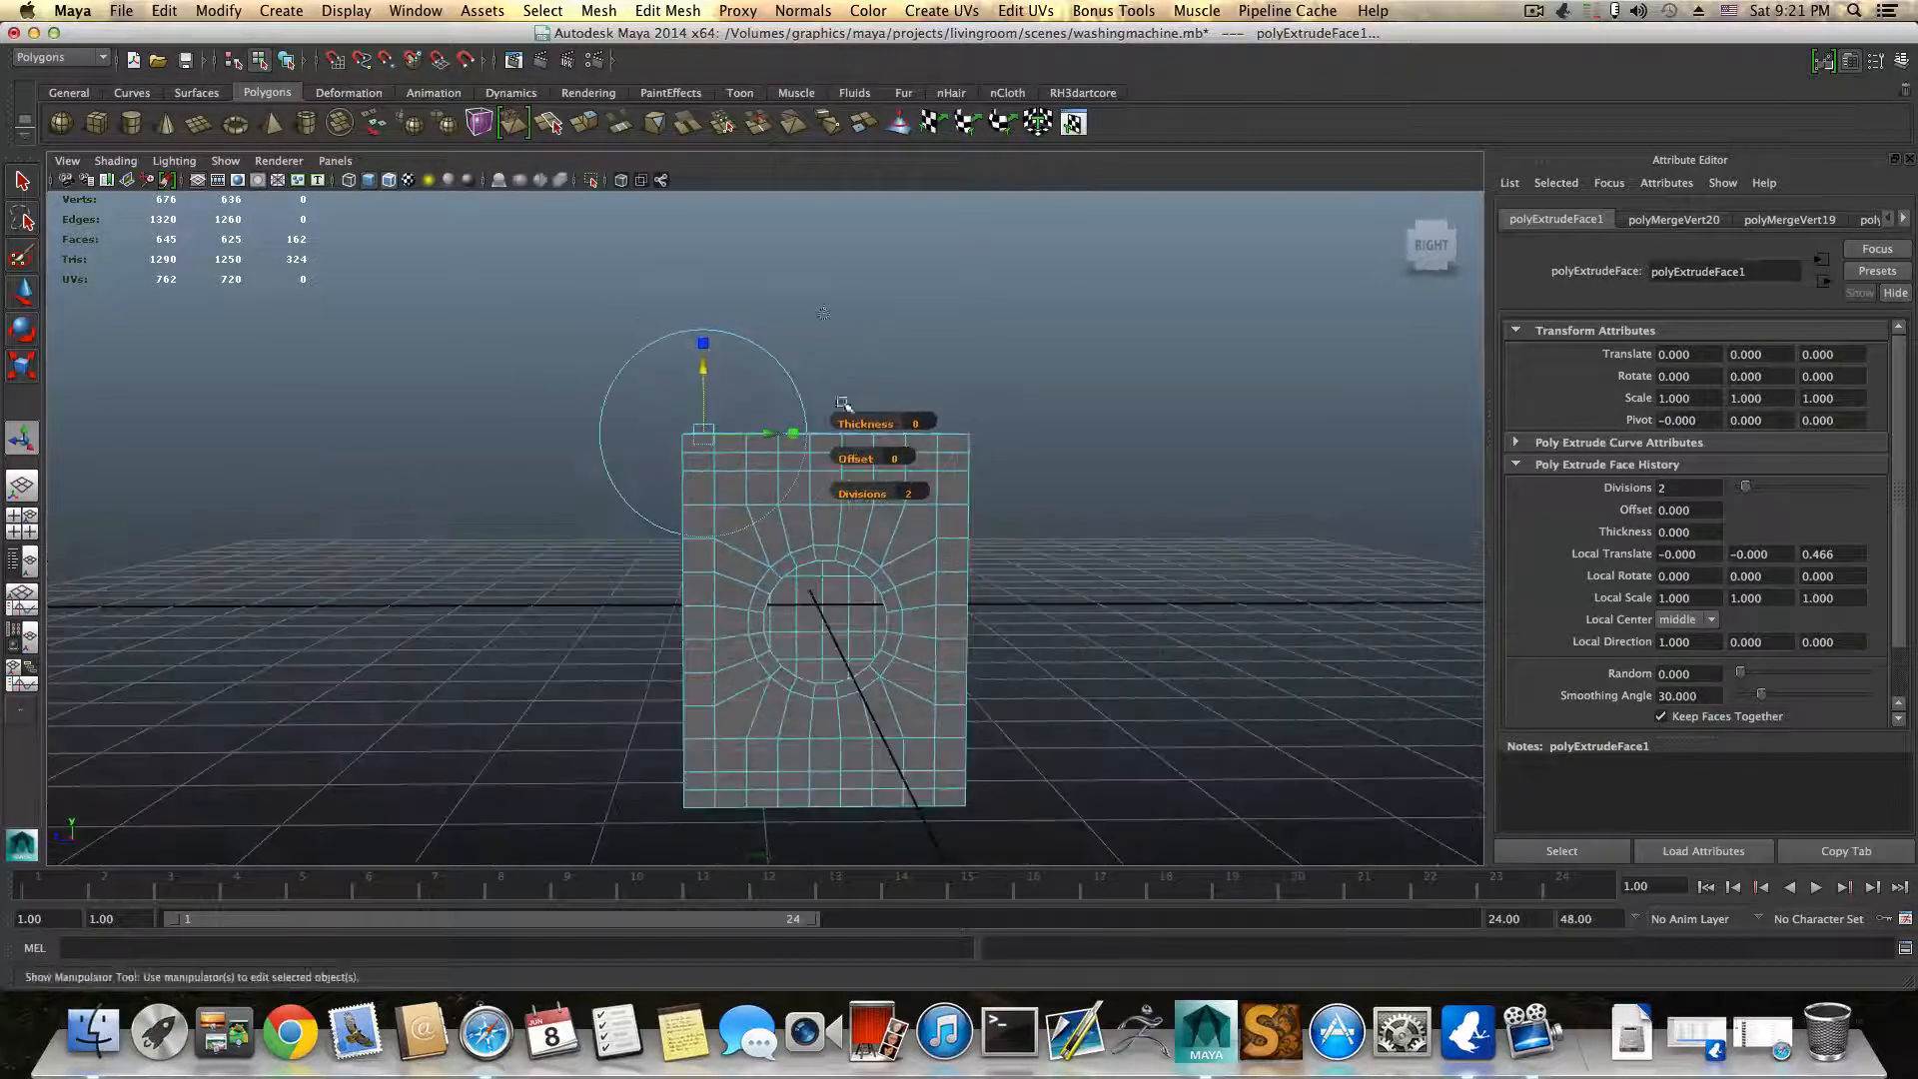
drag(702, 368, 703, 361)
Step: Move the edge loop at the base of the upper extrusion down until it nearly meets the next horizontal loop
alt+drag(940, 448, 777, 445)
alt+right_drag(776, 445, 912, 473)
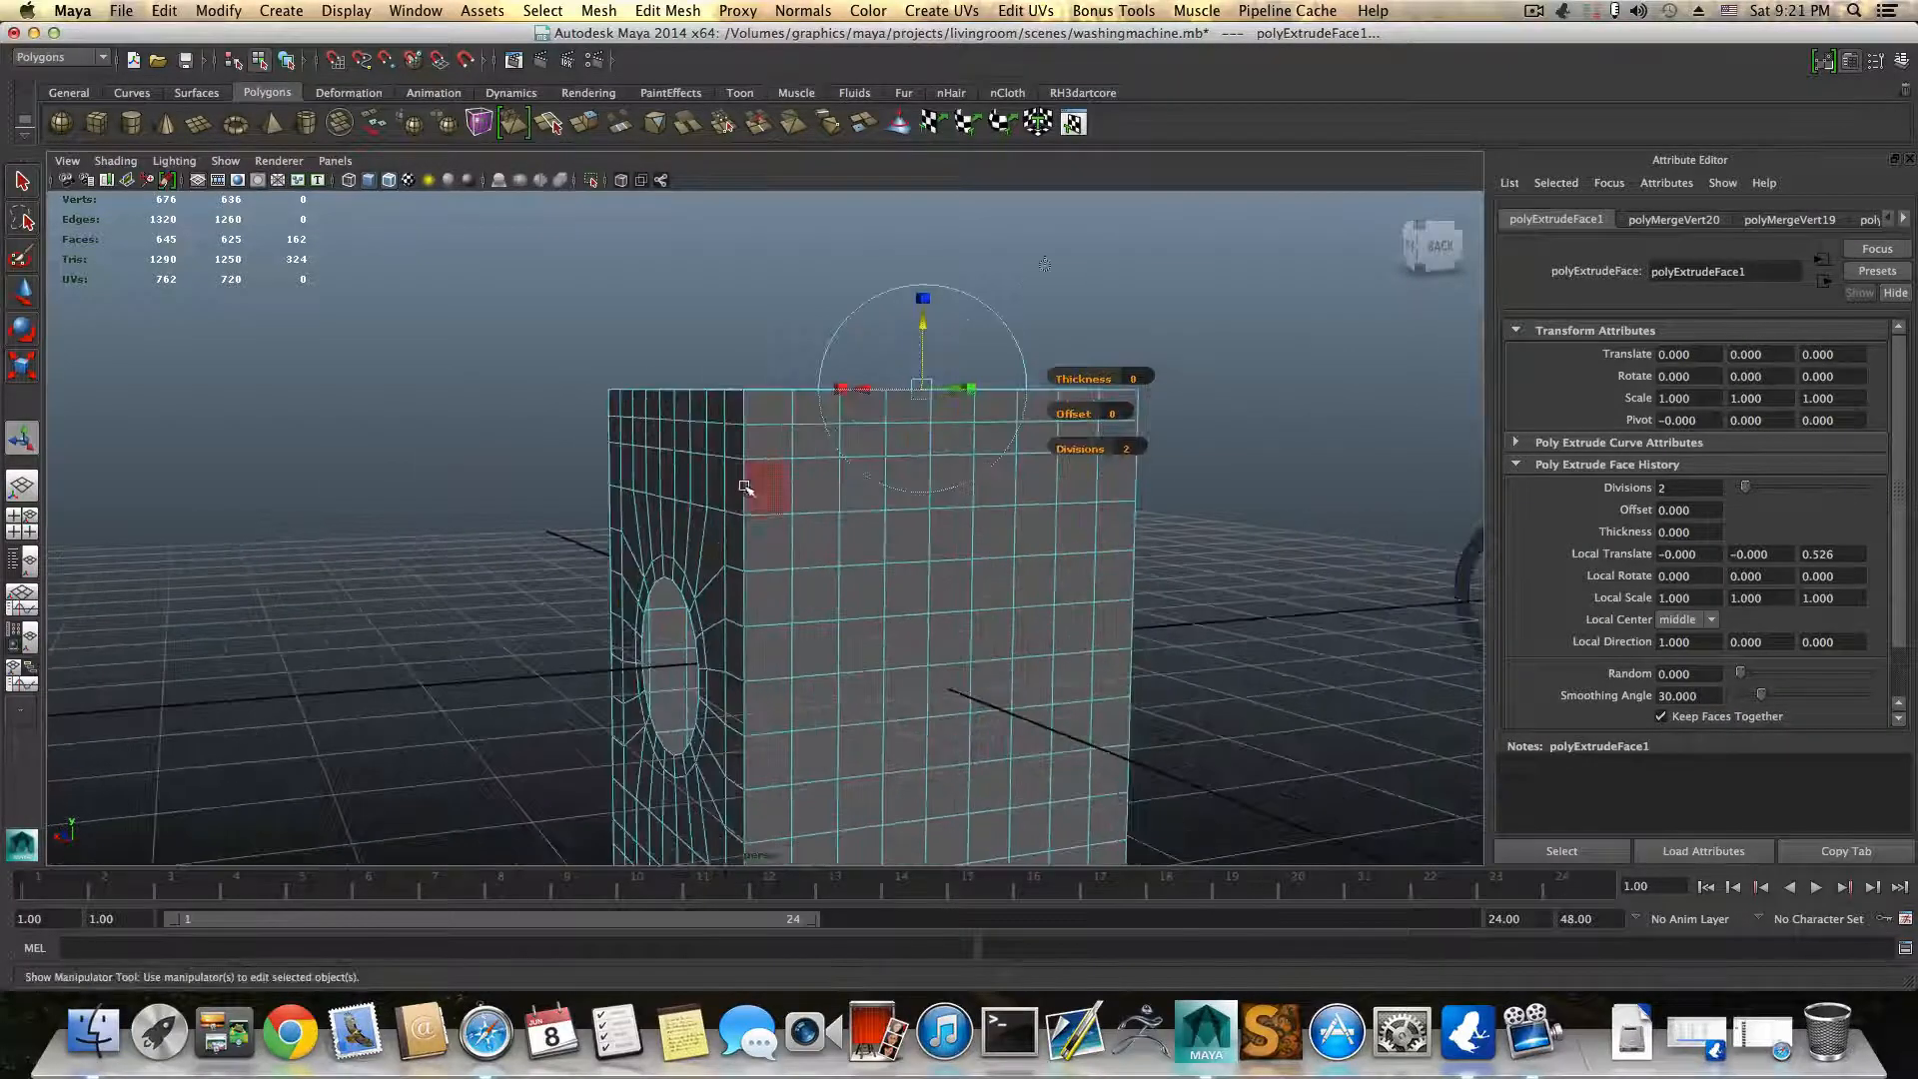
right_drag(744, 486, 750, 449)
double_click(752, 458)
key(w)
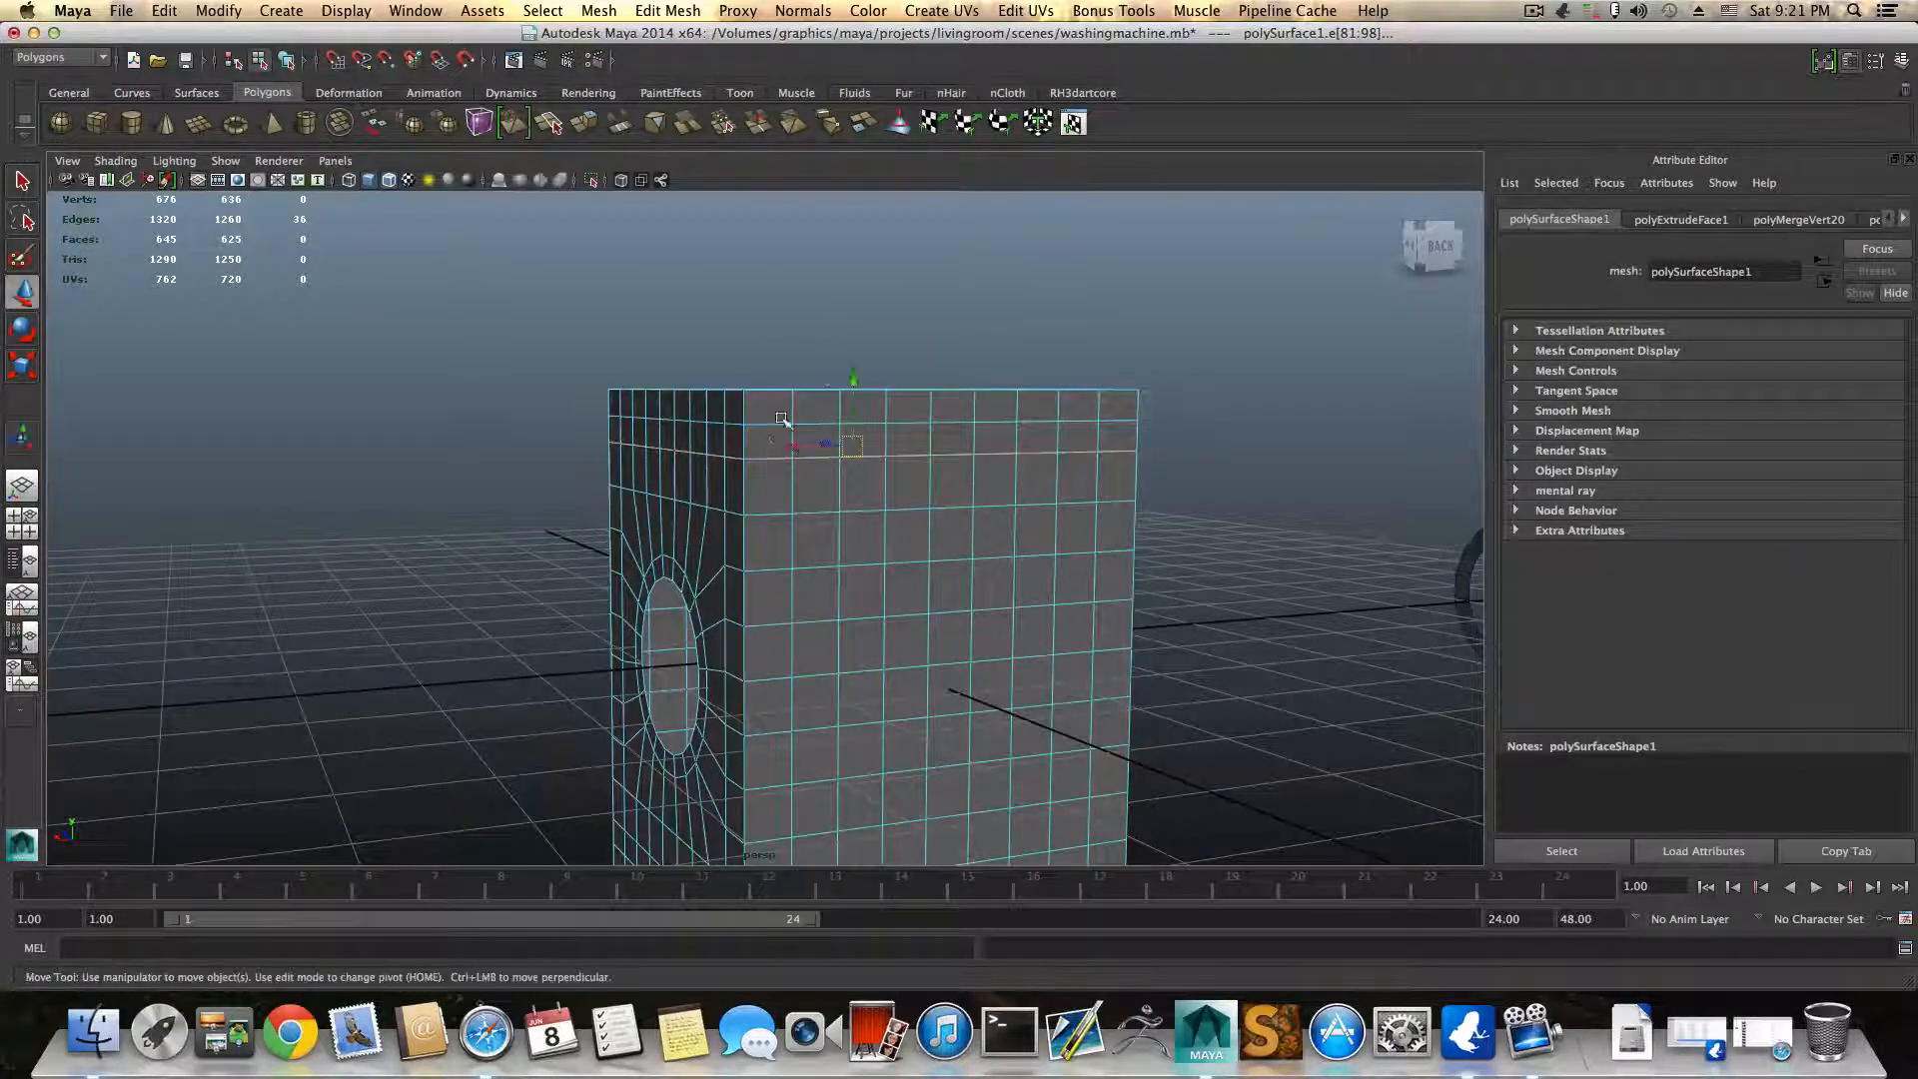
drag(854, 378, 848, 421)
Step: Move the horizontal edge loop near the body's bottom up until it nearly meets the loop above it
alt+middle_drag(828, 653, 804, 381)
alt+middle_drag(800, 572, 792, 530)
double_click(753, 626)
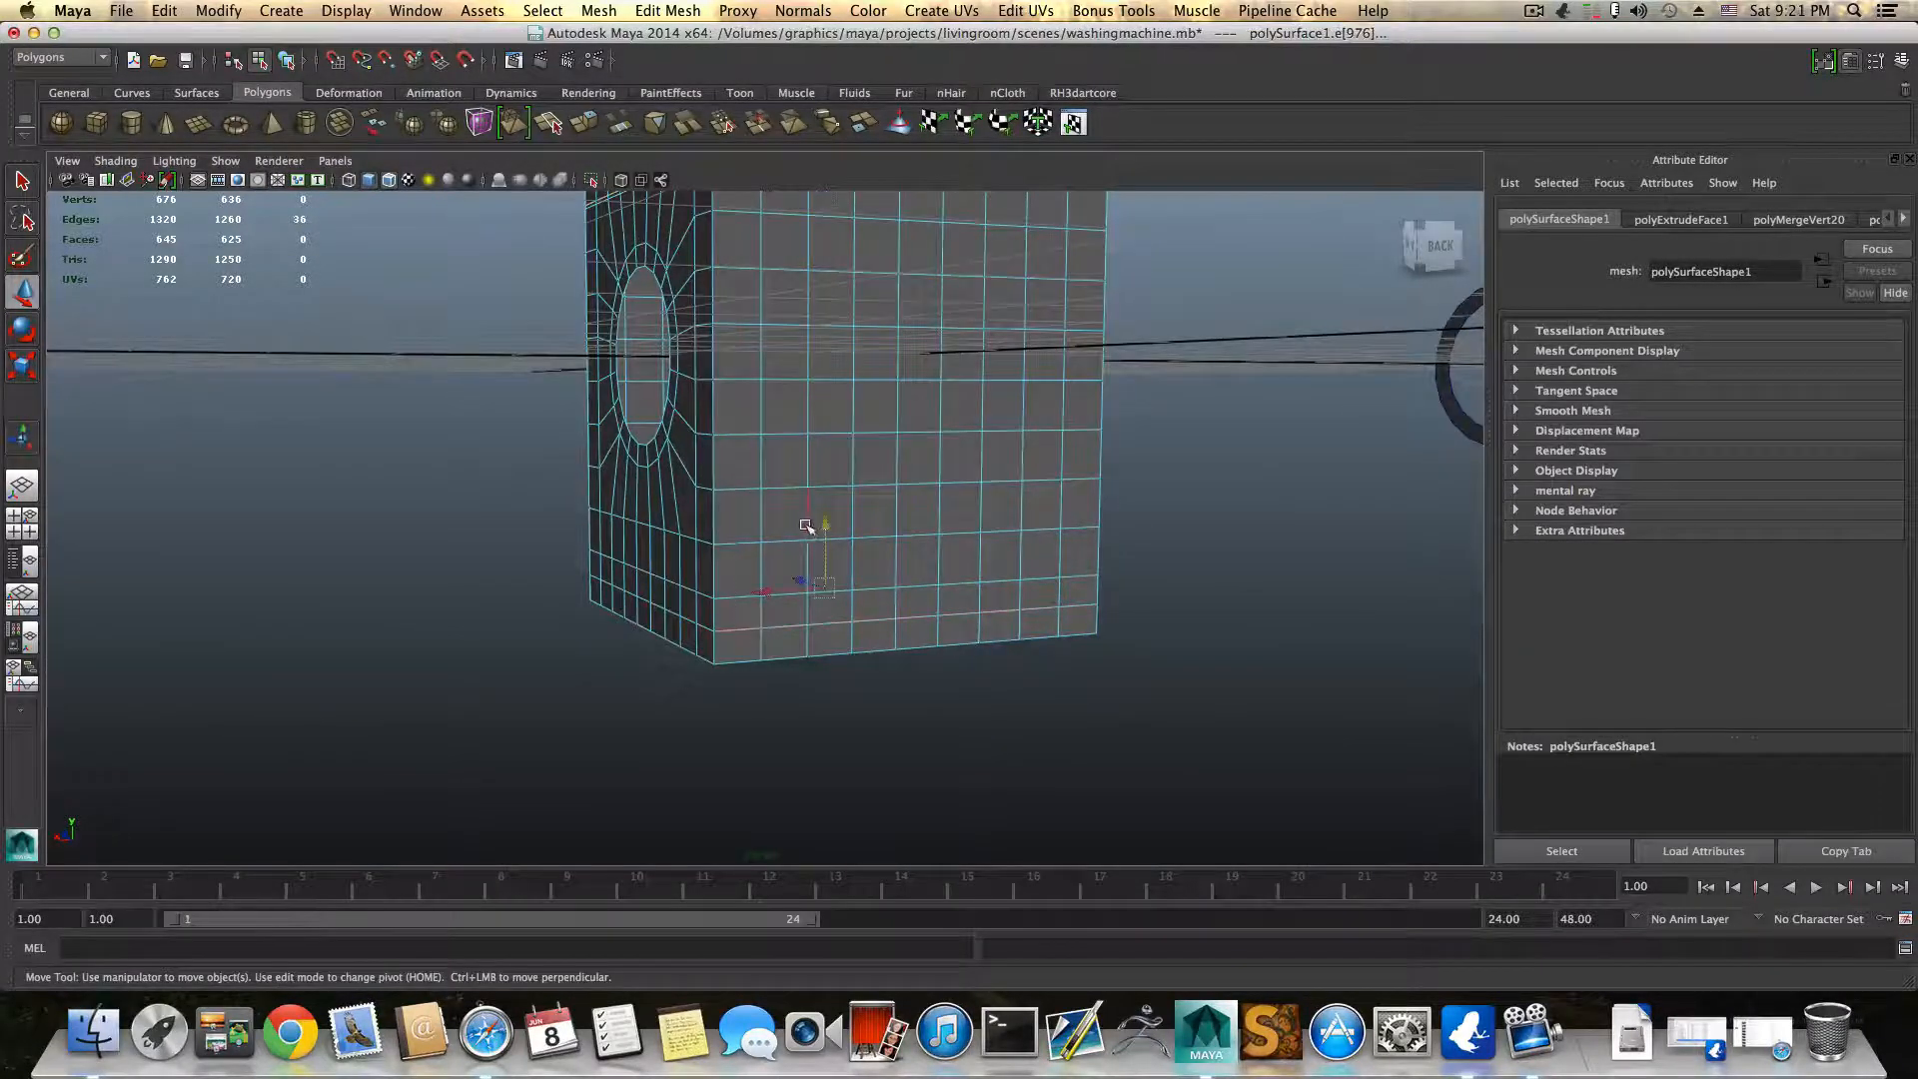
drag(826, 519, 826, 500)
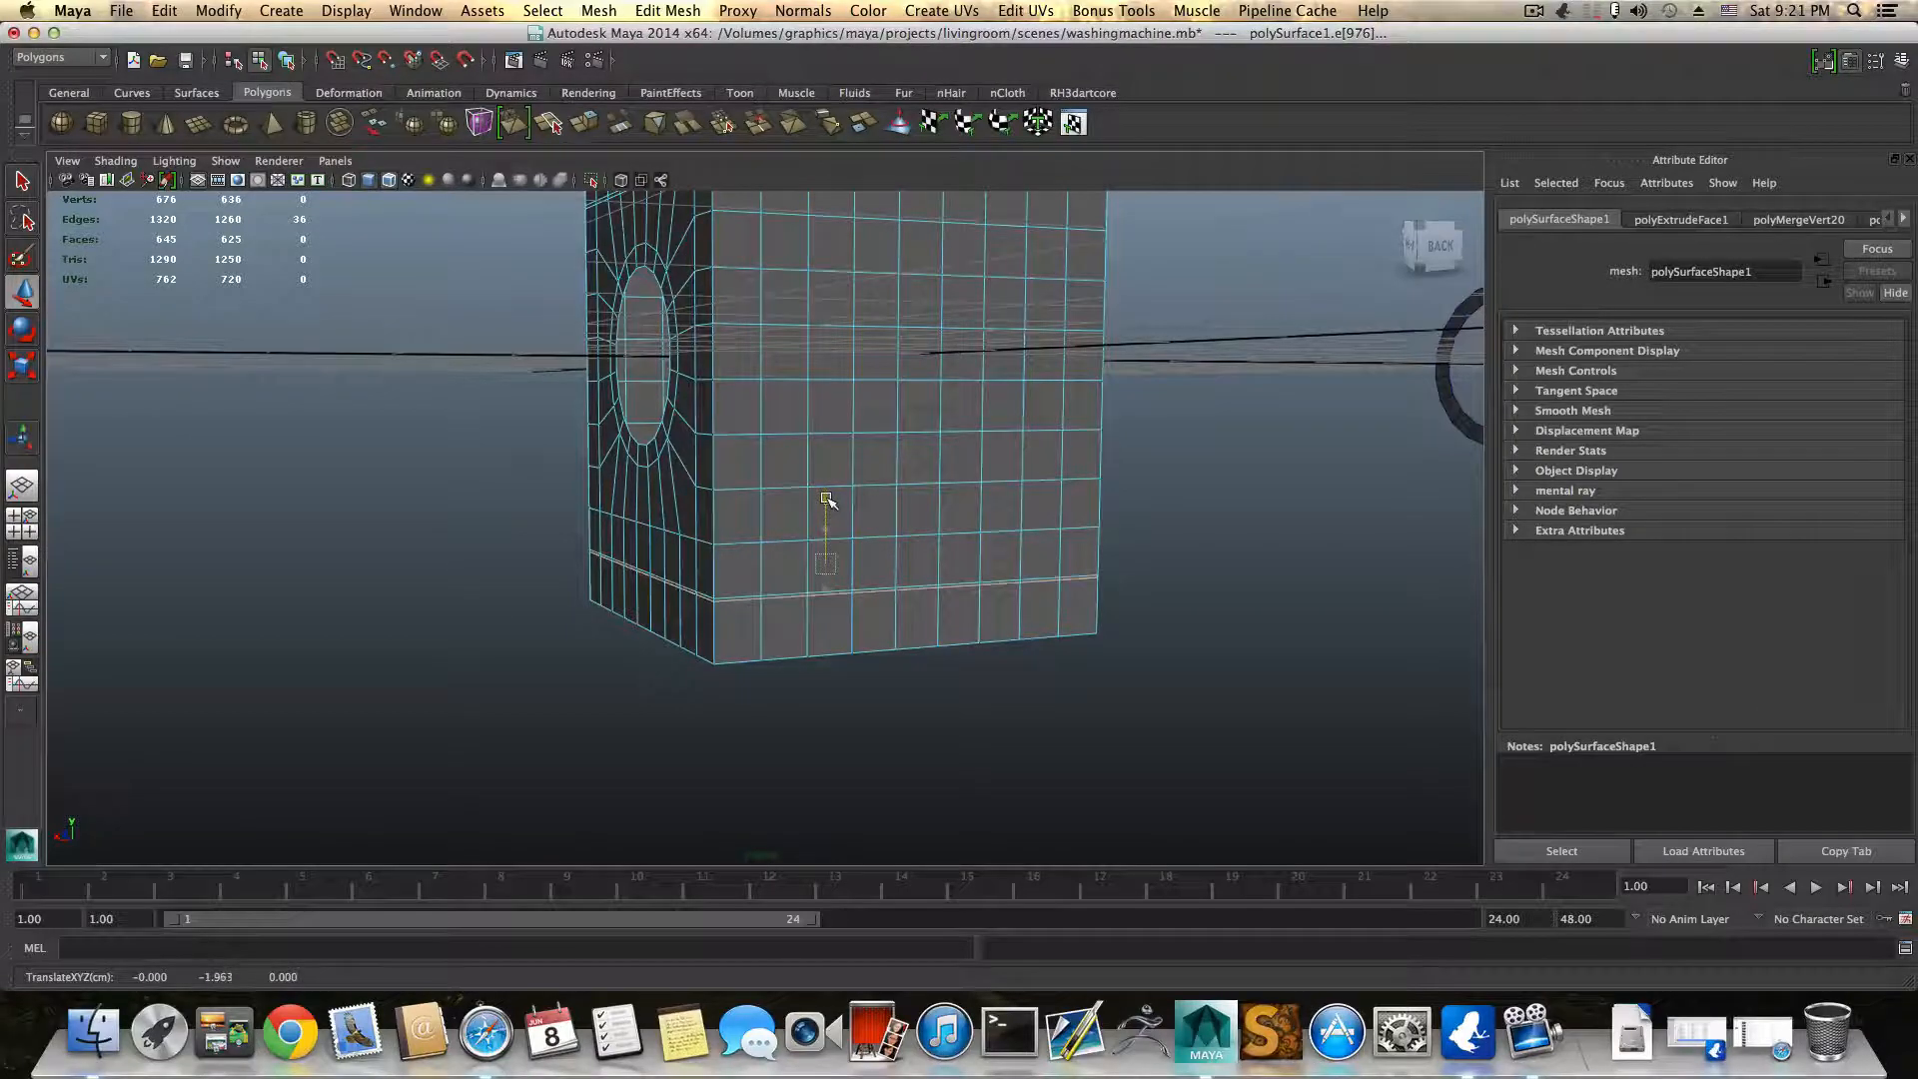
Step: Insert a horizontal edge loop around the body just below its uppermost side loop, using the Insert Edge Loop Tool
alt+drag(766, 571, 655, 462)
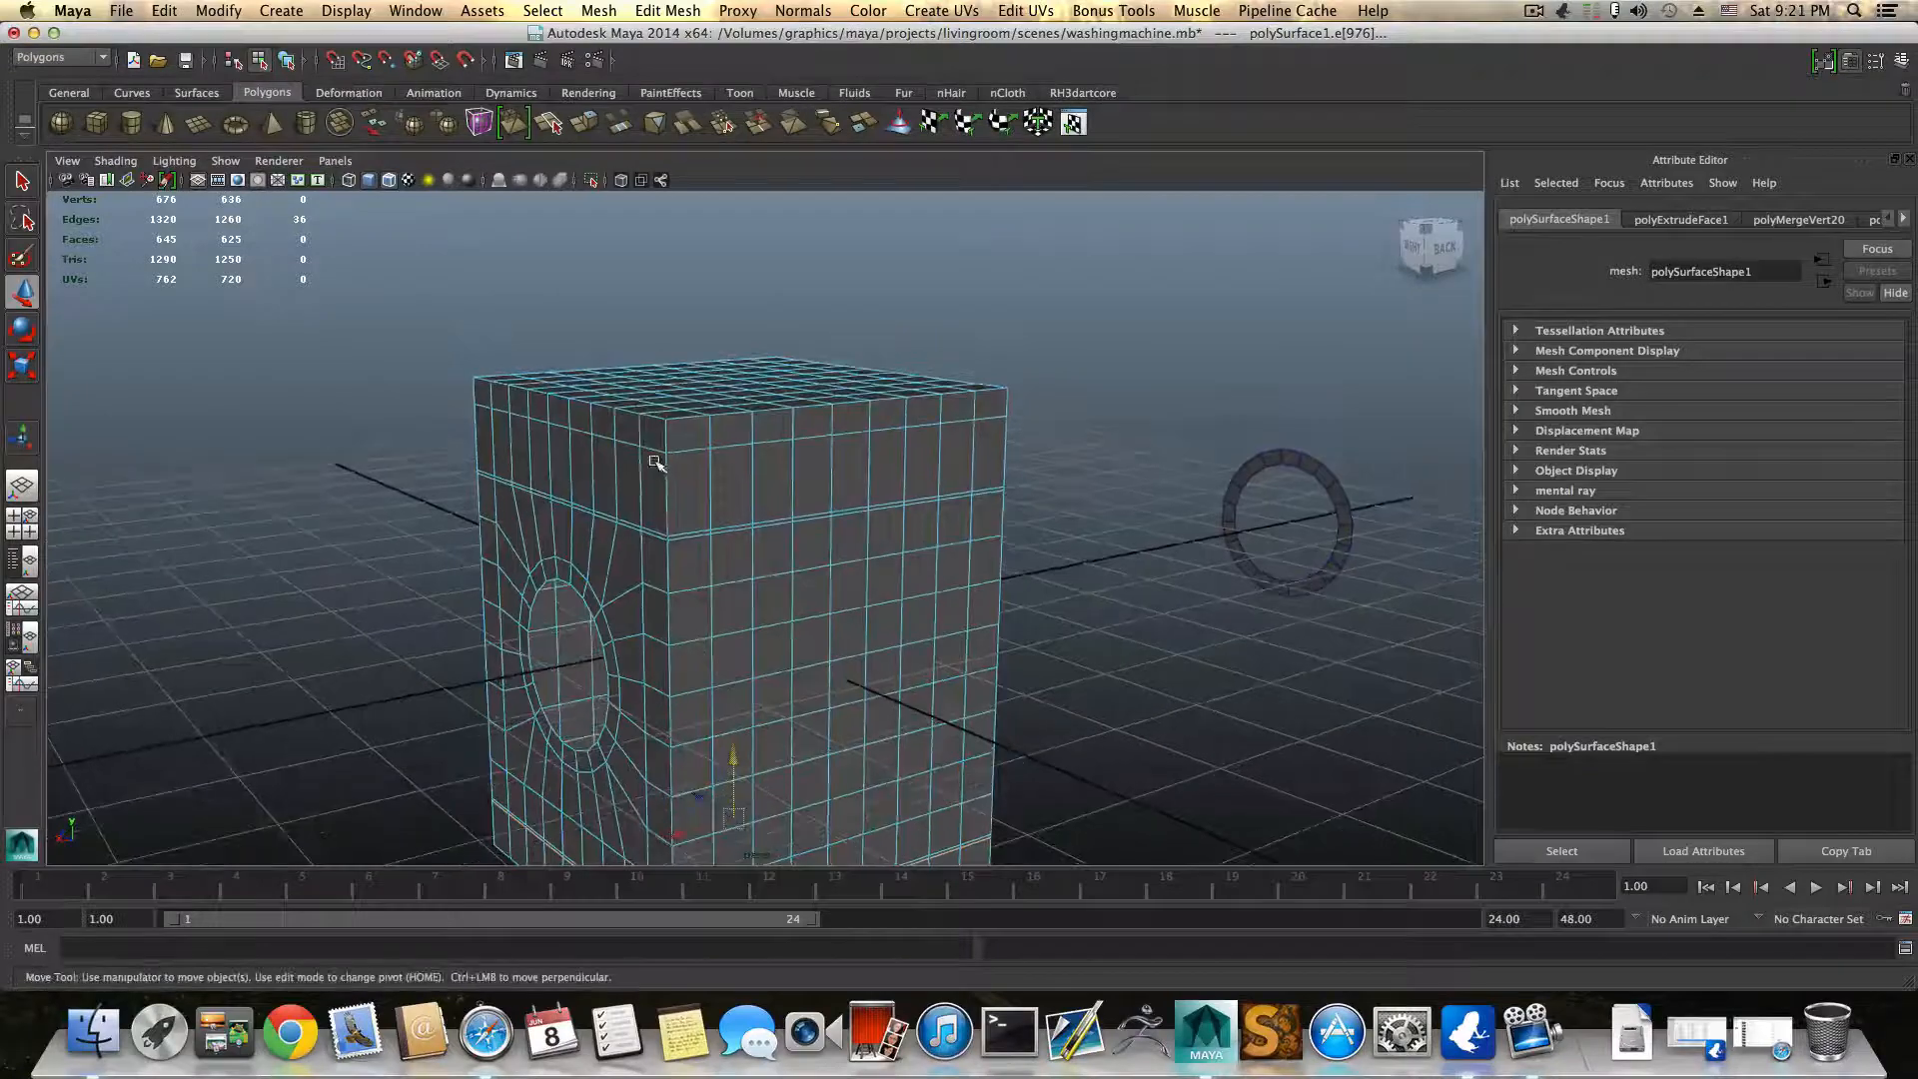
key(F8)
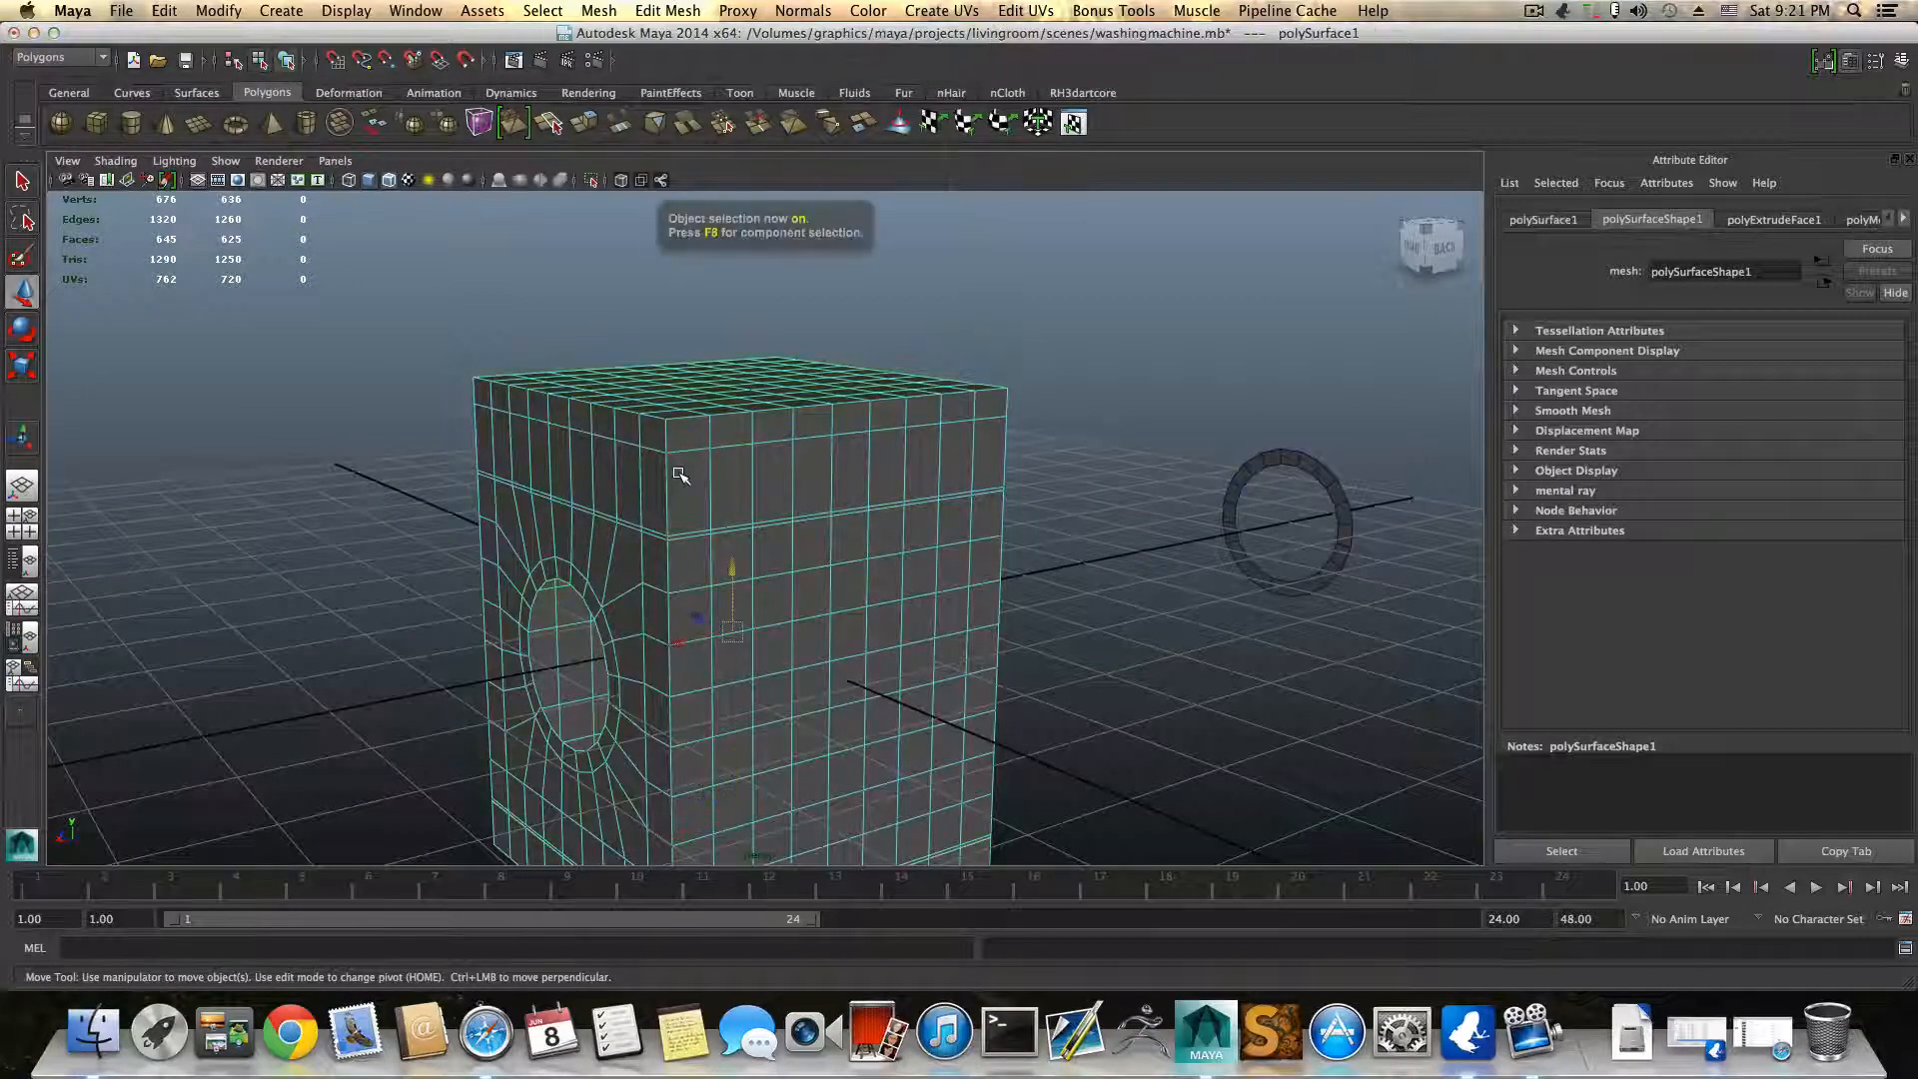
shift+right_click(767, 461)
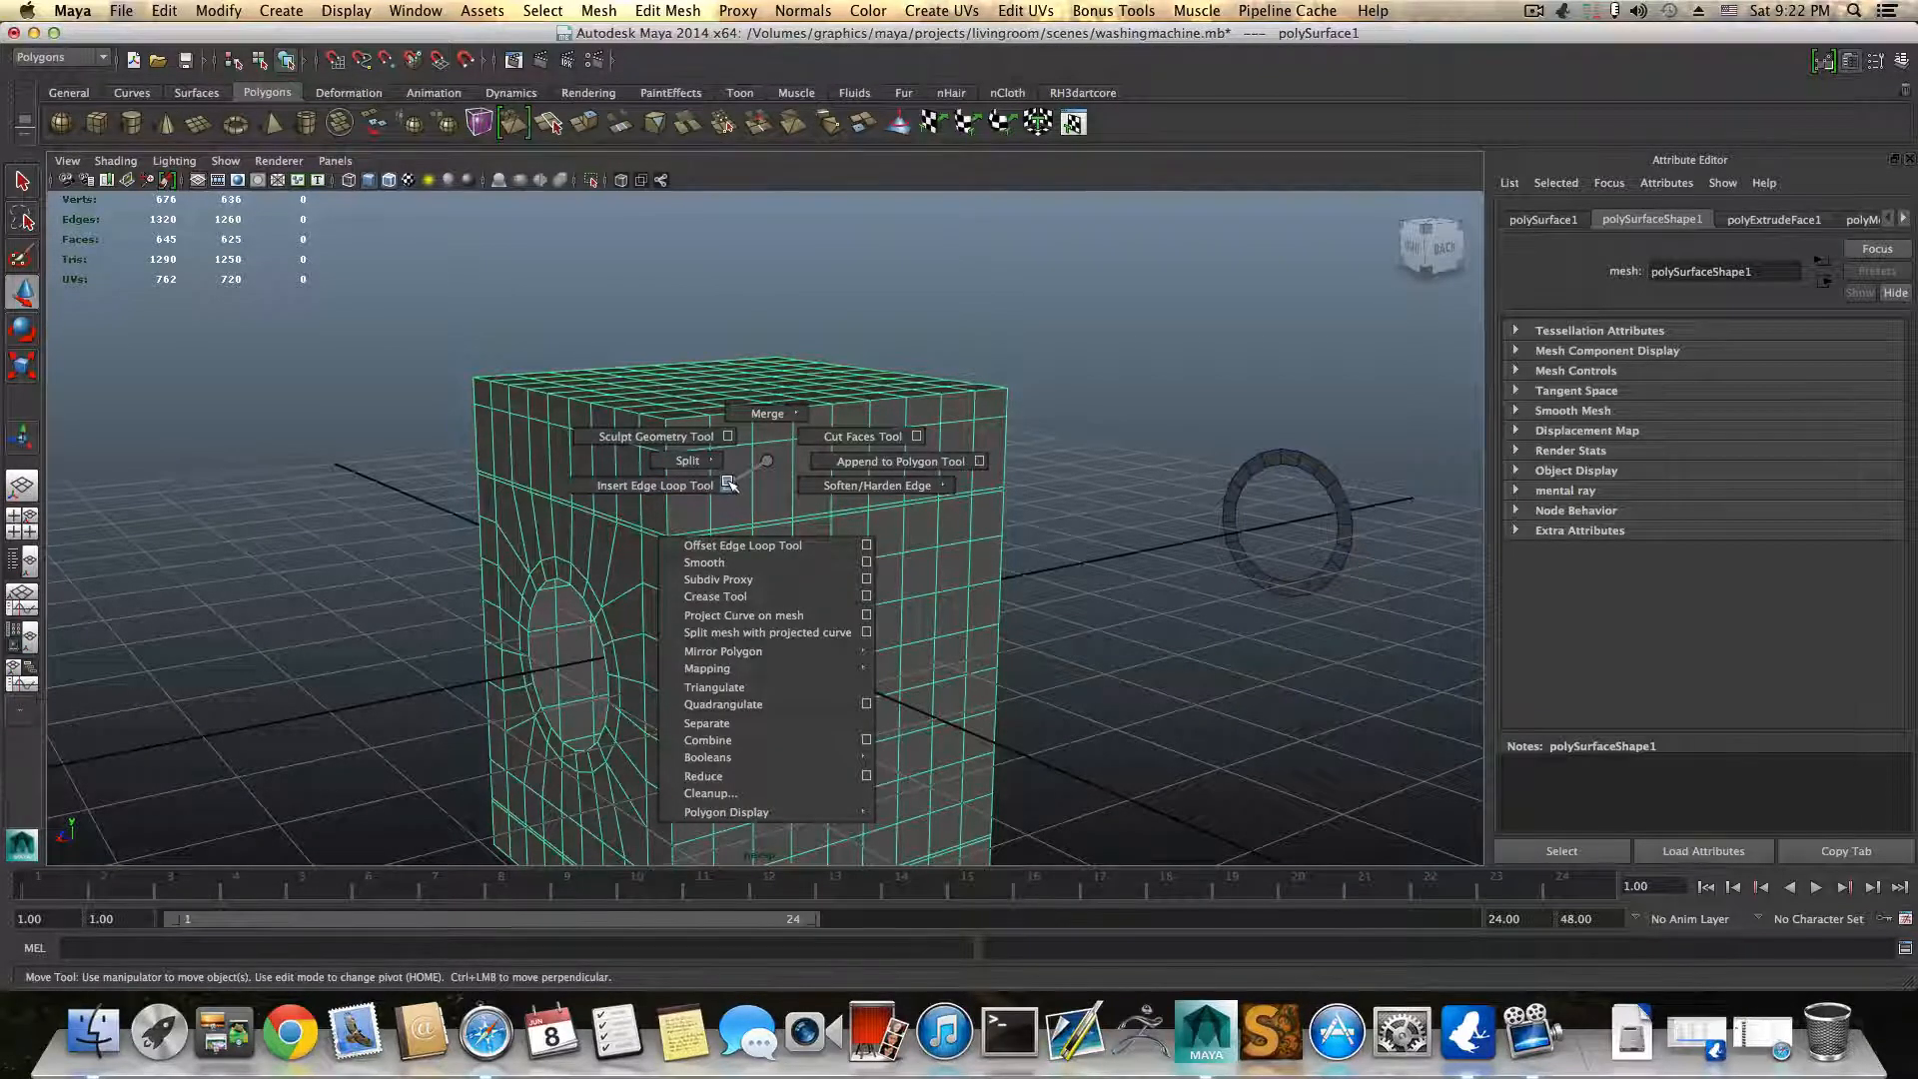
click(729, 483)
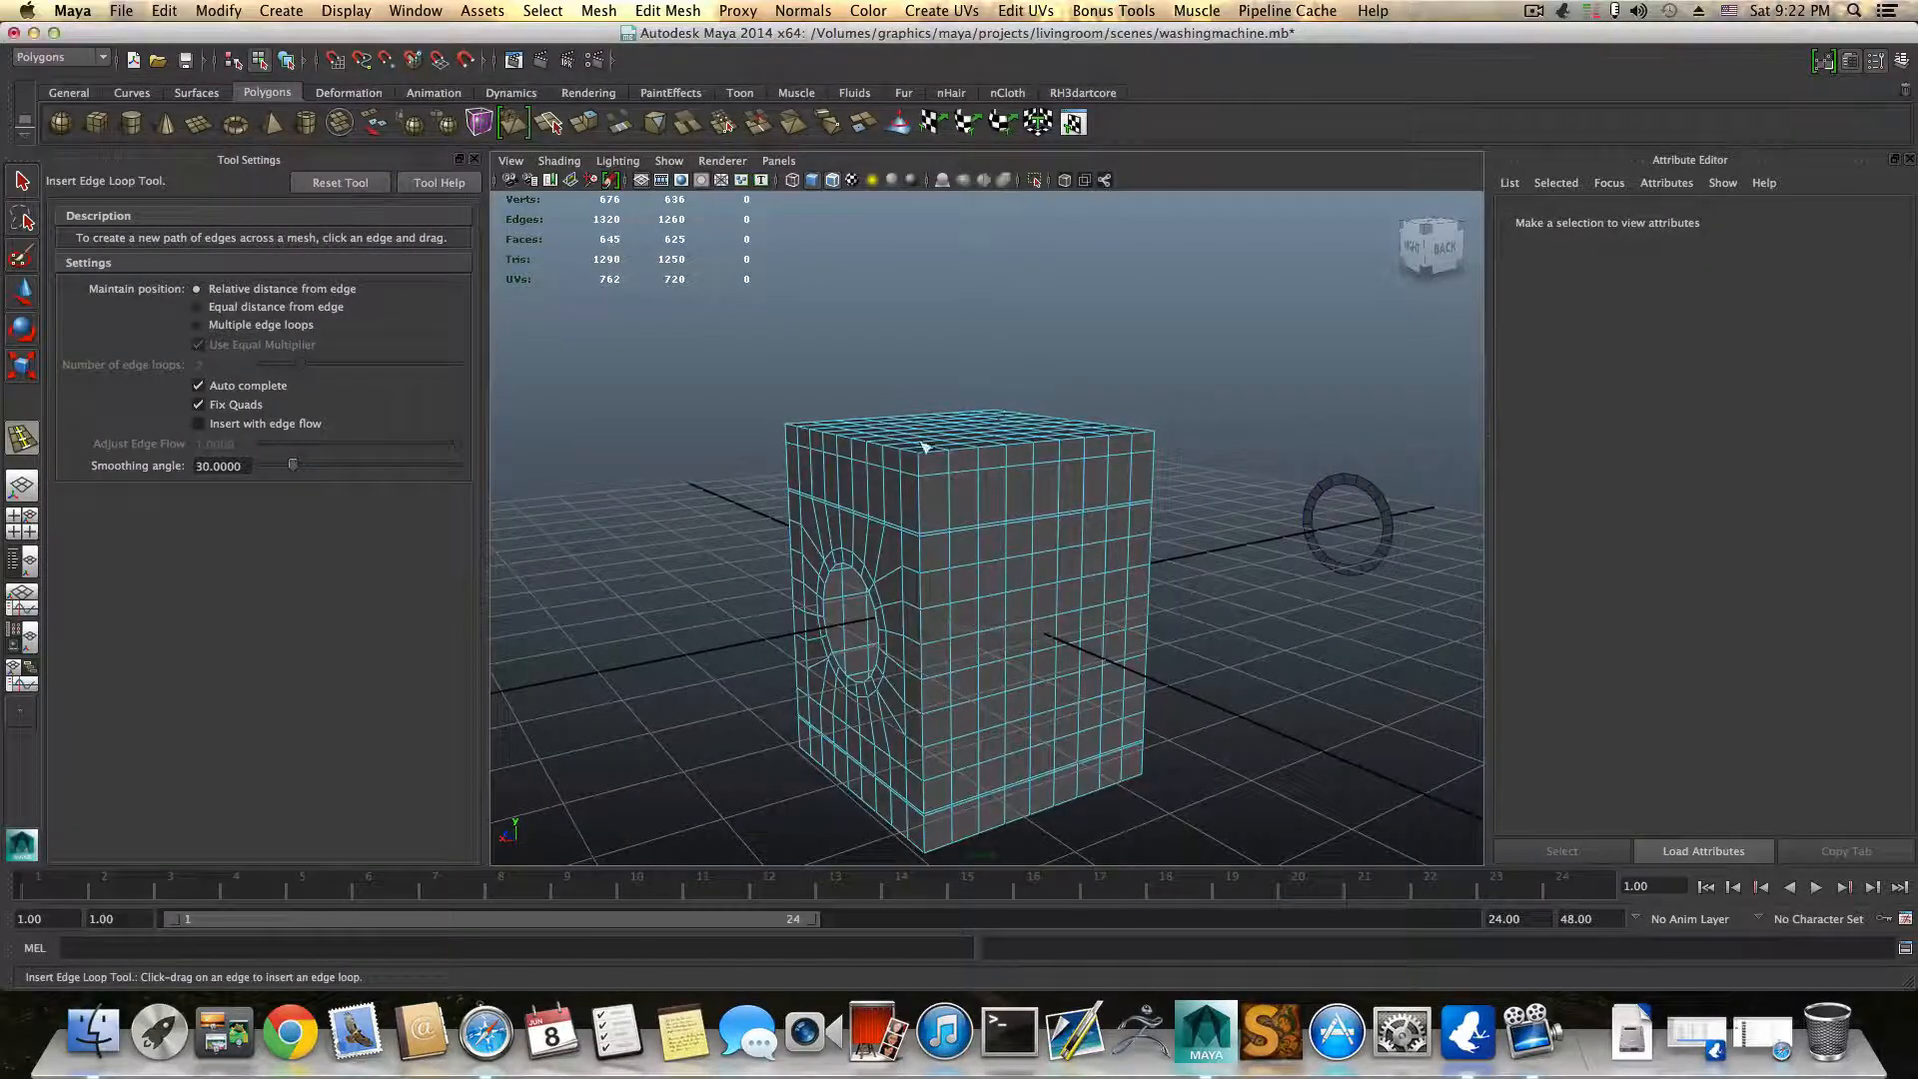
click(476, 159)
alt+drag(851, 524, 732, 540)
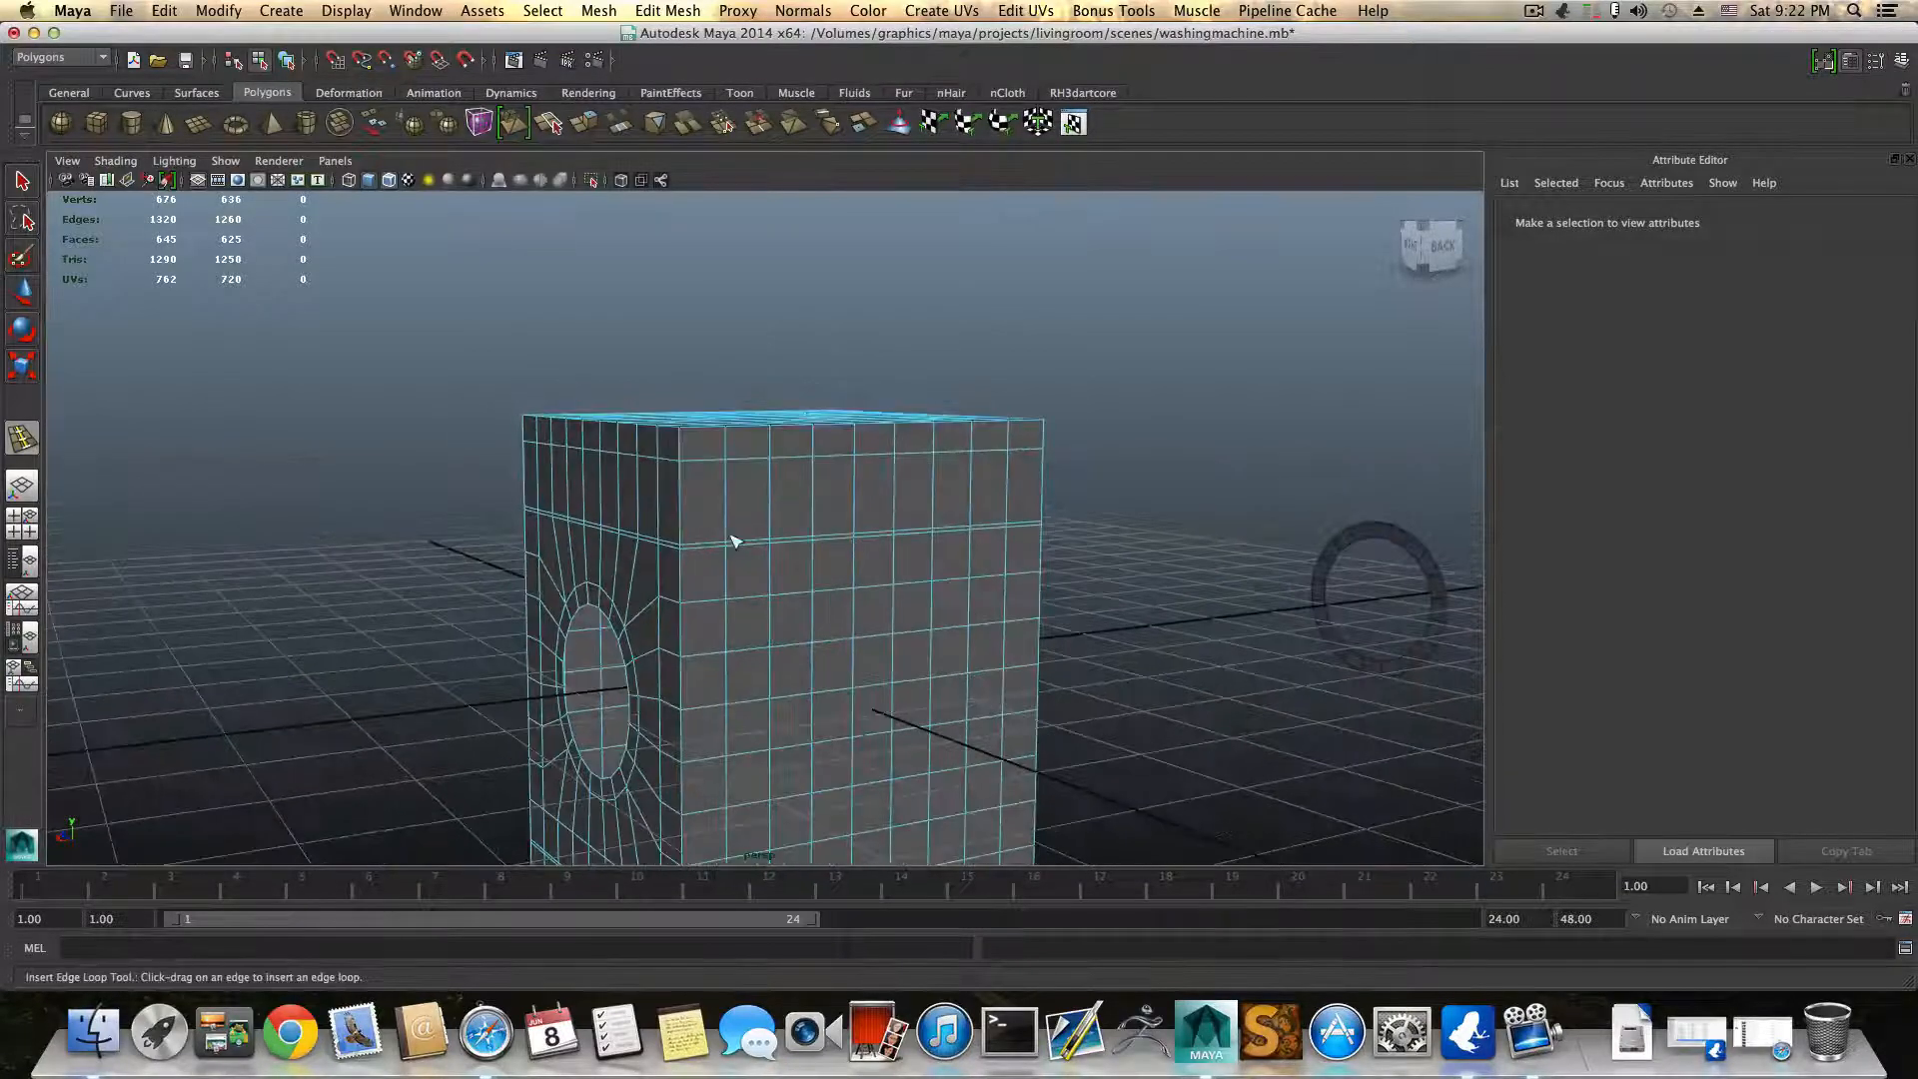
scroll(710, 471, up, 4)
alt+middle_drag(656, 462, 699, 508)
drag(671, 482, 678, 474)
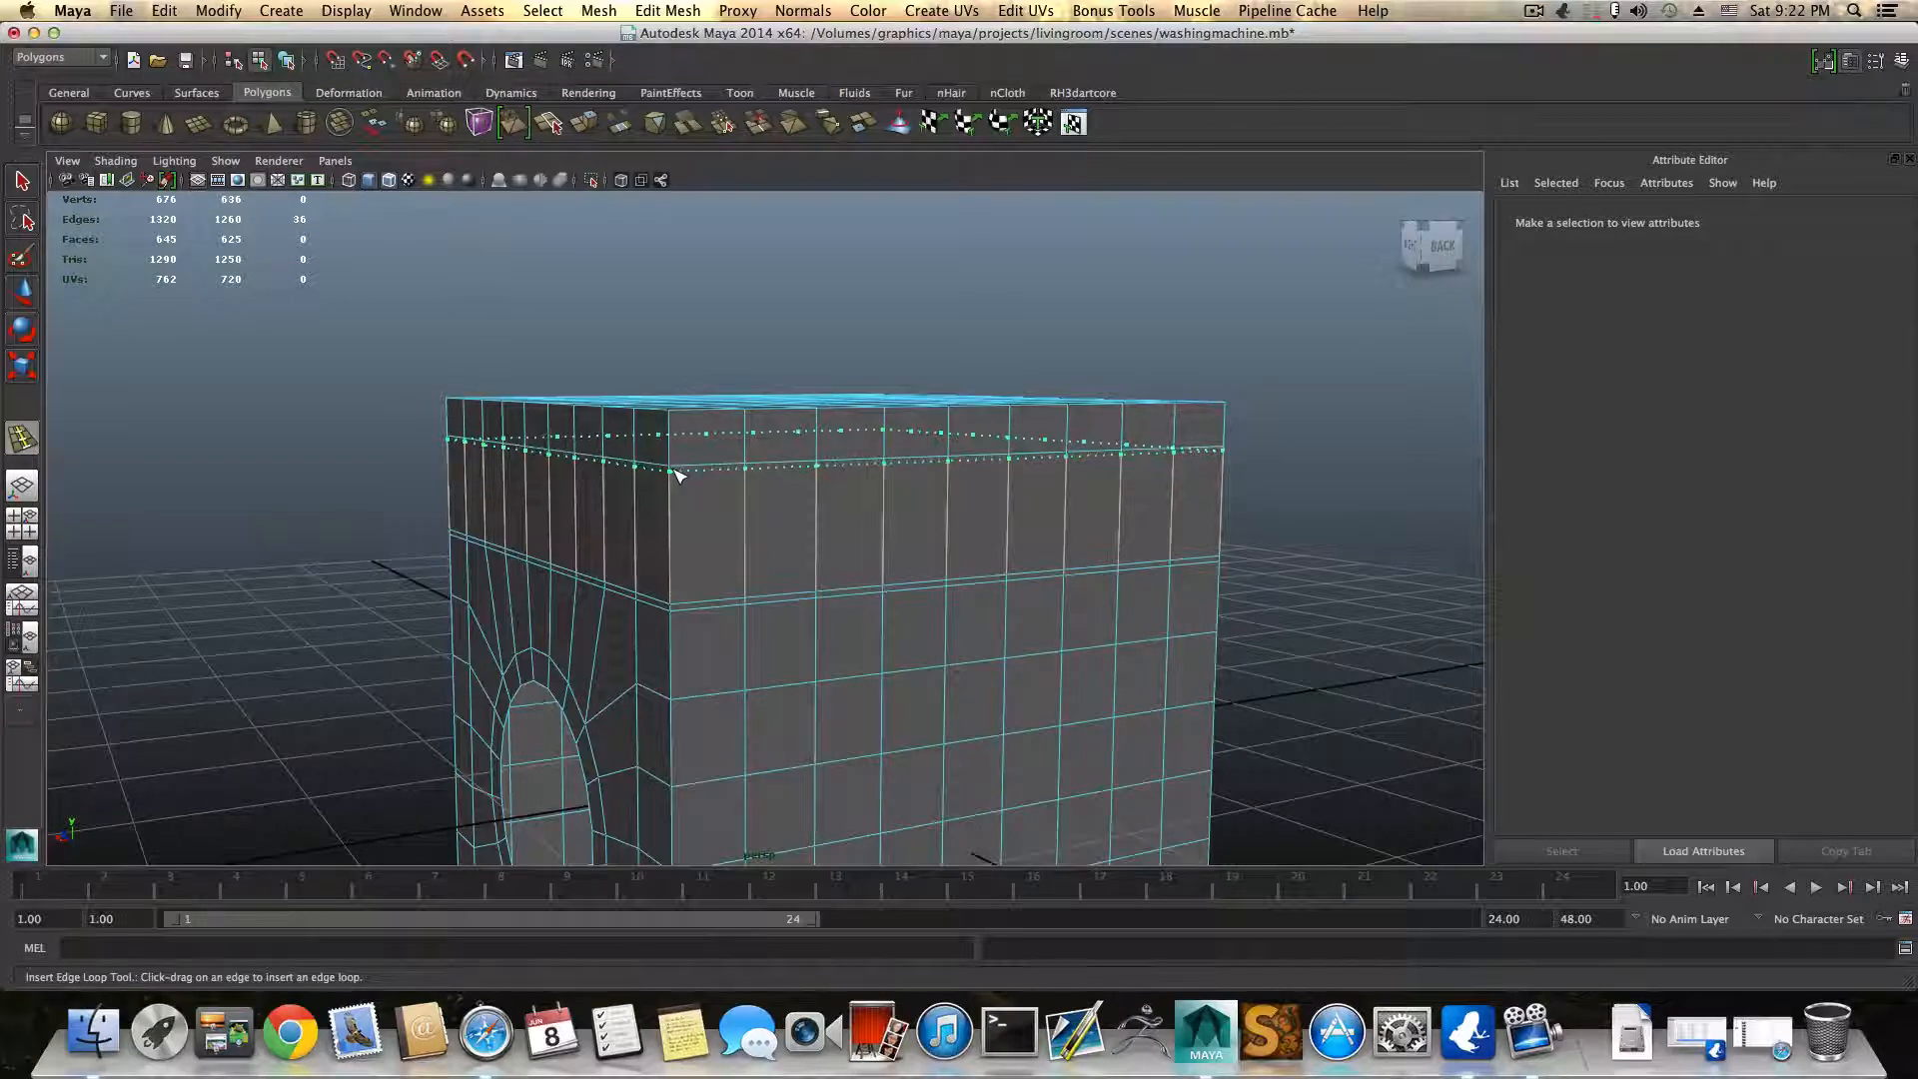
drag(678, 474, 677, 474)
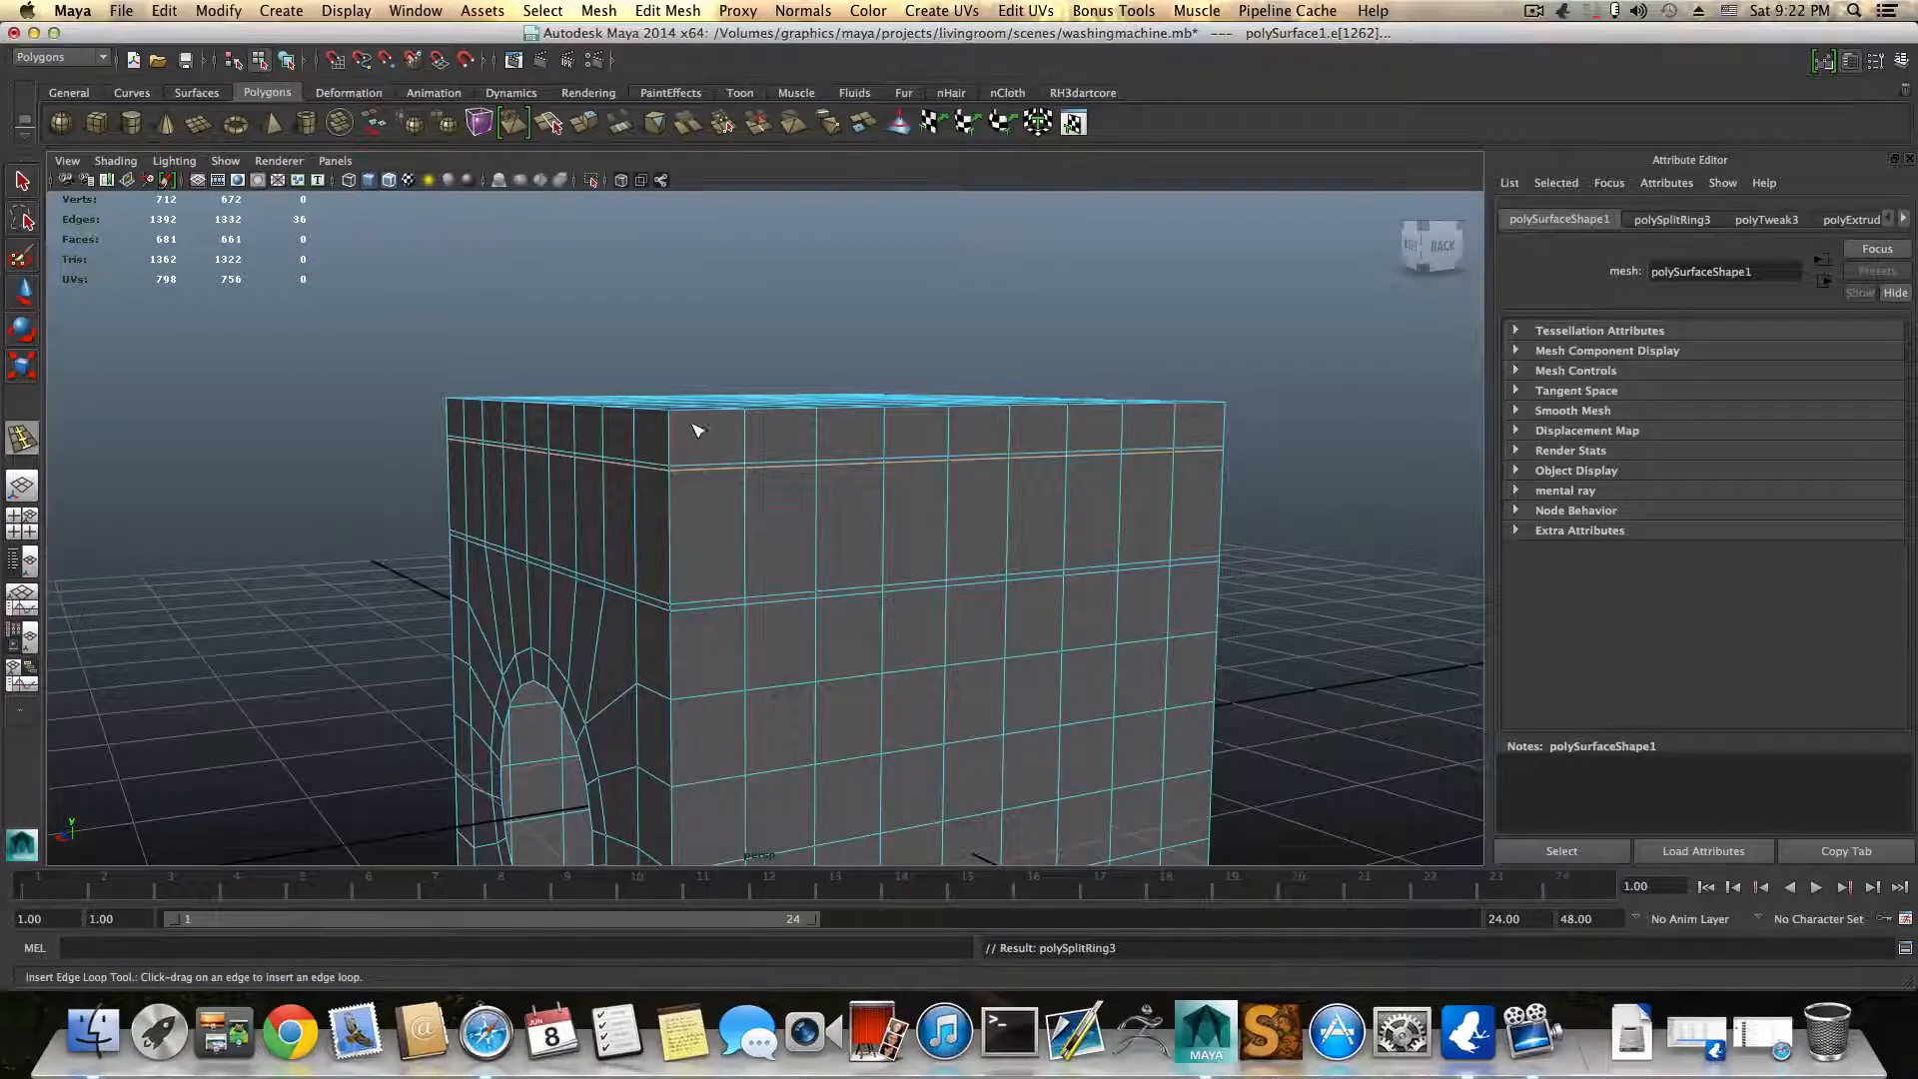
Step: Insert a vertical edge loop right beside the body's first vertical loop behind the door side
alt+drag(763, 558, 664, 555)
alt+middle_drag(663, 556, 836, 558)
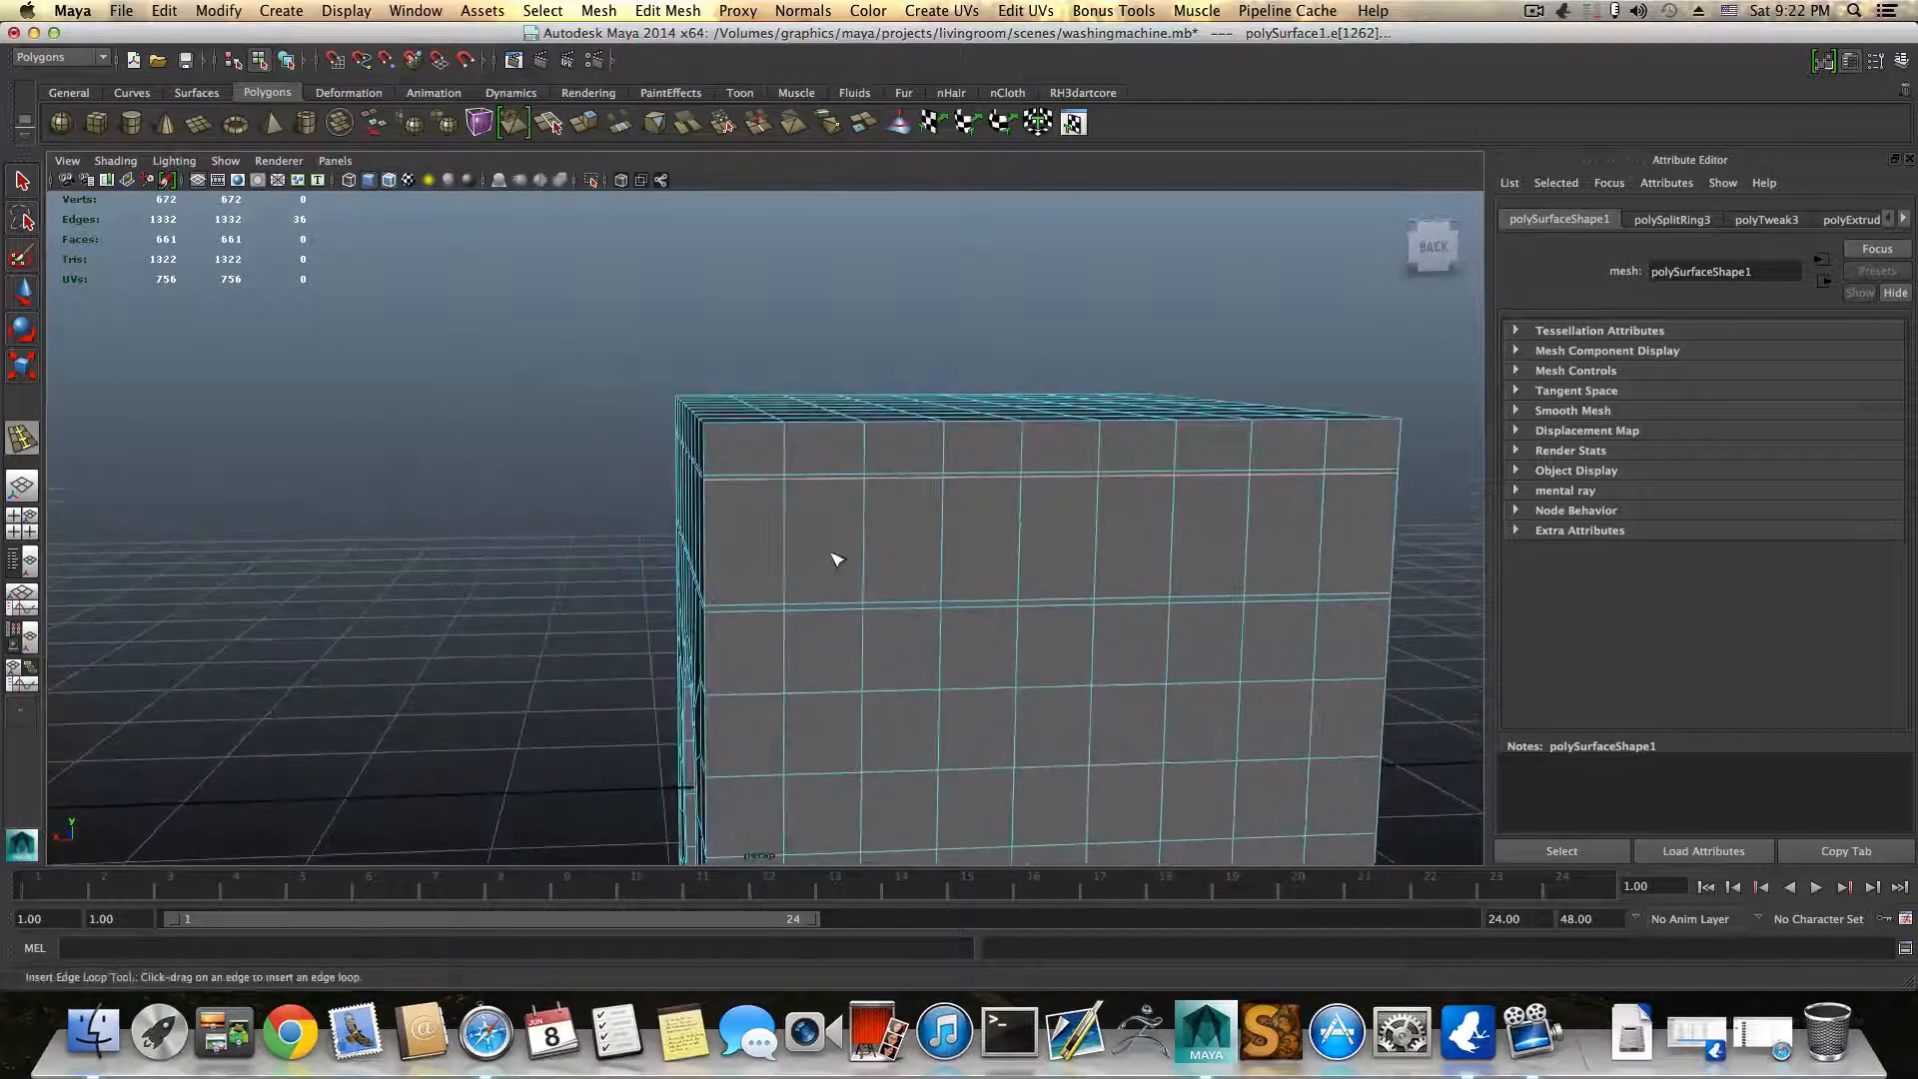
drag(789, 474, 792, 476)
Step: Switch to face selection and select the narrow face loop between the closely spaced horizontal edge loops near the body's top
mouse_move(783, 573)
alt+mouse_down()
mouse_move(710, 540)
mouse_move(779, 596)
alt+mouse_up()
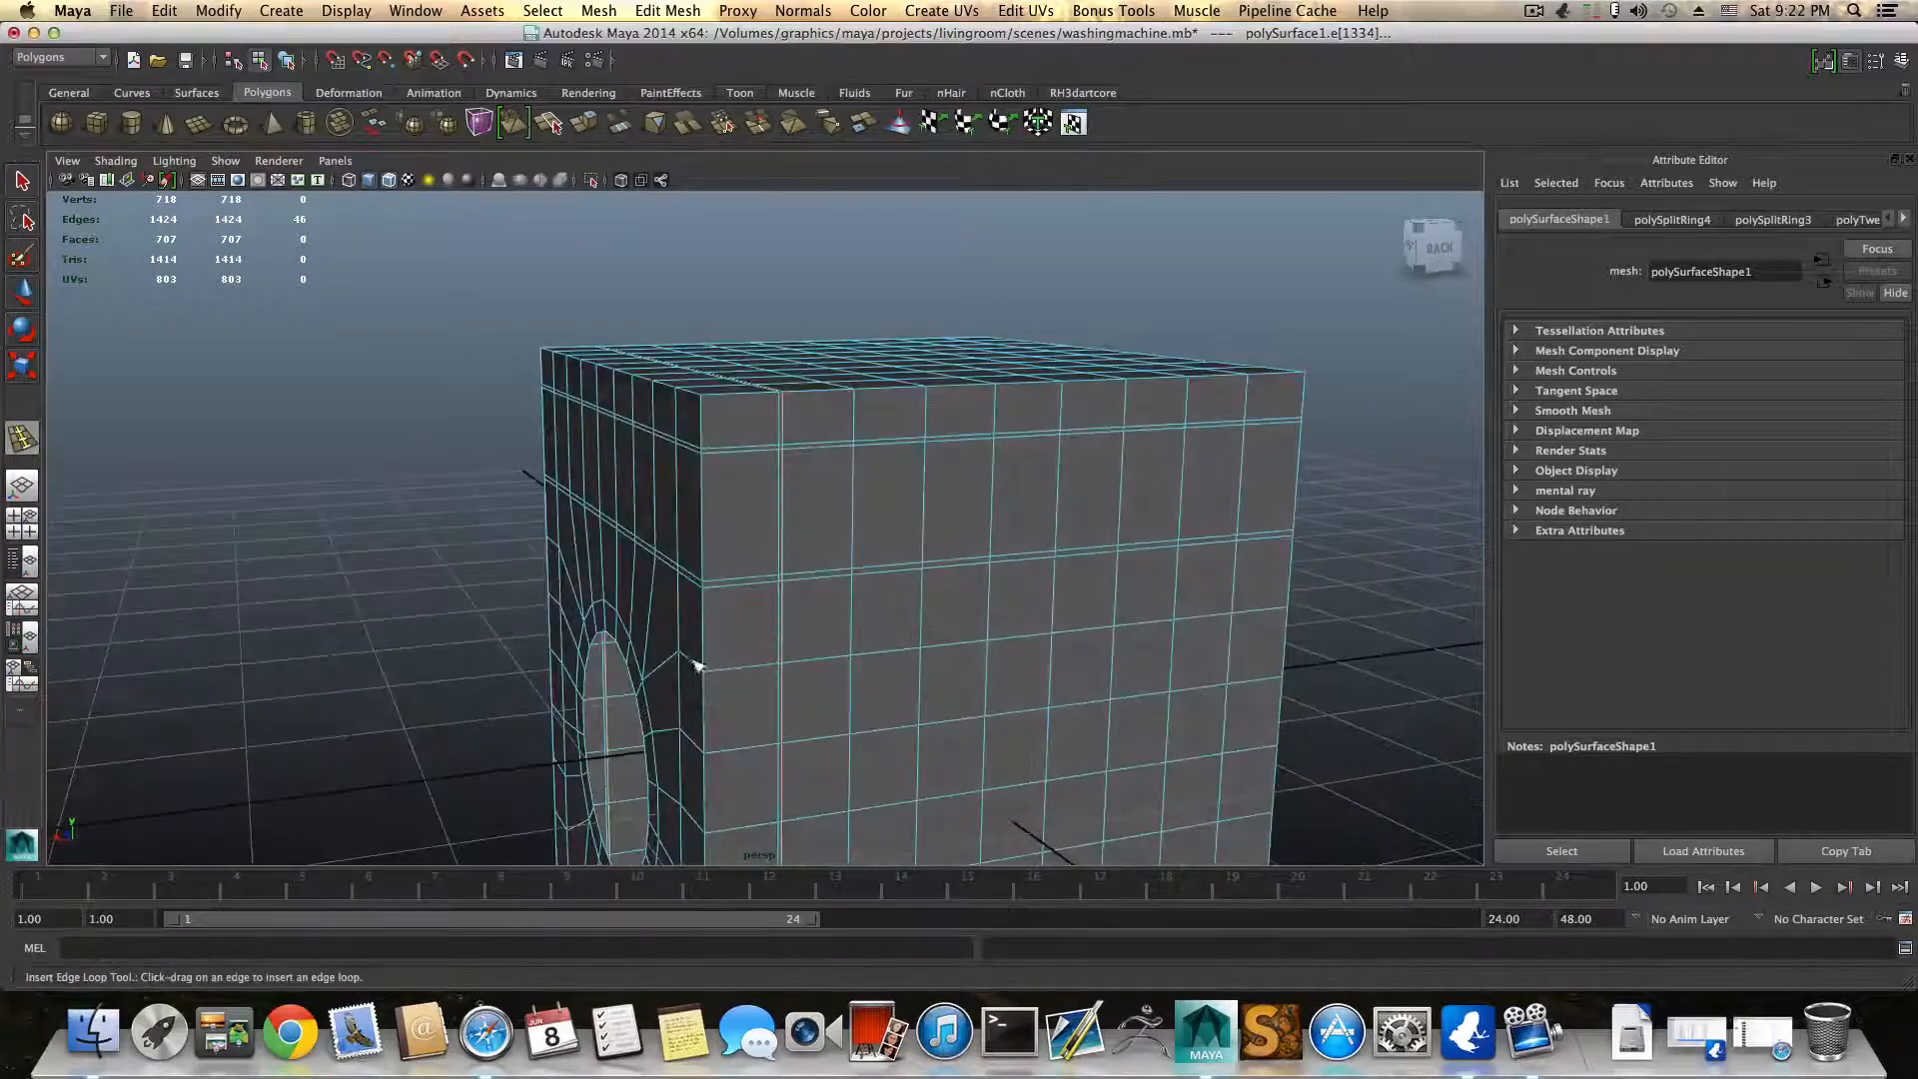
alt+drag(696, 666, 650, 675)
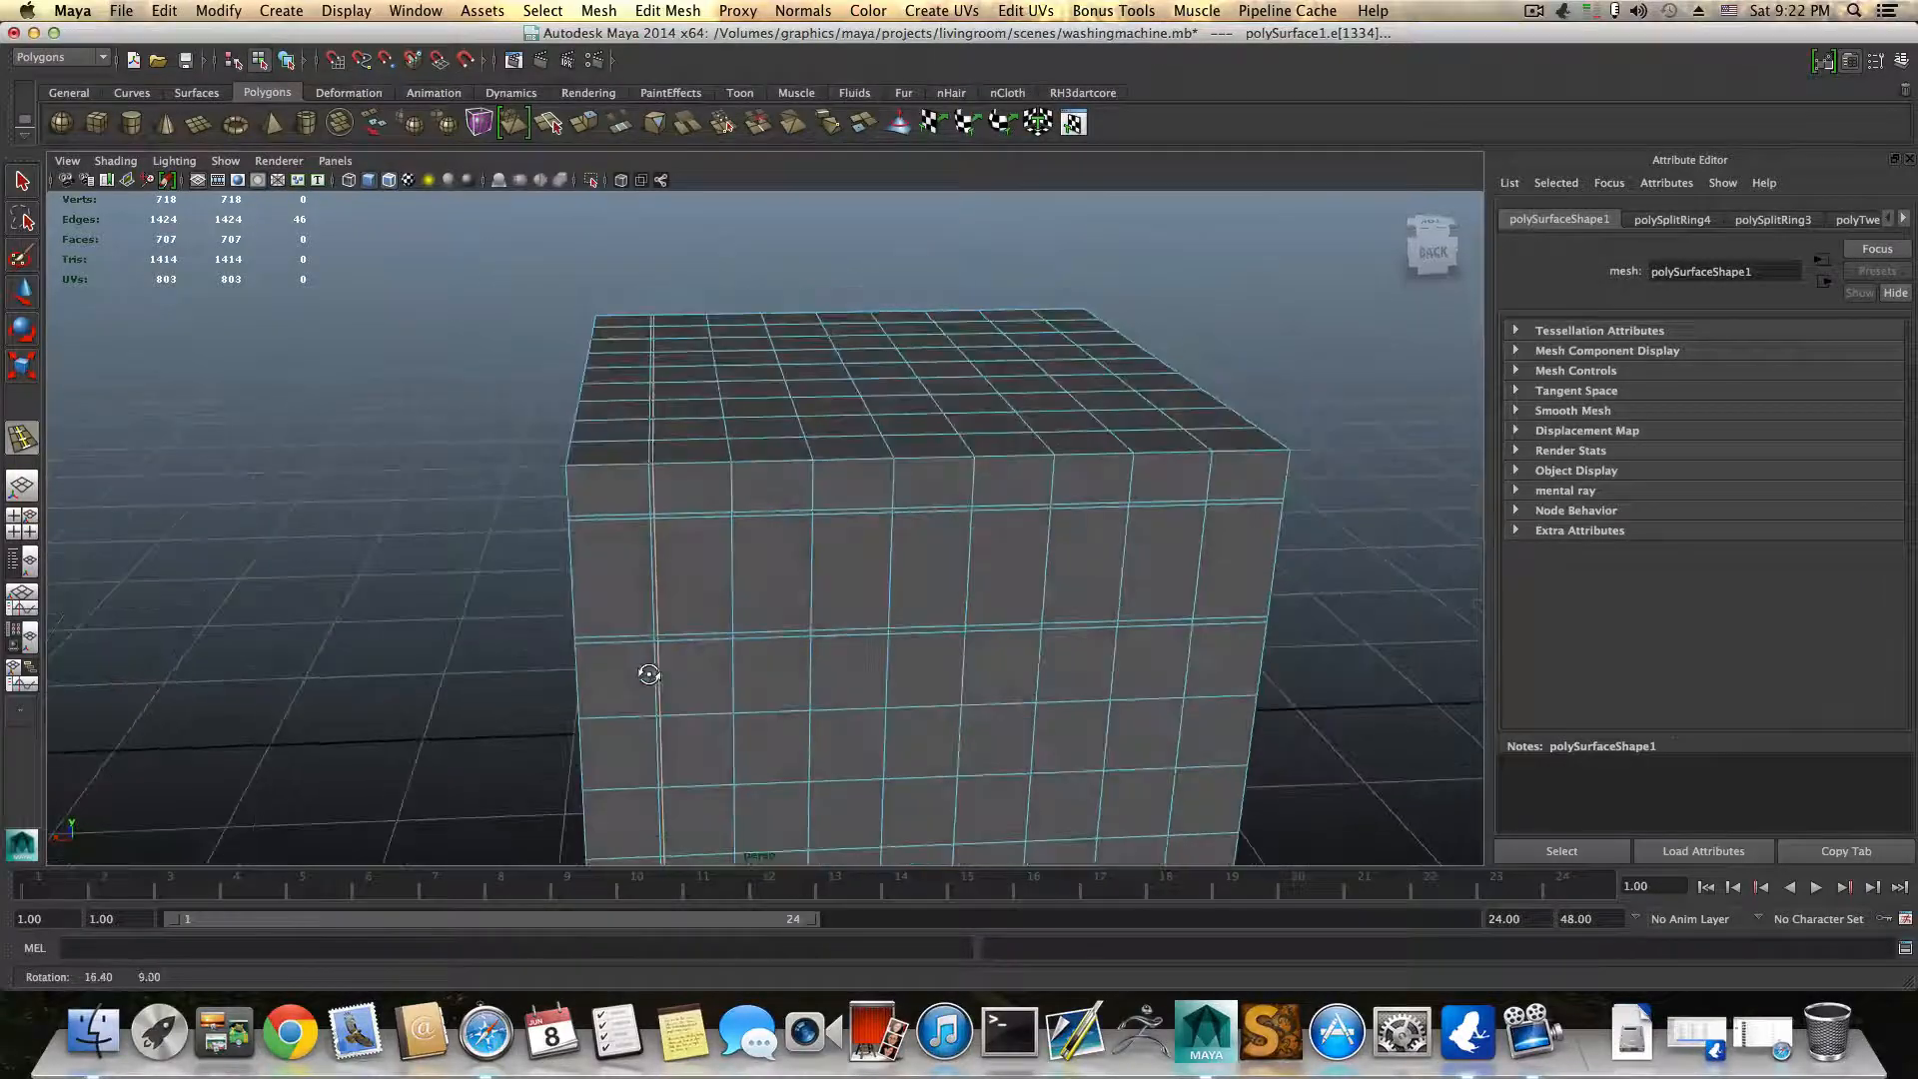
mouse_move(626, 497)
alt+mouse_down()
mouse_move(596, 463)
mouse_move(590, 493)
alt+mouse_up()
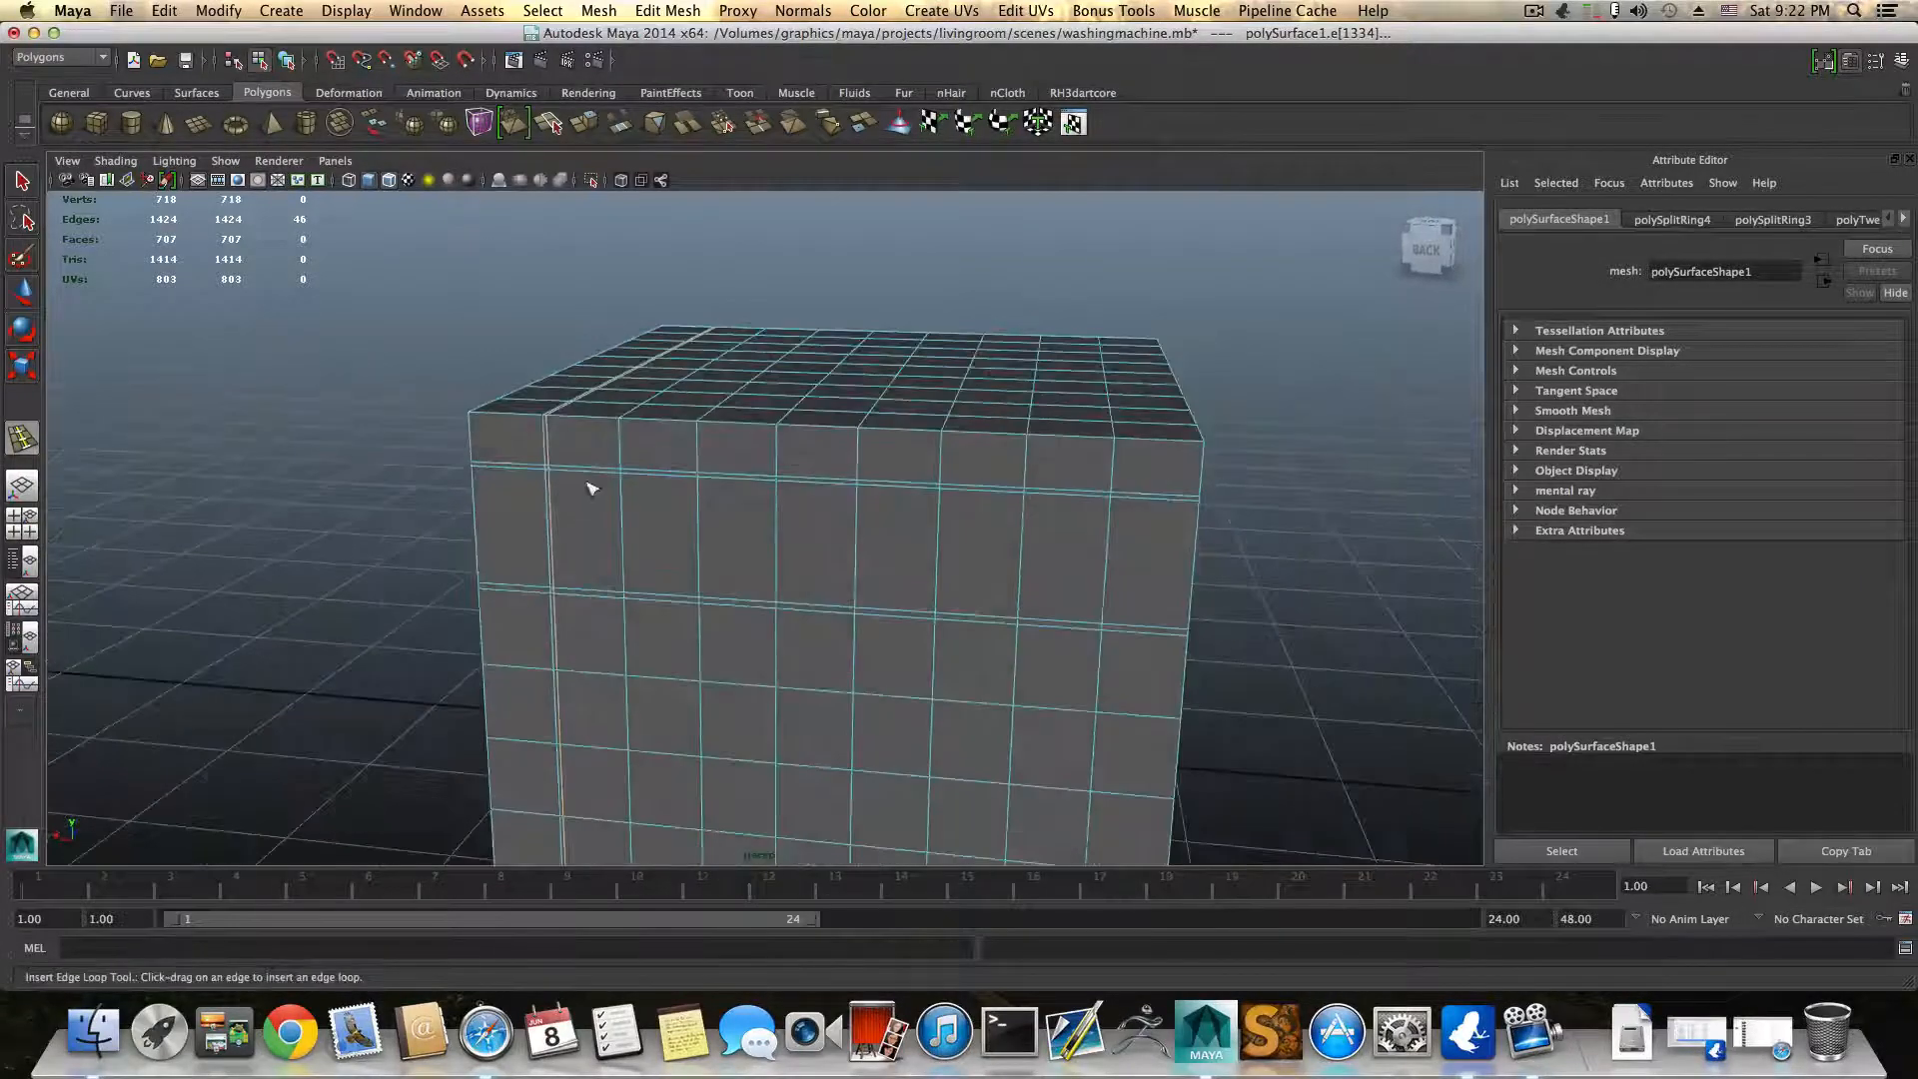
alt+drag(728, 570, 698, 459)
right_drag(698, 458, 696, 507)
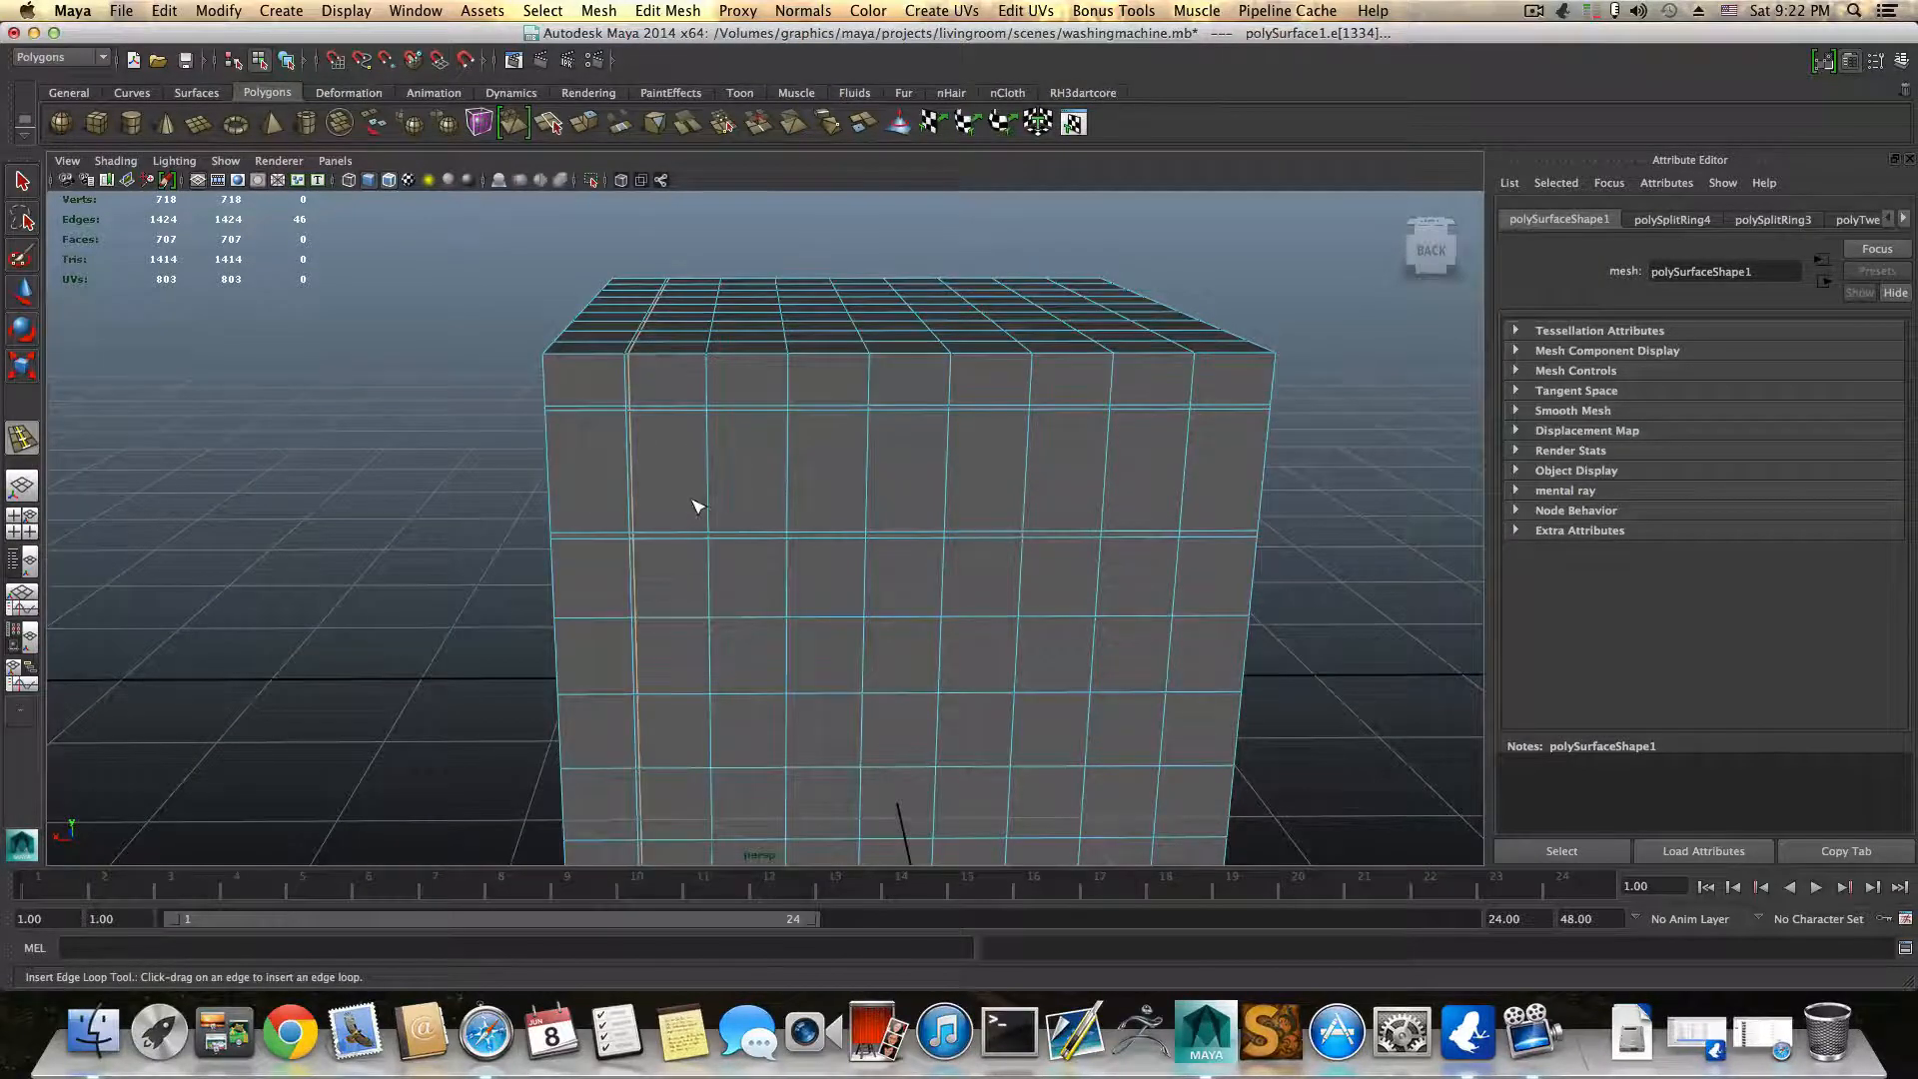
key(q)
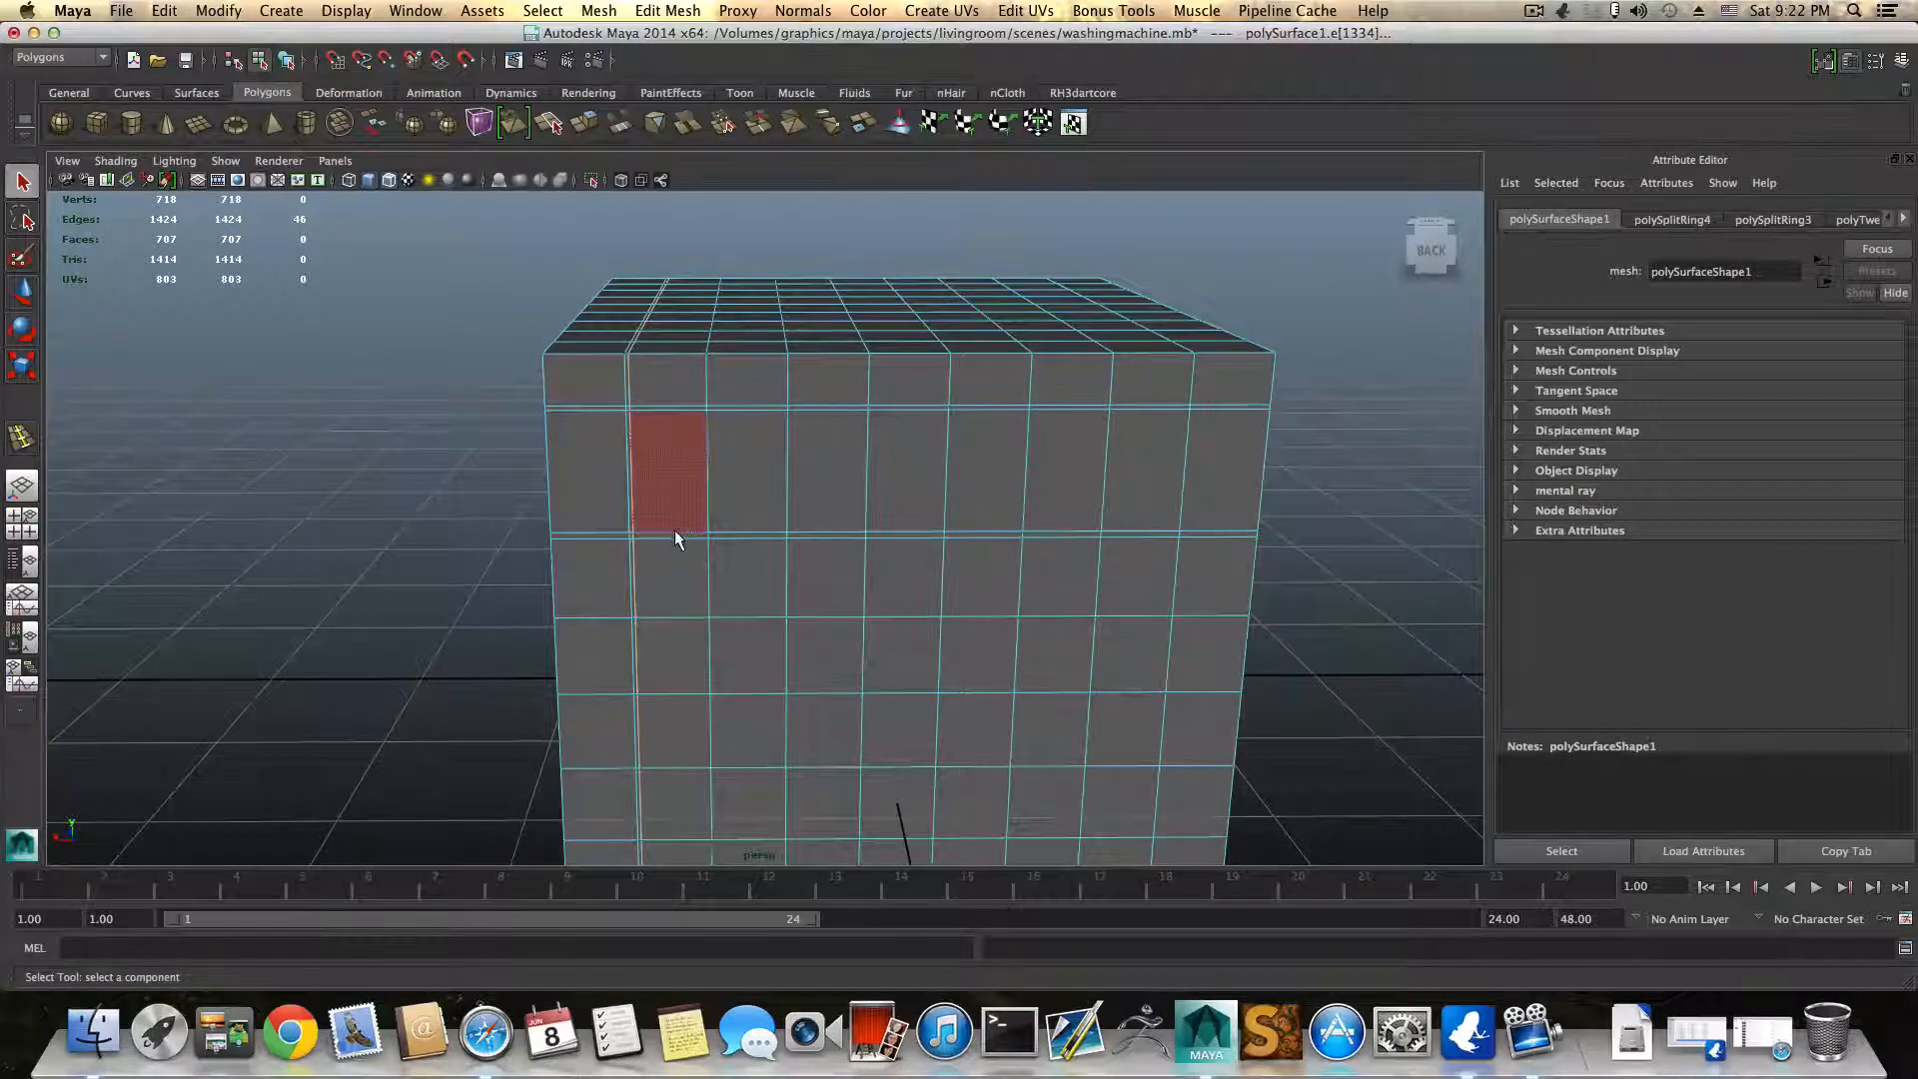
alt+drag(689, 478, 805, 560)
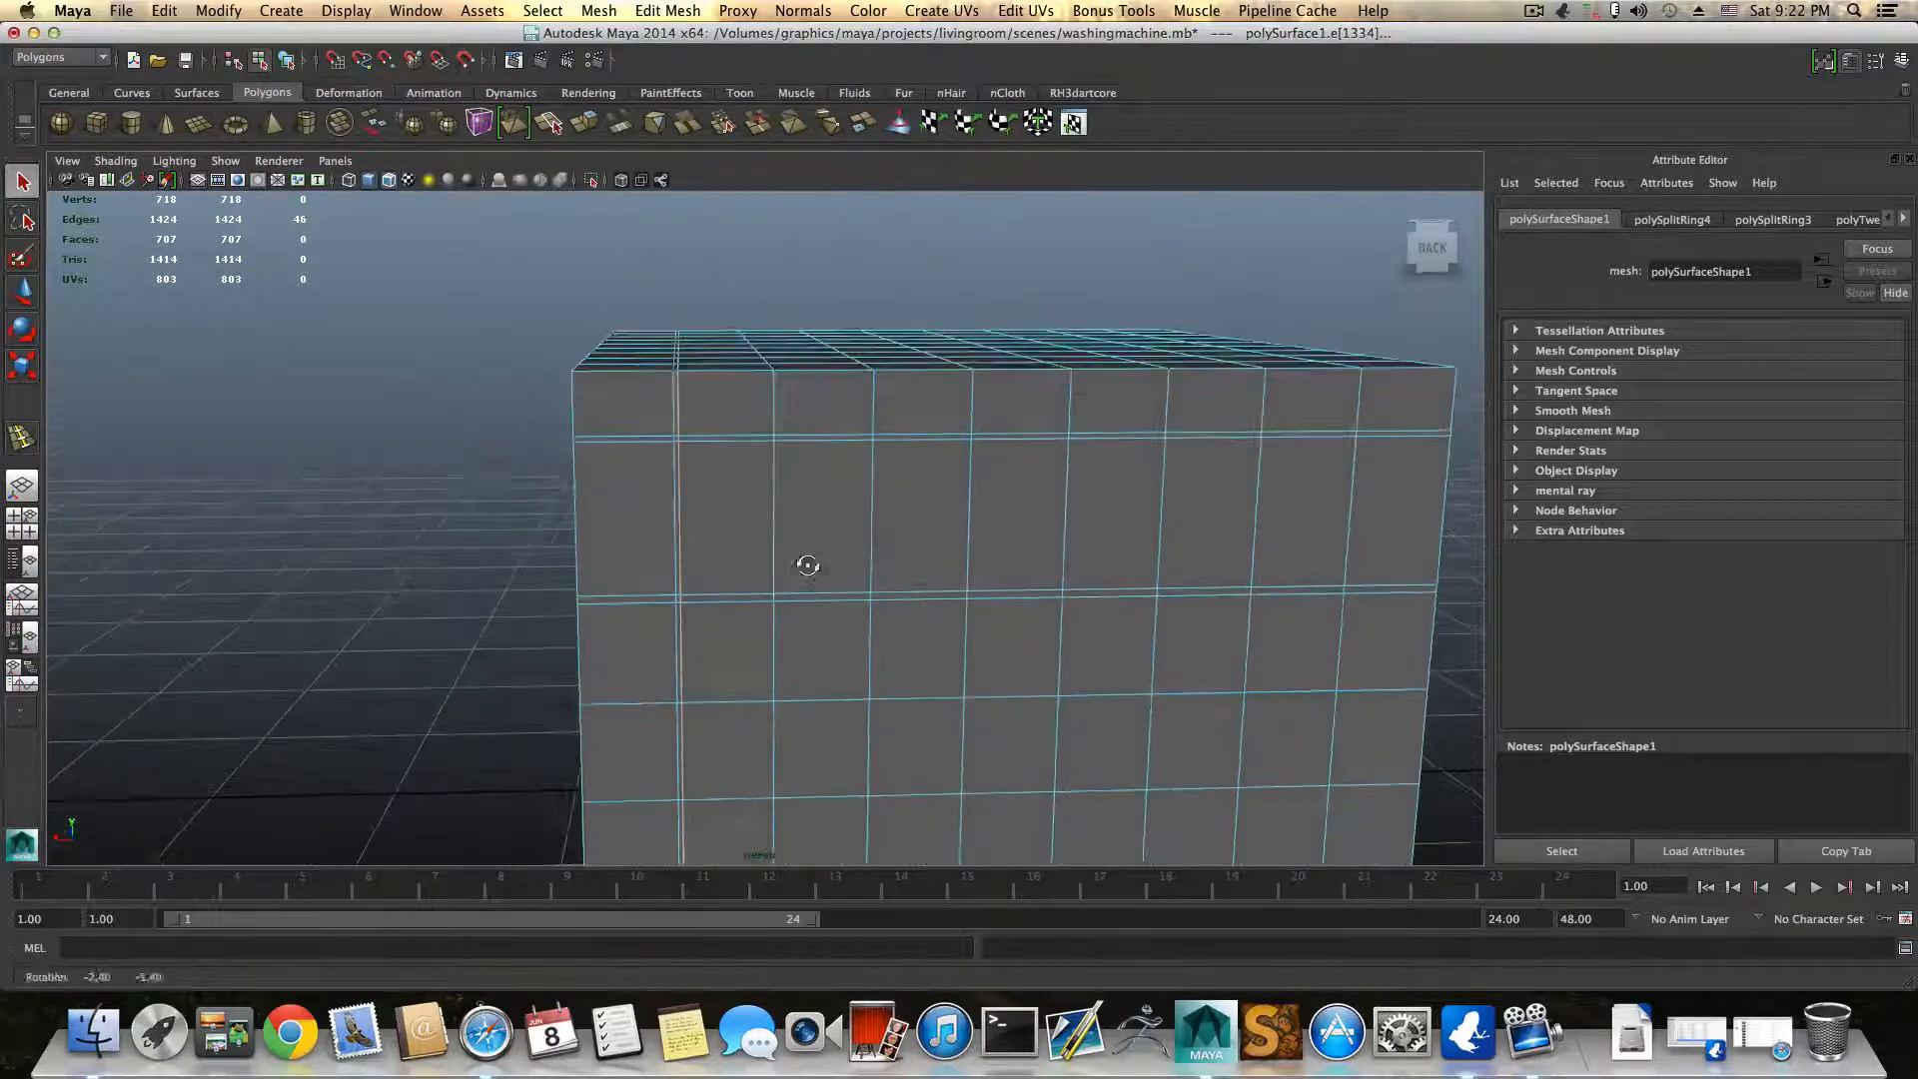
click(715, 440)
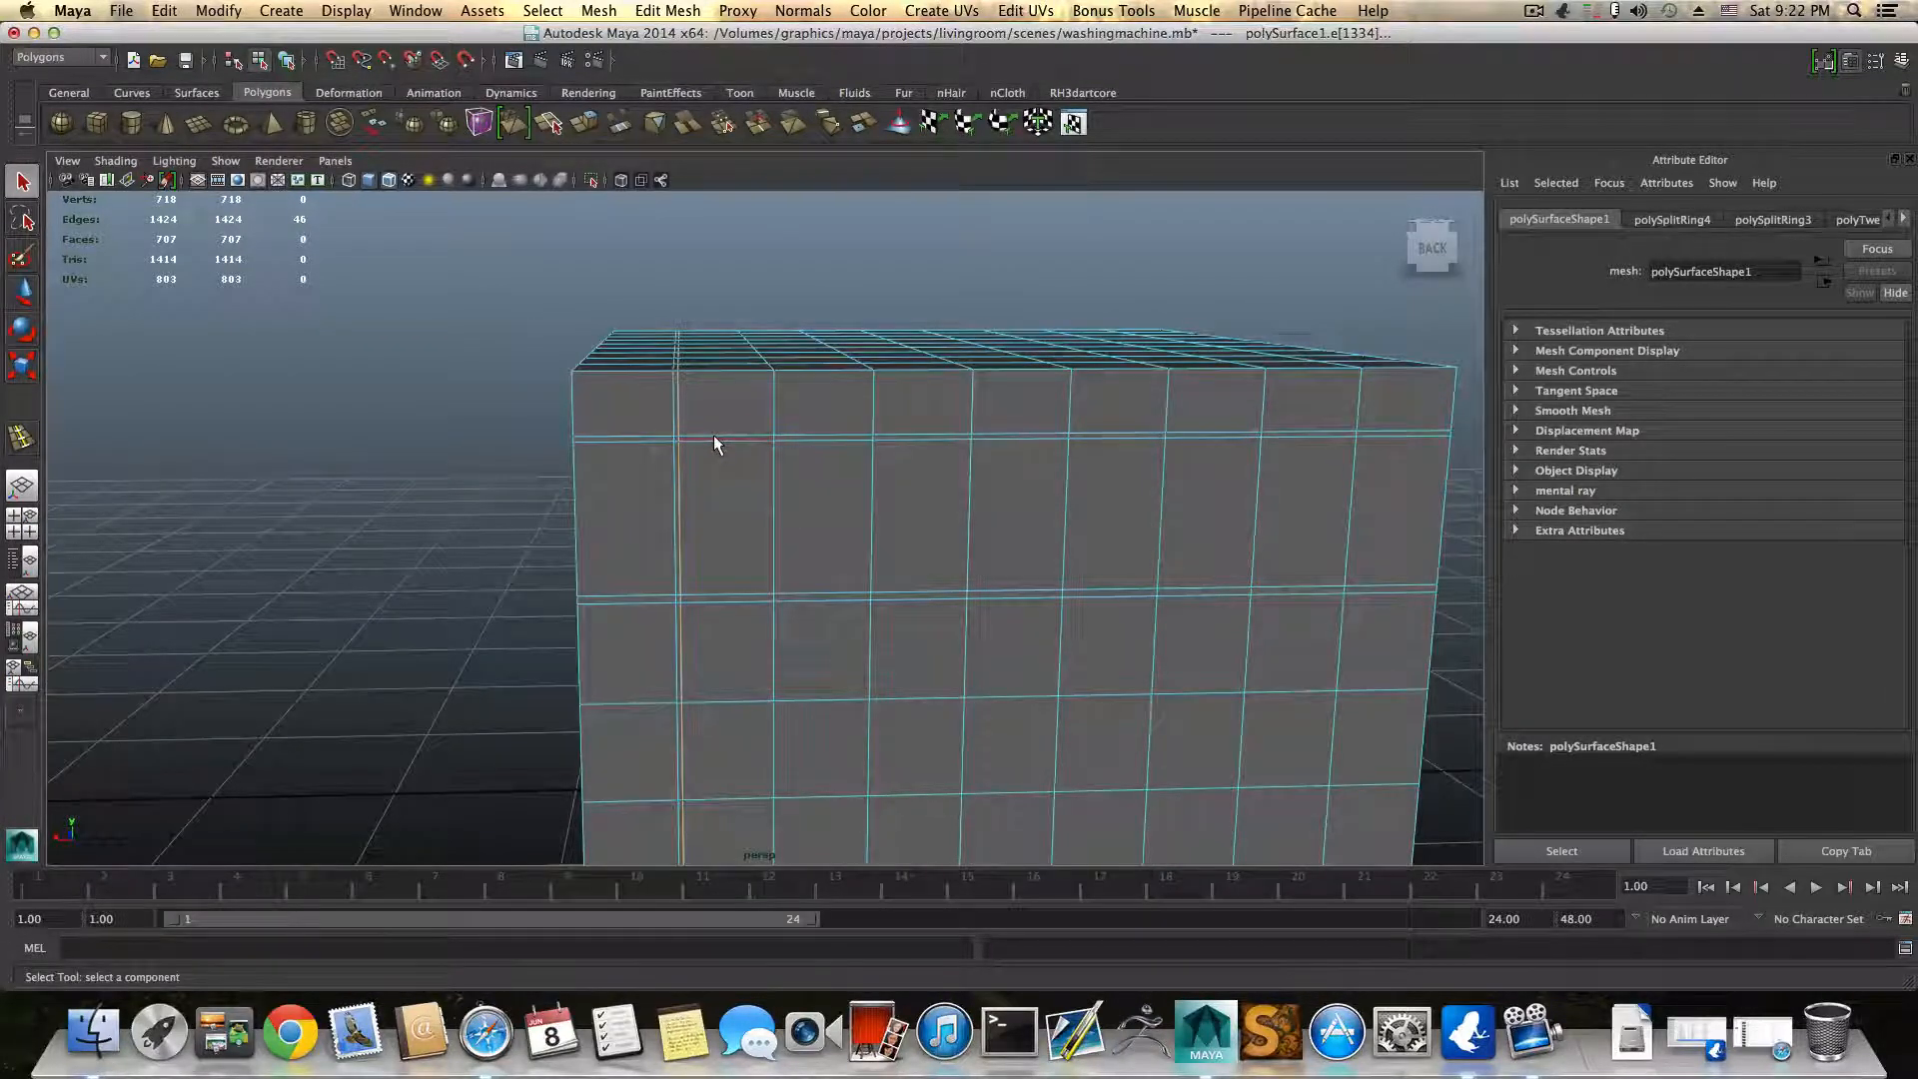
alt+middle_drag(726, 456, 741, 485)
alt+right_drag(742, 485, 908, 540)
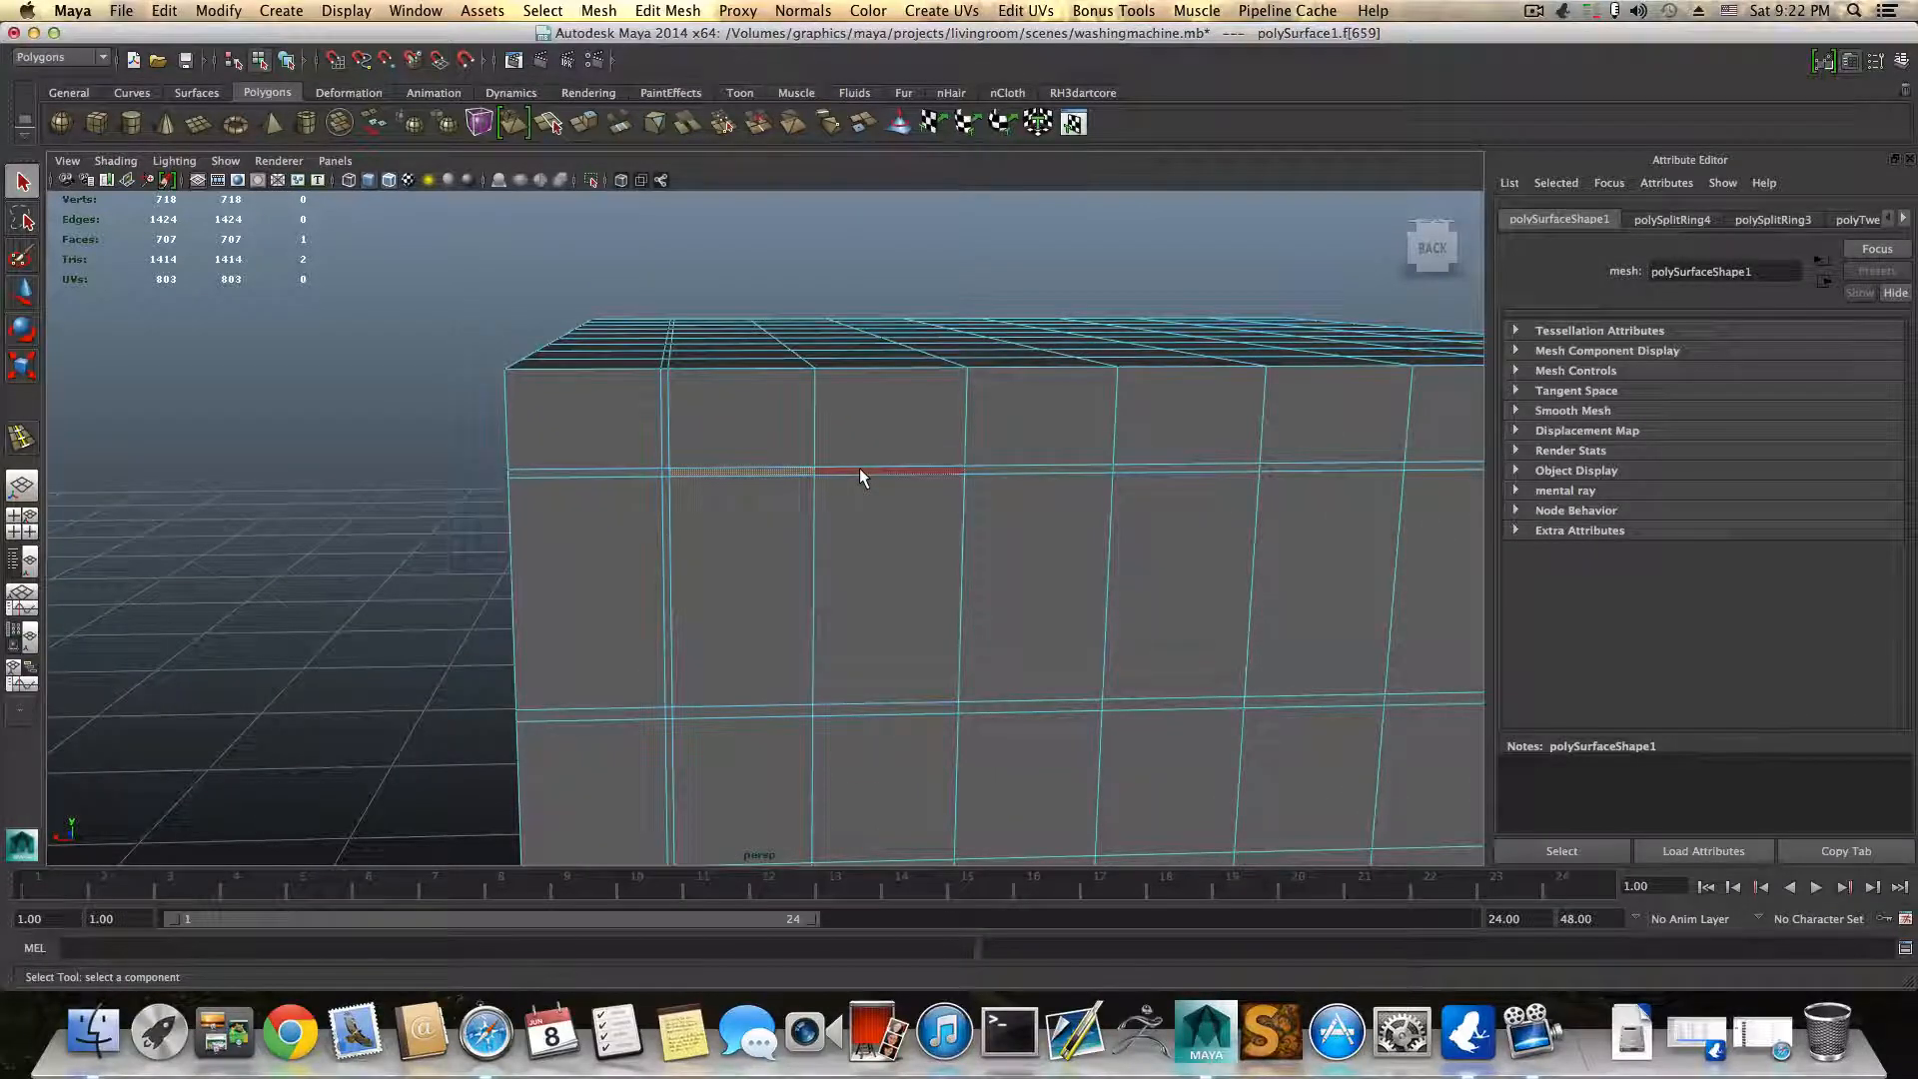
double_click(859, 470)
Step: Add the narrow horizontal face loop just above the door area to the selection
alt+drag(615, 493, 1289, 461)
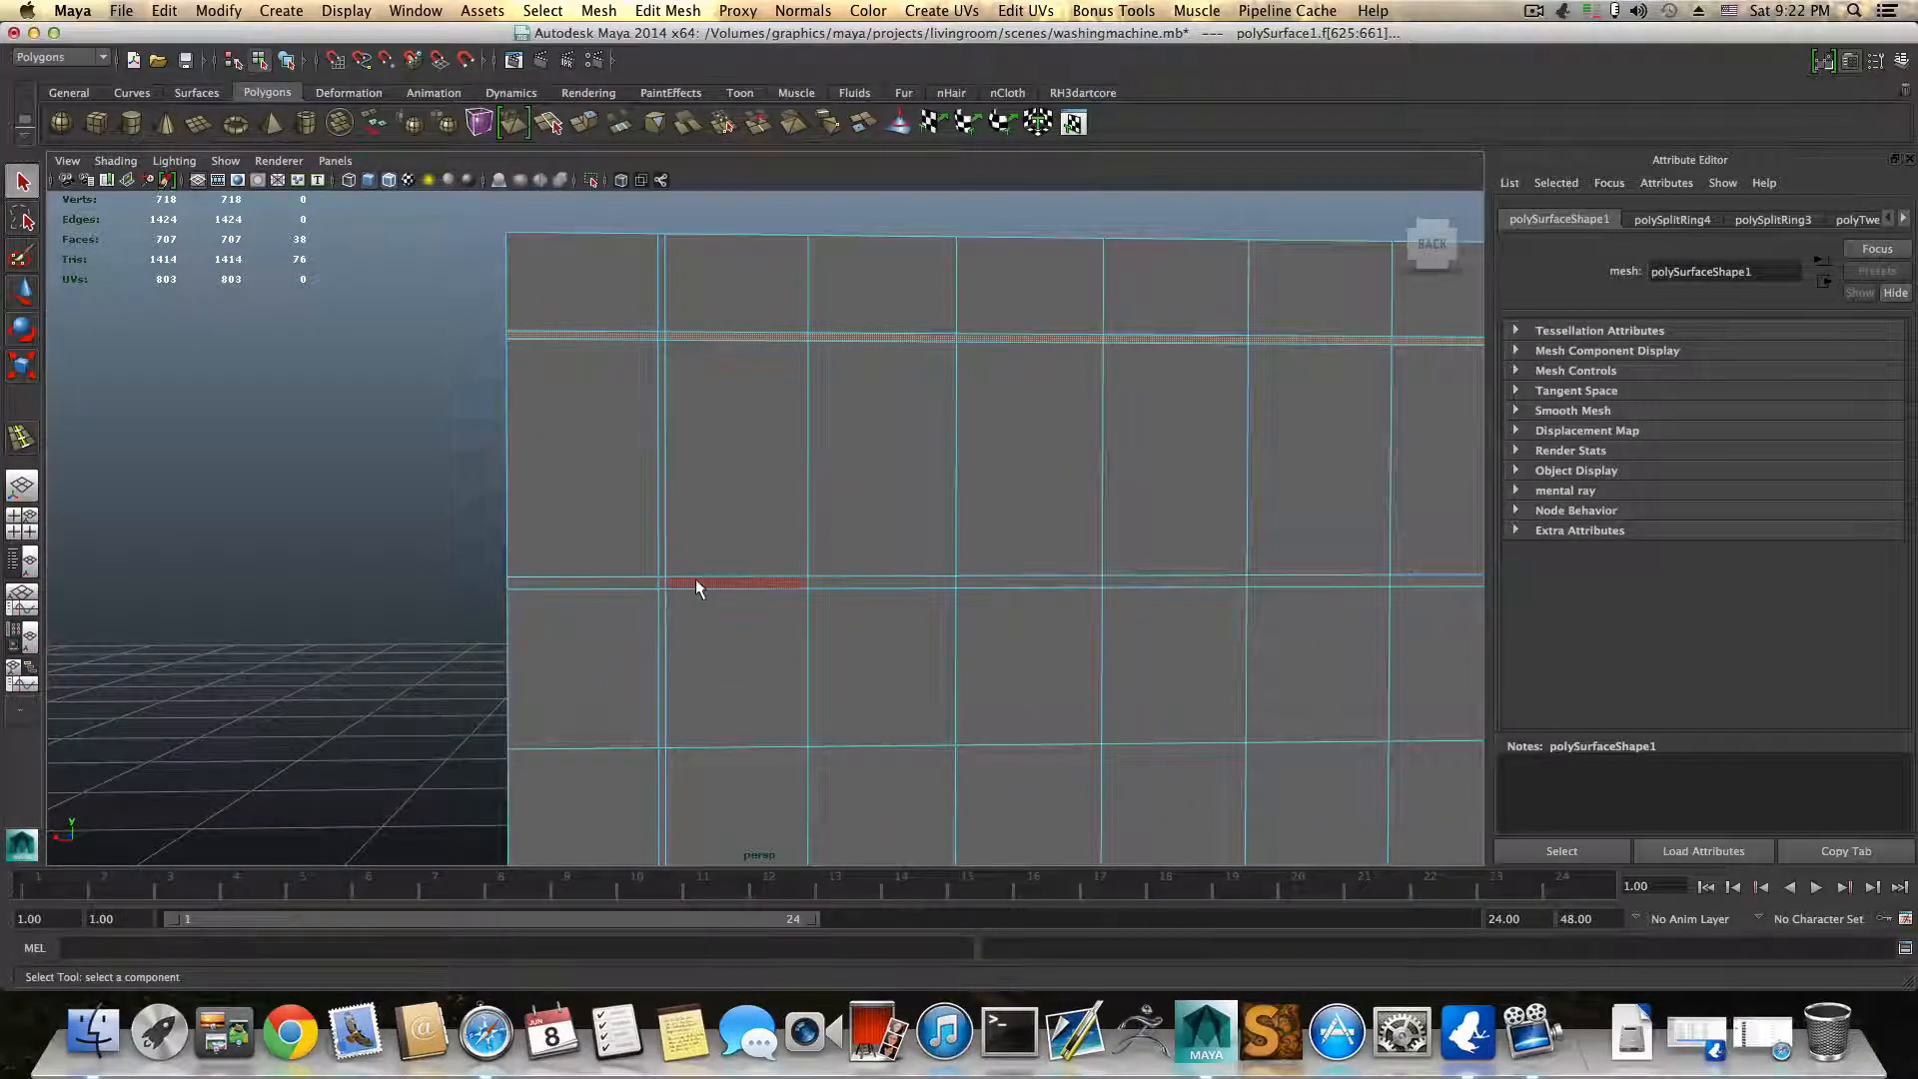
shift+click(638, 586)
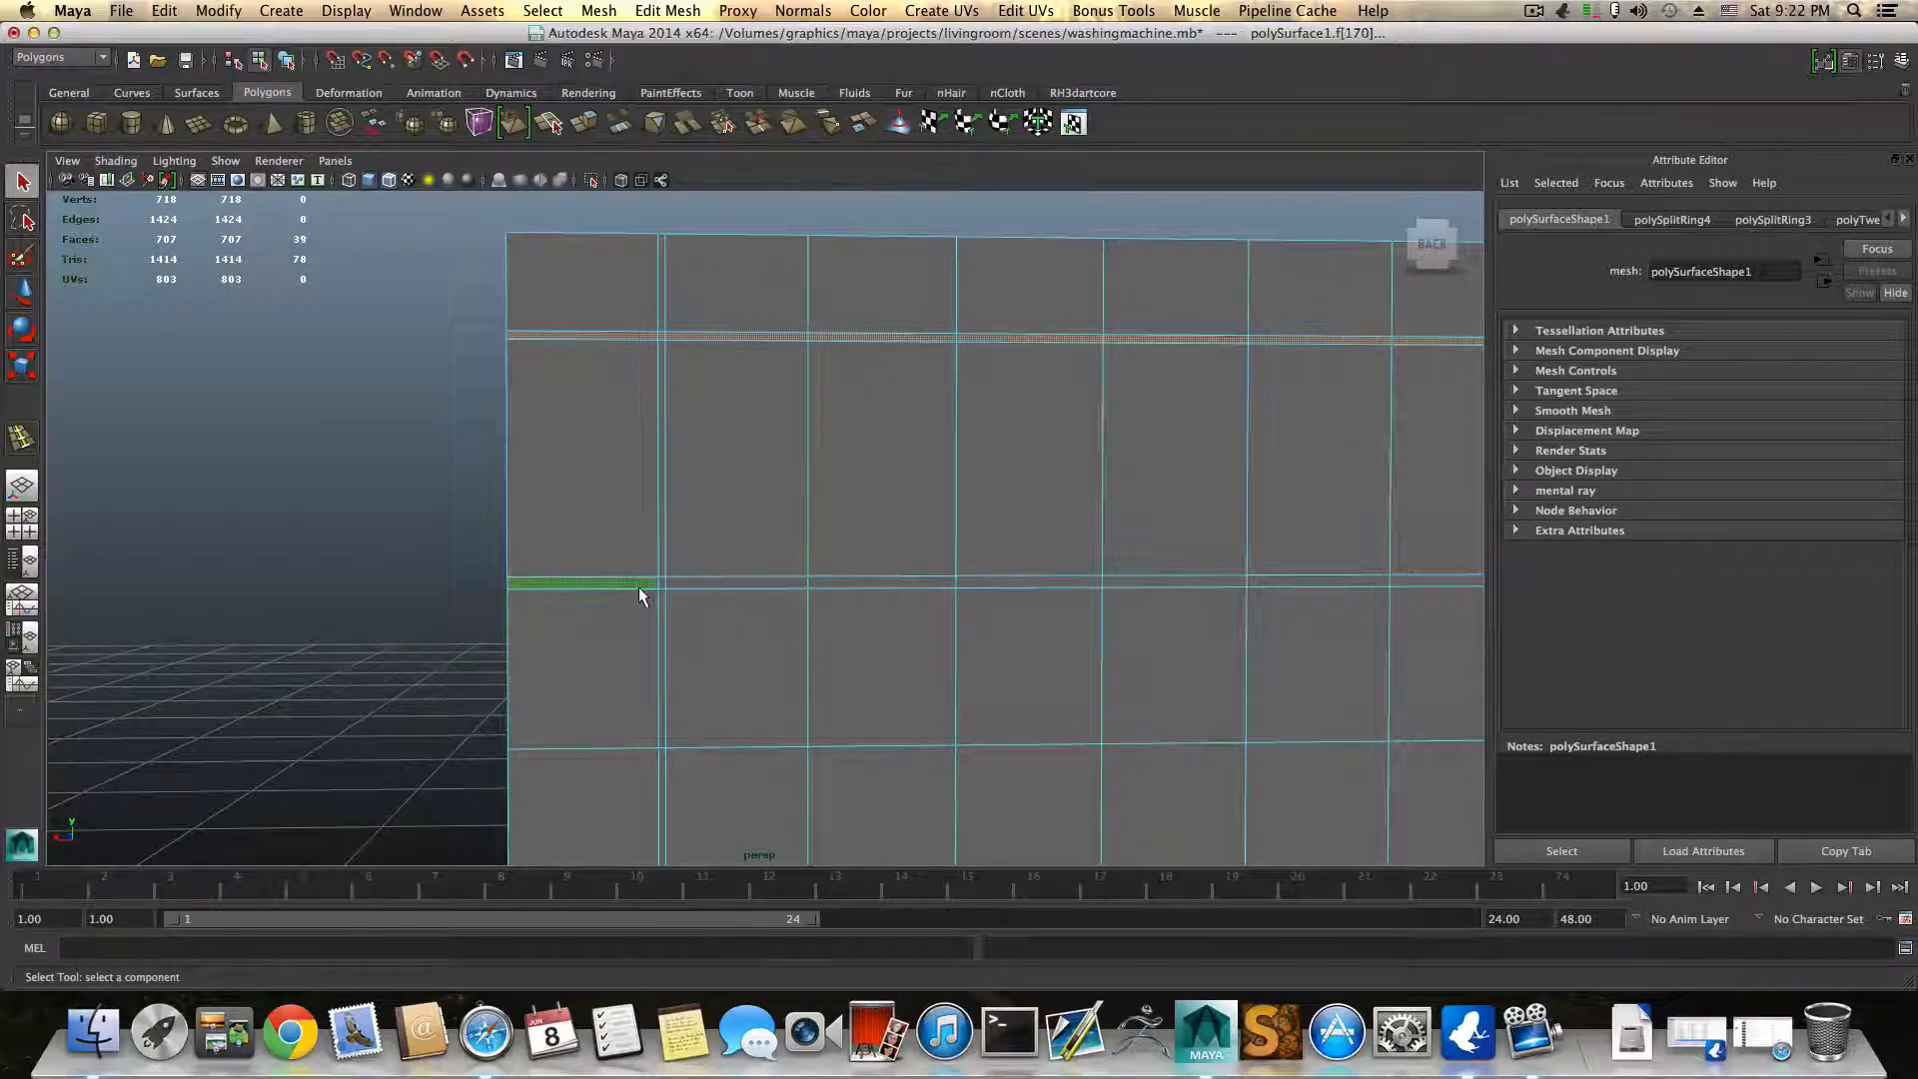
shift+double_click(660, 582)
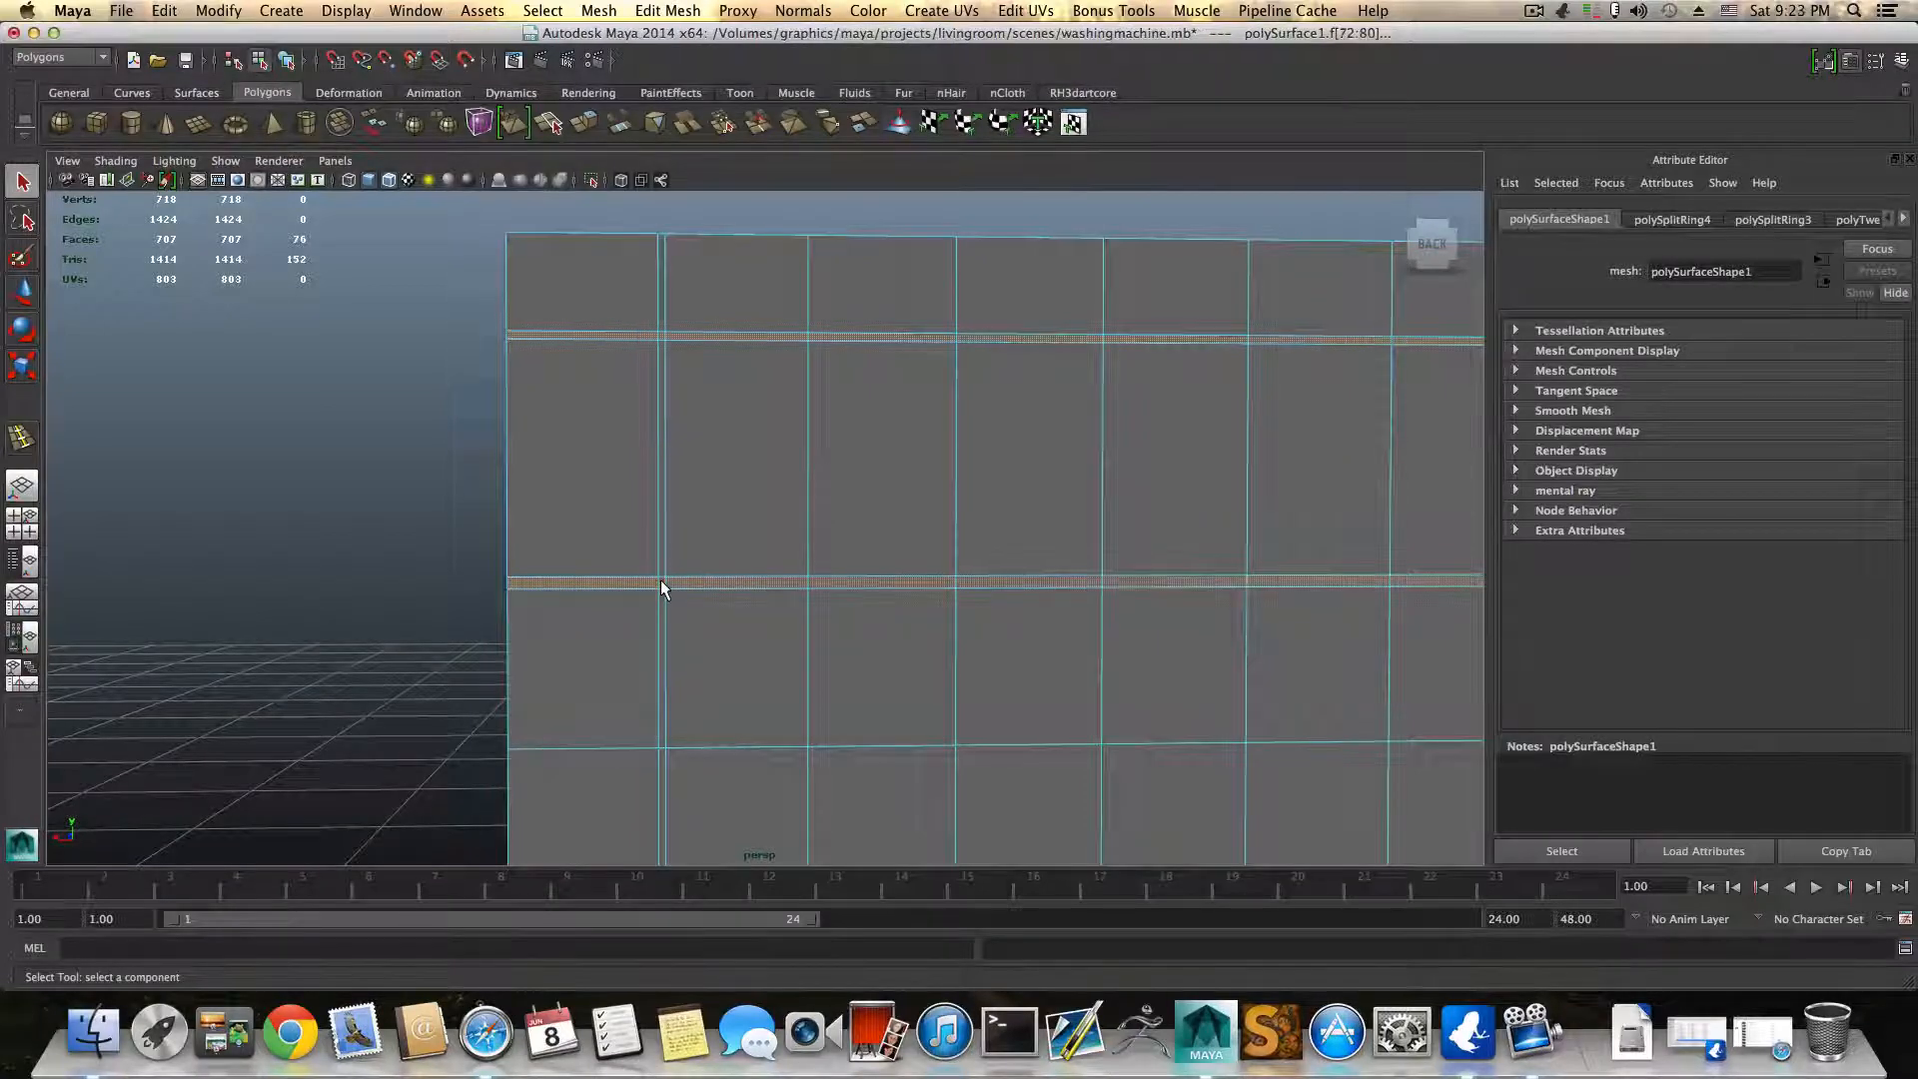
Step: Add the narrow horizontal face loop near the body's bottom to the selection
alt+right_drag(1288, 551, 1122, 595)
alt+drag(1123, 595, 1064, 605)
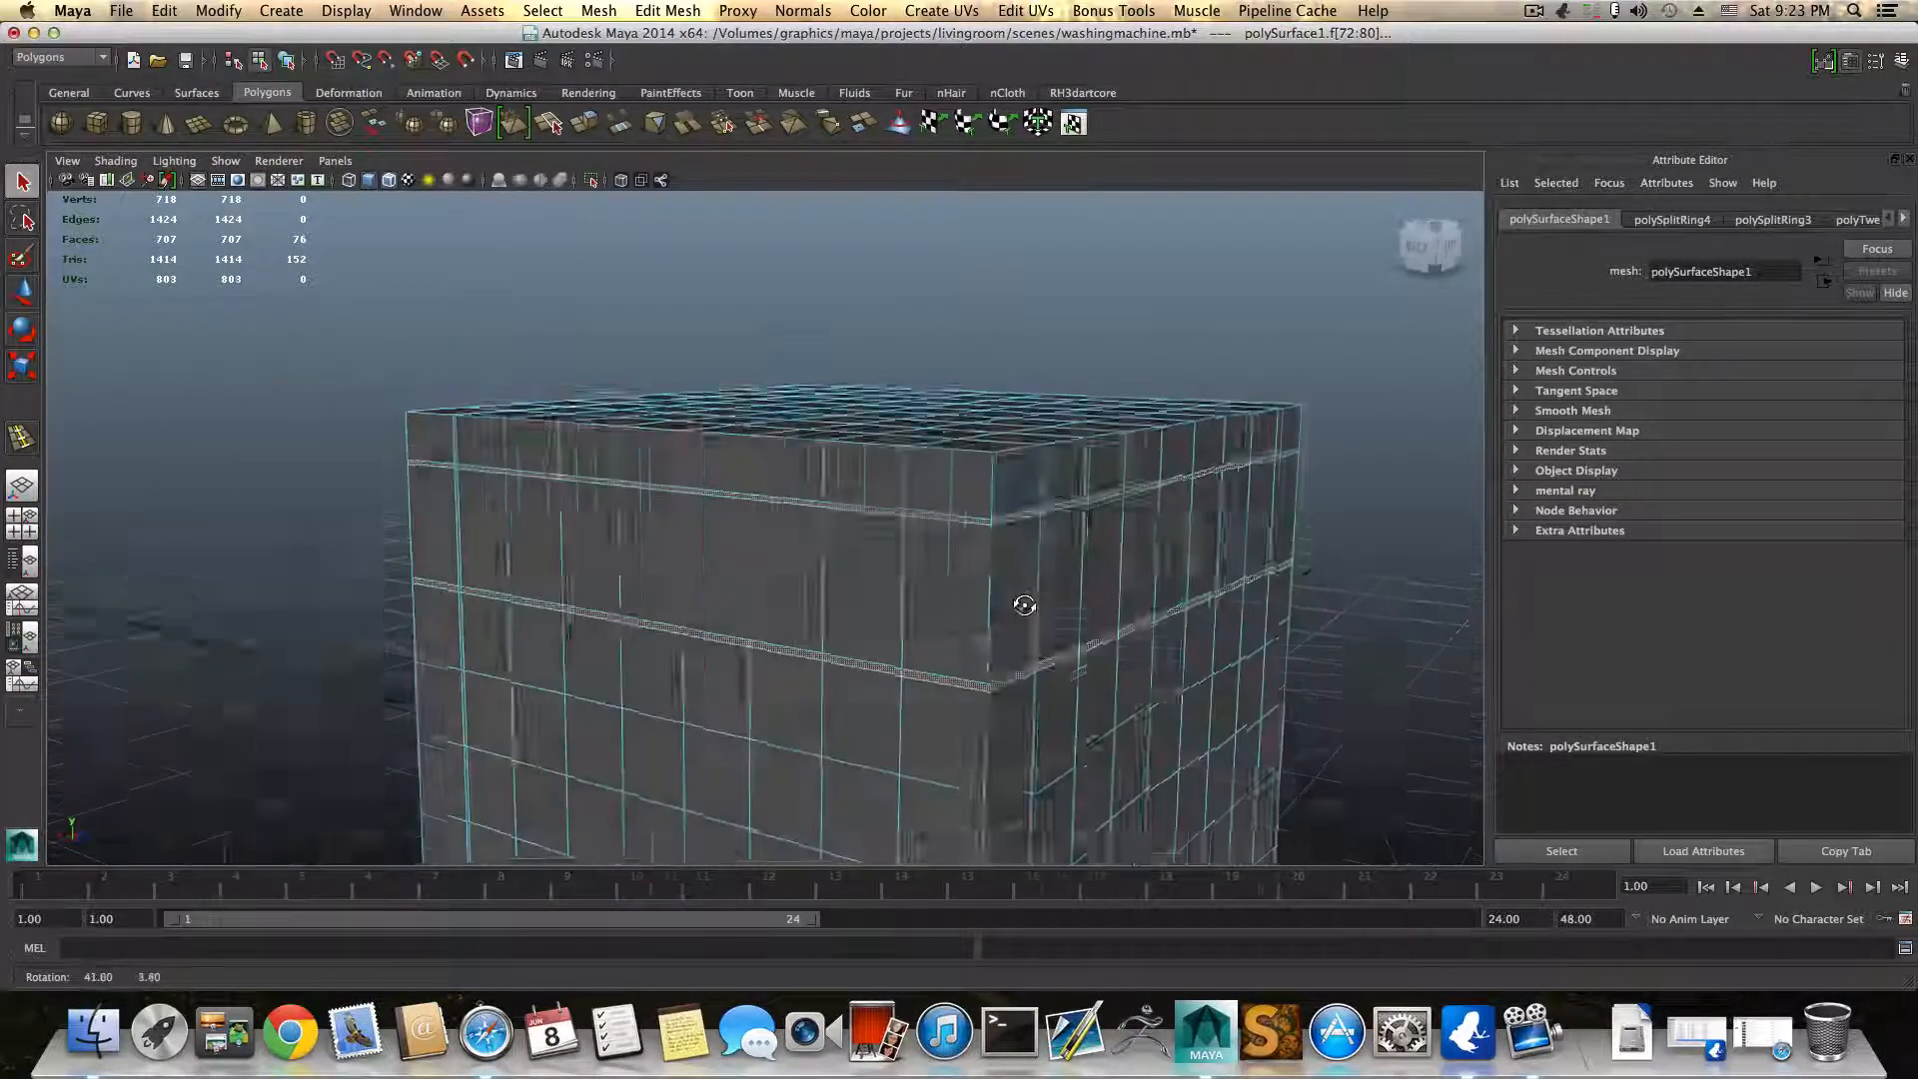
alt+drag(859, 666, 923, 638)
alt+middle_drag(866, 675, 875, 593)
alt+middle_drag(772, 707, 773, 653)
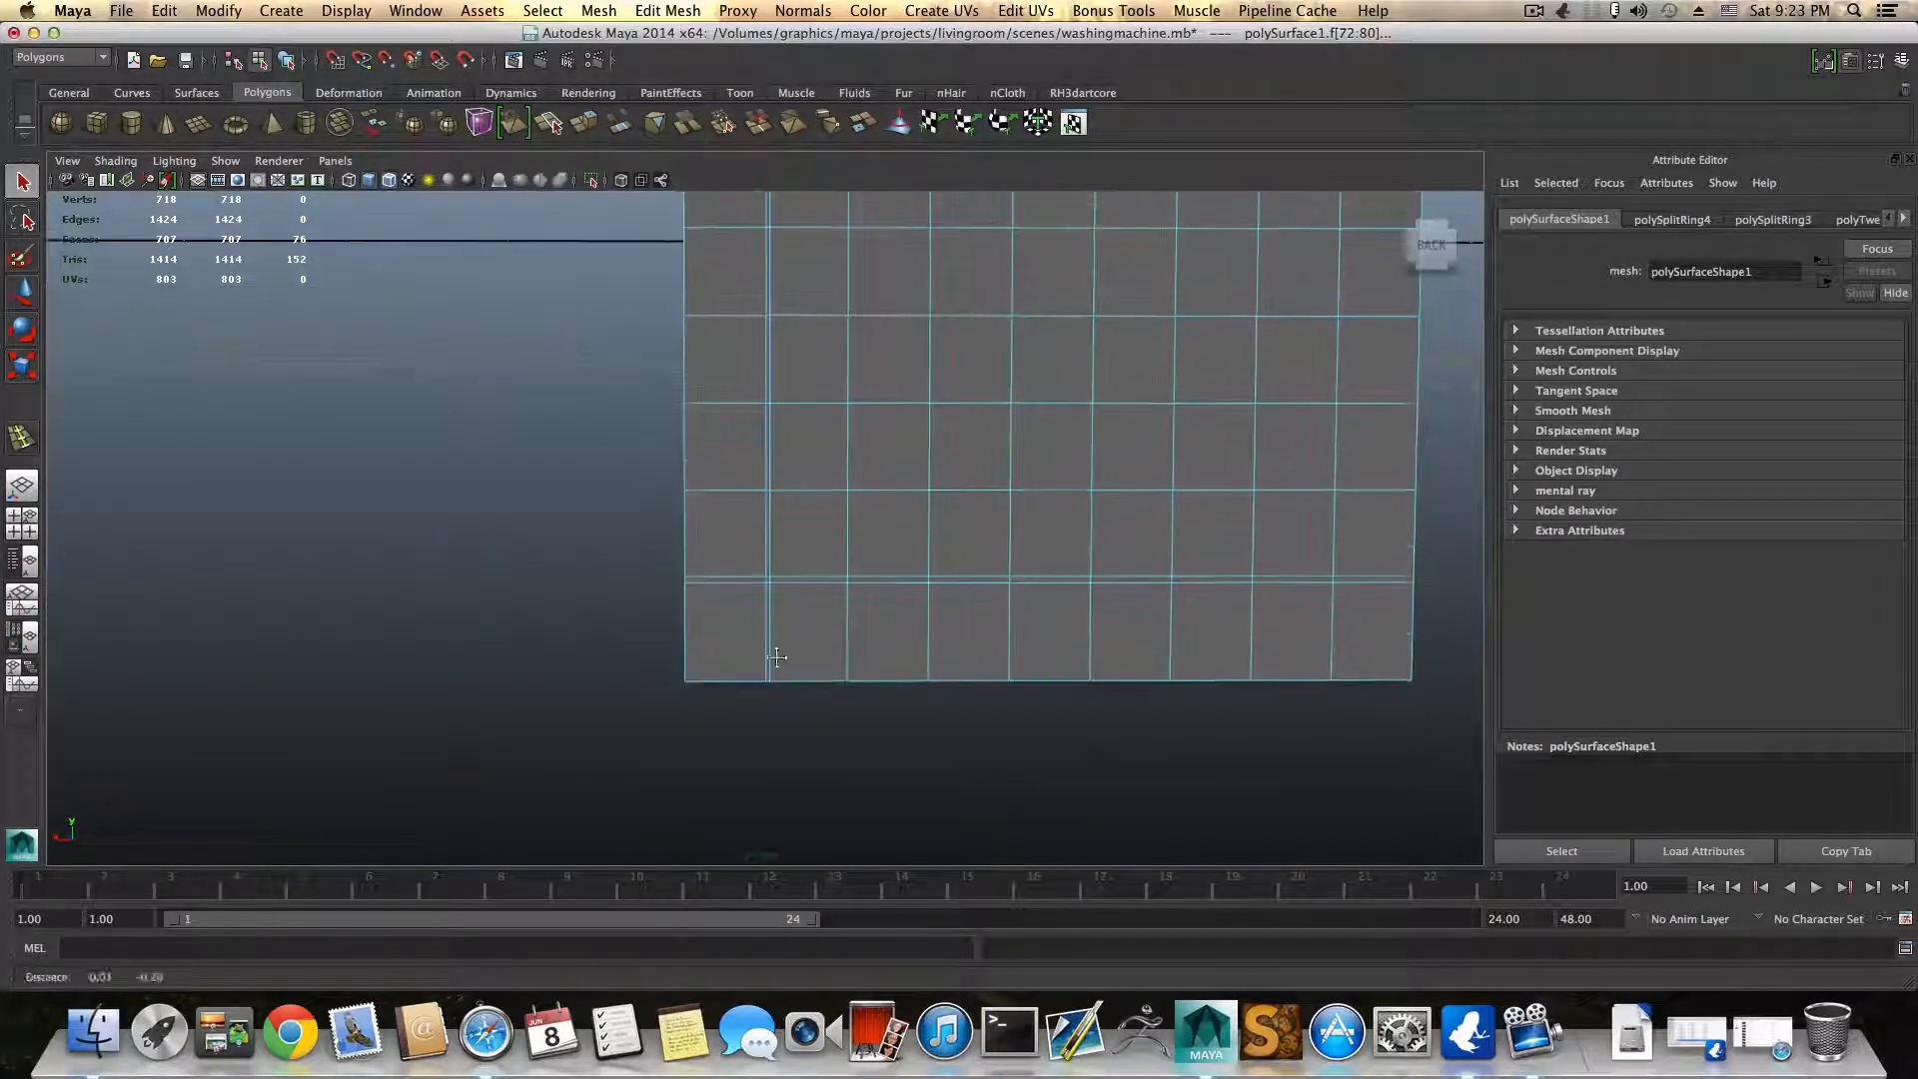
alt+right_drag(773, 655, 1199, 656)
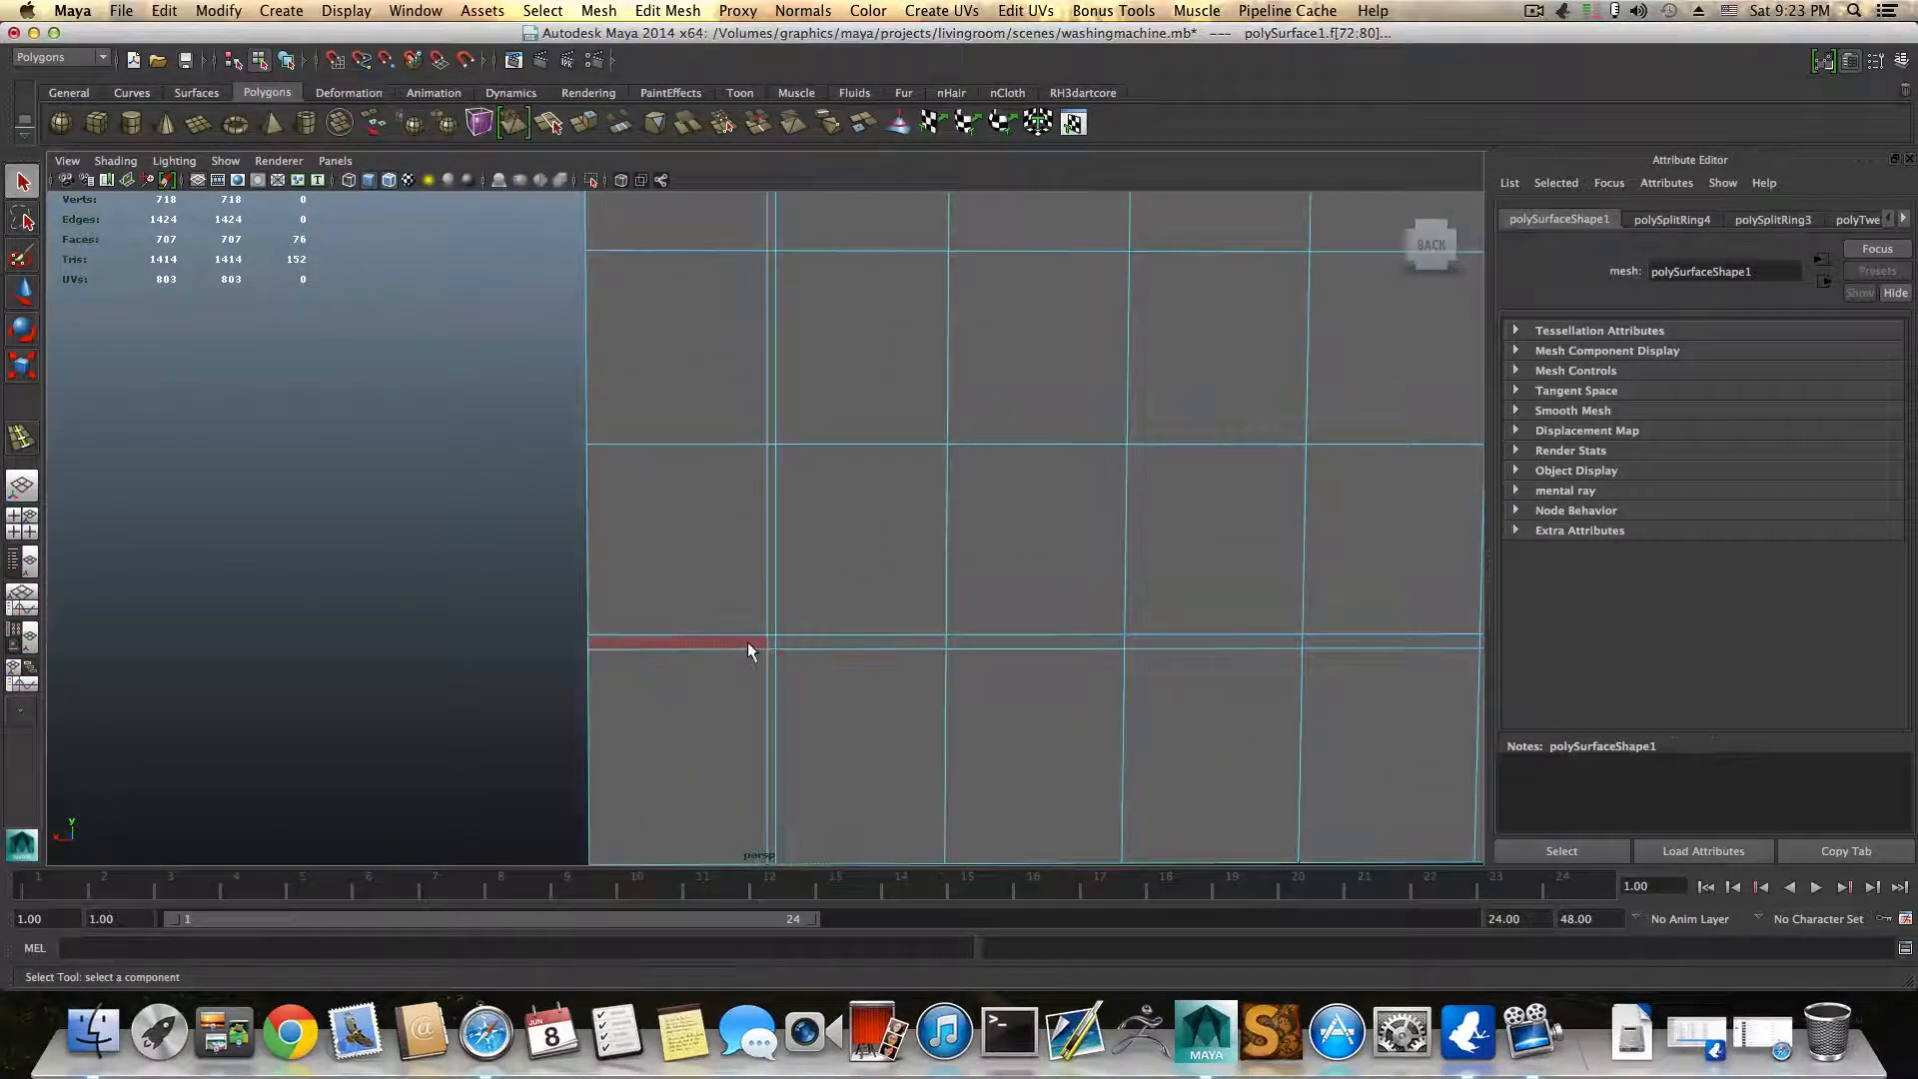
shift+click(747, 642)
shift+double_click(769, 641)
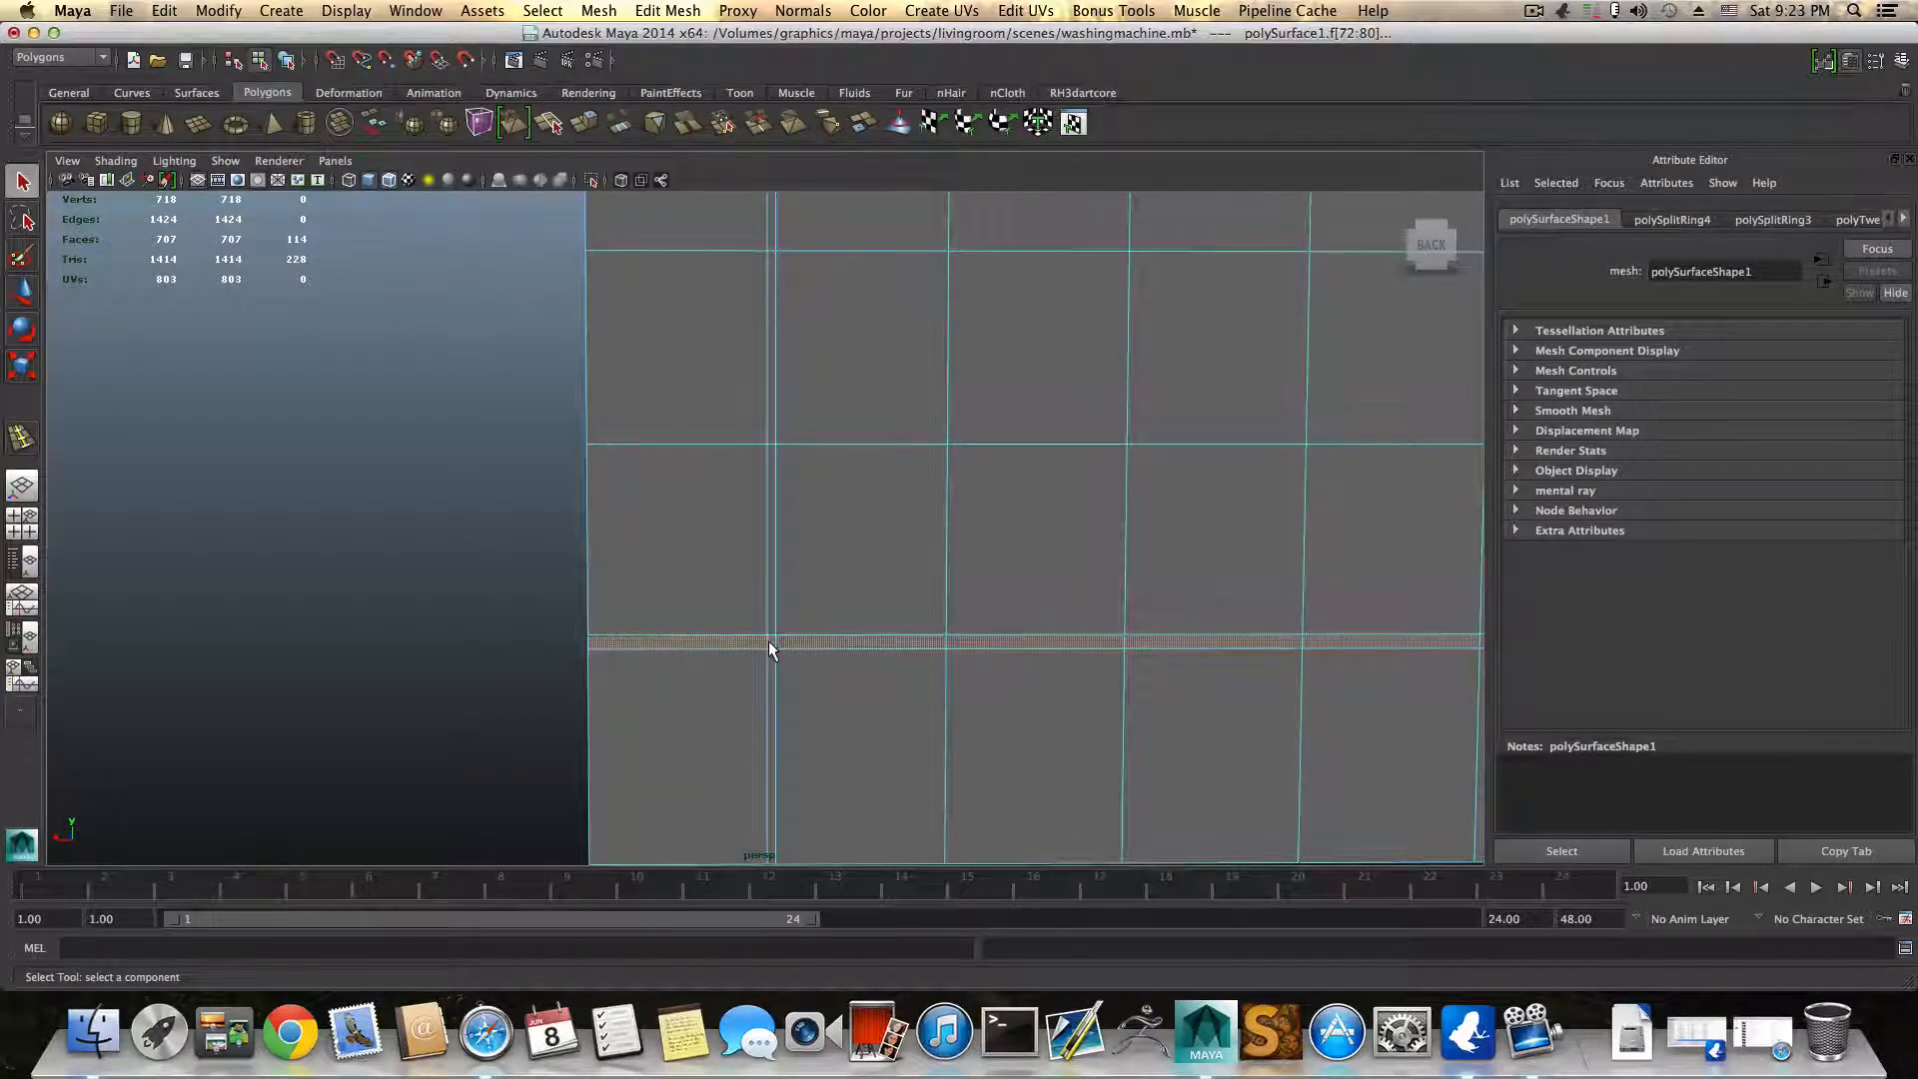
Step: Add the thin vertical faces between the two upper horizontal strips to the selection, on both the back and front sides
alt+right_drag(889, 704, 809, 677)
alt+drag(1037, 621, 861, 657)
alt+right_drag(860, 658, 918, 807)
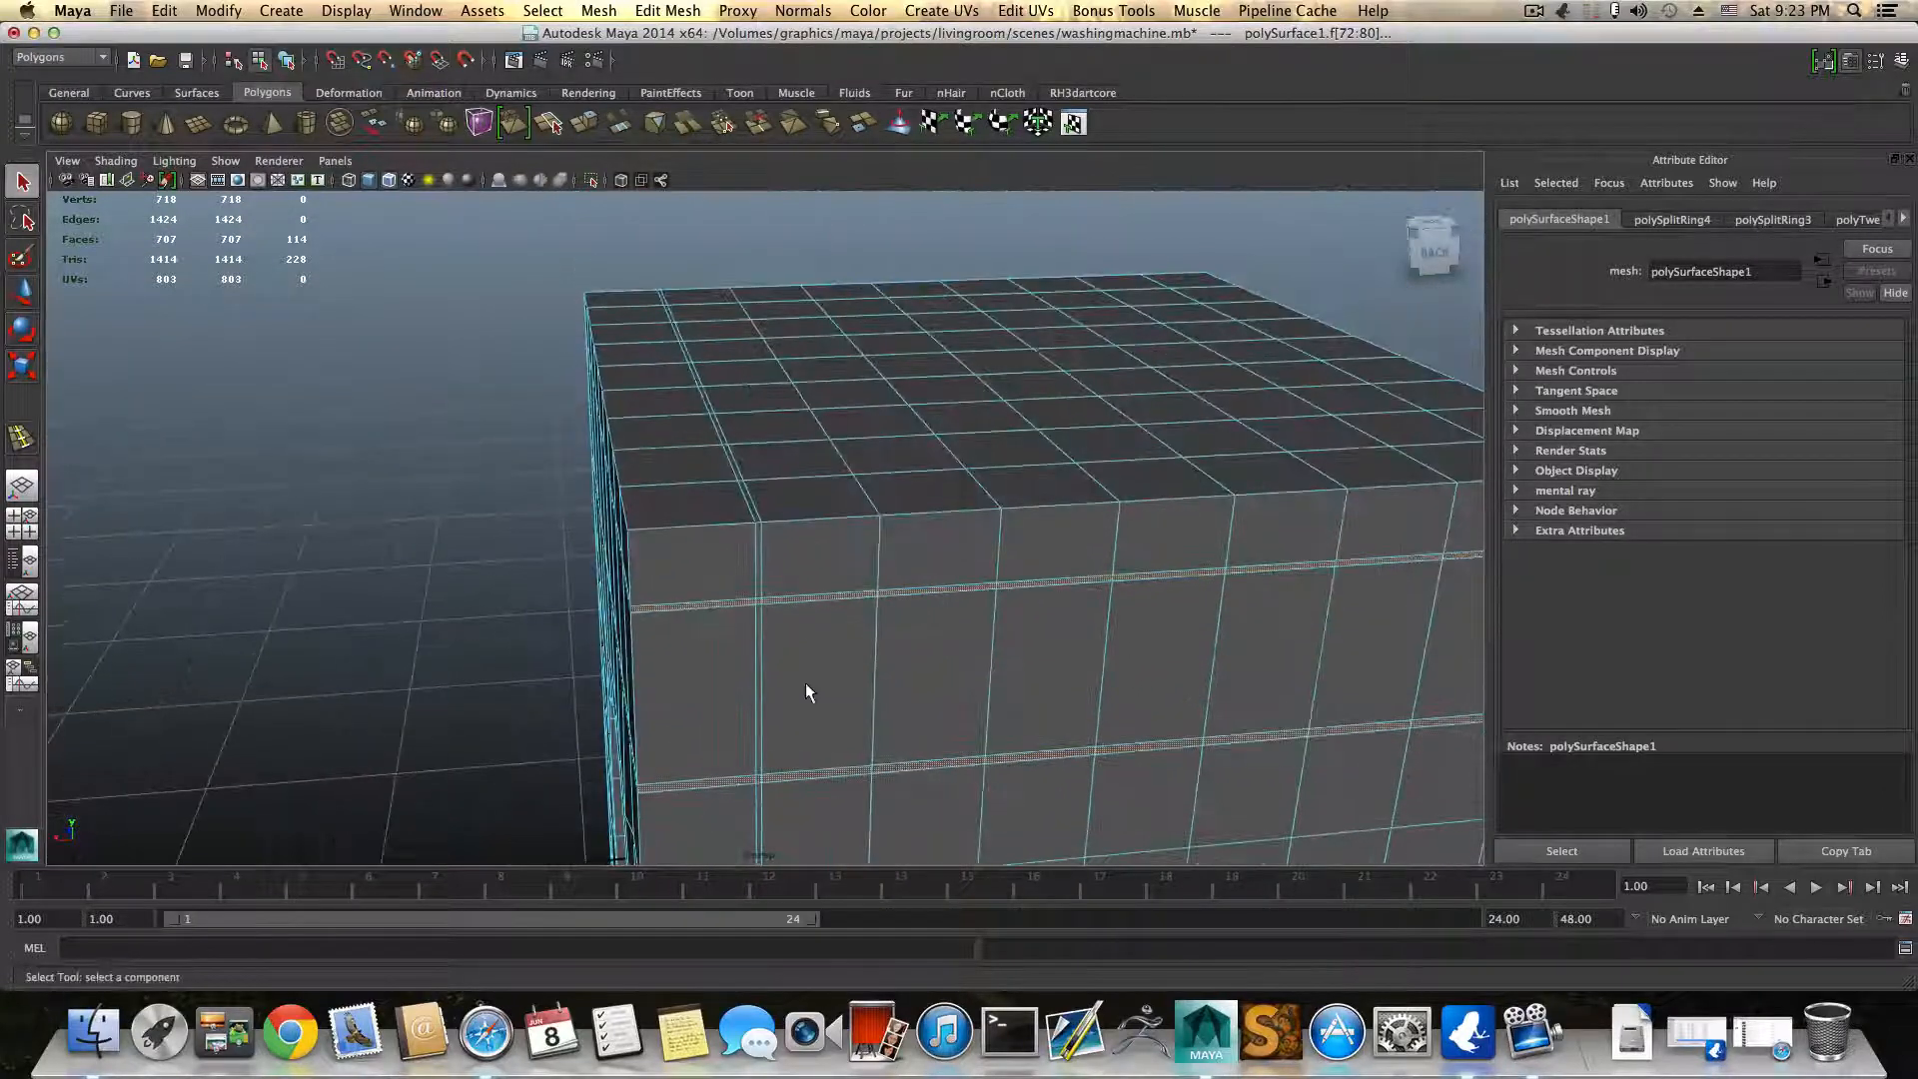
alt+drag(805, 681, 716, 655)
alt+right_drag(717, 656, 694, 604)
shift+click(670, 576)
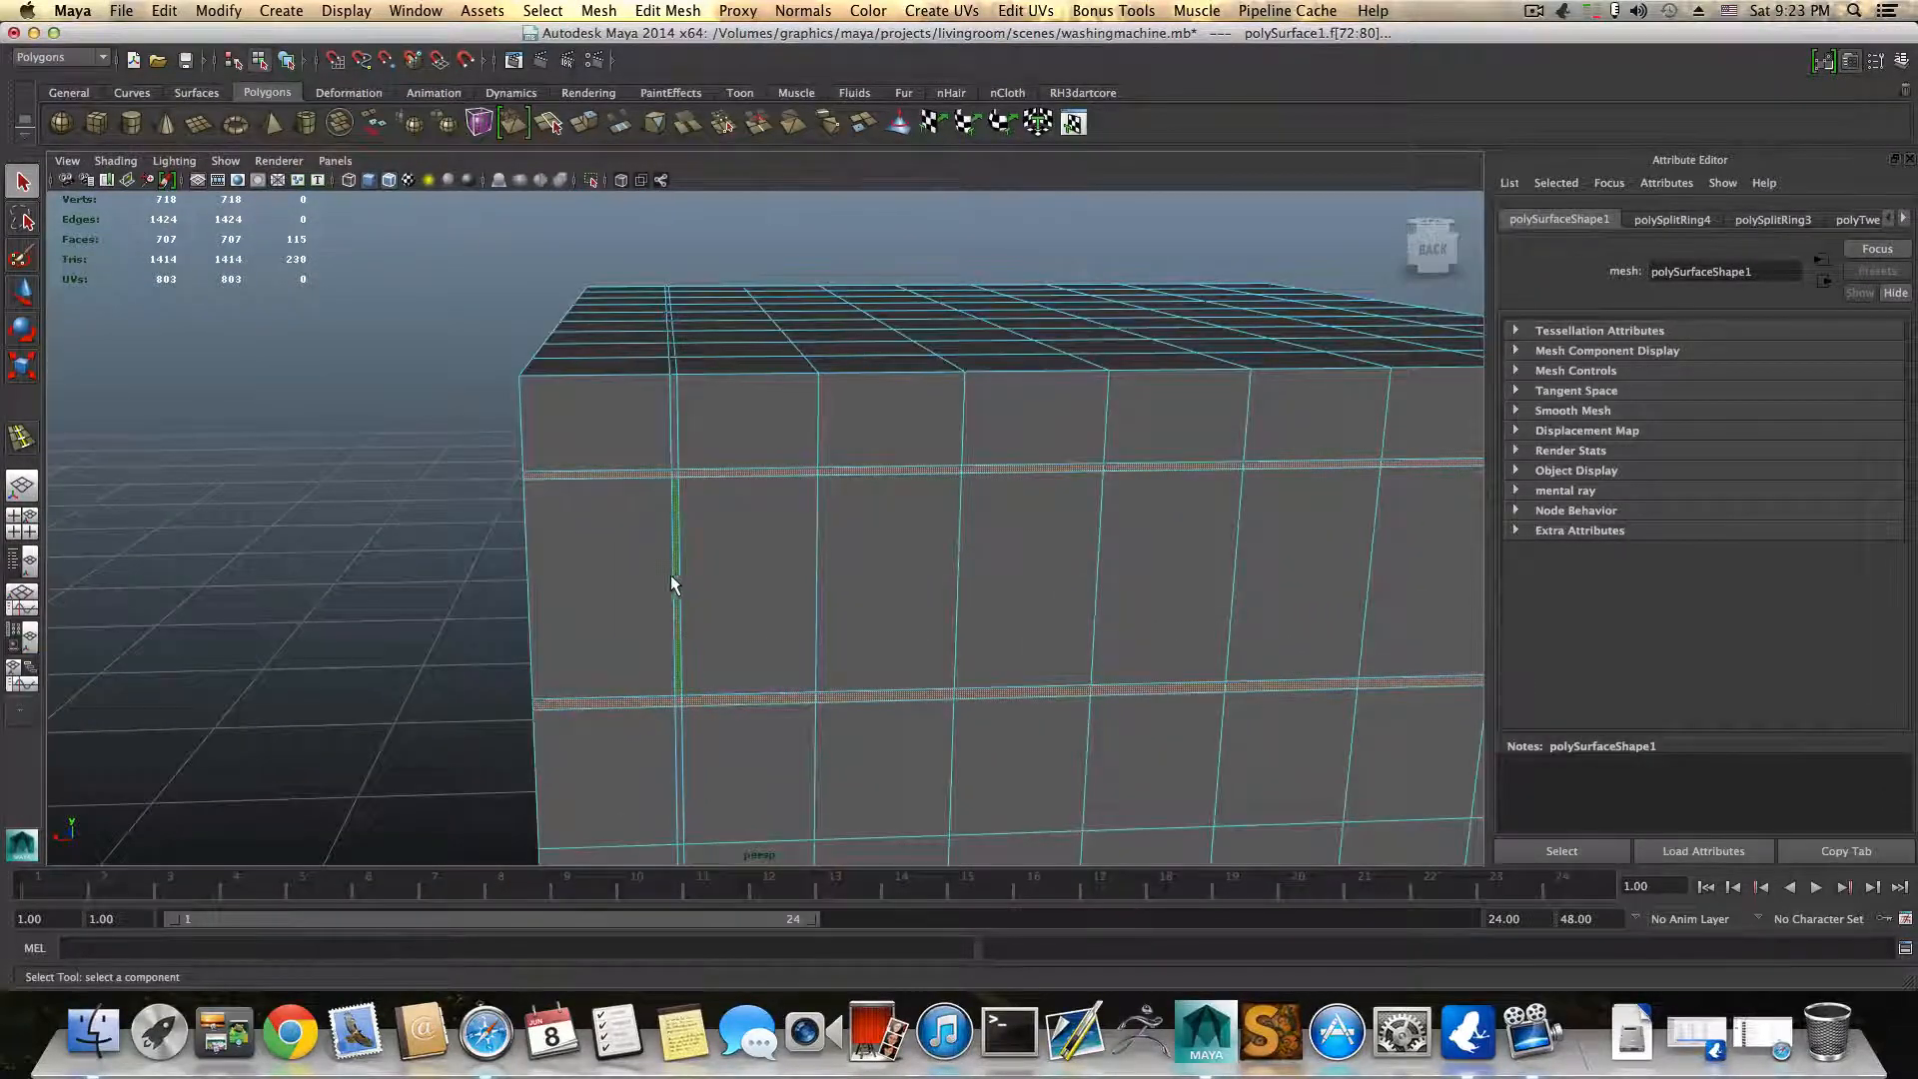
alt+drag(589, 627, 1062, 613)
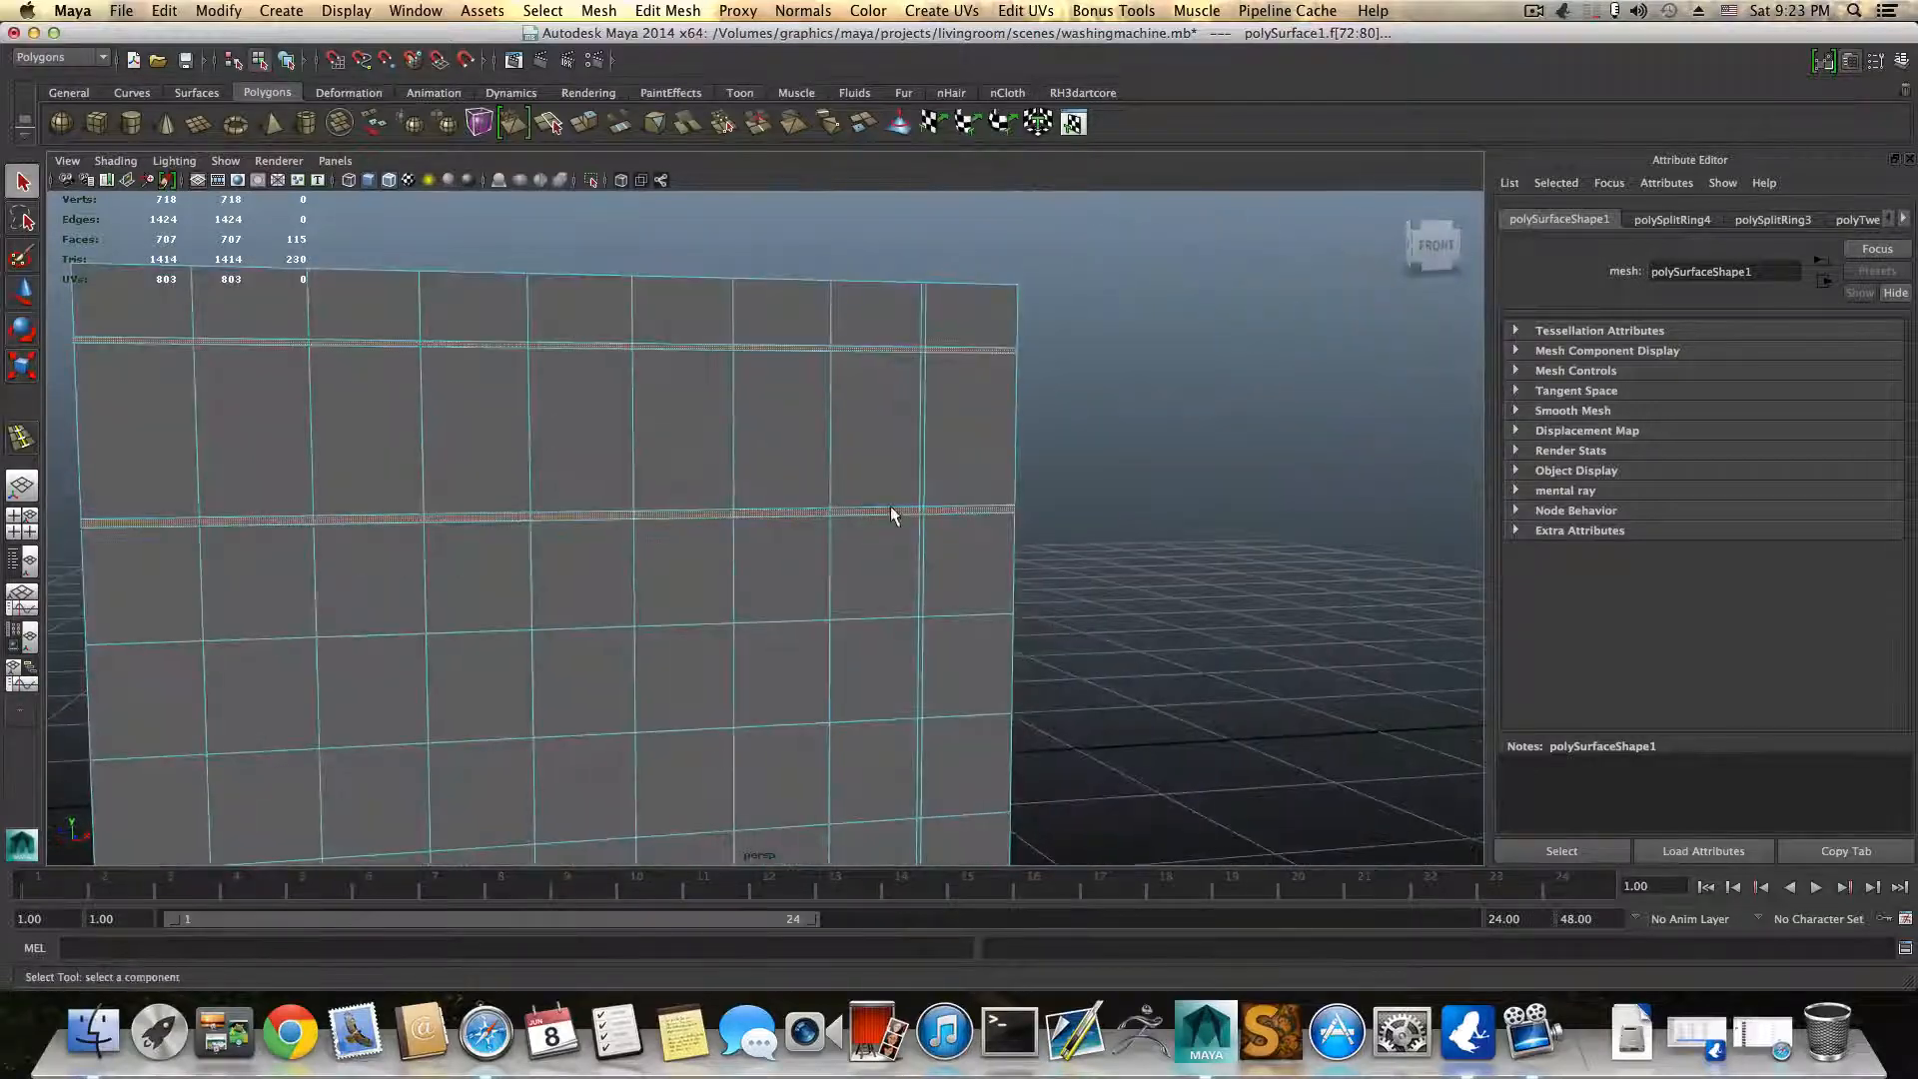
alt+drag(890, 508, 836, 513)
alt+right_drag(835, 513, 842, 470)
shift+click(841, 470)
Step: Extrude the selected seam faces inward with a local Z translate of about -0.017
alt+right_drag(977, 589, 950, 638)
alt+drag(950, 638, 805, 497)
alt+right_drag(805, 497, 848, 688)
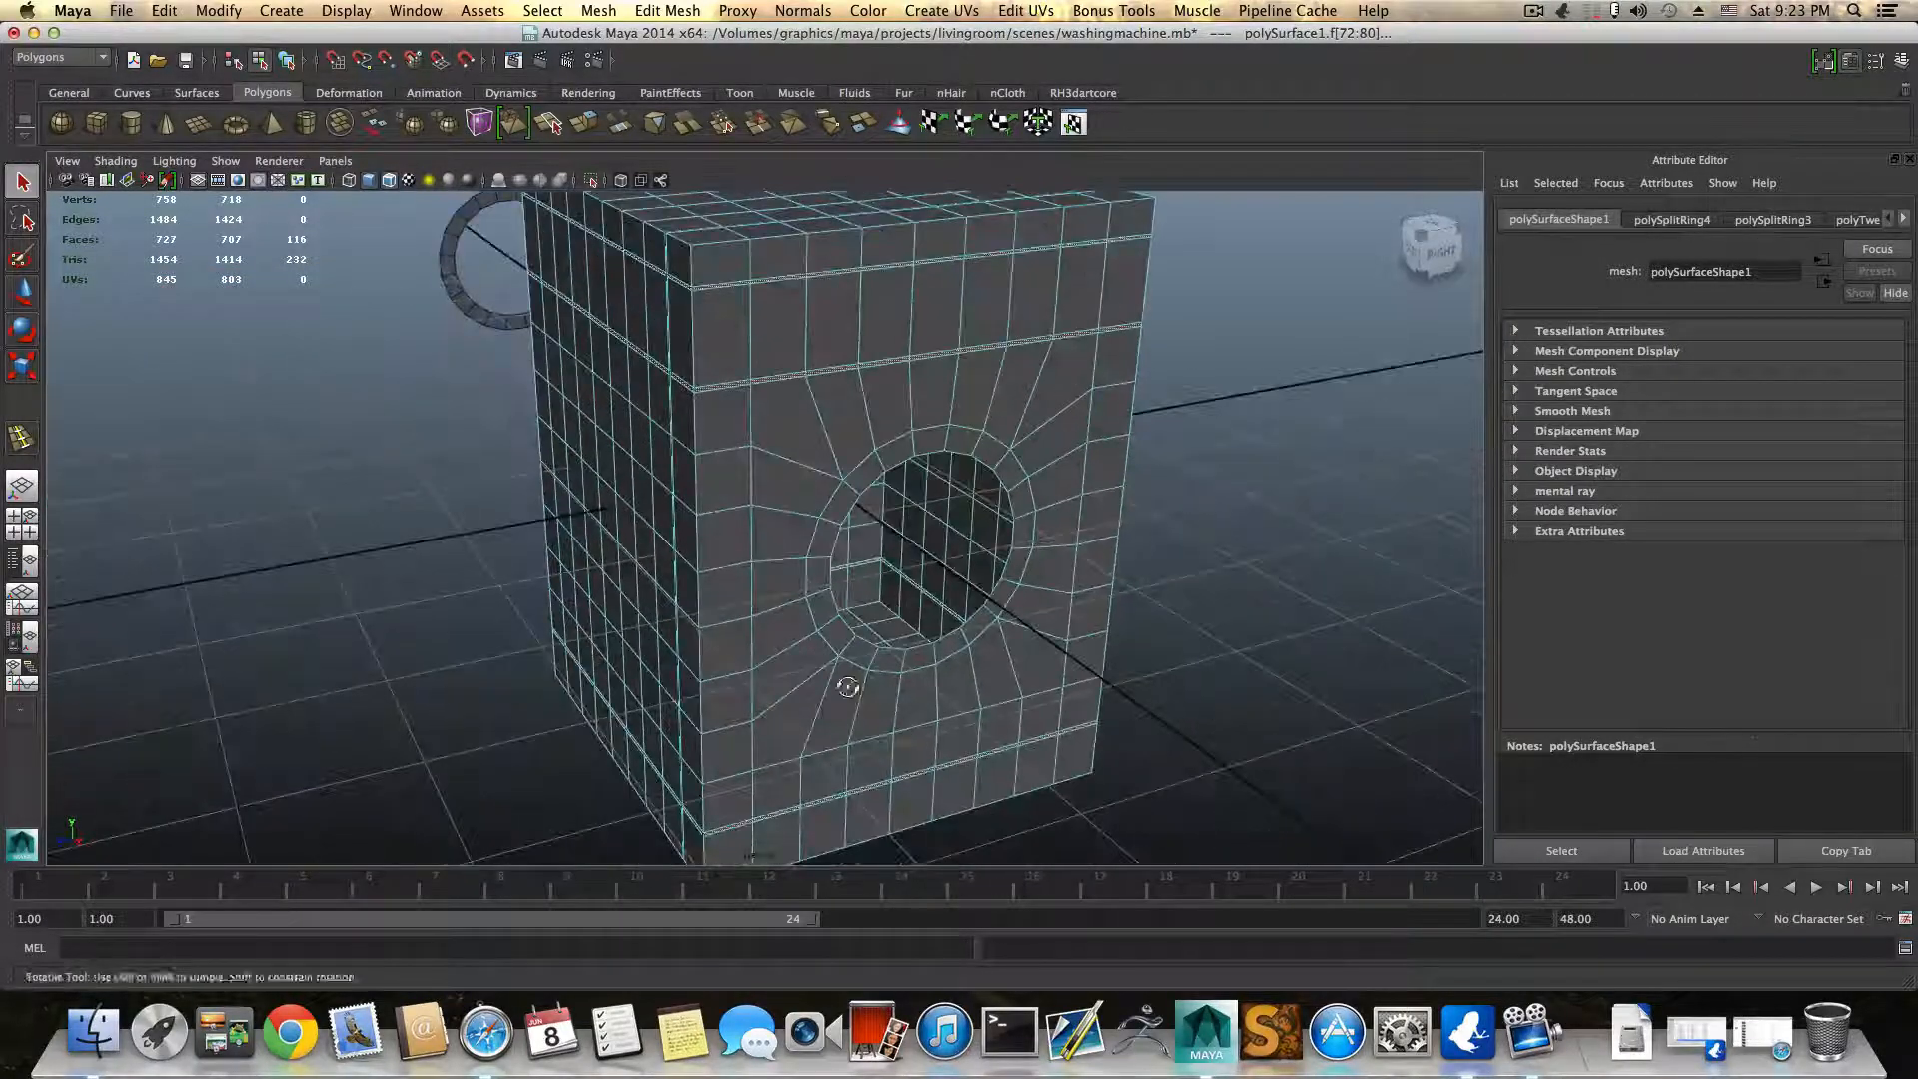
alt+drag(849, 687, 514, 686)
alt+middle_drag(586, 479, 645, 548)
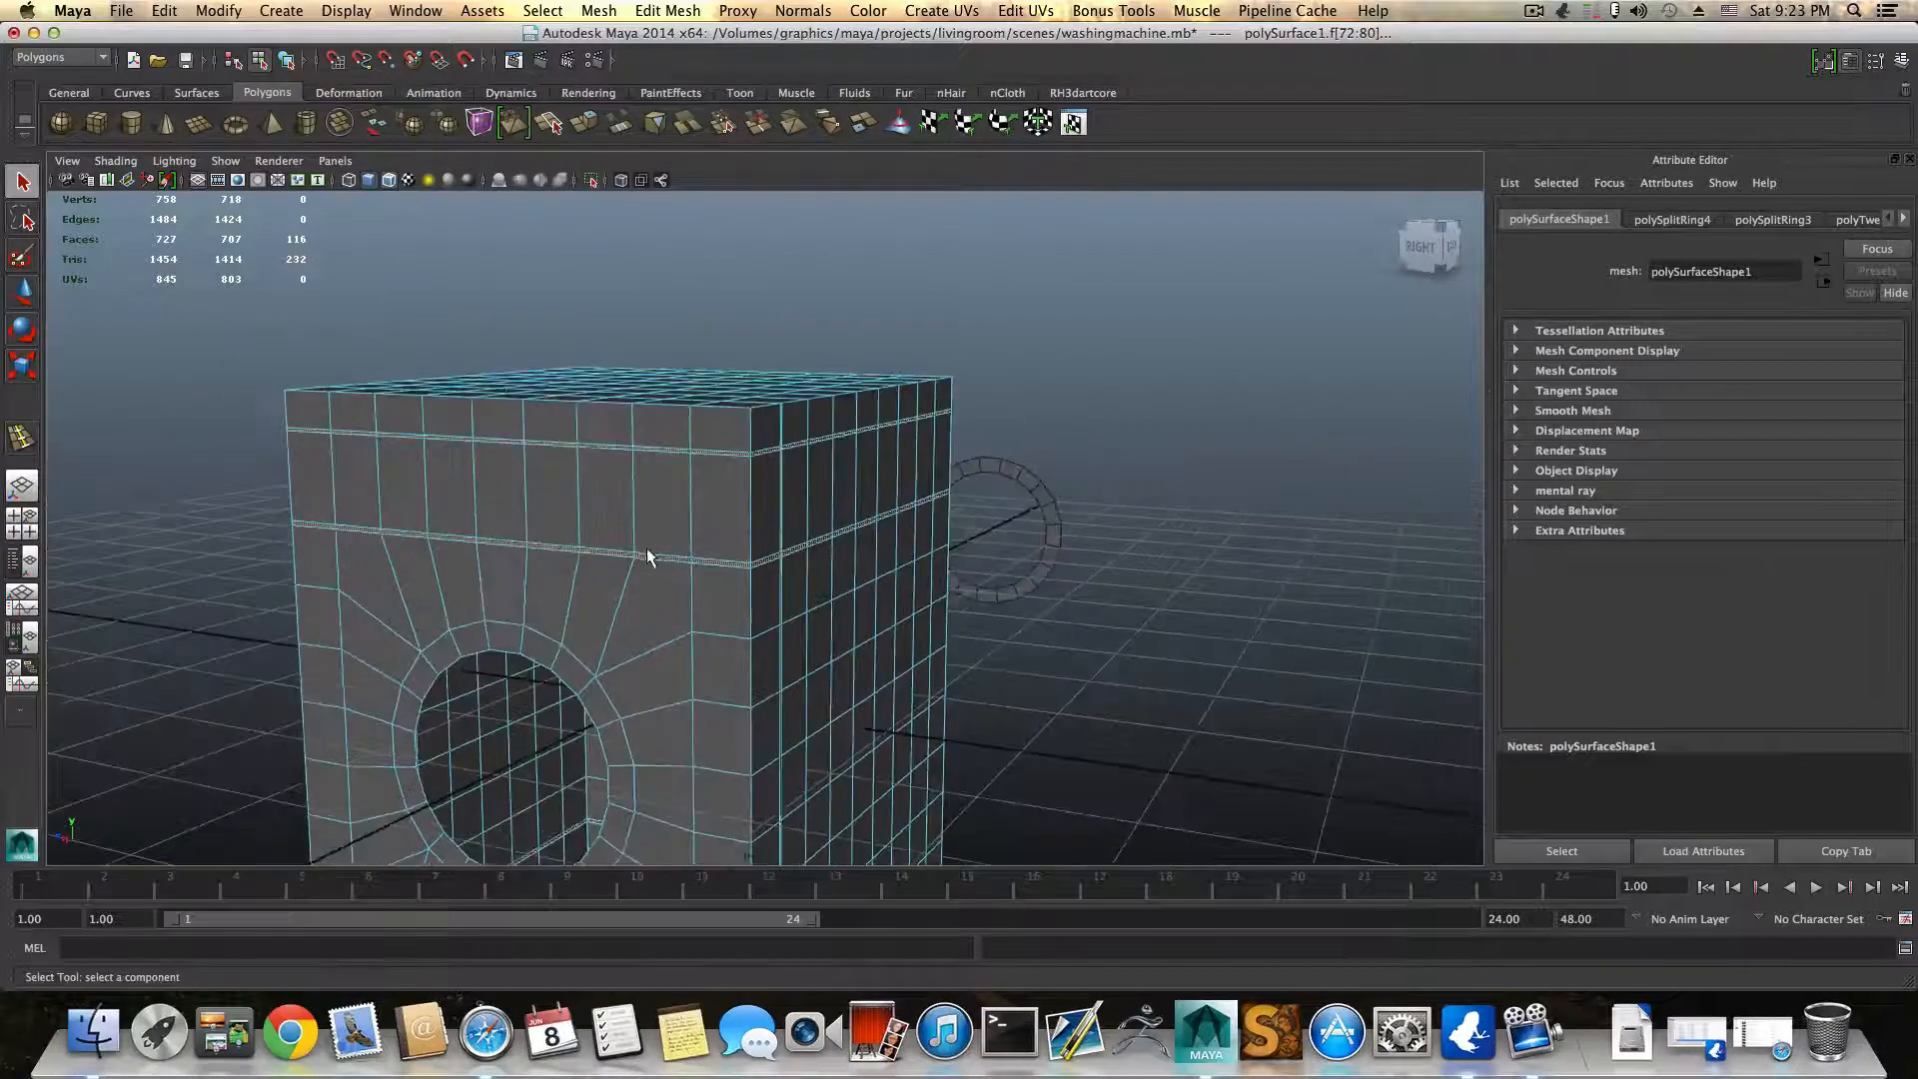
alt+drag(646, 548, 587, 562)
alt+right_drag(587, 562, 830, 600)
alt+drag(831, 600, 734, 638)
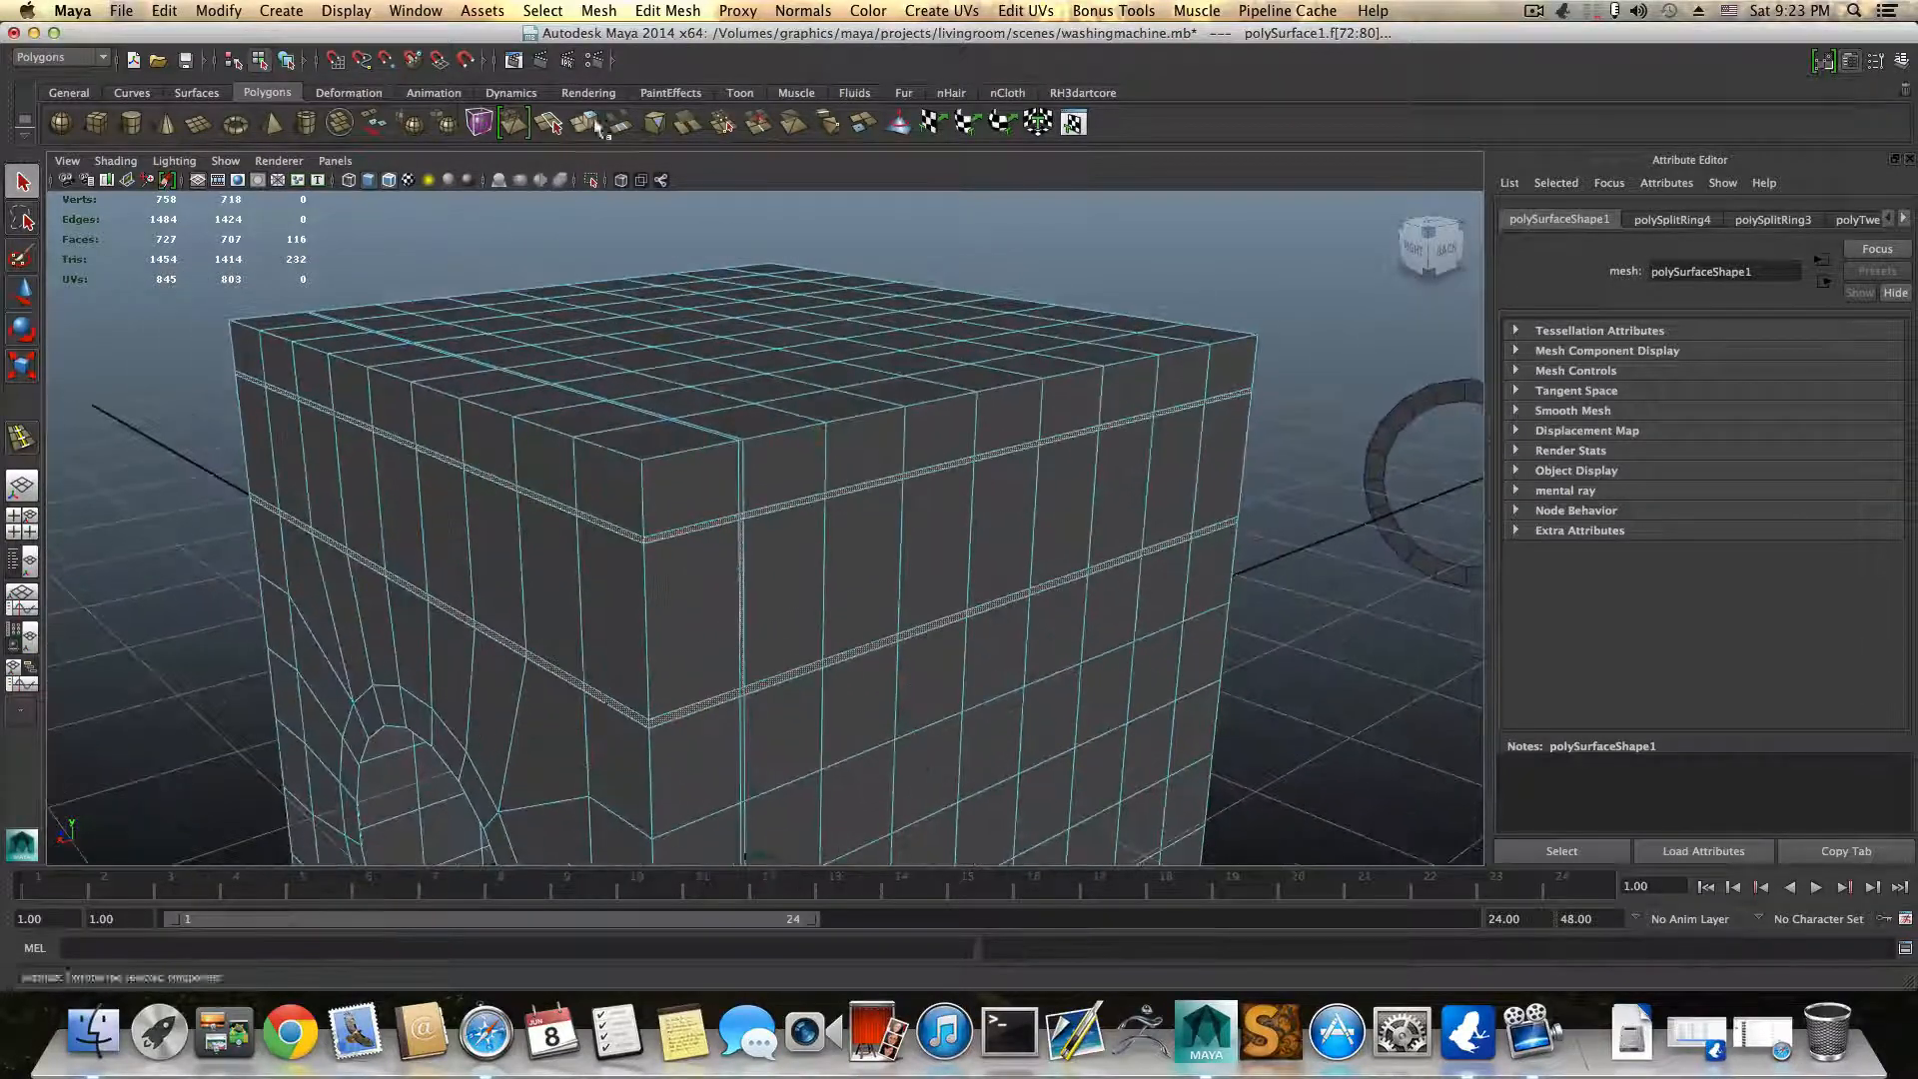
click(583, 124)
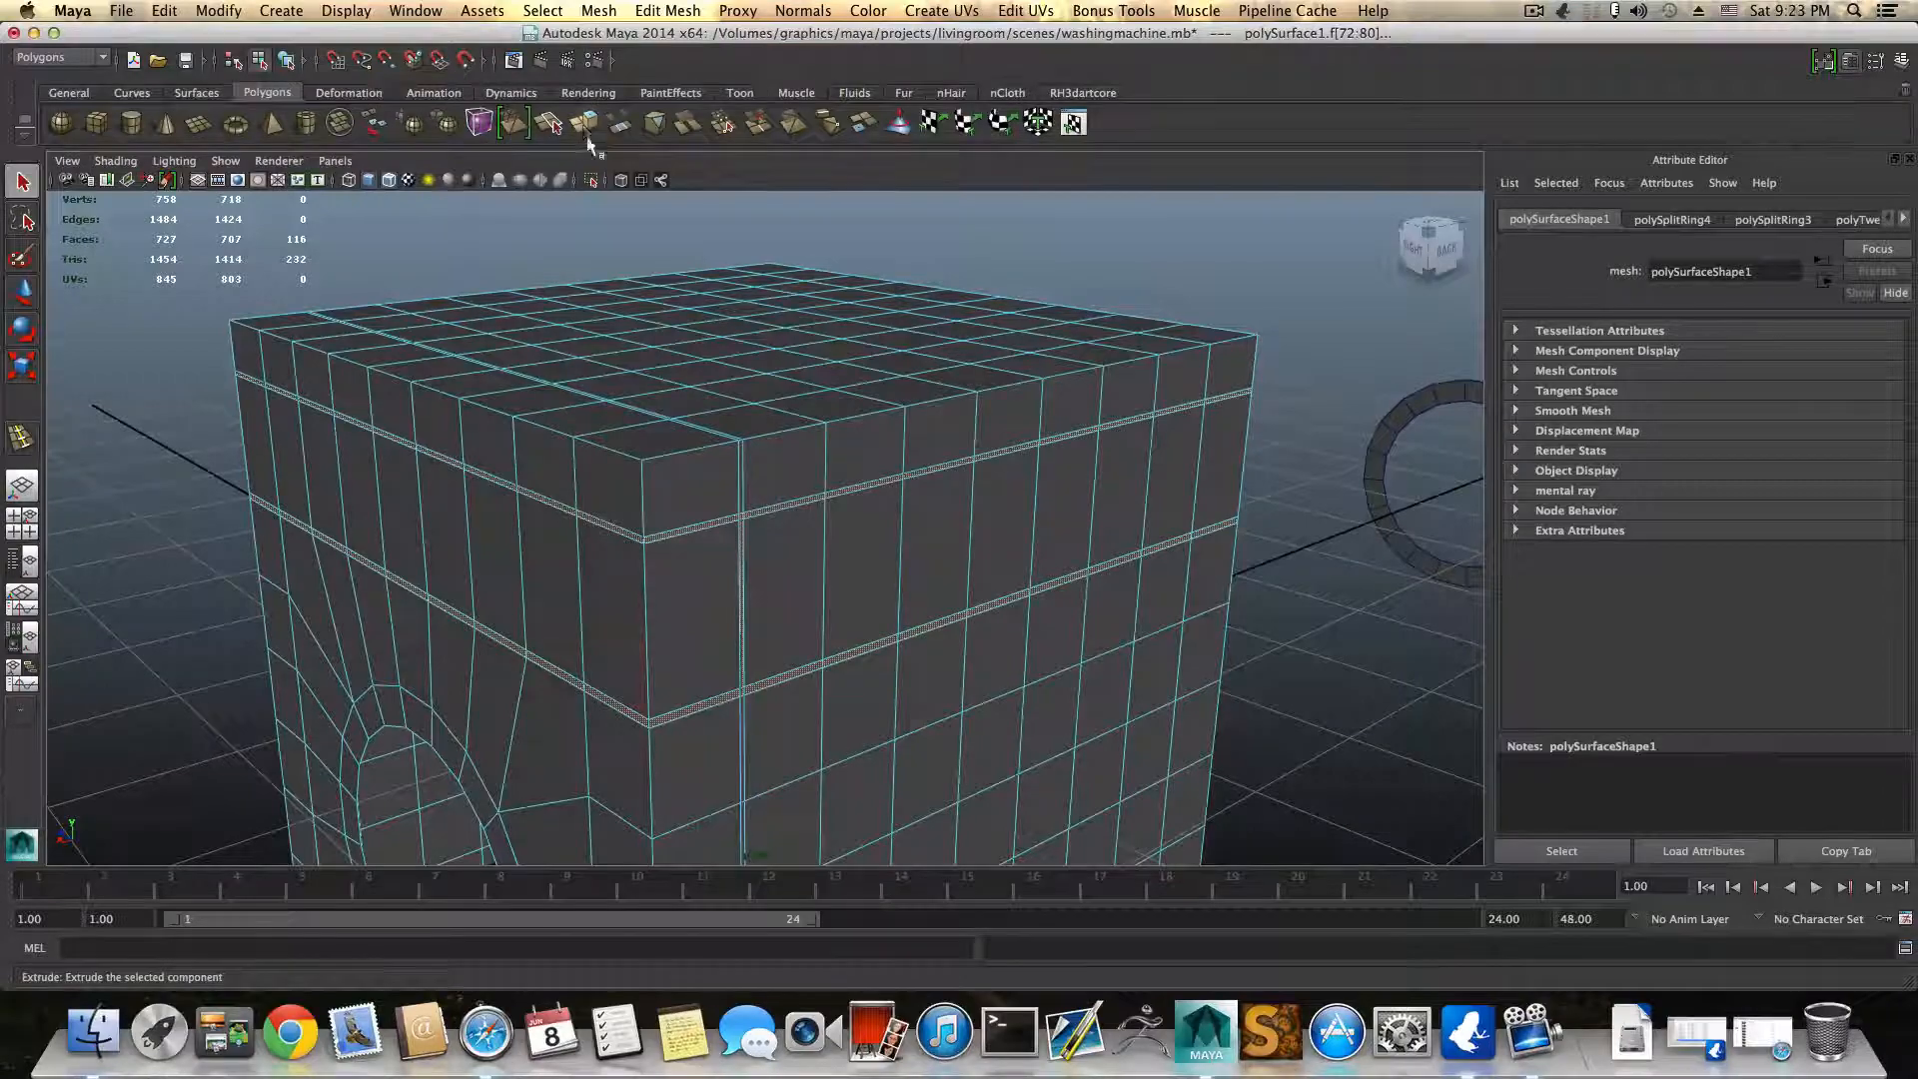
alt+drag(603, 574, 831, 597)
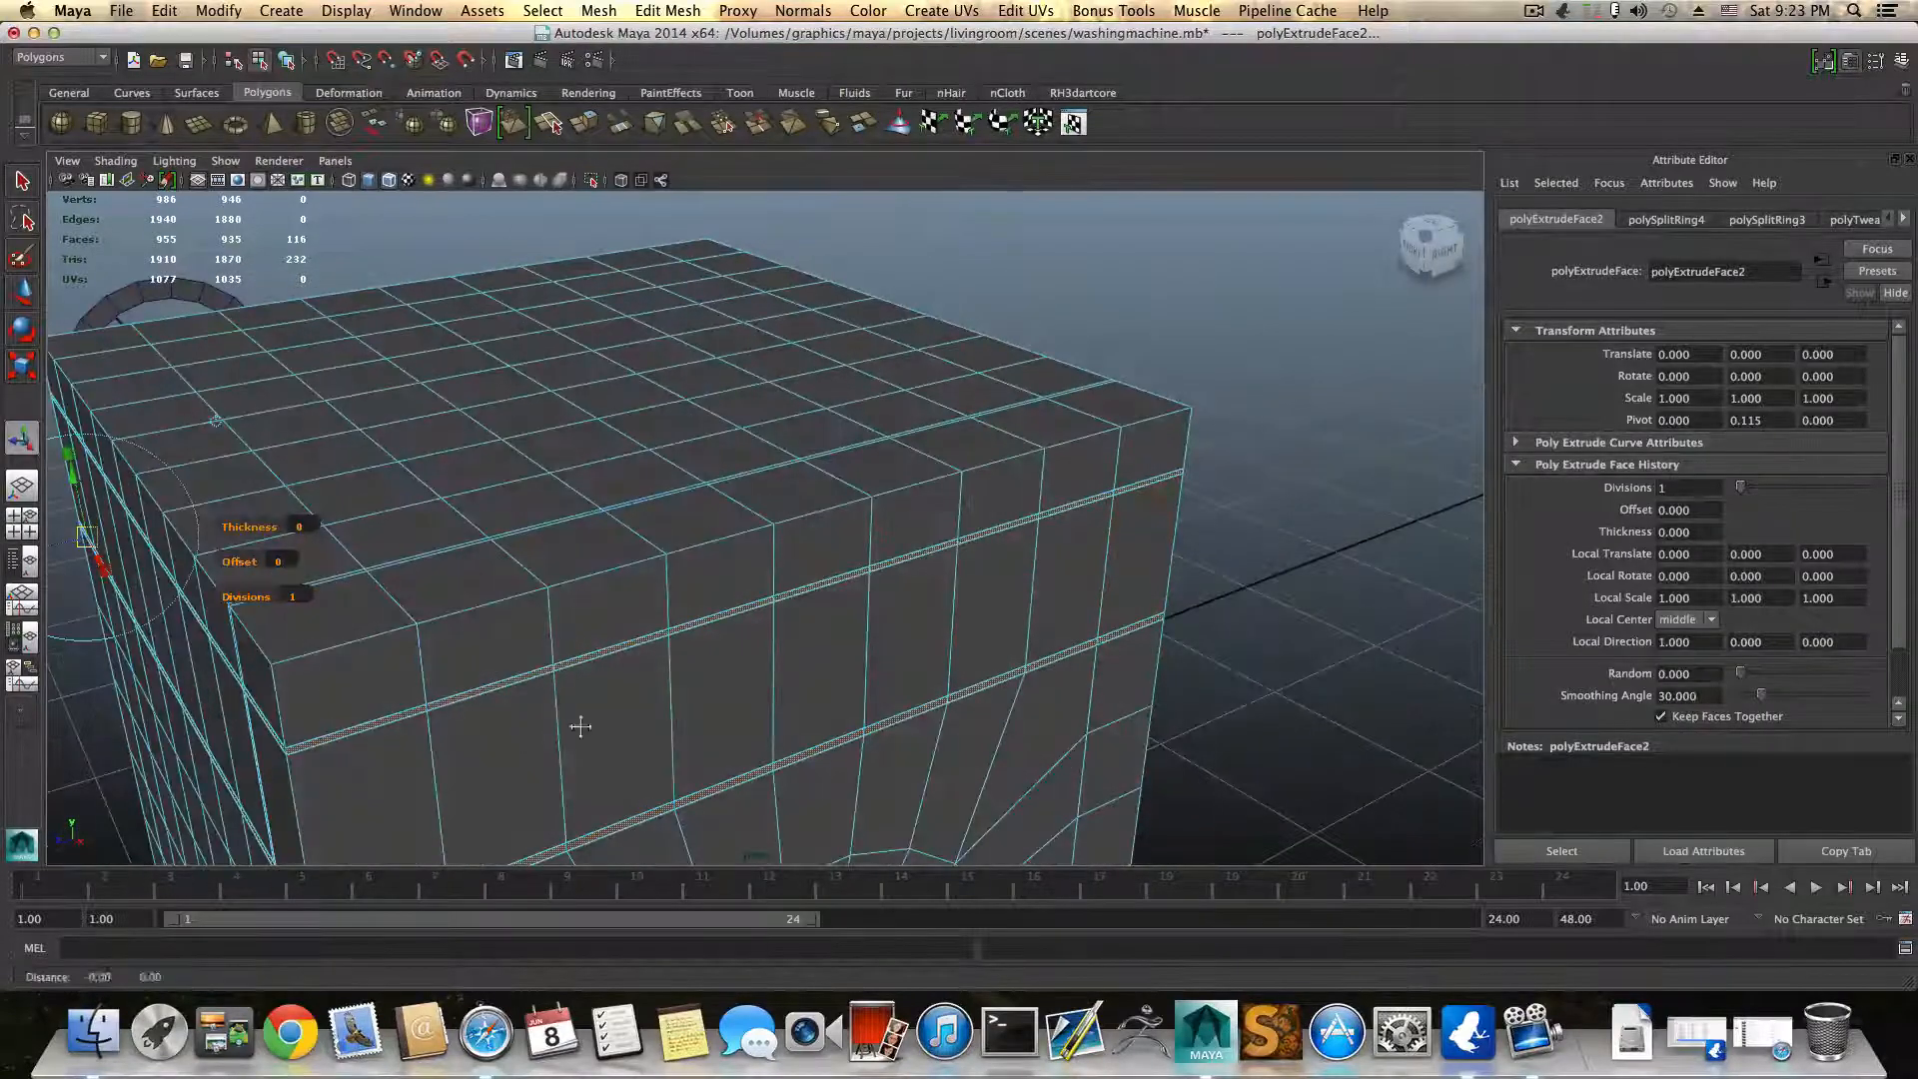
alt+middle_drag(578, 728, 745, 650)
alt+drag(745, 651, 1019, 645)
scroll(933, 643, up, 6)
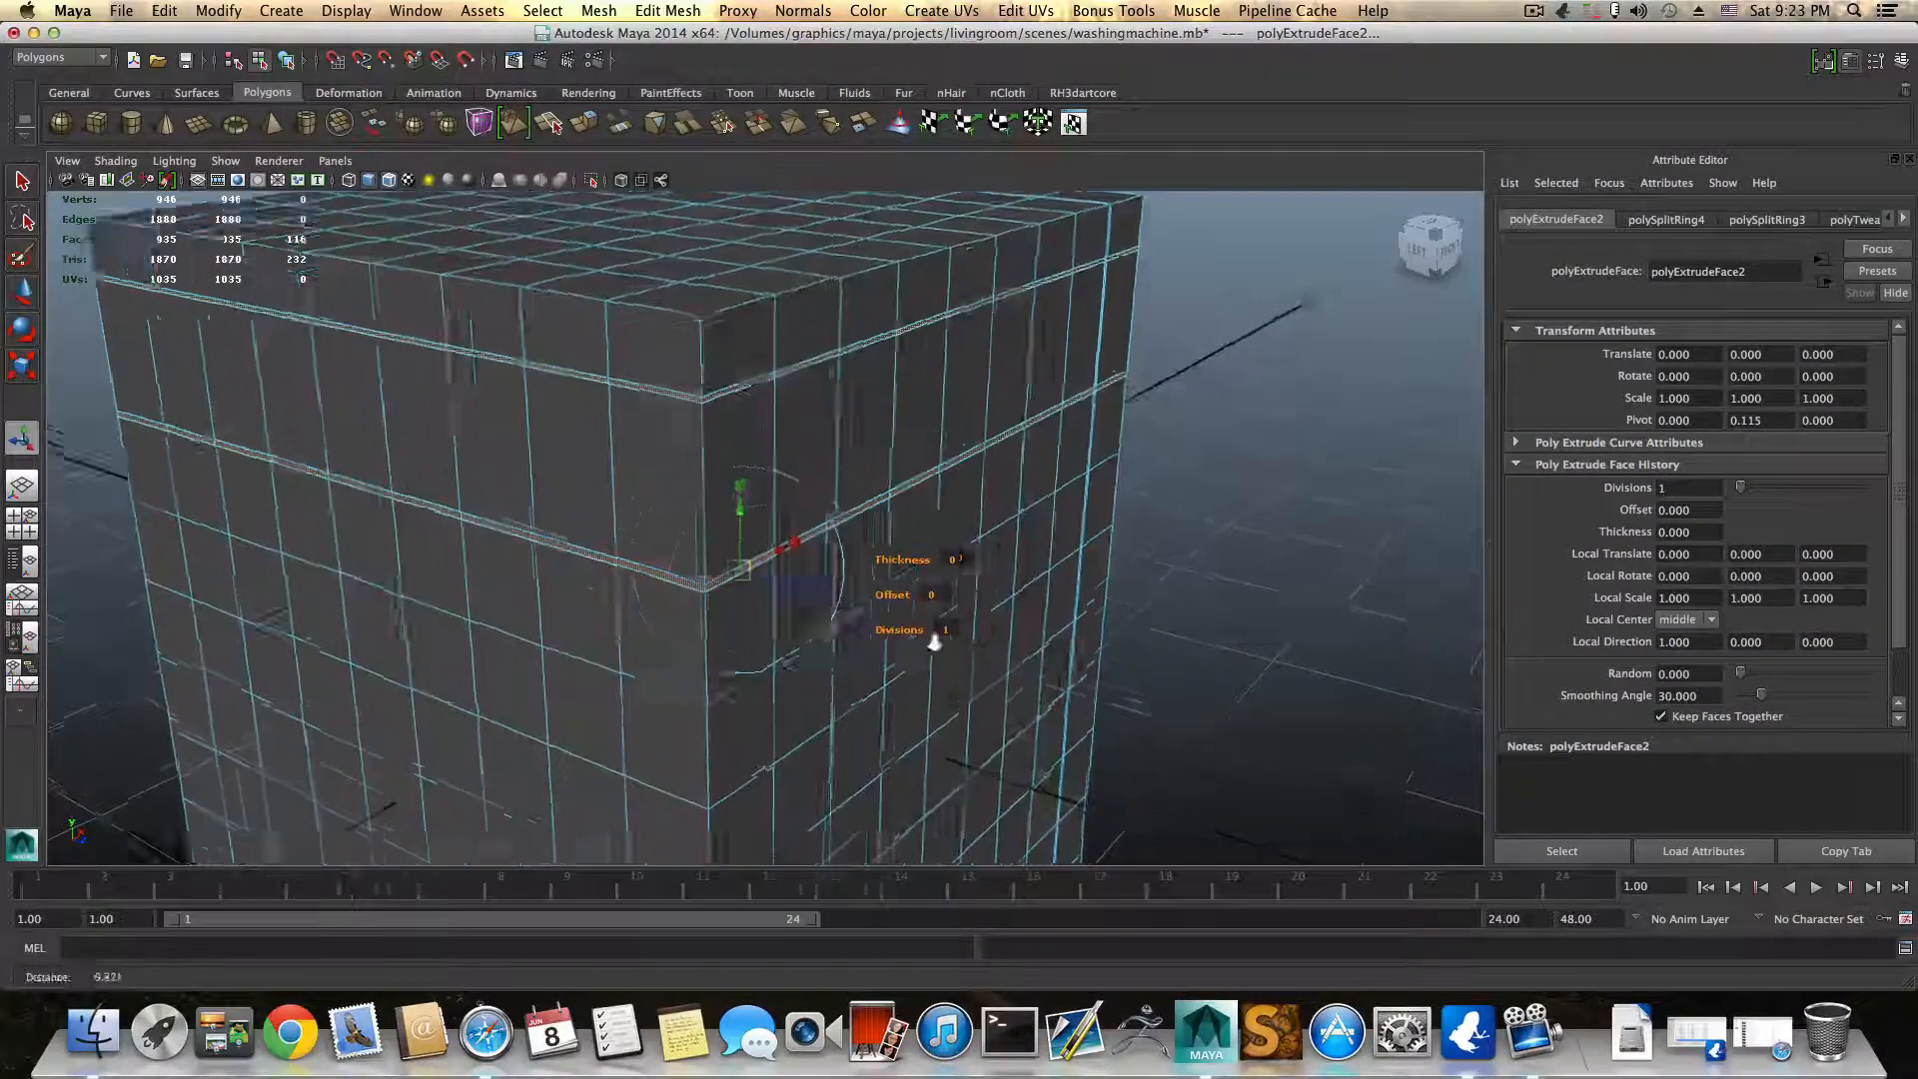
scroll(801, 651, up, 1)
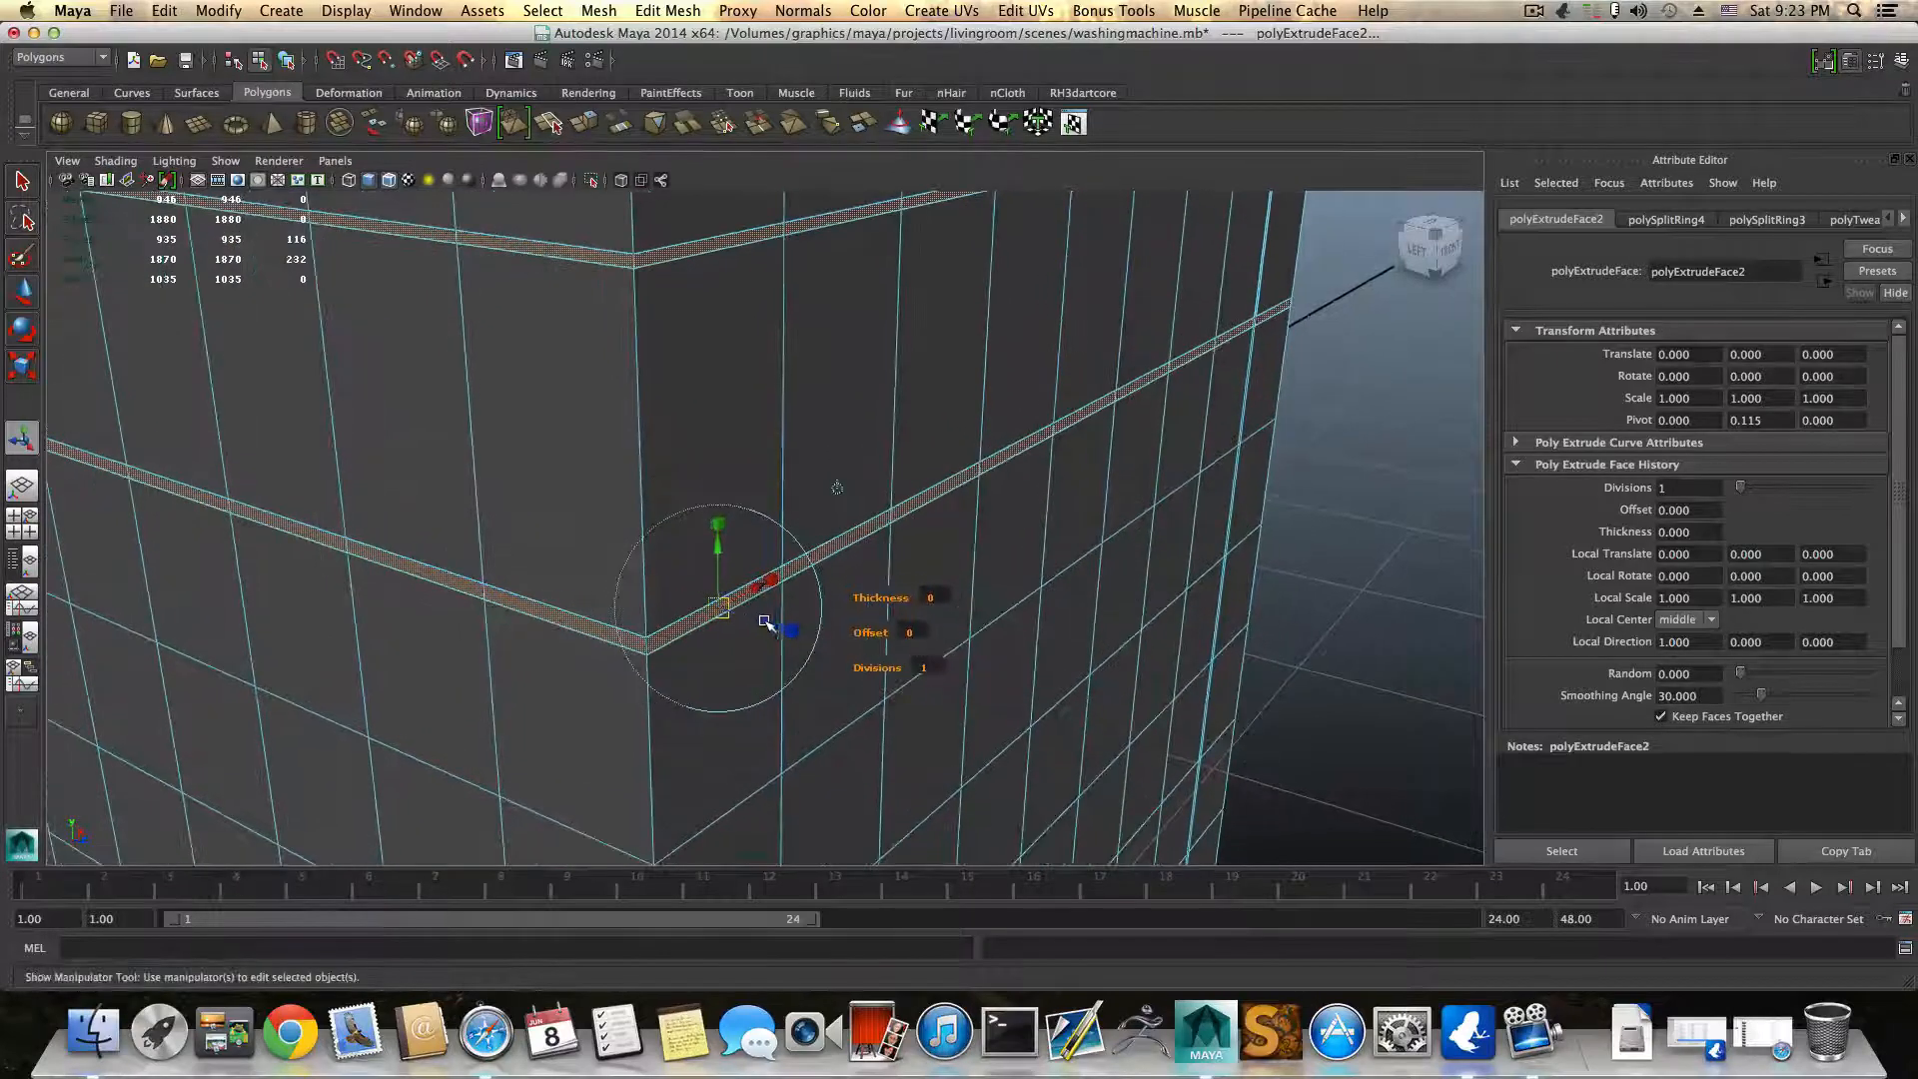
drag(771, 625, 761, 620)
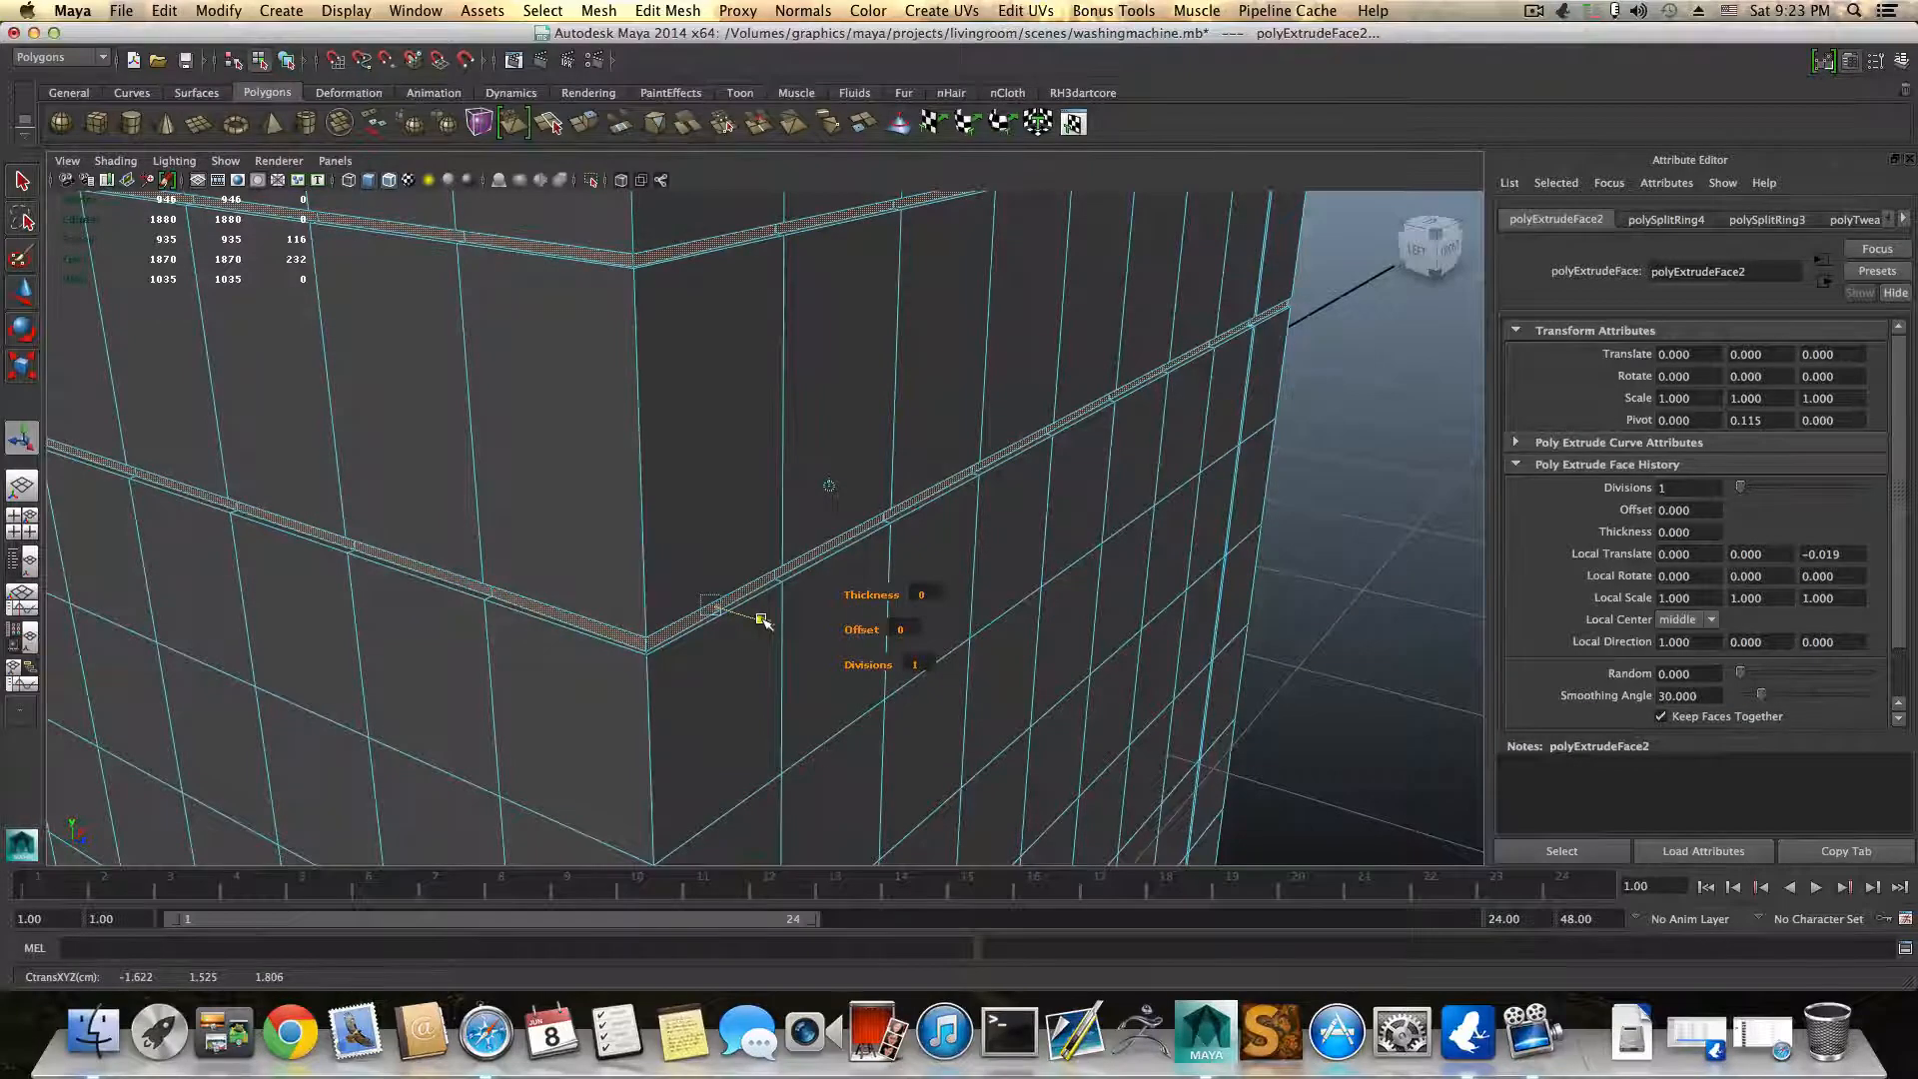
drag(764, 621, 764, 621)
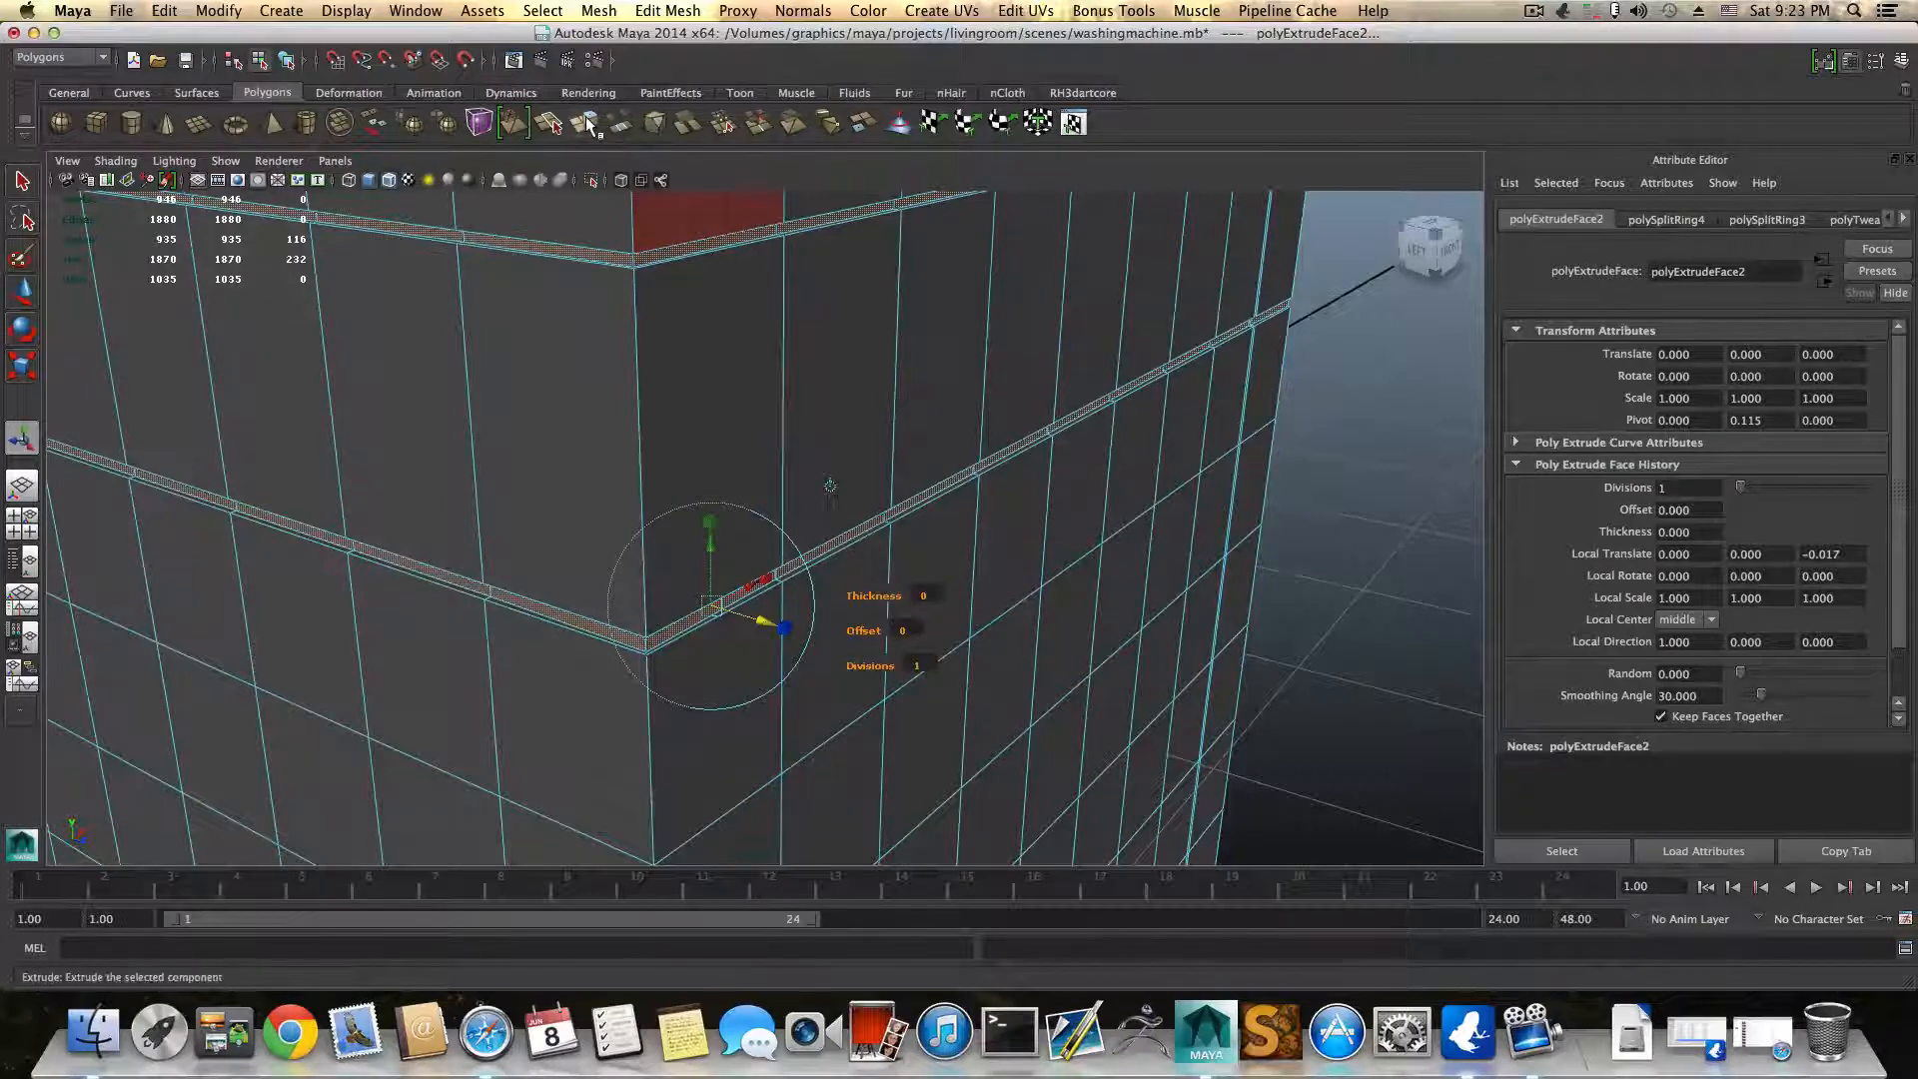
Step: Extrude the recessed seam faces inward a second time with a local Z translate of about -0.019
click(587, 122)
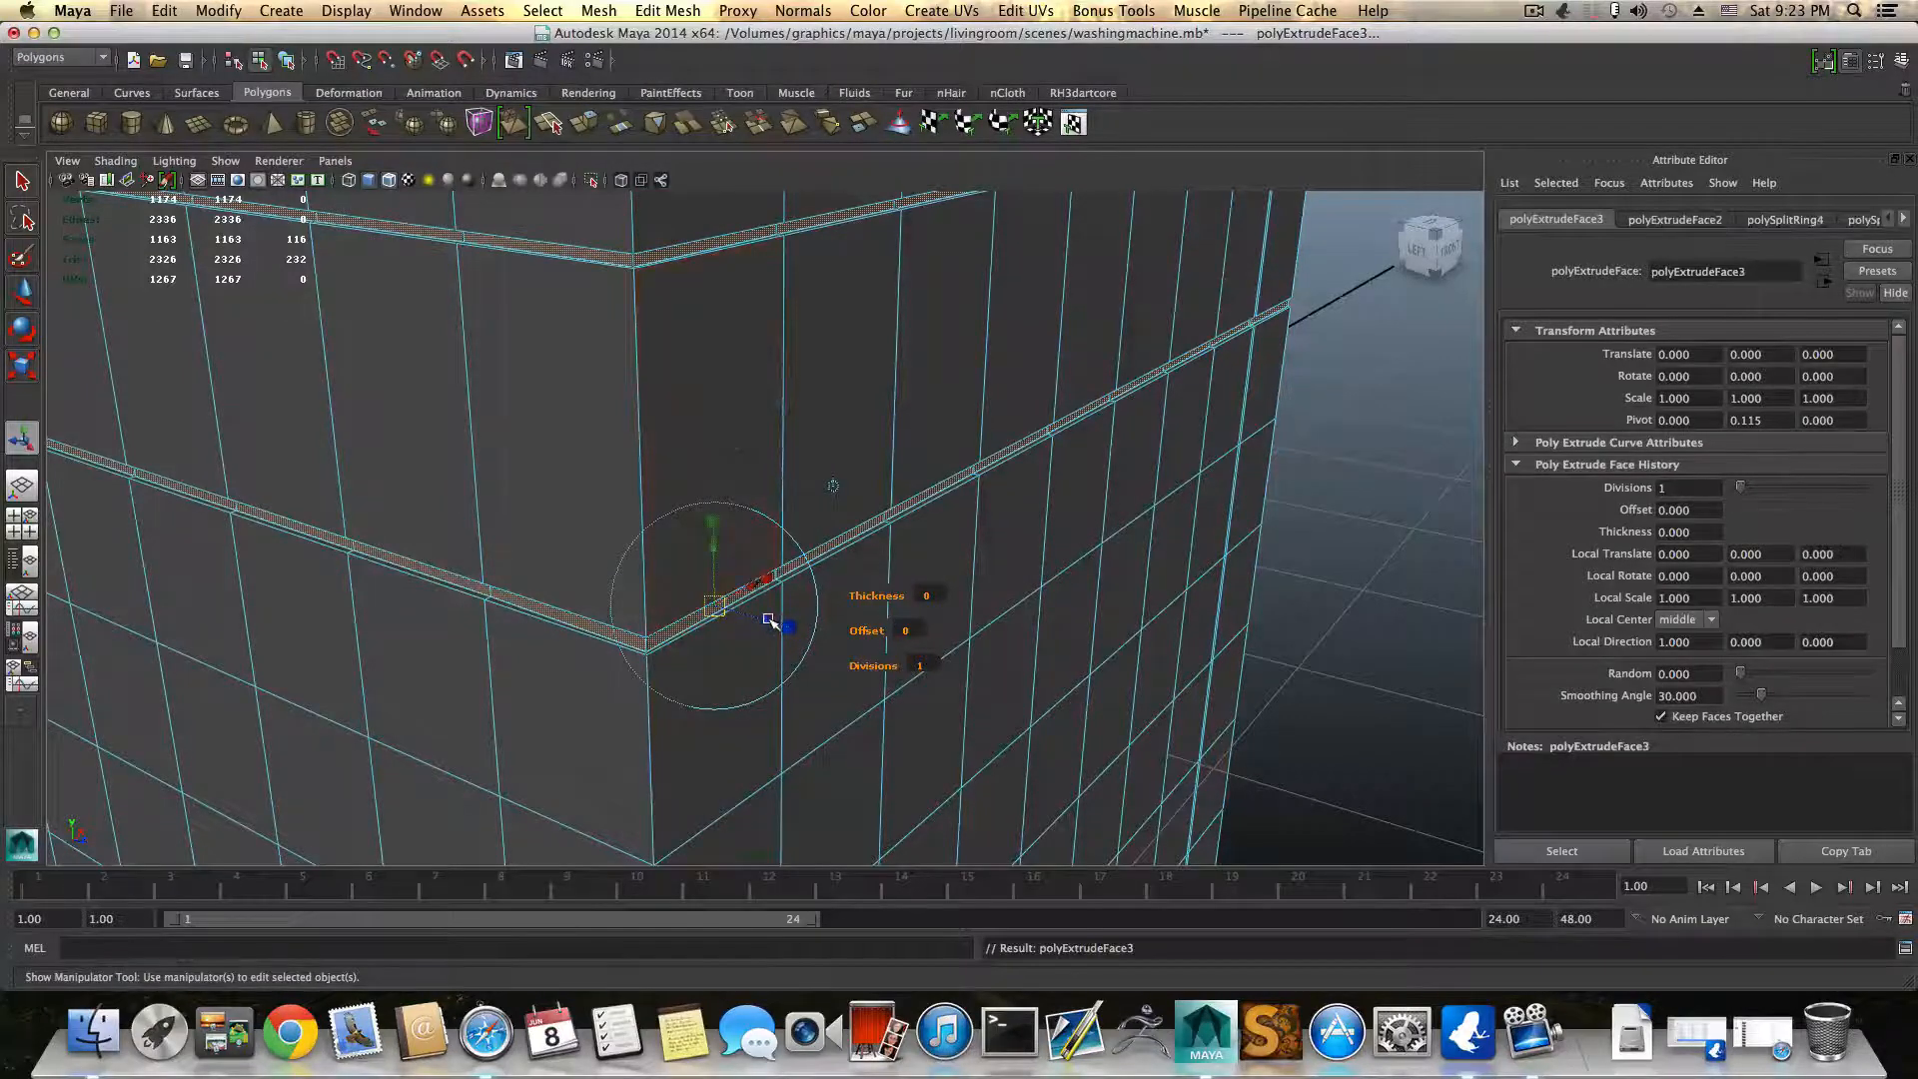
drag(768, 621, 761, 616)
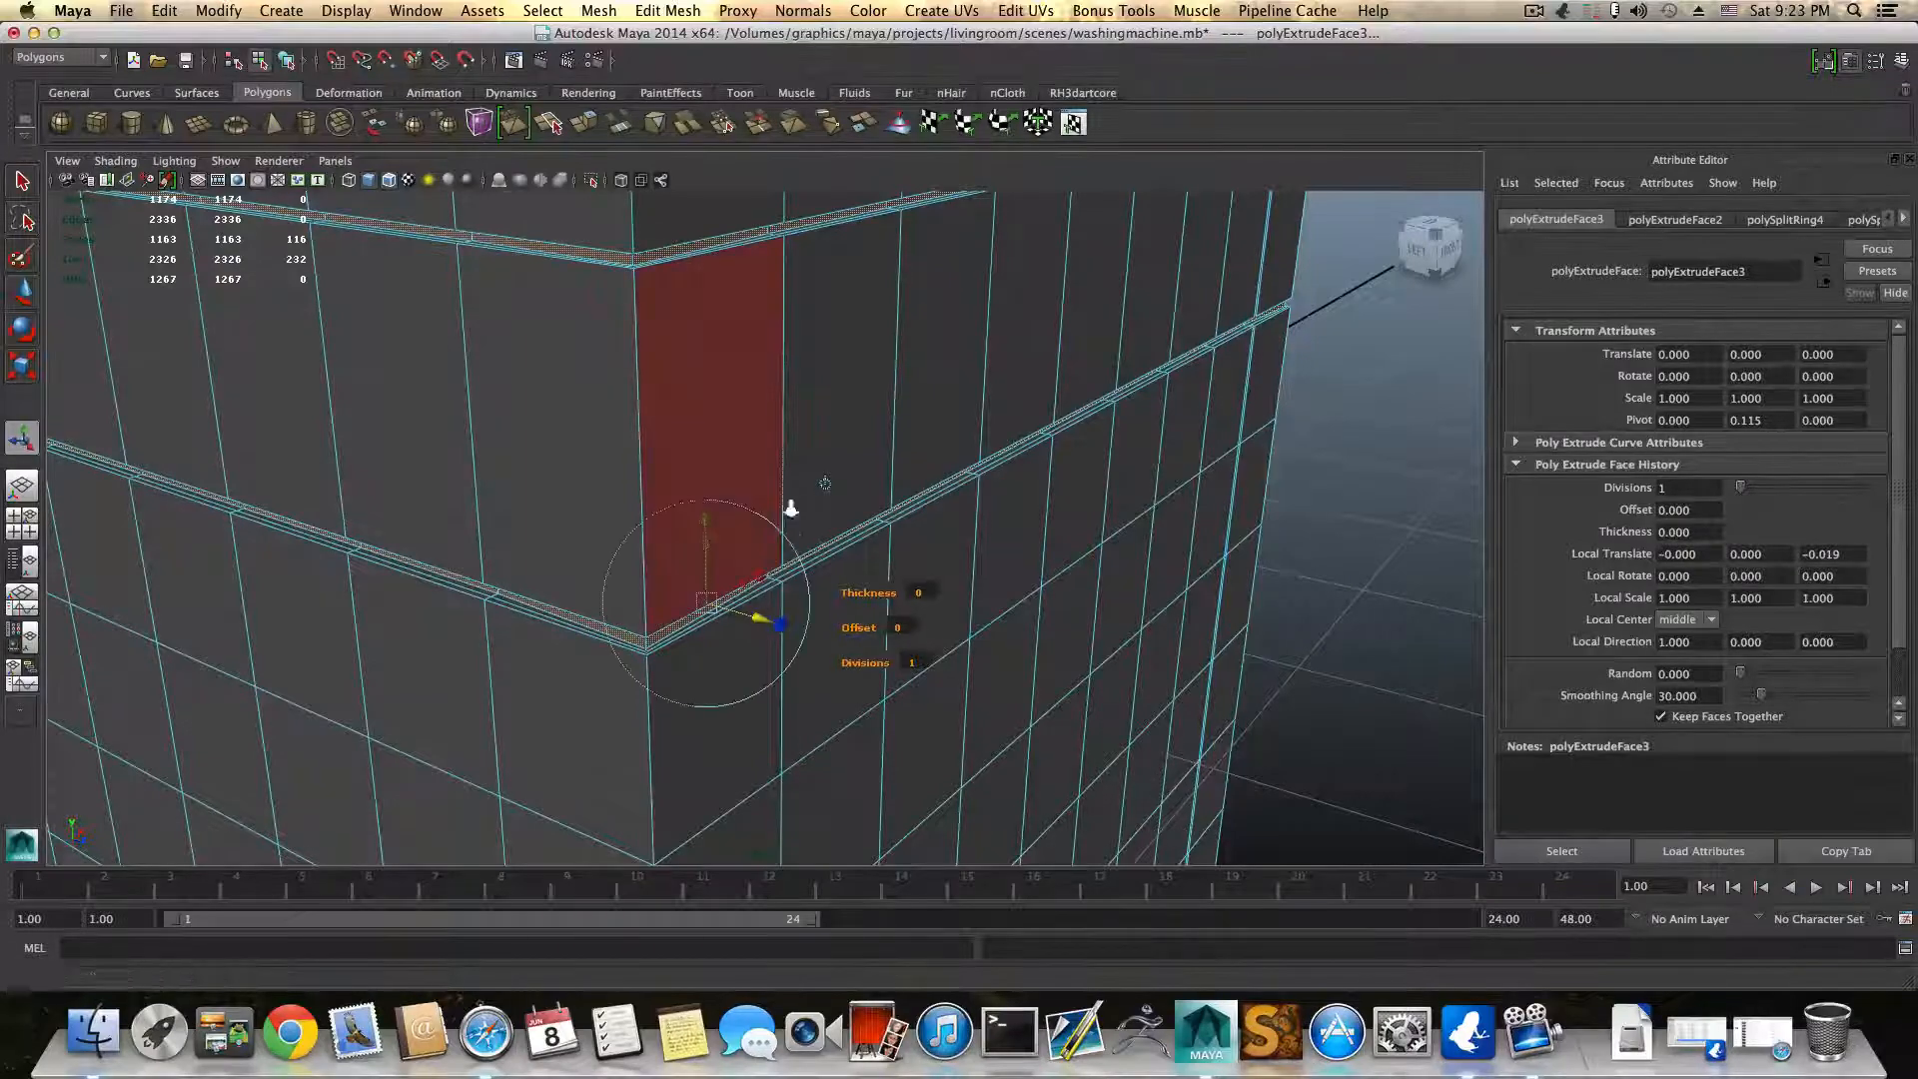
scroll(792, 506, down, 5)
alt+drag(930, 510, 809, 493)
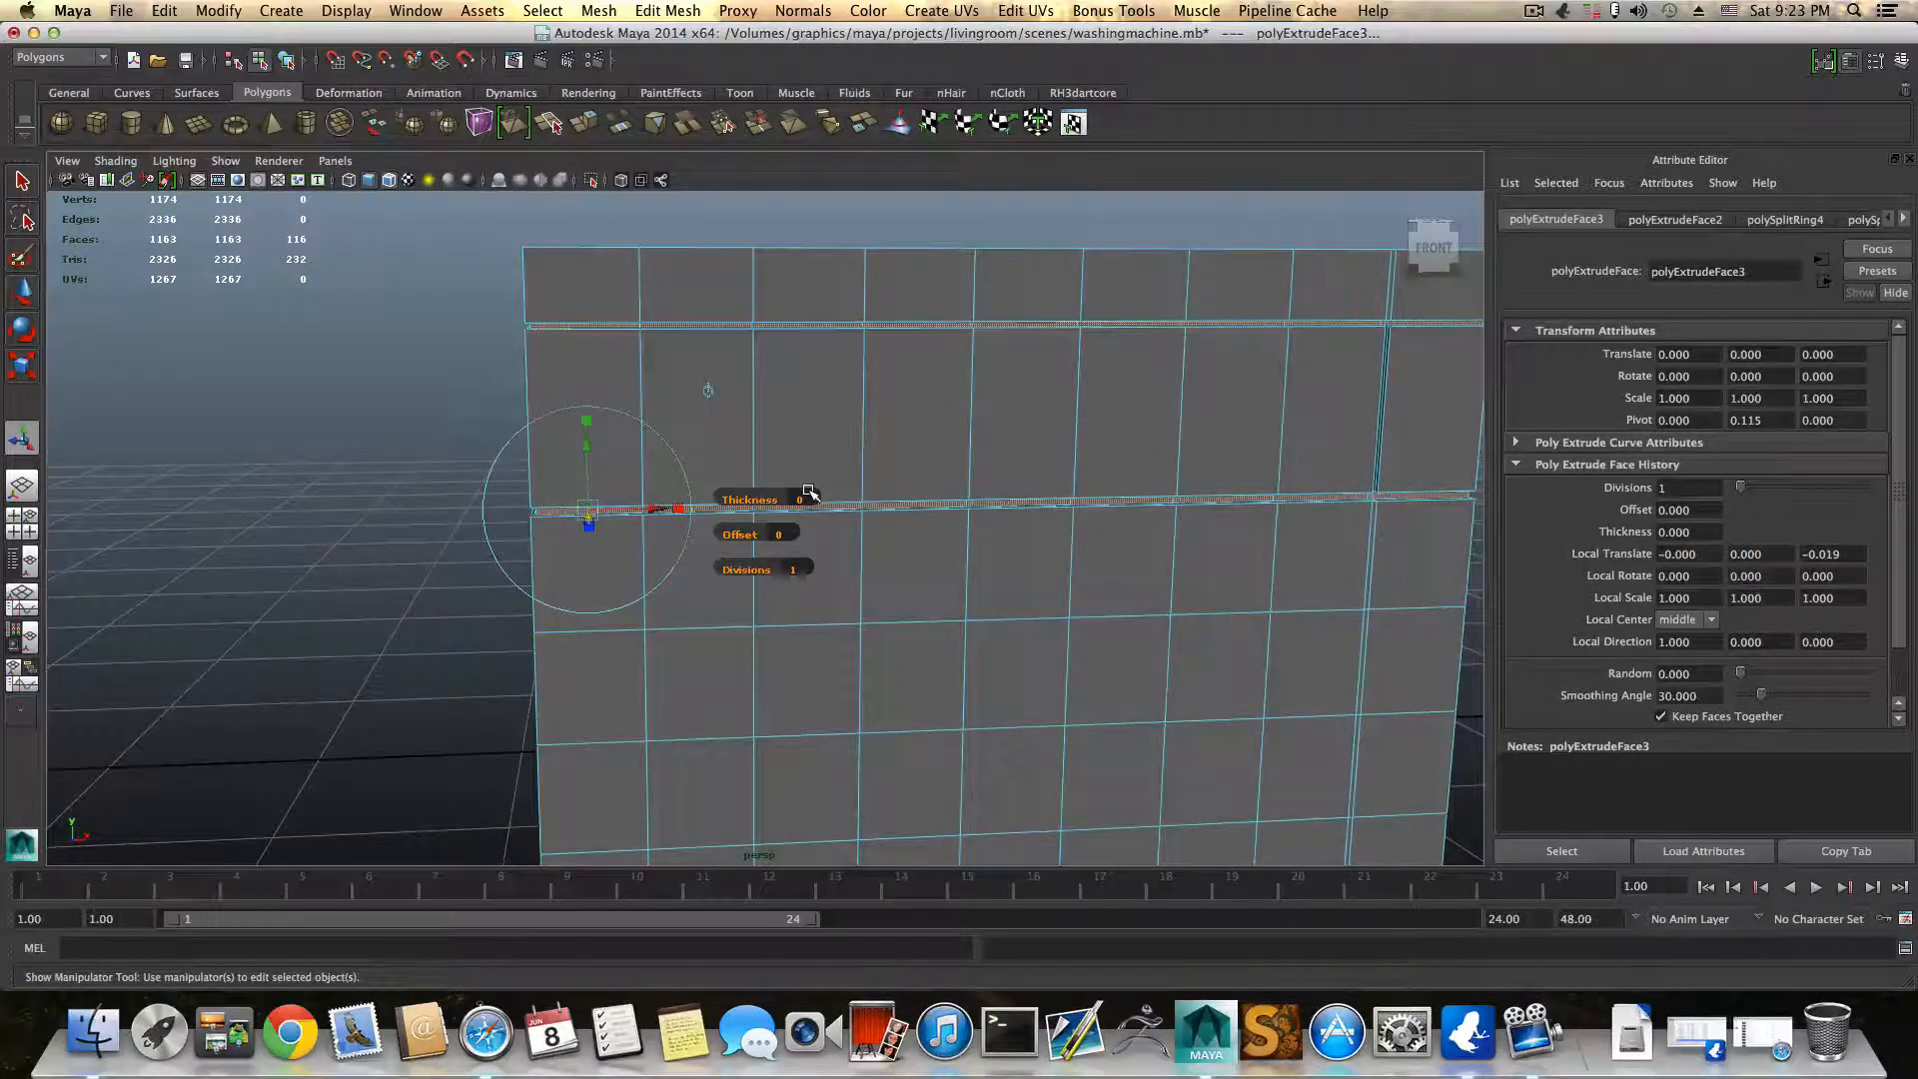
Step: Return to object mode, preview the body in smooth and unsmoothed display, and examine the recessed panel seams
key(F8)
scroll(1047, 438, down, 3)
scroll(1047, 438, down, 2)
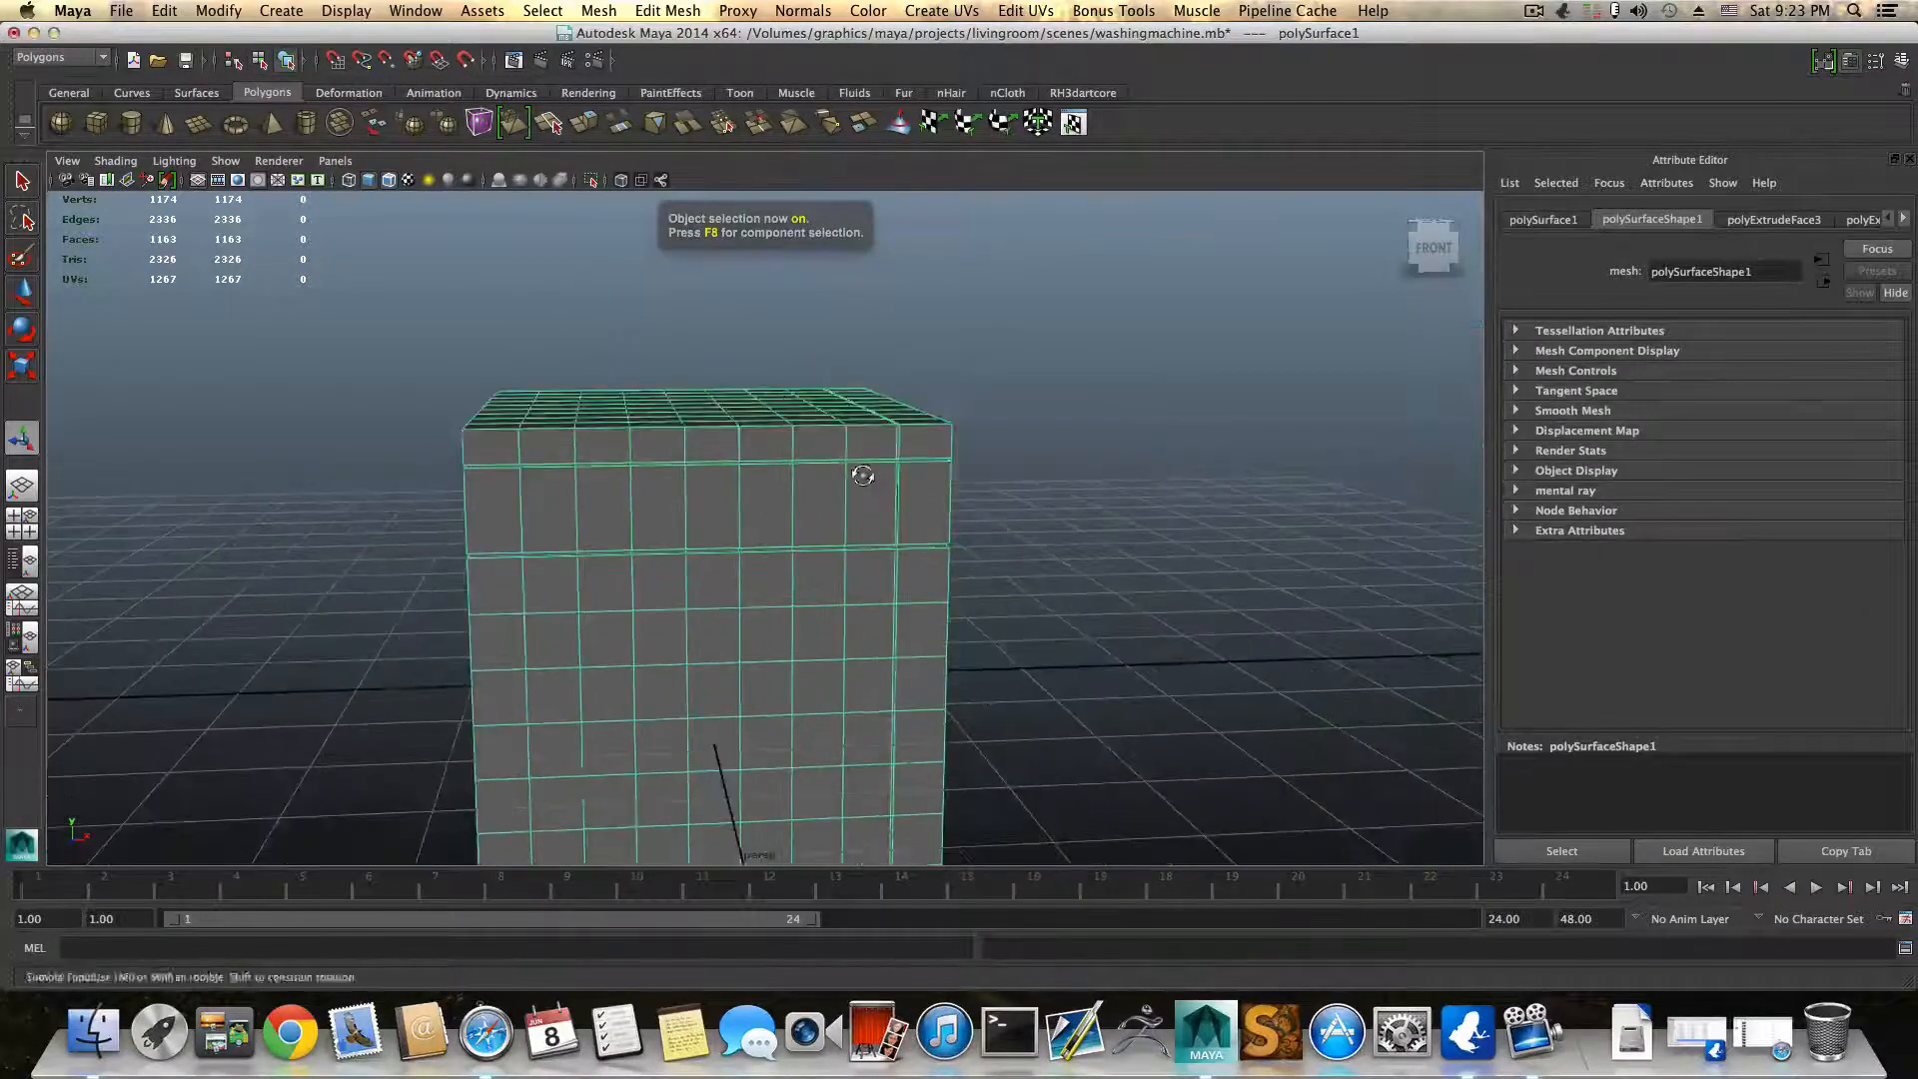
alt+drag(861, 472, 792, 472)
key(3)
alt+drag(983, 530, 1112, 529)
key(1)
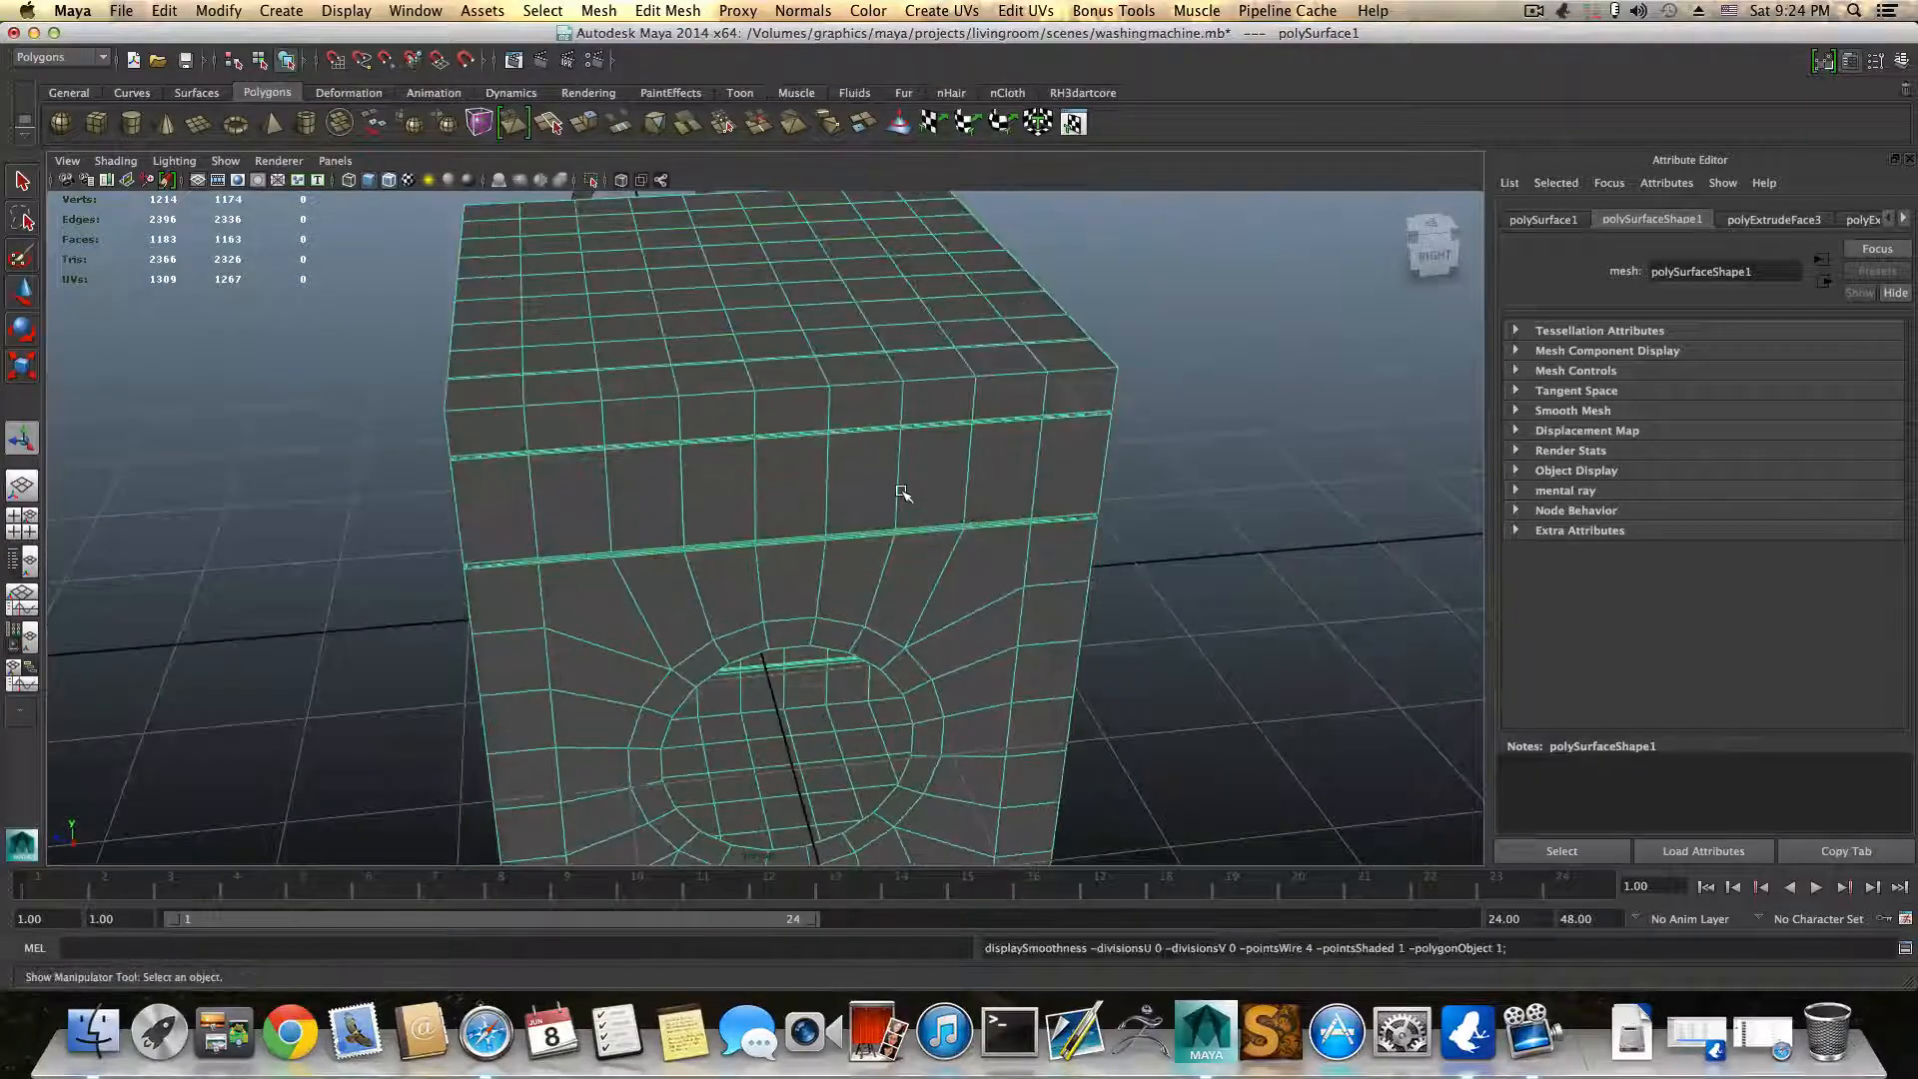
alt+drag(945, 491, 771, 480)
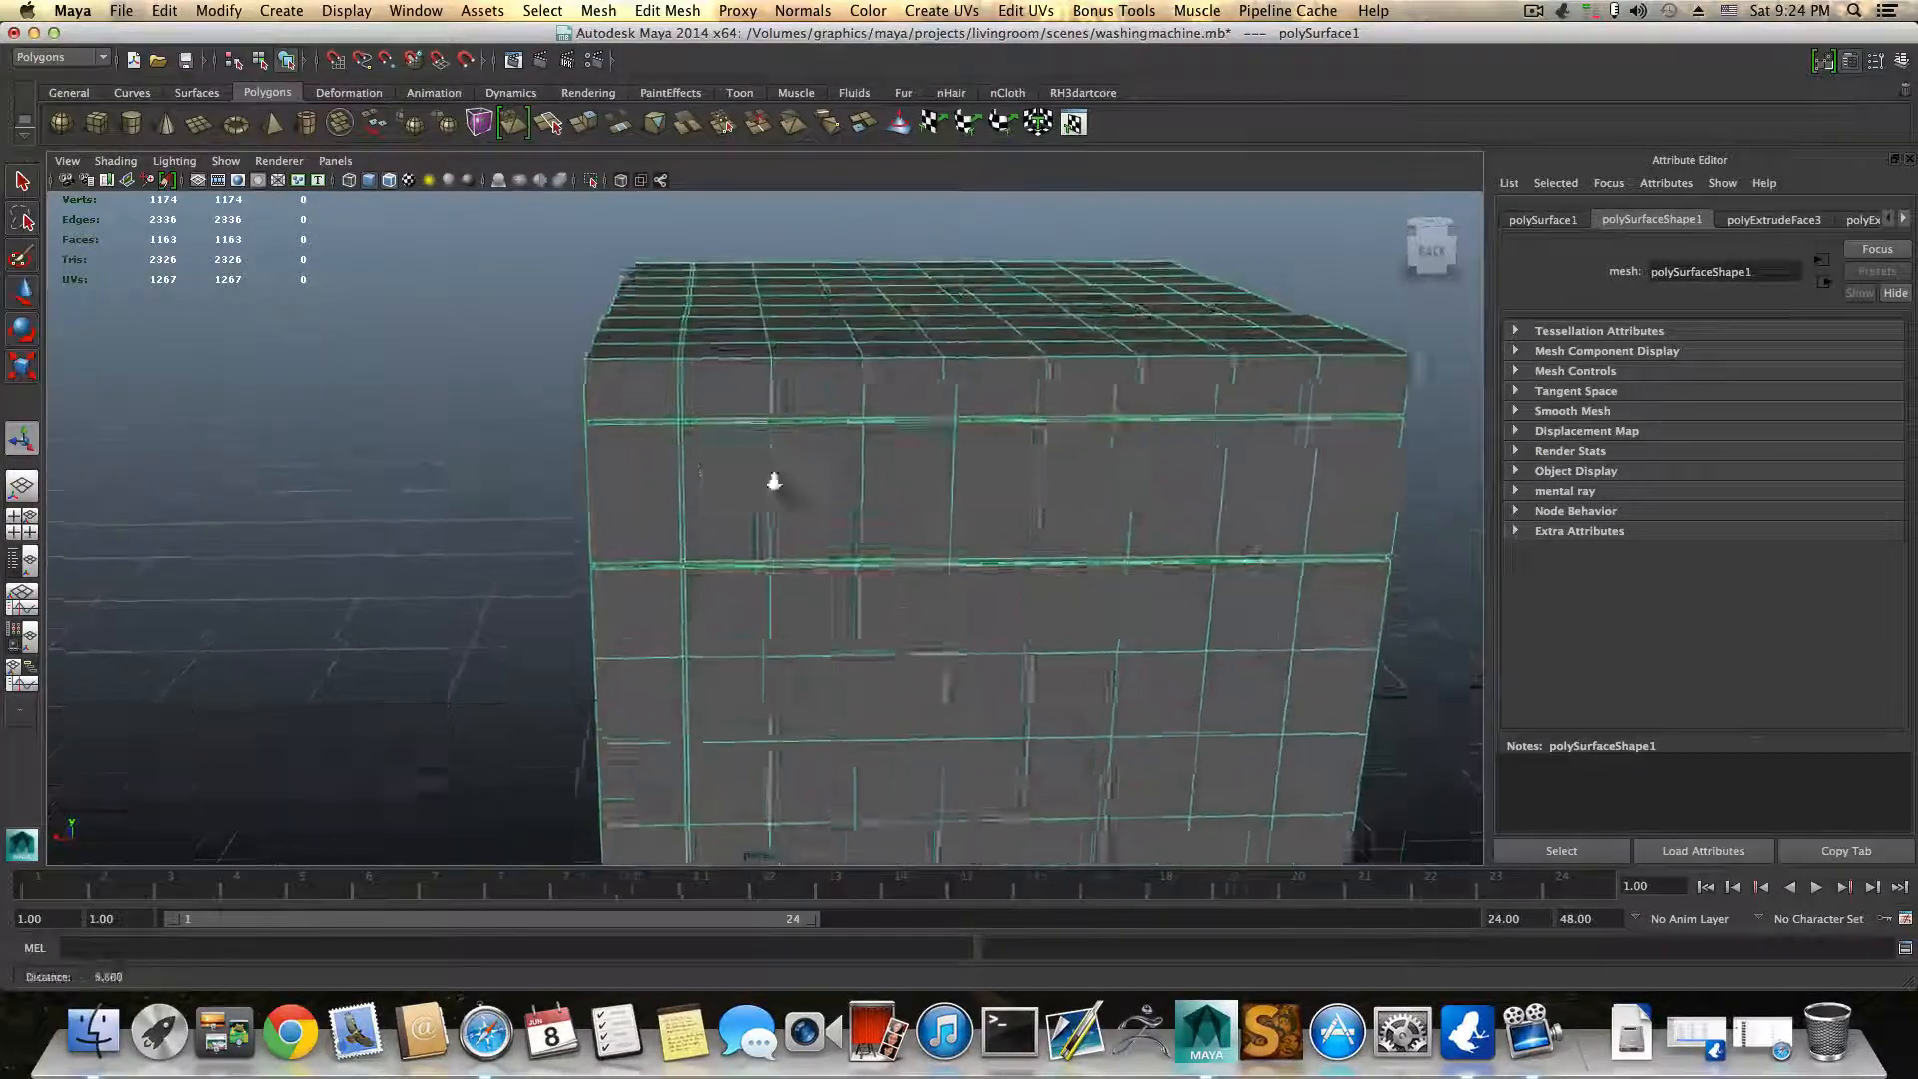
scroll(766, 438, up, 5)
scroll(766, 439, down, 4)
alt+drag(843, 406, 834, 576)
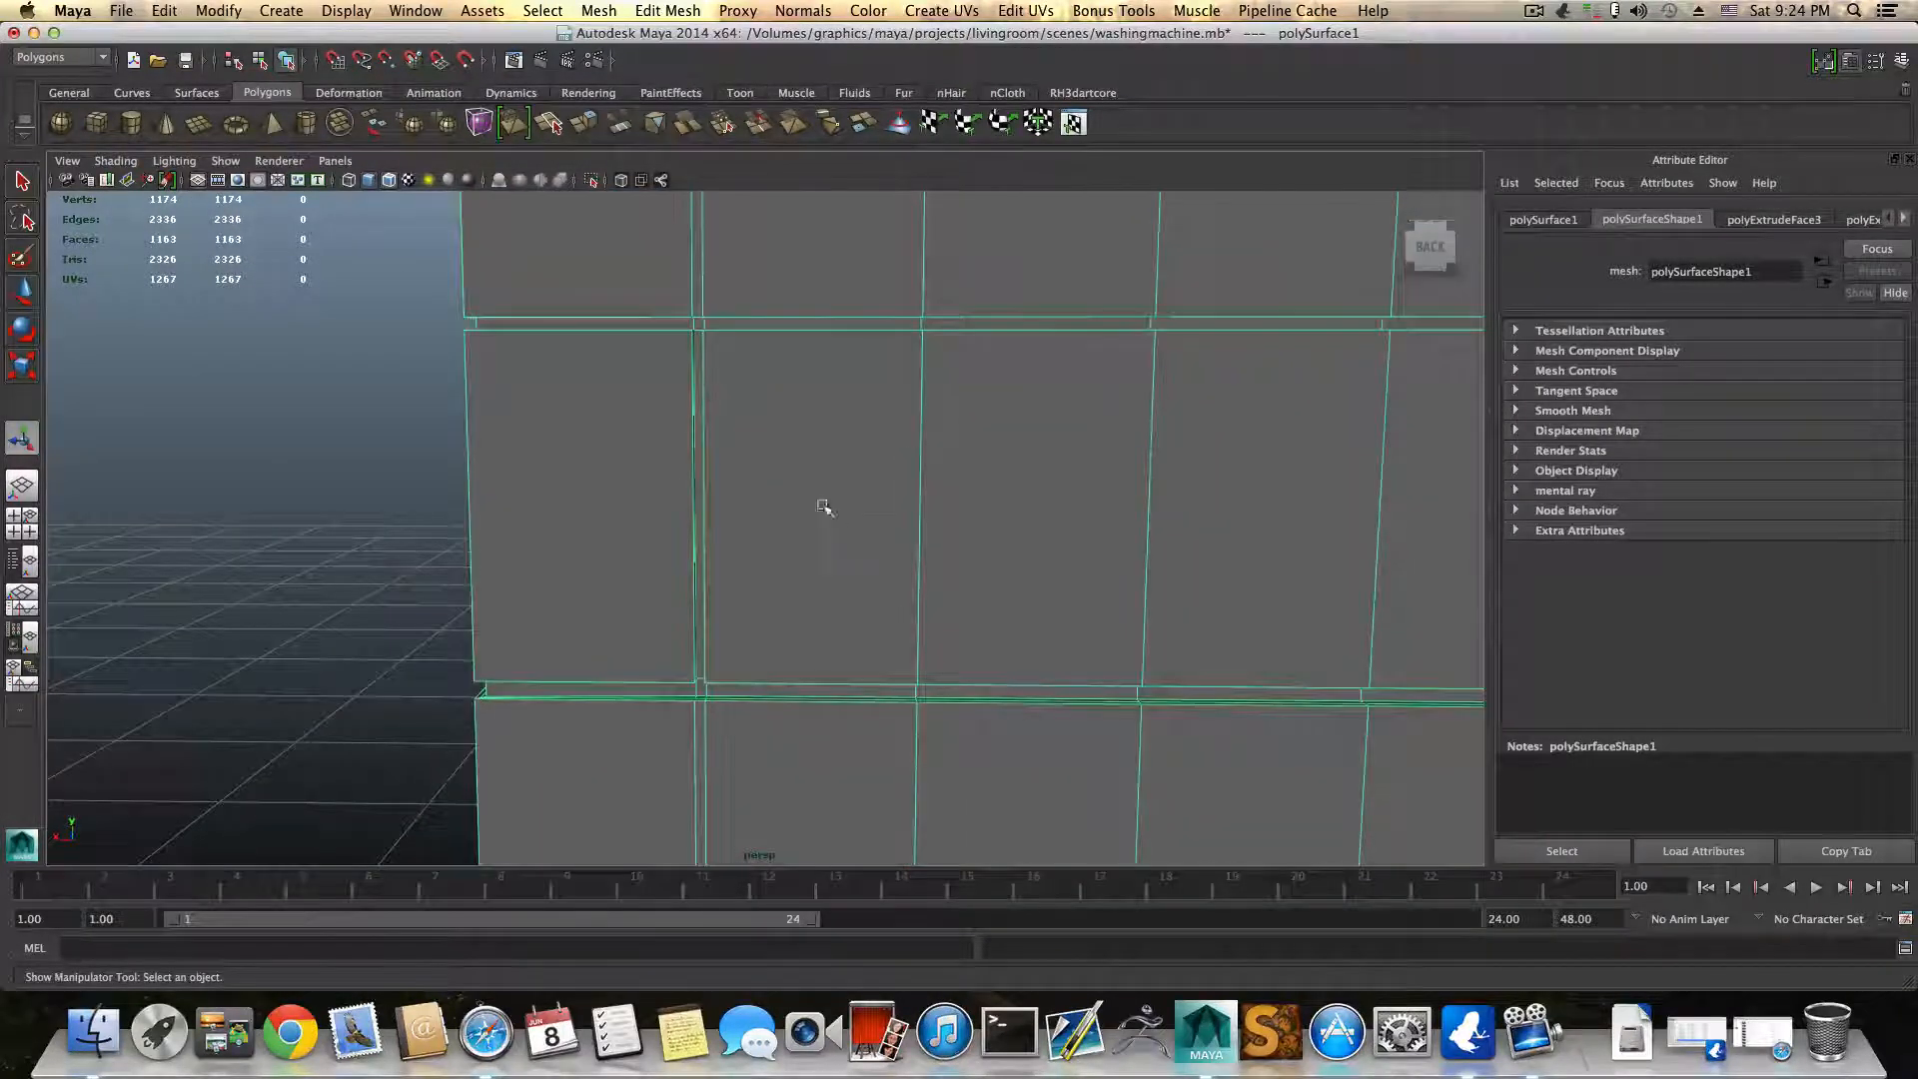
Step: Insert vertical edge loops close to both sides of the recessed vertical seam, using the Insert Edge Loop Tool
alt+drag(822, 509, 826, 613)
shift+right_drag(824, 612, 716, 637)
alt+drag(716, 637, 724, 550)
alt+right_drag(738, 584, 999, 624)
alt+middle_drag(839, 663, 899, 604)
alt+drag(803, 574, 809, 568)
alt+right_drag(810, 567, 797, 535)
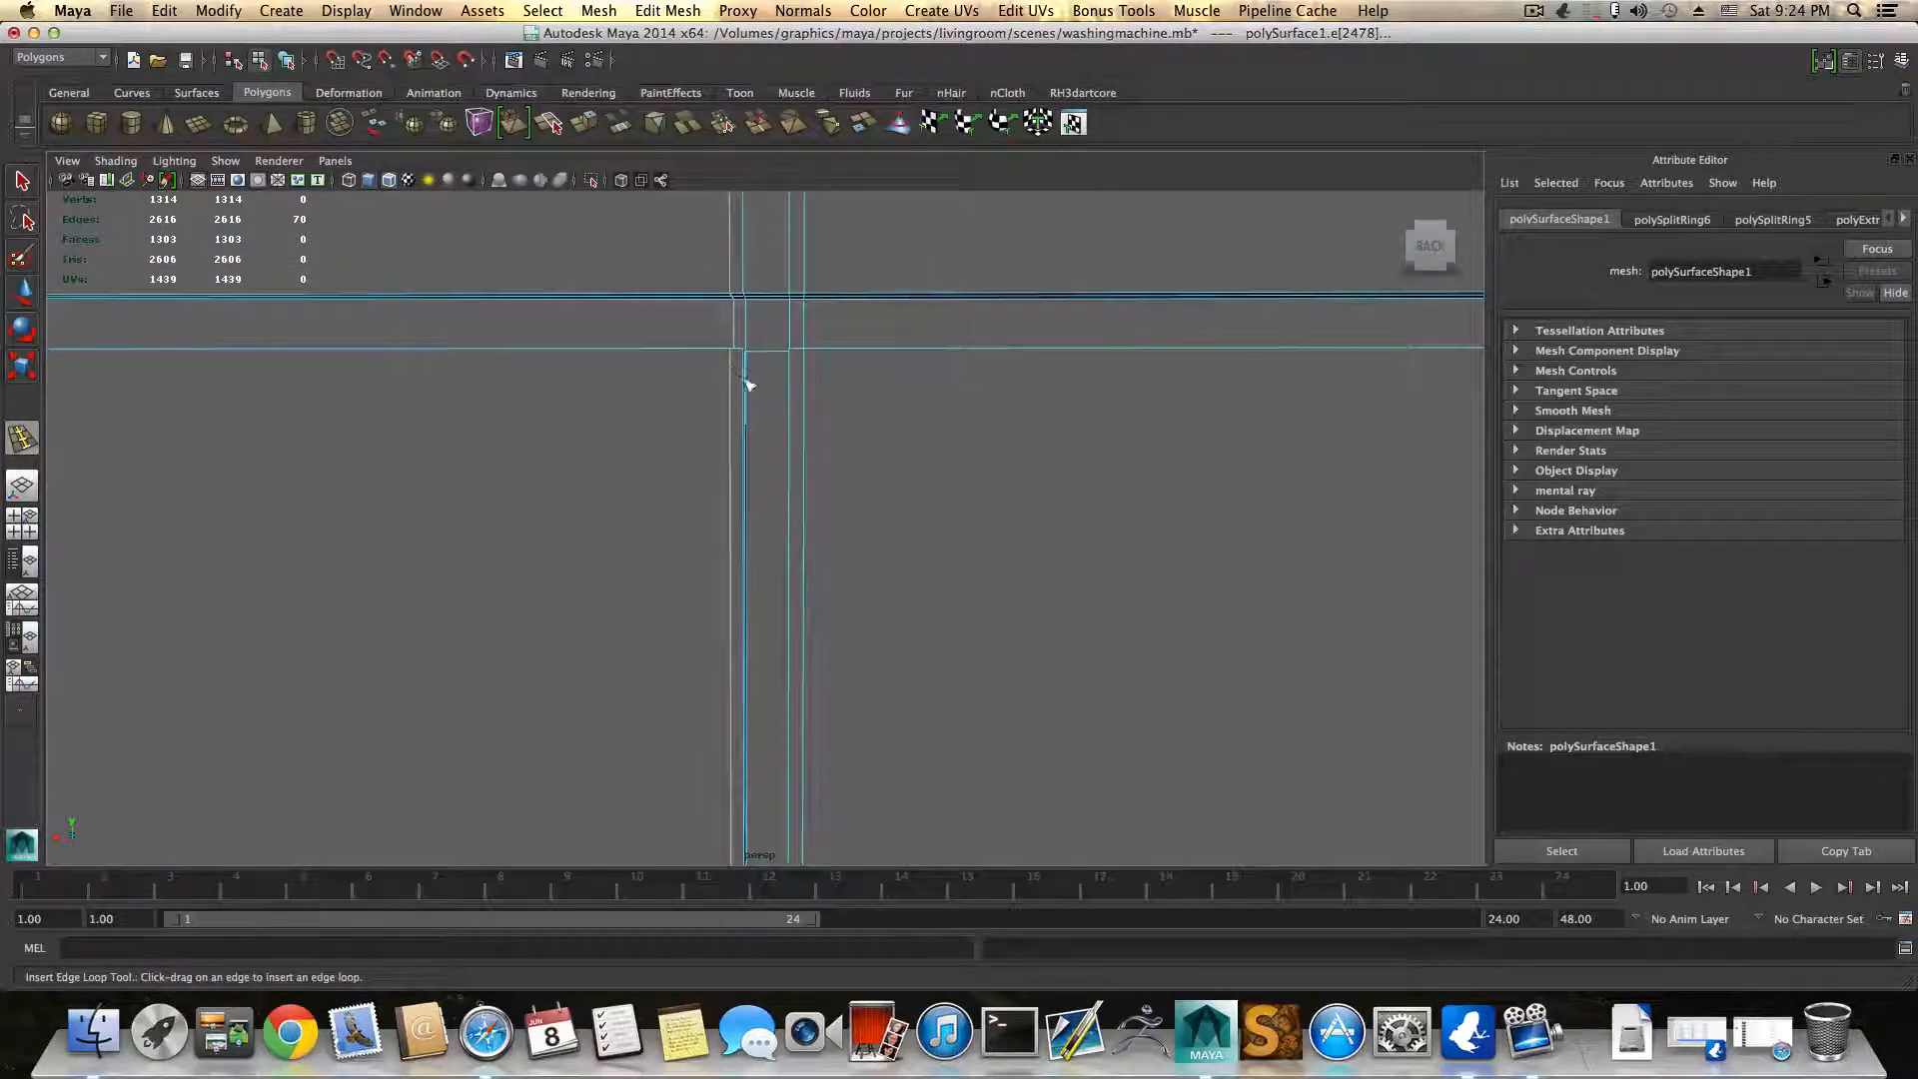
Step: Insert two vertical edge loops inside the recessed vertical seam, one close to each of its side walls
alt+middle_drag(744, 380, 770, 410)
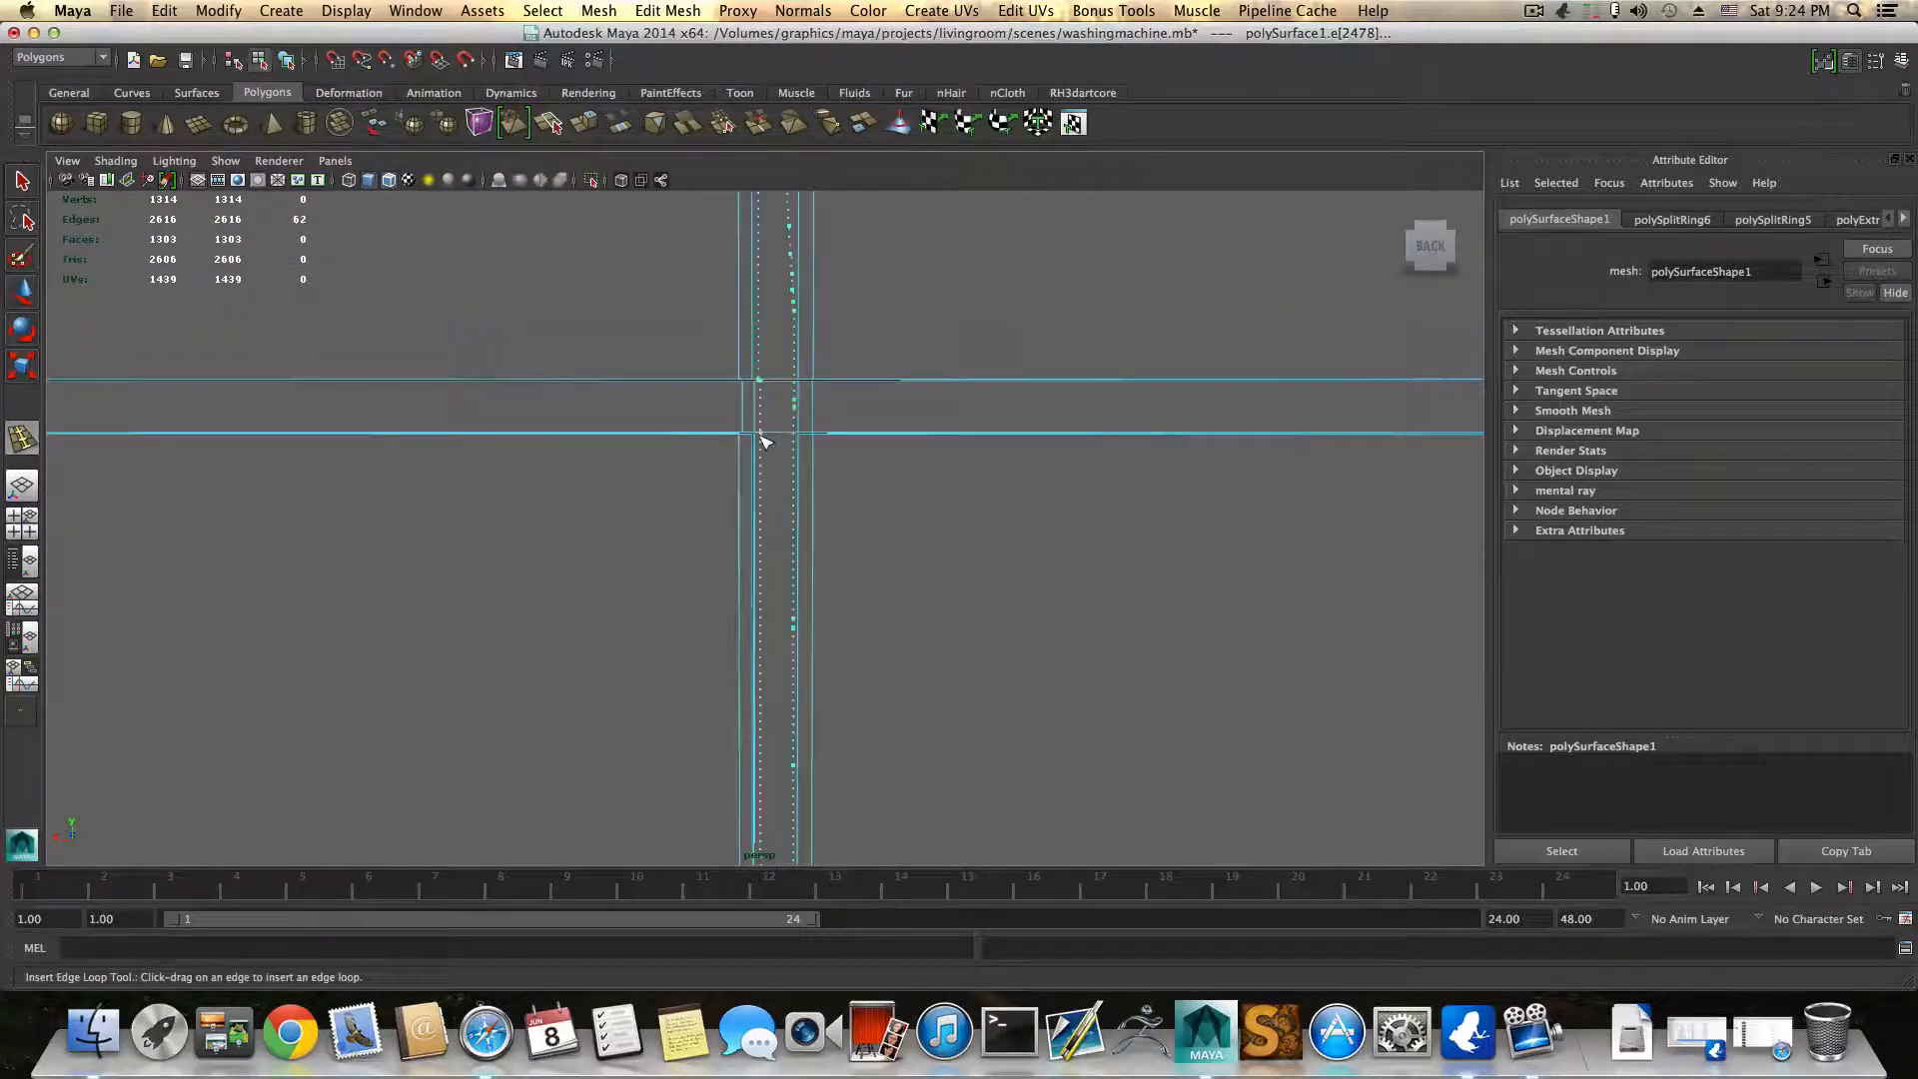
drag(759, 441, 780, 432)
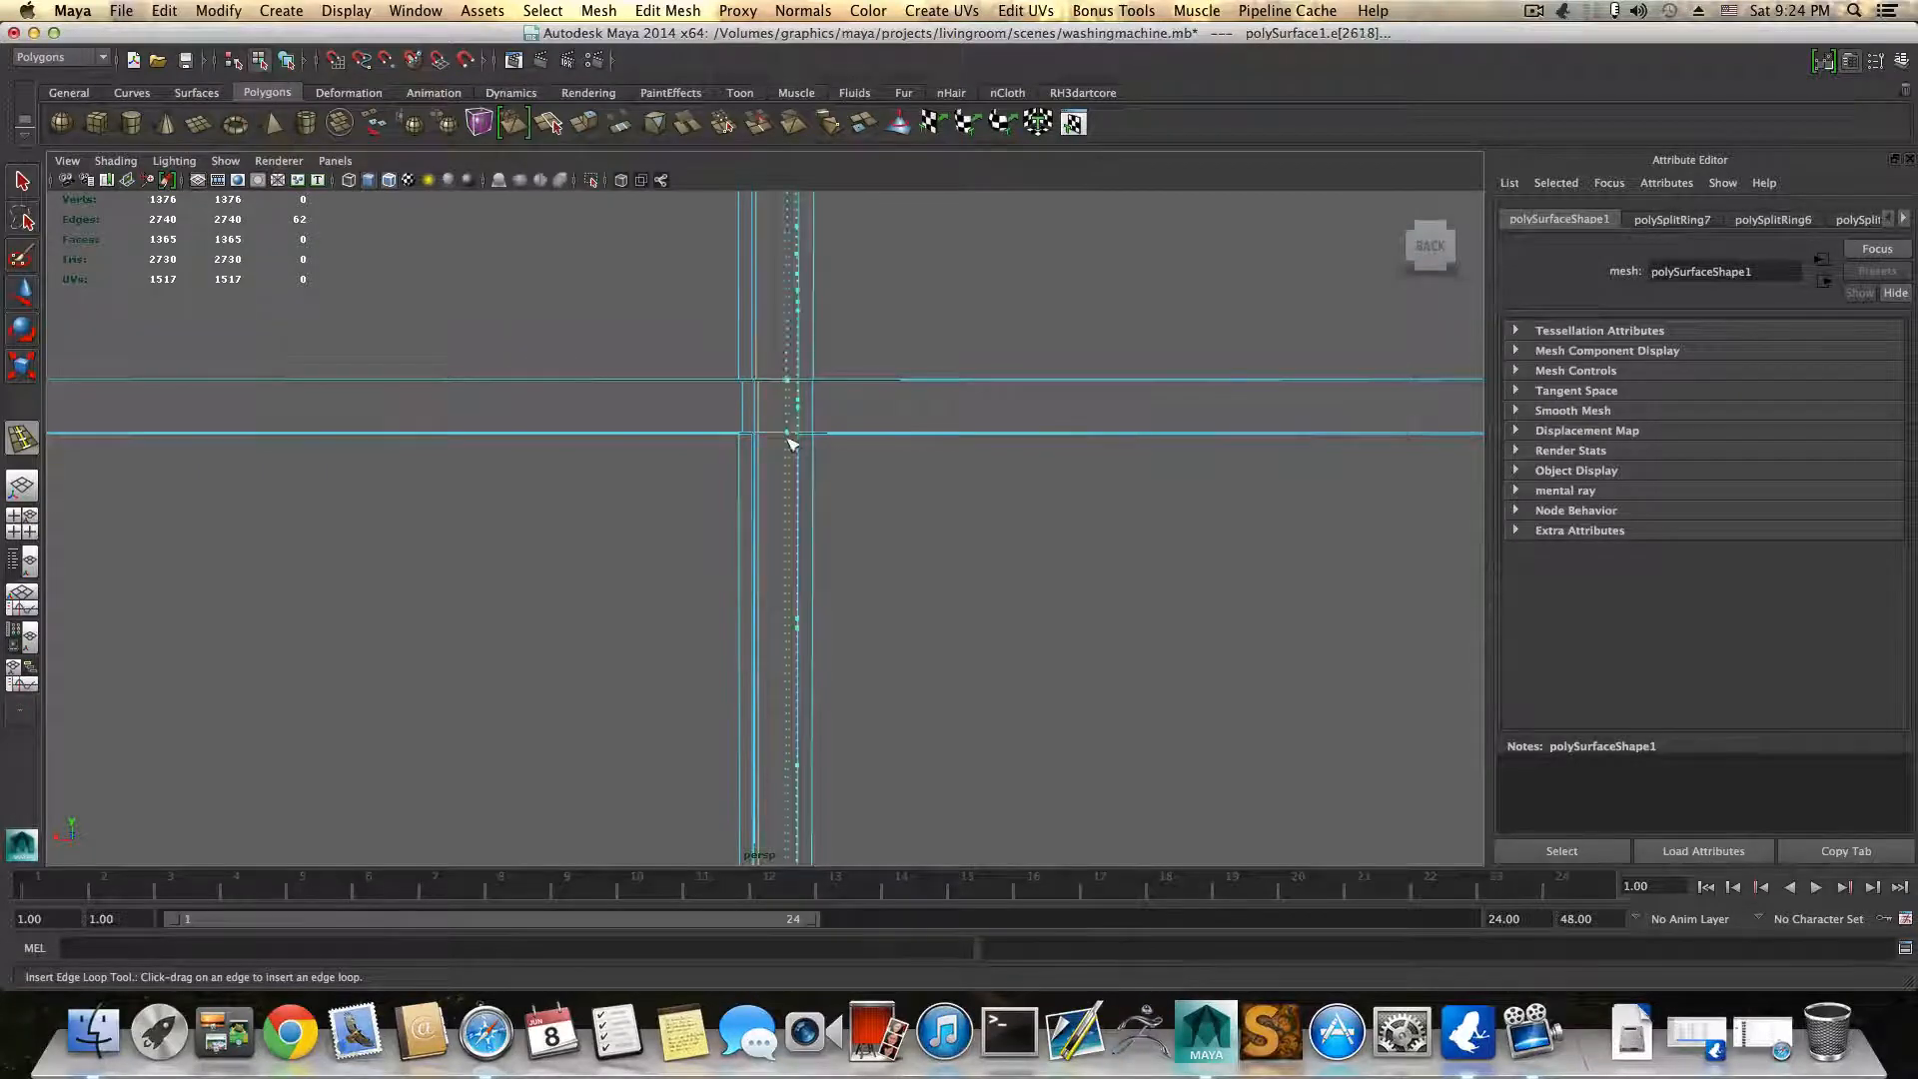
click(796, 439)
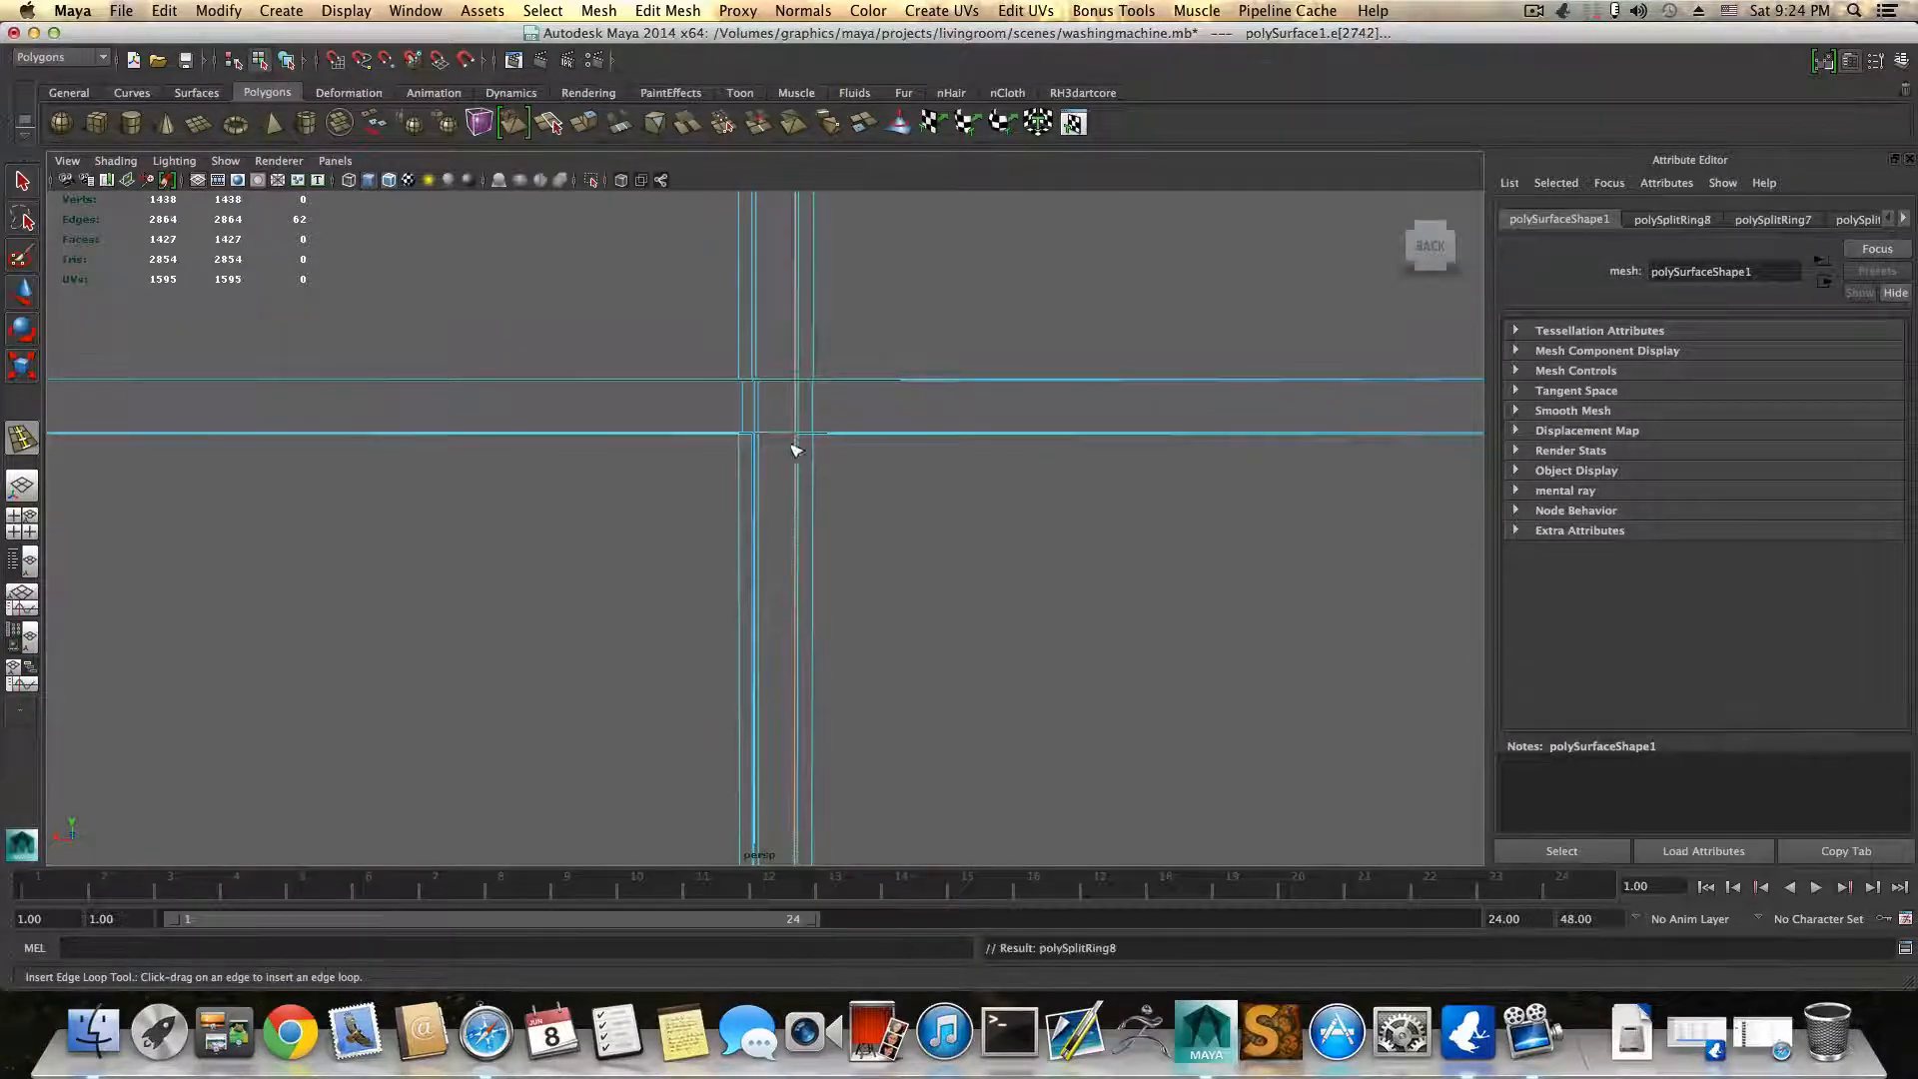
Step: Preview the body in smooth display, examine the seam corners, and return to unsmoothed display
scroll(789, 448, down, 5)
alt+drag(772, 475, 812, 479)
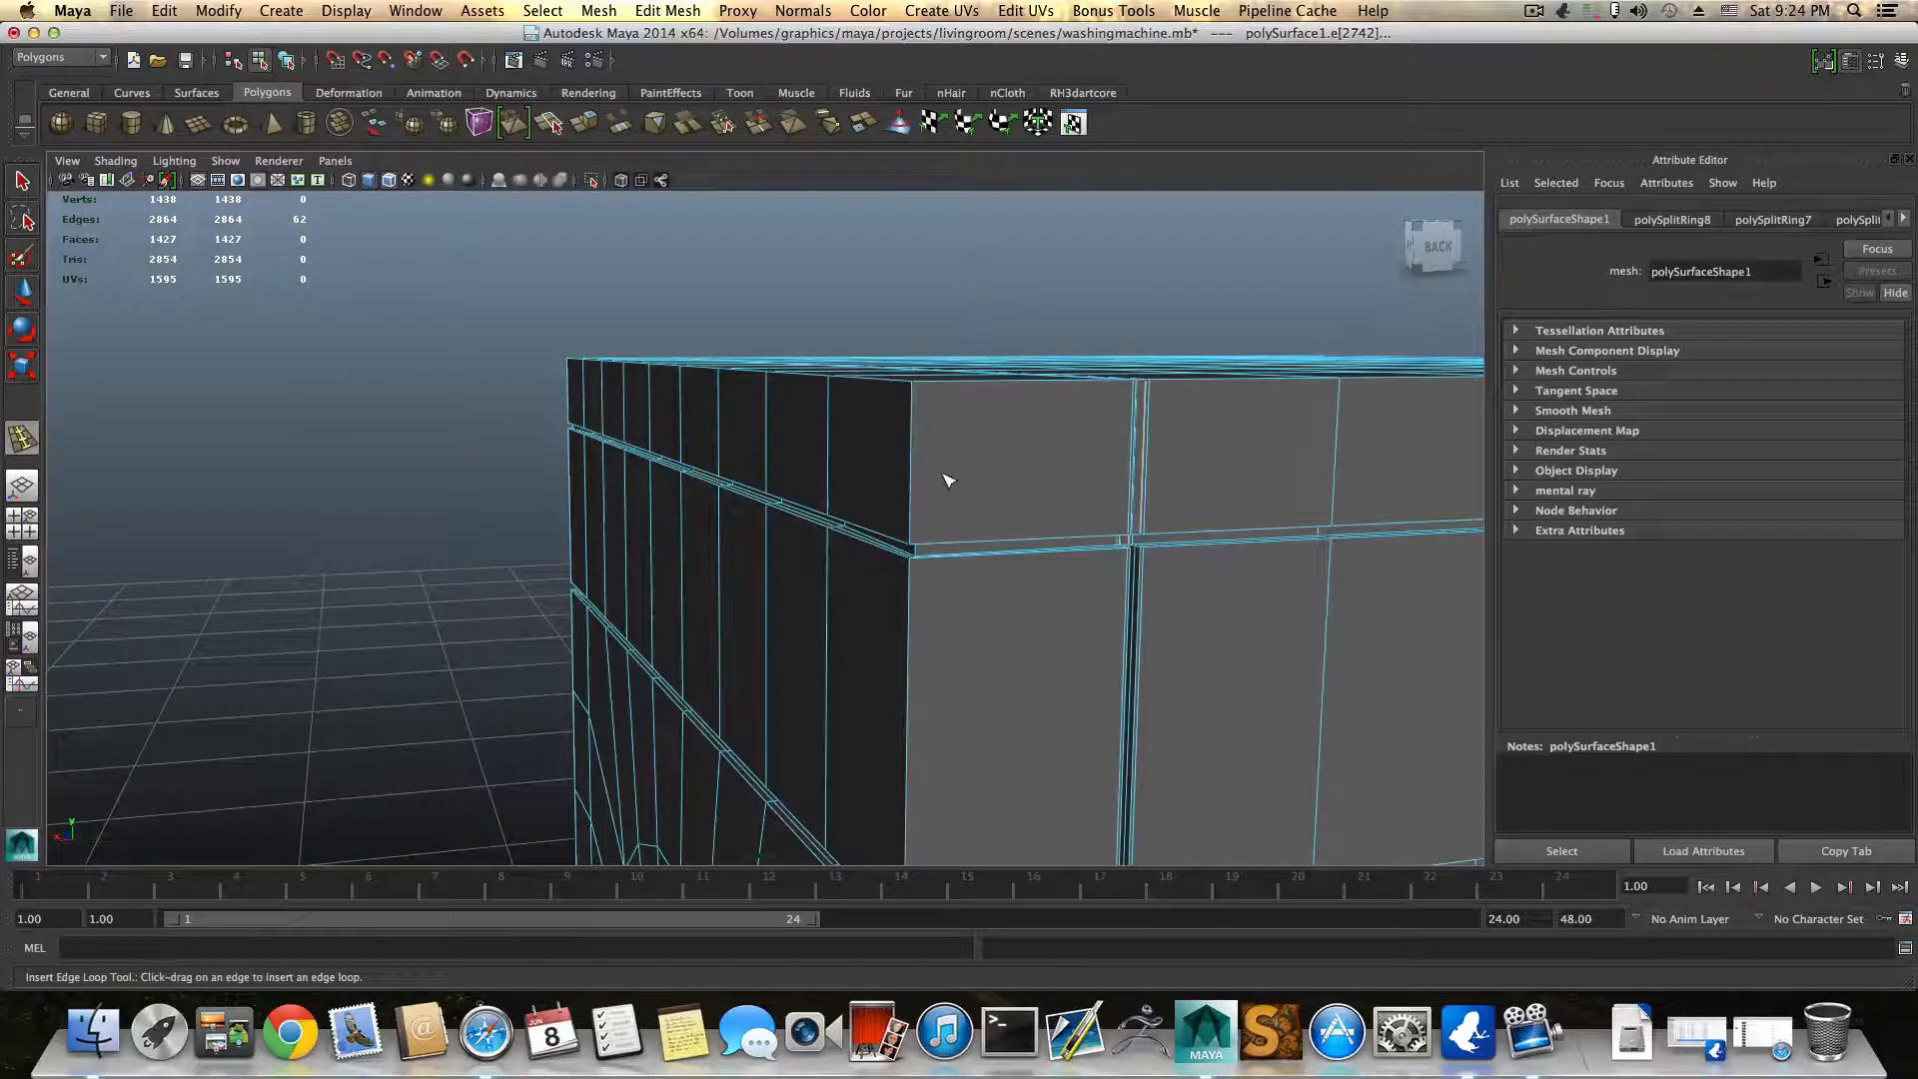
key(3)
scroll(1098, 615, down, 4)
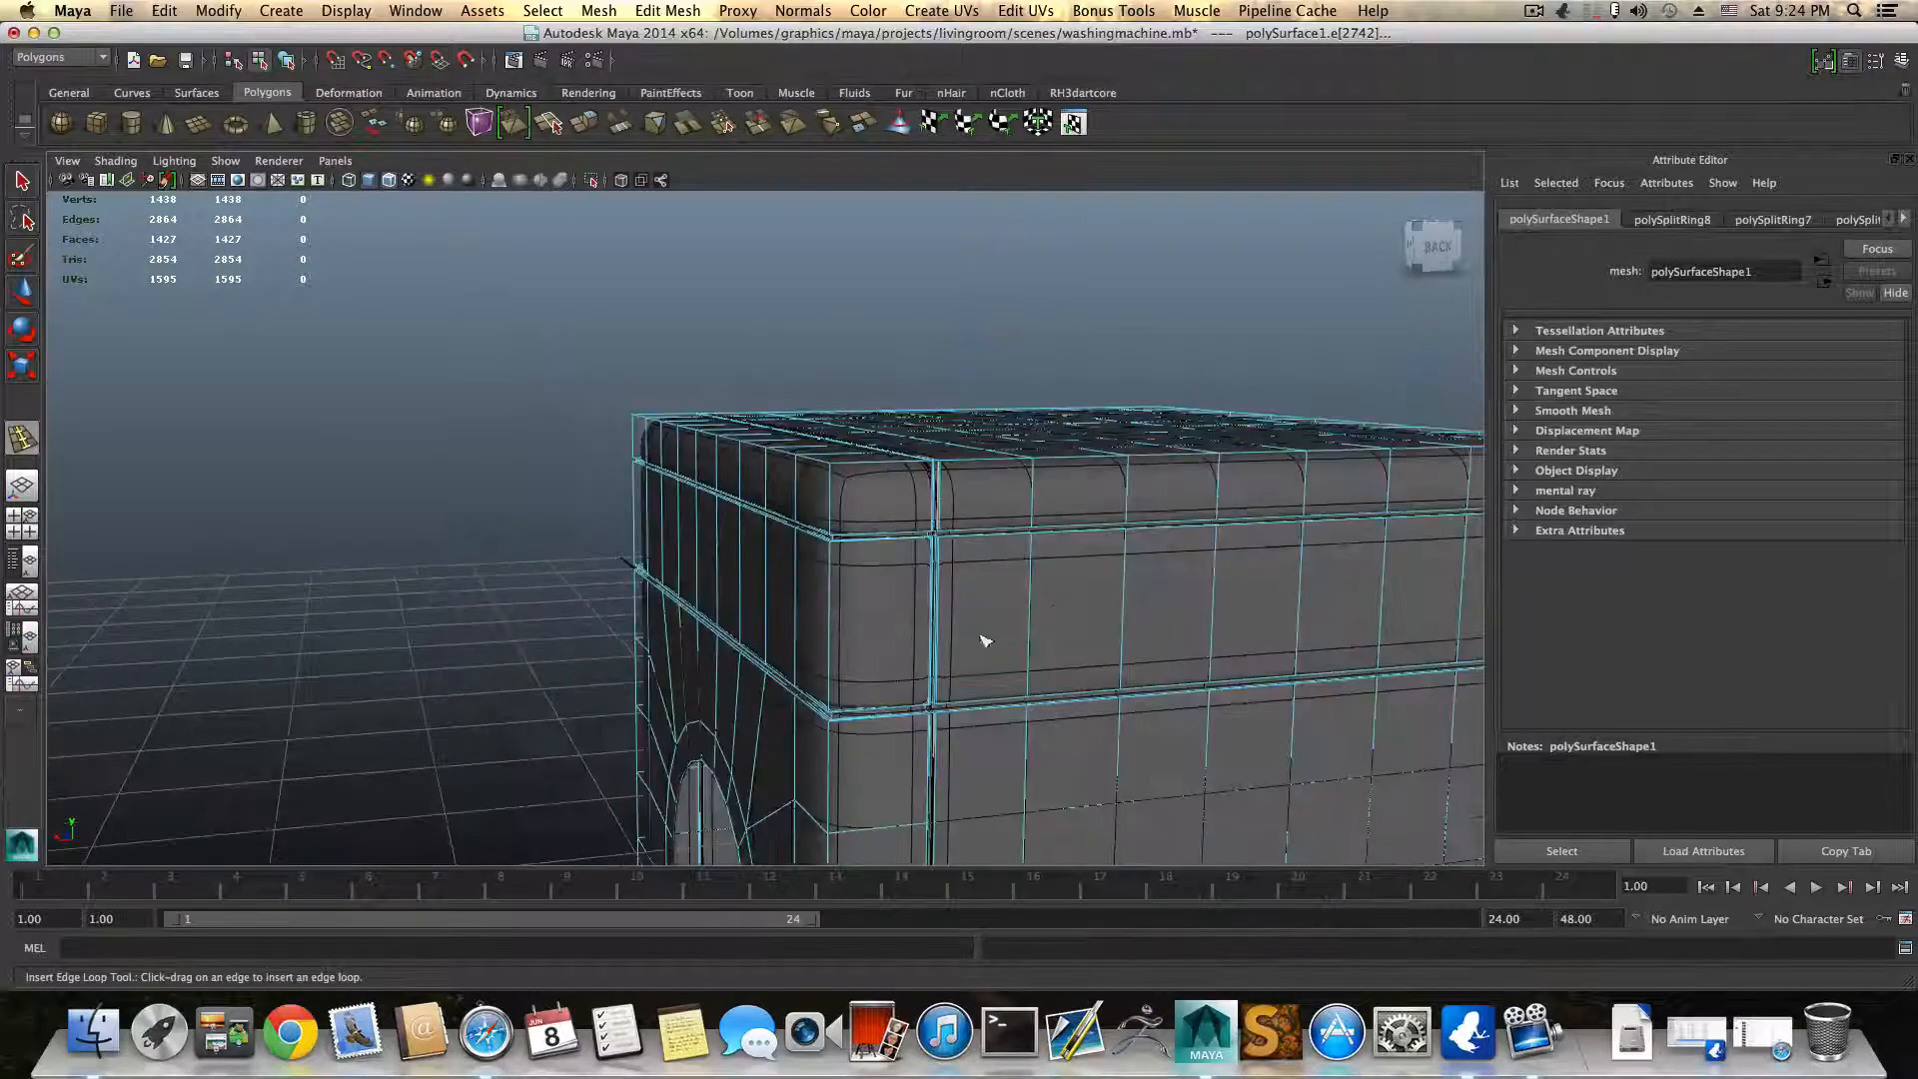
alt+drag(980, 639, 932, 603)
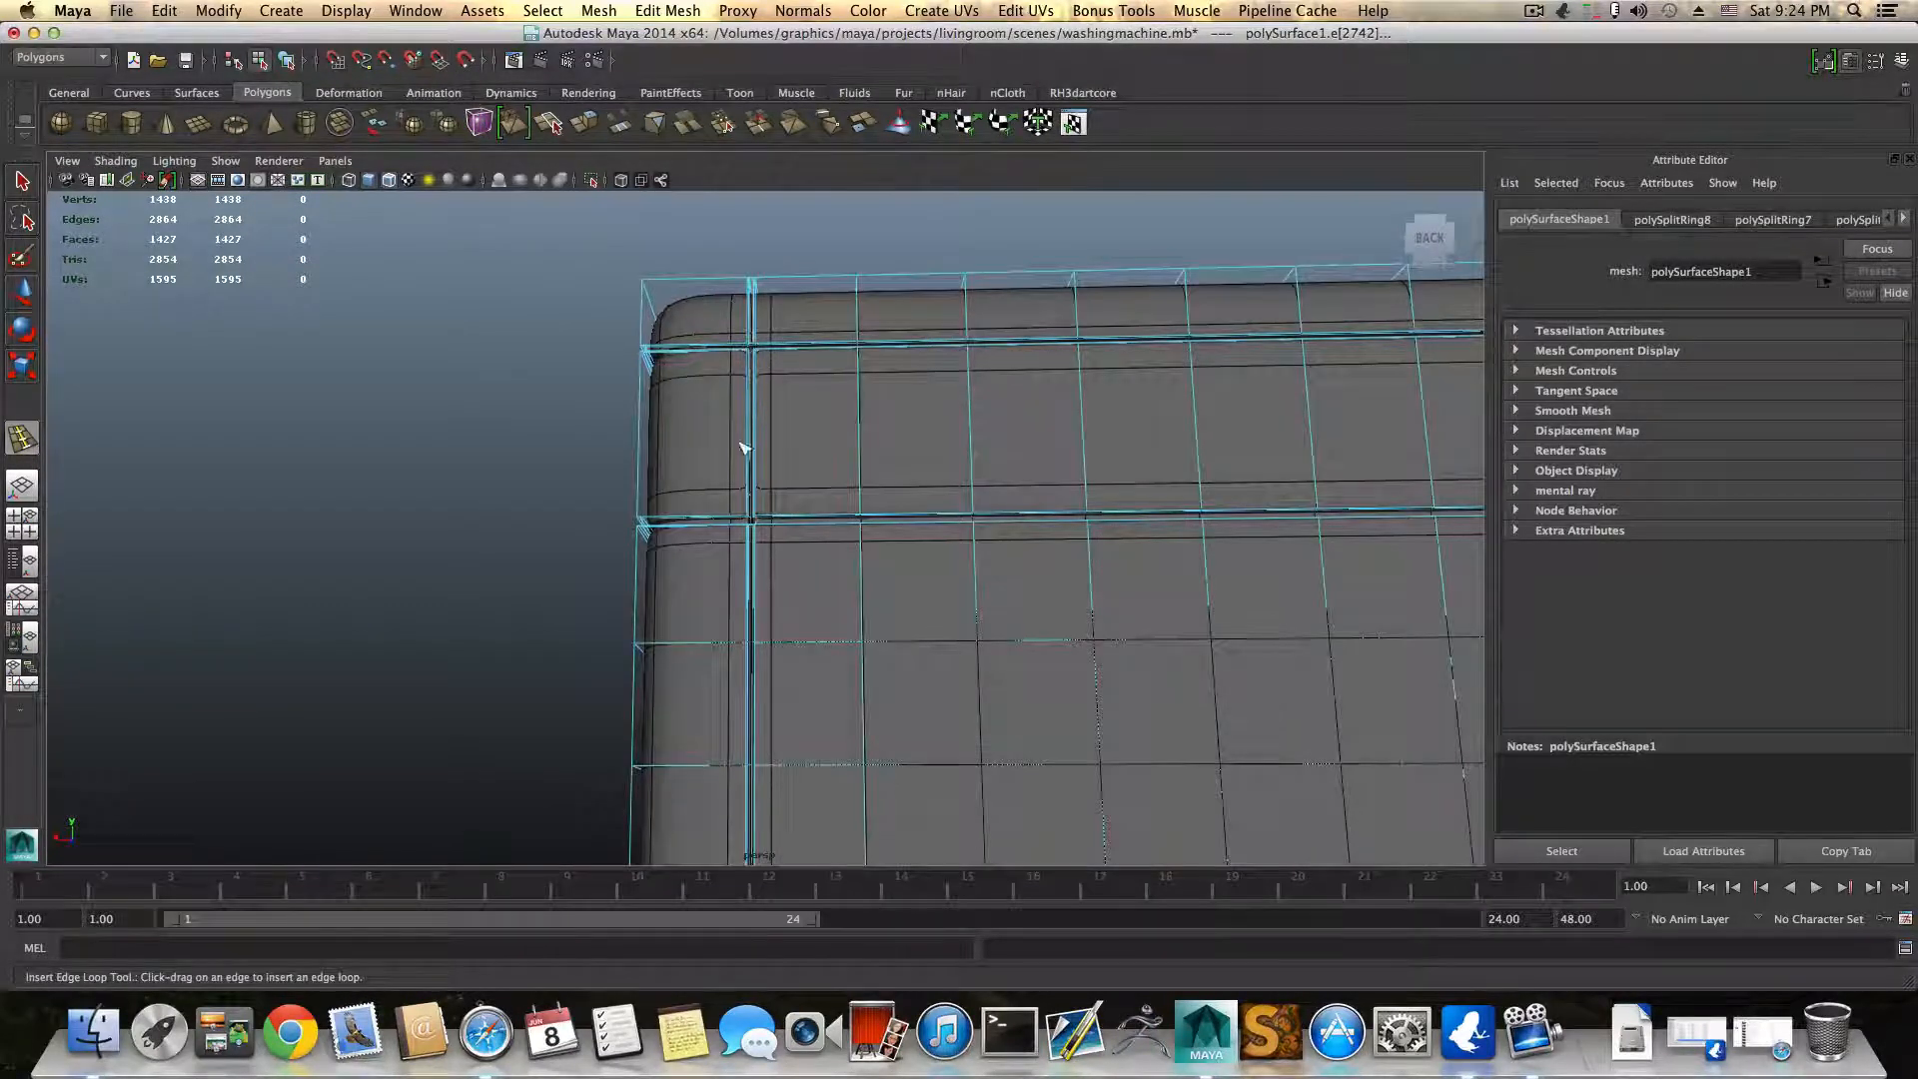
scroll(762, 501, down, 3)
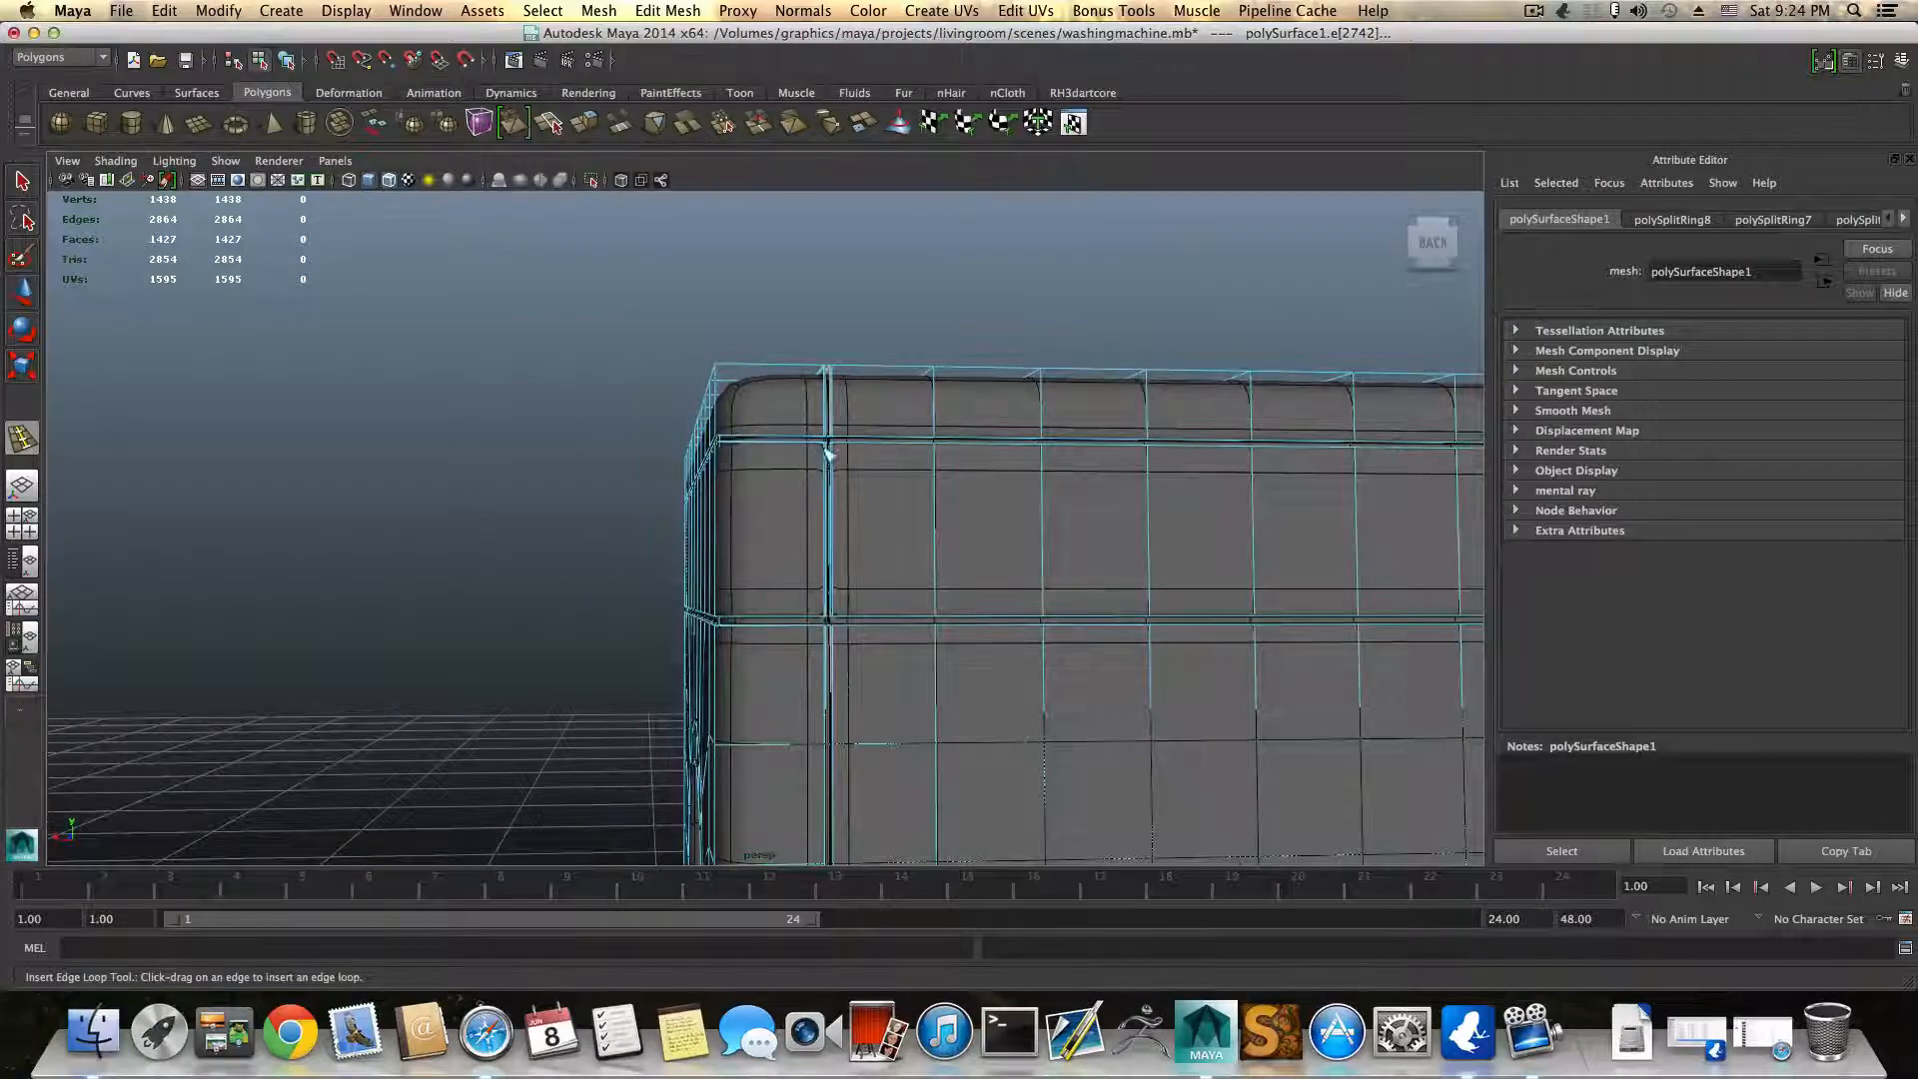
alt+drag(837, 529, 885, 604)
key(1)
Step: Insert horizontal edge loops close above and below the body's two upper recessed seams
alt+right_drag(885, 604, 939, 639)
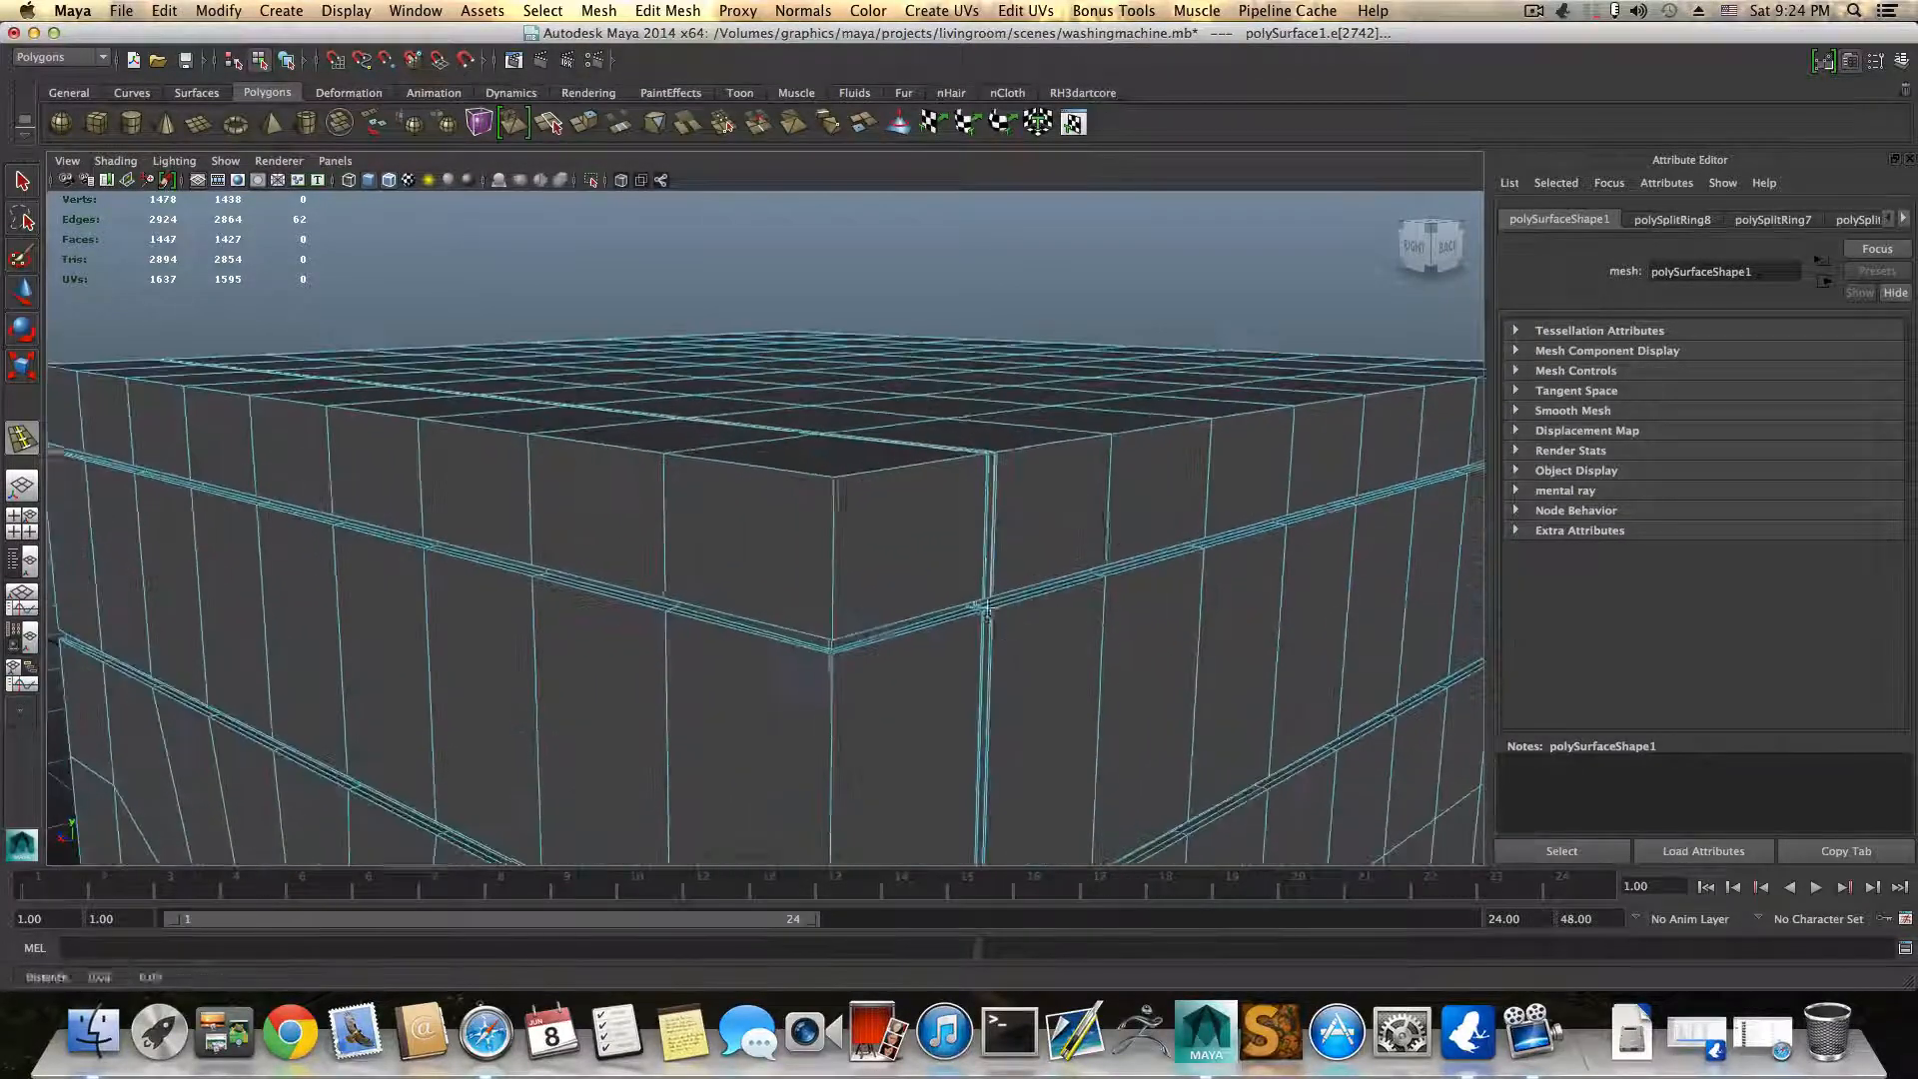
alt+middle_drag(939, 639, 924, 572)
drag(822, 542, 818, 581)
alt+middle_drag(823, 633, 799, 403)
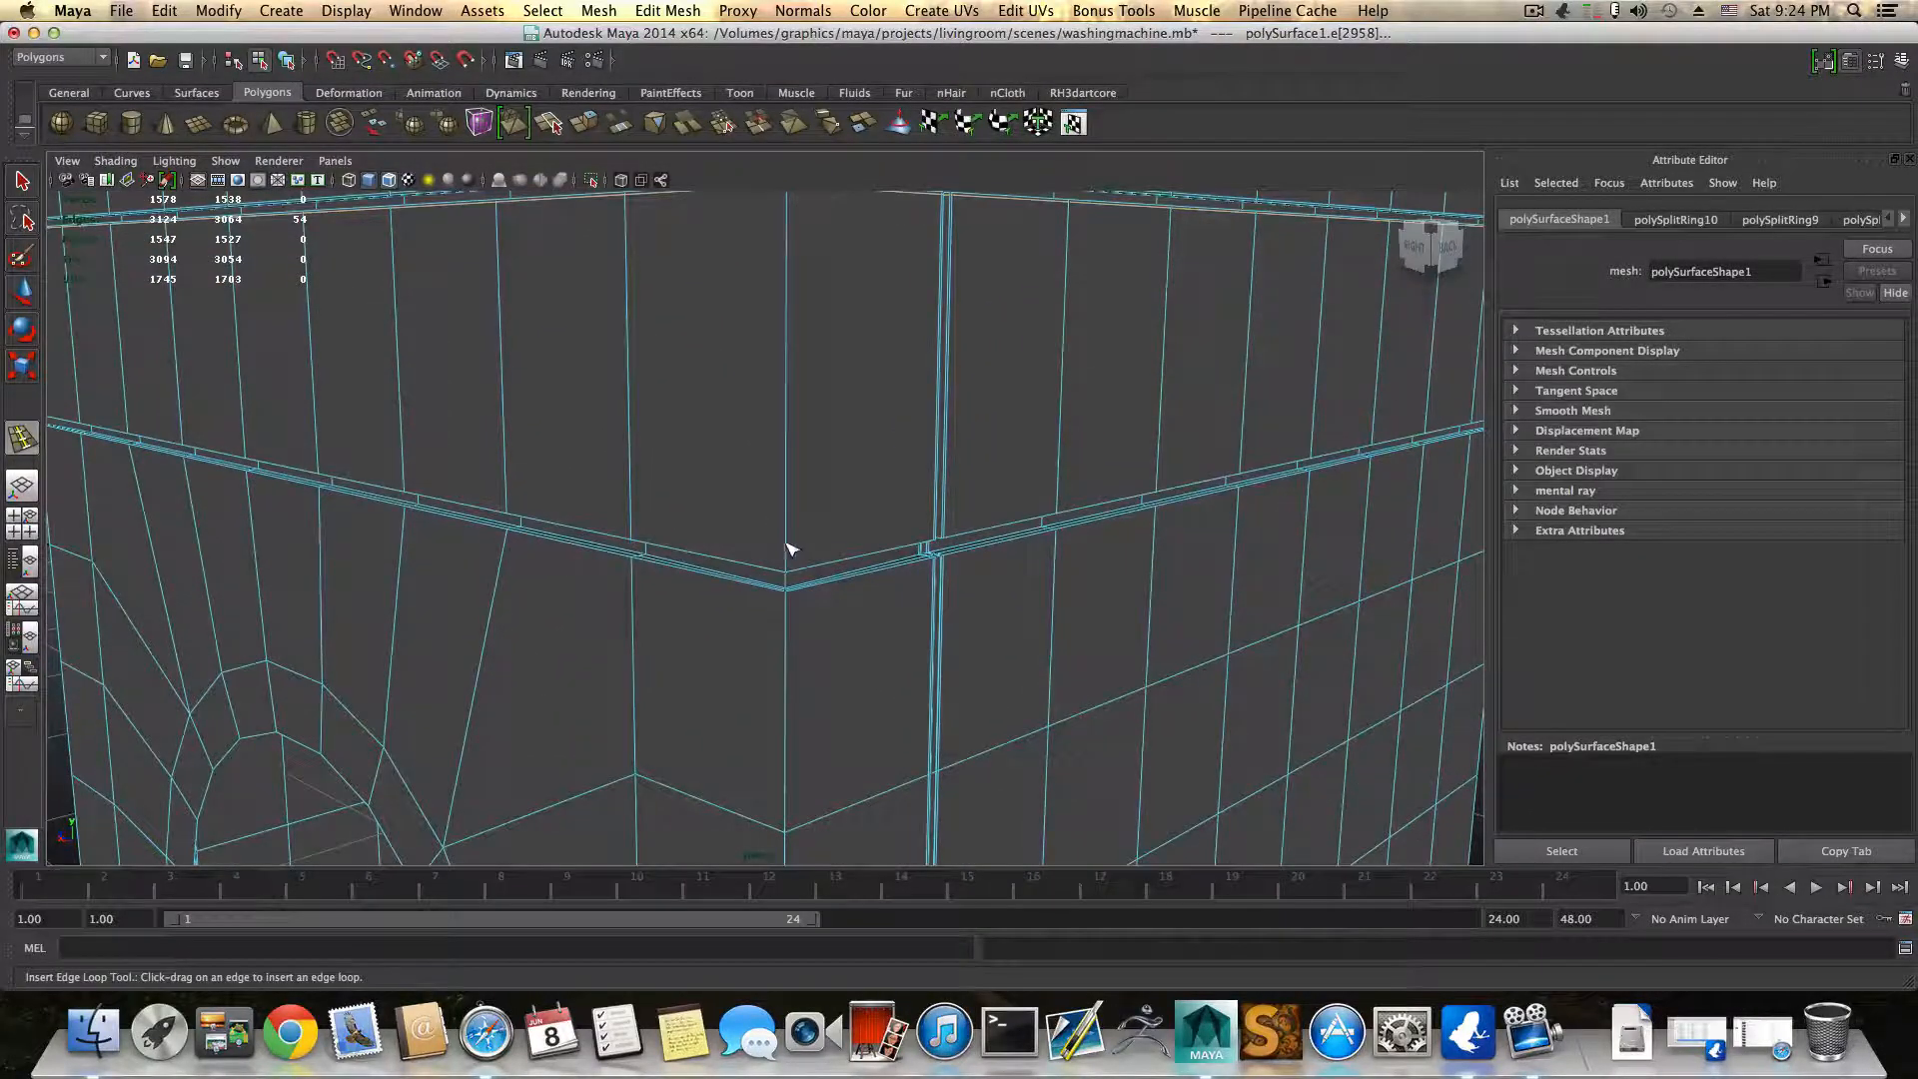
drag(789, 548, 791, 590)
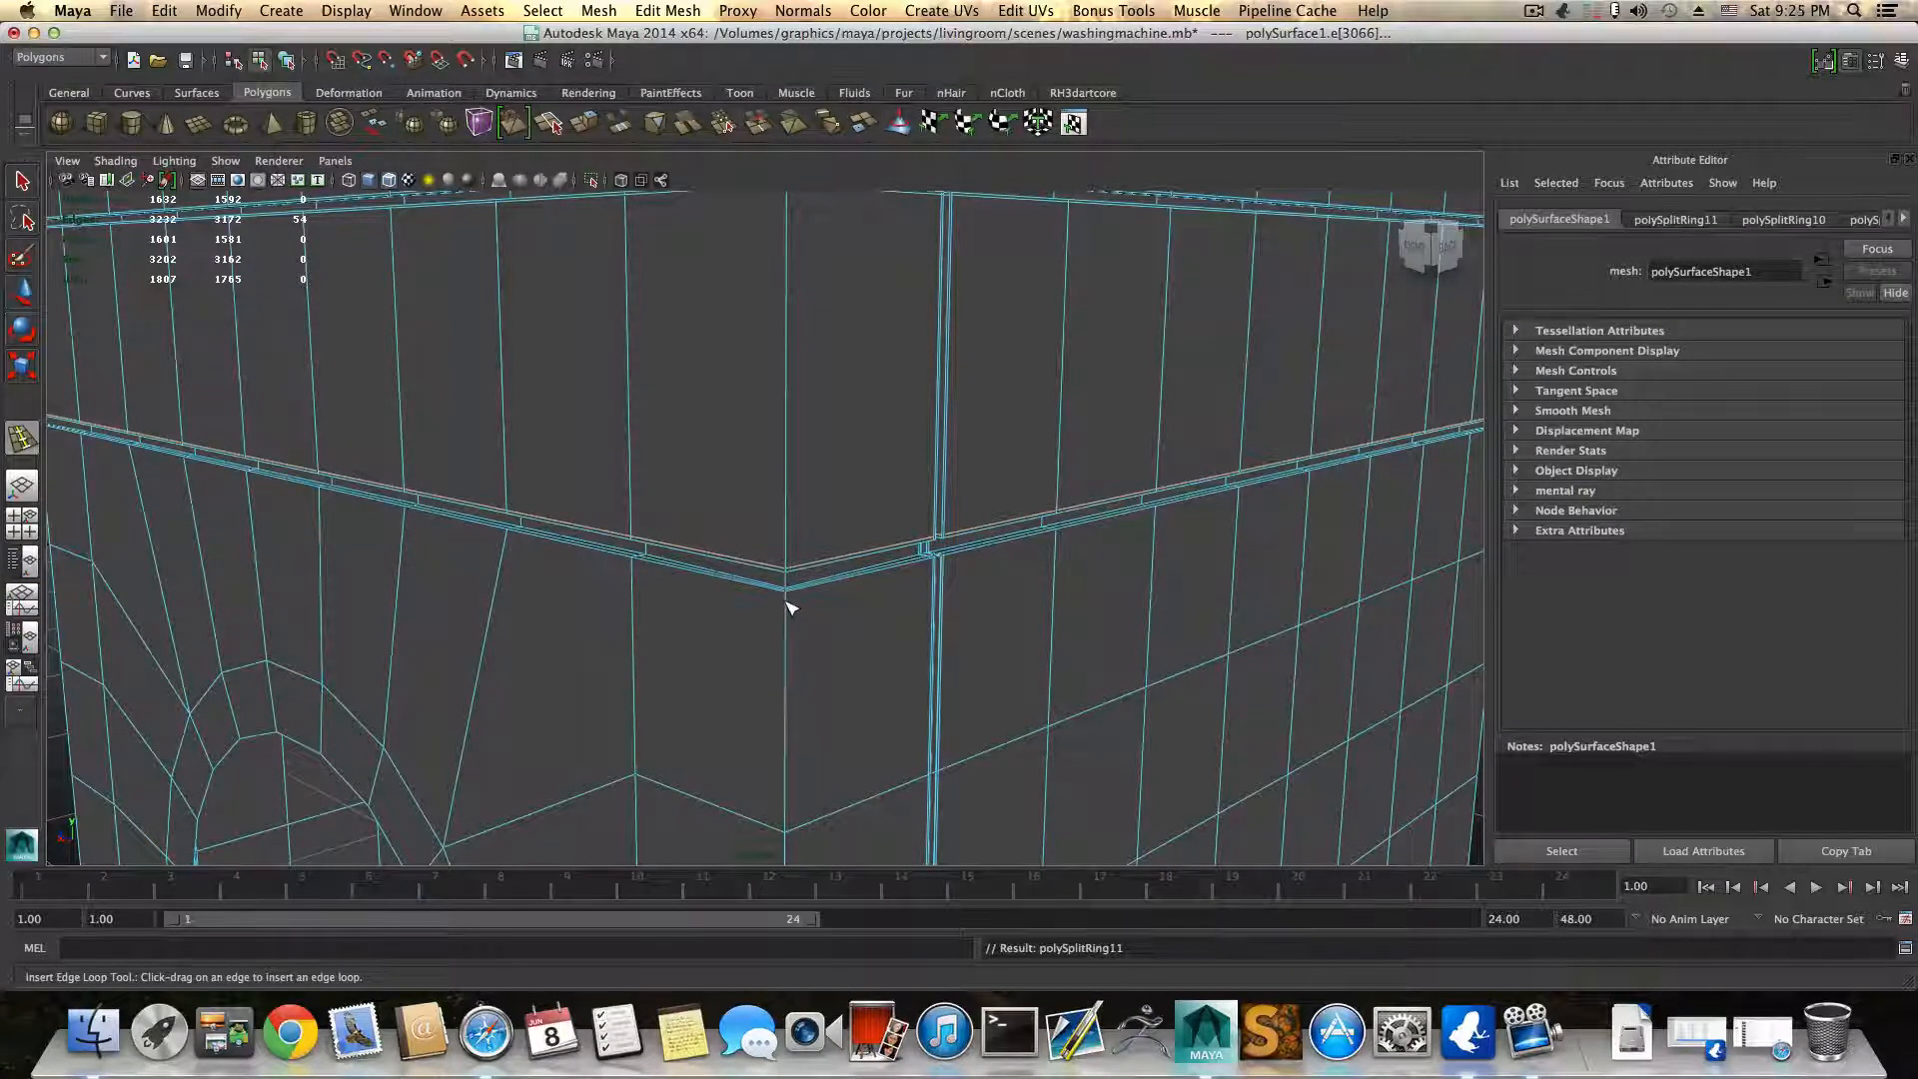
drag(786, 597, 787, 593)
Step: Insert horizontal edge loops close above and below the lowest recessed seam, plus supporting loops inside its groove
alt+middle_drag(761, 699, 747, 339)
alt+middle_drag(814, 590, 758, 291)
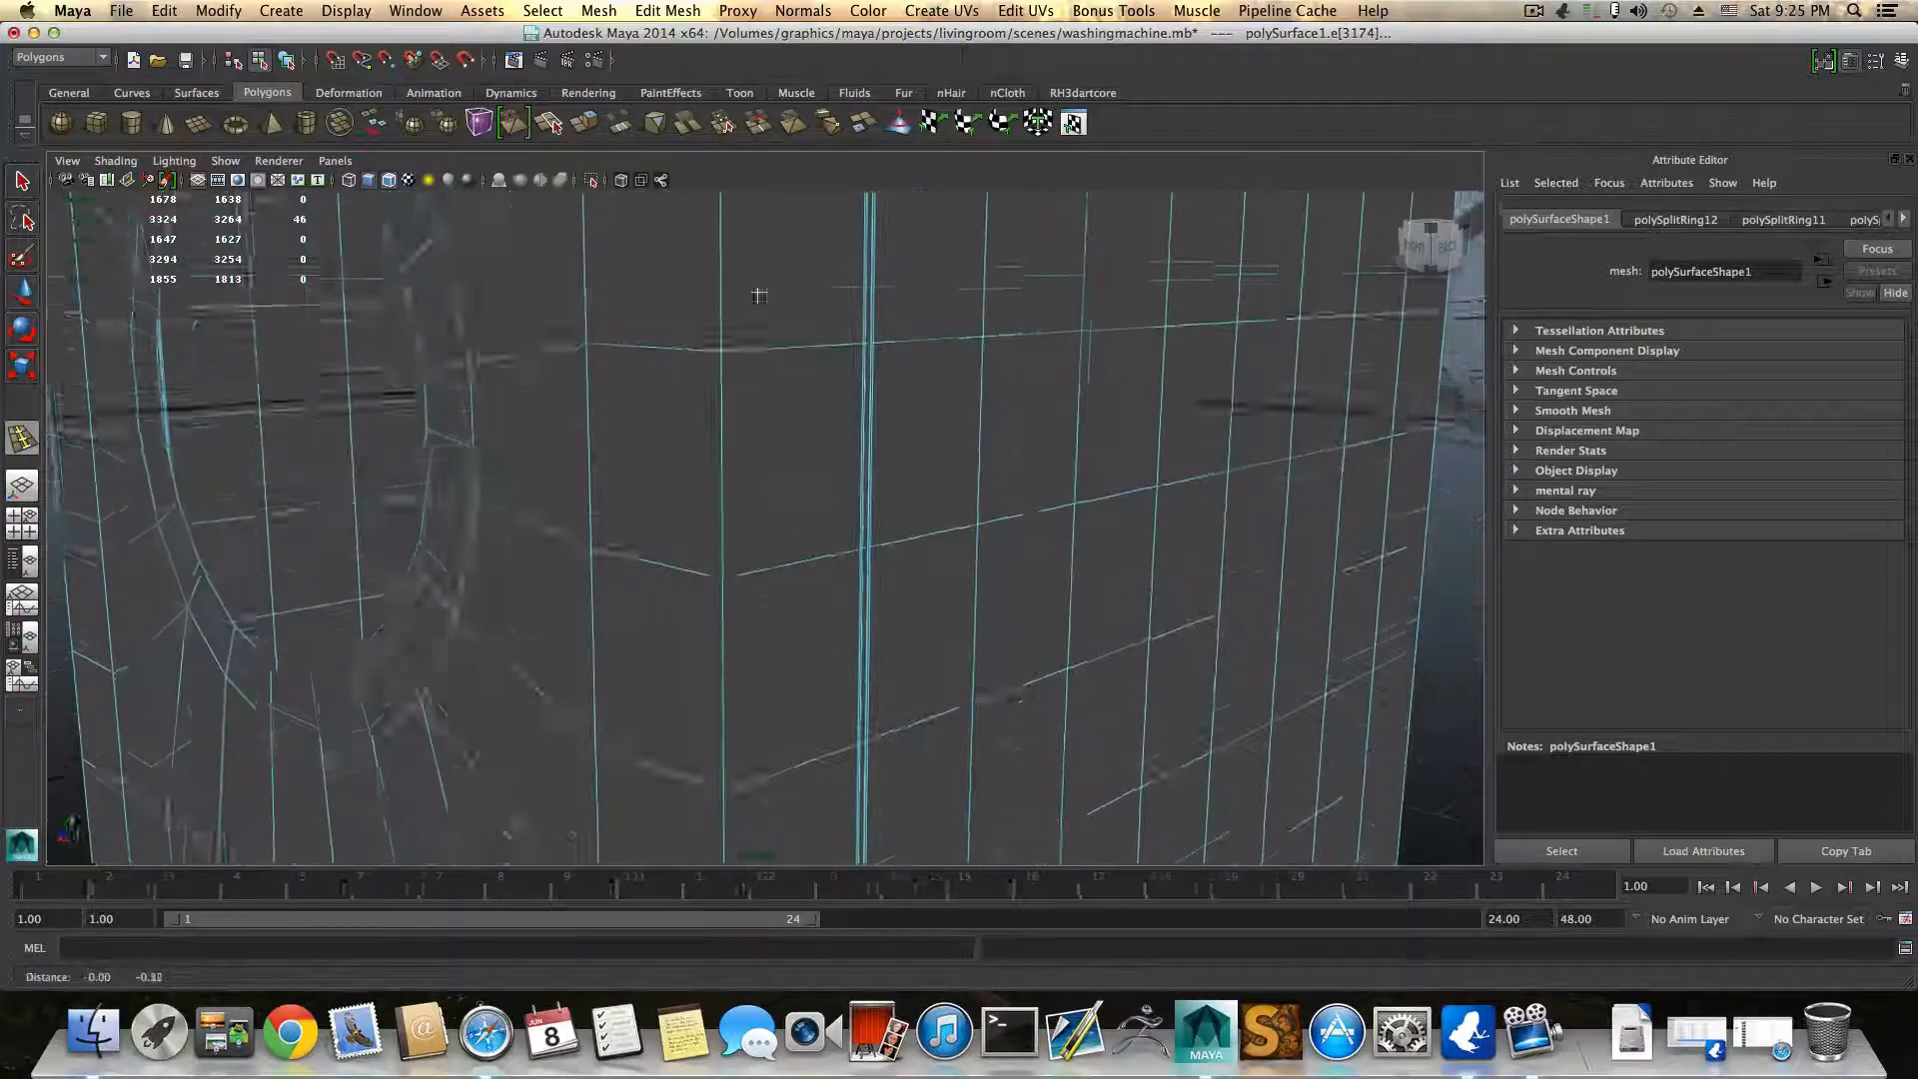
mouse_move(665, 744)
alt+middle_down()
mouse_move(676, 343)
mouse_move(780, 356)
mouse_move(745, 467)
mouse_move(838, 488)
mouse_move(843, 539)
alt+middle_up()
drag(718, 442, 719, 484)
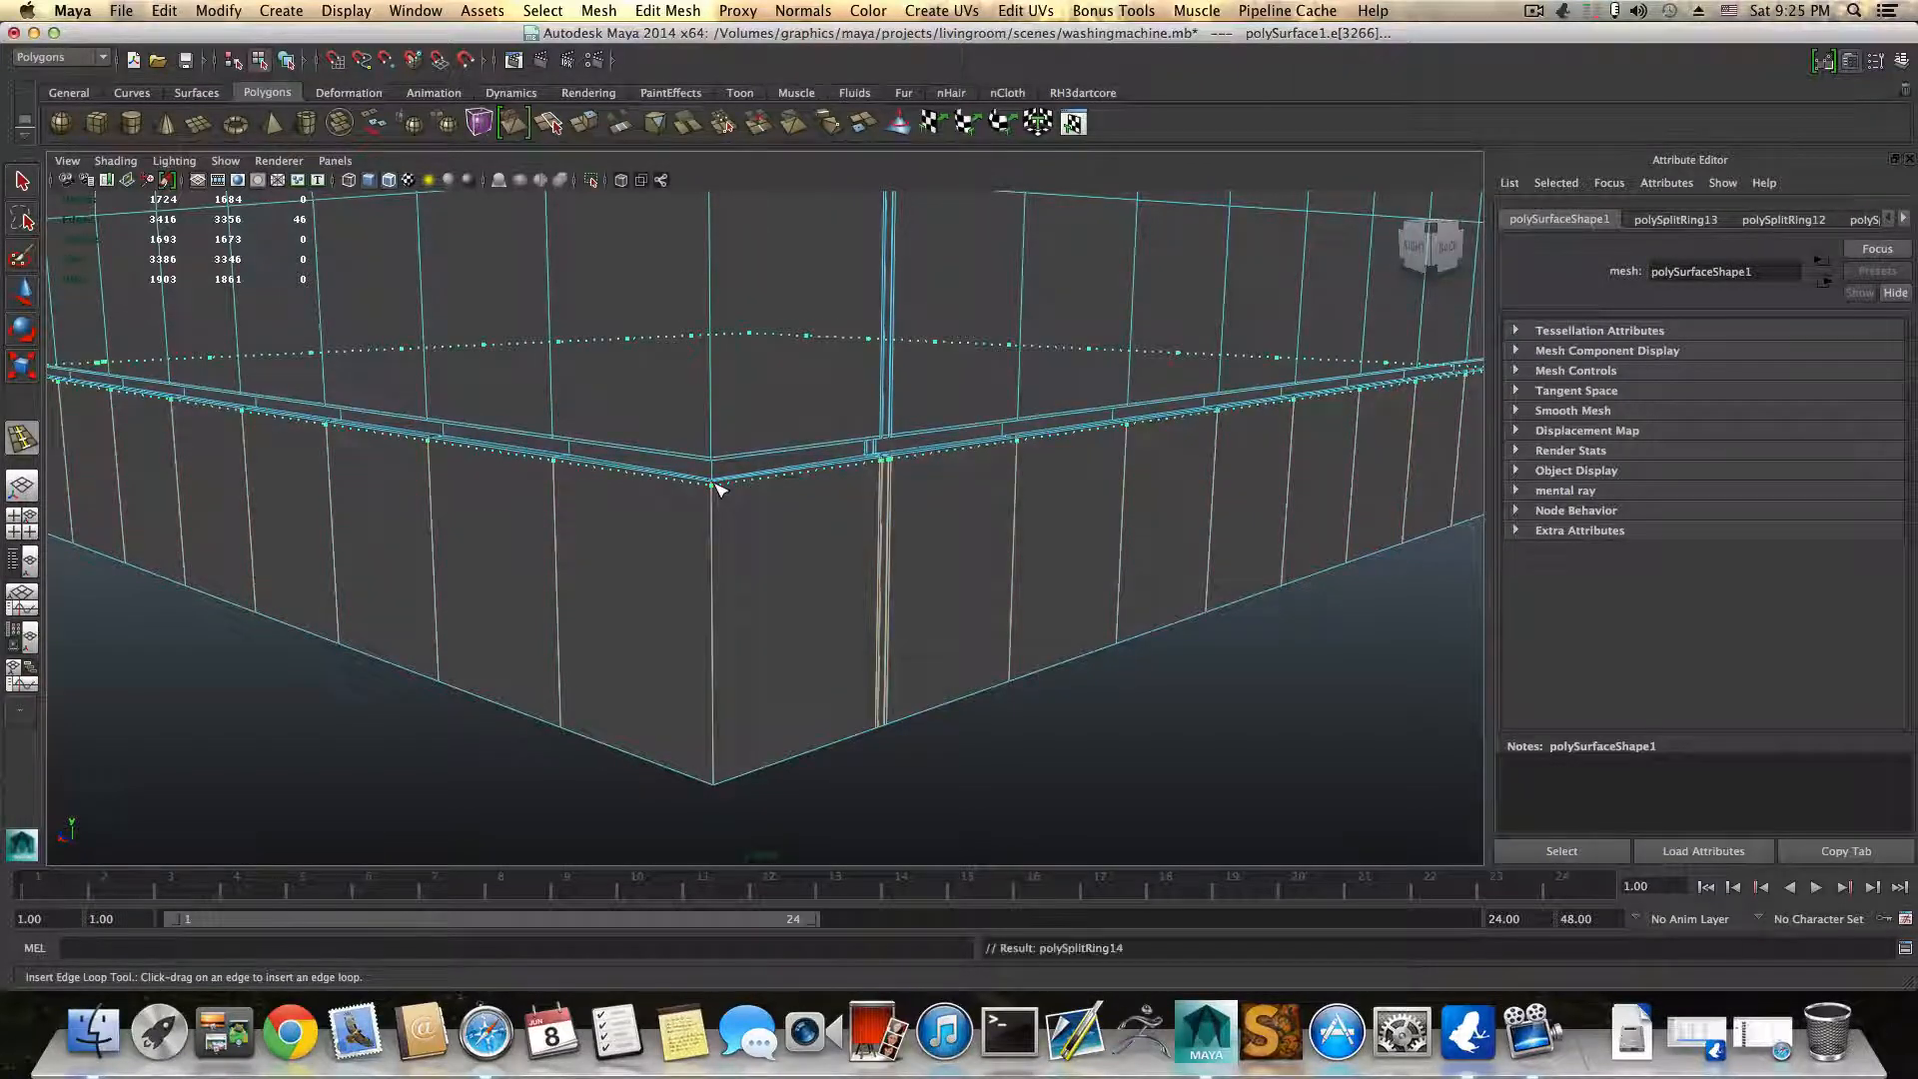
alt+right_drag(719, 484, 1244, 521)
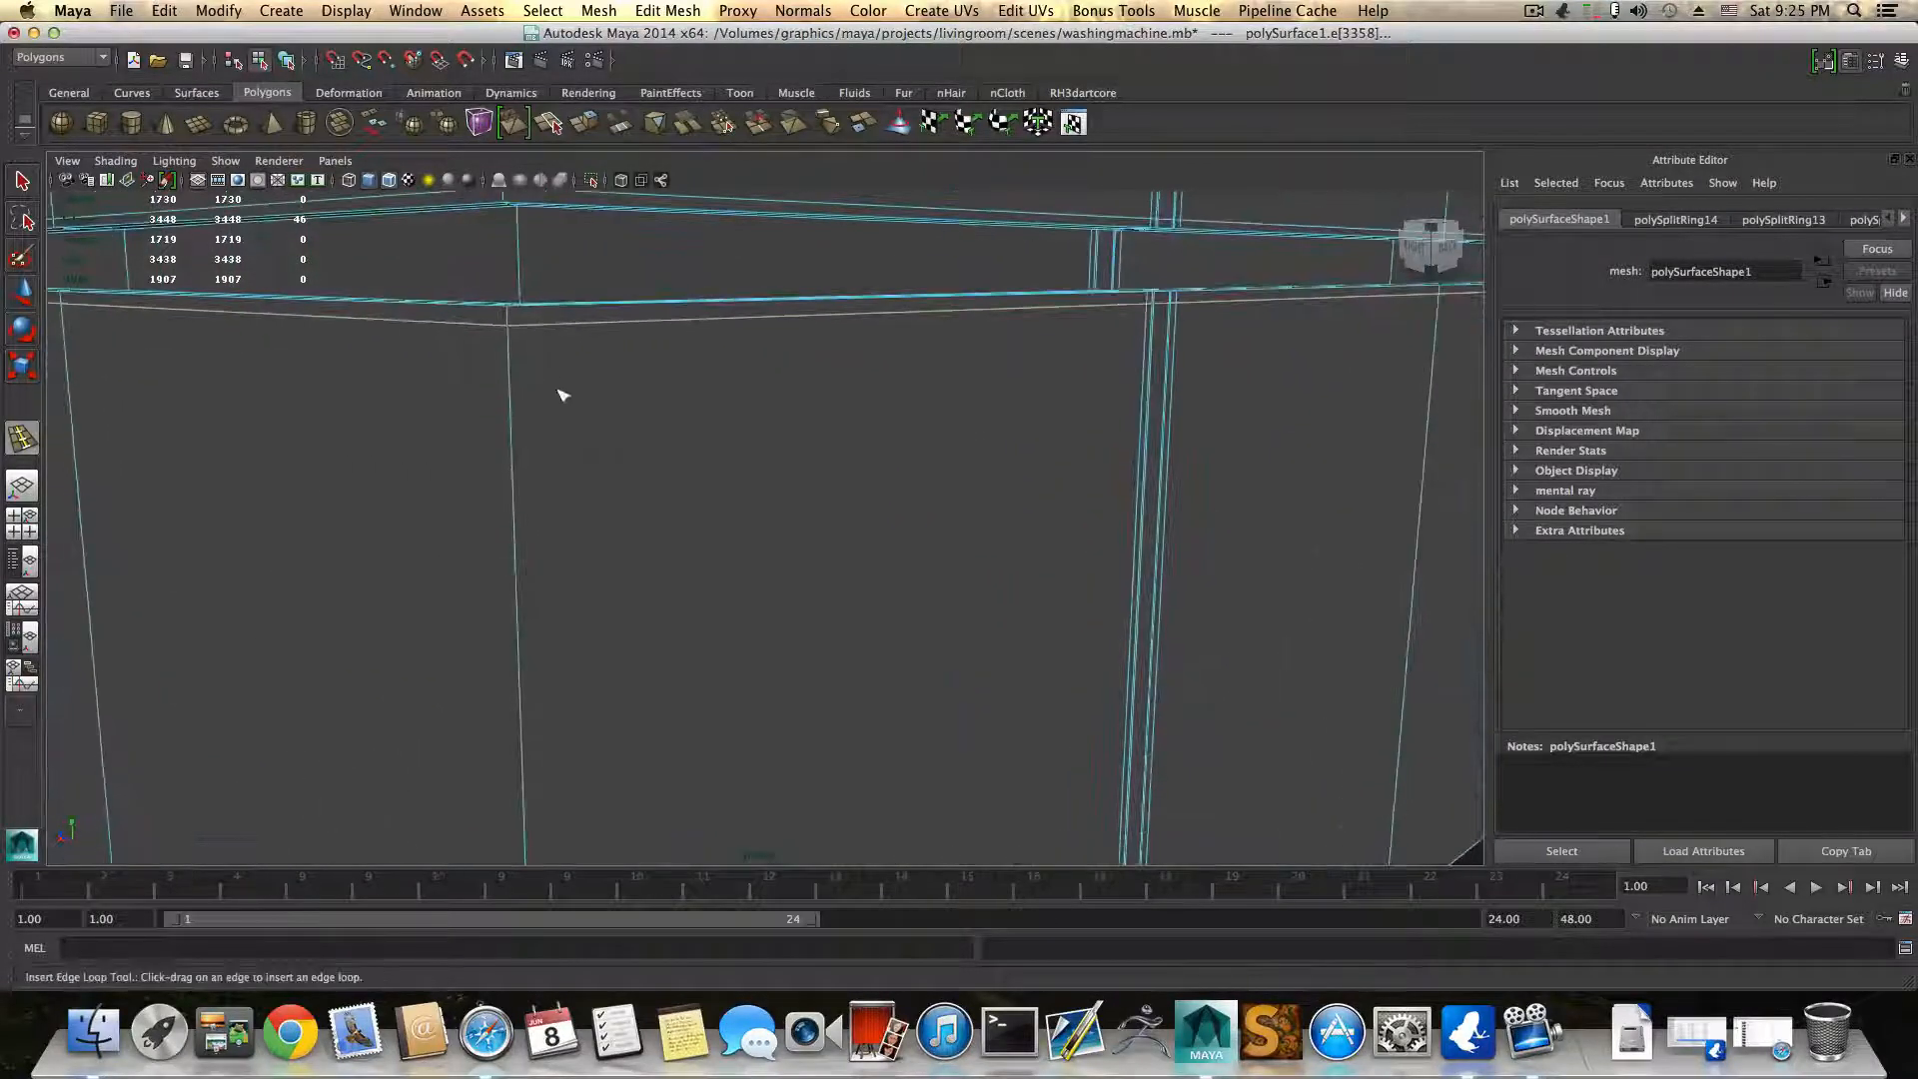
alt+middle_drag(532, 291, 562, 340)
drag(572, 298, 573, 376)
scroll(577, 367, down, 3)
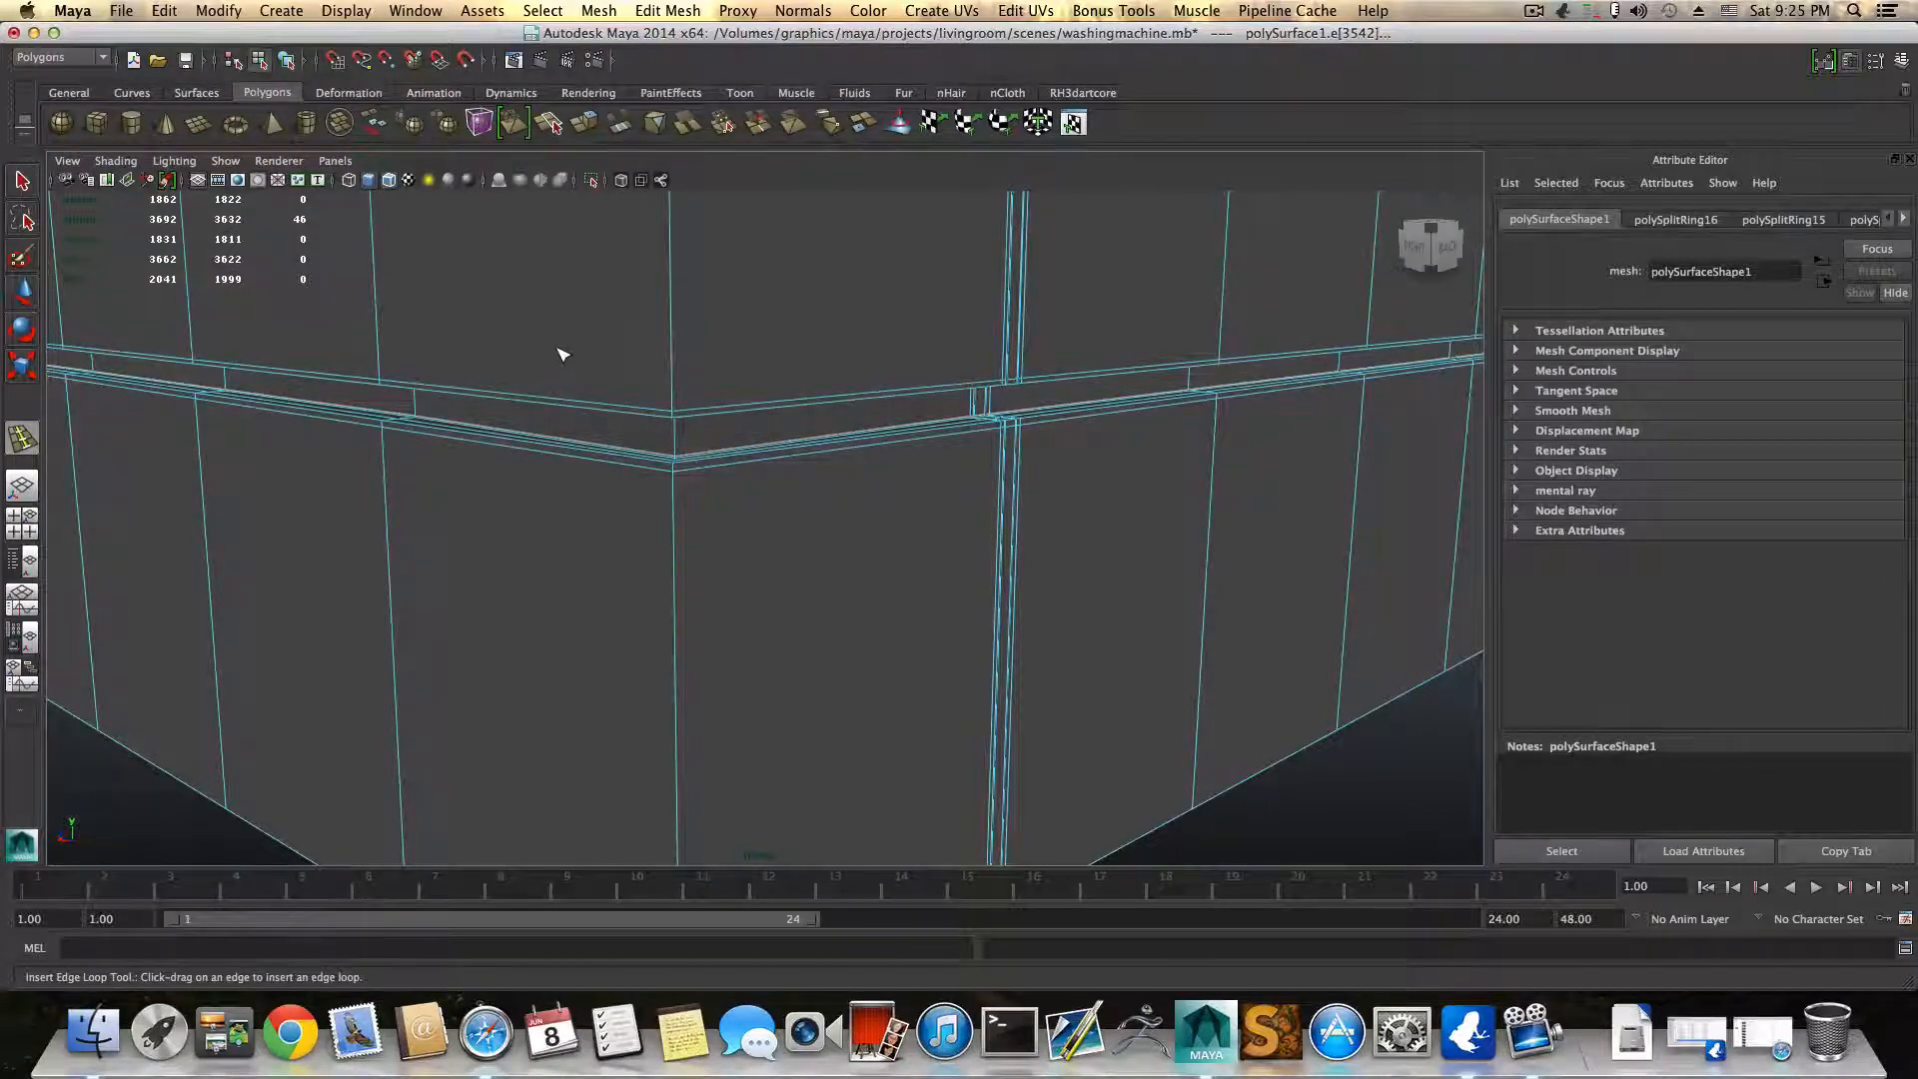
Step: Return to object mode and switch the washing machine body to smooth preview display
scroll(718, 335, down, 10)
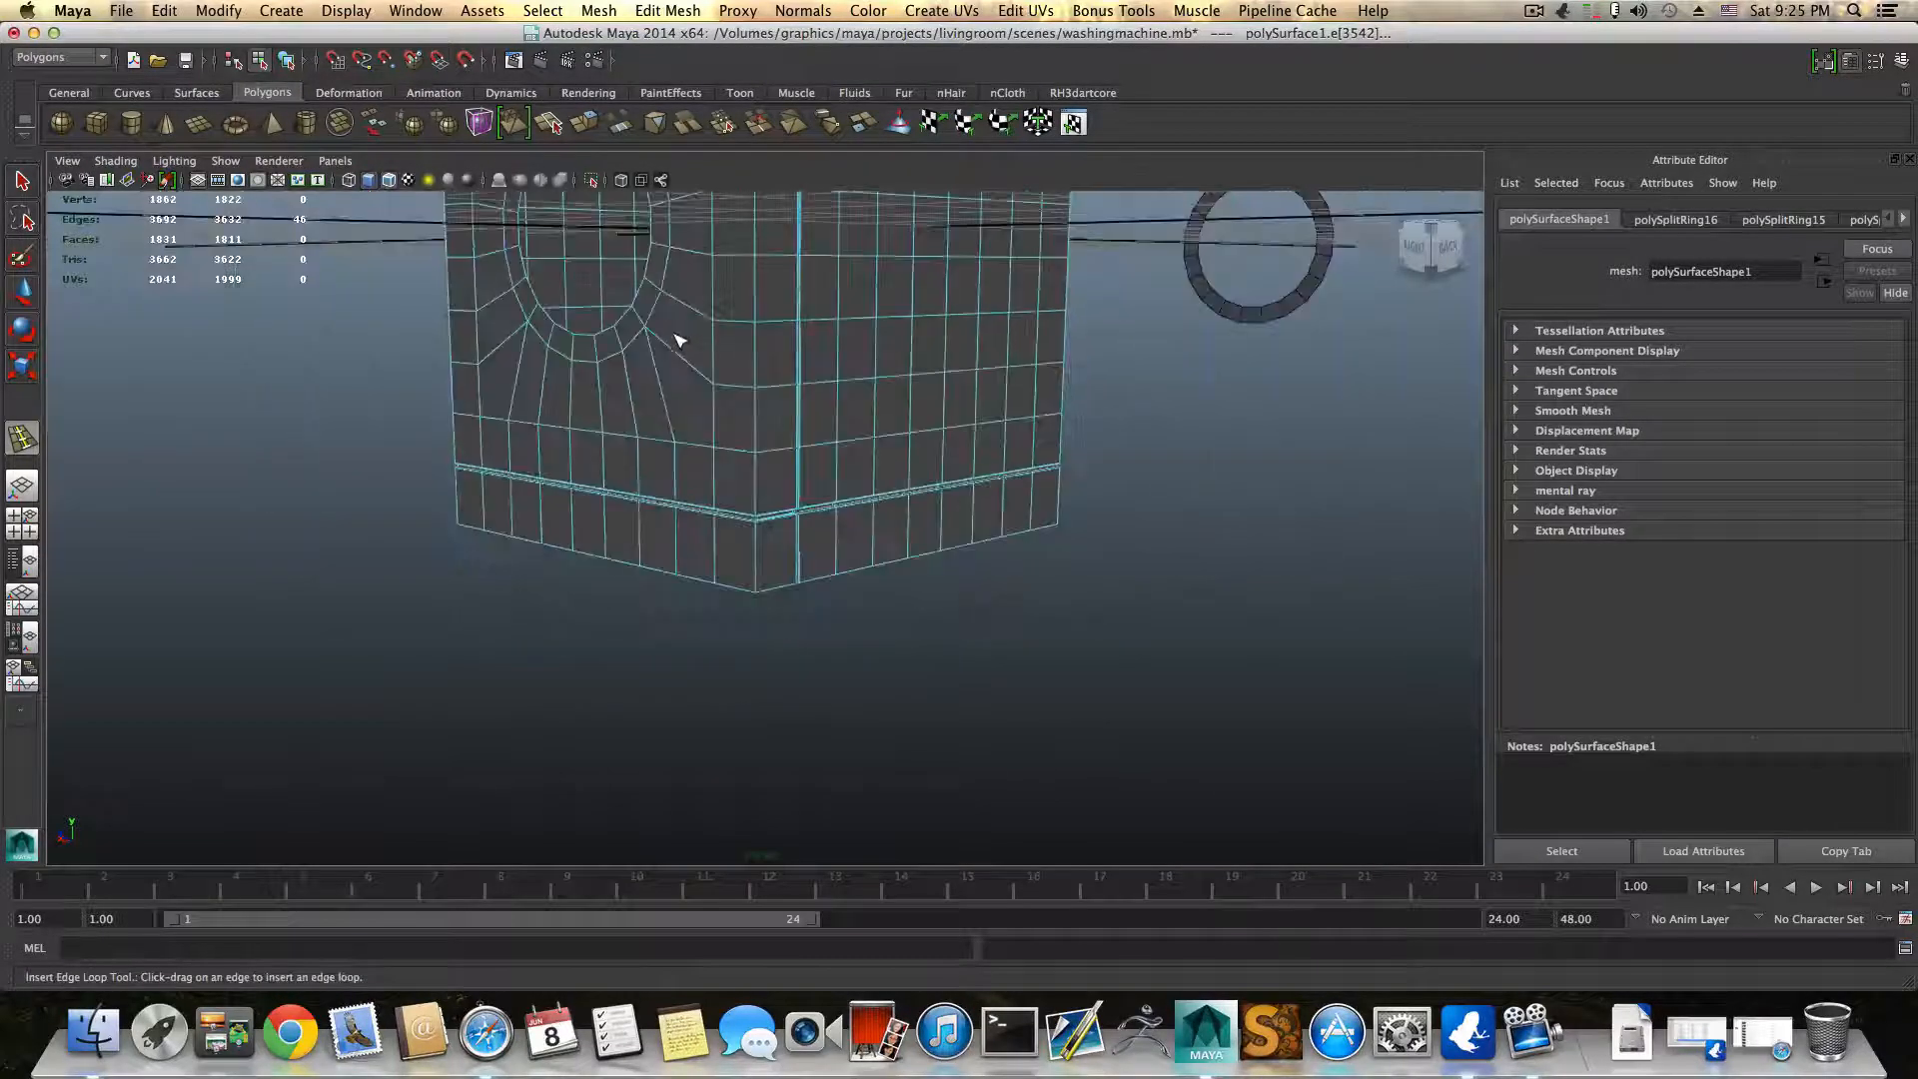
alt+middle_drag(615, 494, 614, 498)
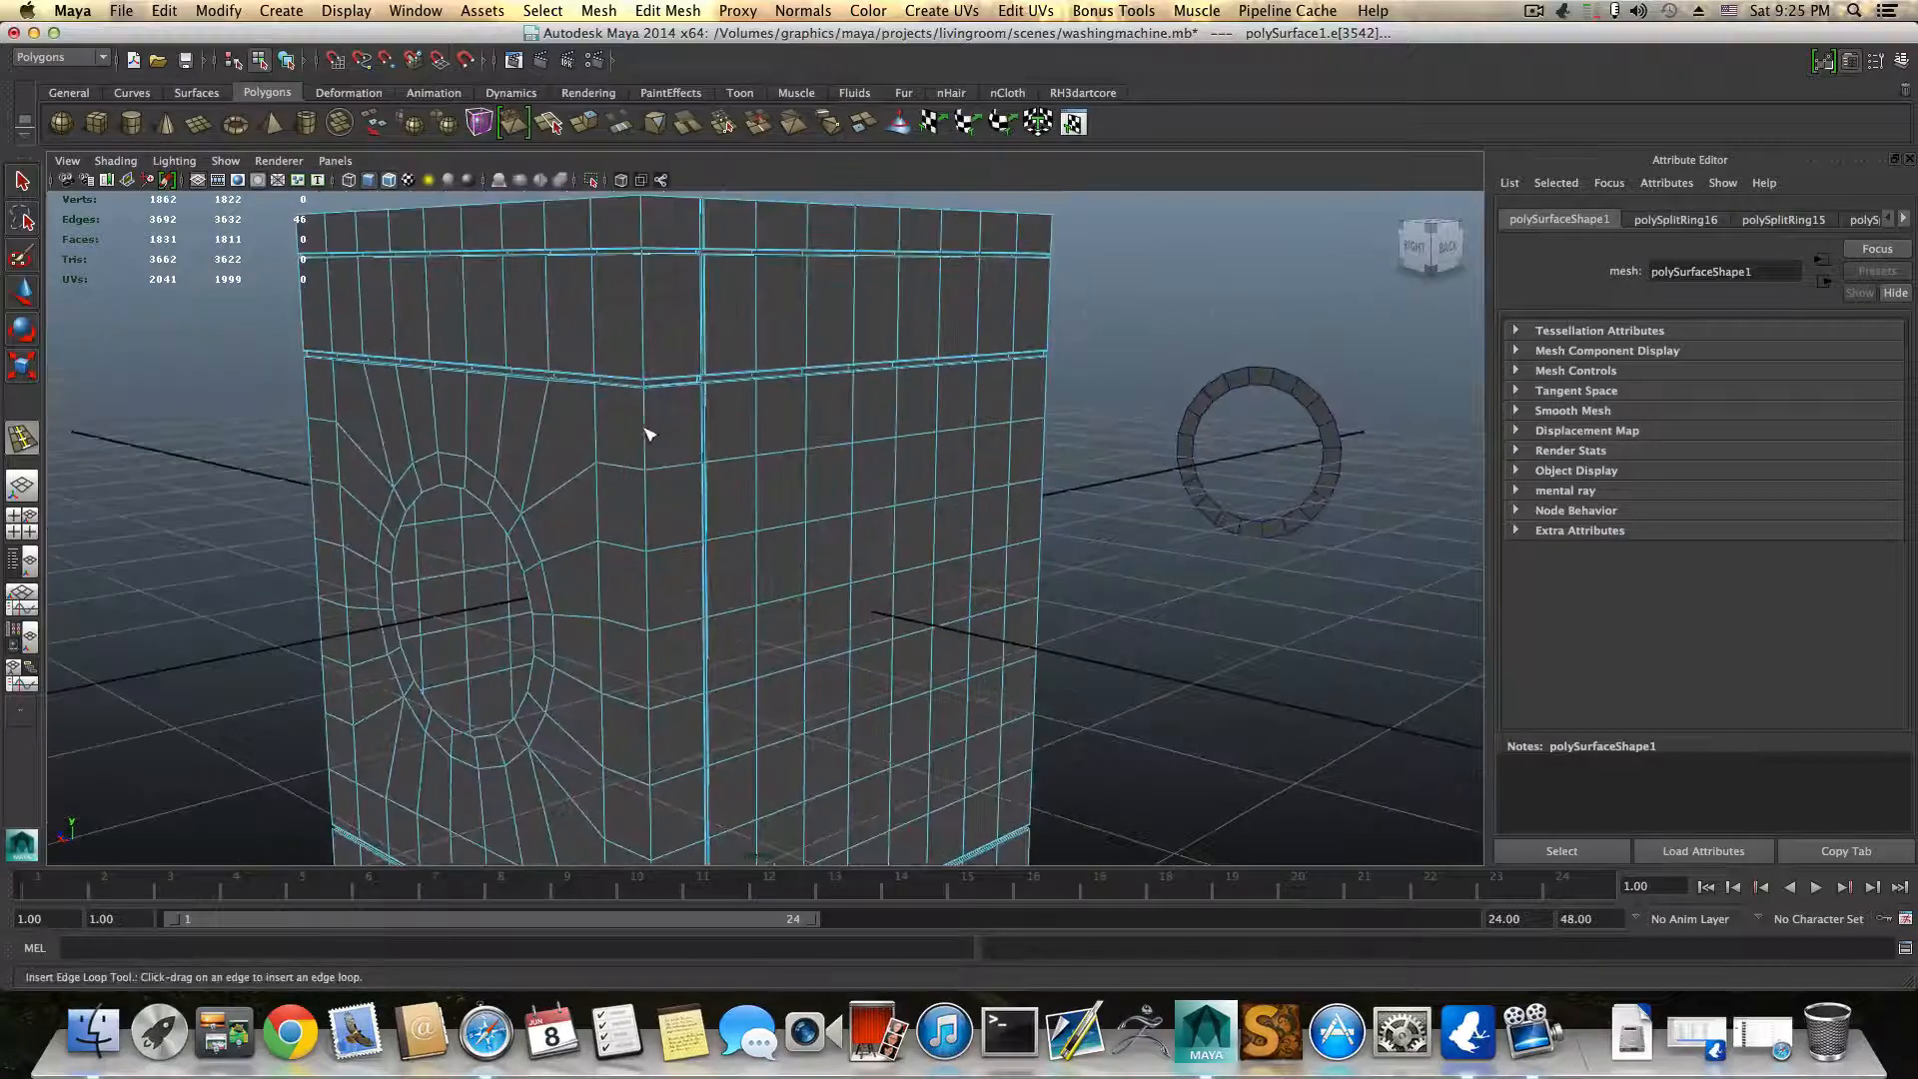
key(F8)
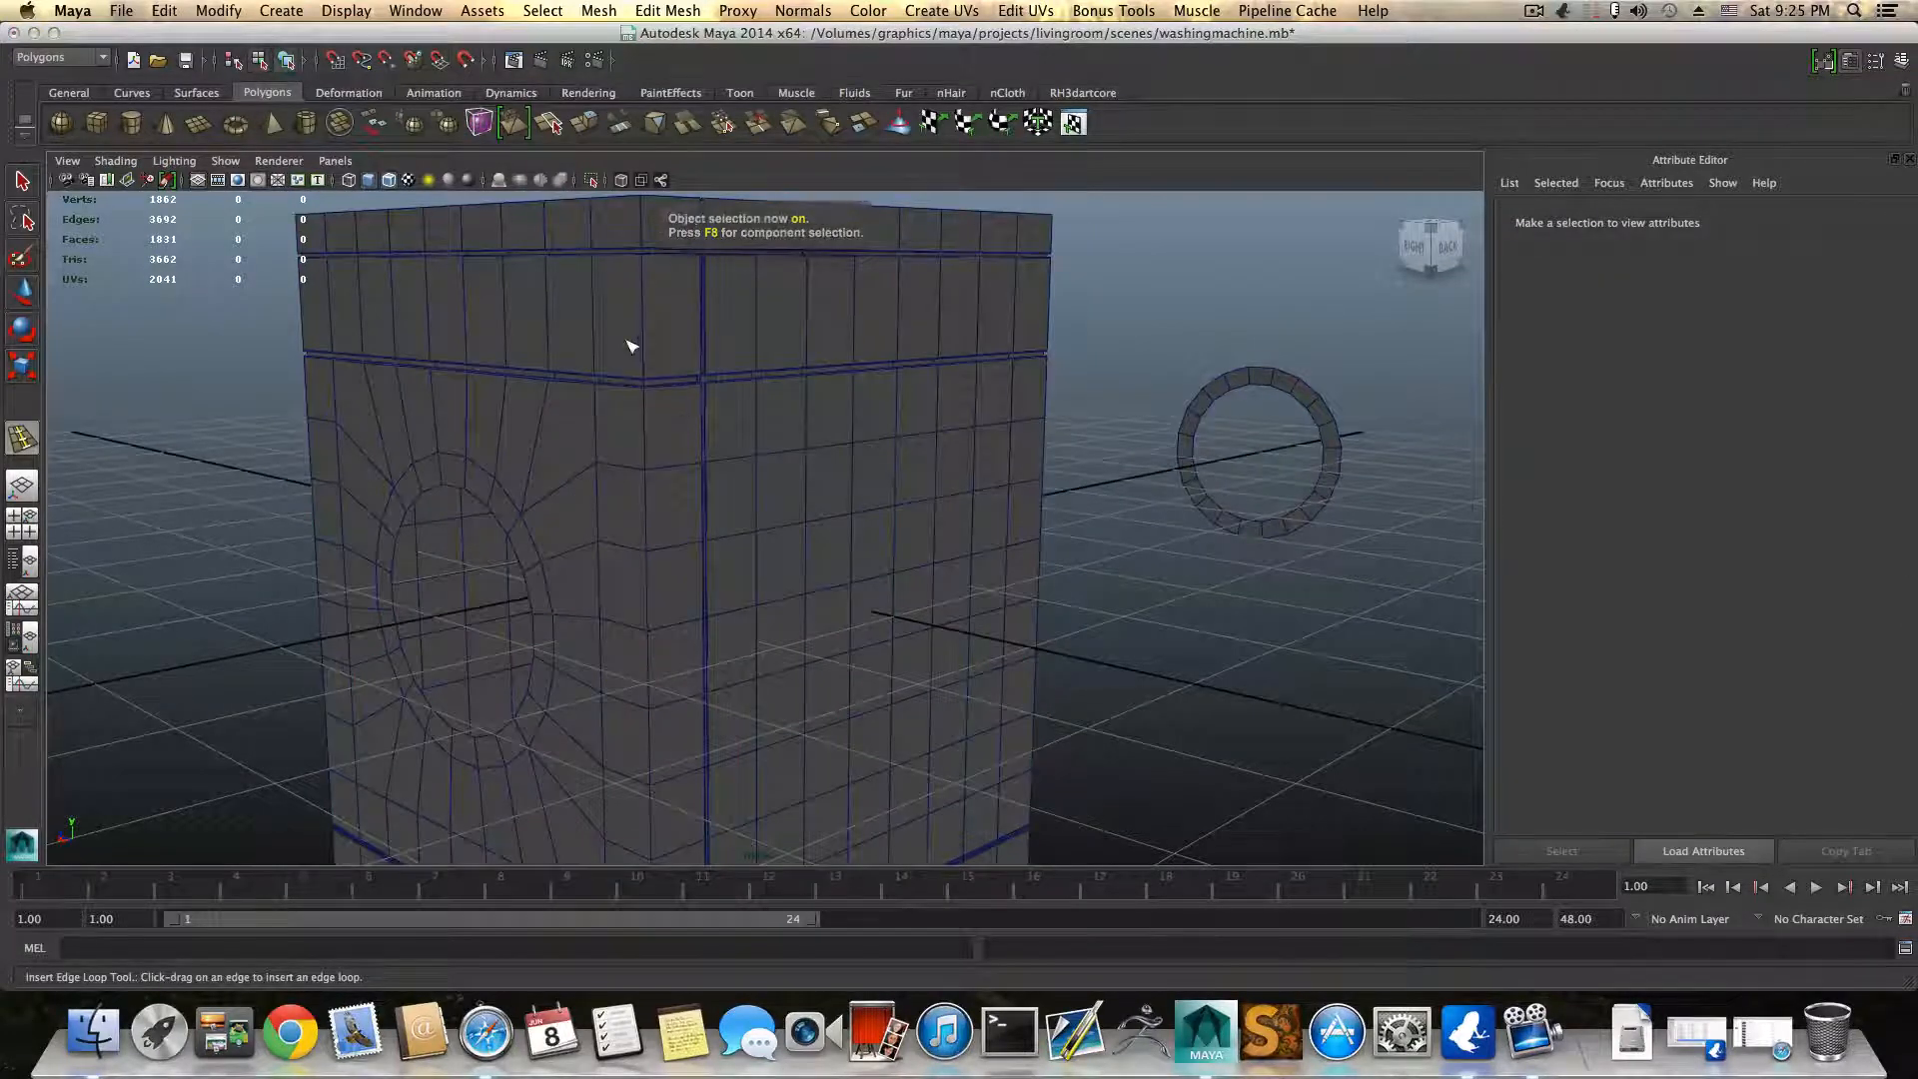
key(q)
click(563, 294)
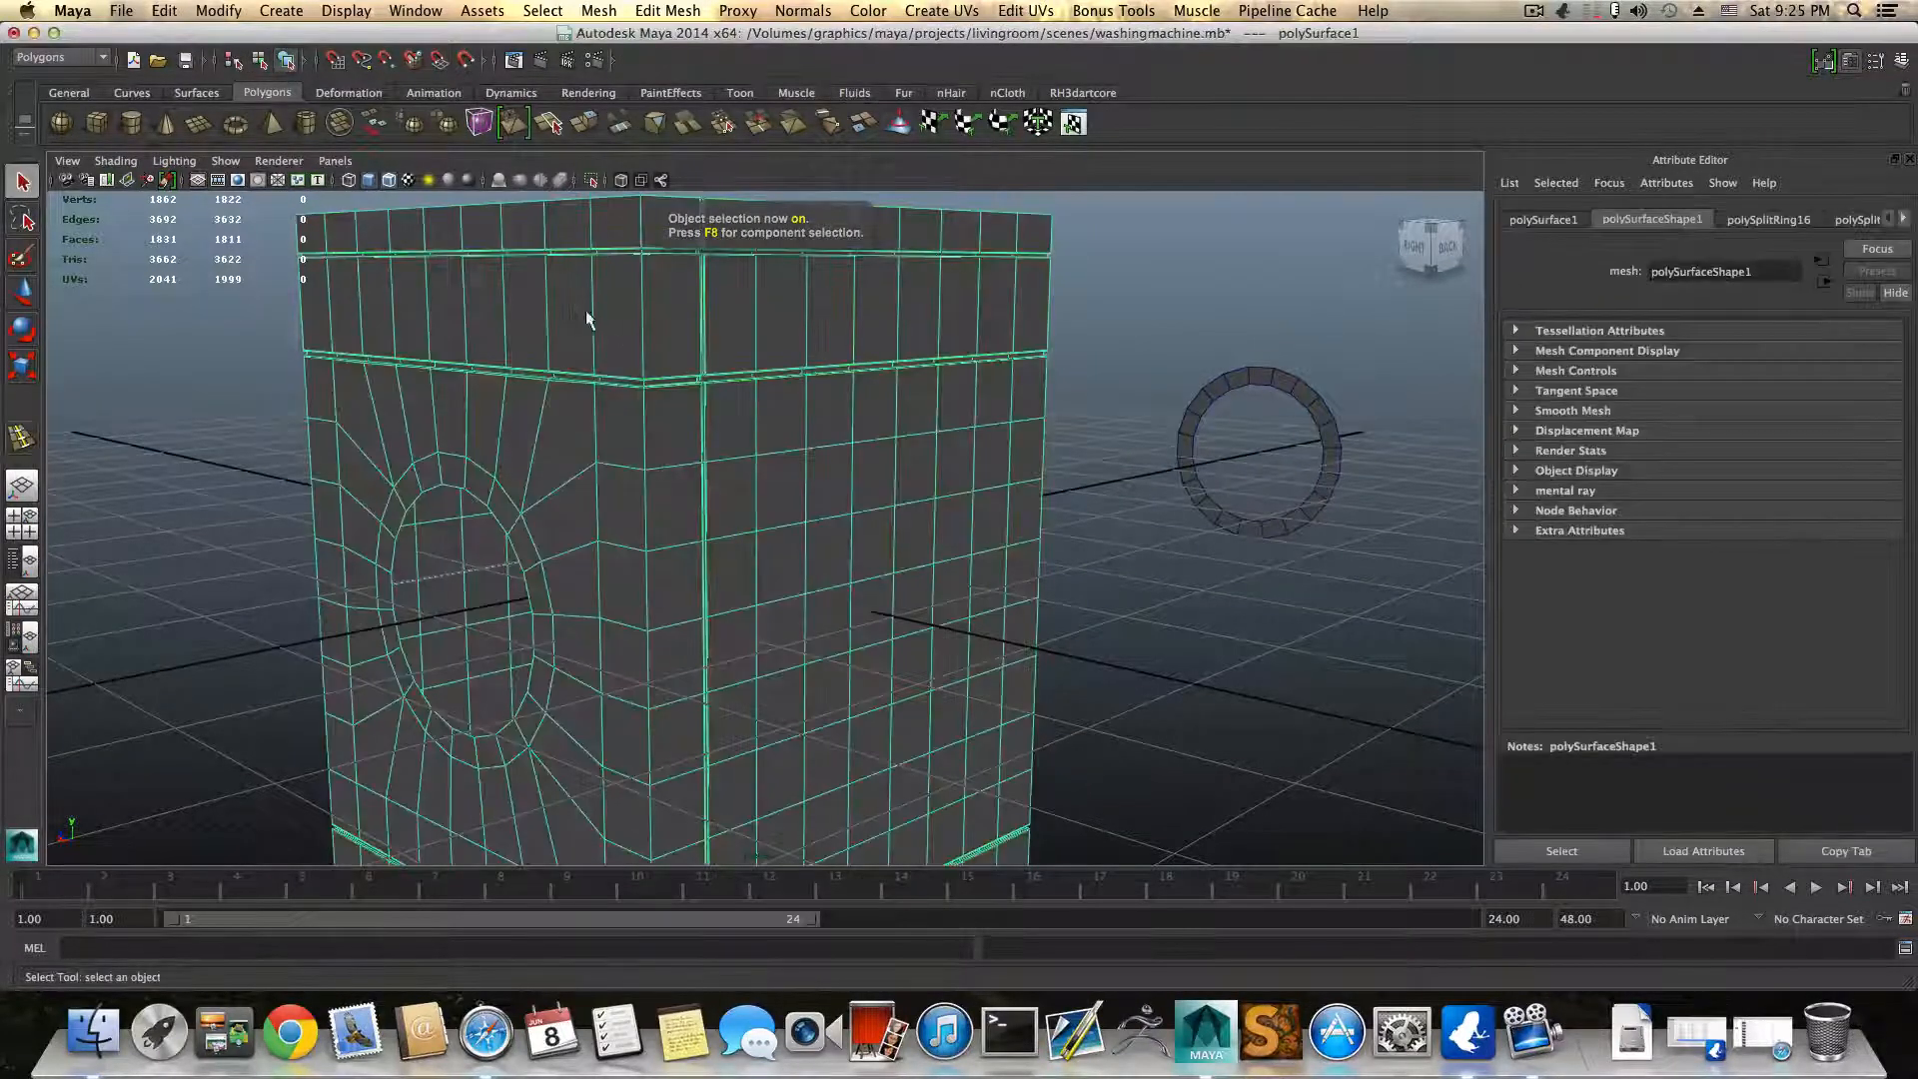
key(3)
click(1163, 363)
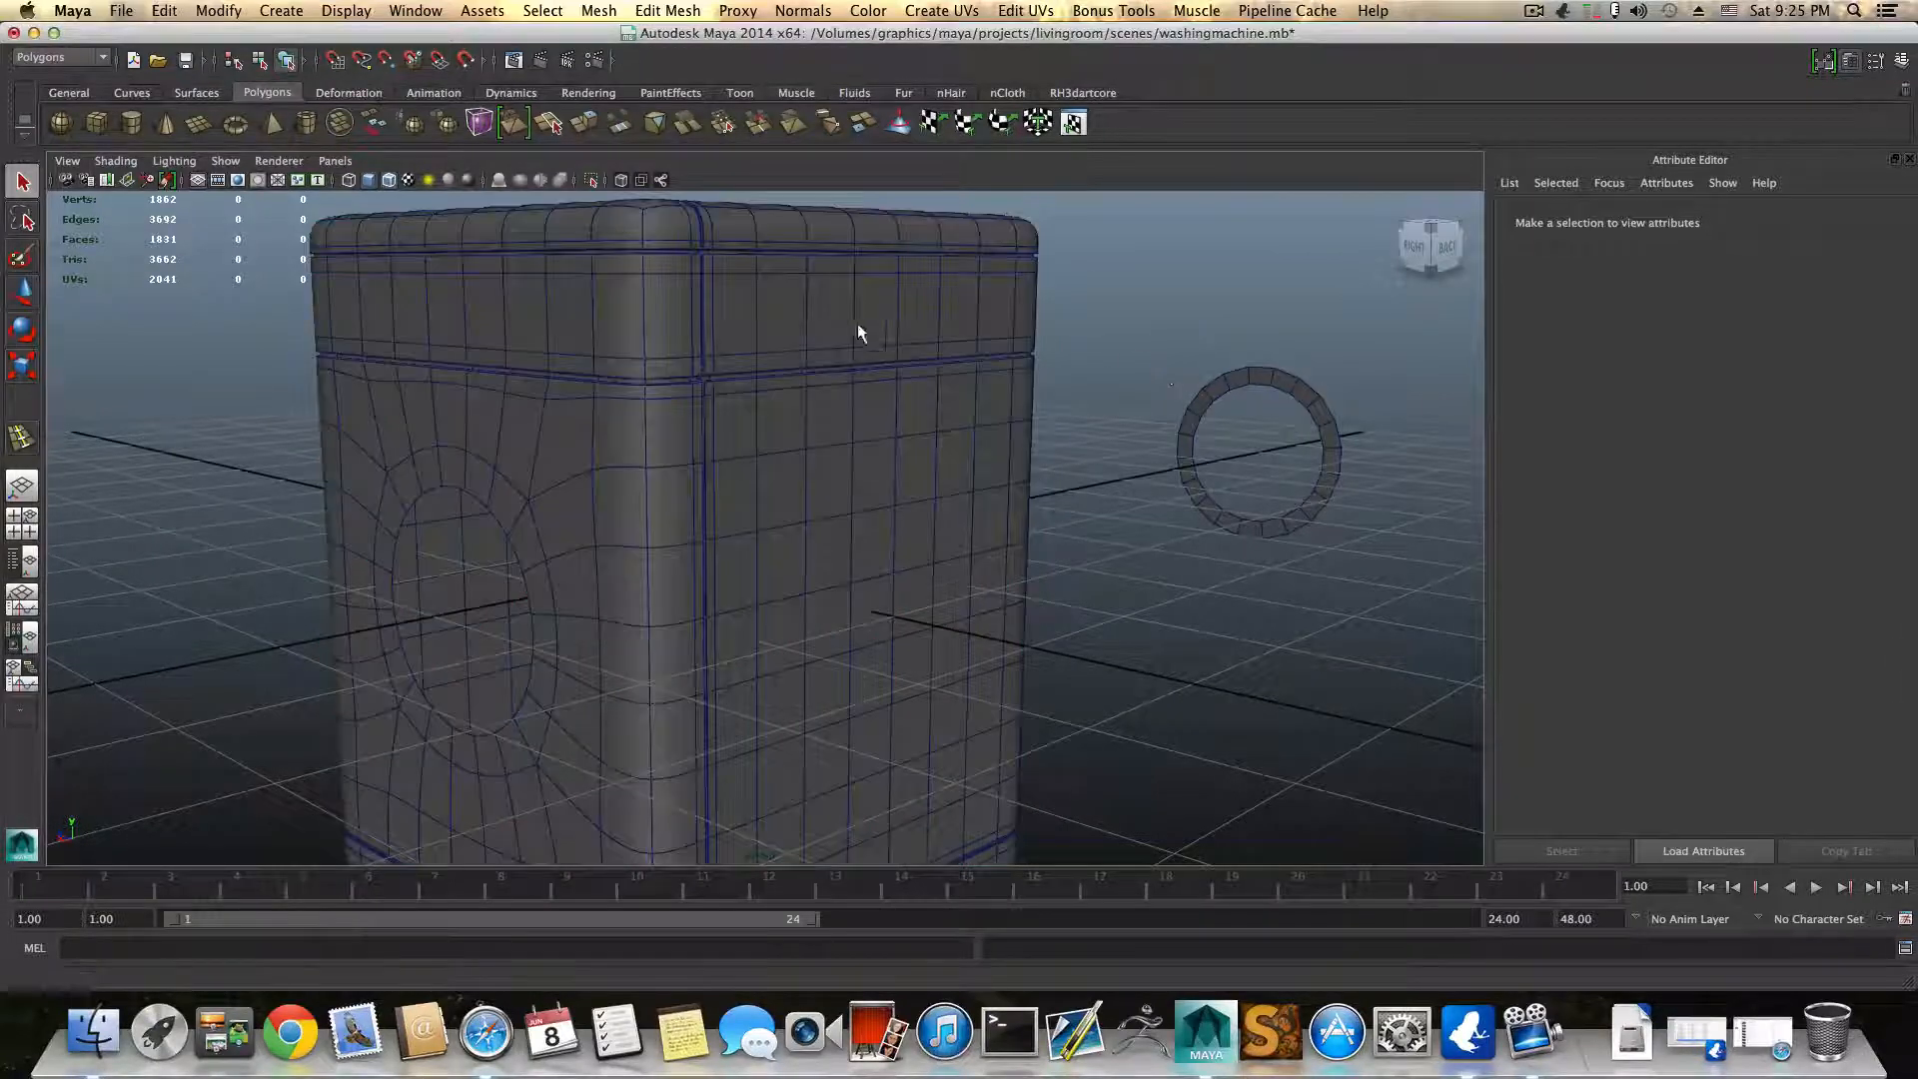
Step: Turn off Wireframe on Shaded and examine the smoothed body and its seams from several sides
alt+drag(858, 323, 951, 378)
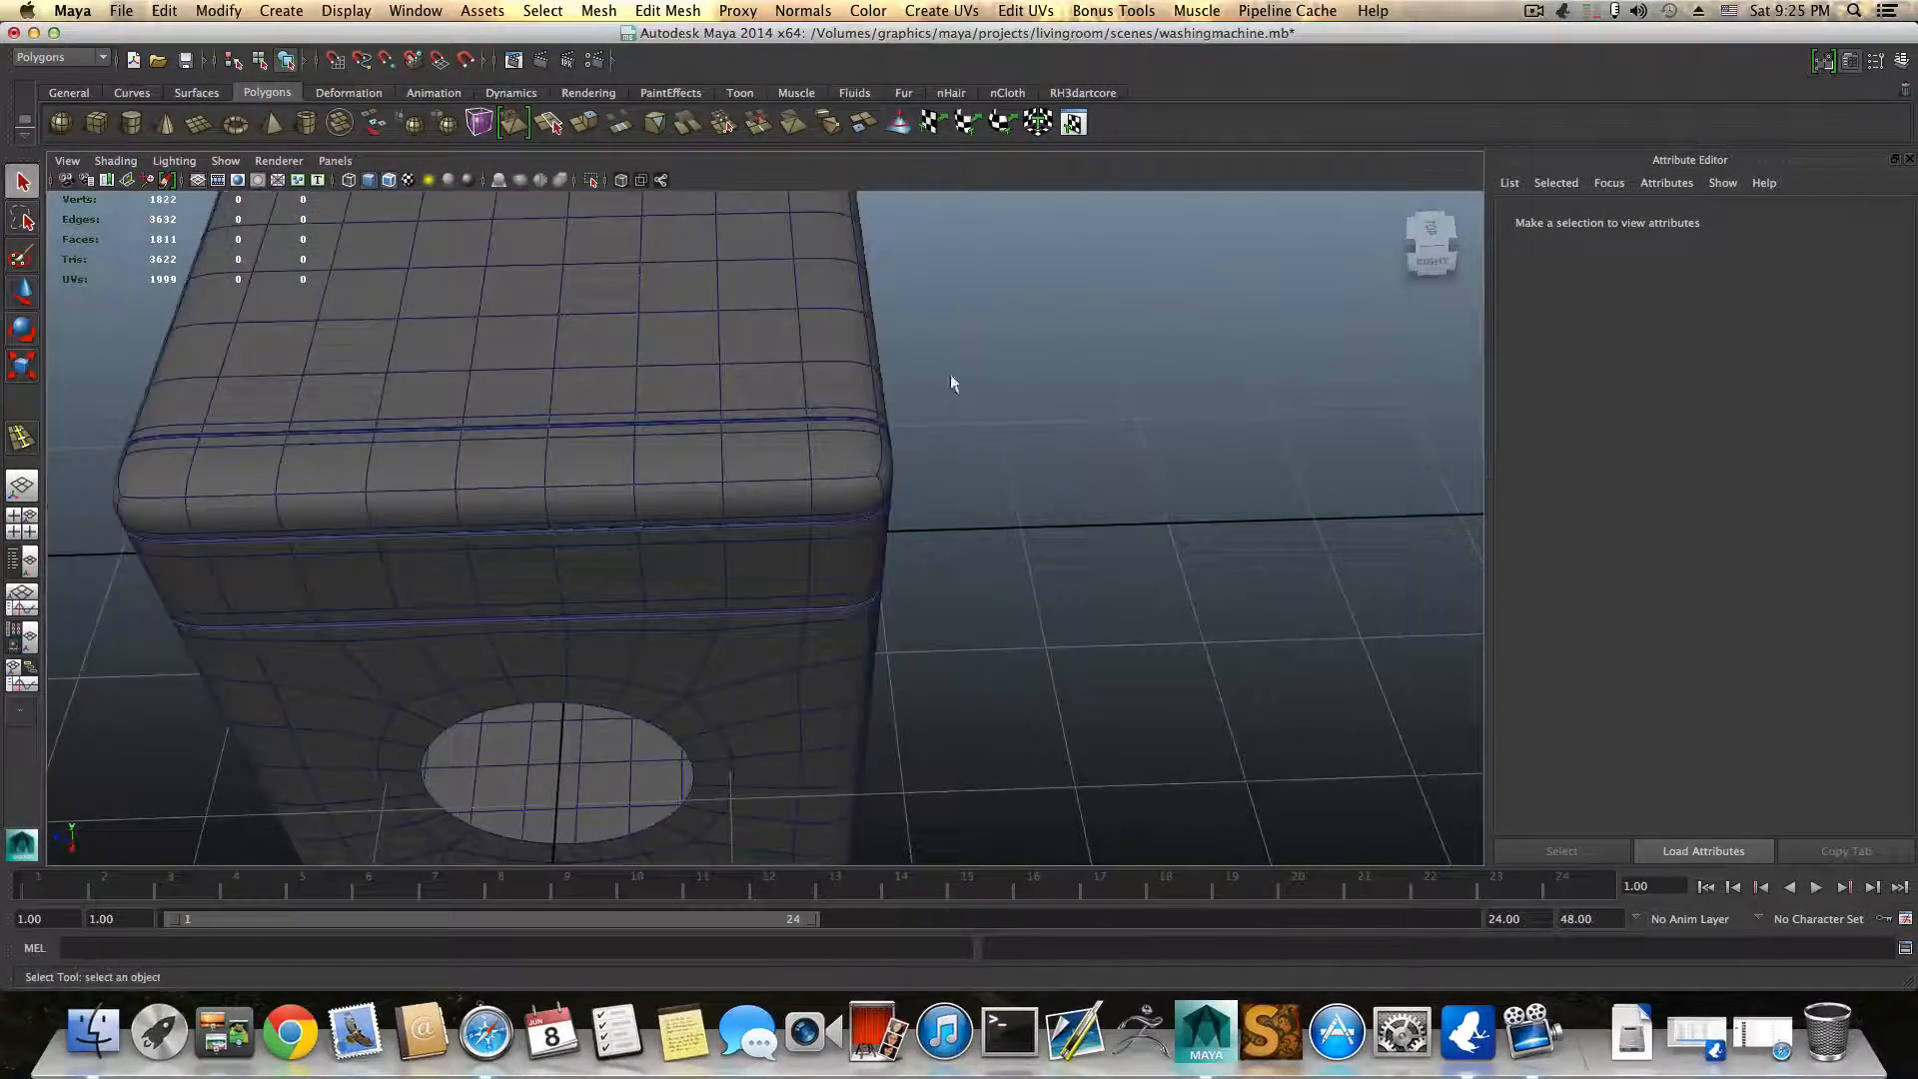
click(116, 161)
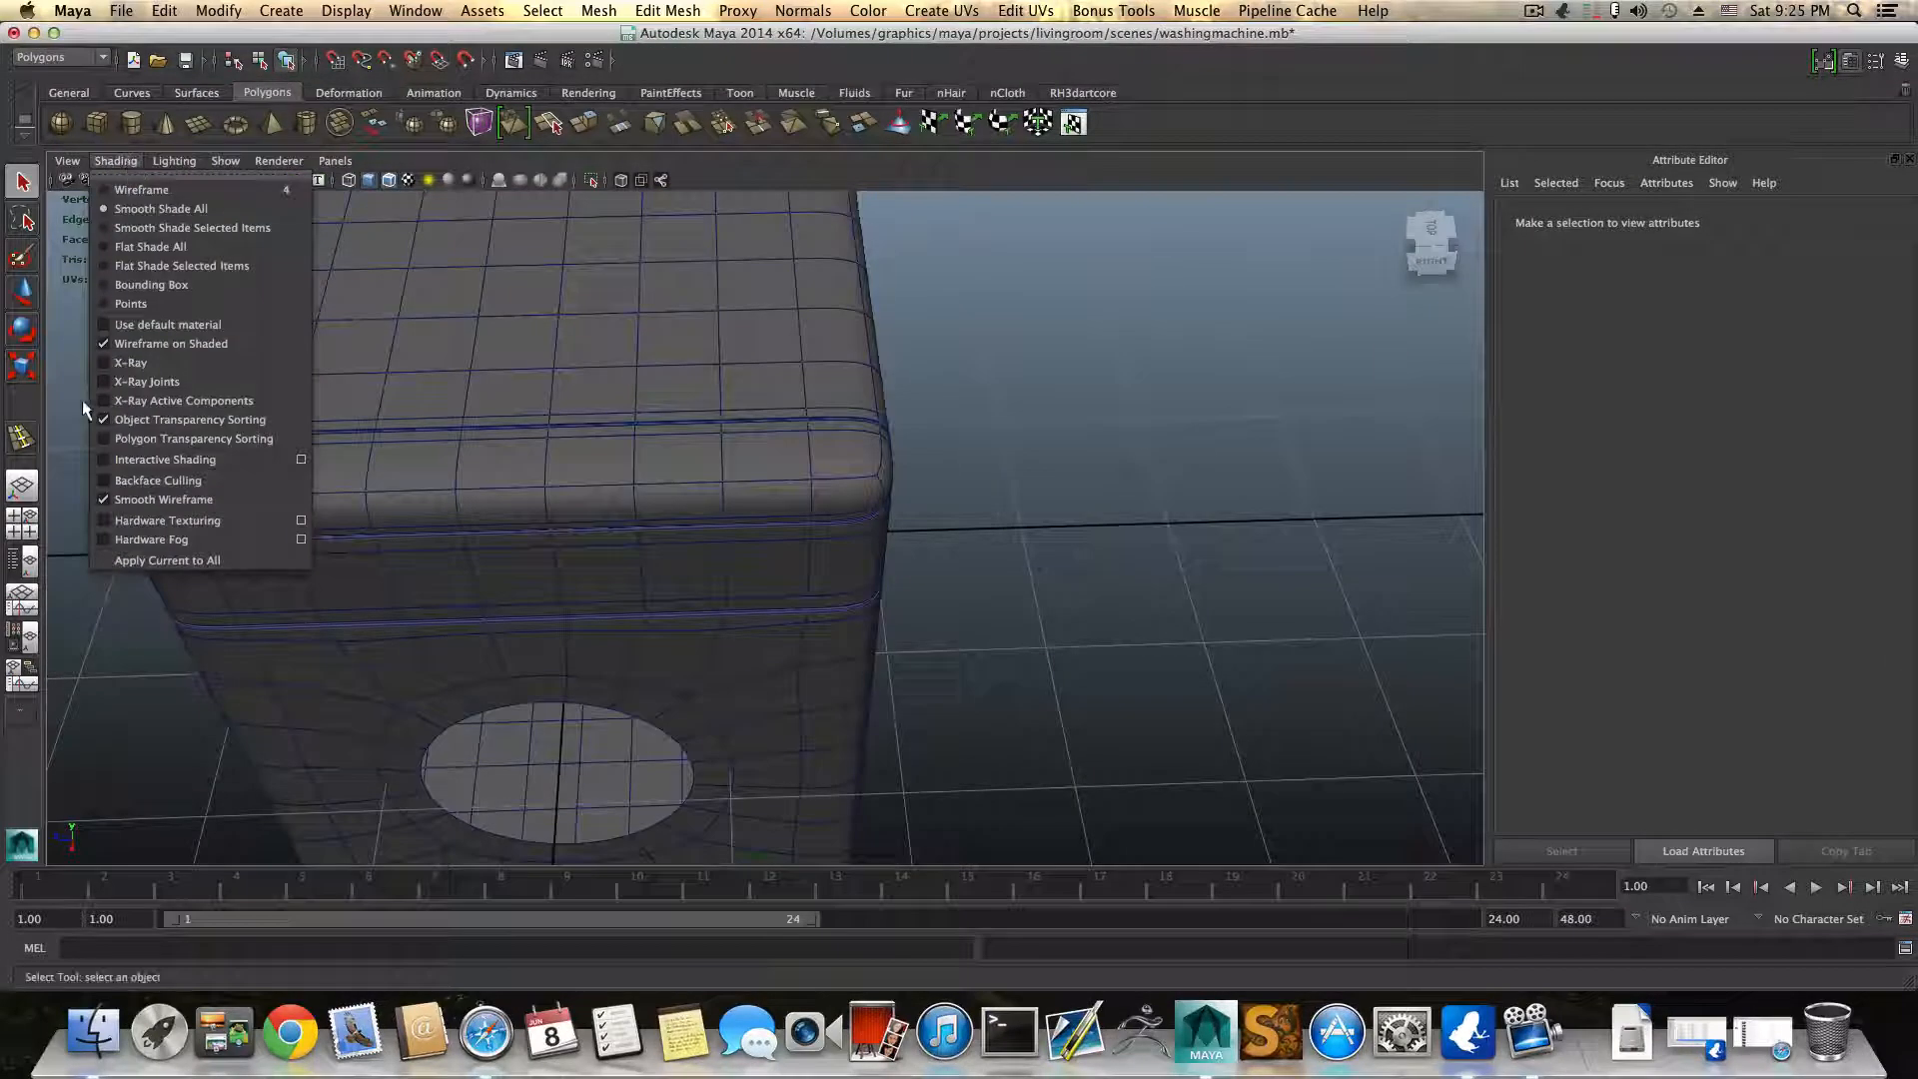
click(110, 344)
mouse_move(841, 518)
alt+mouse_down()
mouse_move(691, 488)
mouse_move(600, 433)
mouse_move(463, 462)
mouse_move(270, 466)
alt+mouse_up()
alt+drag(865, 483, 492, 535)
alt+middle_drag(493, 535, 722, 333)
alt+drag(722, 333, 774, 496)
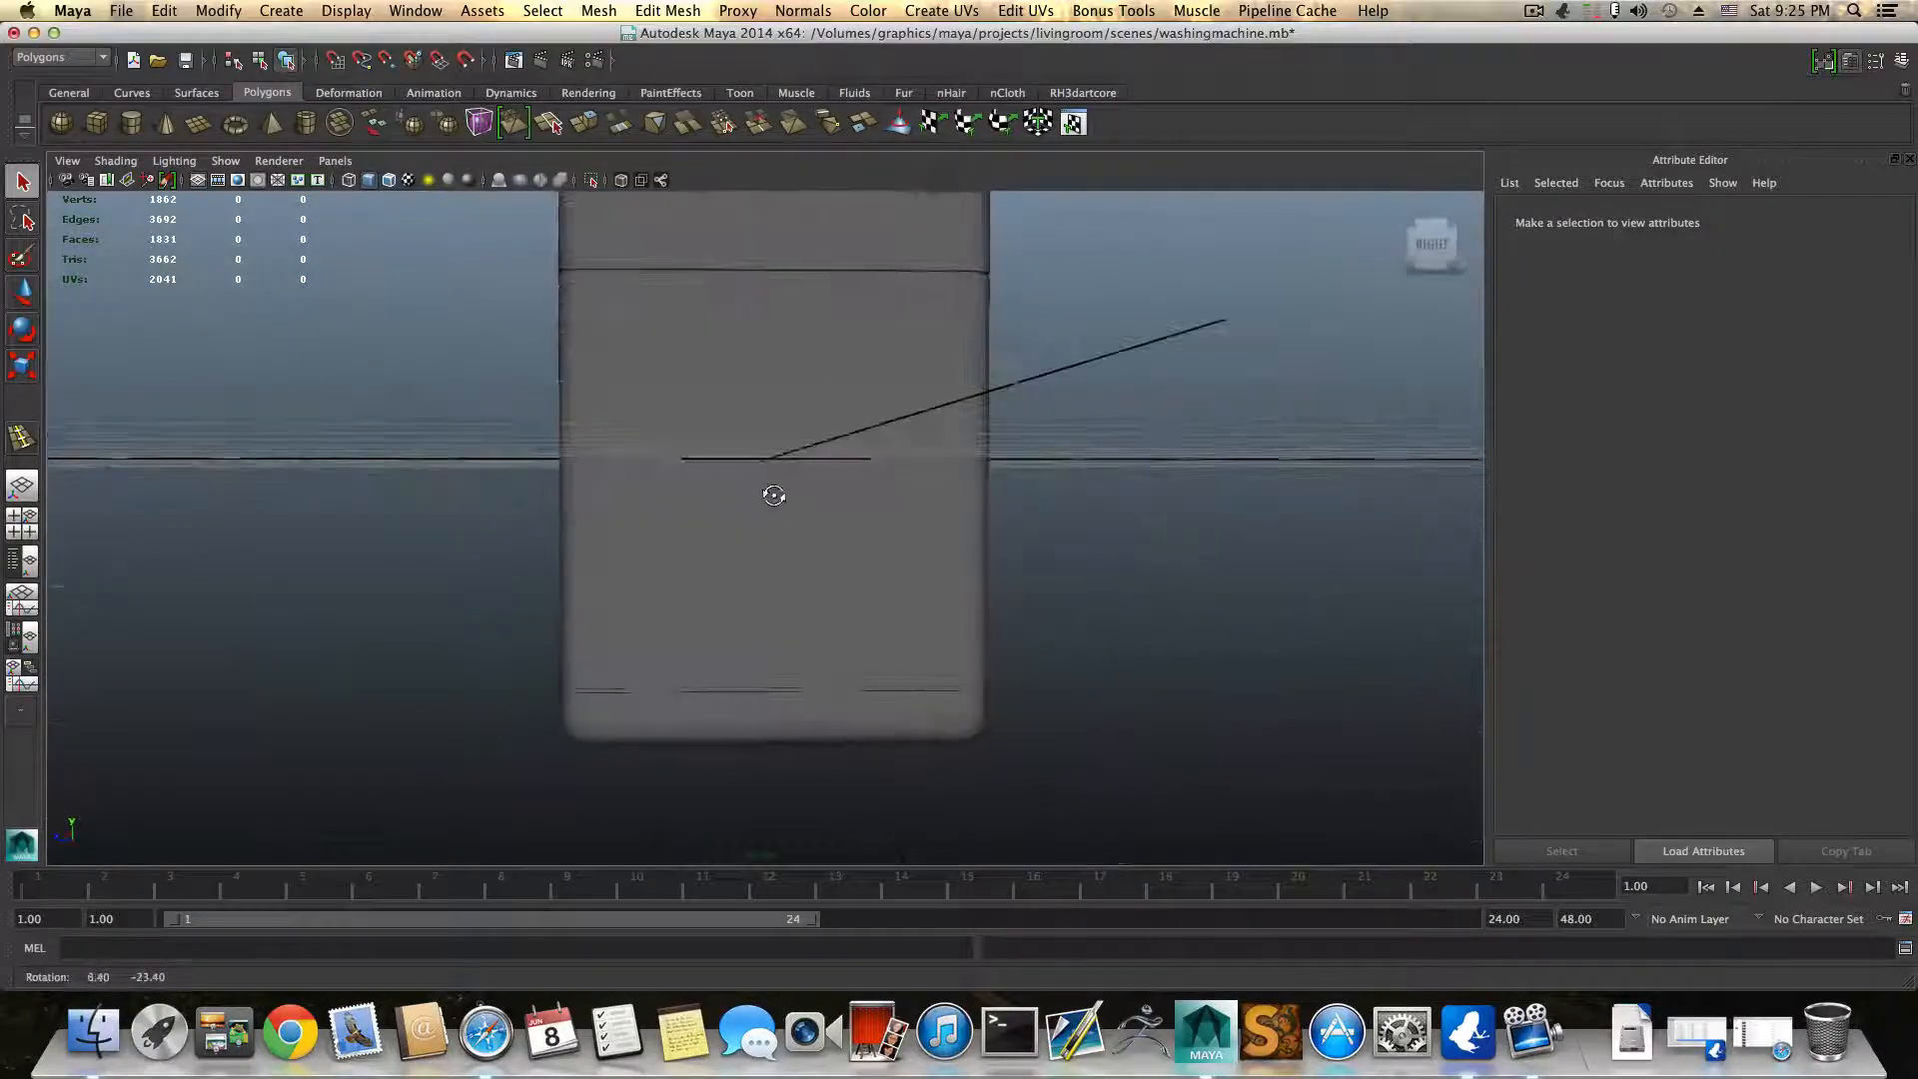
Step: Switch the body back to unsmoothed display and insert supporting edge loops around it close to its bottom edge
click(823, 628)
key(1)
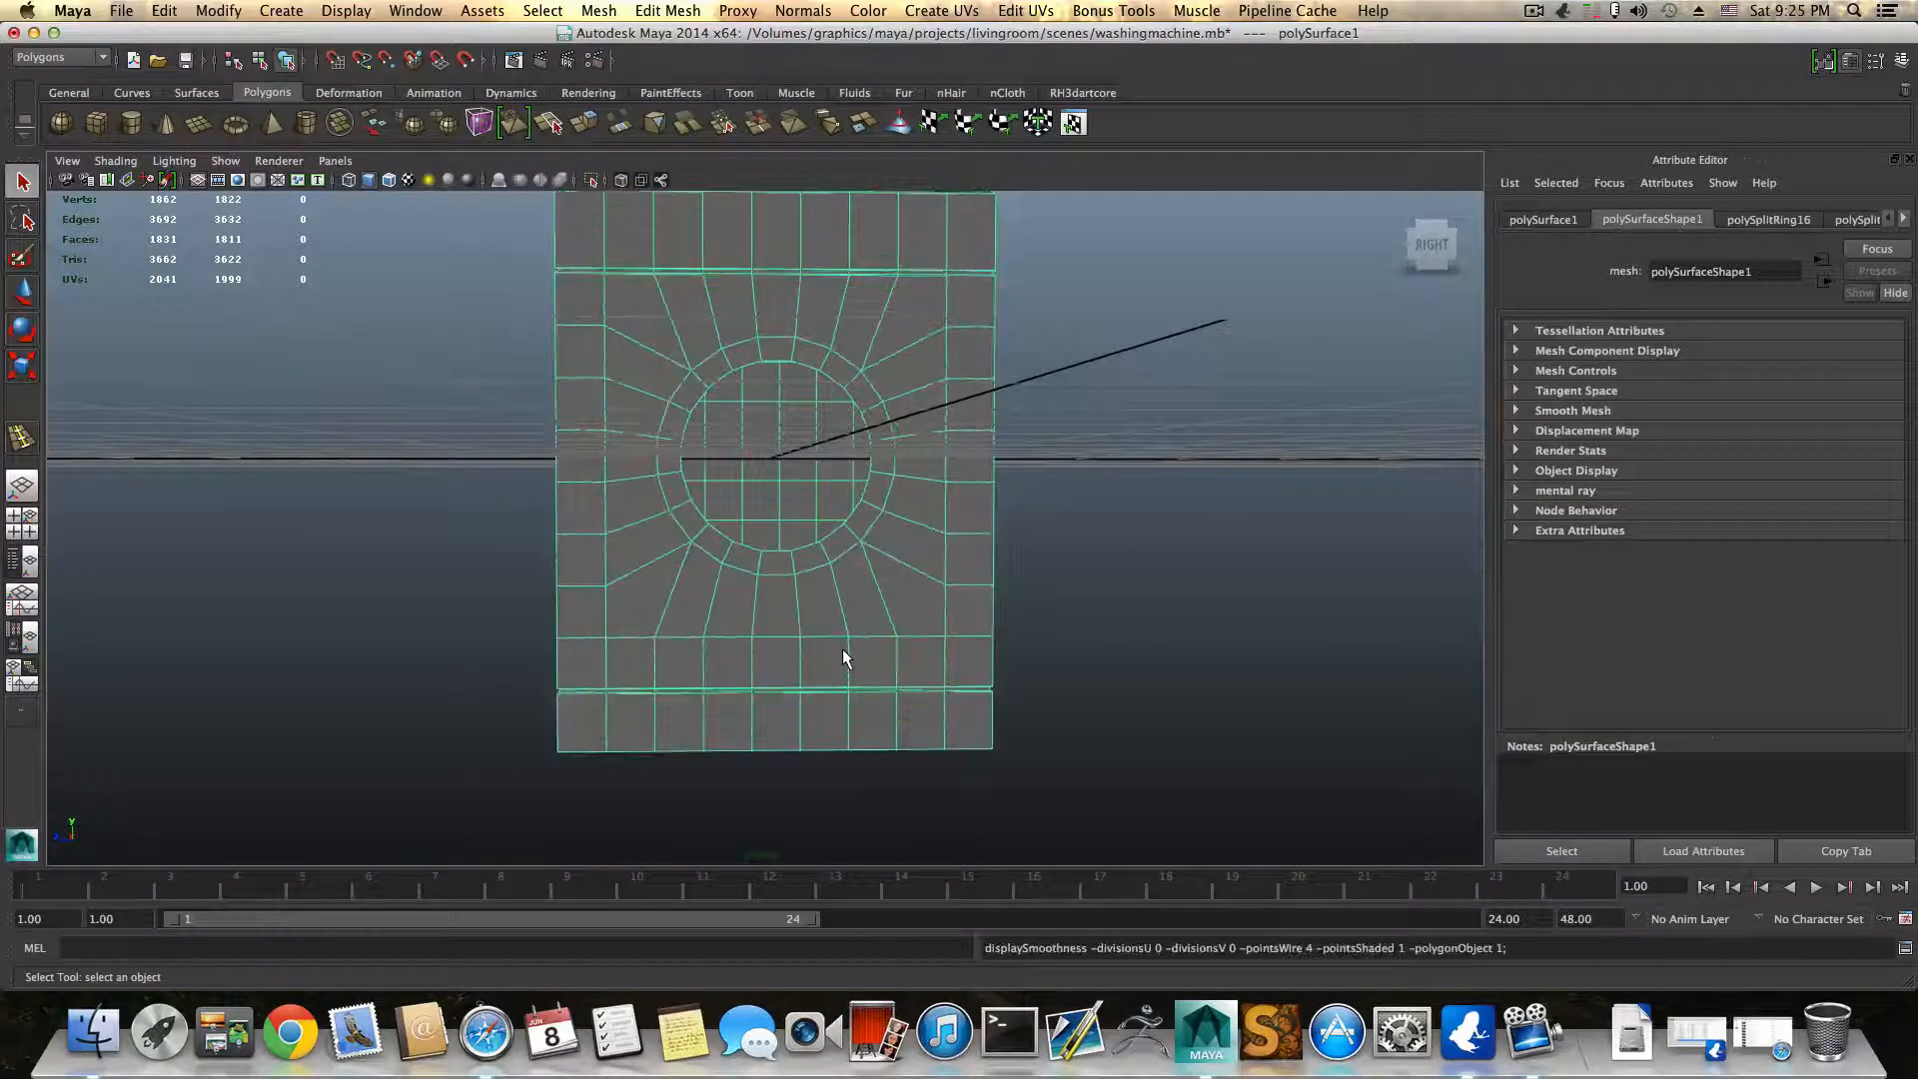
scroll(930, 777, up, 5)
alt+drag(944, 780, 830, 729)
shift+right_drag(794, 648, 690, 661)
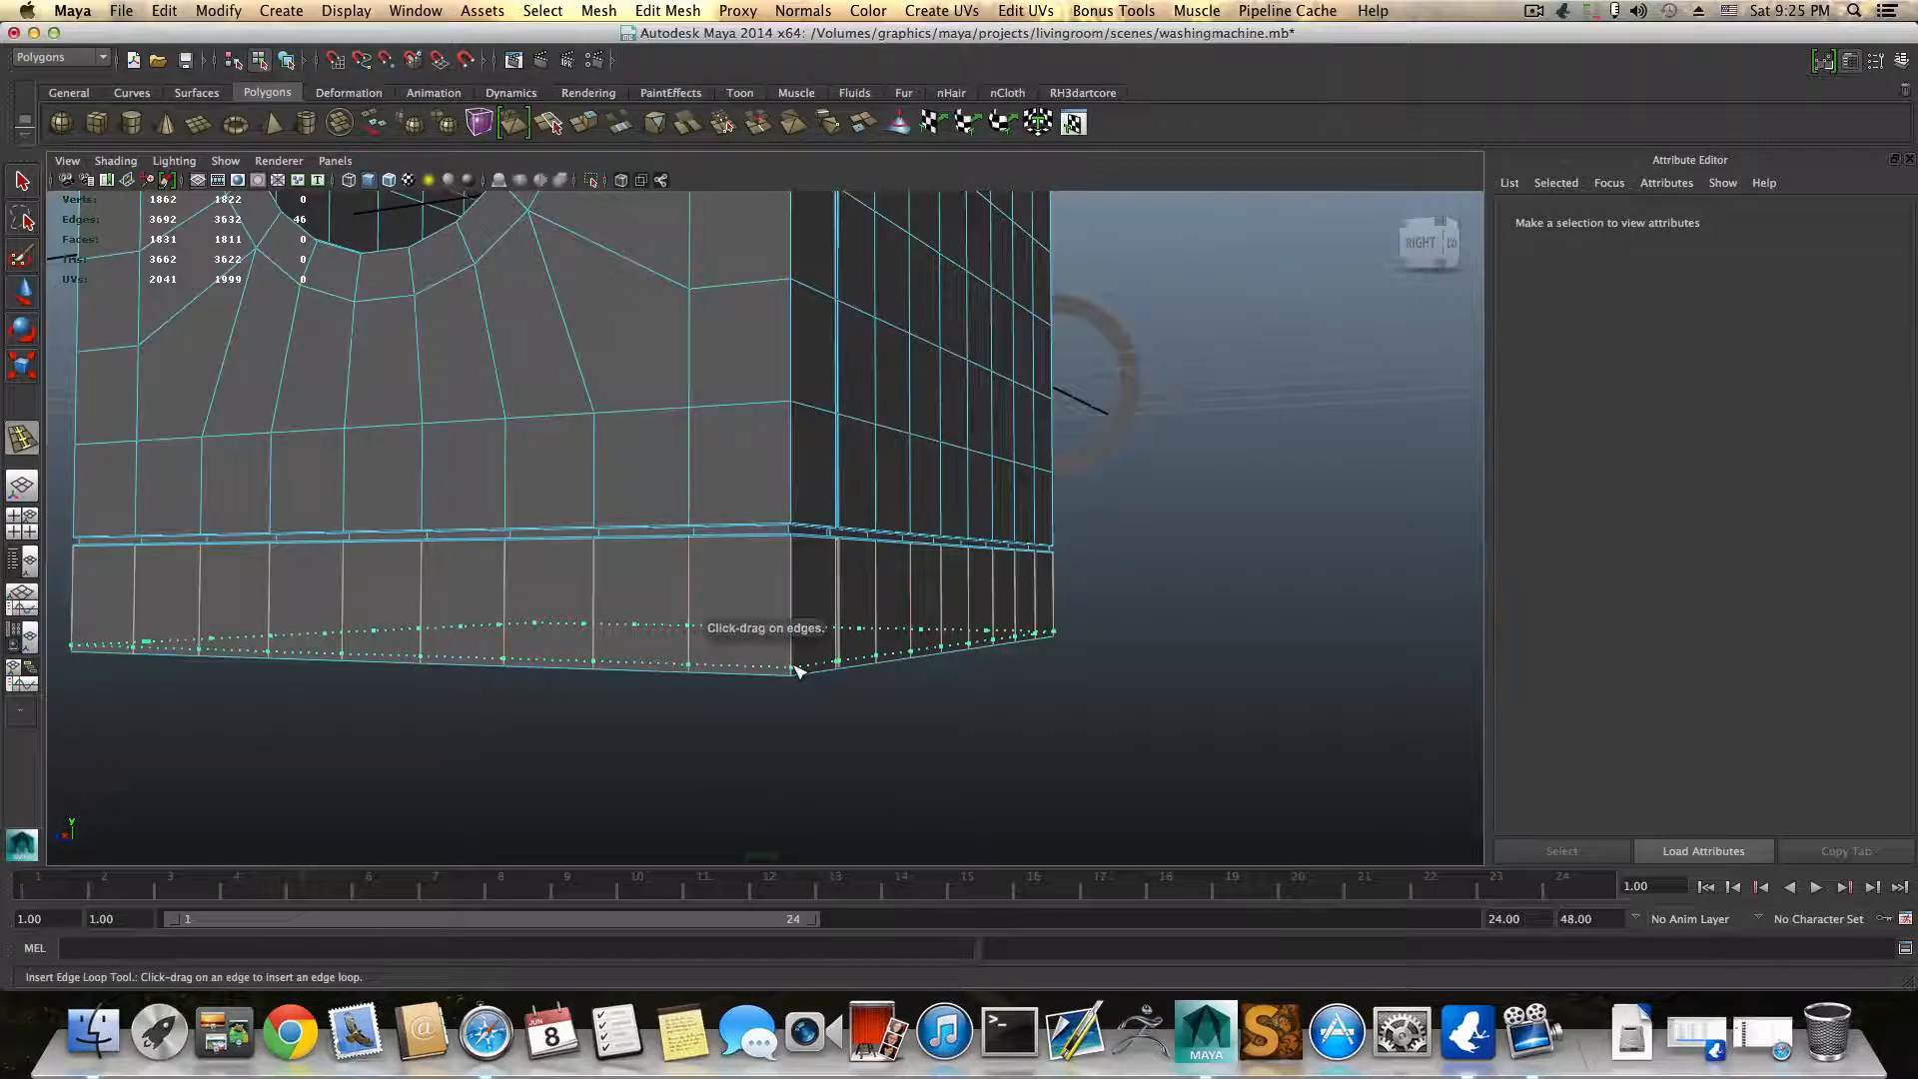
mouse_move(796, 670)
mouse_down()
mouse_move(733, 676)
mouse_move(775, 690)
mouse_up()
alt+middle_drag(775, 689, 1105, 728)
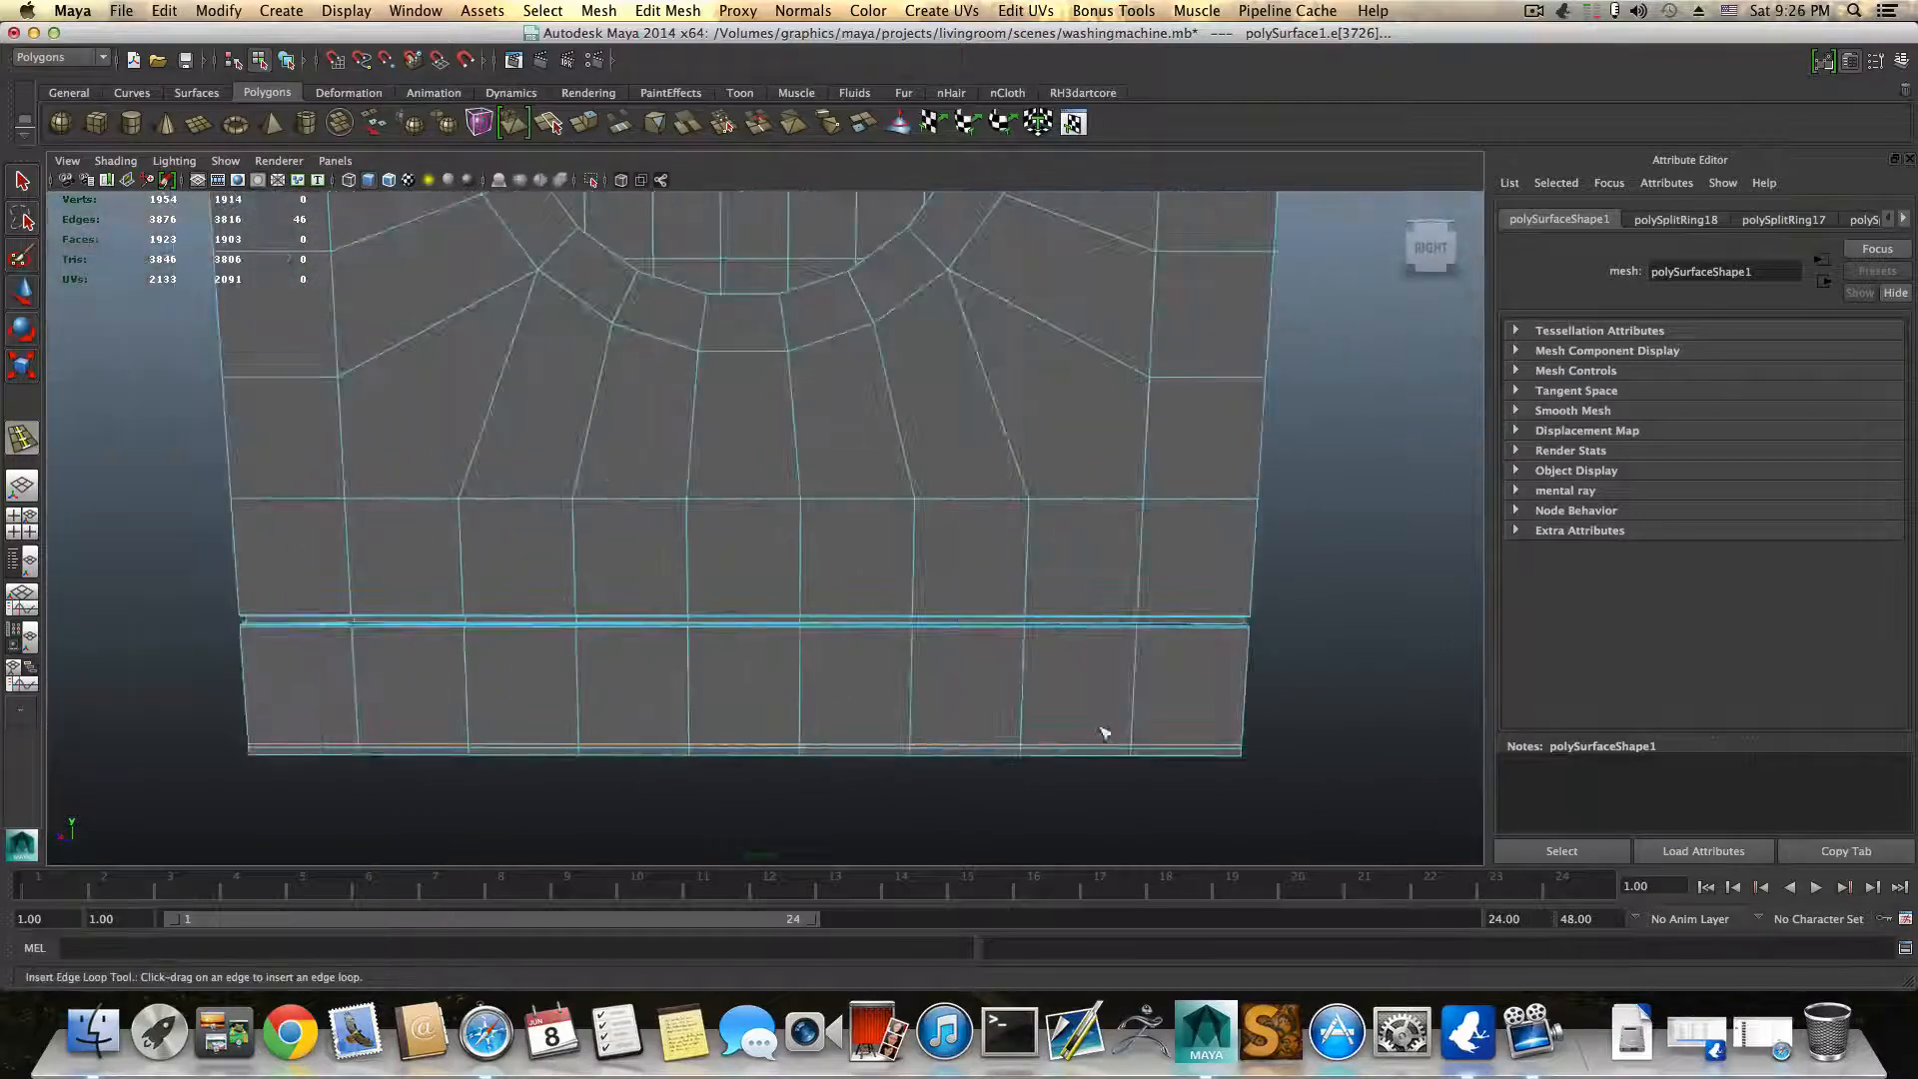
alt+middle_drag(990, 548, 904, 837)
alt+middle_drag(935, 403, 916, 634)
right_drag(810, 502, 826, 550)
click(28, 180)
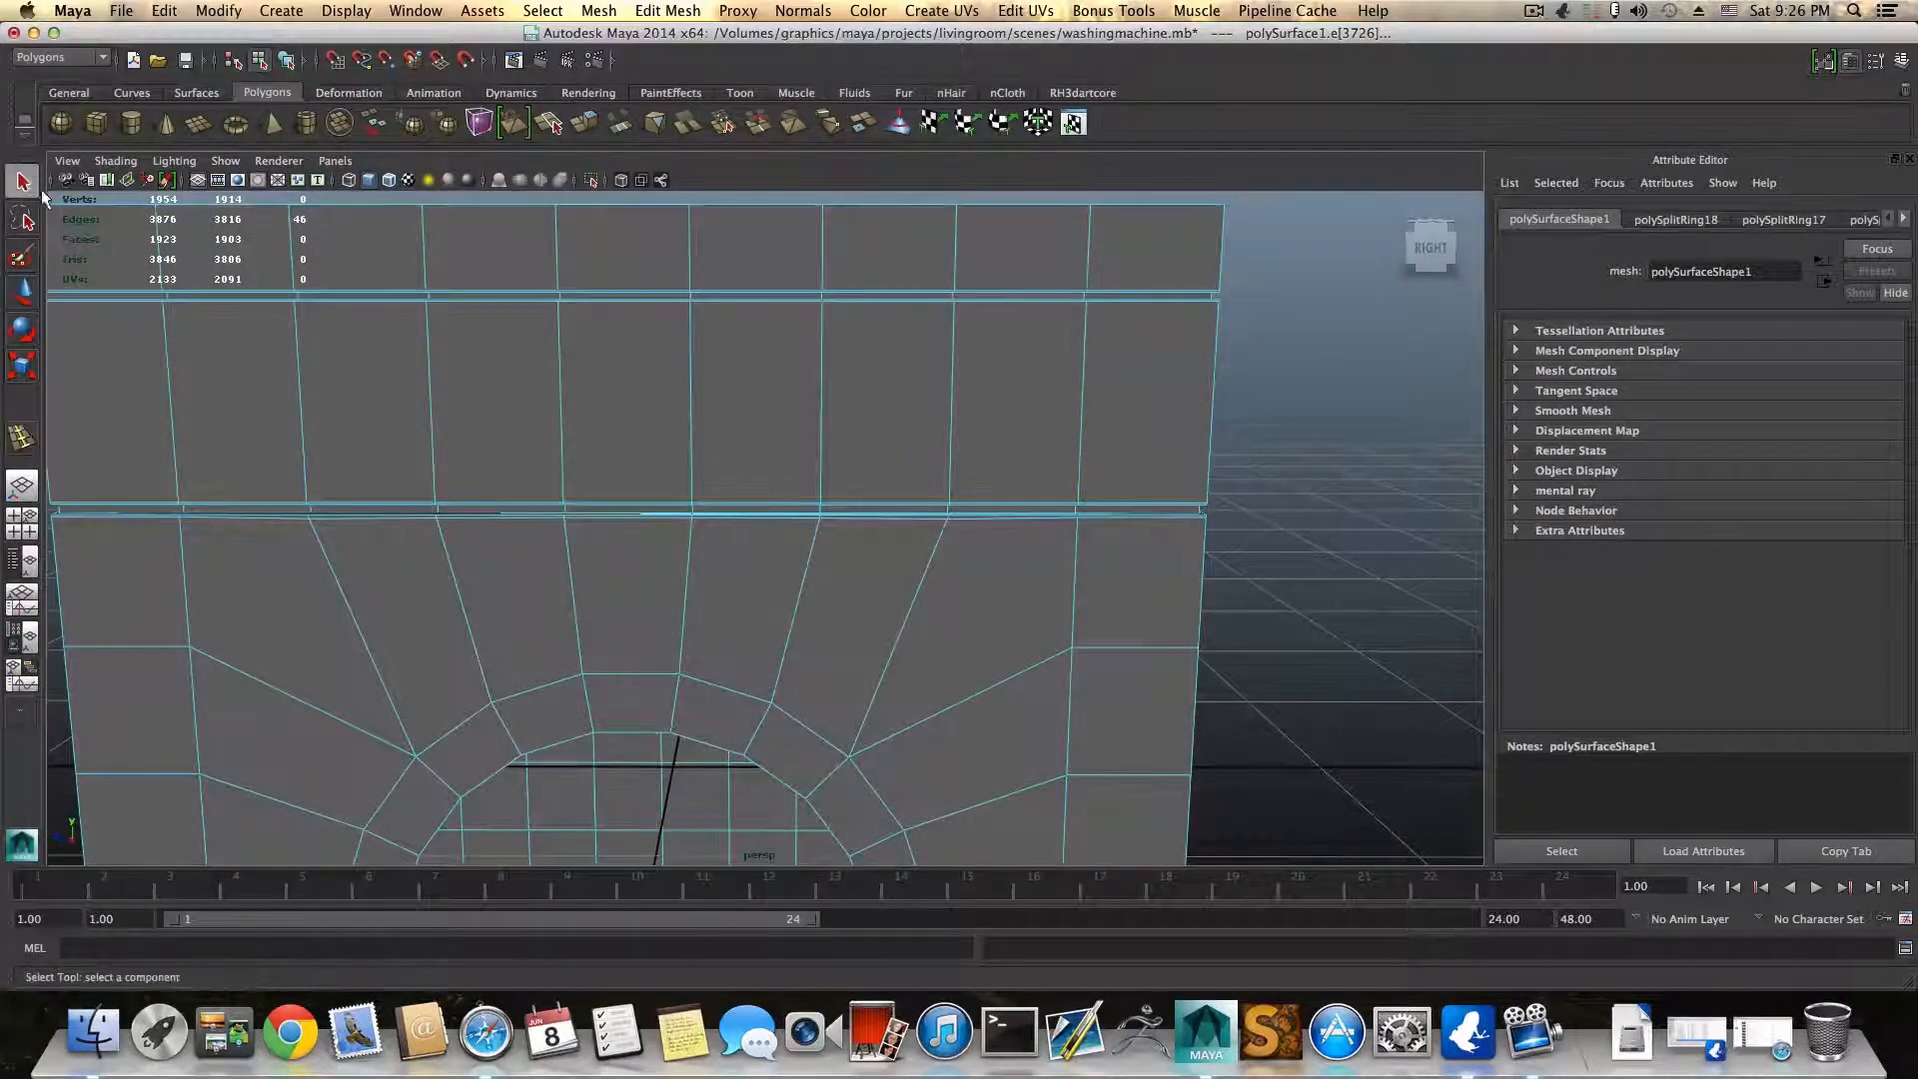
alt+middle_drag(226, 399, 453, 450)
alt+drag(454, 450, 492, 449)
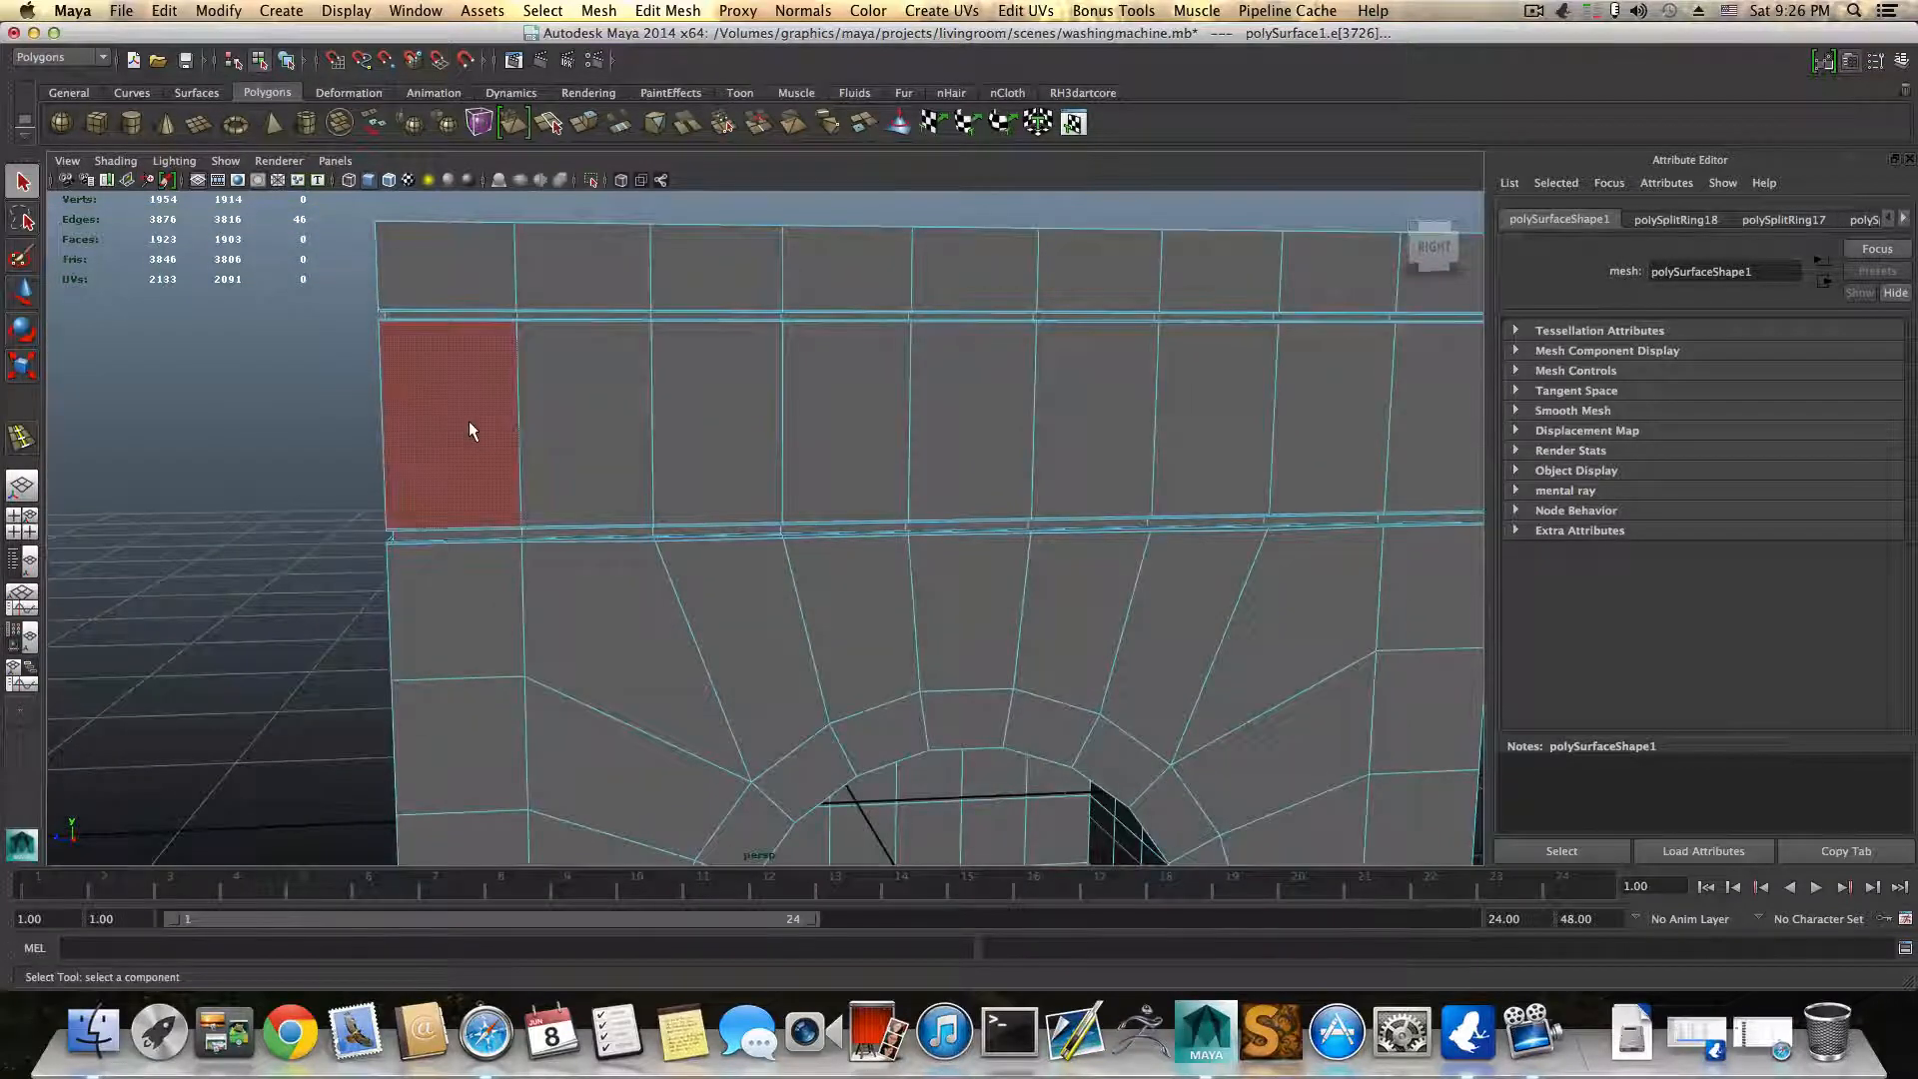
click(663, 422)
shift+click(590, 424)
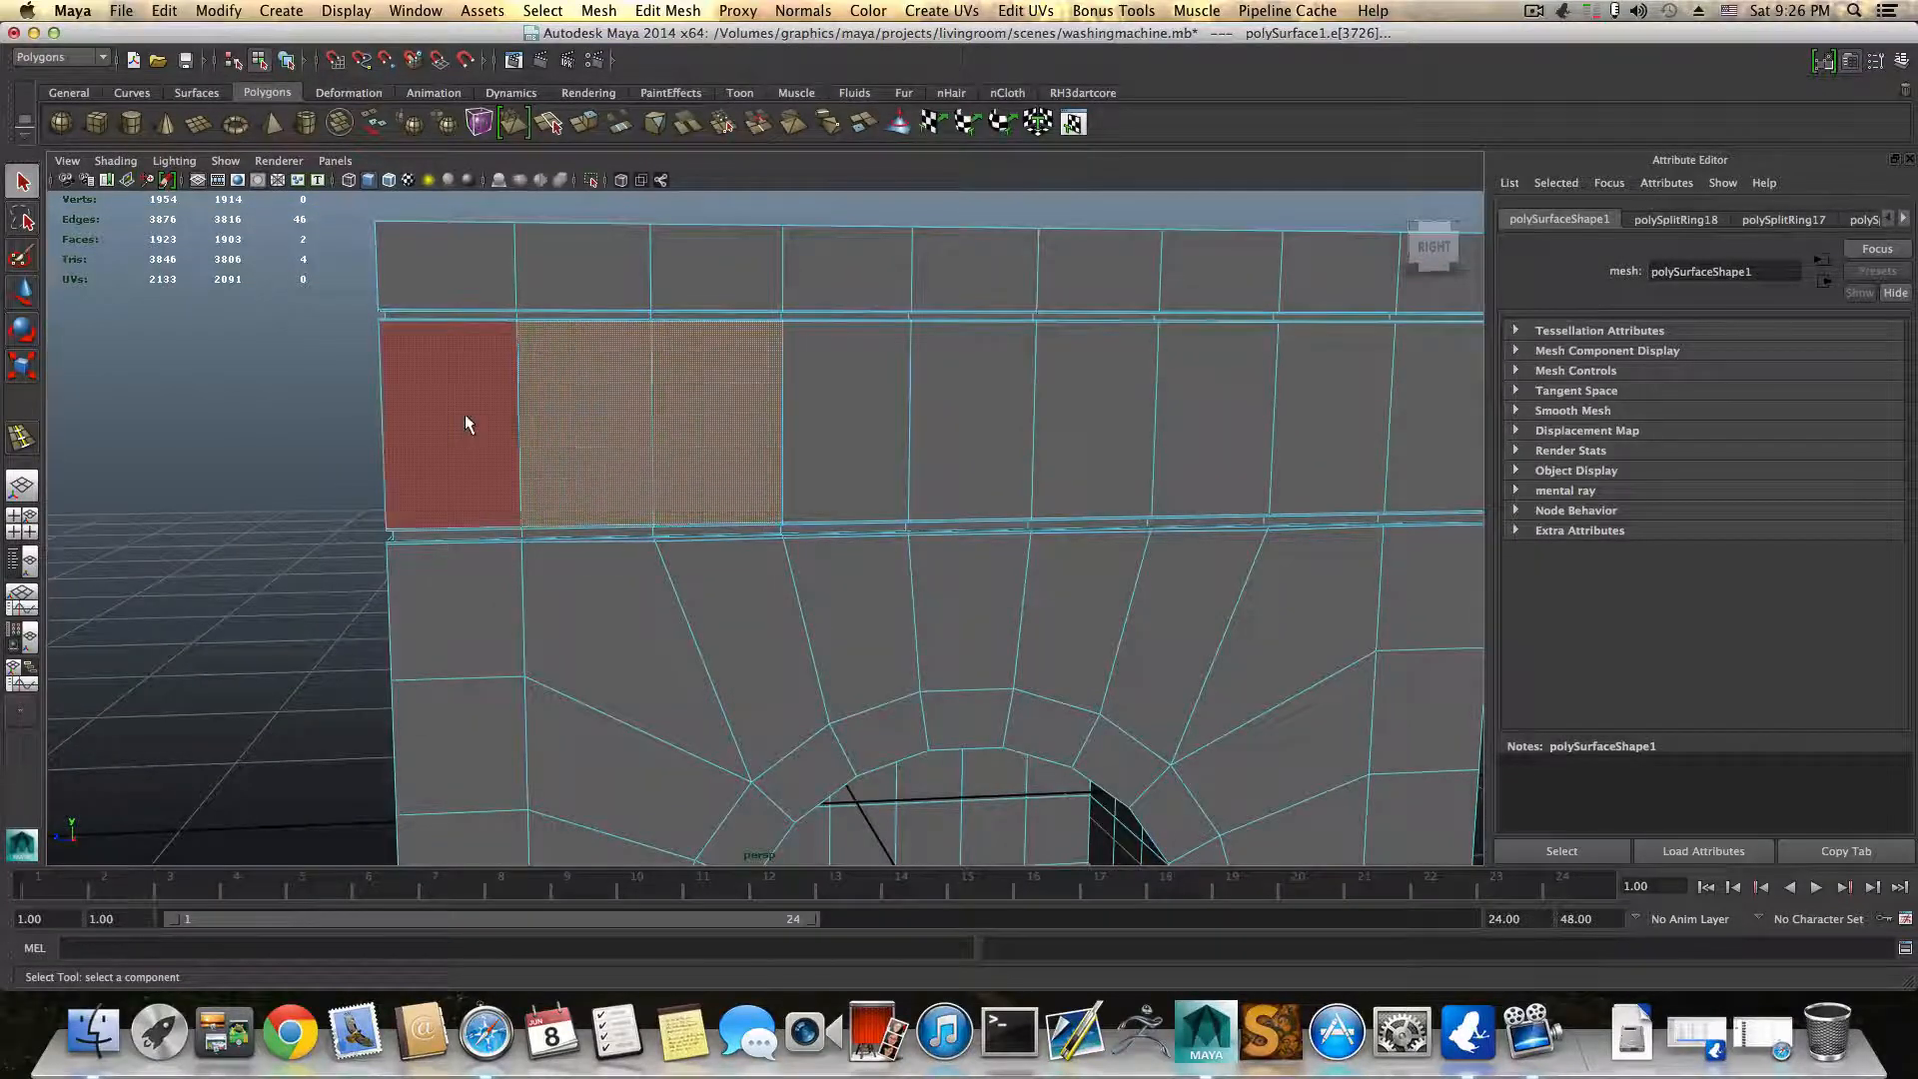
shift+click(465, 414)
scroll(700, 519, down, 2)
alt+drag(668, 267, 736, 329)
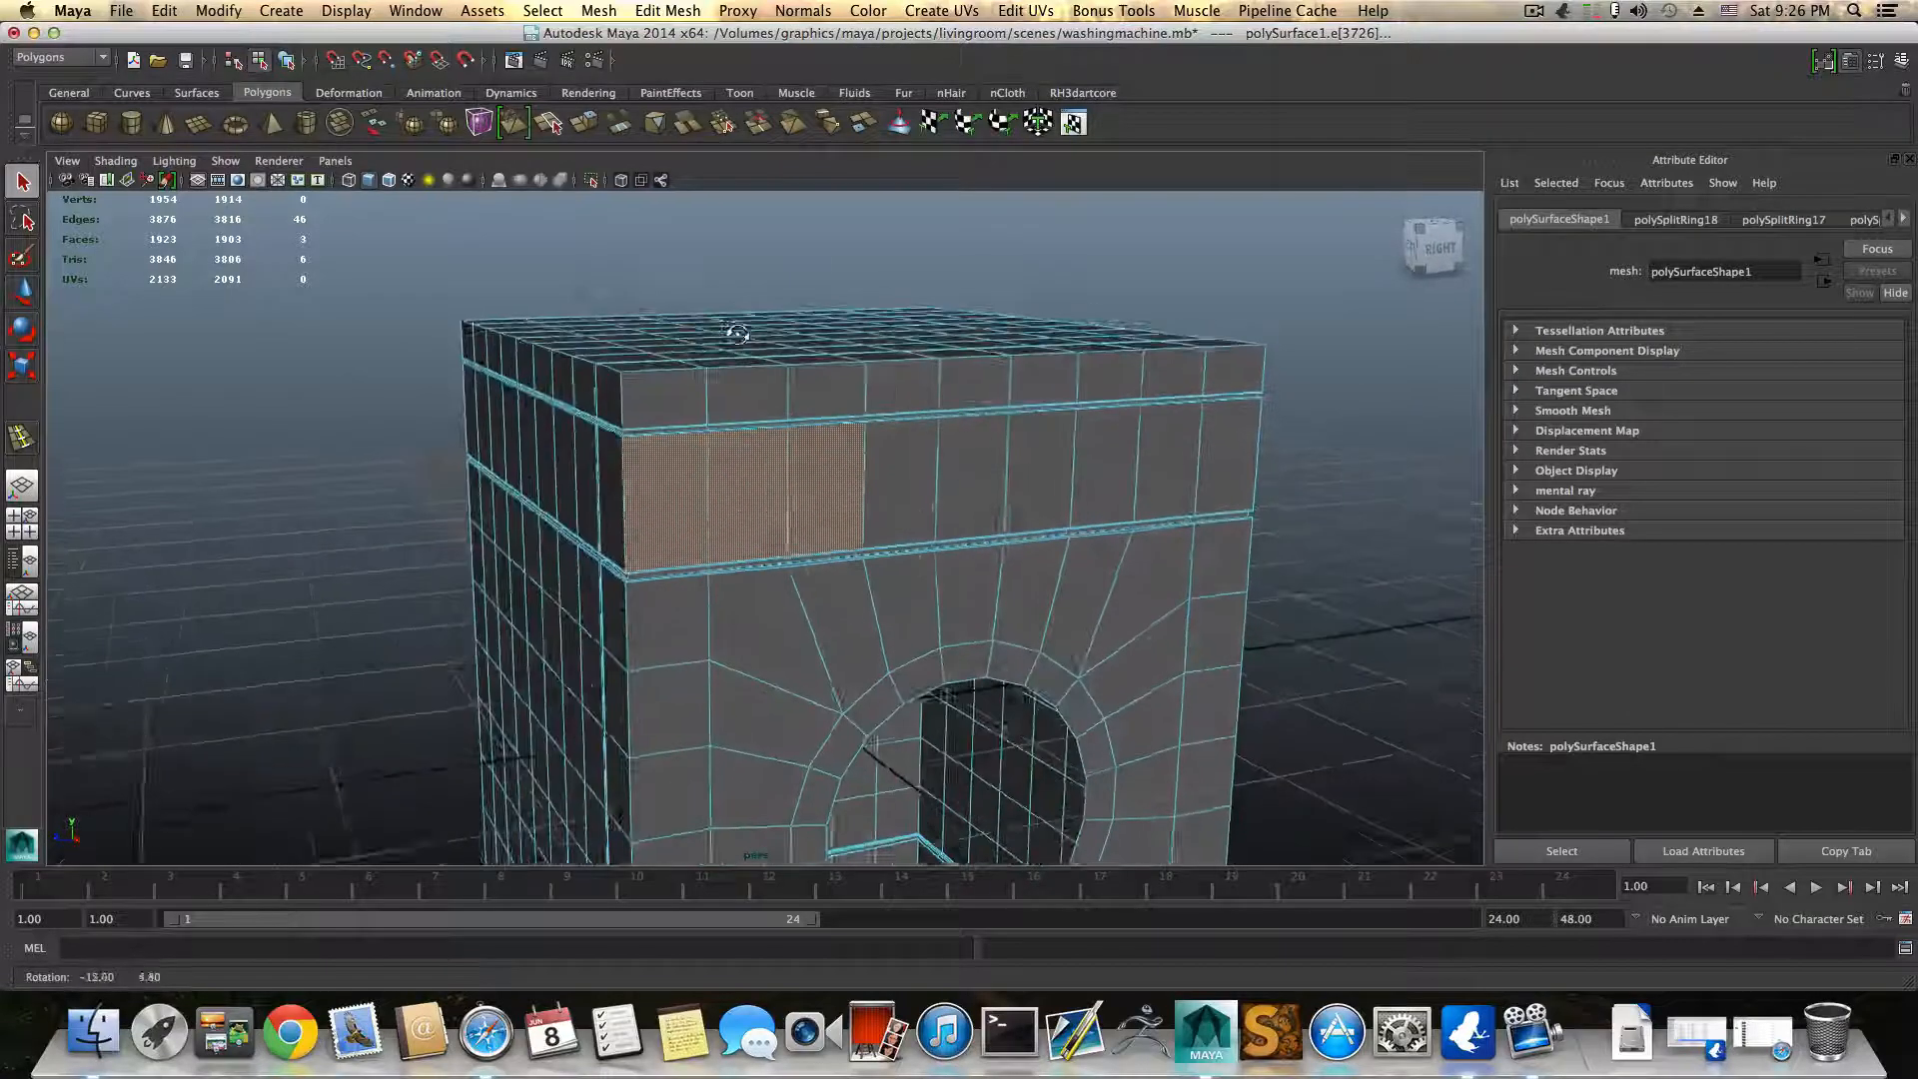
alt+right_drag(736, 330, 877, 454)
alt+middle_drag(877, 454, 865, 499)
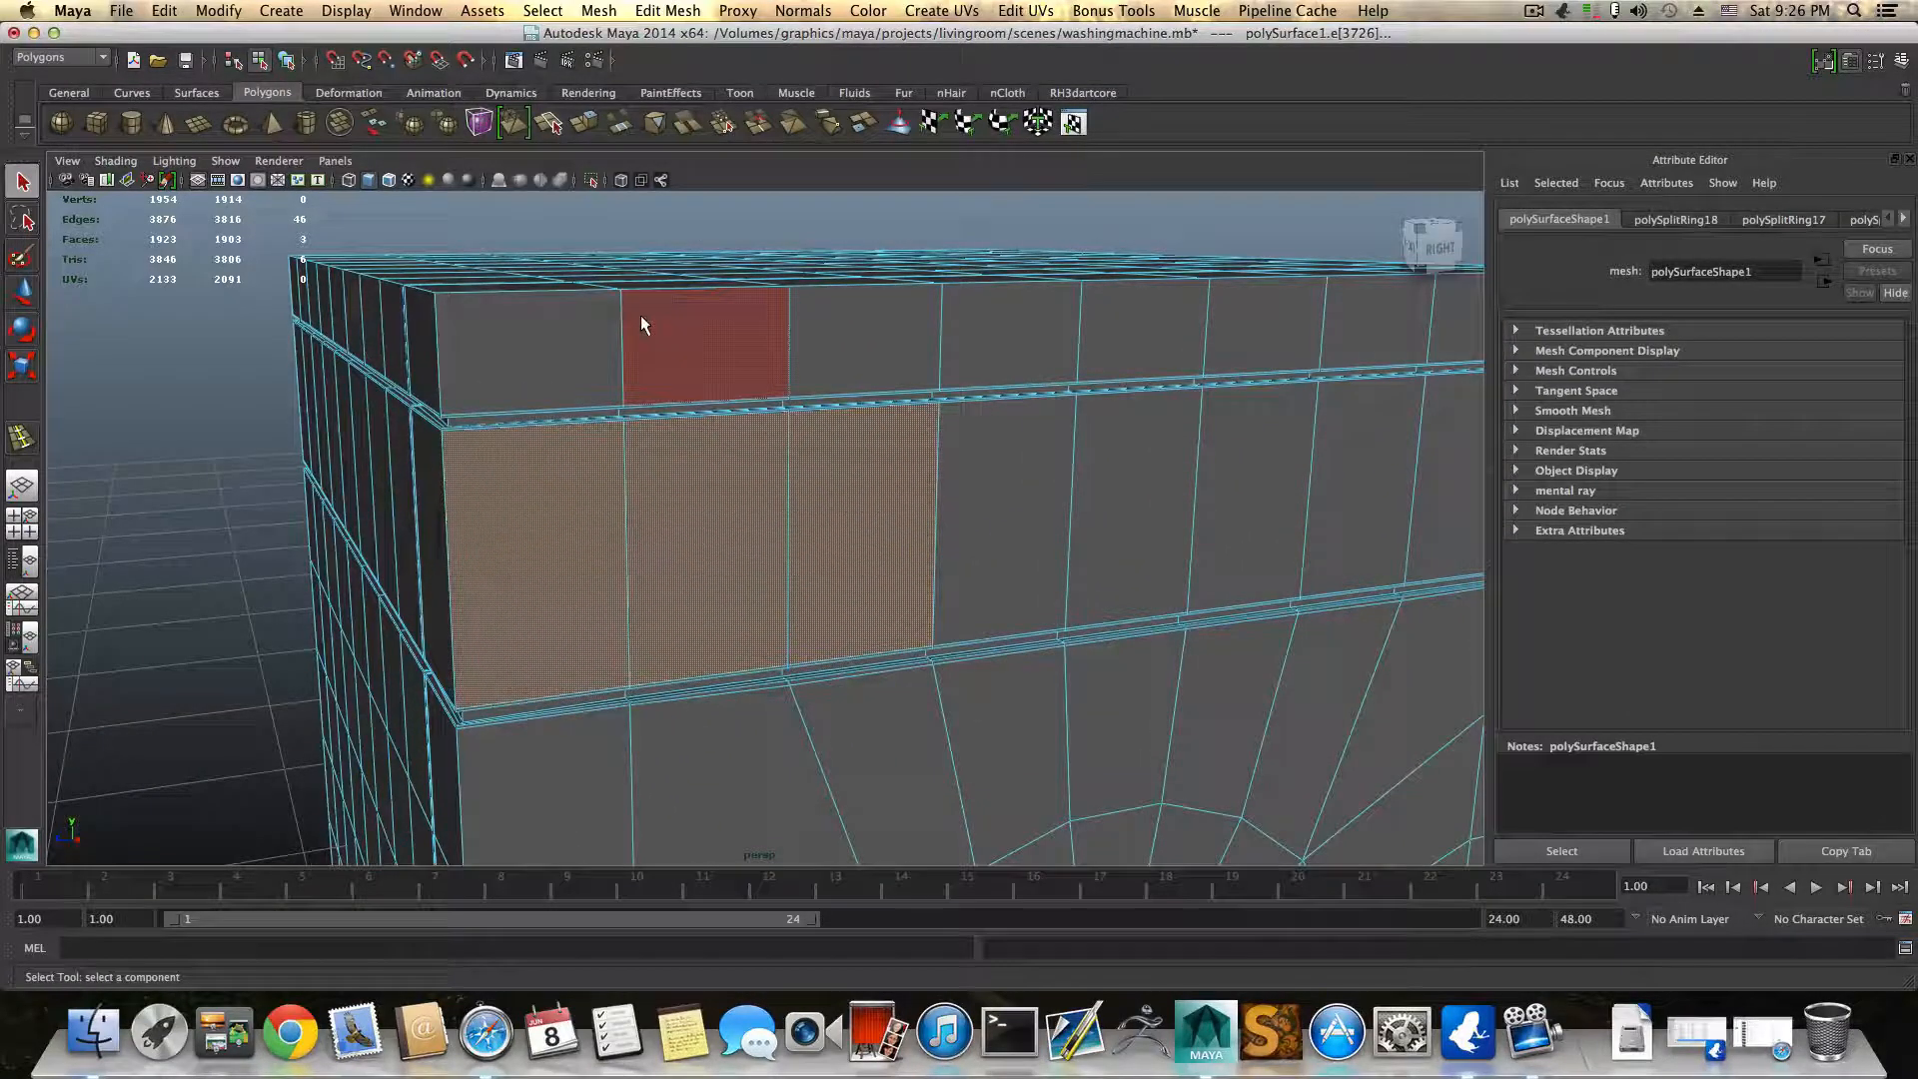
key(F8)
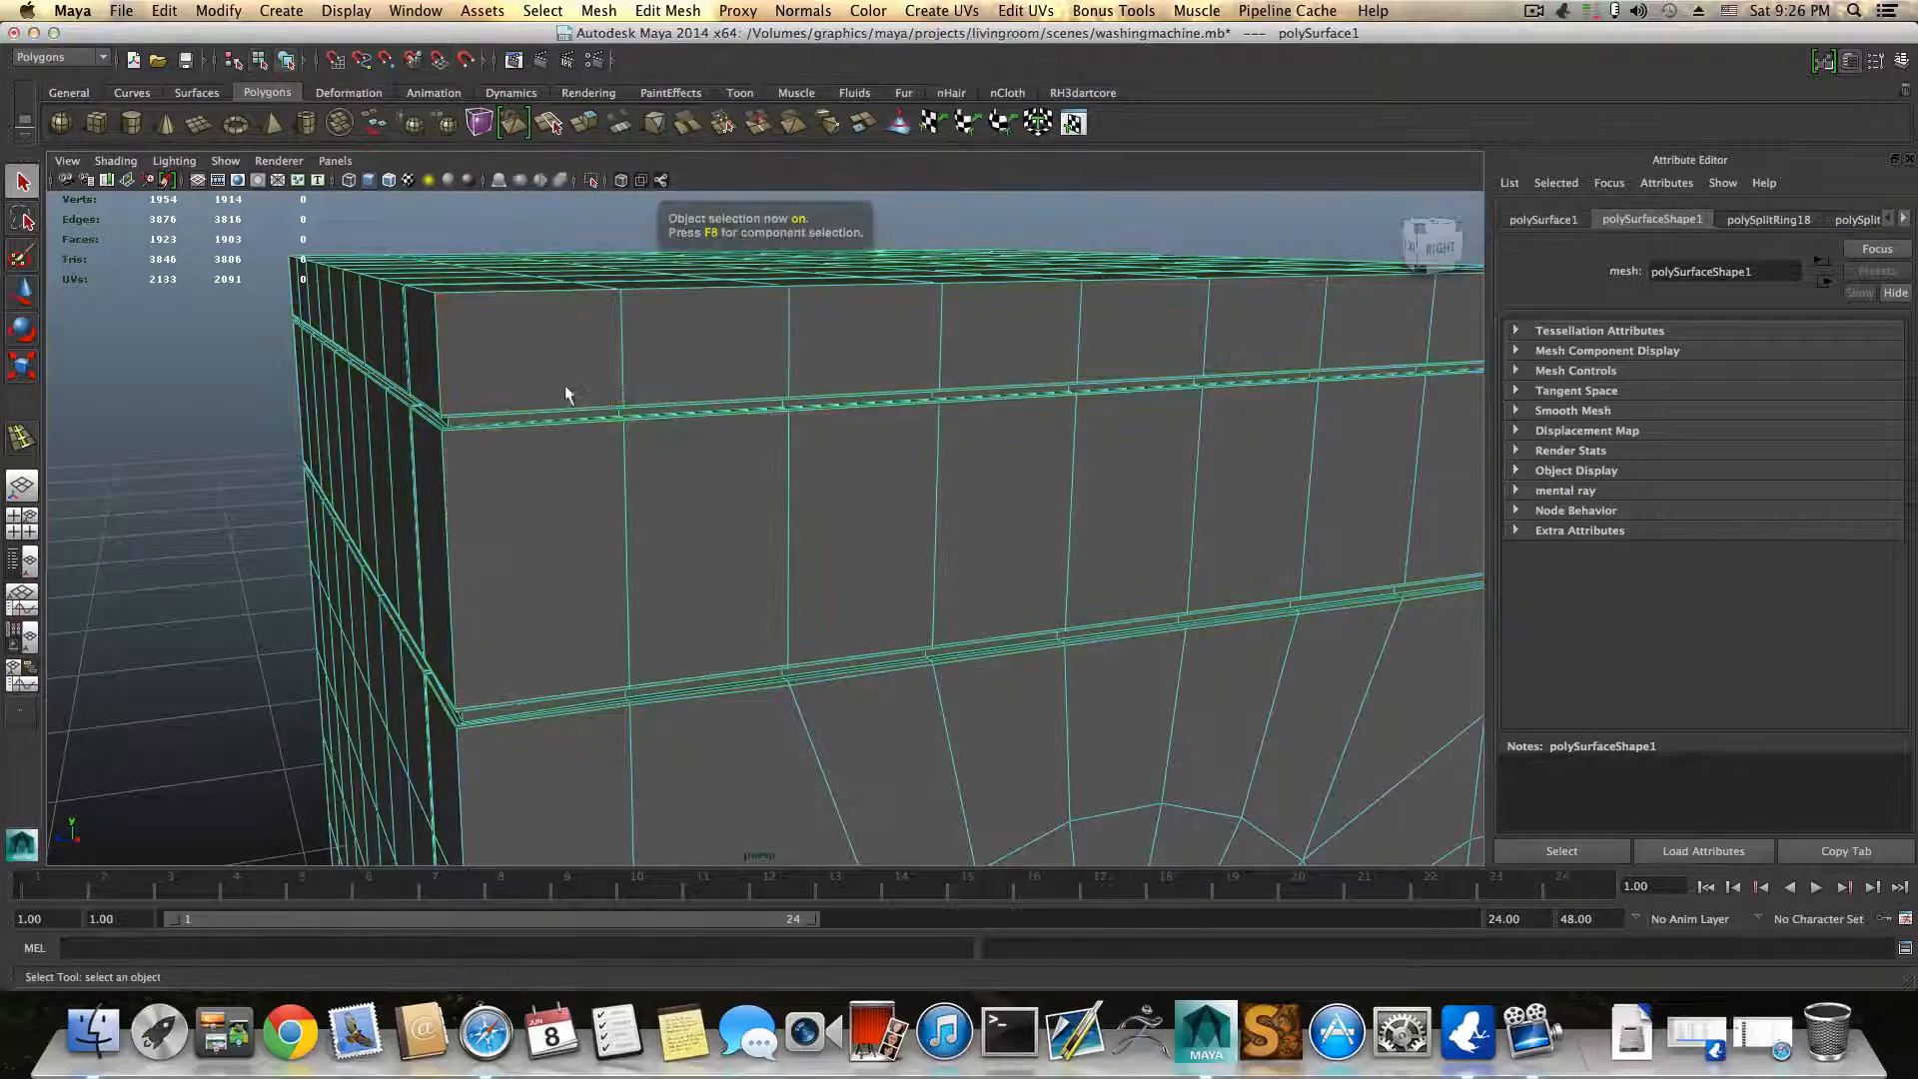
Step: Insert vertical edge loops close to both outer corners of the front side with the Insert Edge Loop Tool
alt+drag(566, 394, 510, 399)
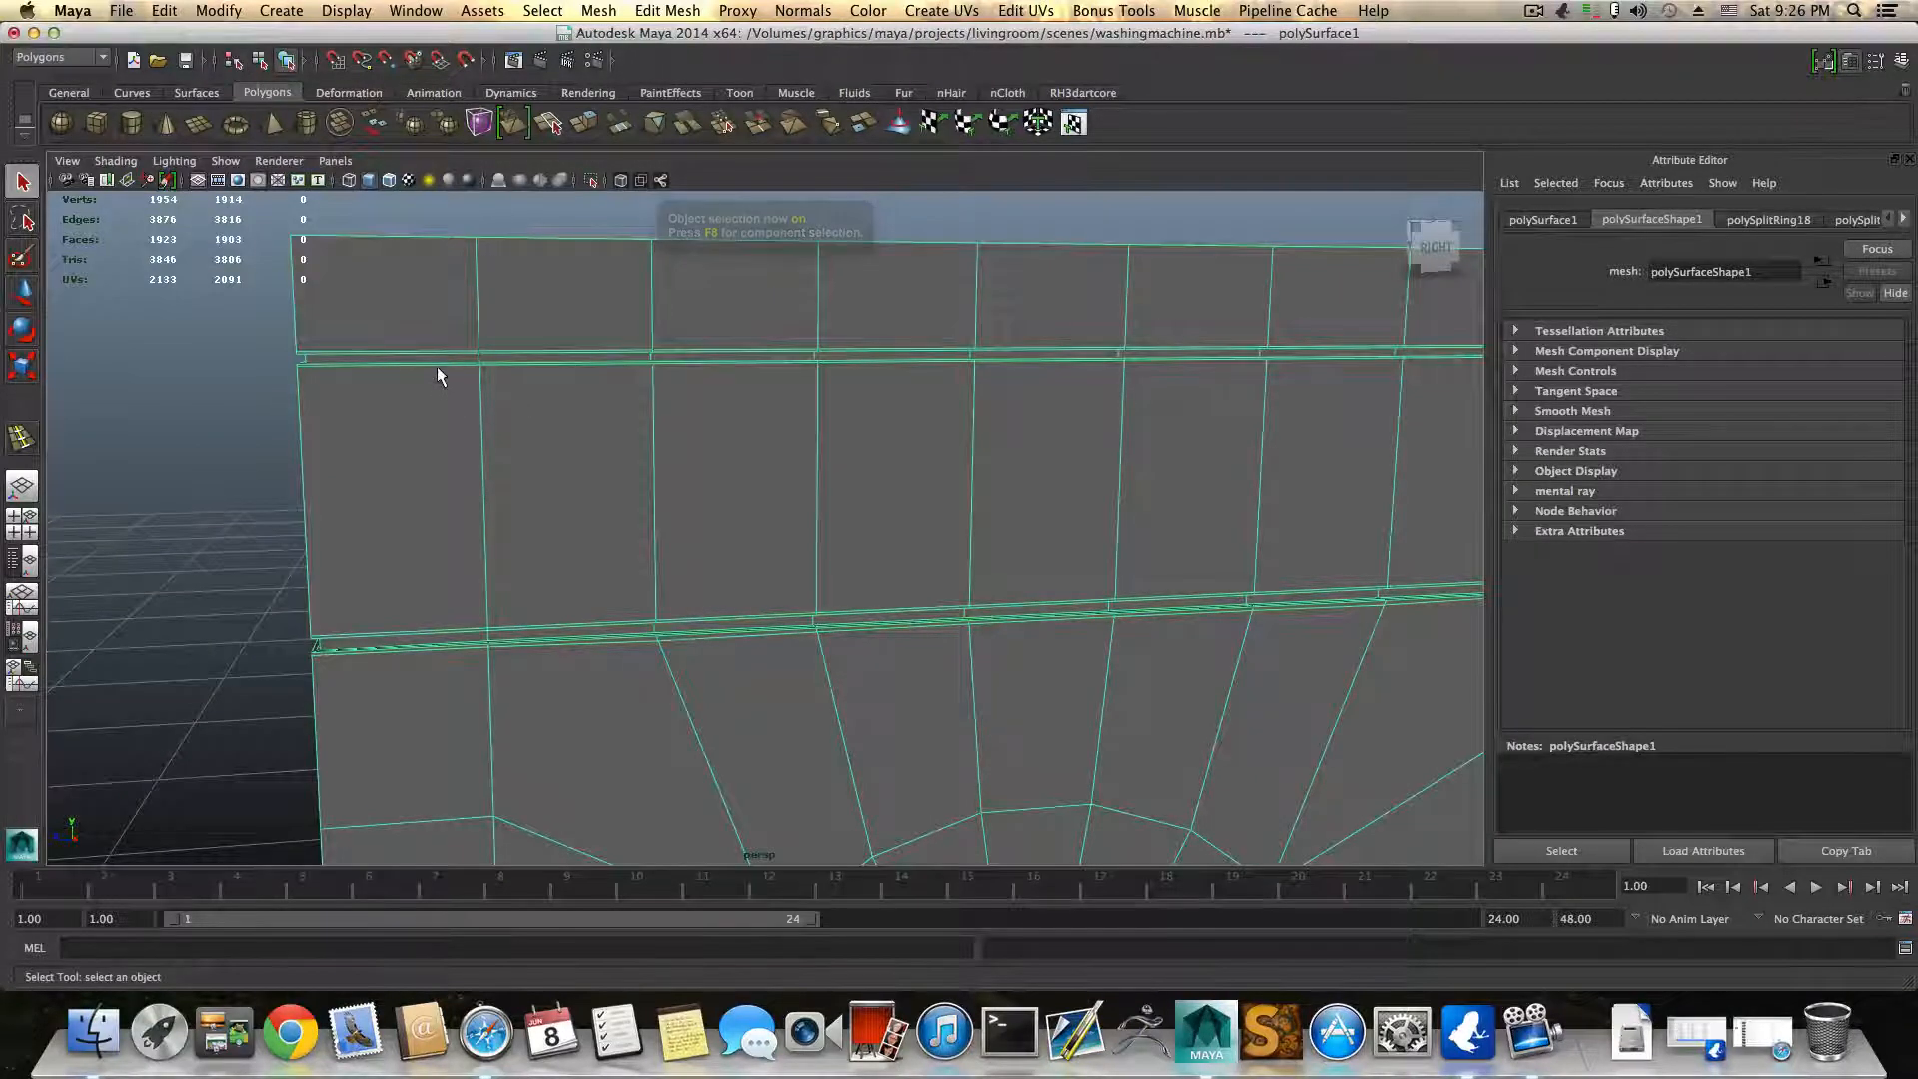
shift+right_drag(436, 370, 375, 398)
drag(364, 343, 299, 355)
key(super+z)
alt+middle_drag(856, 362, 539, 453)
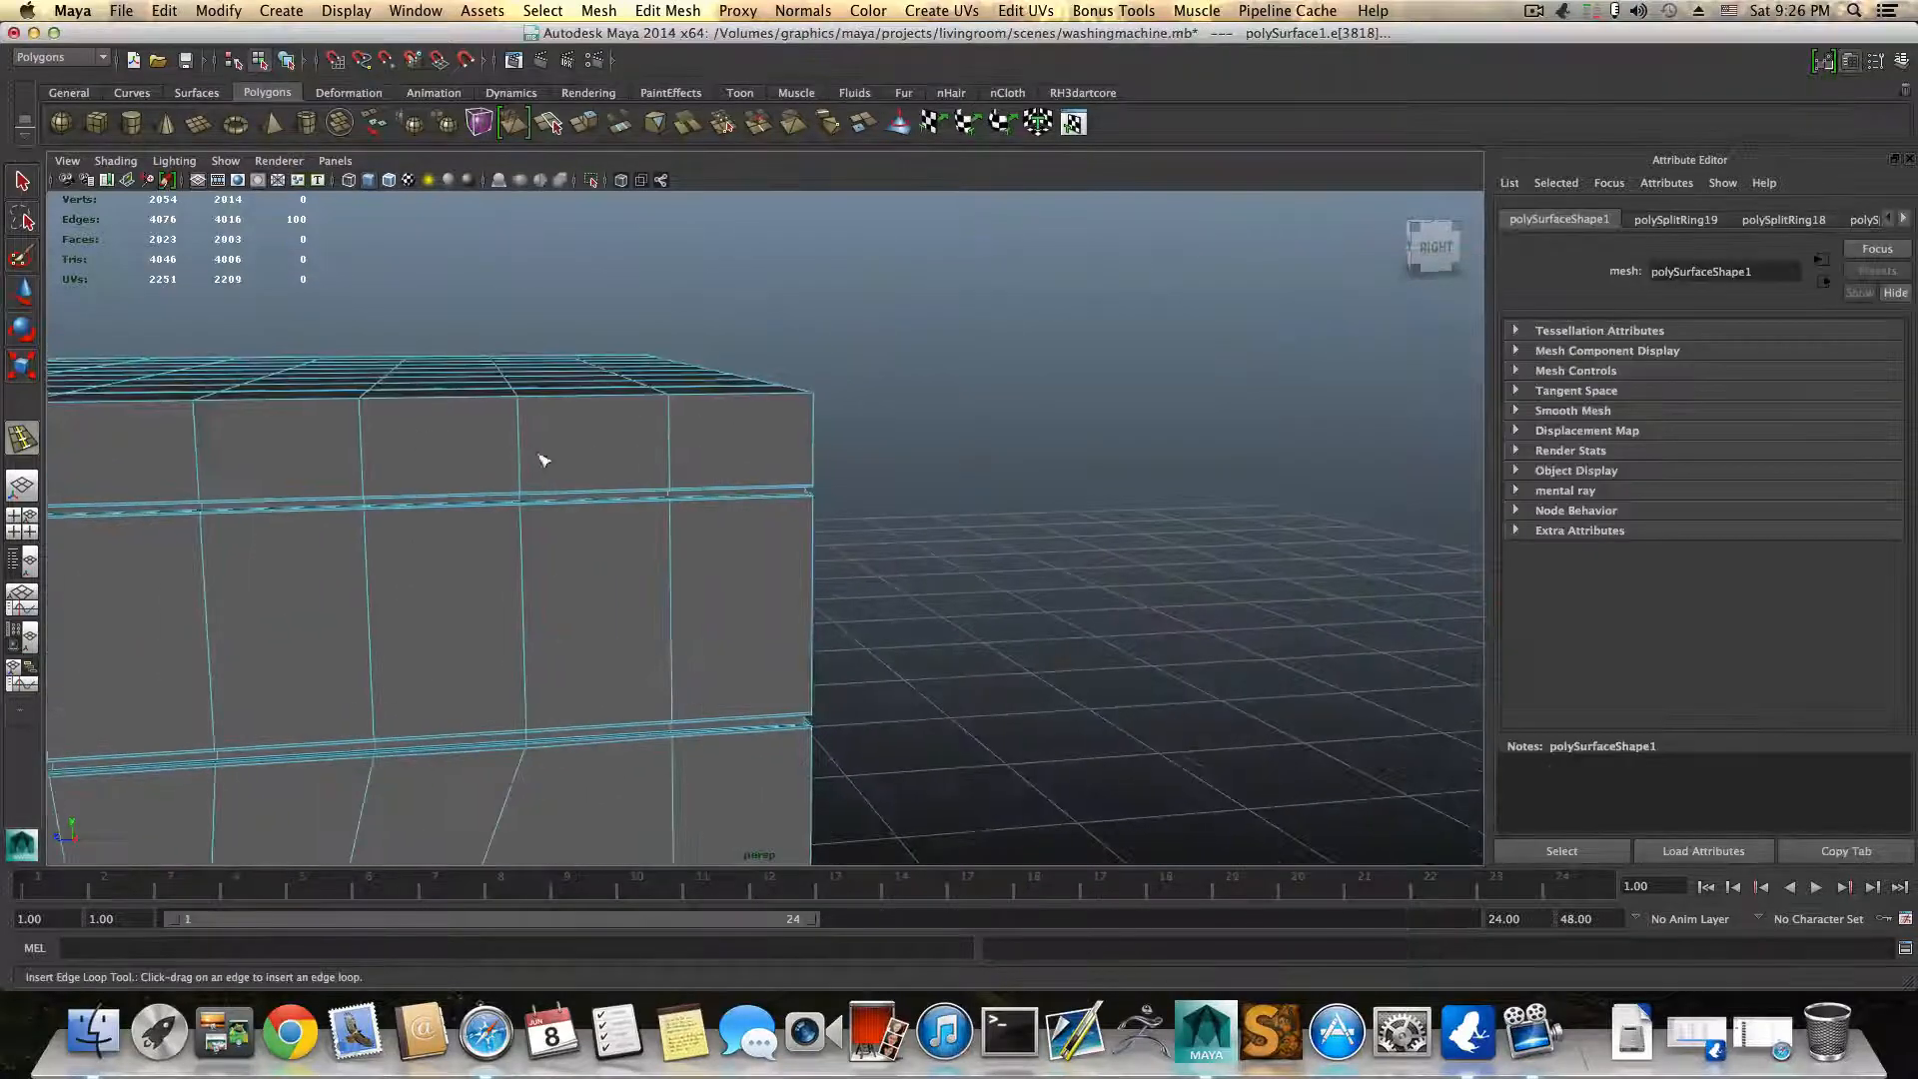
mouse_move(734, 469)
alt+mouse_down()
mouse_move(646, 439)
mouse_move(704, 462)
alt+mouse_up()
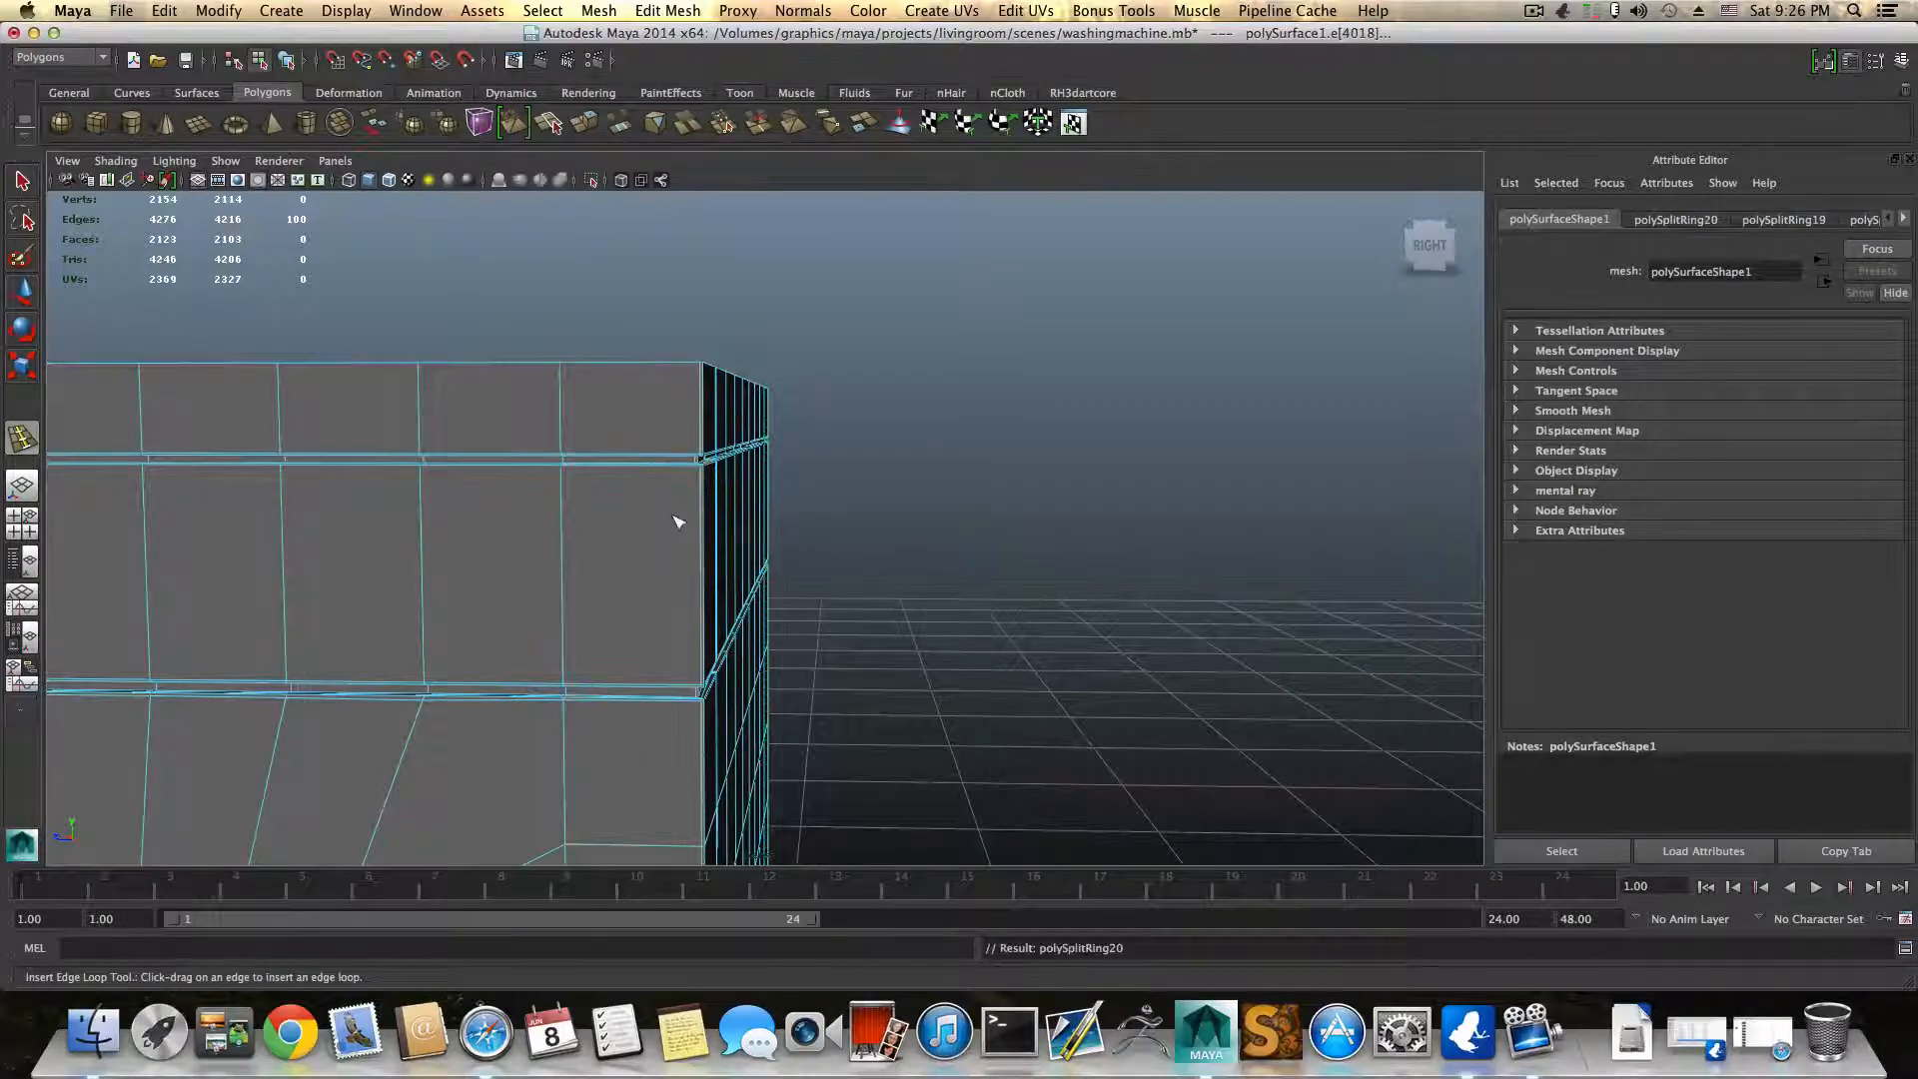
alt+drag(620, 514, 713, 556)
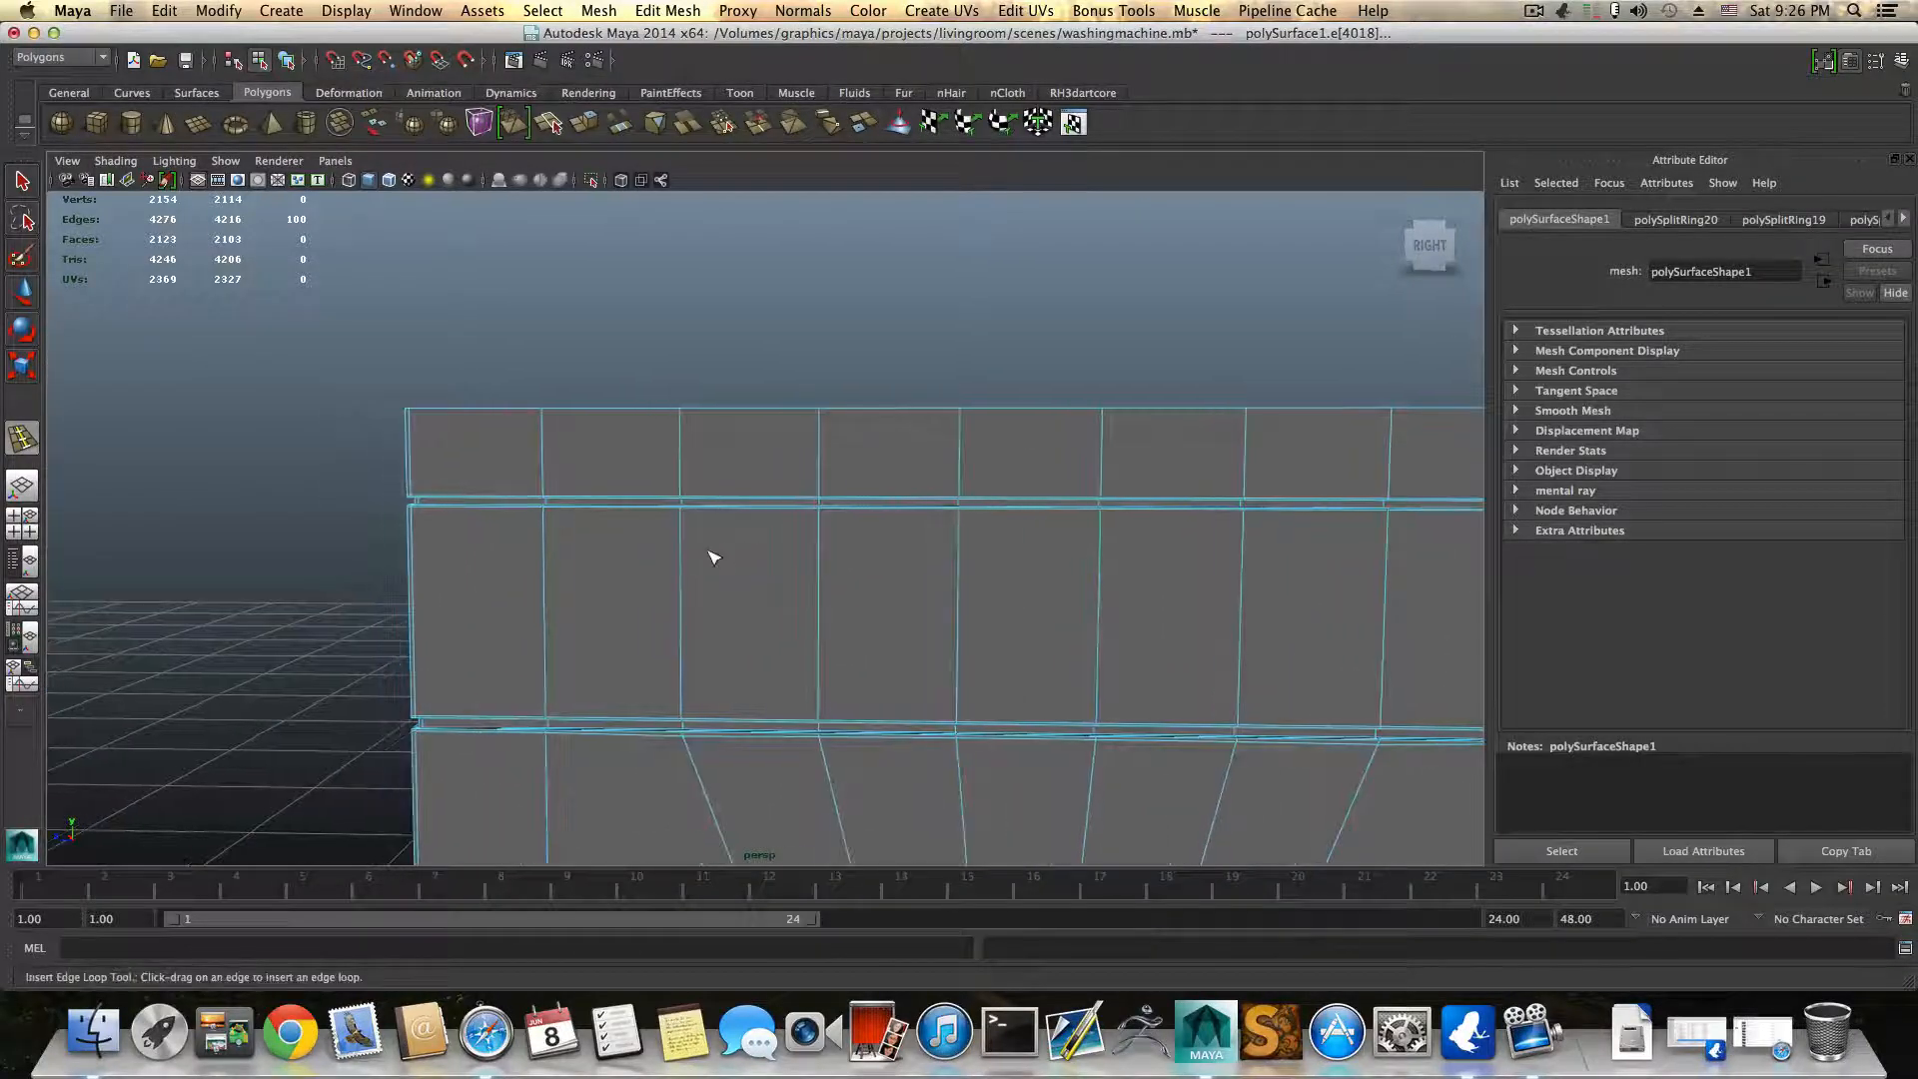
Step: Extrude the three leftmost faces of the front panel band between the two seams and scale them inward to 0.9
mouse_move(505, 561)
alt+mouse_down()
mouse_move(613, 604)
mouse_move(729, 560)
mouse_move(531, 566)
alt+mouse_up()
key(1)
key(q)
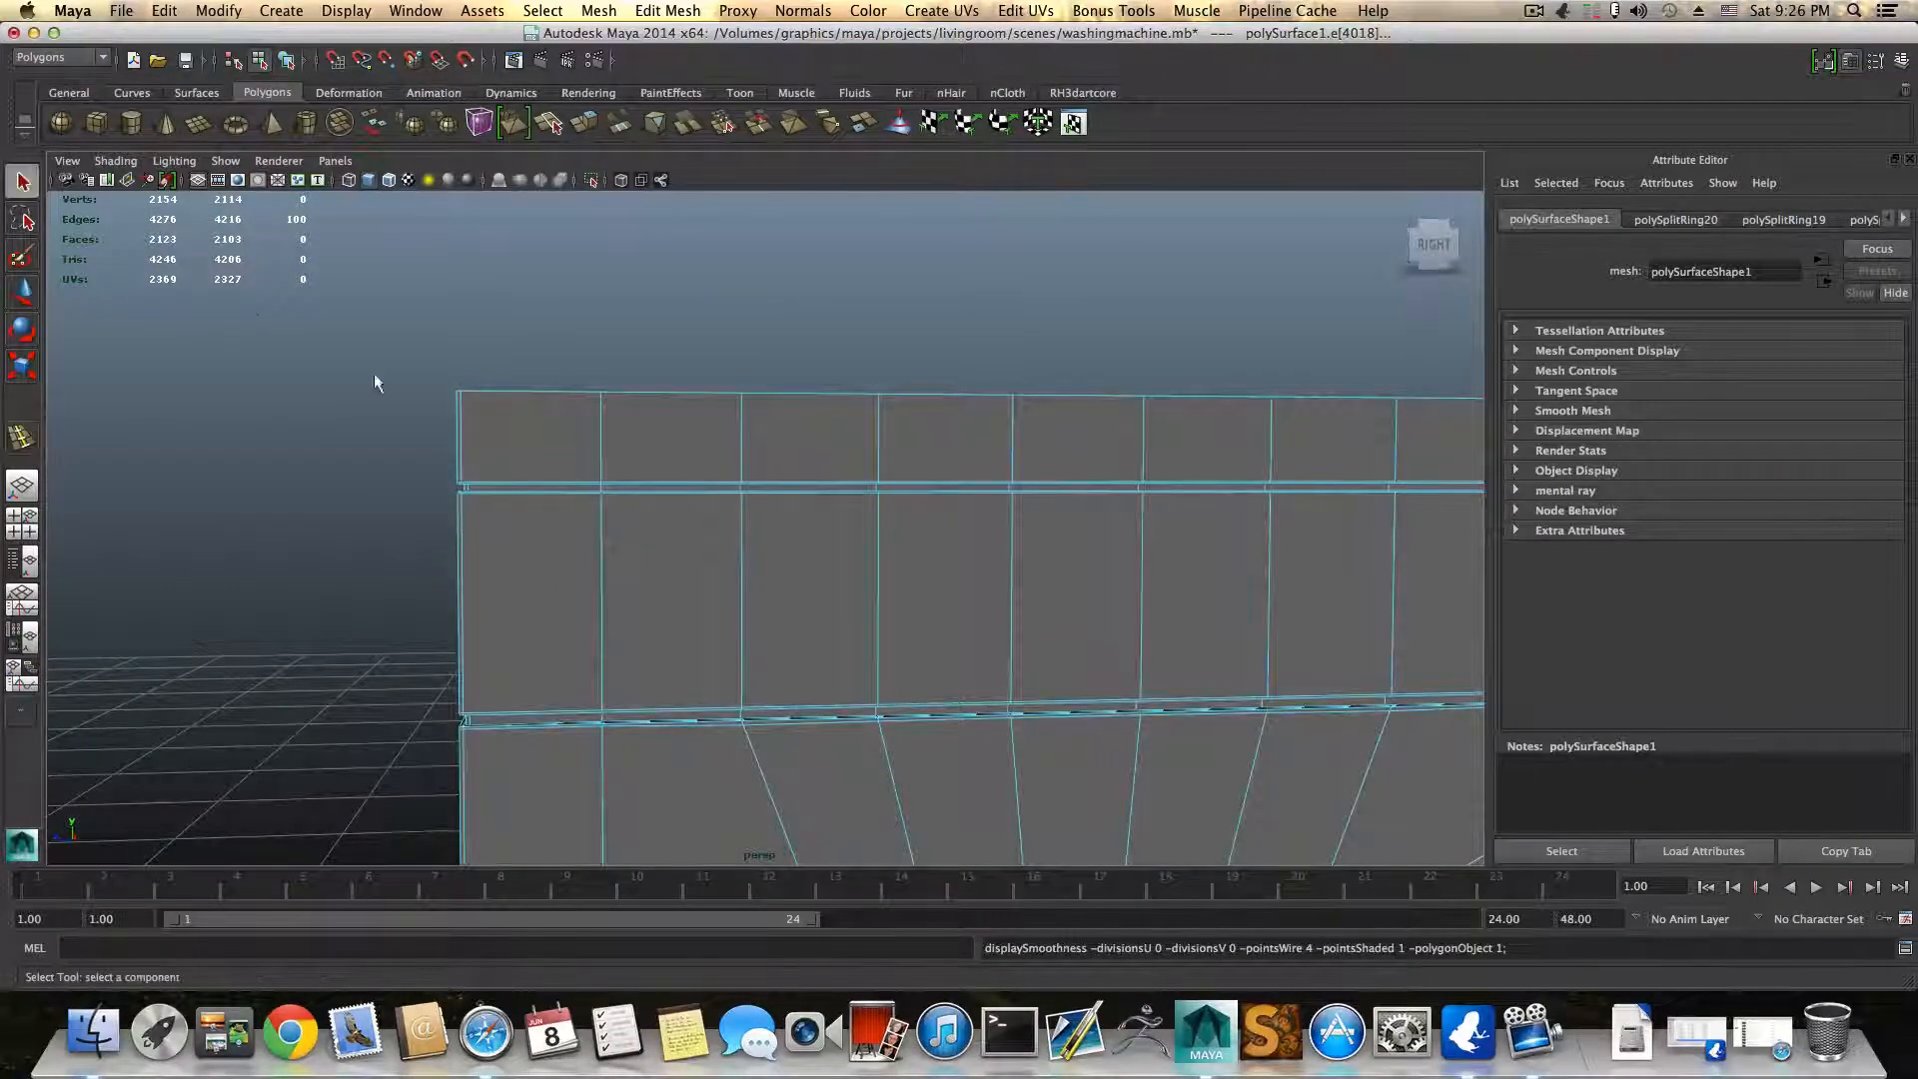
right_drag(602, 477, 602, 537)
click(567, 549)
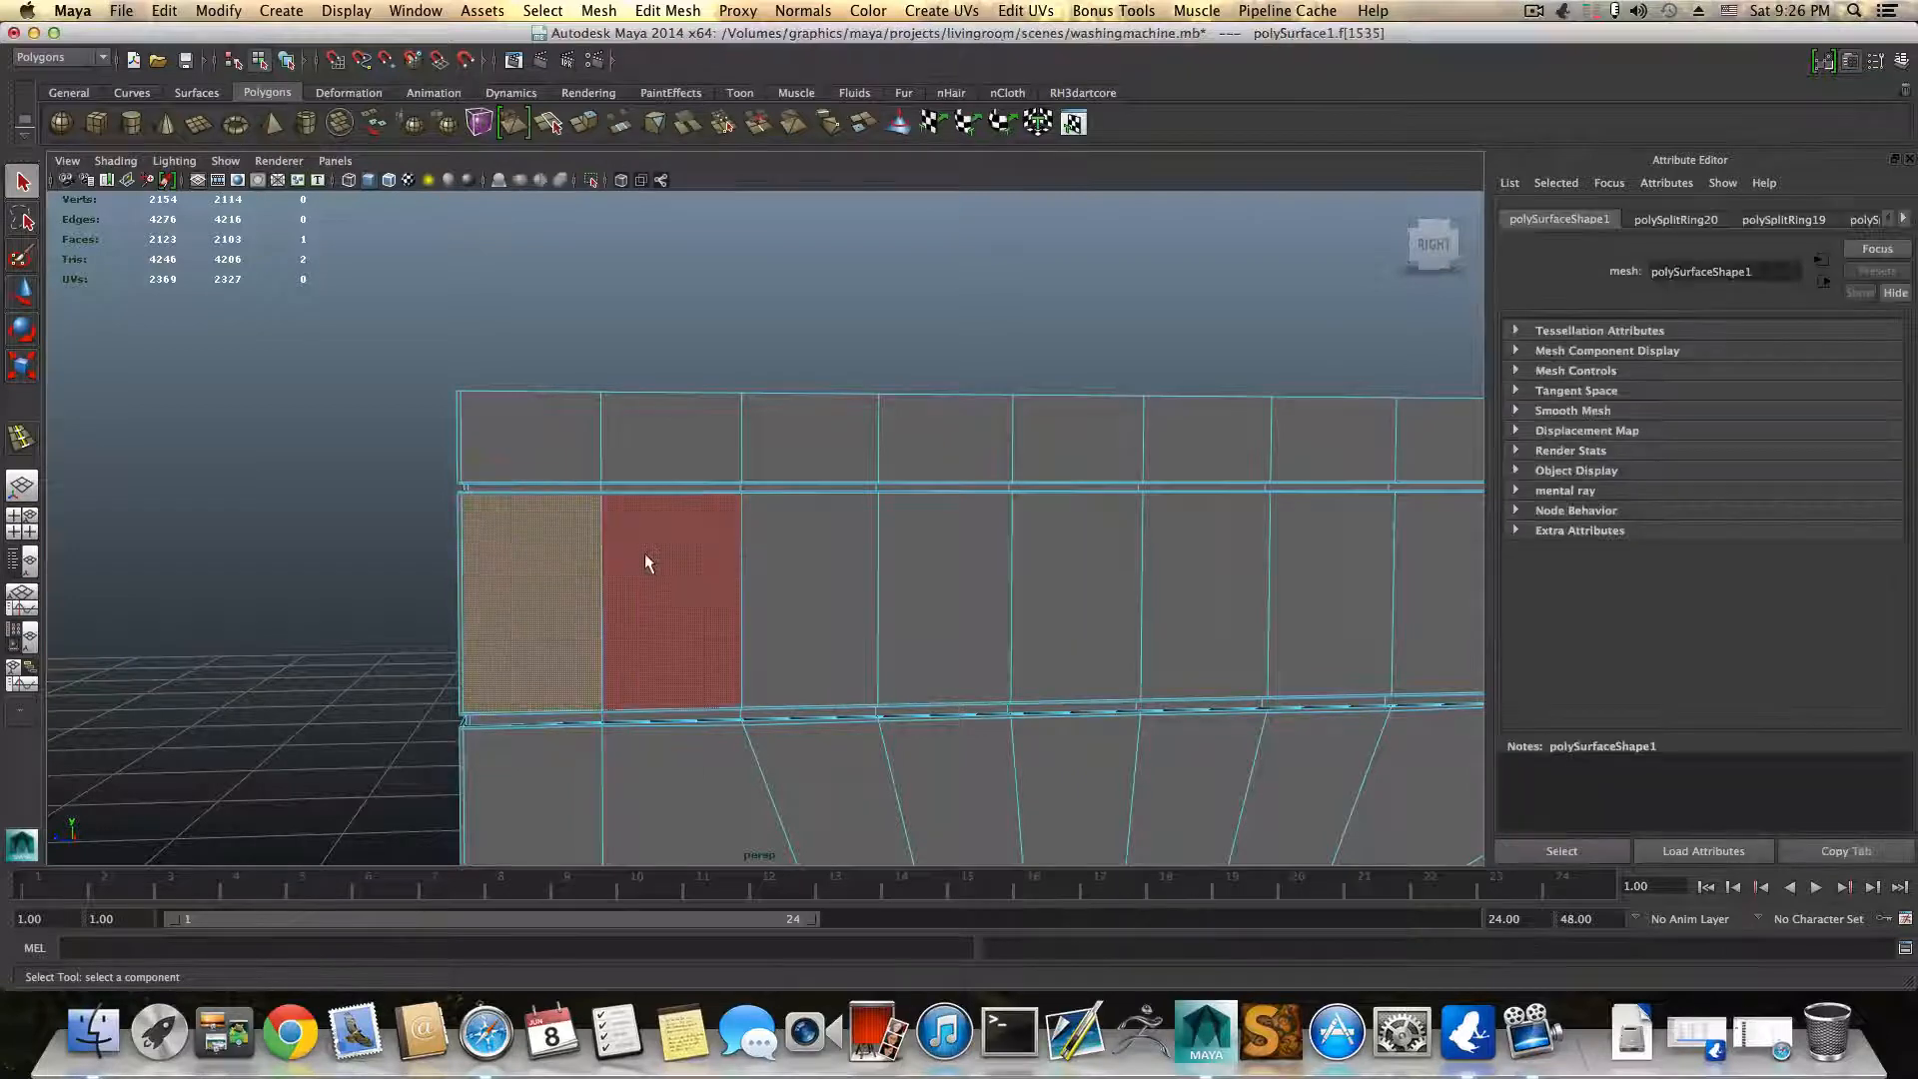
shift+click(646, 564)
shift+click(783, 542)
scroll(779, 544, down, 2)
click(550, 123)
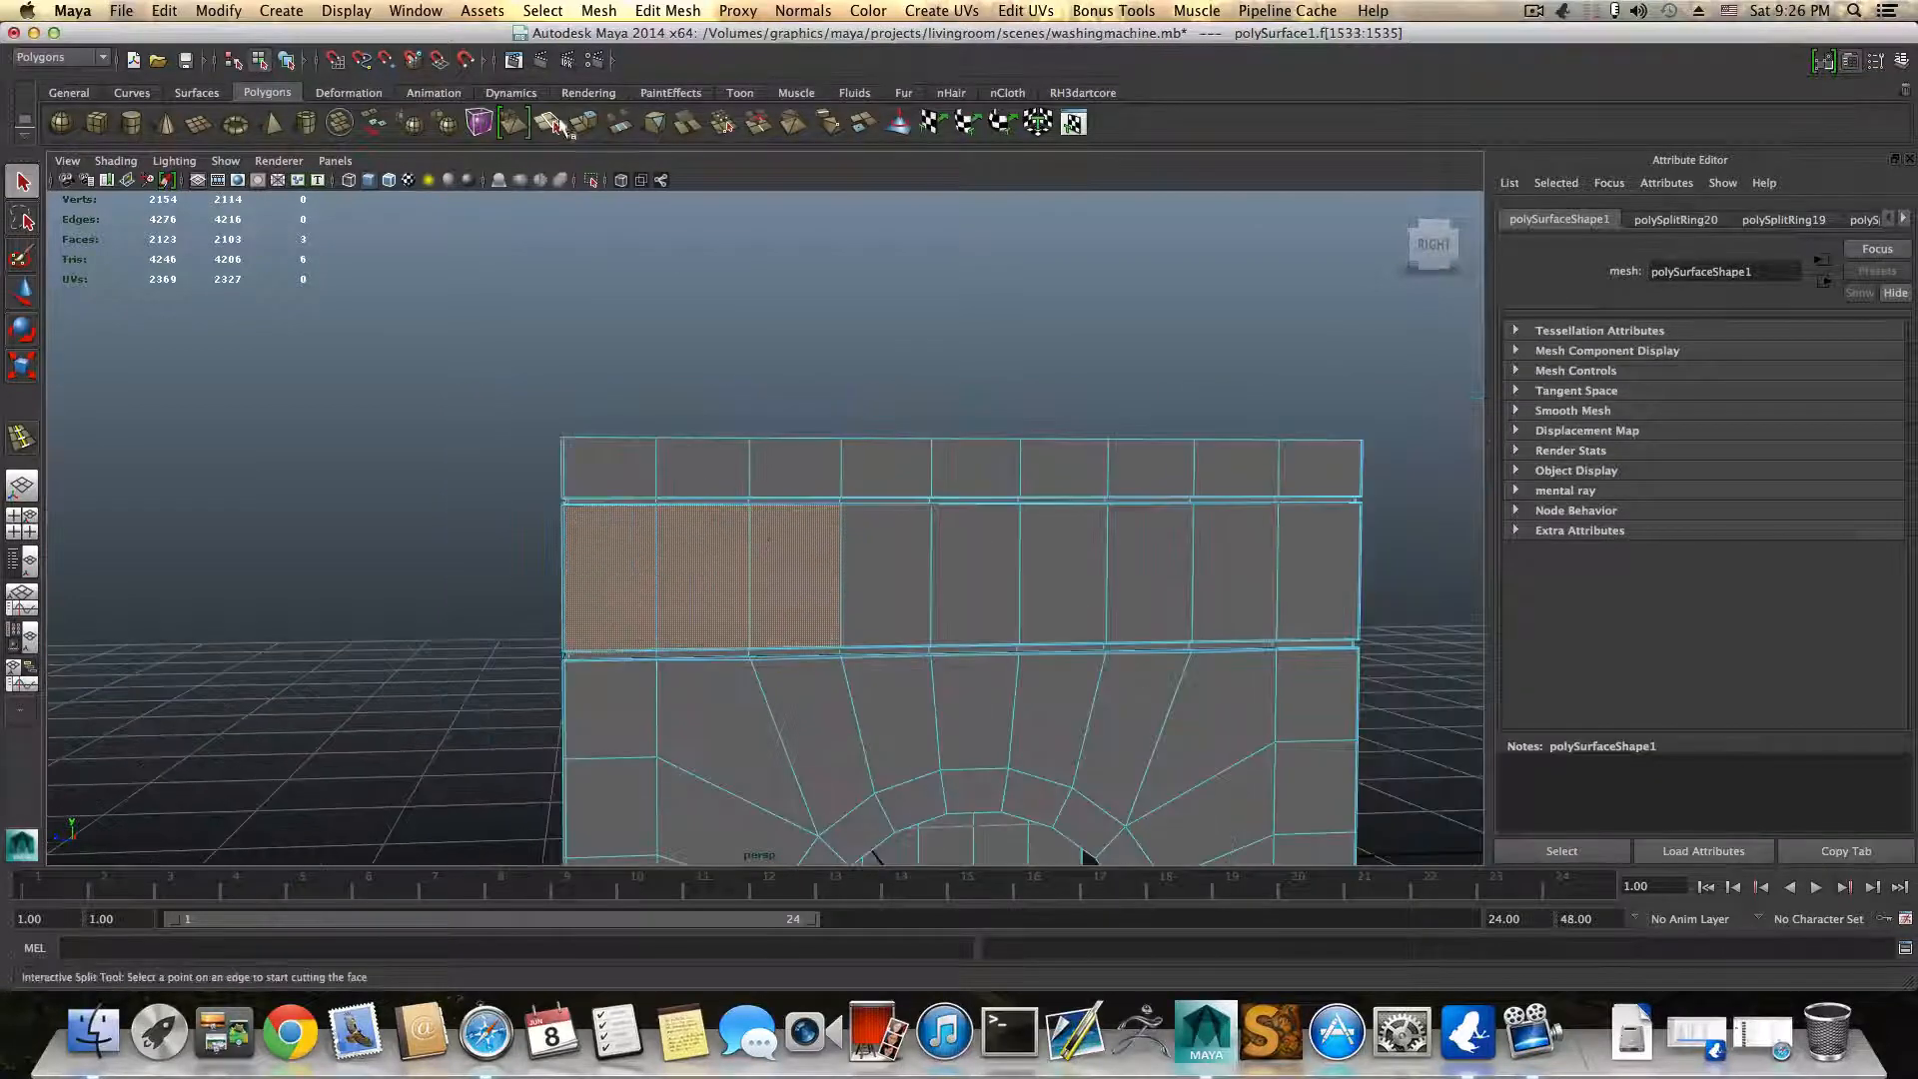
key(ctrl+e)
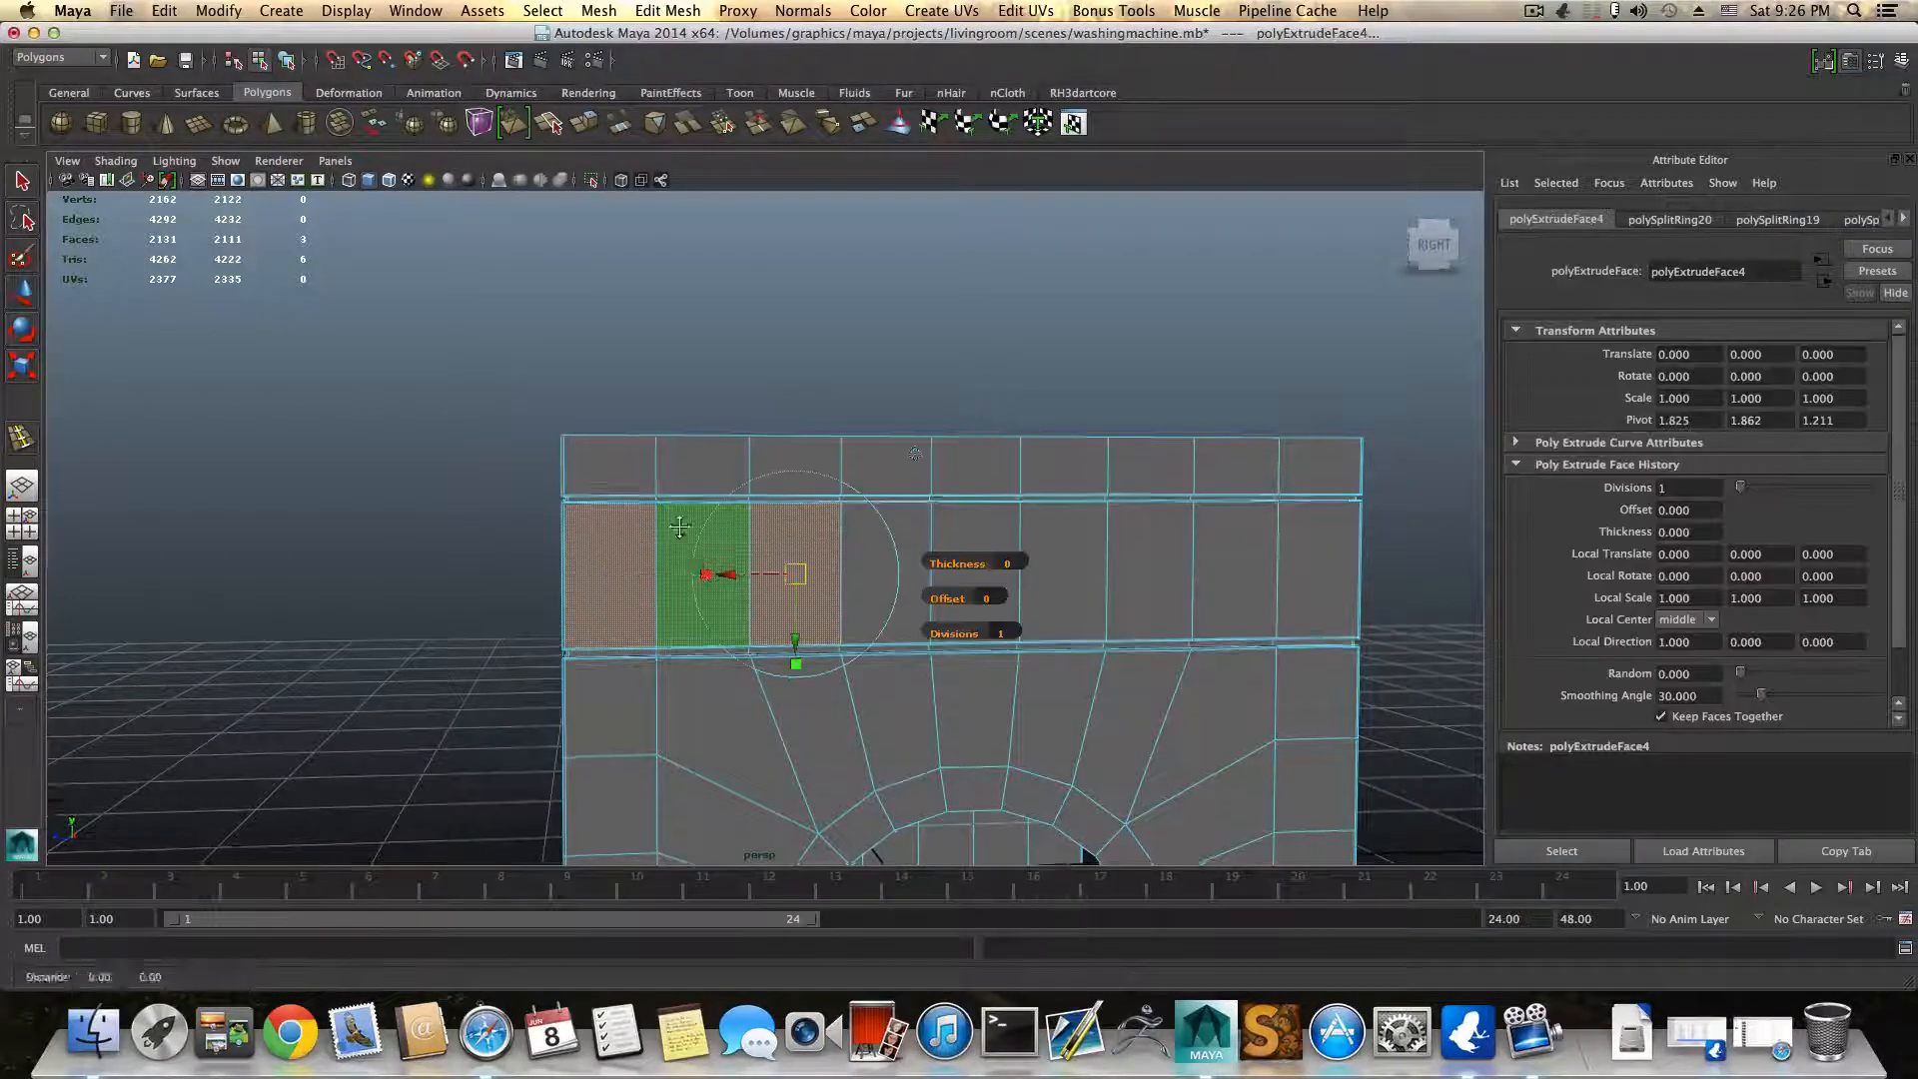
alt+drag(680, 526, 722, 560)
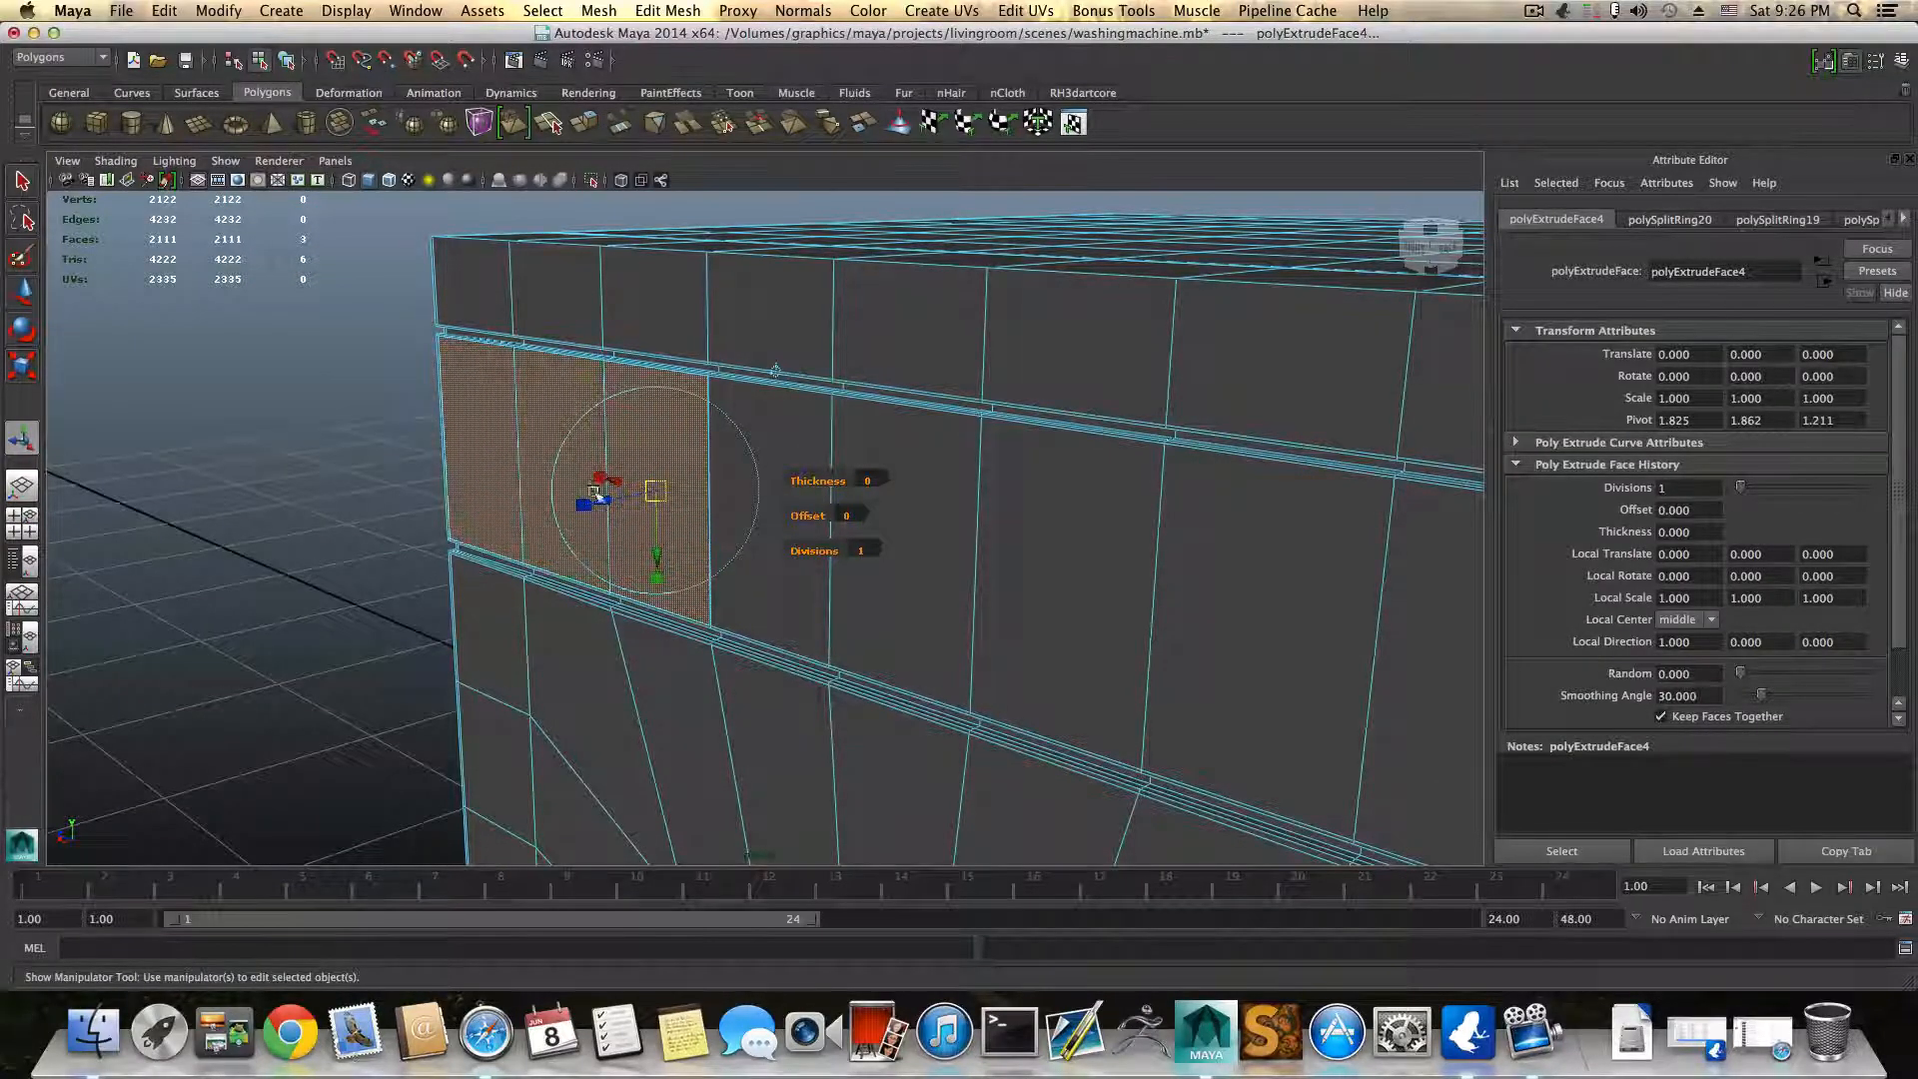
click(585, 508)
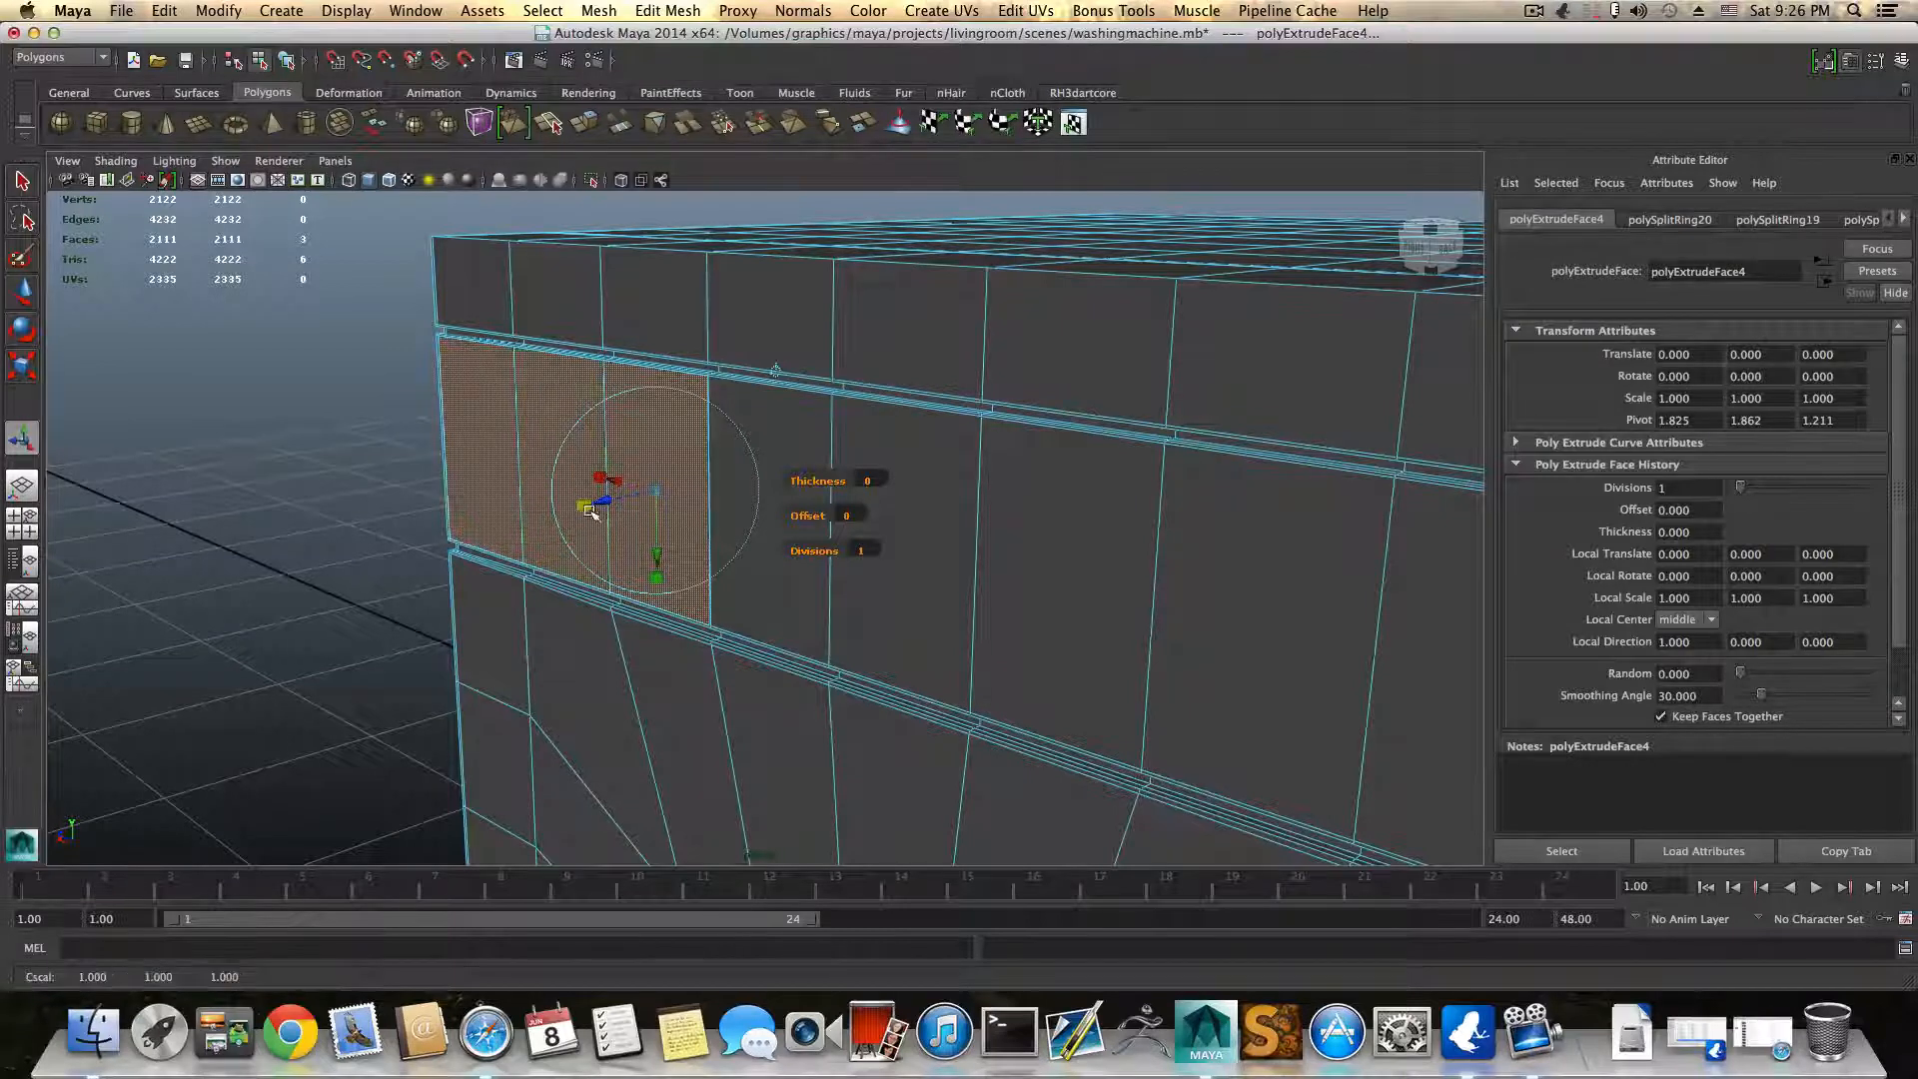
click(653, 494)
drag(653, 494, 721, 508)
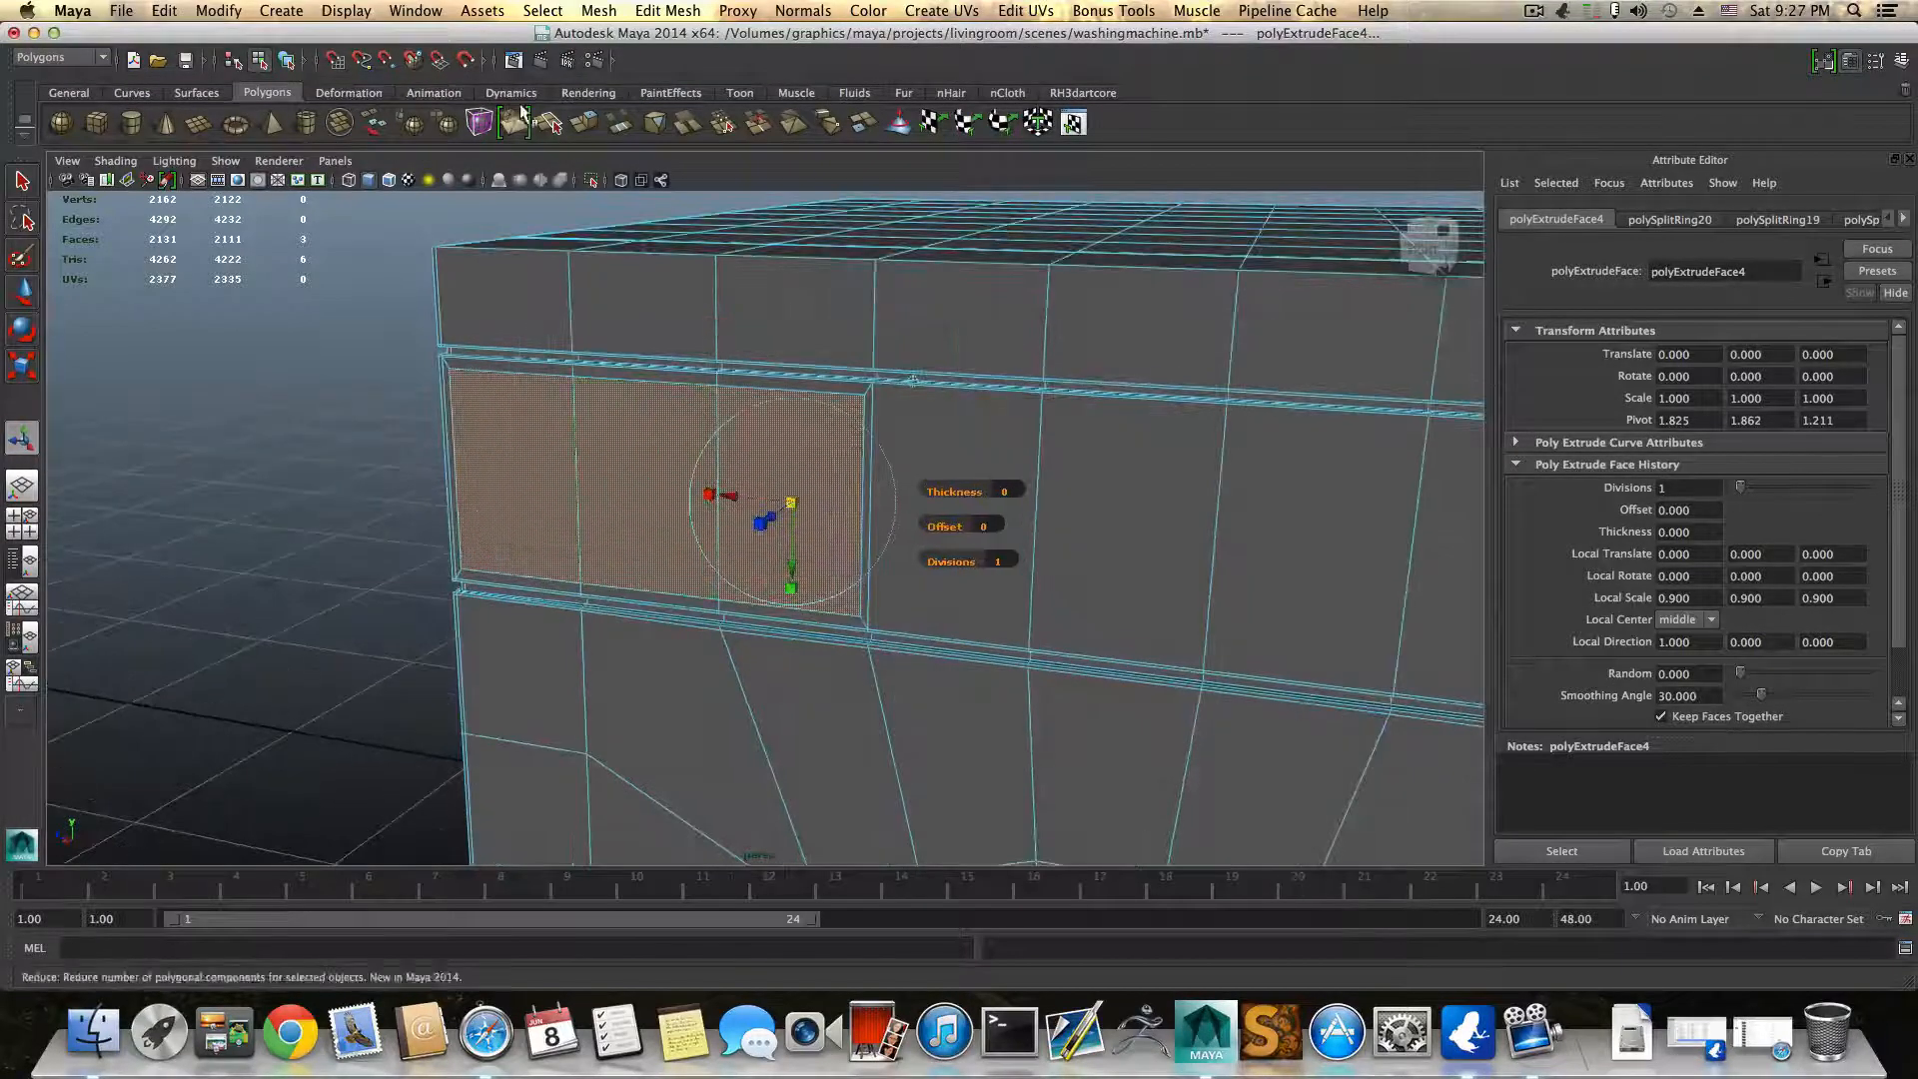
Step: Extrude the inset faces again at 0.9 scale, extrude them once more with local Y scale 0.044 into a thin strip, and return to object mode
click(584, 125)
alt+drag(730, 546, 723, 497)
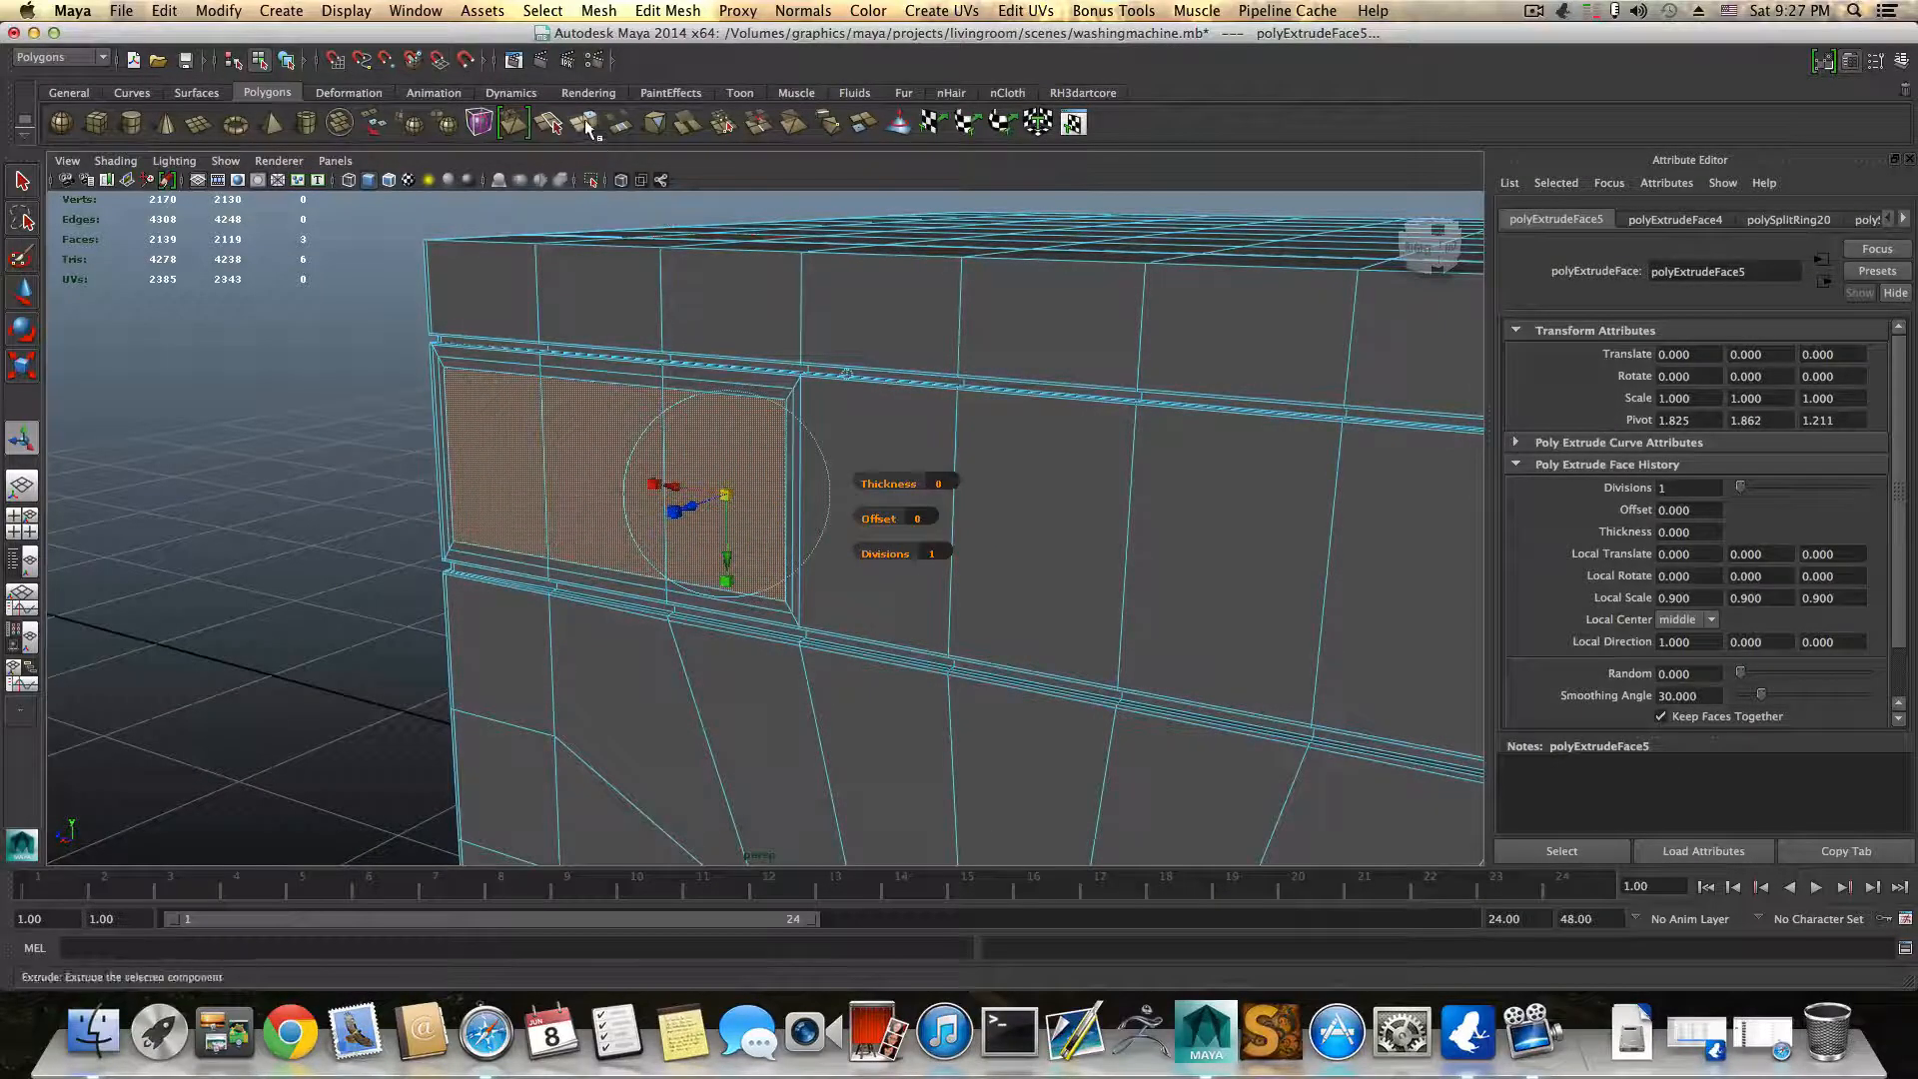
click(589, 125)
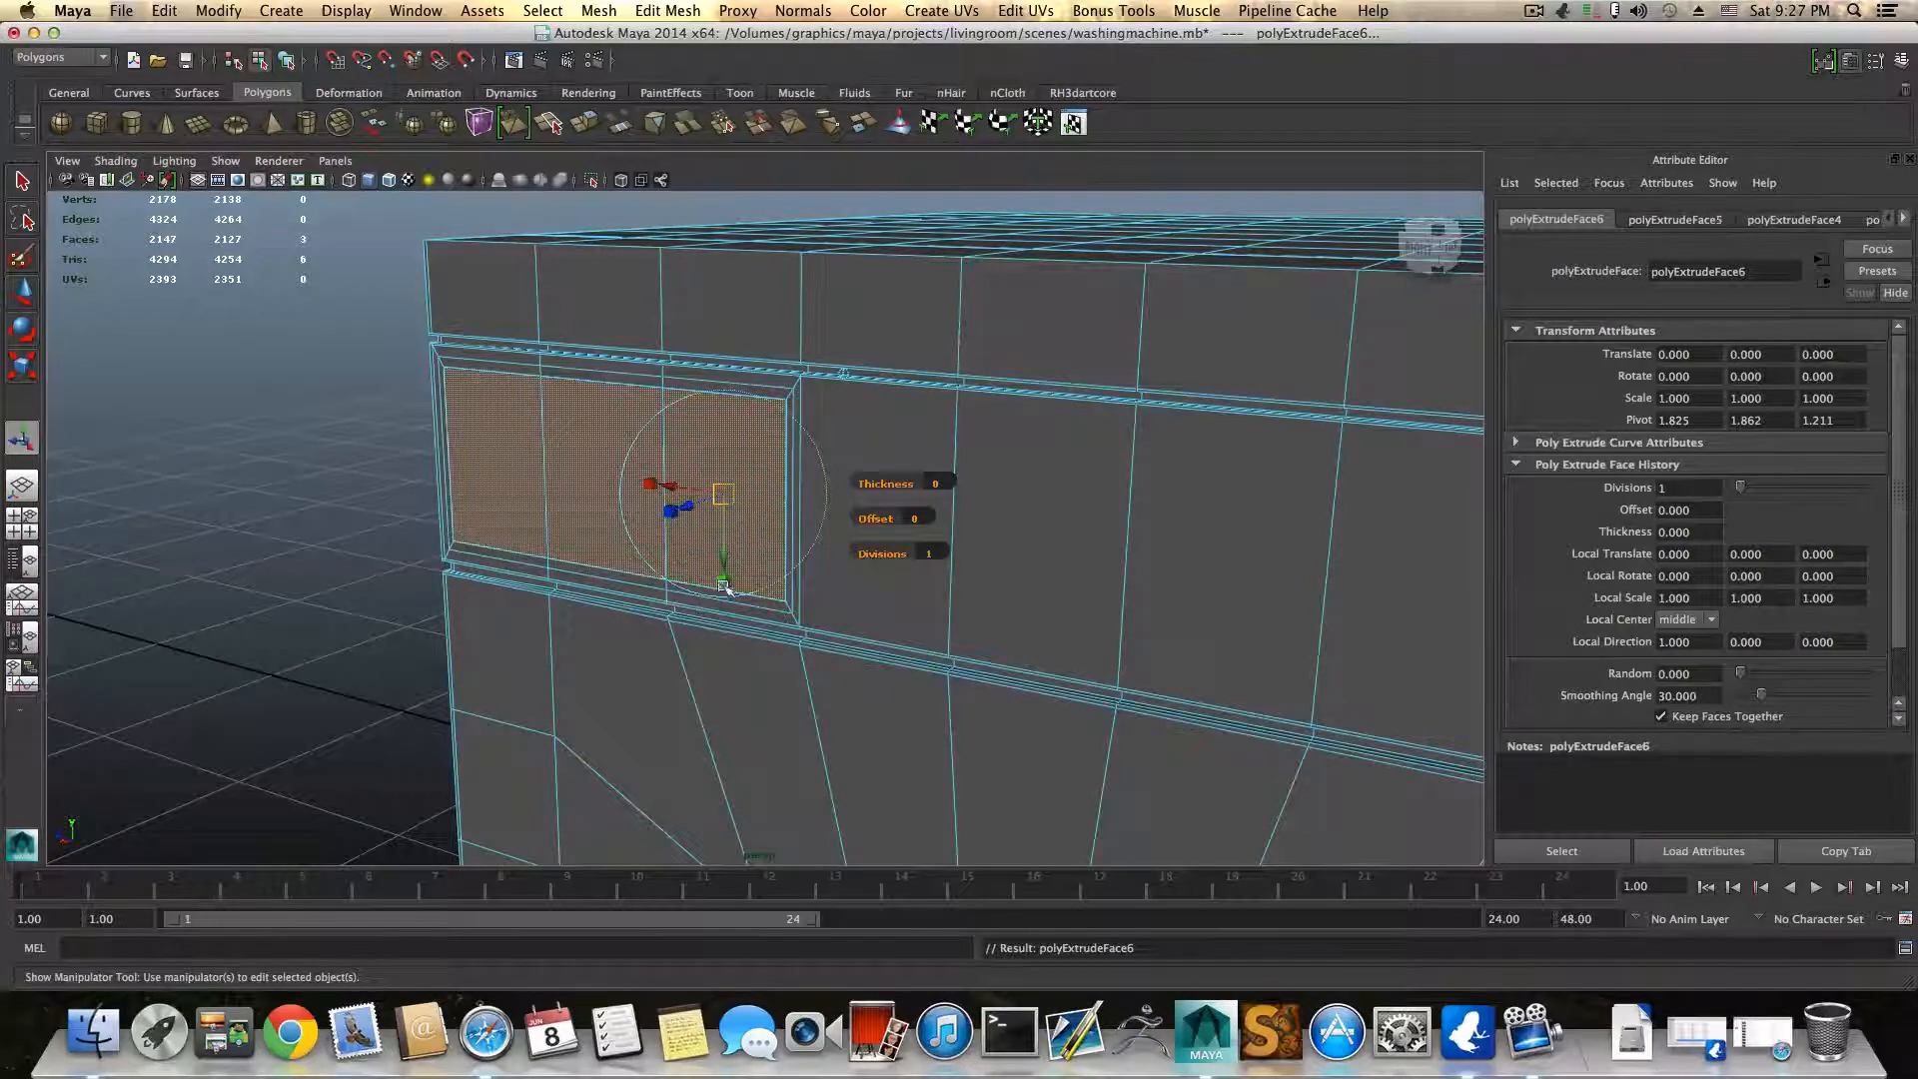
drag(726, 583, 710, 497)
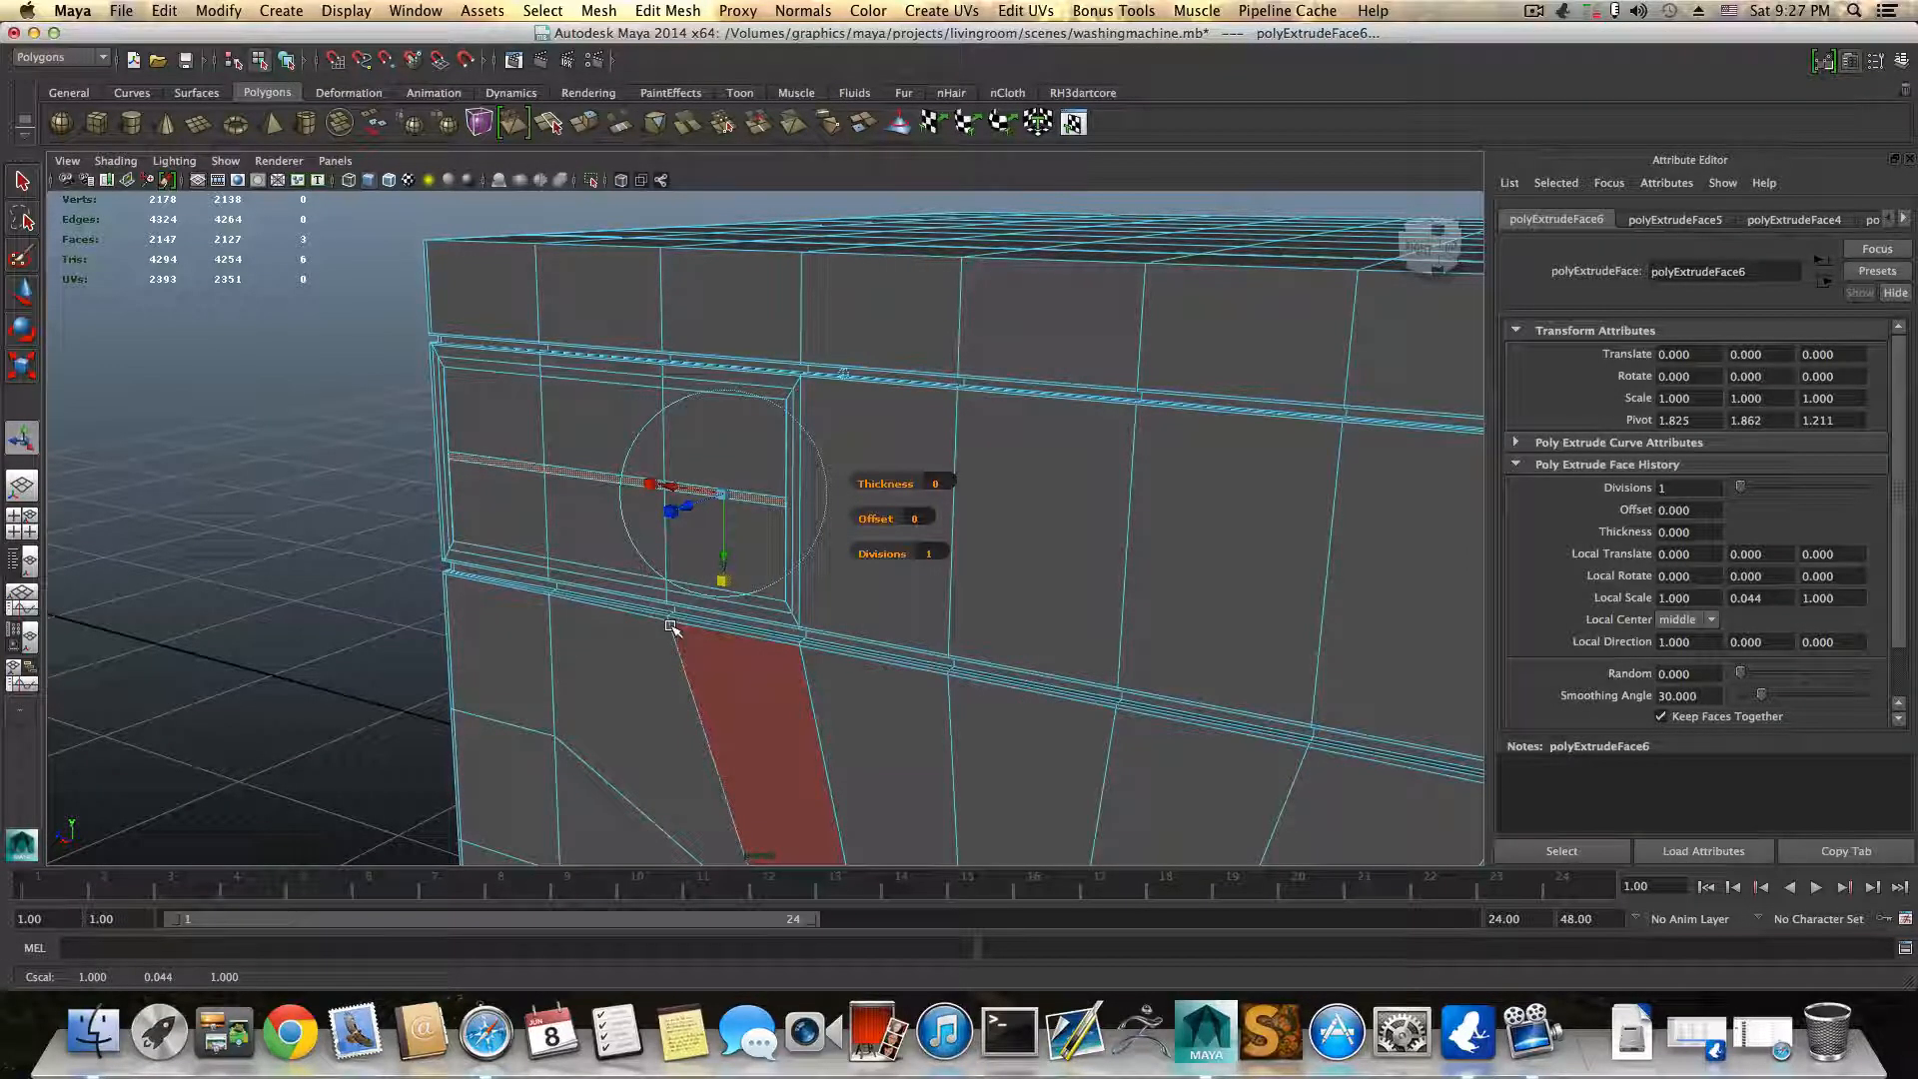
key(F8)
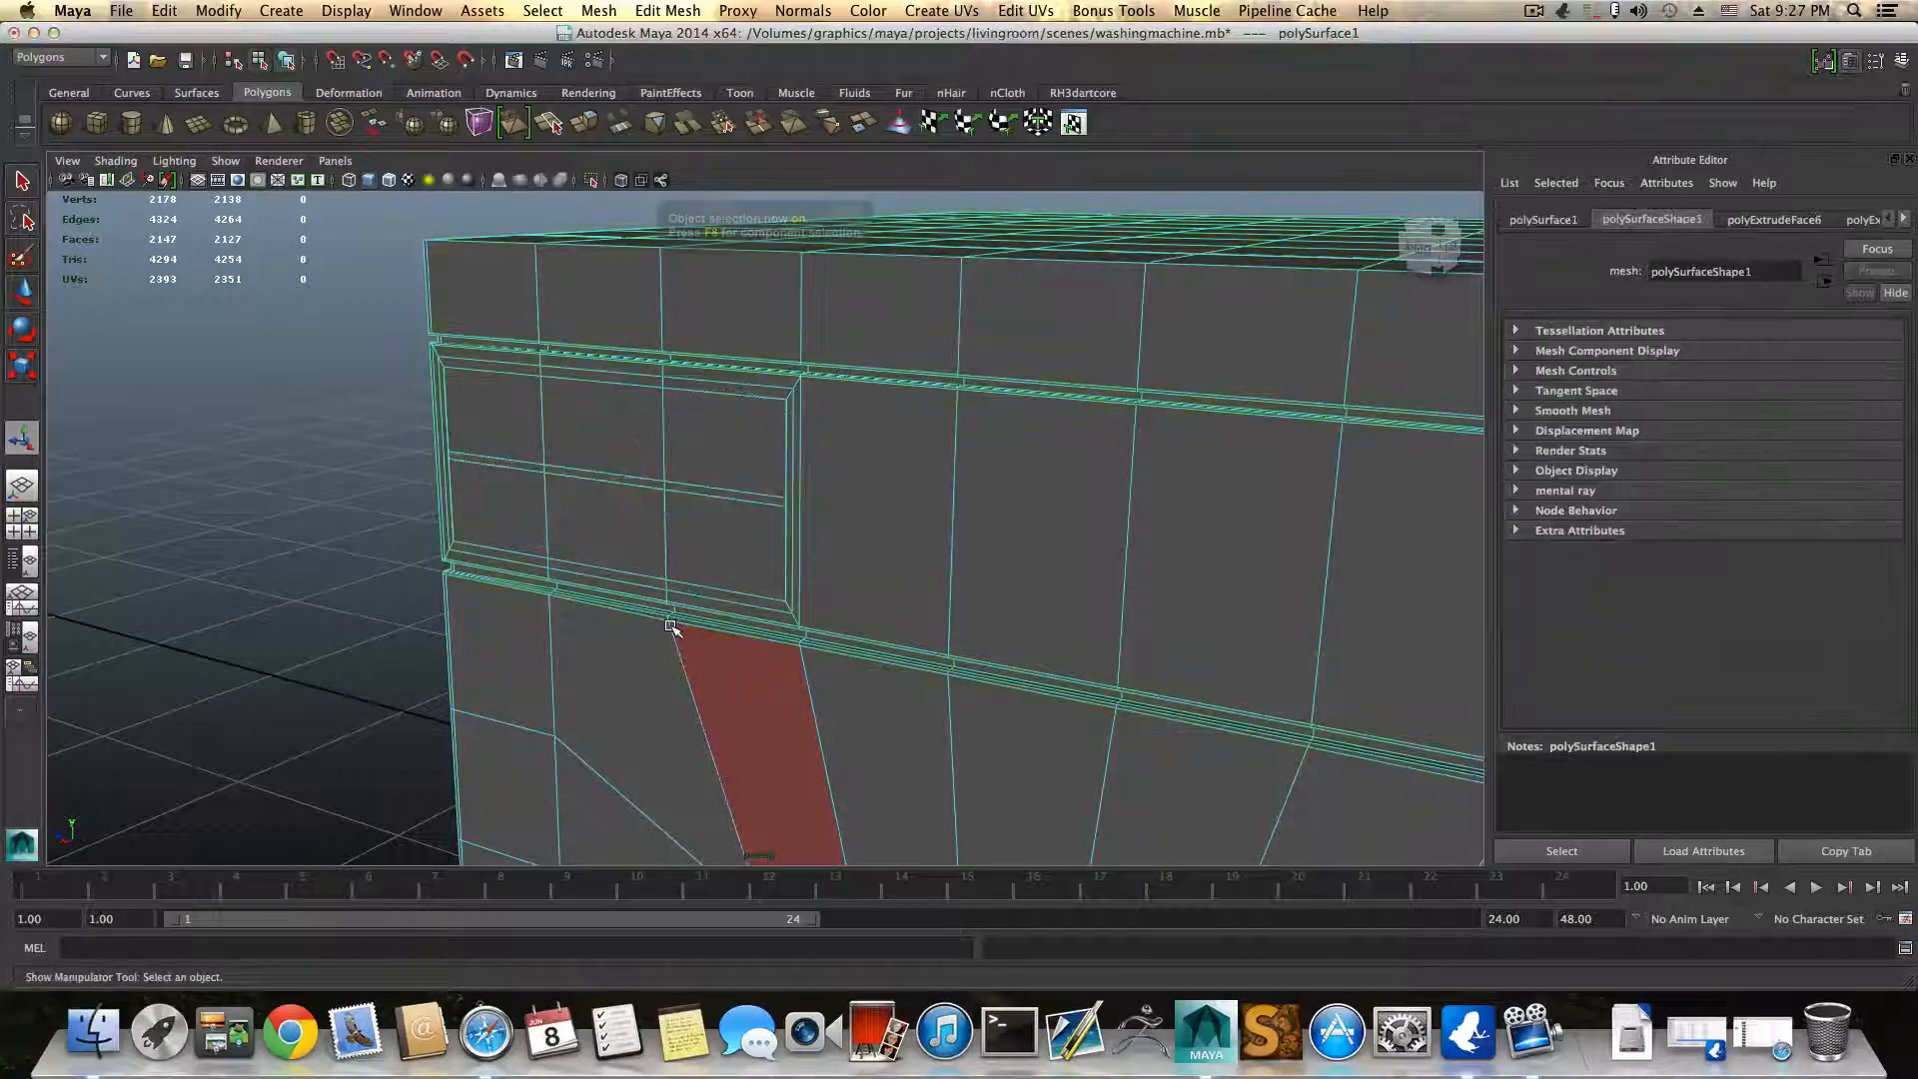
alt+drag(689, 619, 710, 659)
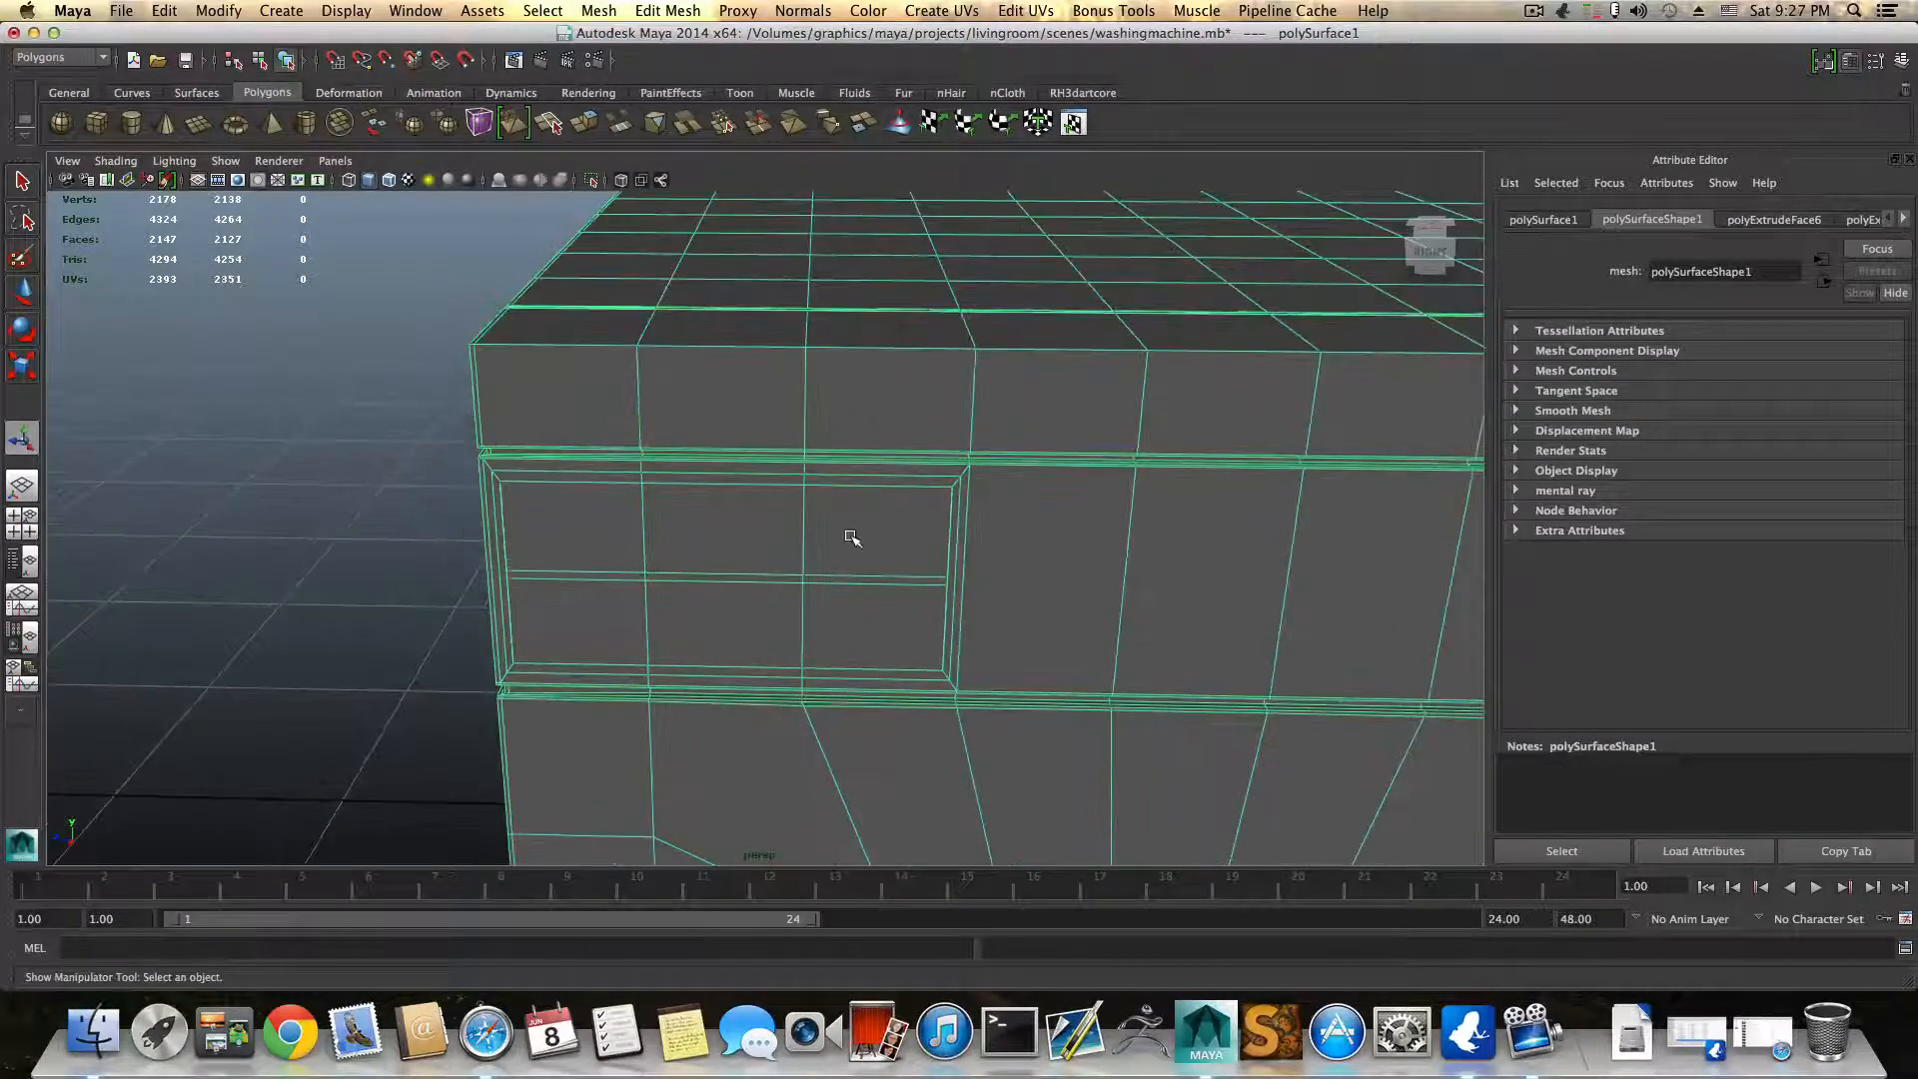
Step: Insert vertical edge loops close to the left and right inner edges of the inset frame with the Insert Edge Loop Tool
shift+right_drag(852, 538, 729, 557)
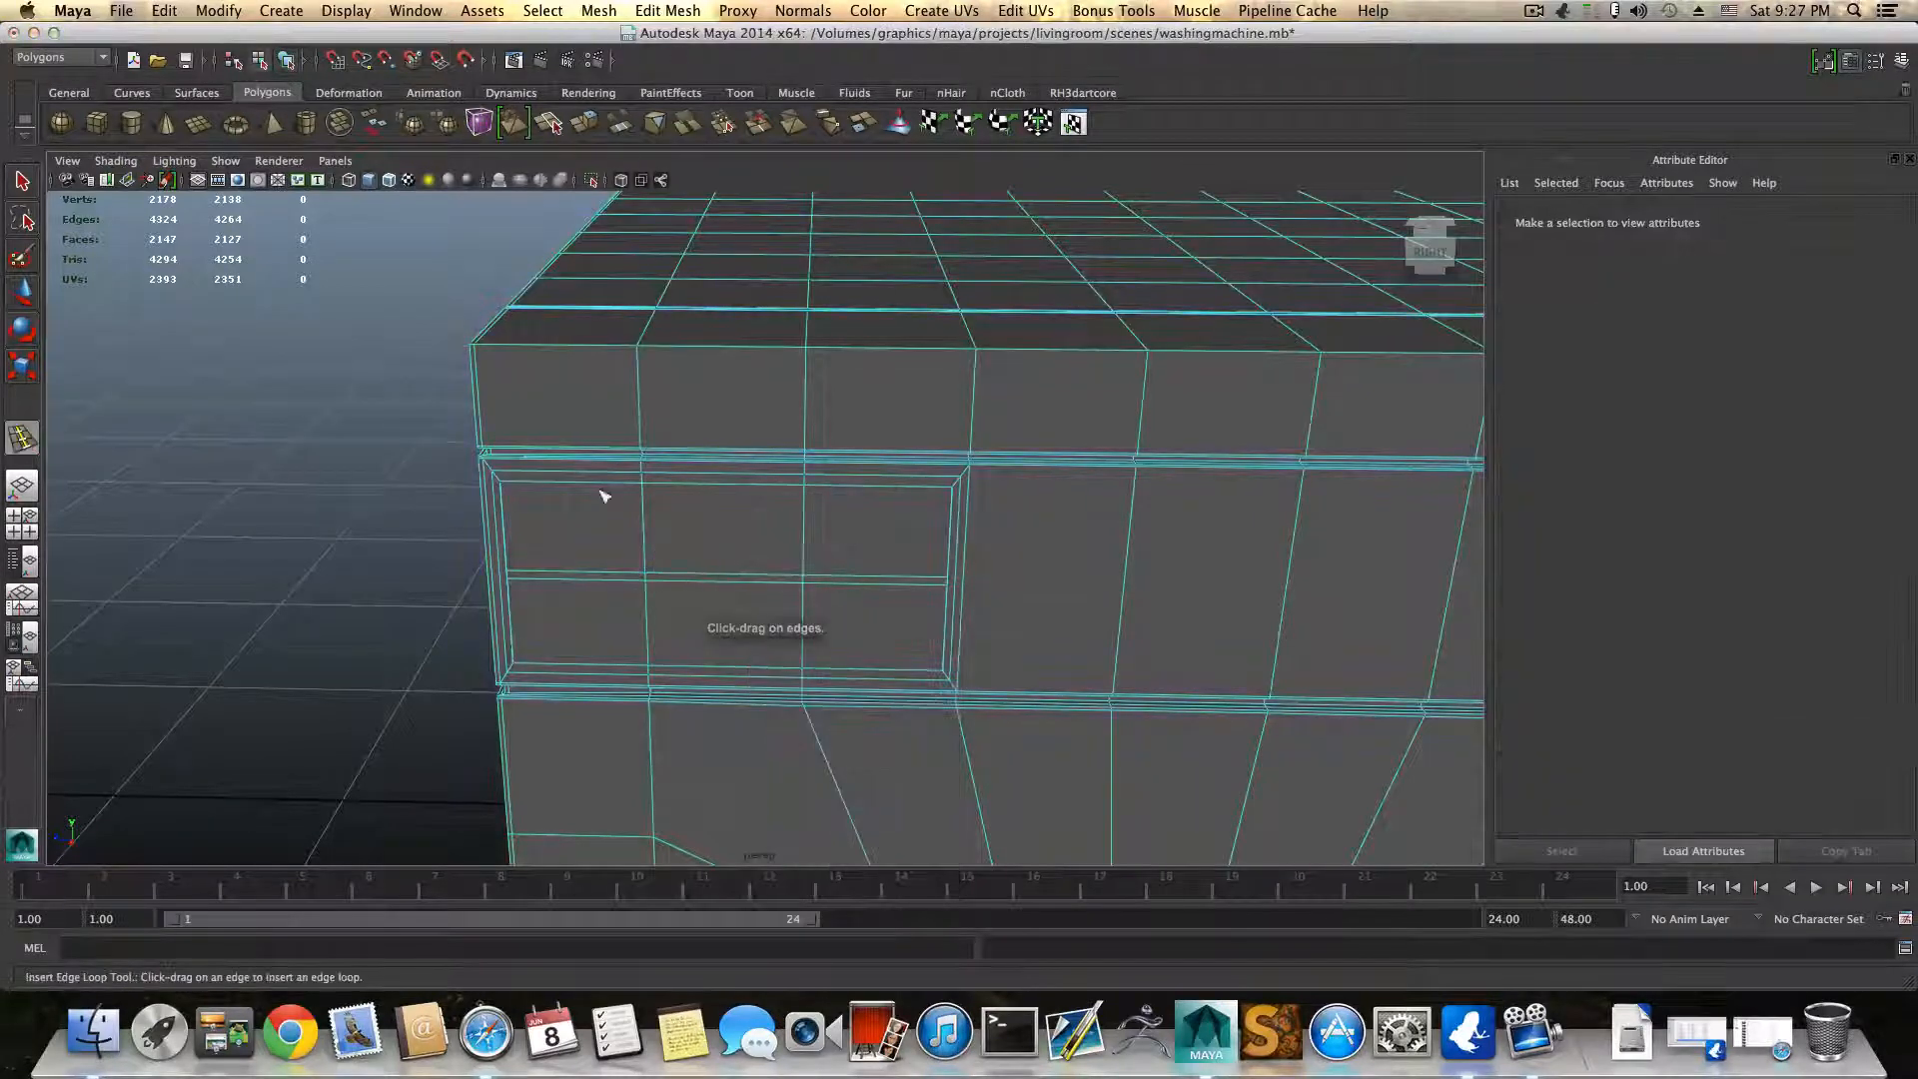
alt+middle_drag(574, 496, 746, 505)
scroll(699, 475, up, 5)
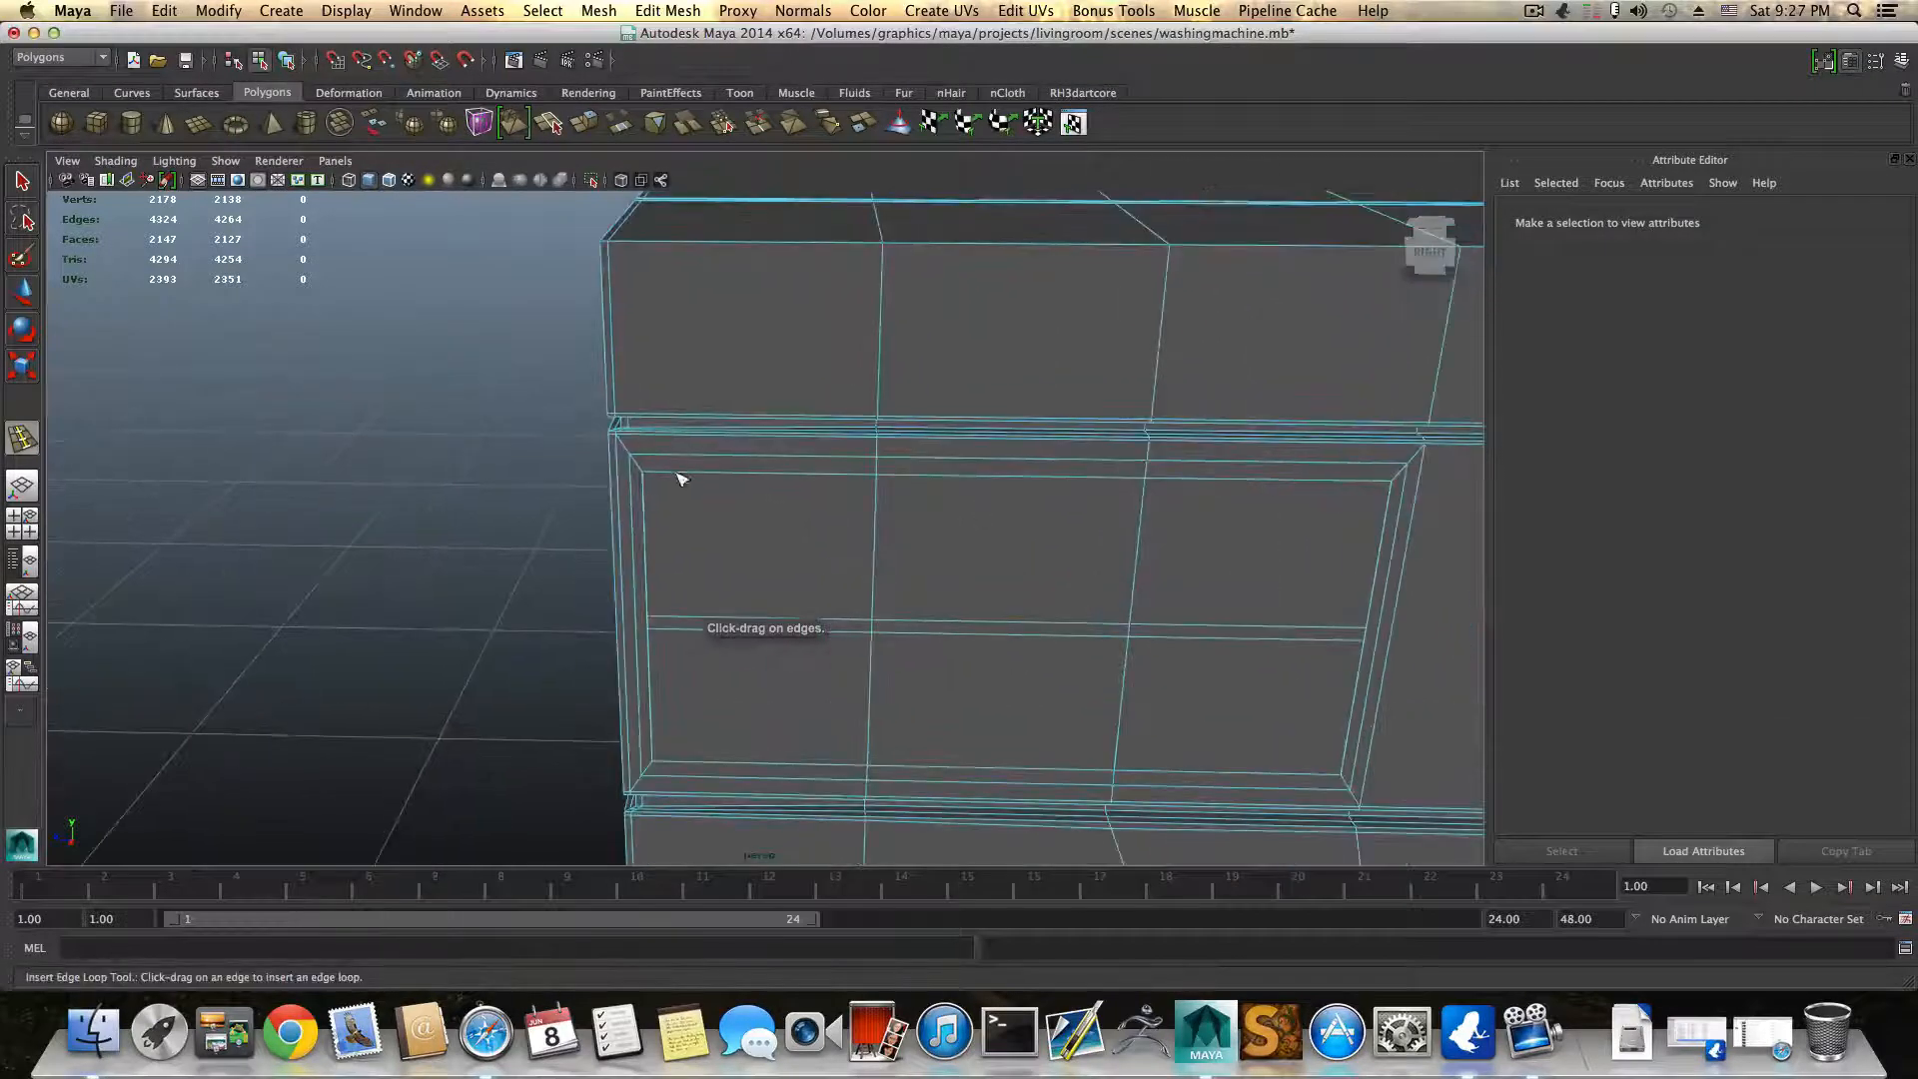
drag(680, 480, 652, 484)
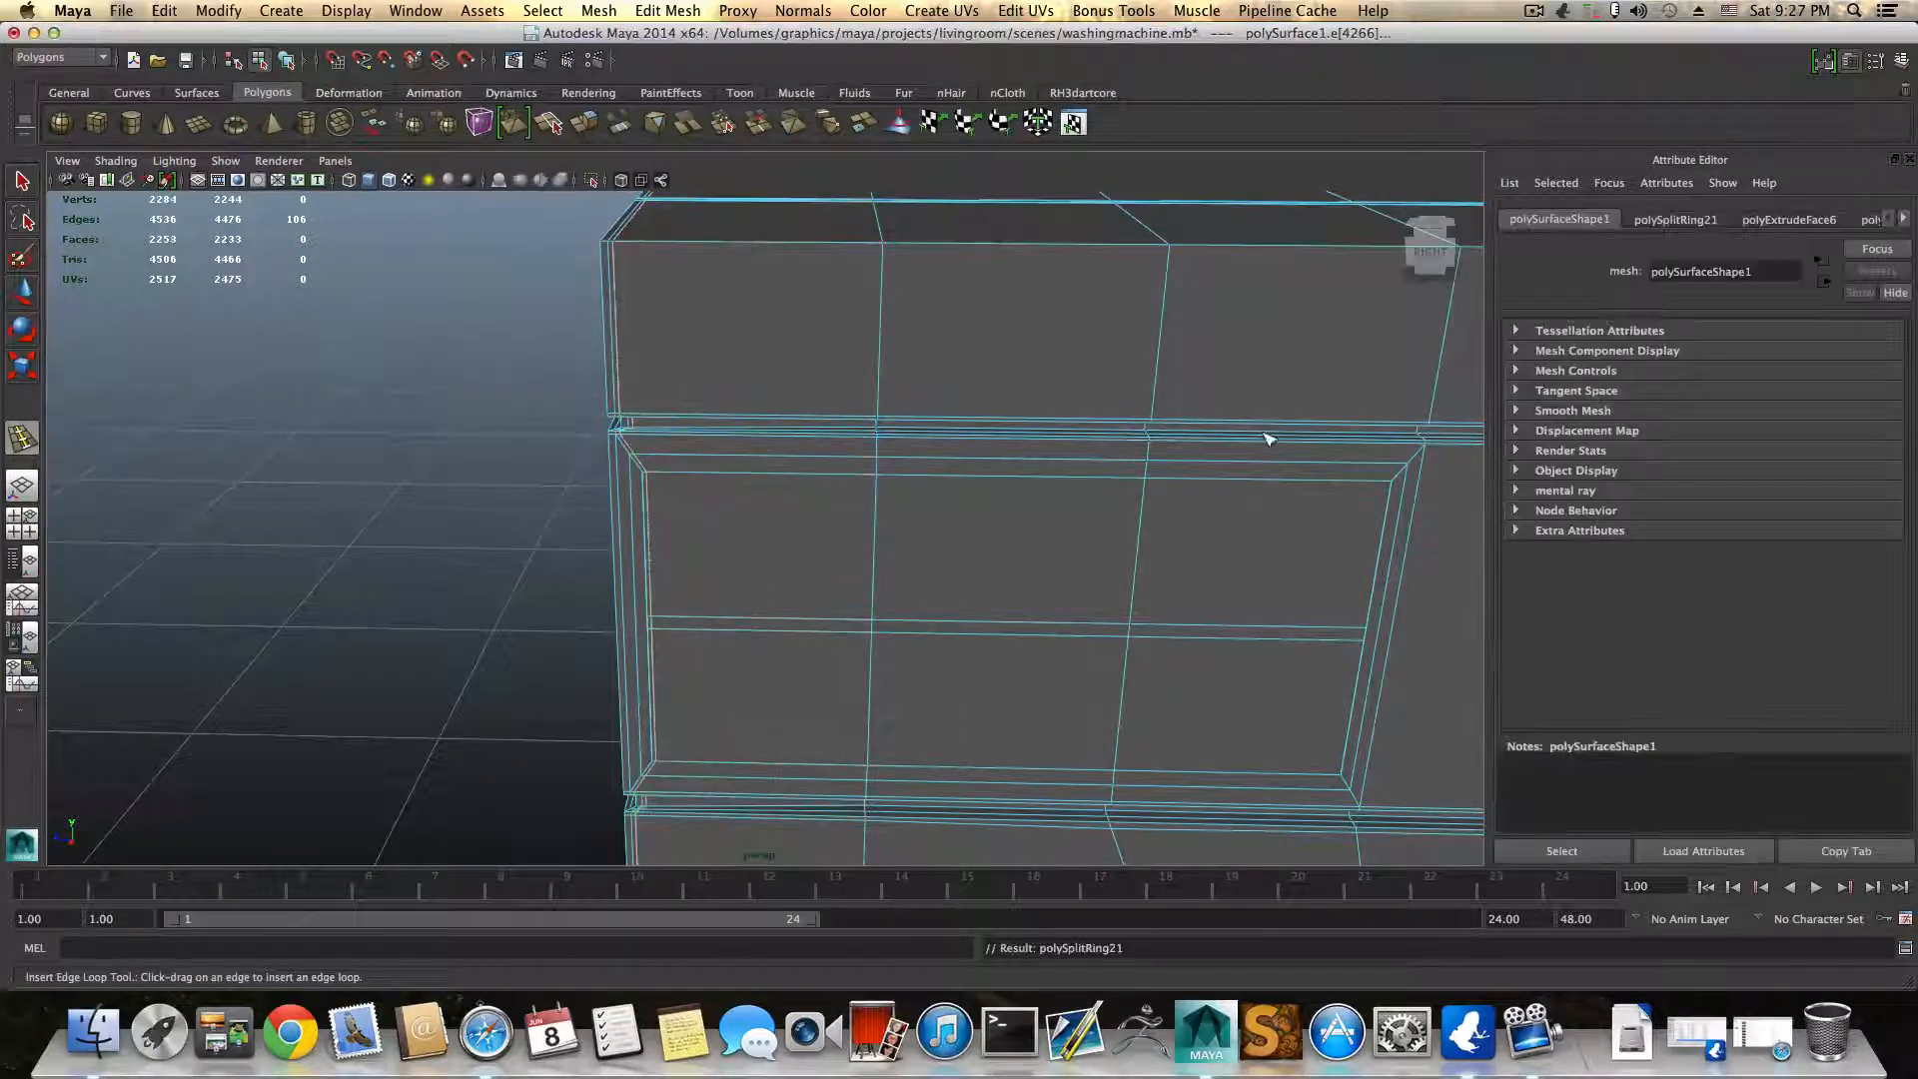
alt+middle_drag(1267, 433, 993, 500)
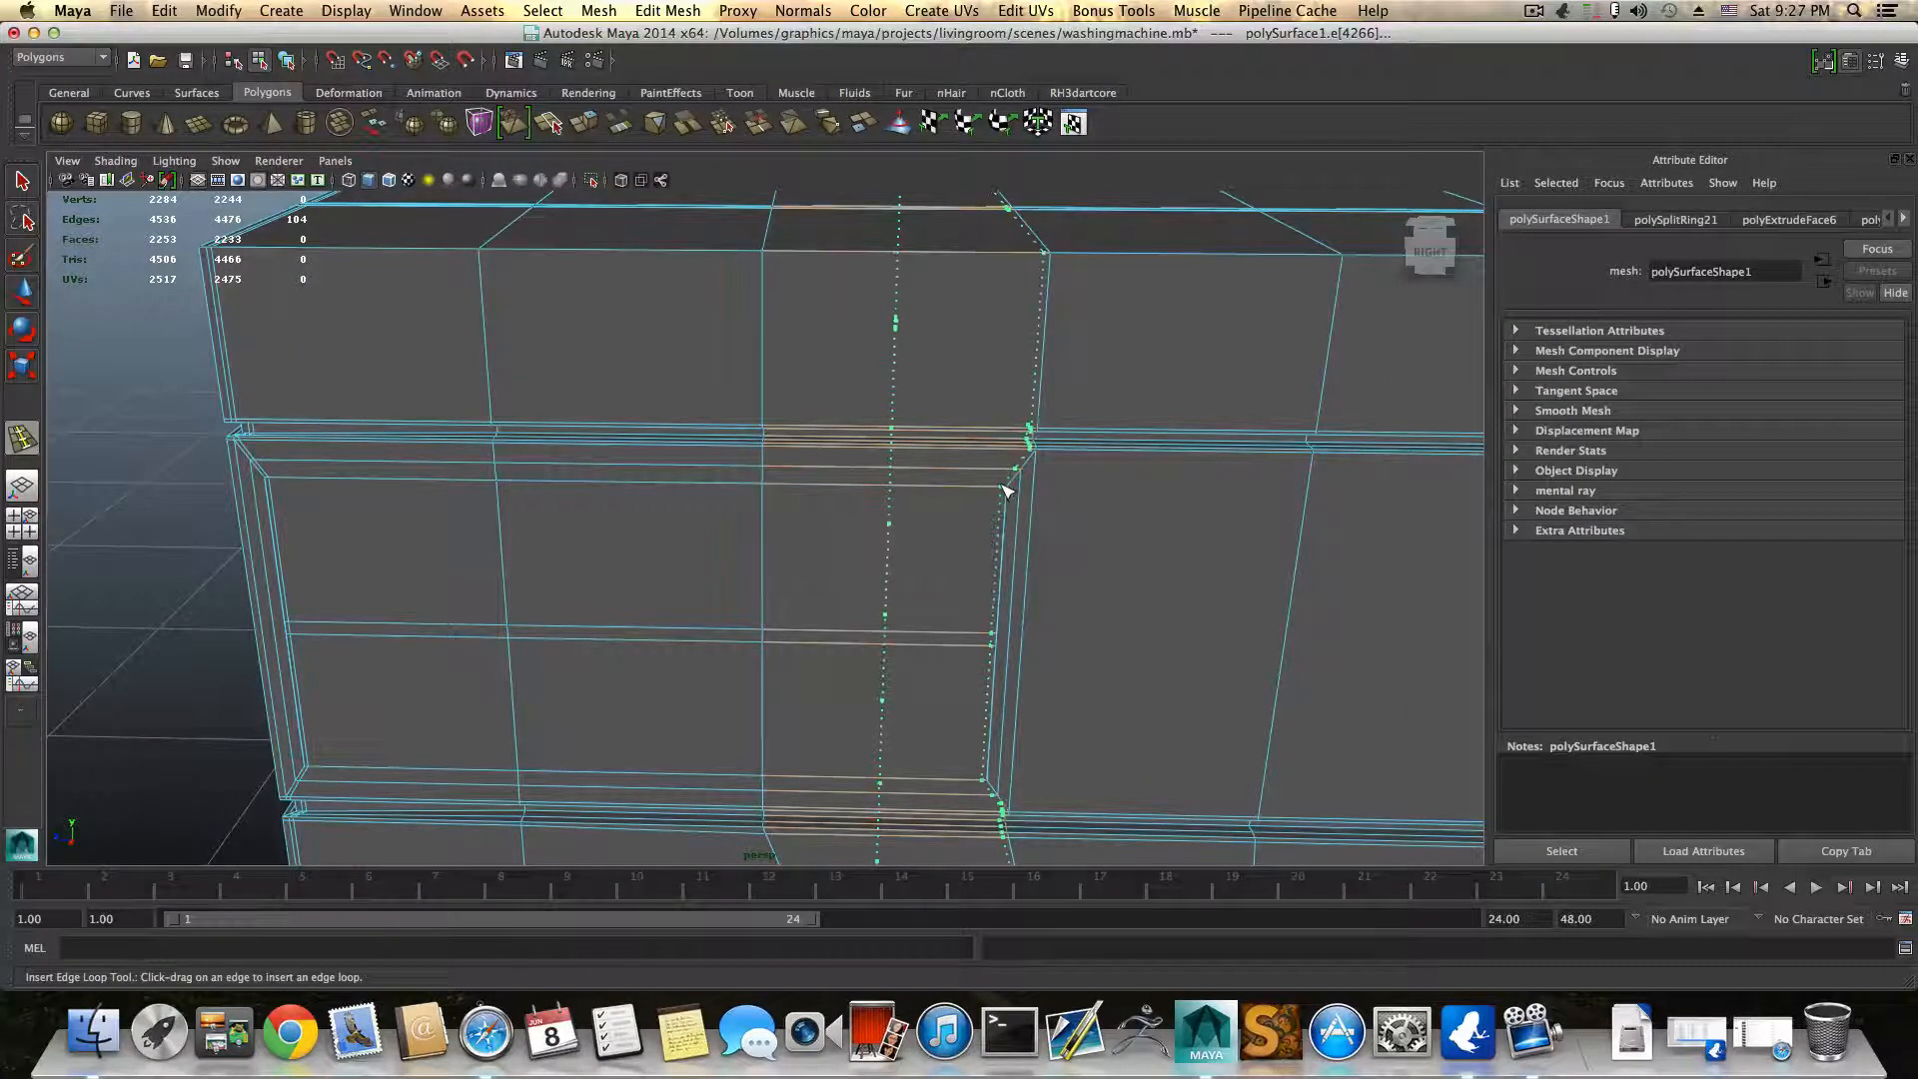
drag(1007, 490, 1010, 489)
Step: Insert two more edge loops close to the upper and lower edges of the panel beside the inset frame's right corners
alt+middle_drag(1002, 519, 961, 518)
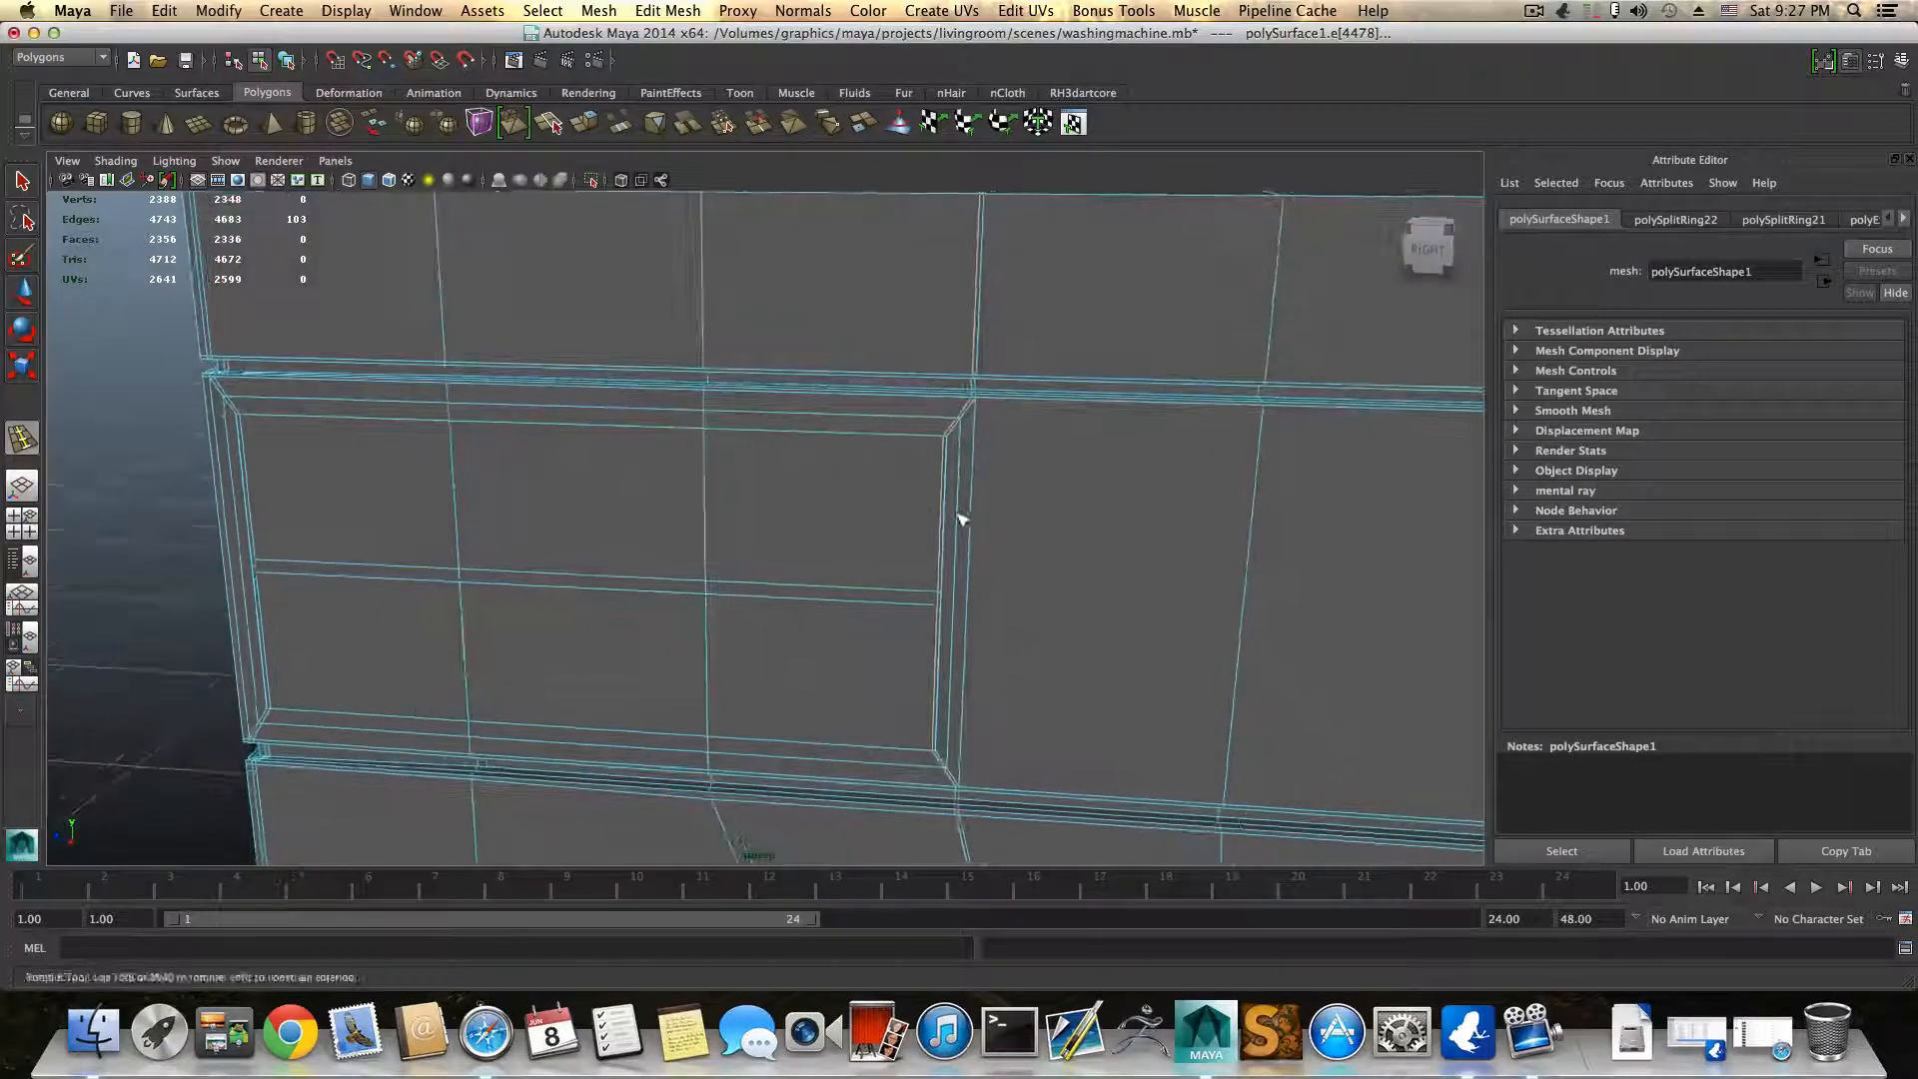
click(967, 428)
alt+middle_drag(938, 642, 928, 595)
drag(917, 591, 925, 615)
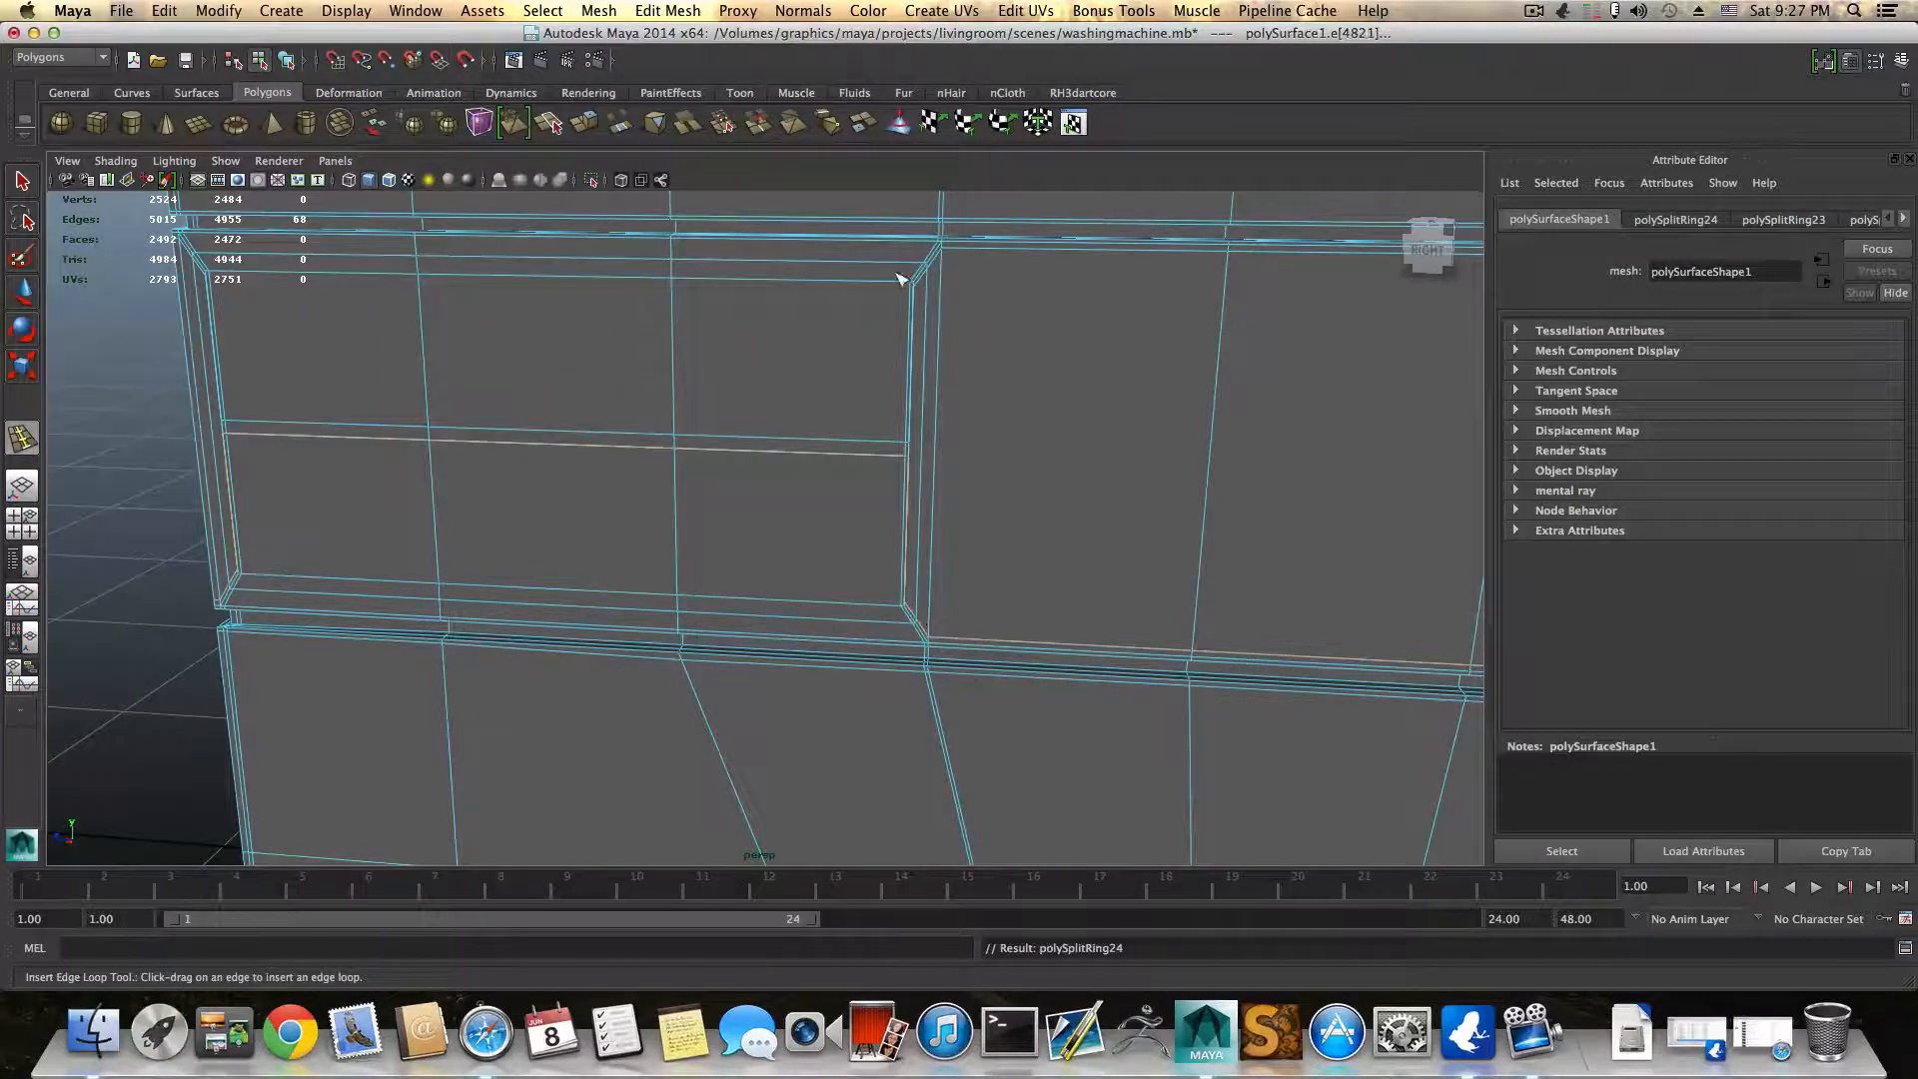
Step: Switch the body to smooth preview in object mode and examine the inset panel and its new edge loops
scroll(875, 424, down, 5)
key(3)
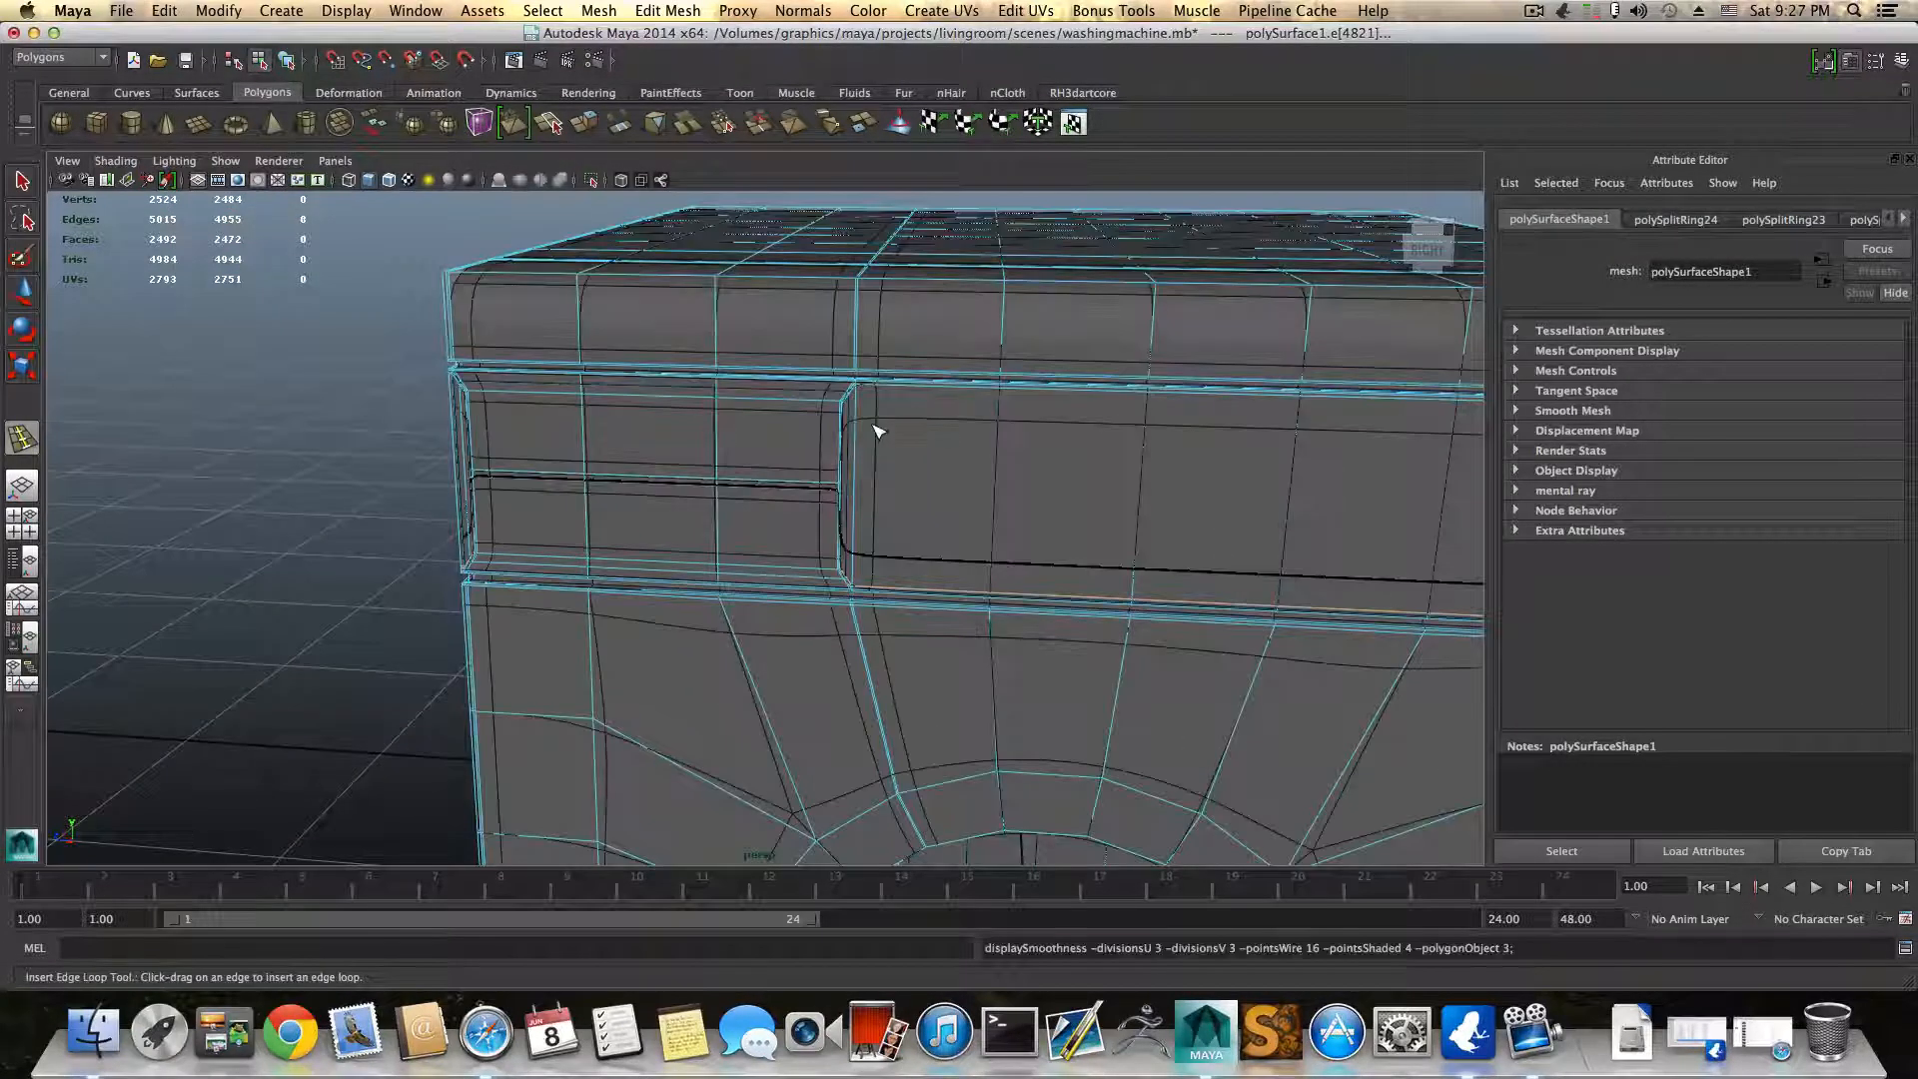
key(q)
click(419, 508)
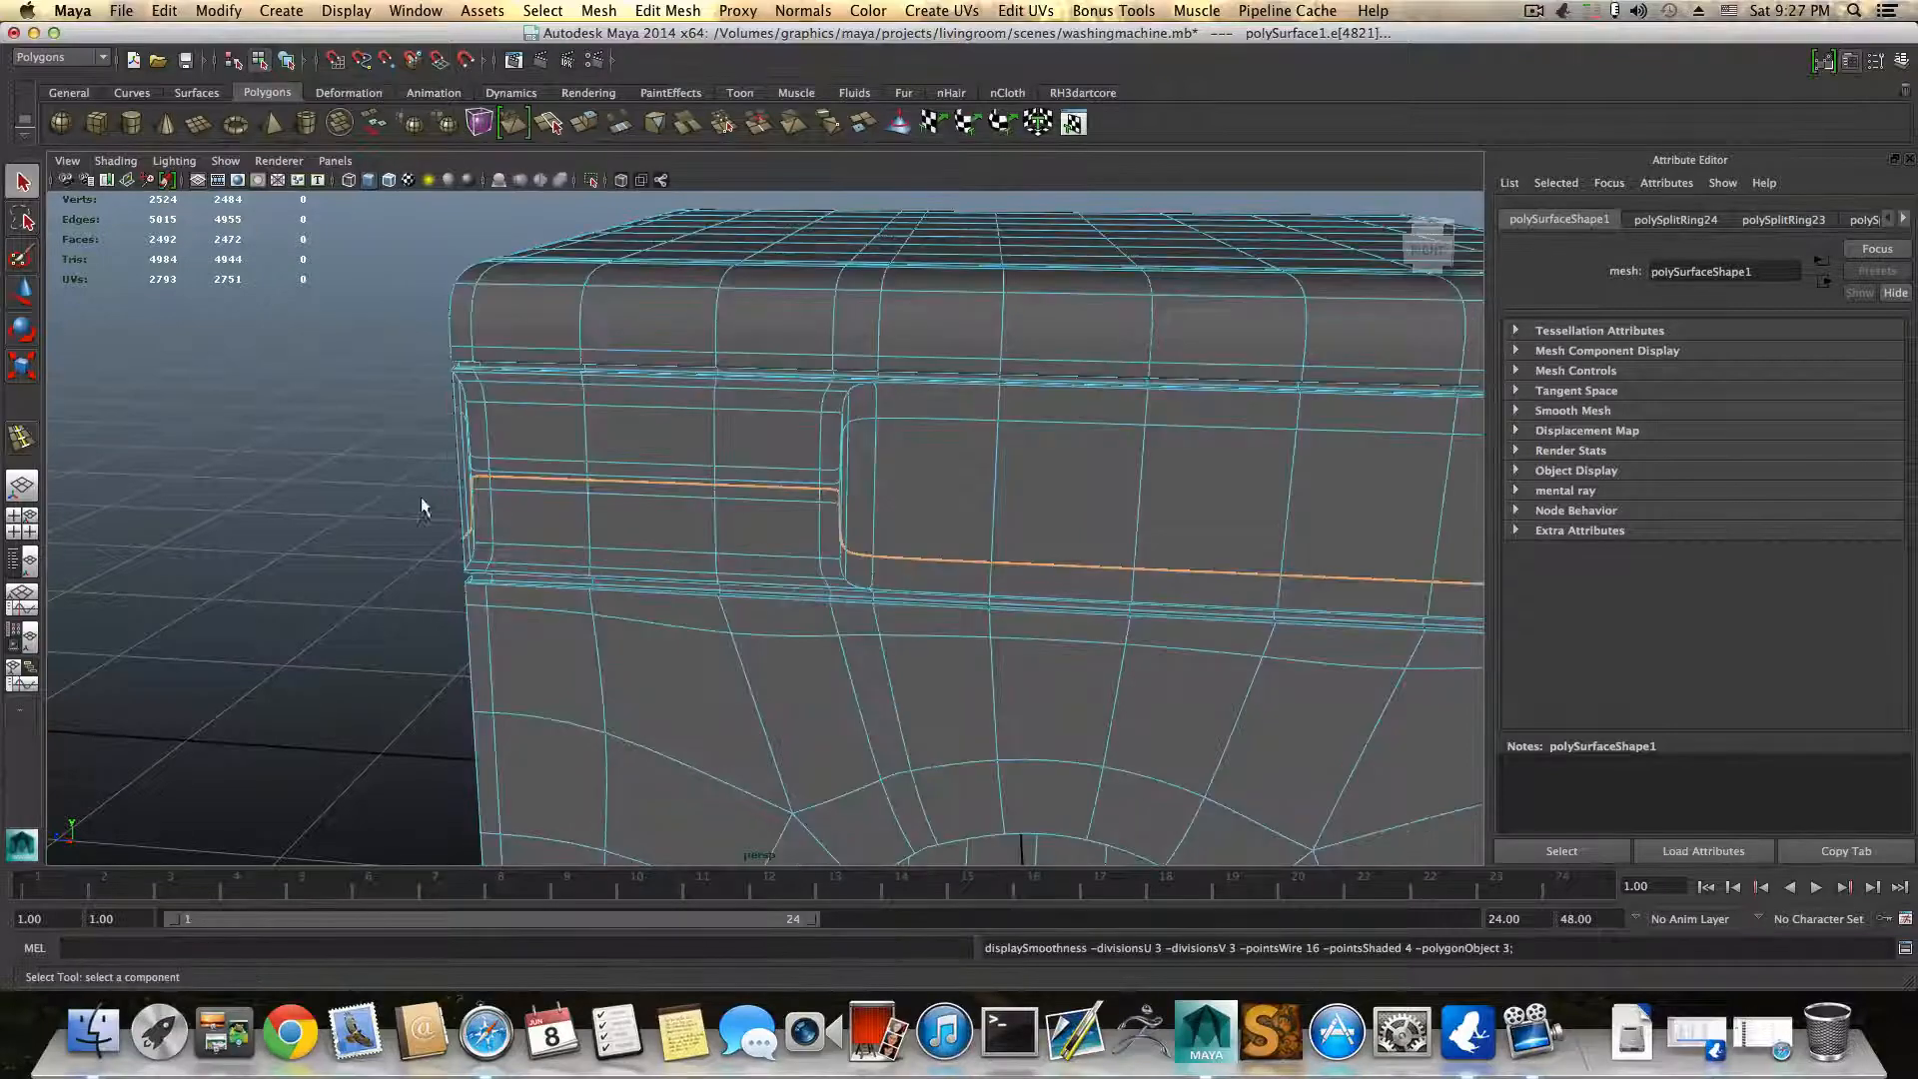
key(F8)
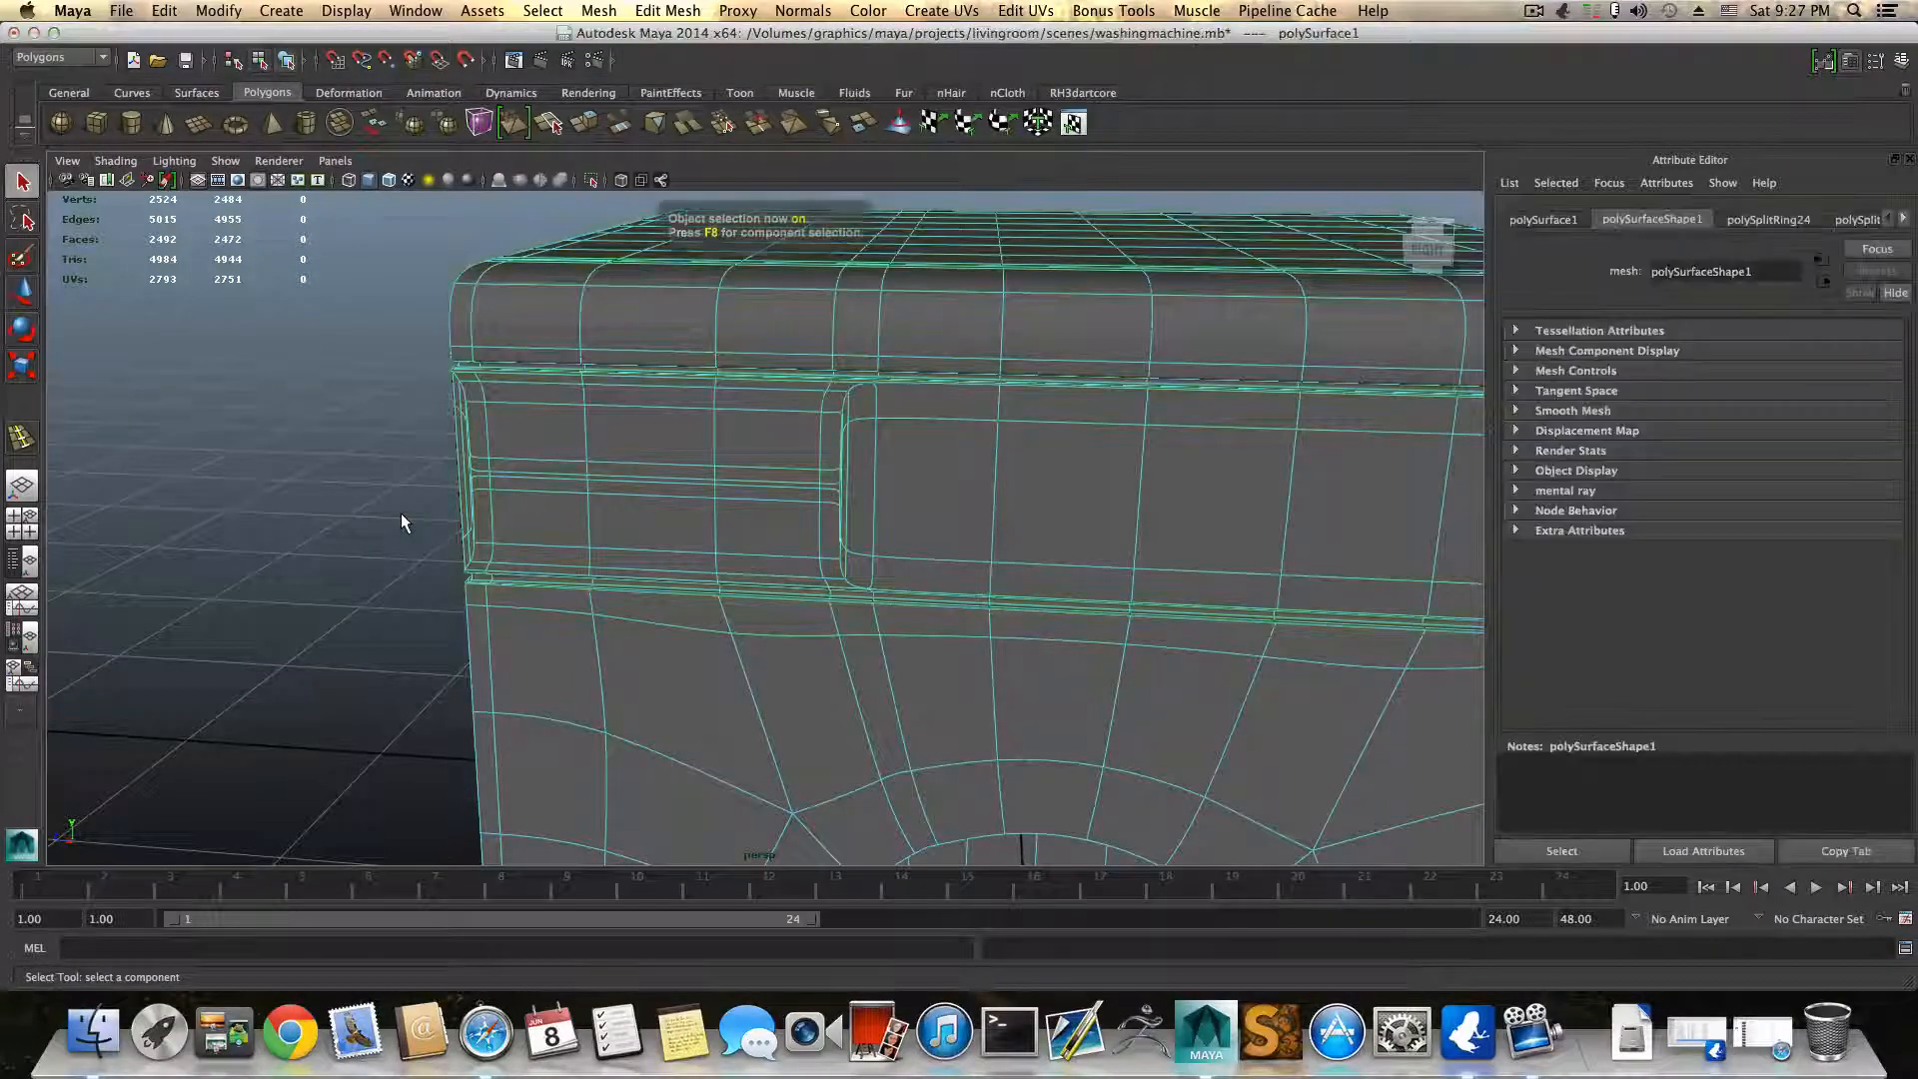
scroll(400, 513, down, 3)
click(400, 520)
alt+drag(507, 546, 580, 539)
click(728, 481)
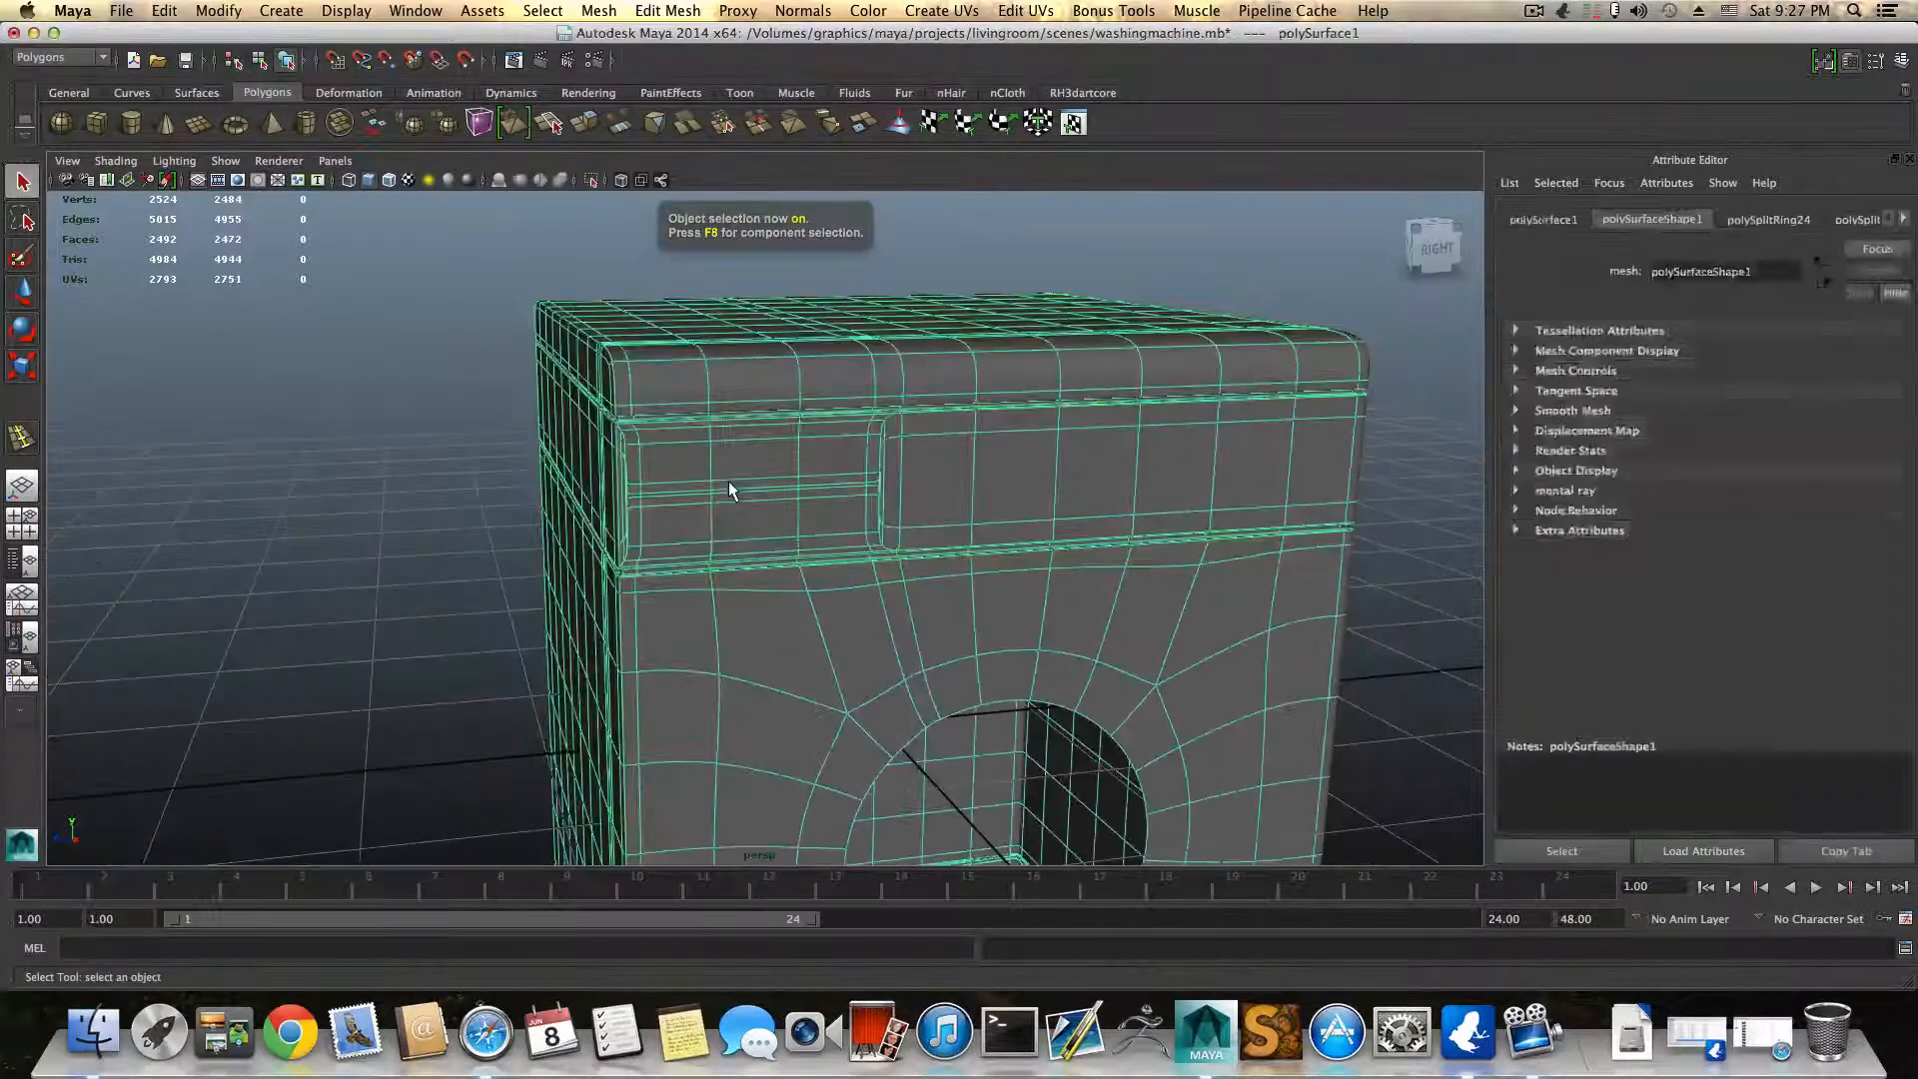
alt+drag(728, 481, 630, 528)
Step: Return to unsmoothed display, extrude the ring of faces around the inset panel, and move it slightly into the body to about X 1.818
key(1)
alt+right_drag(674, 525, 1394, 568)
alt+middle_drag(1088, 435, 1062, 599)
right_drag(915, 467, 916, 517)
click(998, 394)
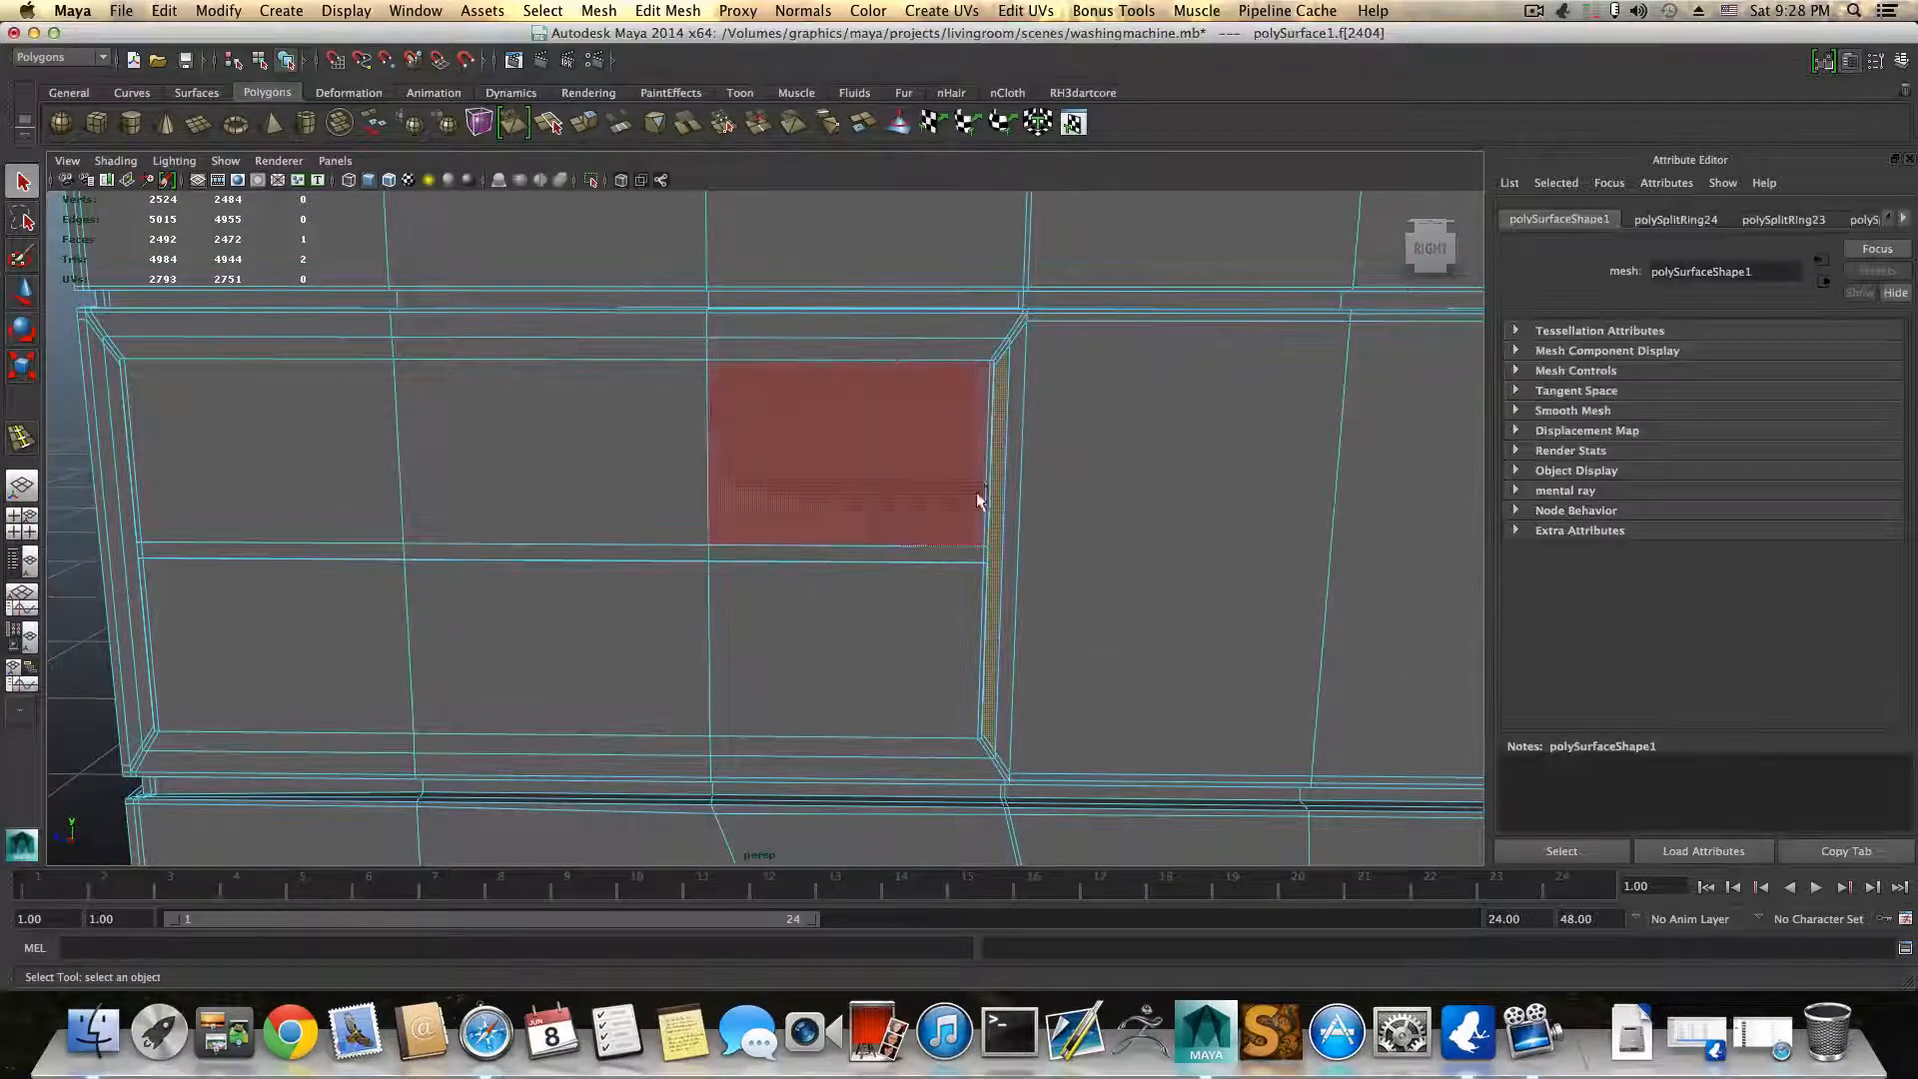
alt+middle_drag(975, 544, 836, 458)
alt+right_drag(836, 459, 1007, 528)
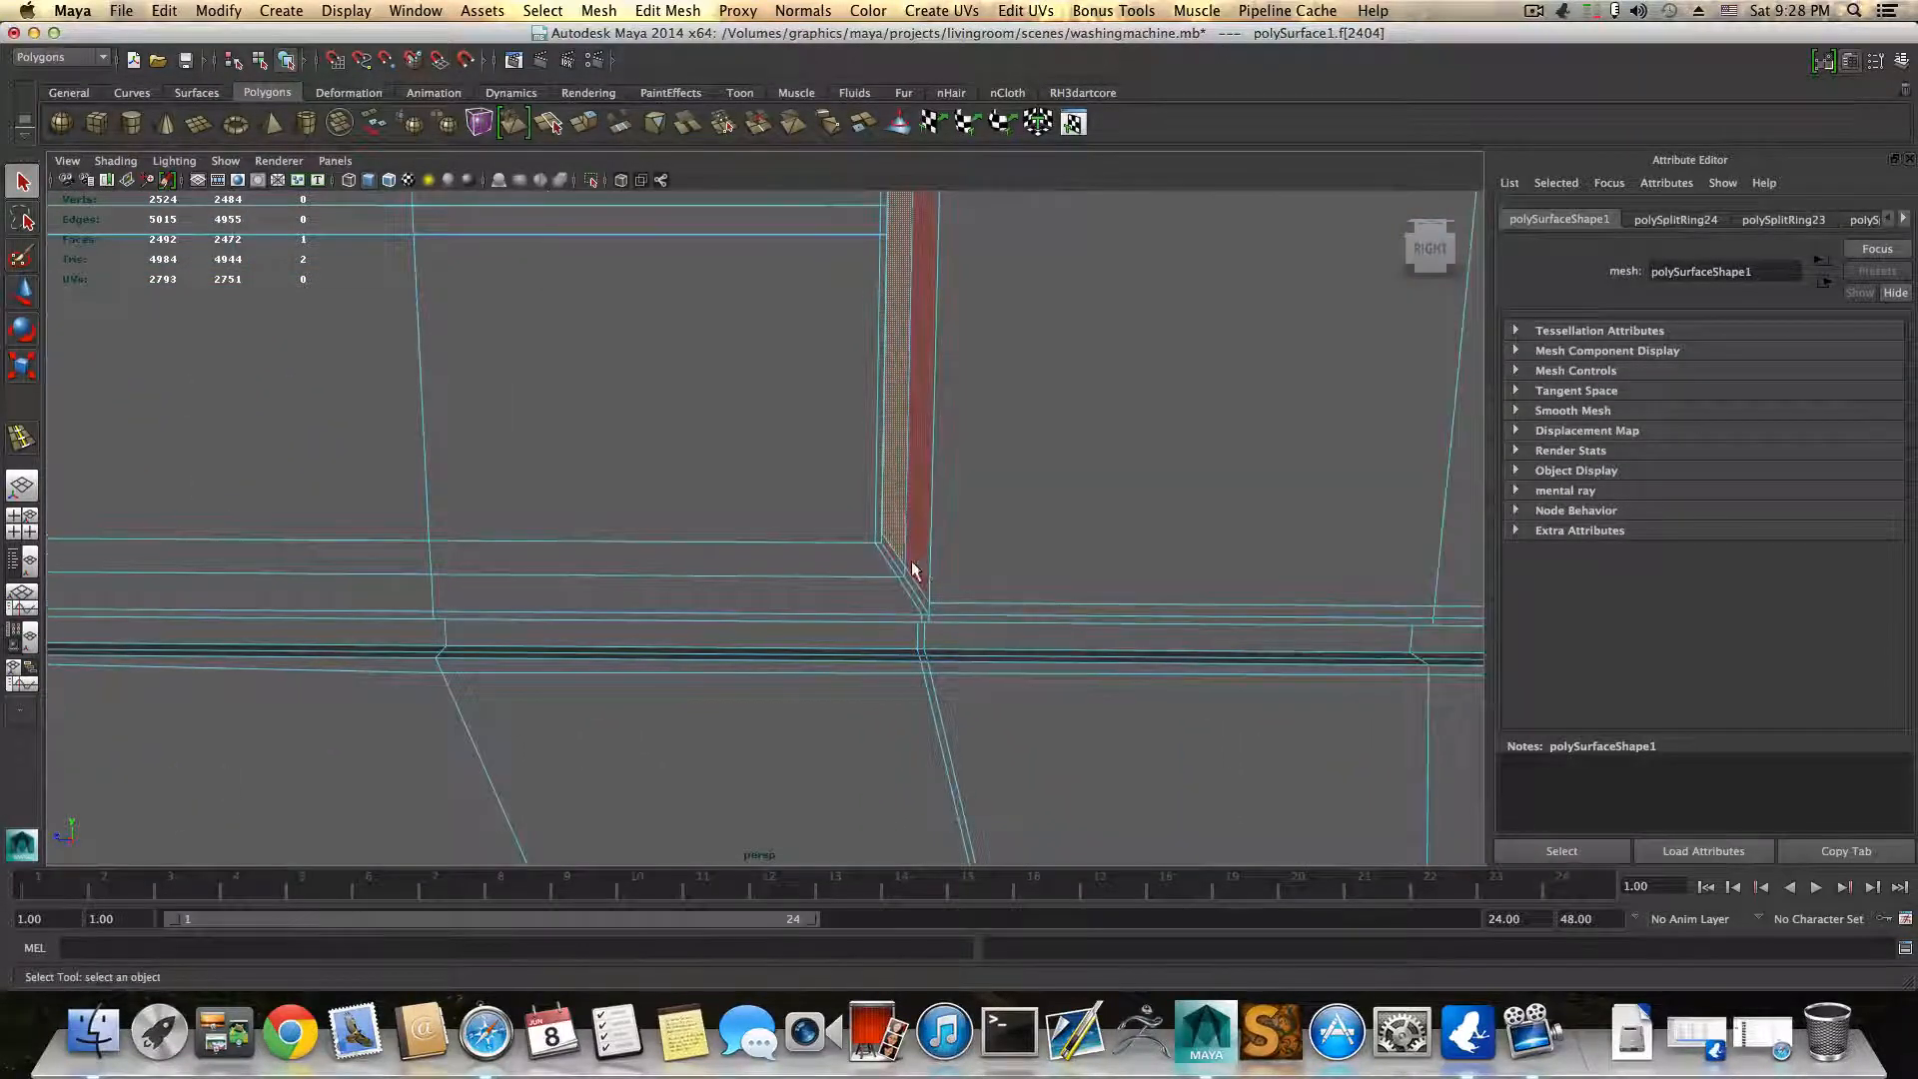
double_click(899, 570)
alt+middle_drag(794, 471, 913, 715)
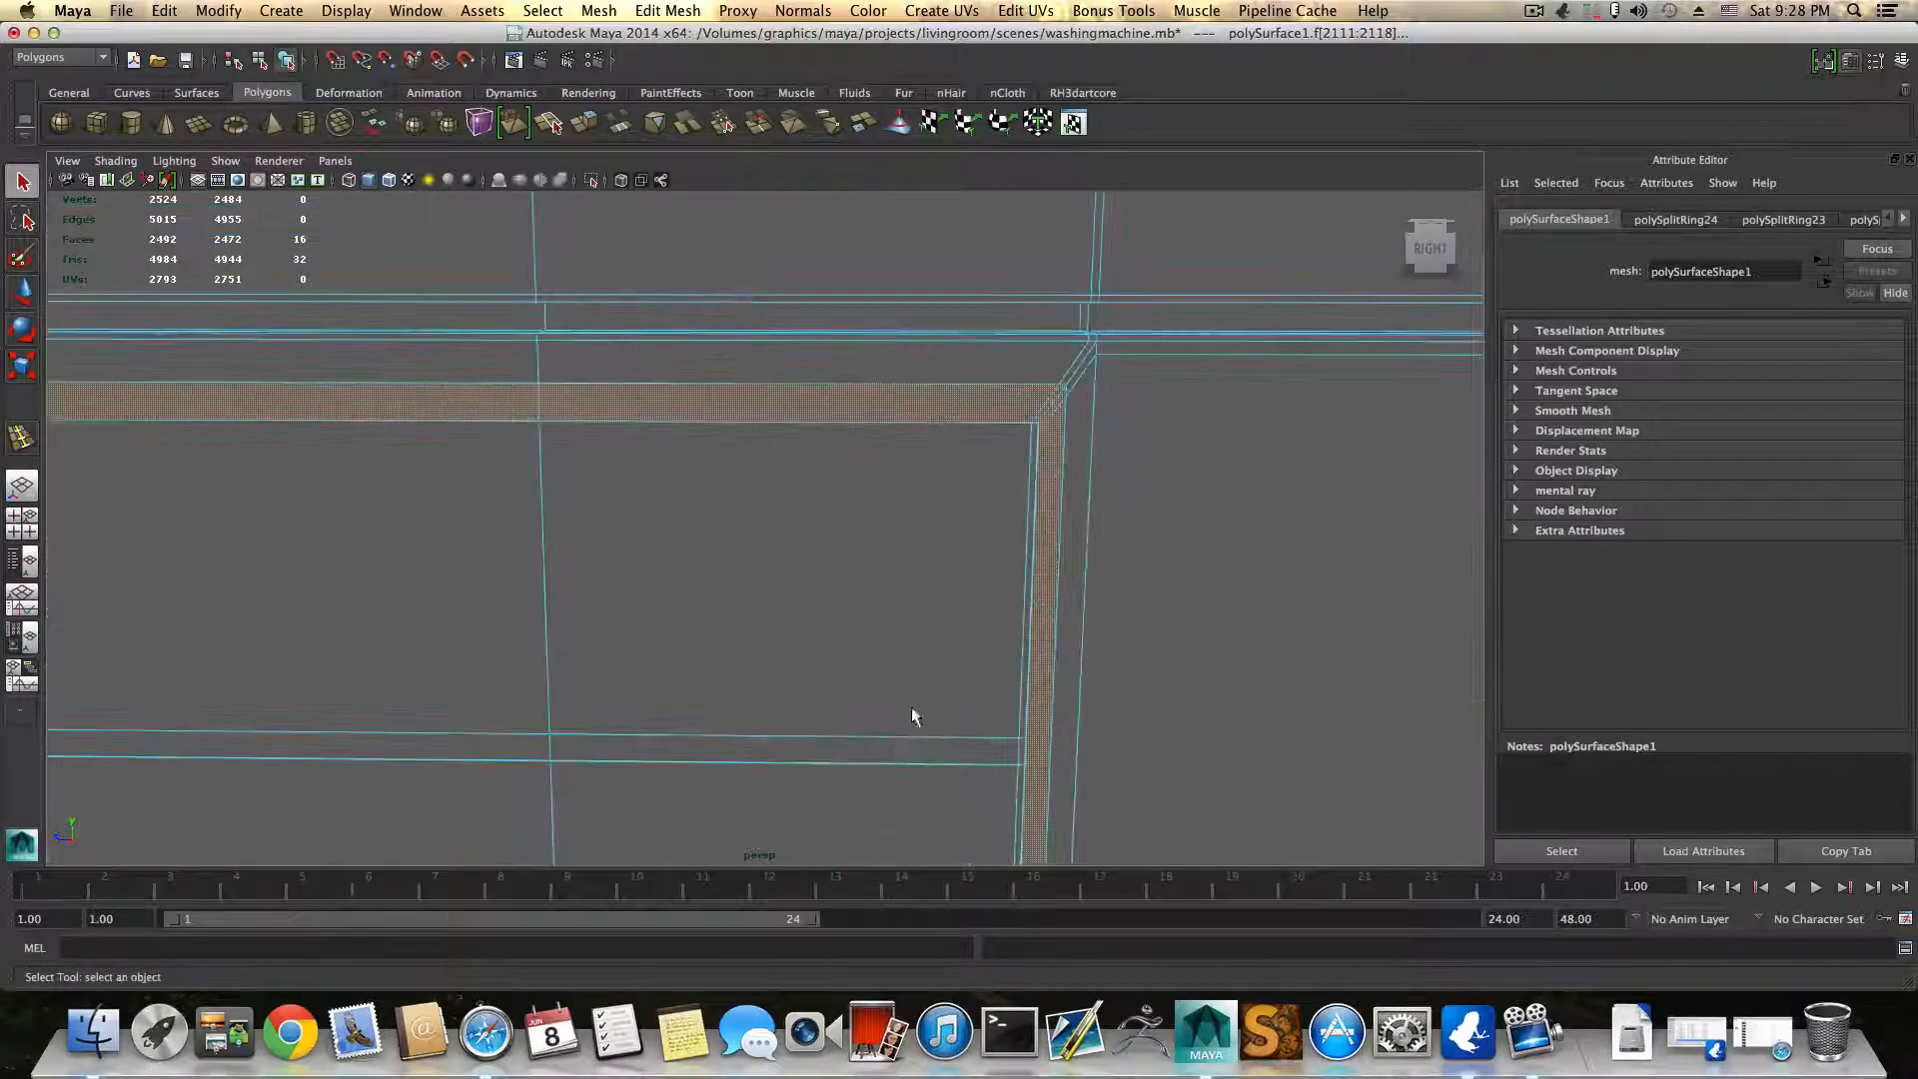
alt+right_drag(912, 715, 647, 603)
alt+drag(178, 449, 503, 527)
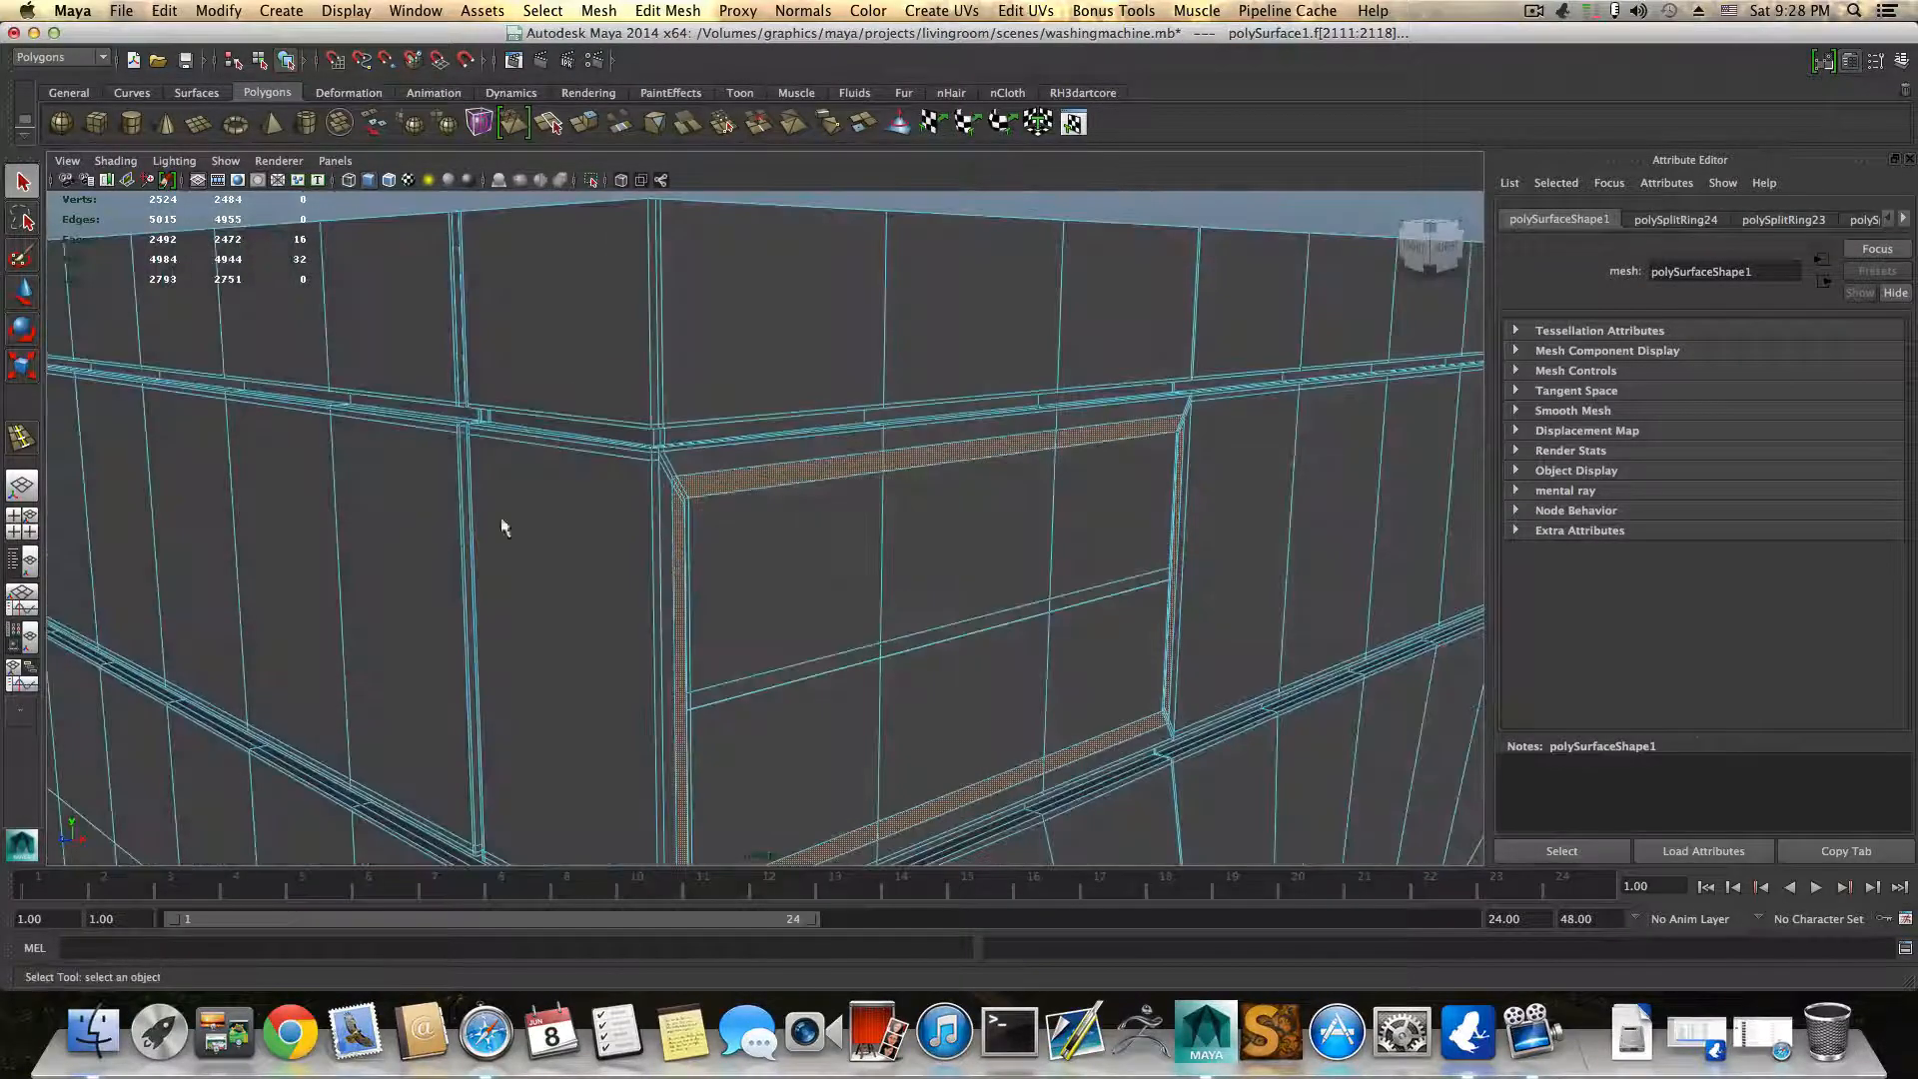
click(585, 122)
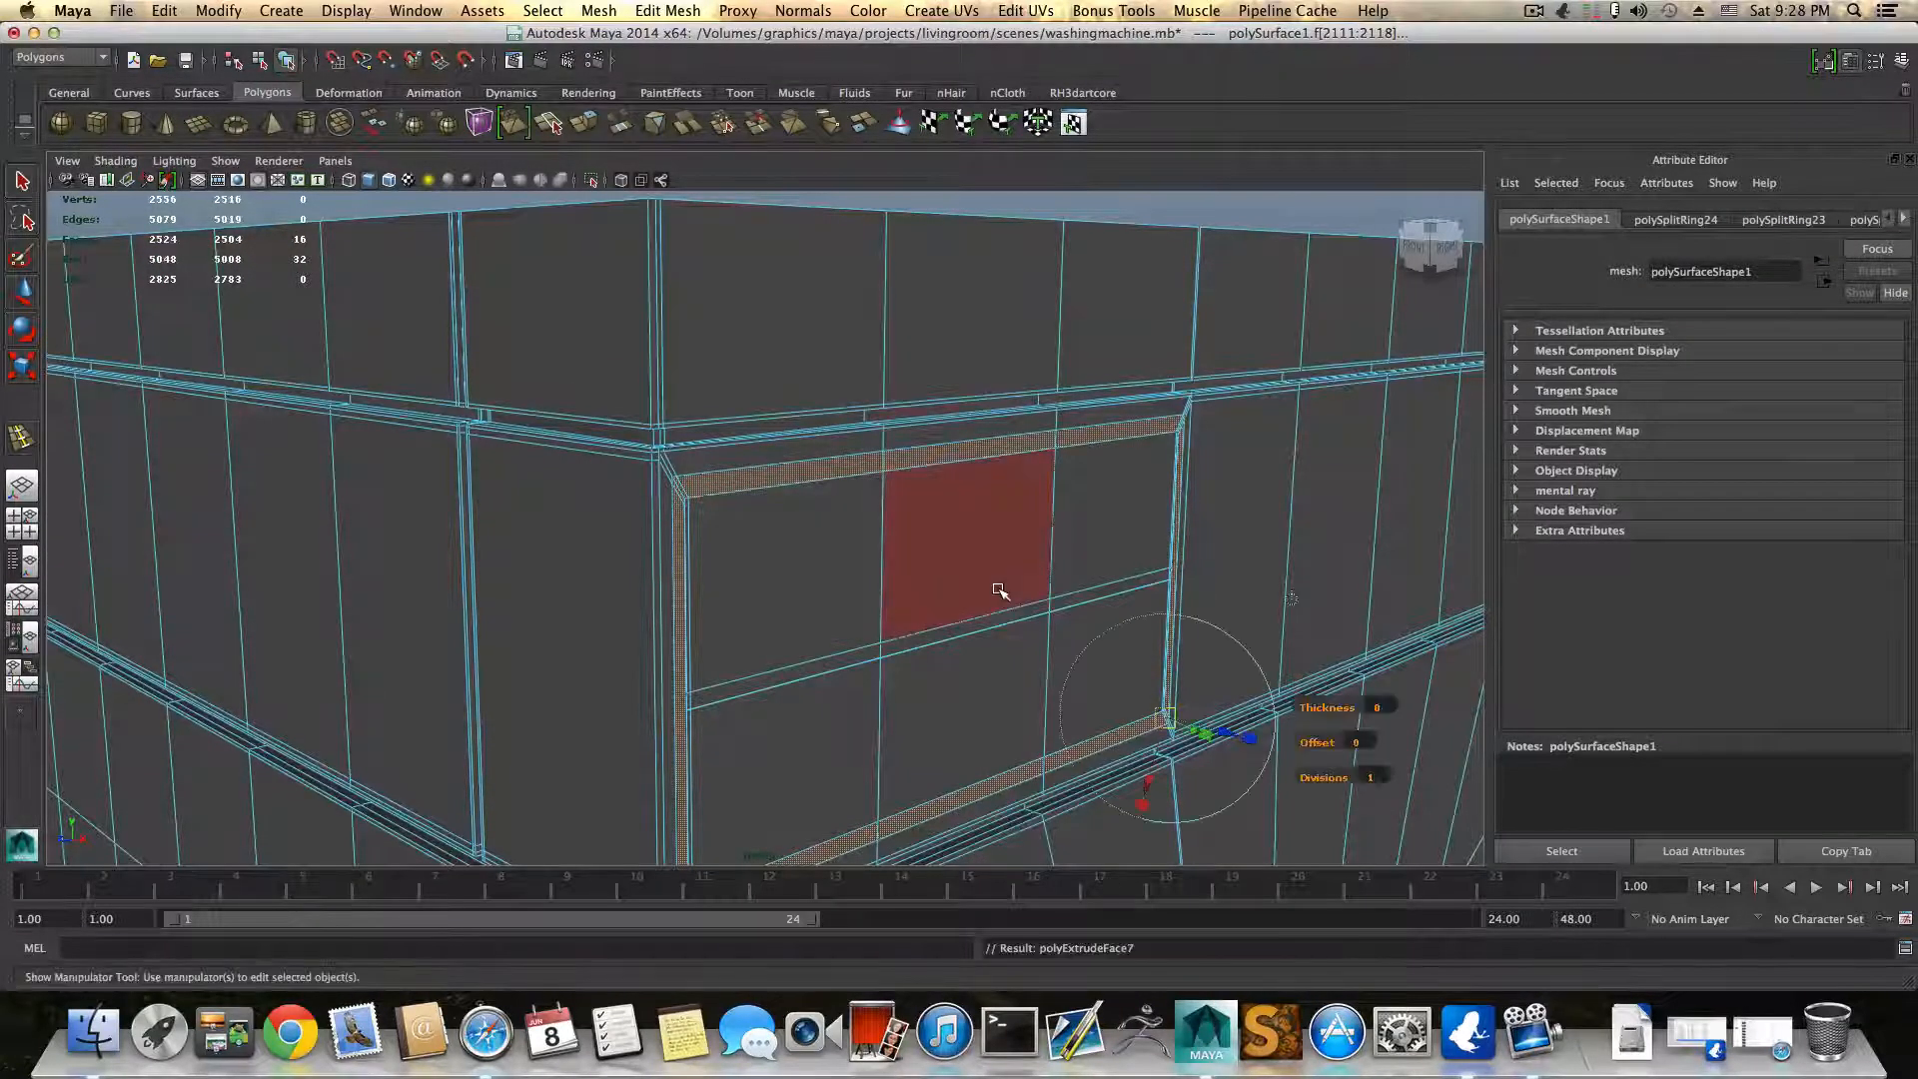
alt+drag(1215, 752, 1190, 745)
key(w)
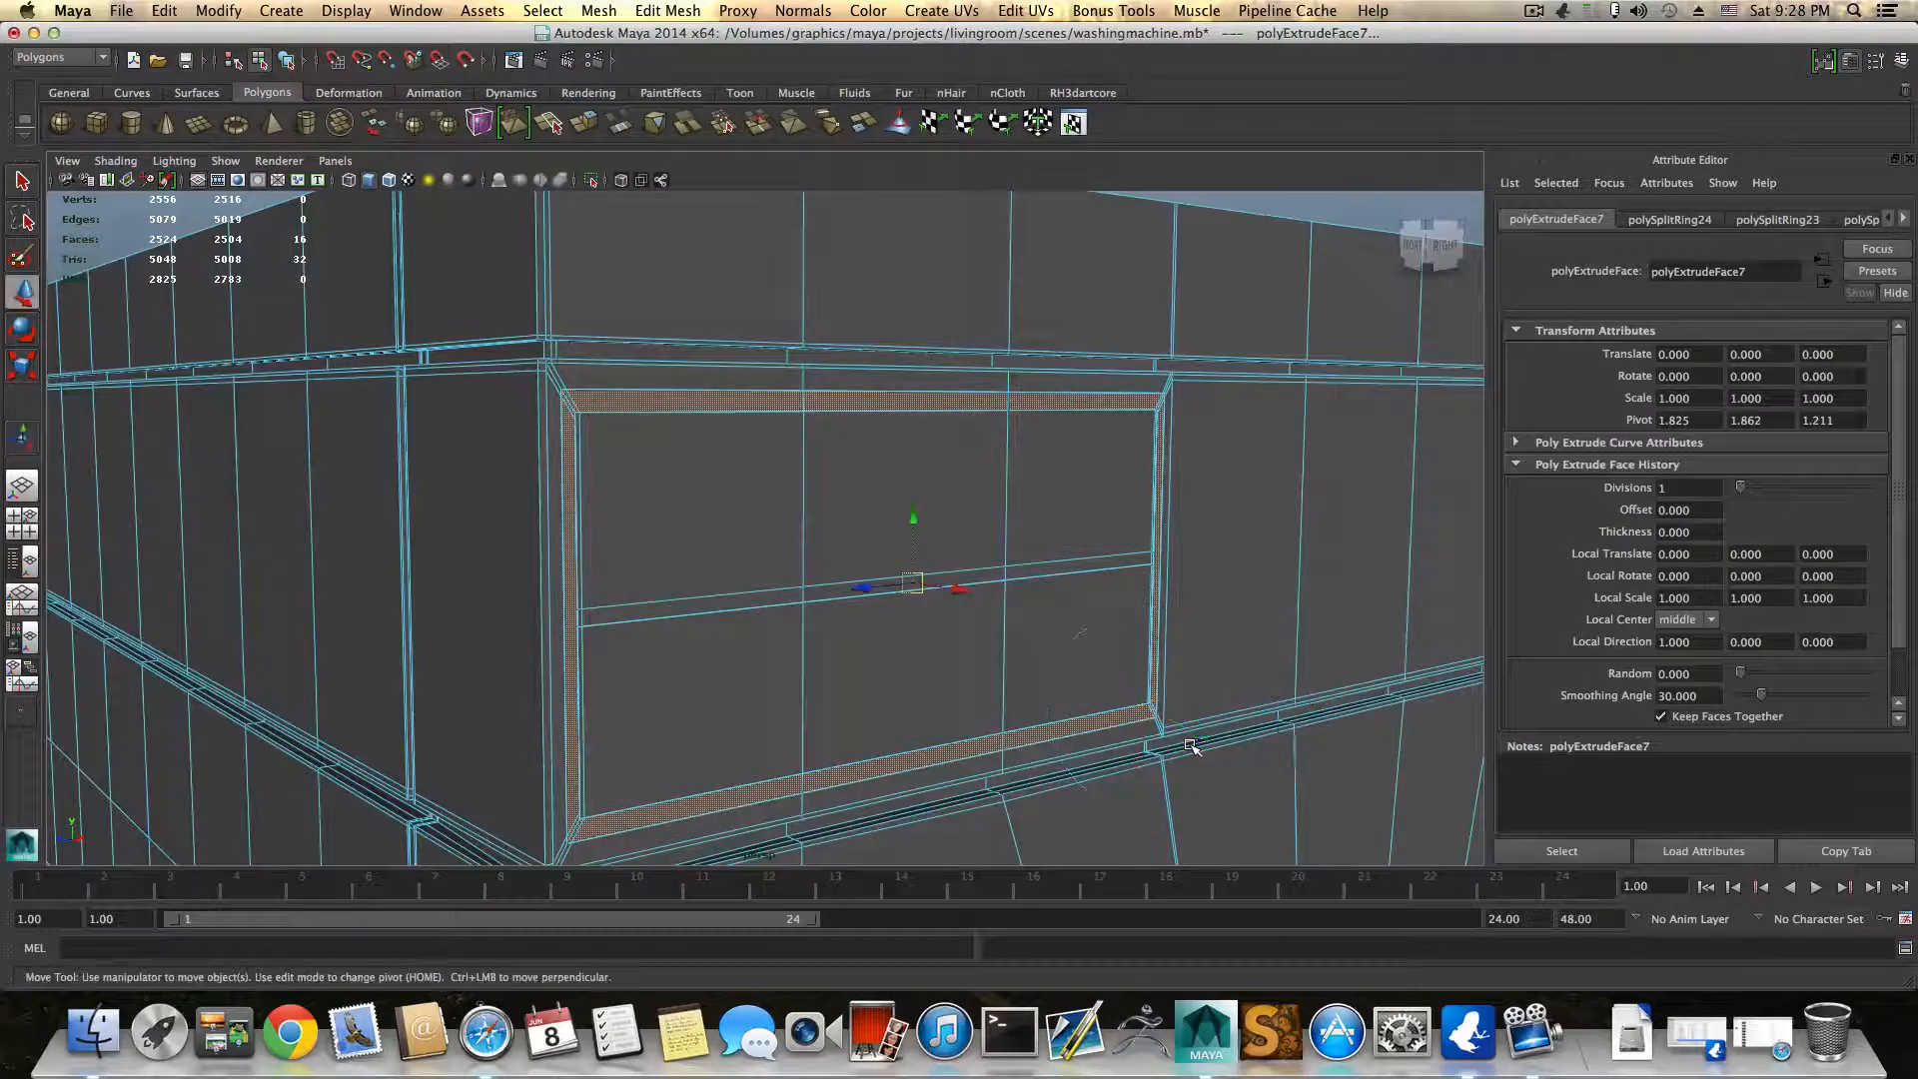
alt+drag(1061, 693, 1099, 661)
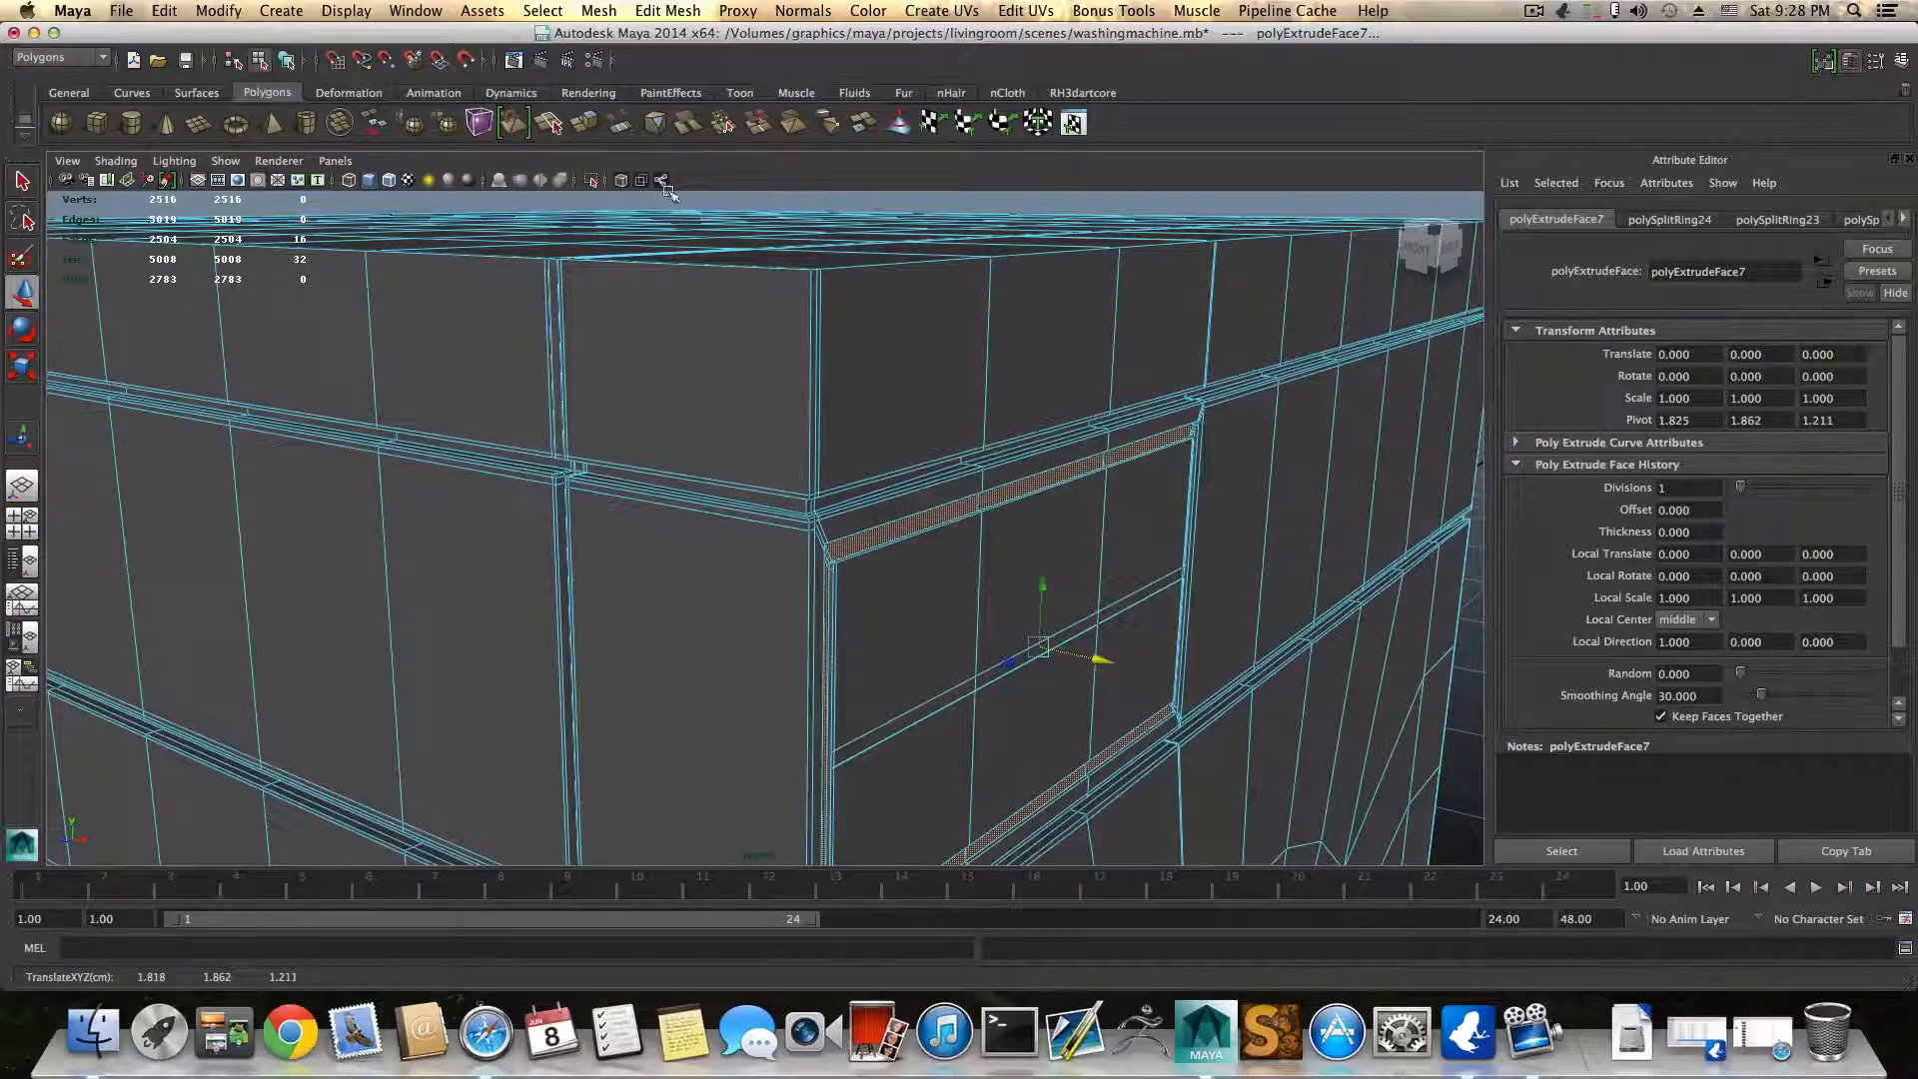
Step: Extrude the frame ring a second time and push it deeper into the body to about X 1.809
alt+right_drag(827, 485, 848, 496)
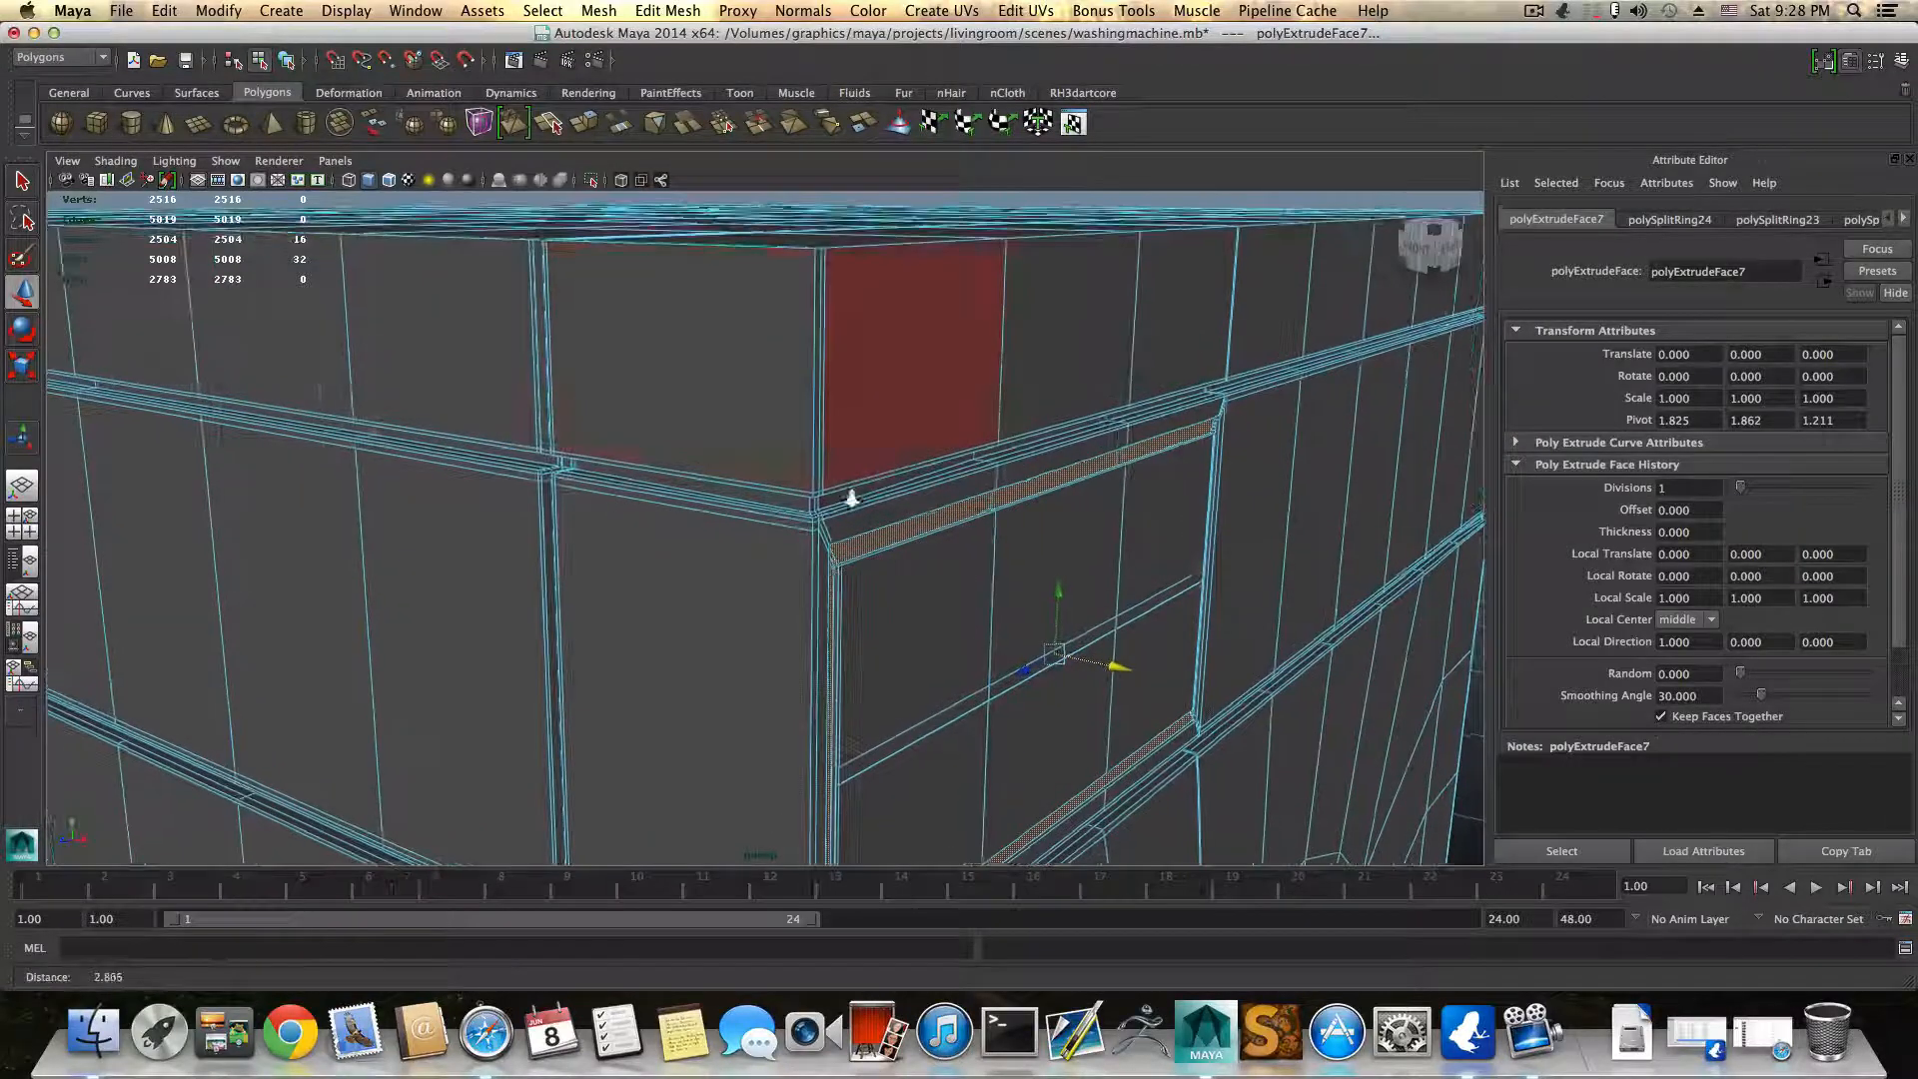
click(593, 116)
key(w)
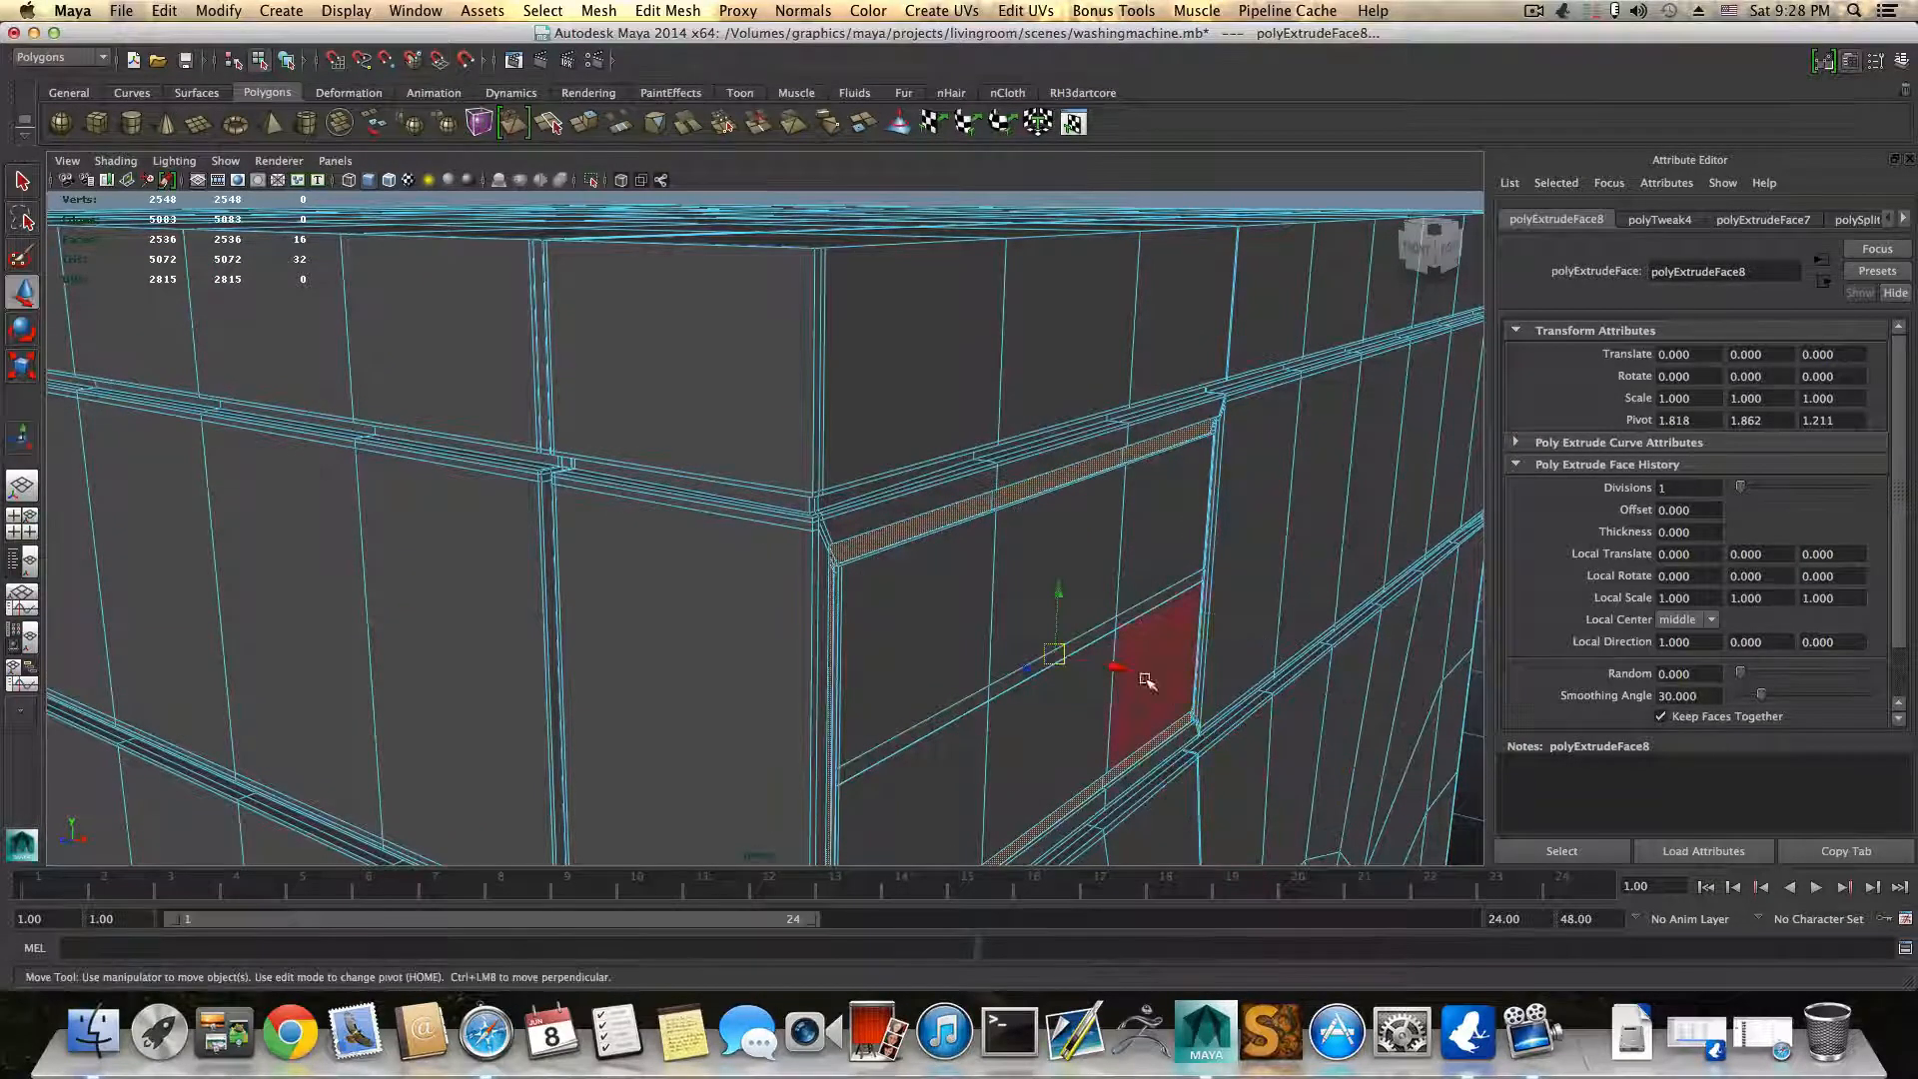
drag(1126, 668, 1079, 655)
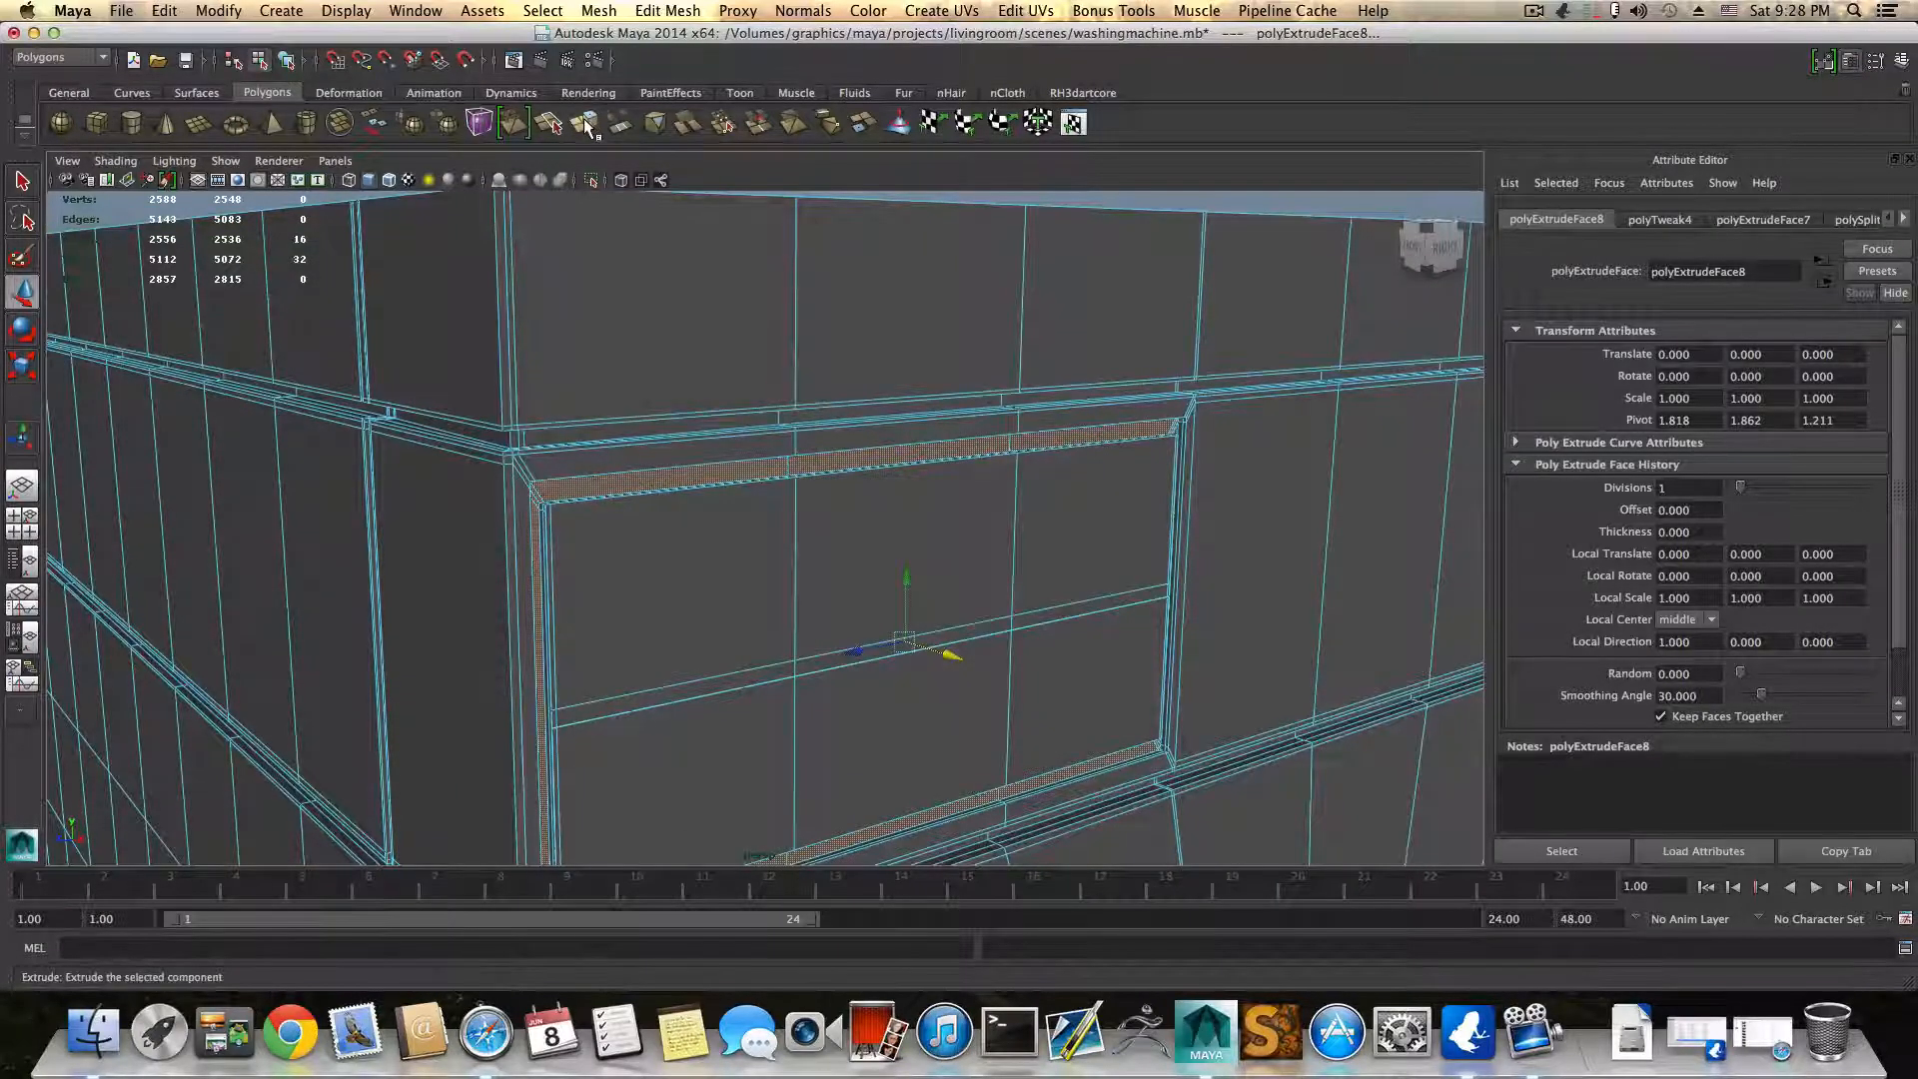
click(586, 124)
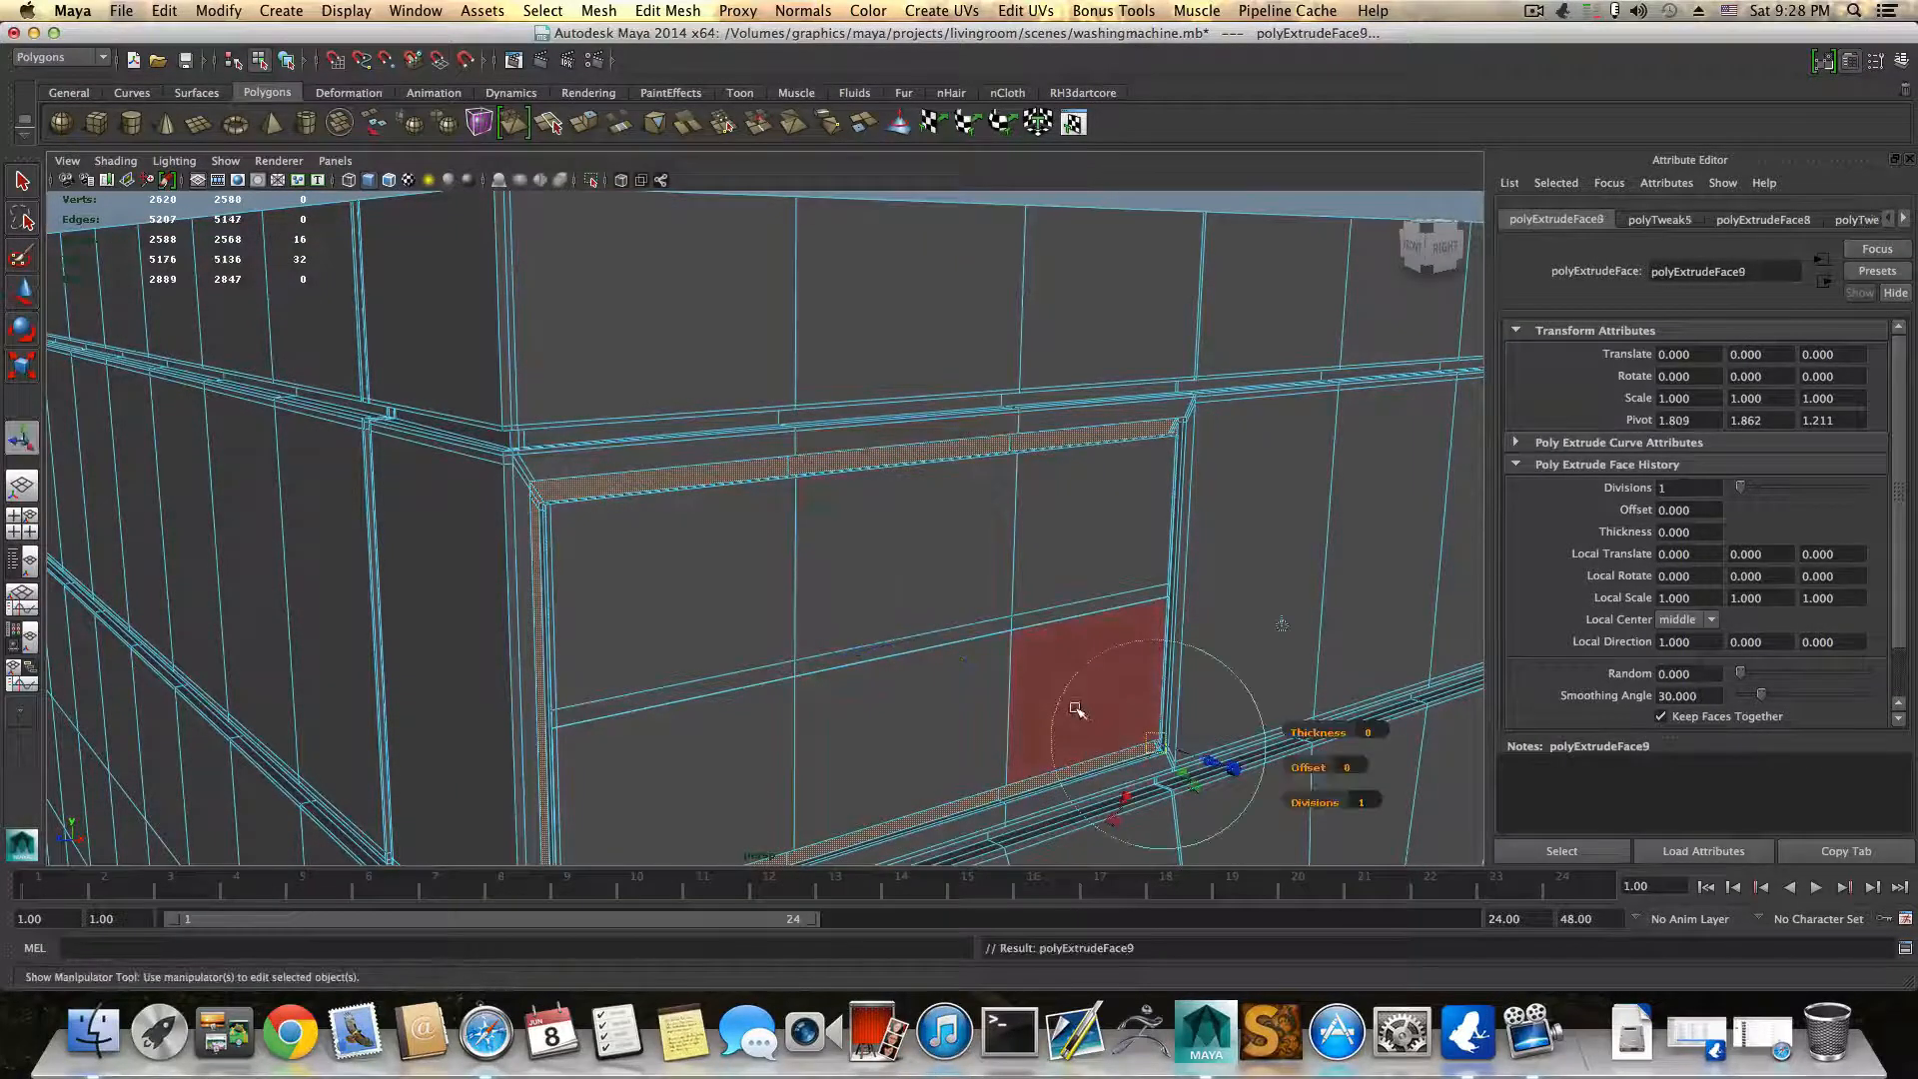
alt+drag(1076, 709, 985, 693)
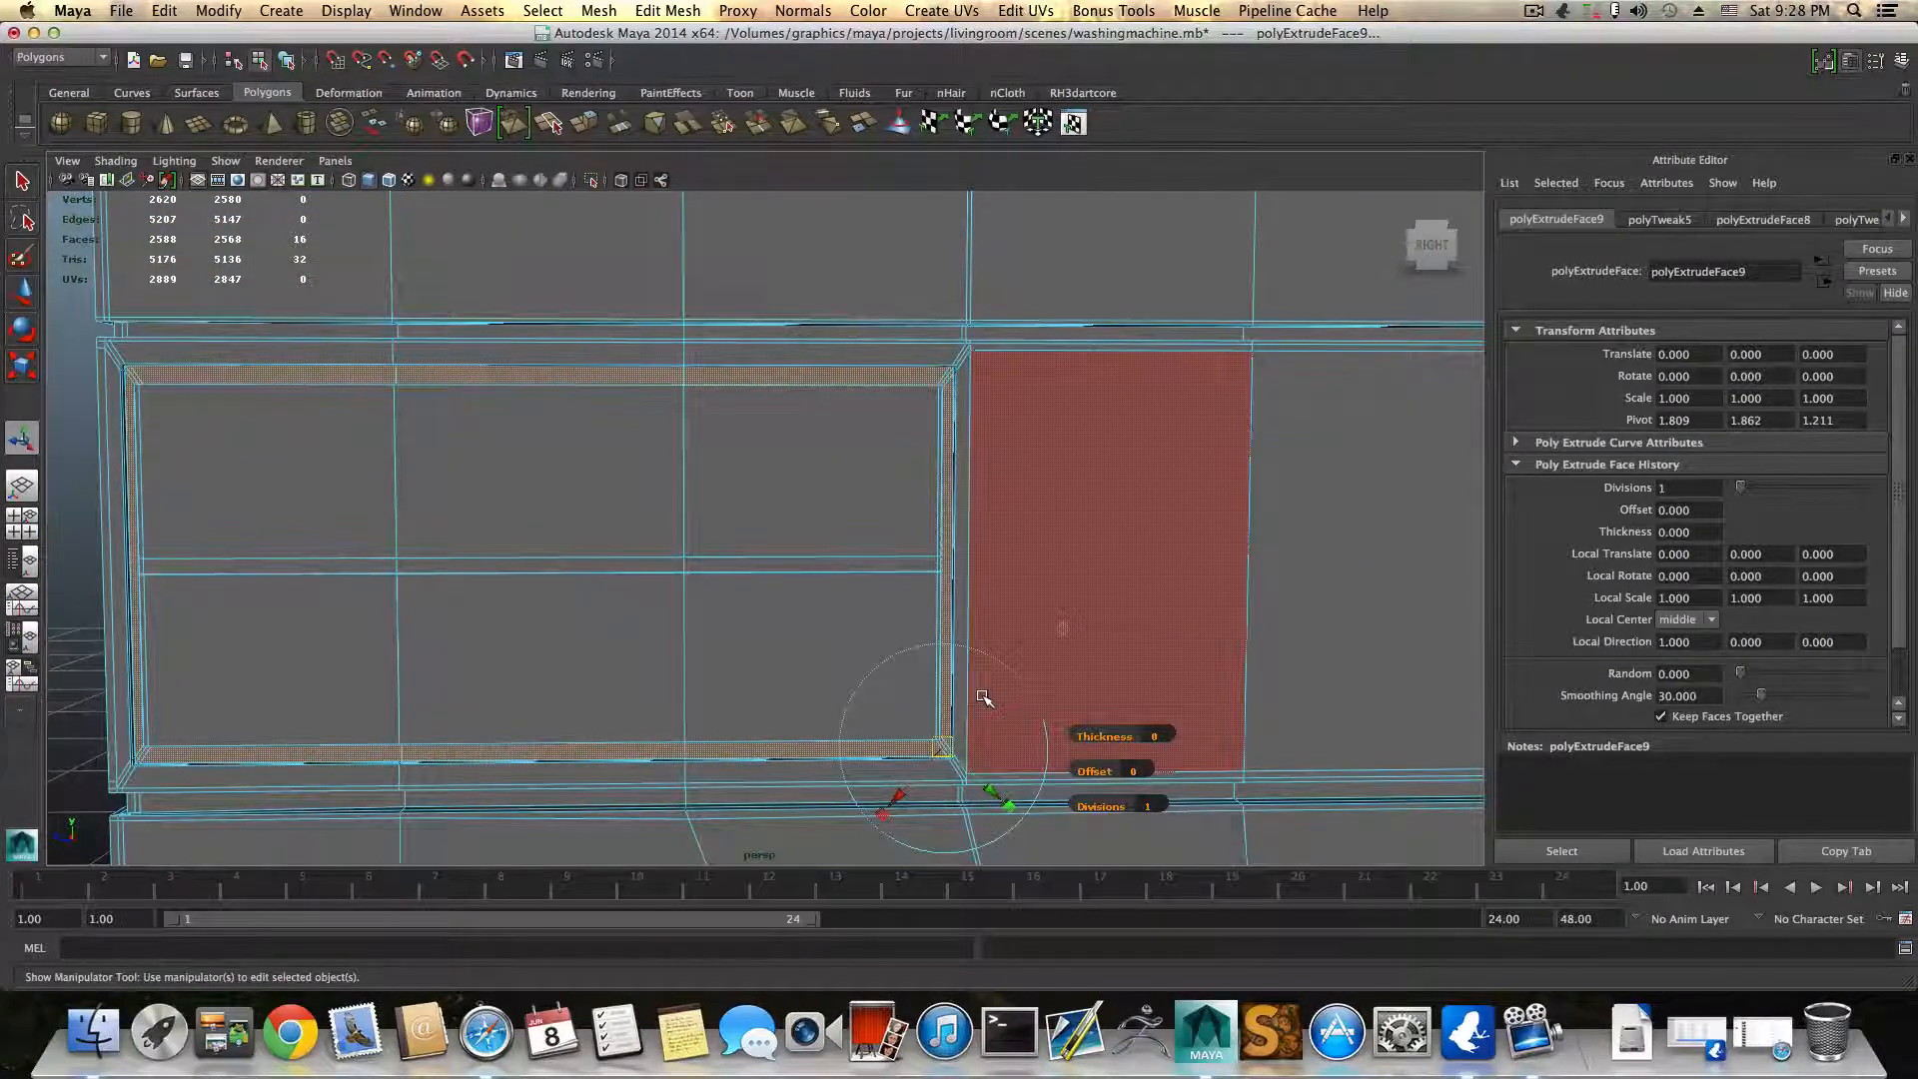
alt+drag(989, 774, 956, 670)
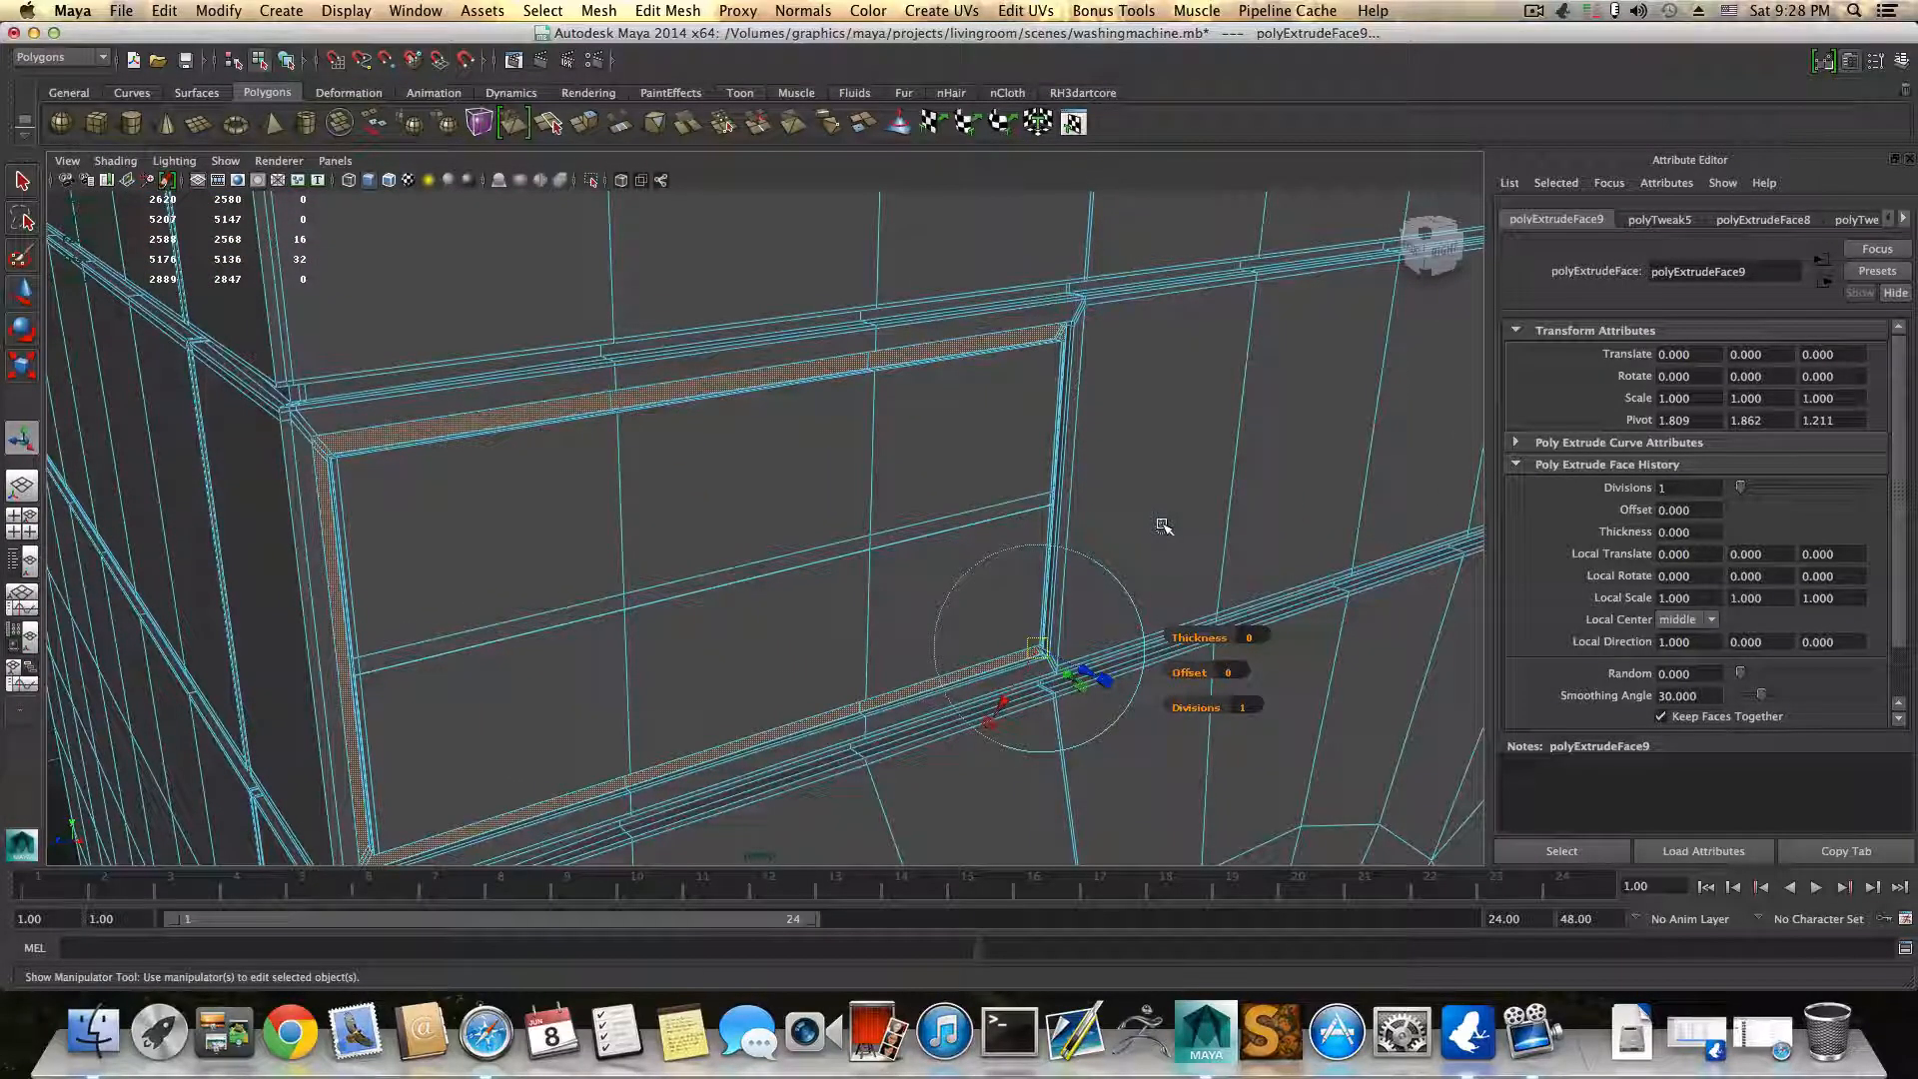
alt+drag(1072, 662, 861, 582)
click(1002, 611)
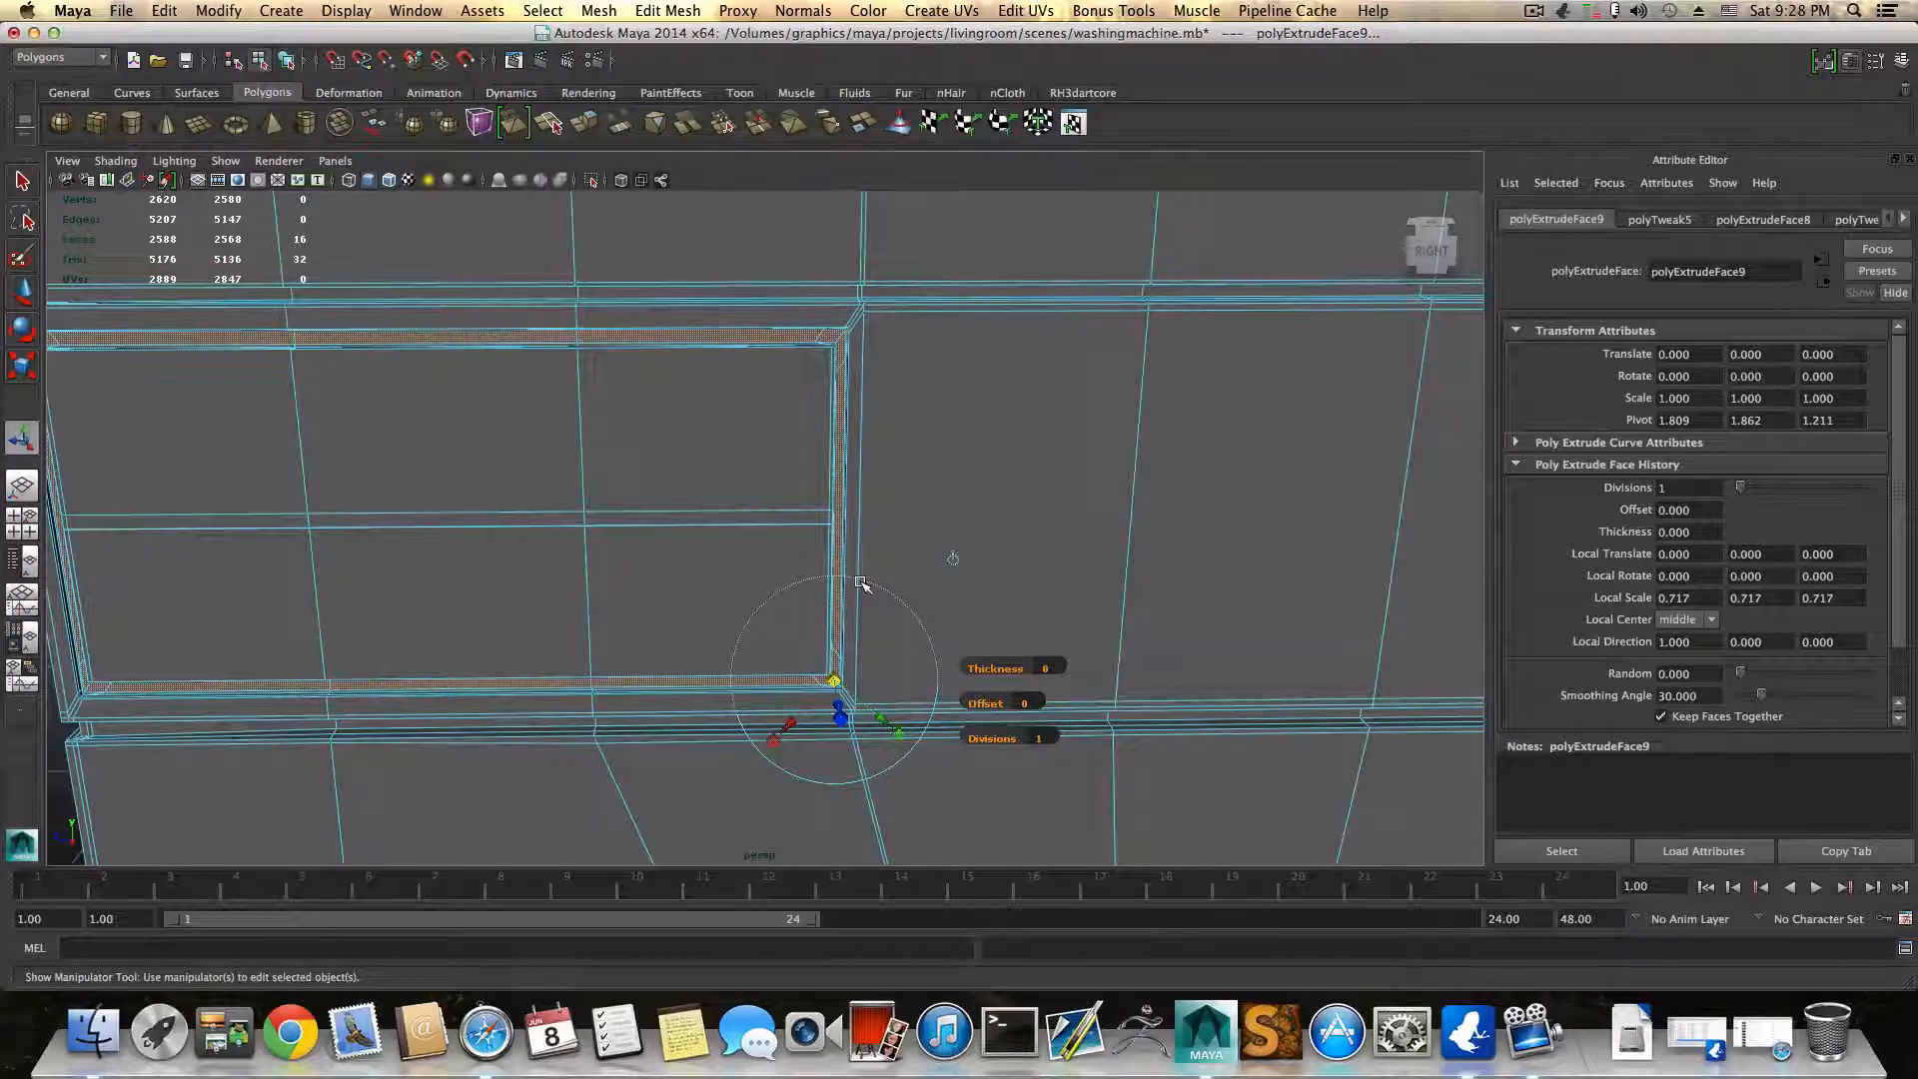
key(z)
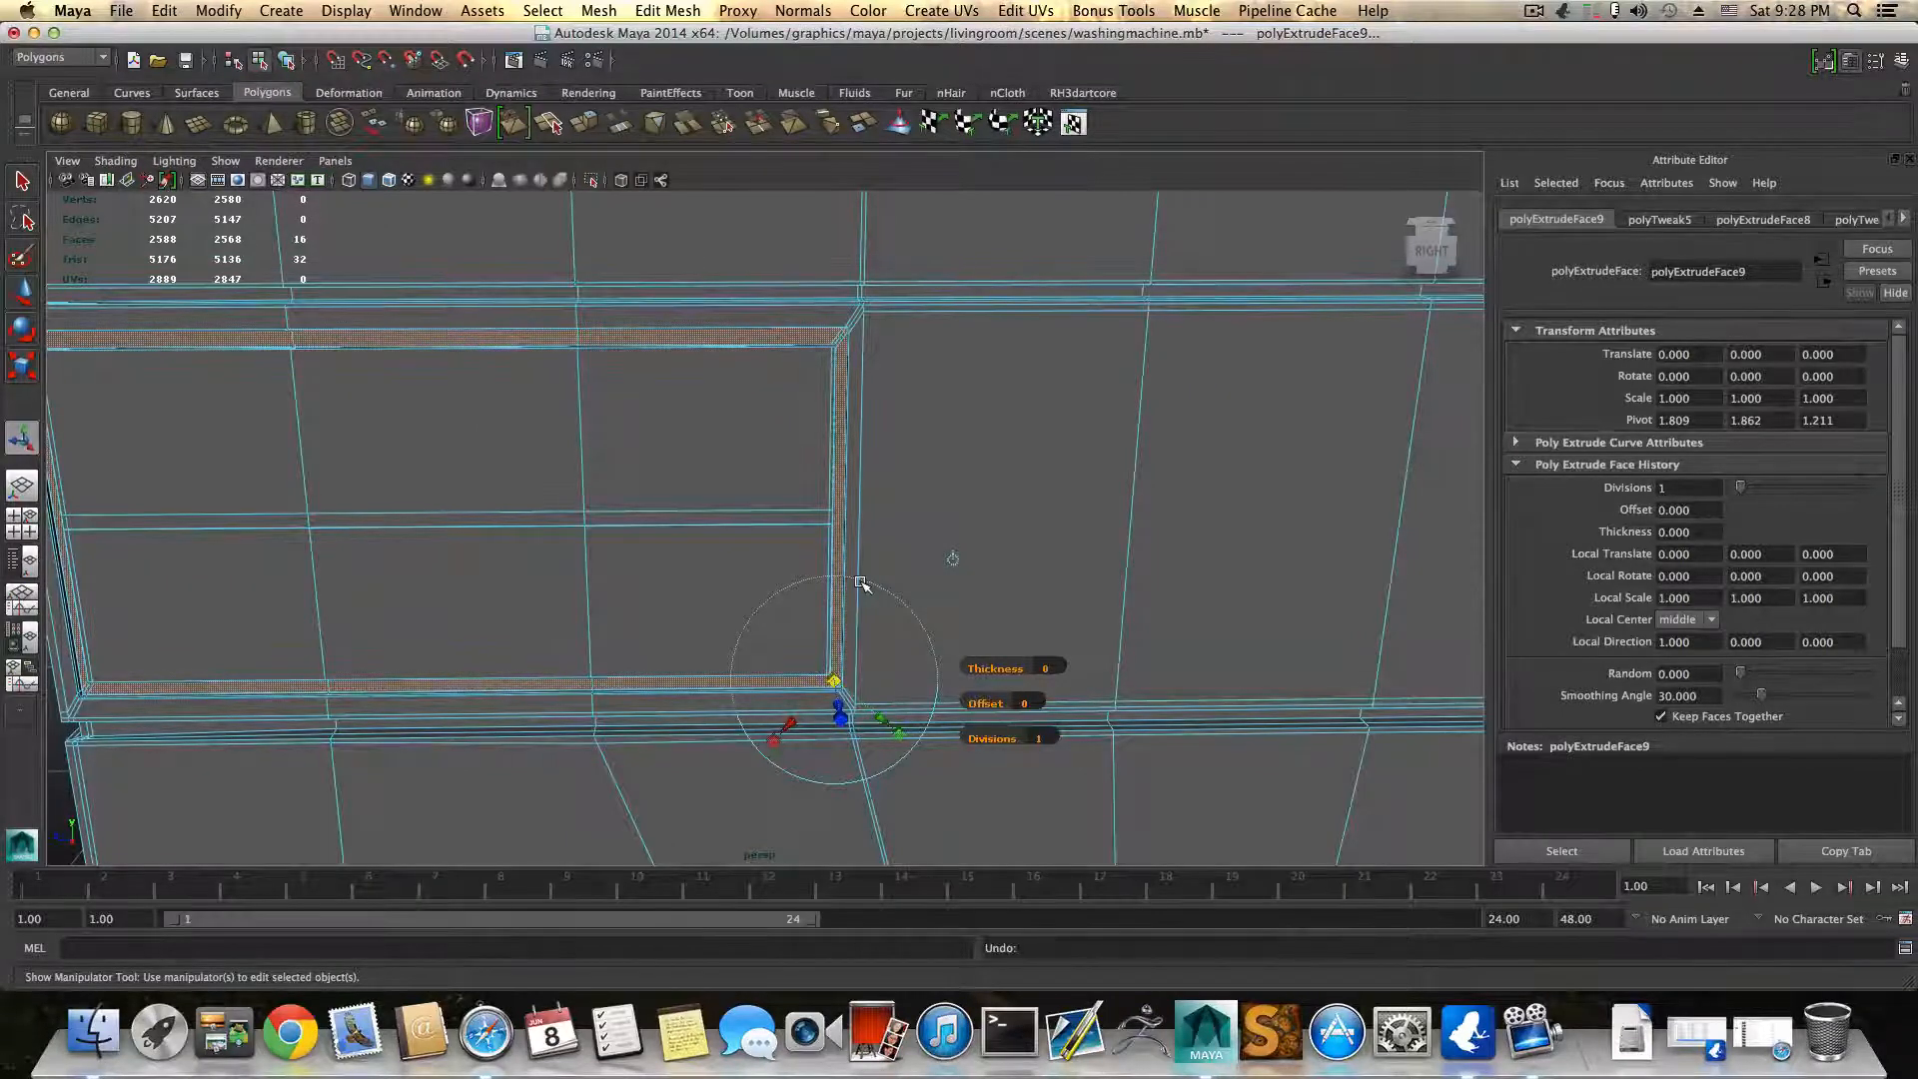
key(z)
Step: Return to object mode and insert two edge loops along the recessed groove of the frame around the inset panel
key(F8)
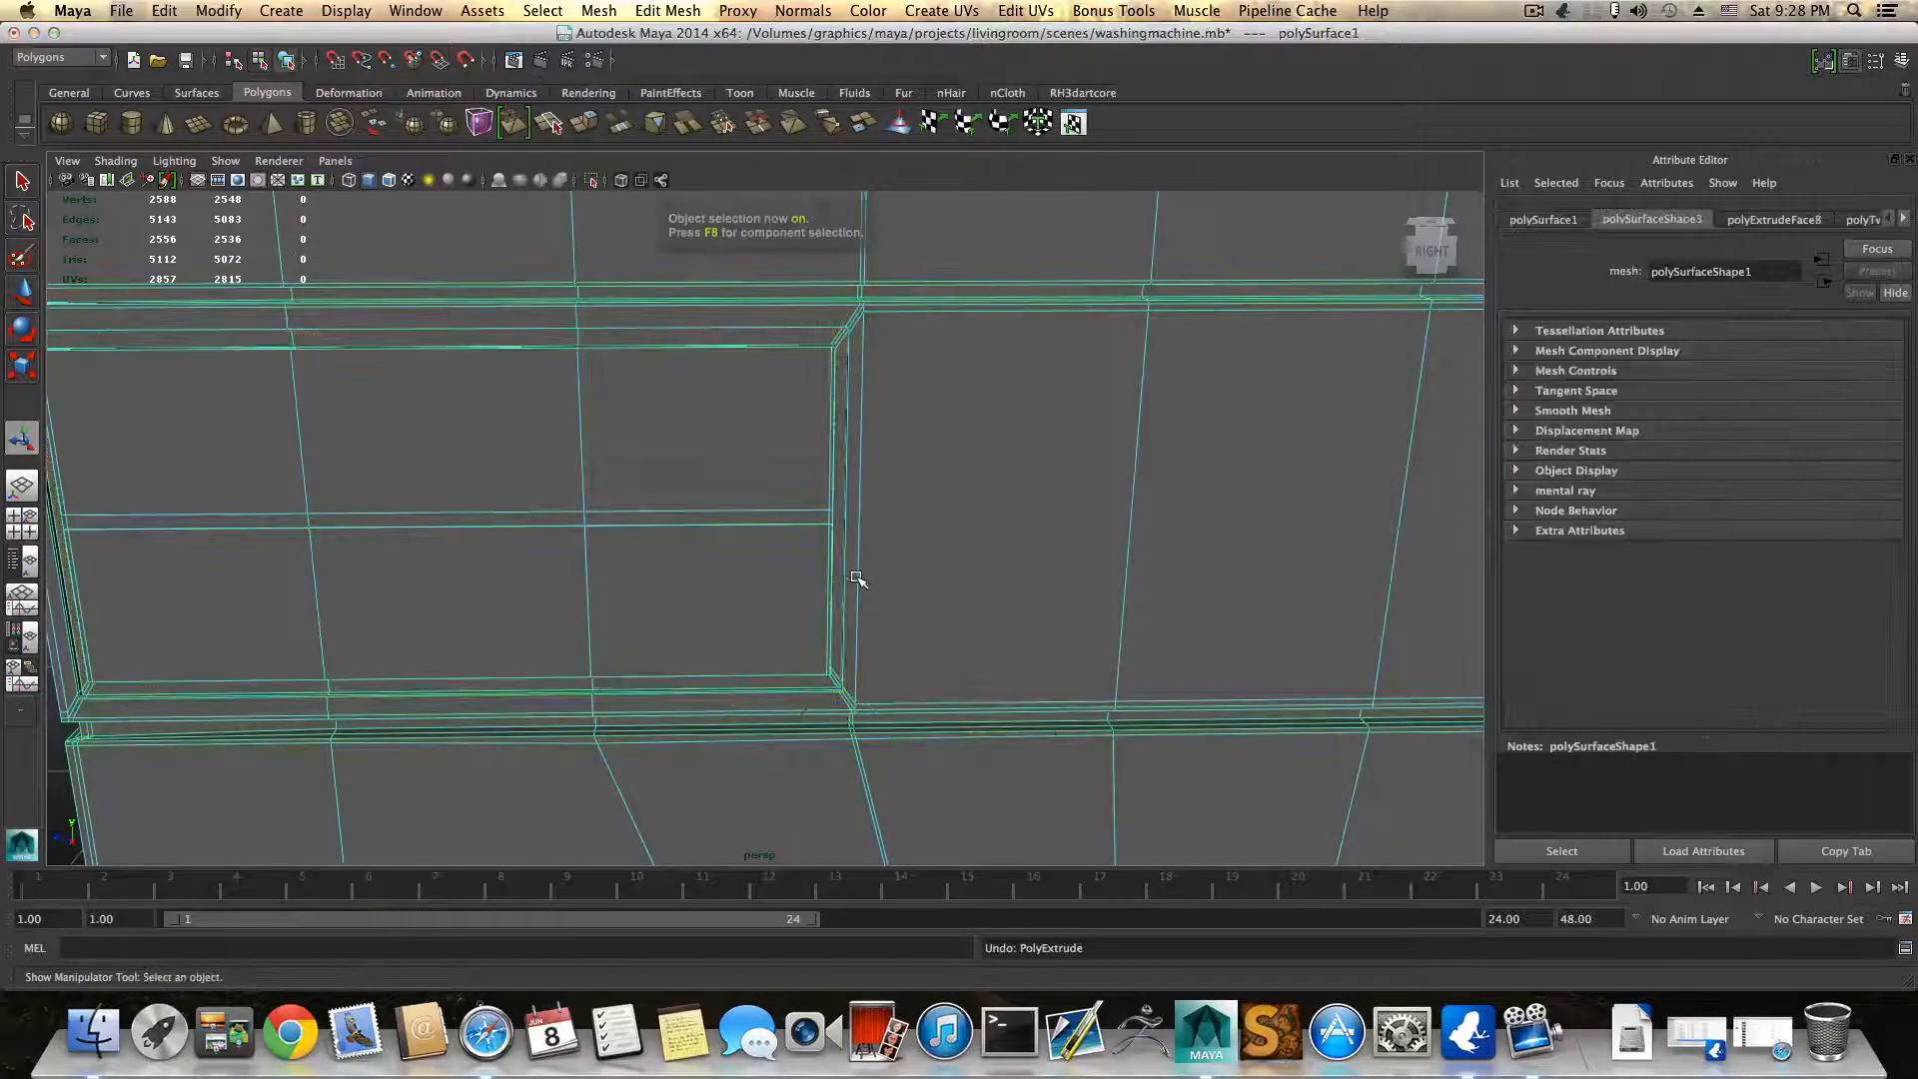
alt+right_drag(834, 472, 943, 500)
alt+middle_drag(942, 500, 904, 595)
alt+right_drag(903, 594, 942, 604)
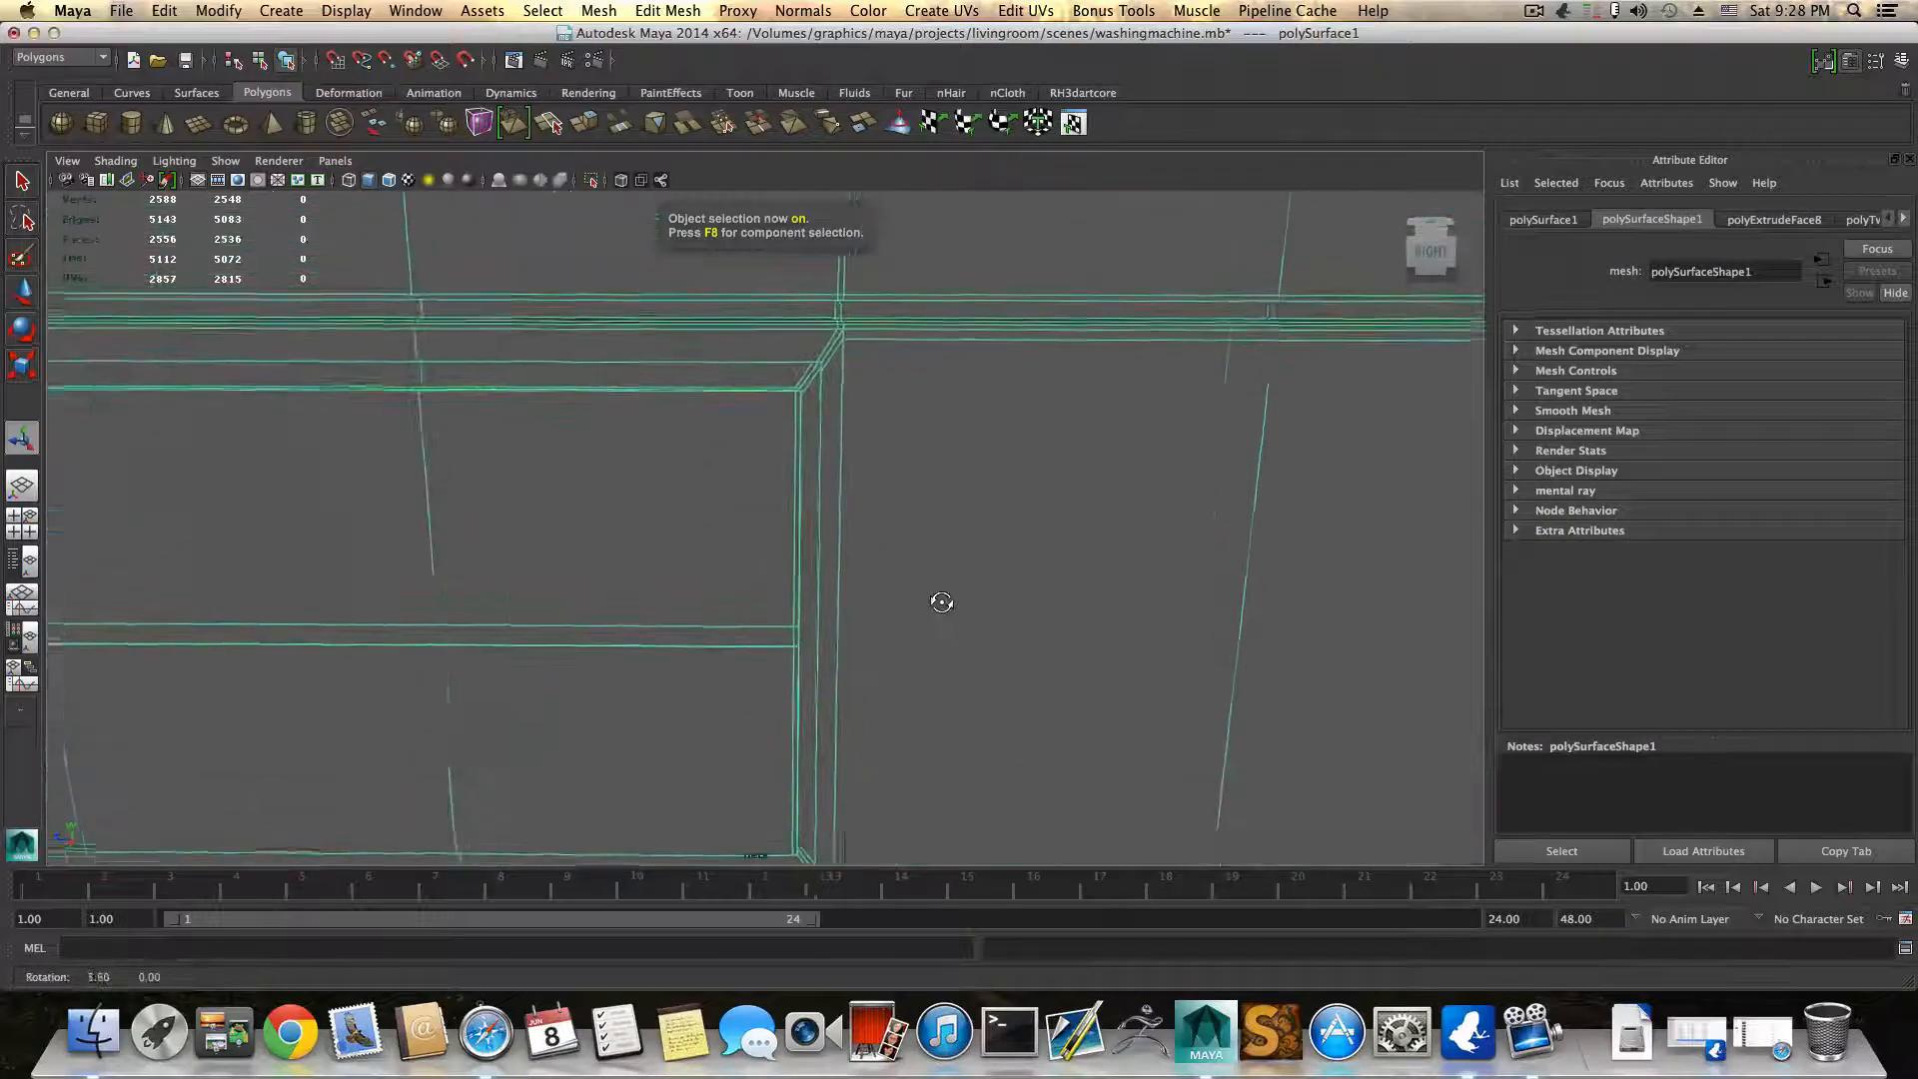
alt+drag(942, 603, 909, 577)
shift+right_drag(787, 486, 720, 511)
alt+drag(718, 496, 806, 362)
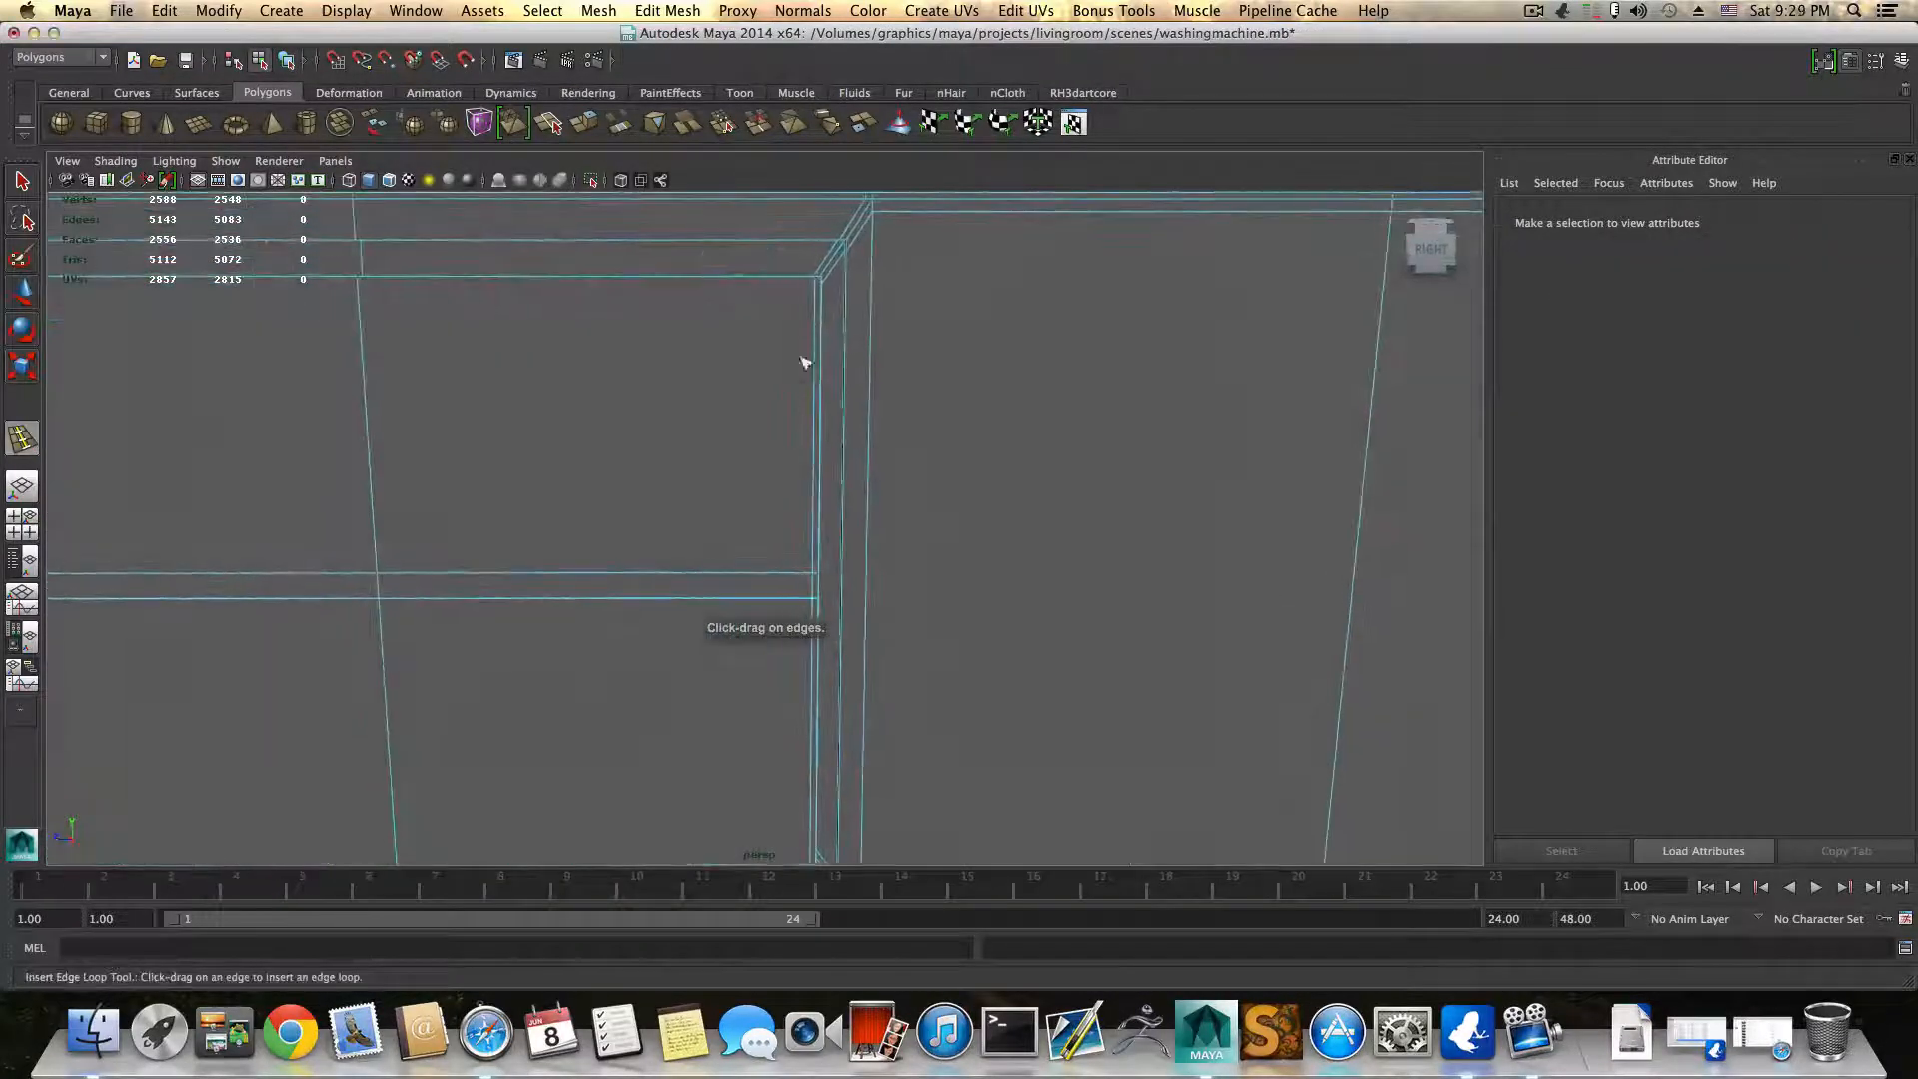
drag(837, 268, 826, 638)
Step: Extrude the inset panel's three lower faces and shrink them slightly, then extrude them again and push them into the body to local Z -0.063
alt+drag(671, 582, 737, 594)
right_drag(803, 605, 800, 645)
key(q)
click(791, 650)
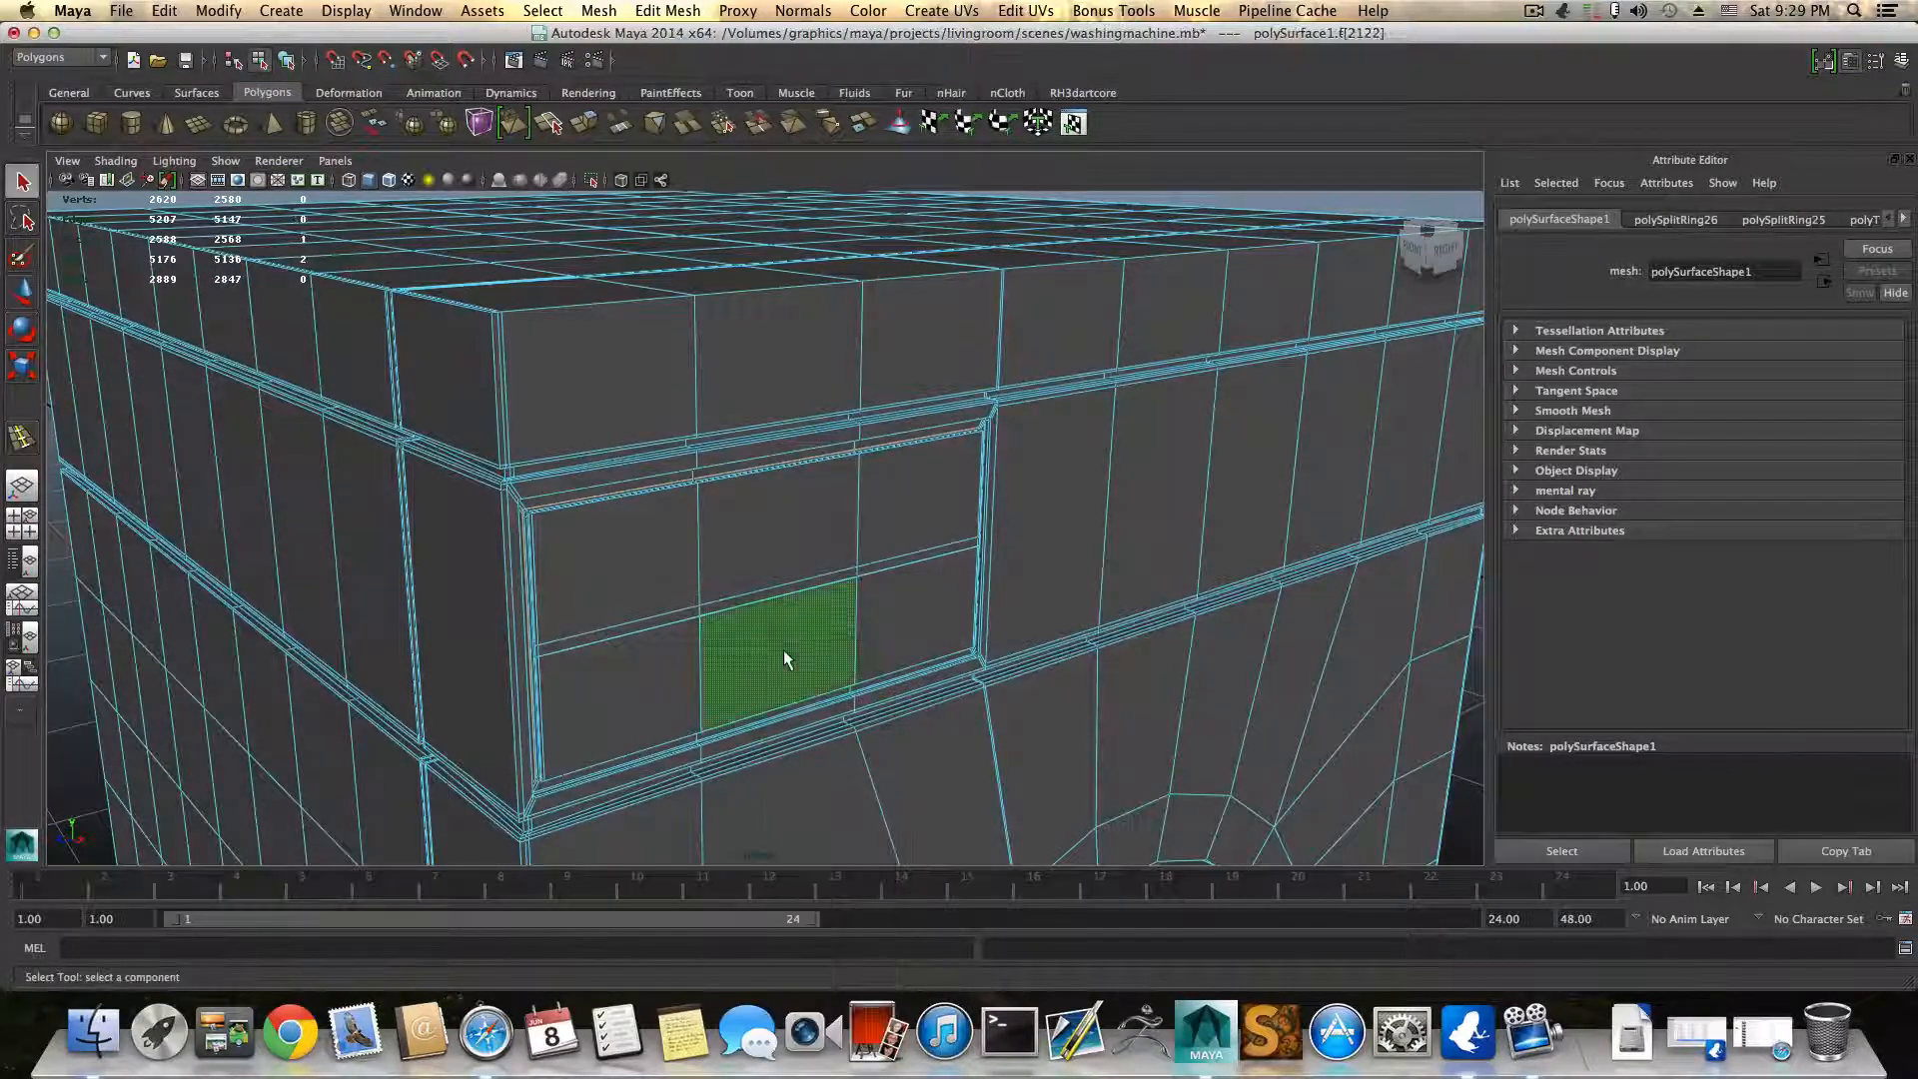
shift+click(919, 624)
shift+click(667, 689)
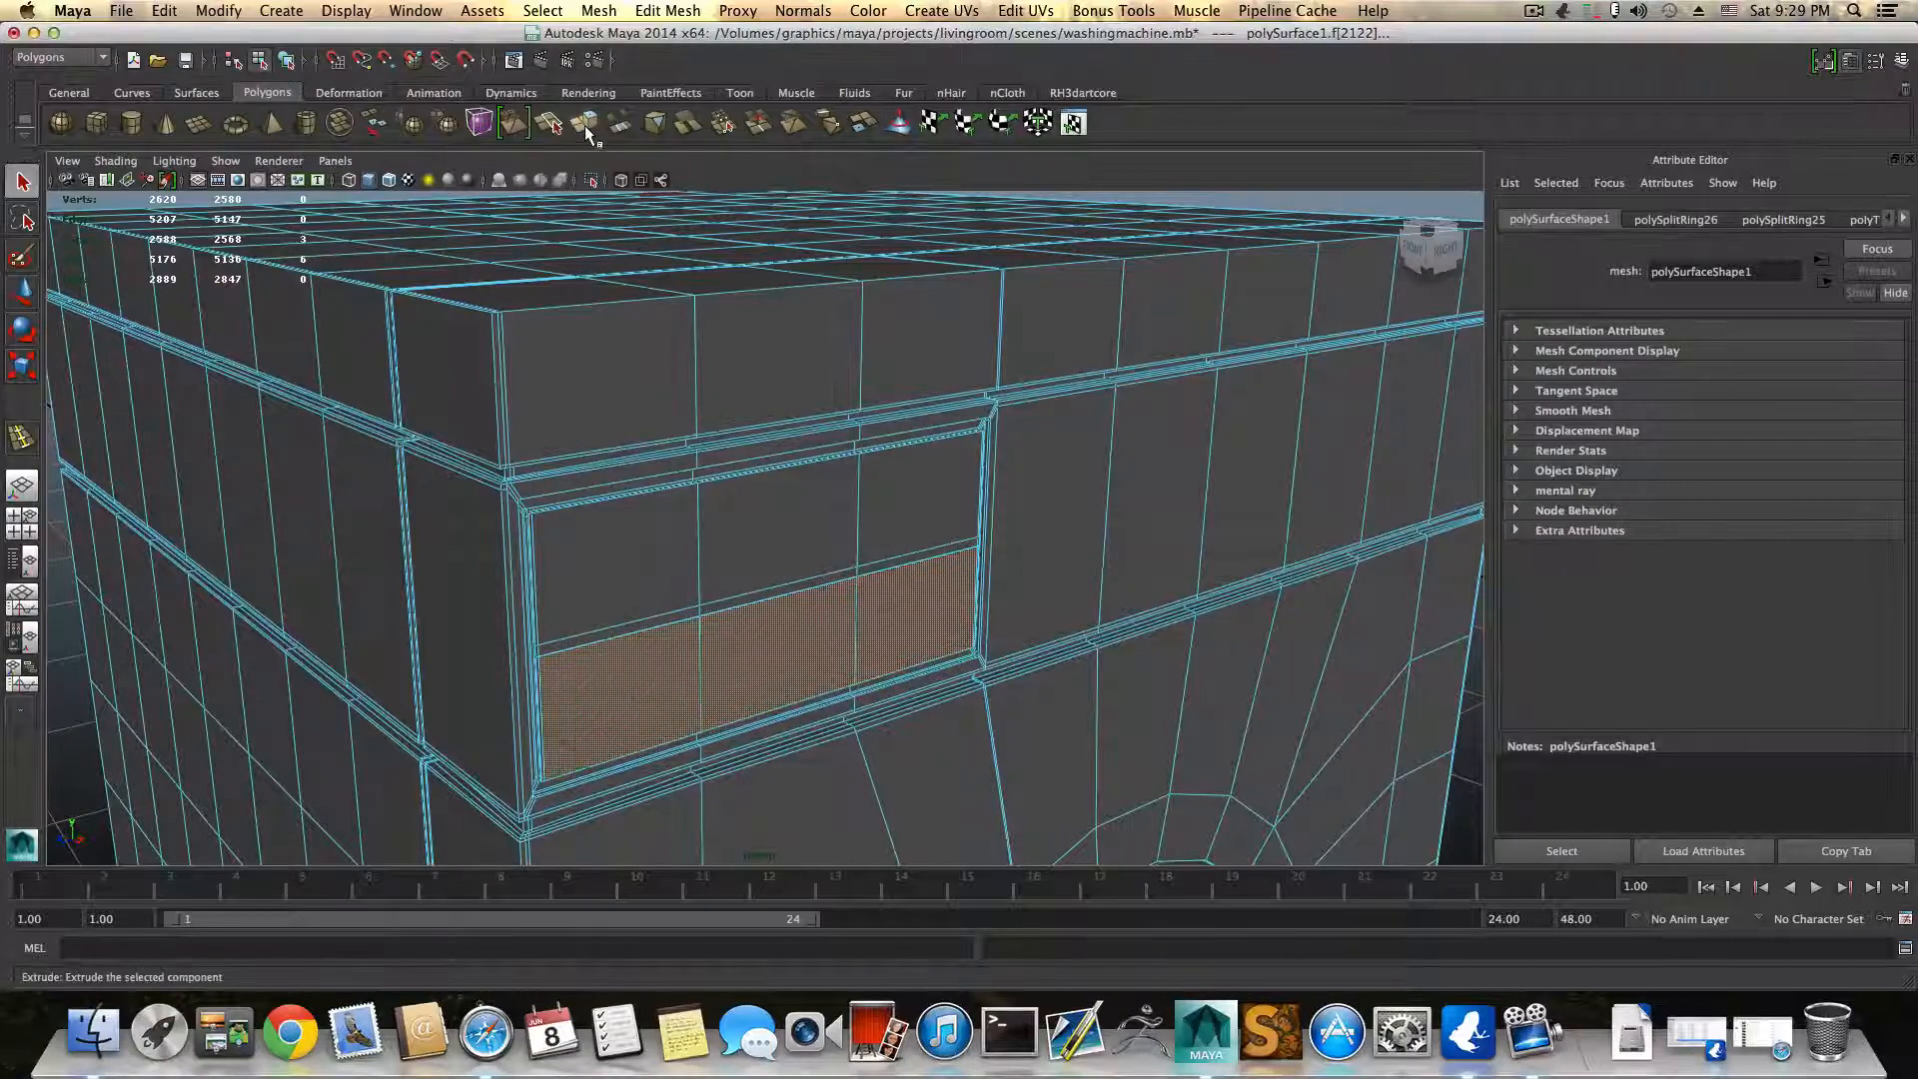
click(585, 124)
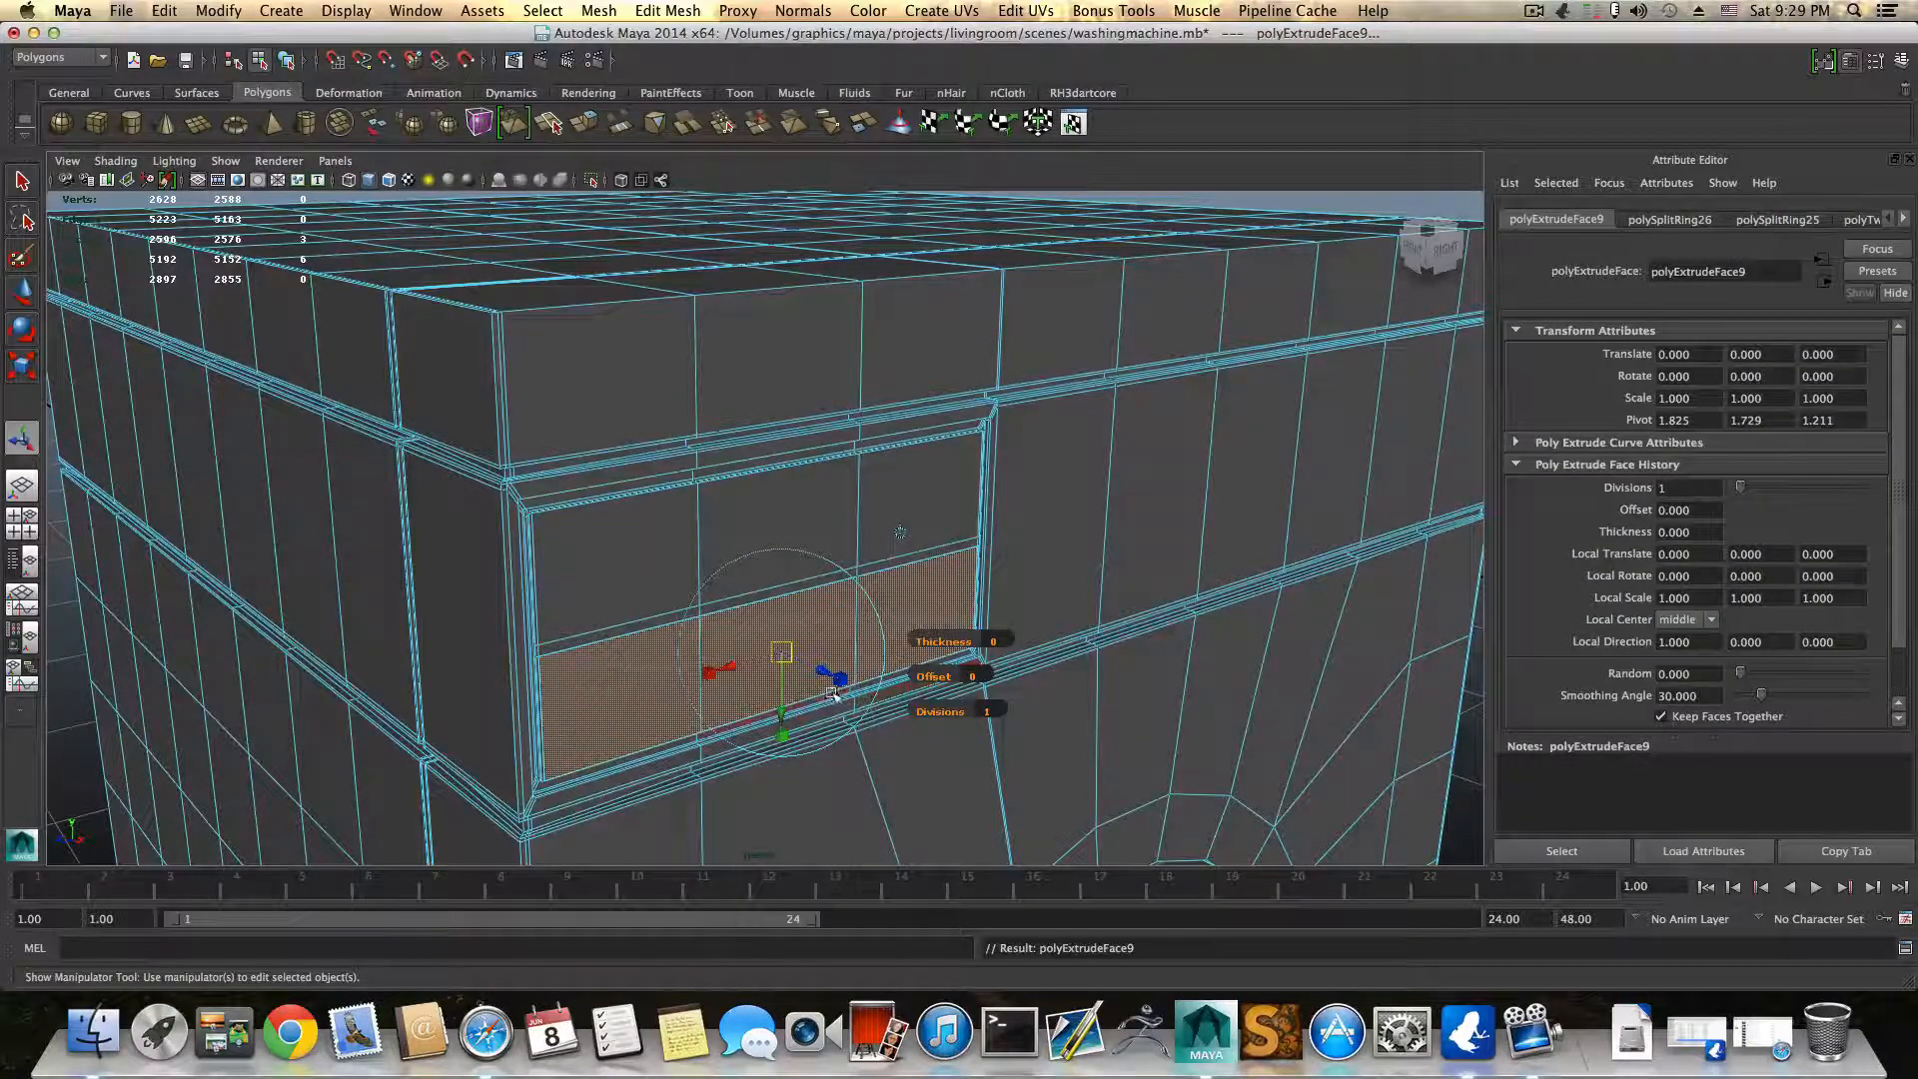
alt+drag(835, 693, 759, 650)
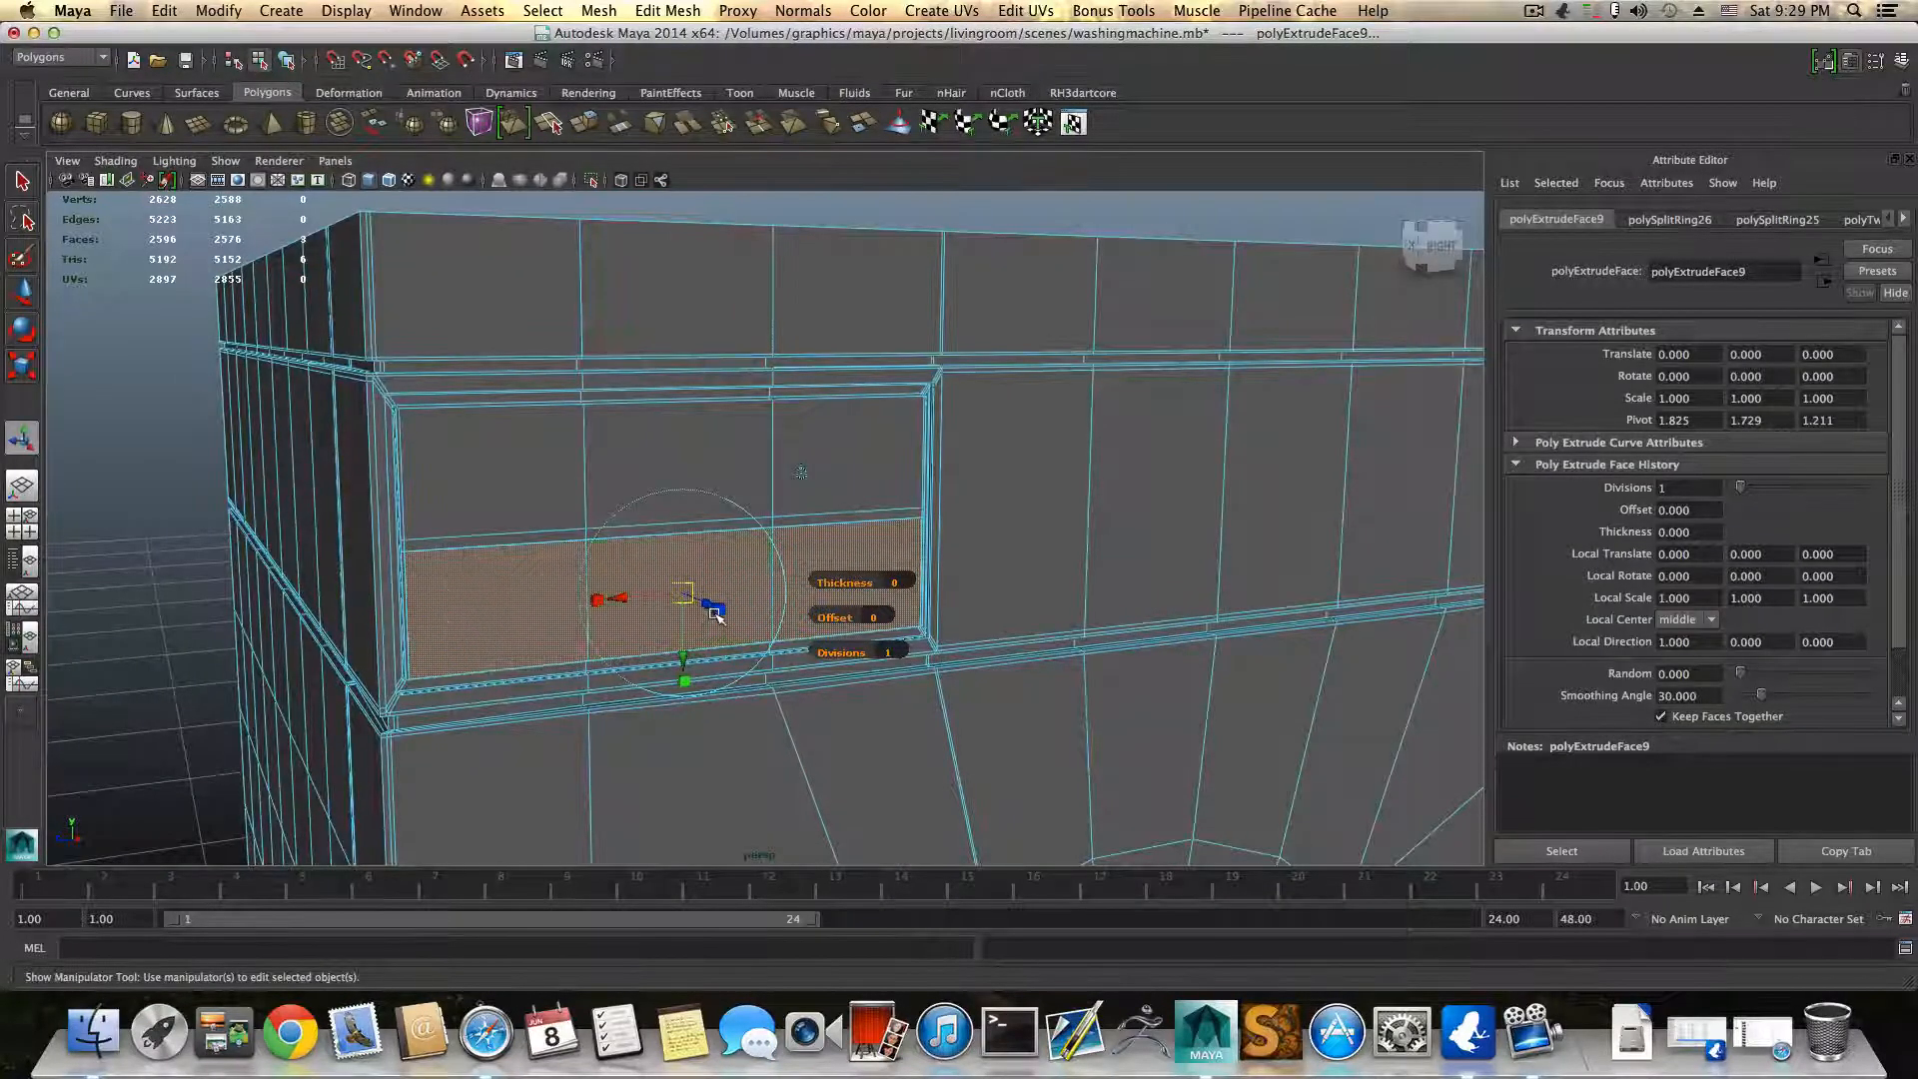
drag(683, 594, 817, 600)
click(595, 129)
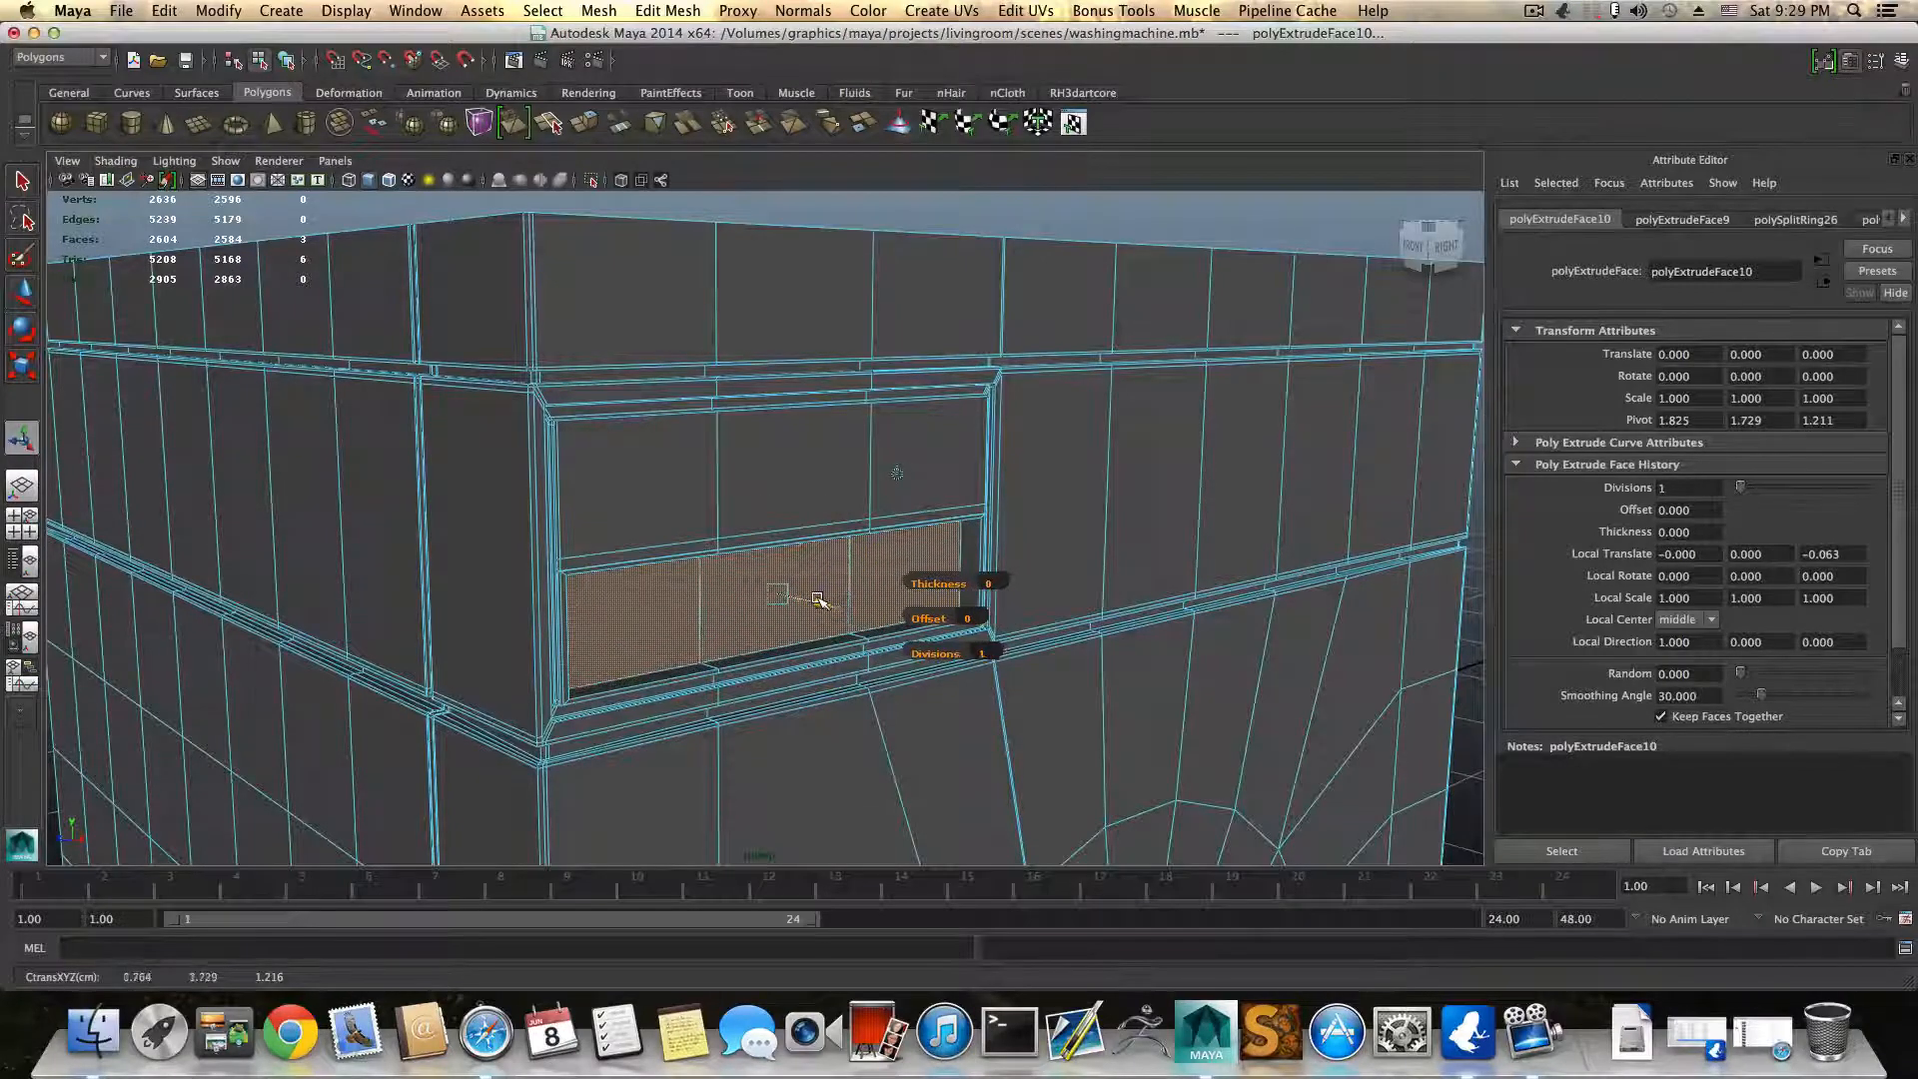
Step: In object mode, insert two edge loops around the inner walls of the new recess in the lower half of the panel
key(F8)
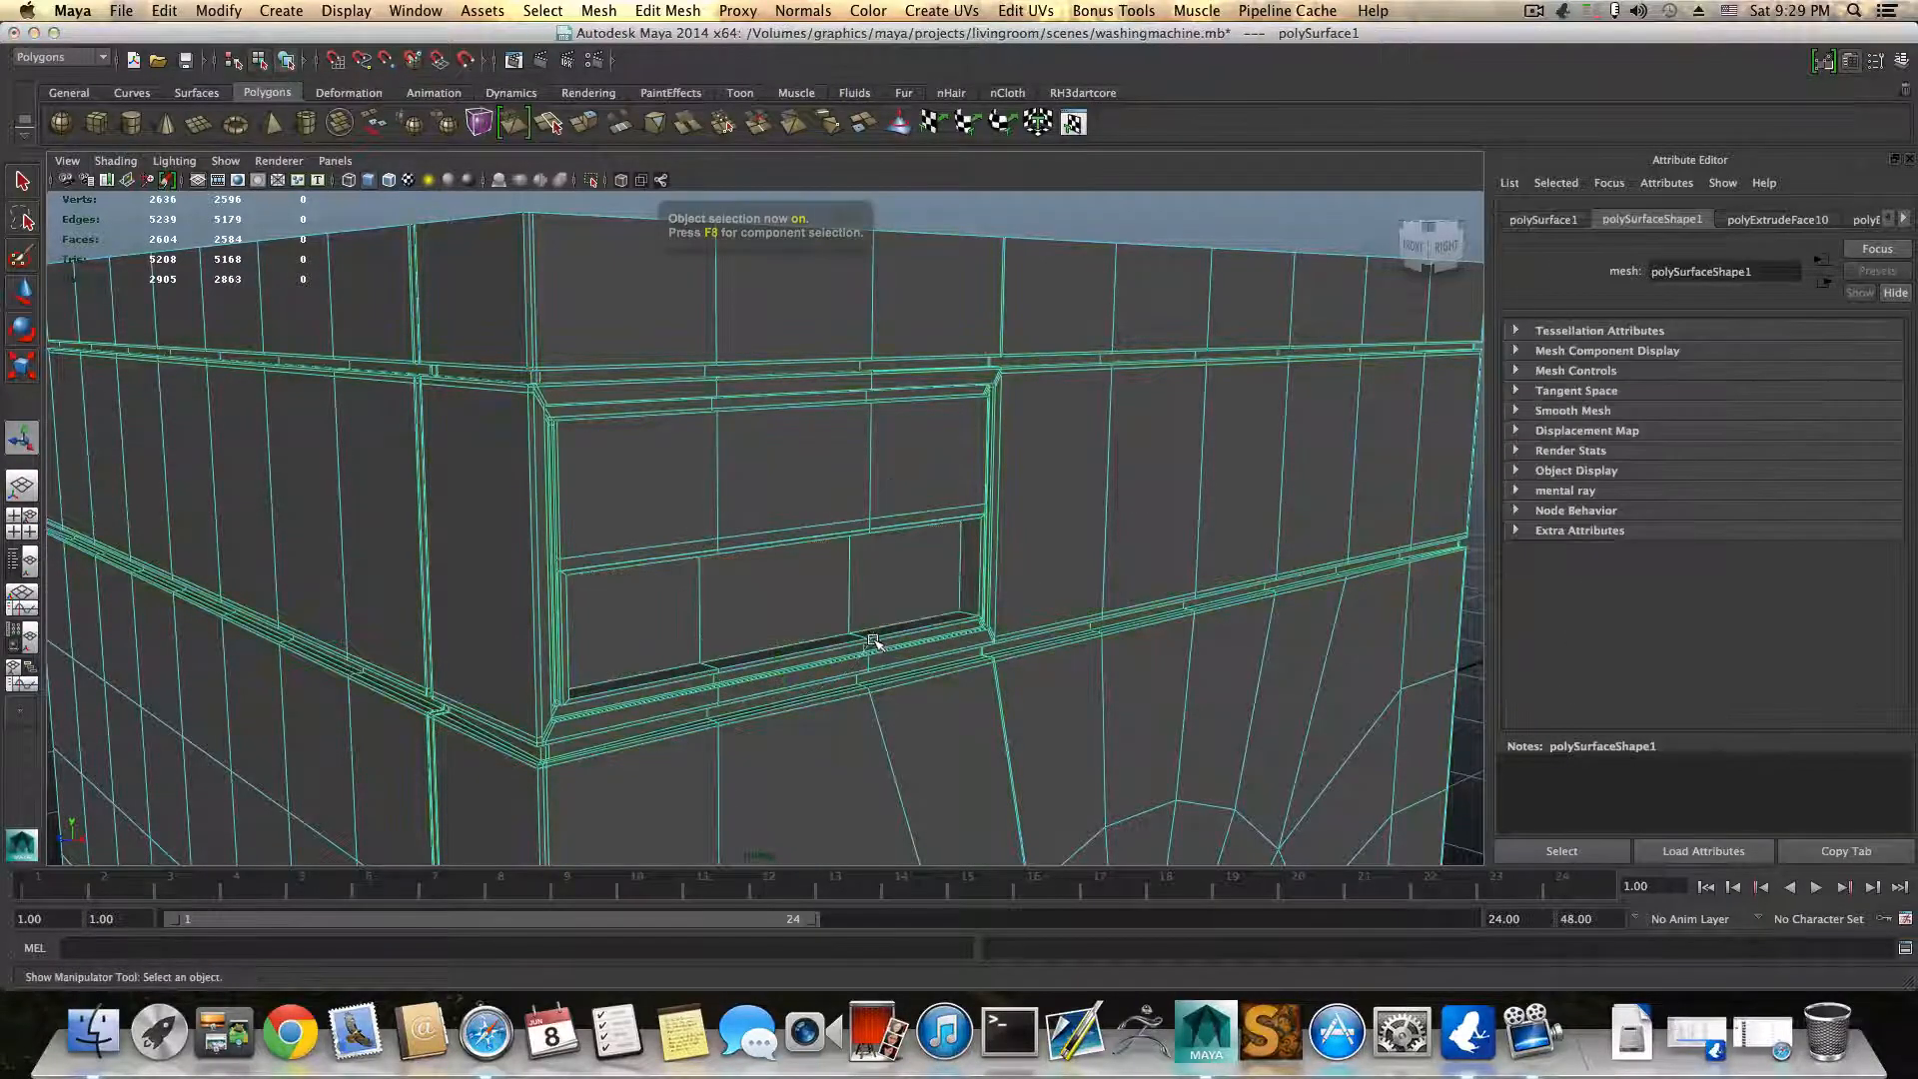
scroll(860, 638, up, 5)
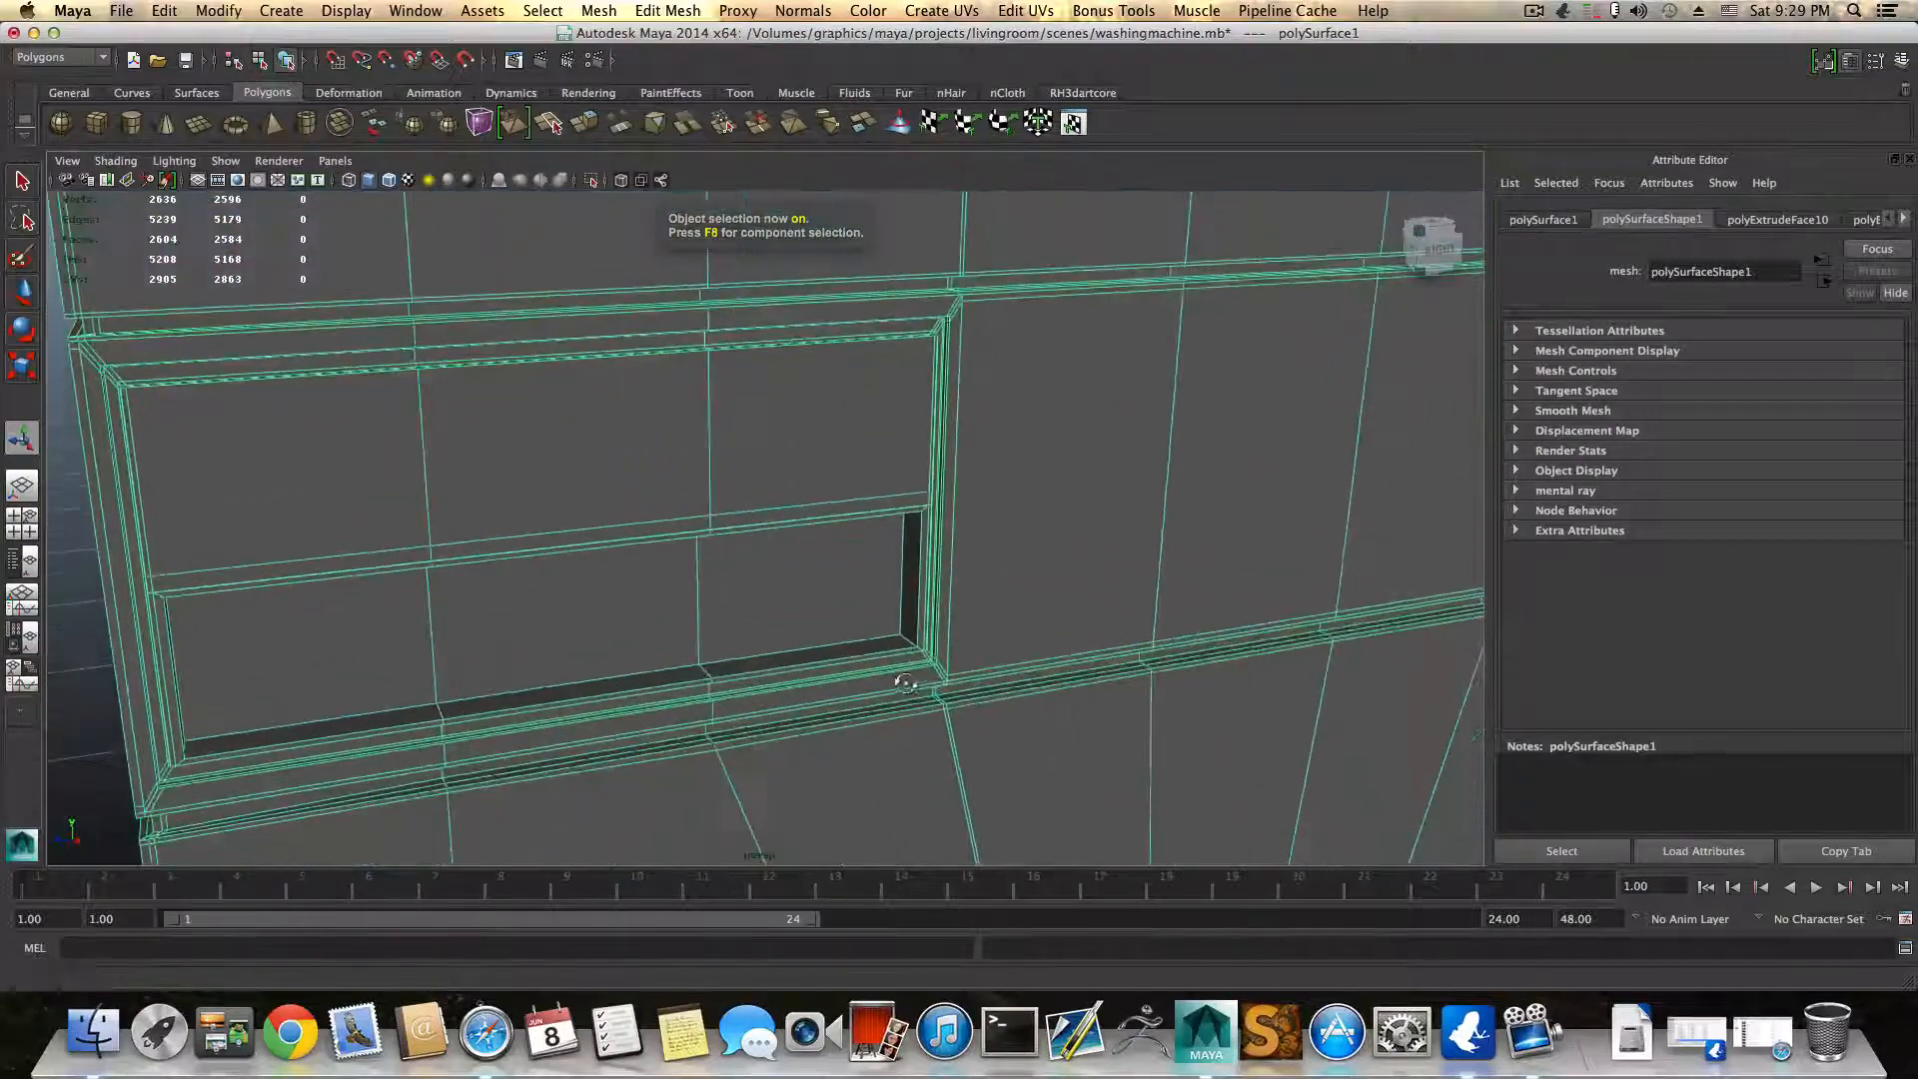
alt+drag(899, 677, 959, 639)
shift+right_click(992, 621)
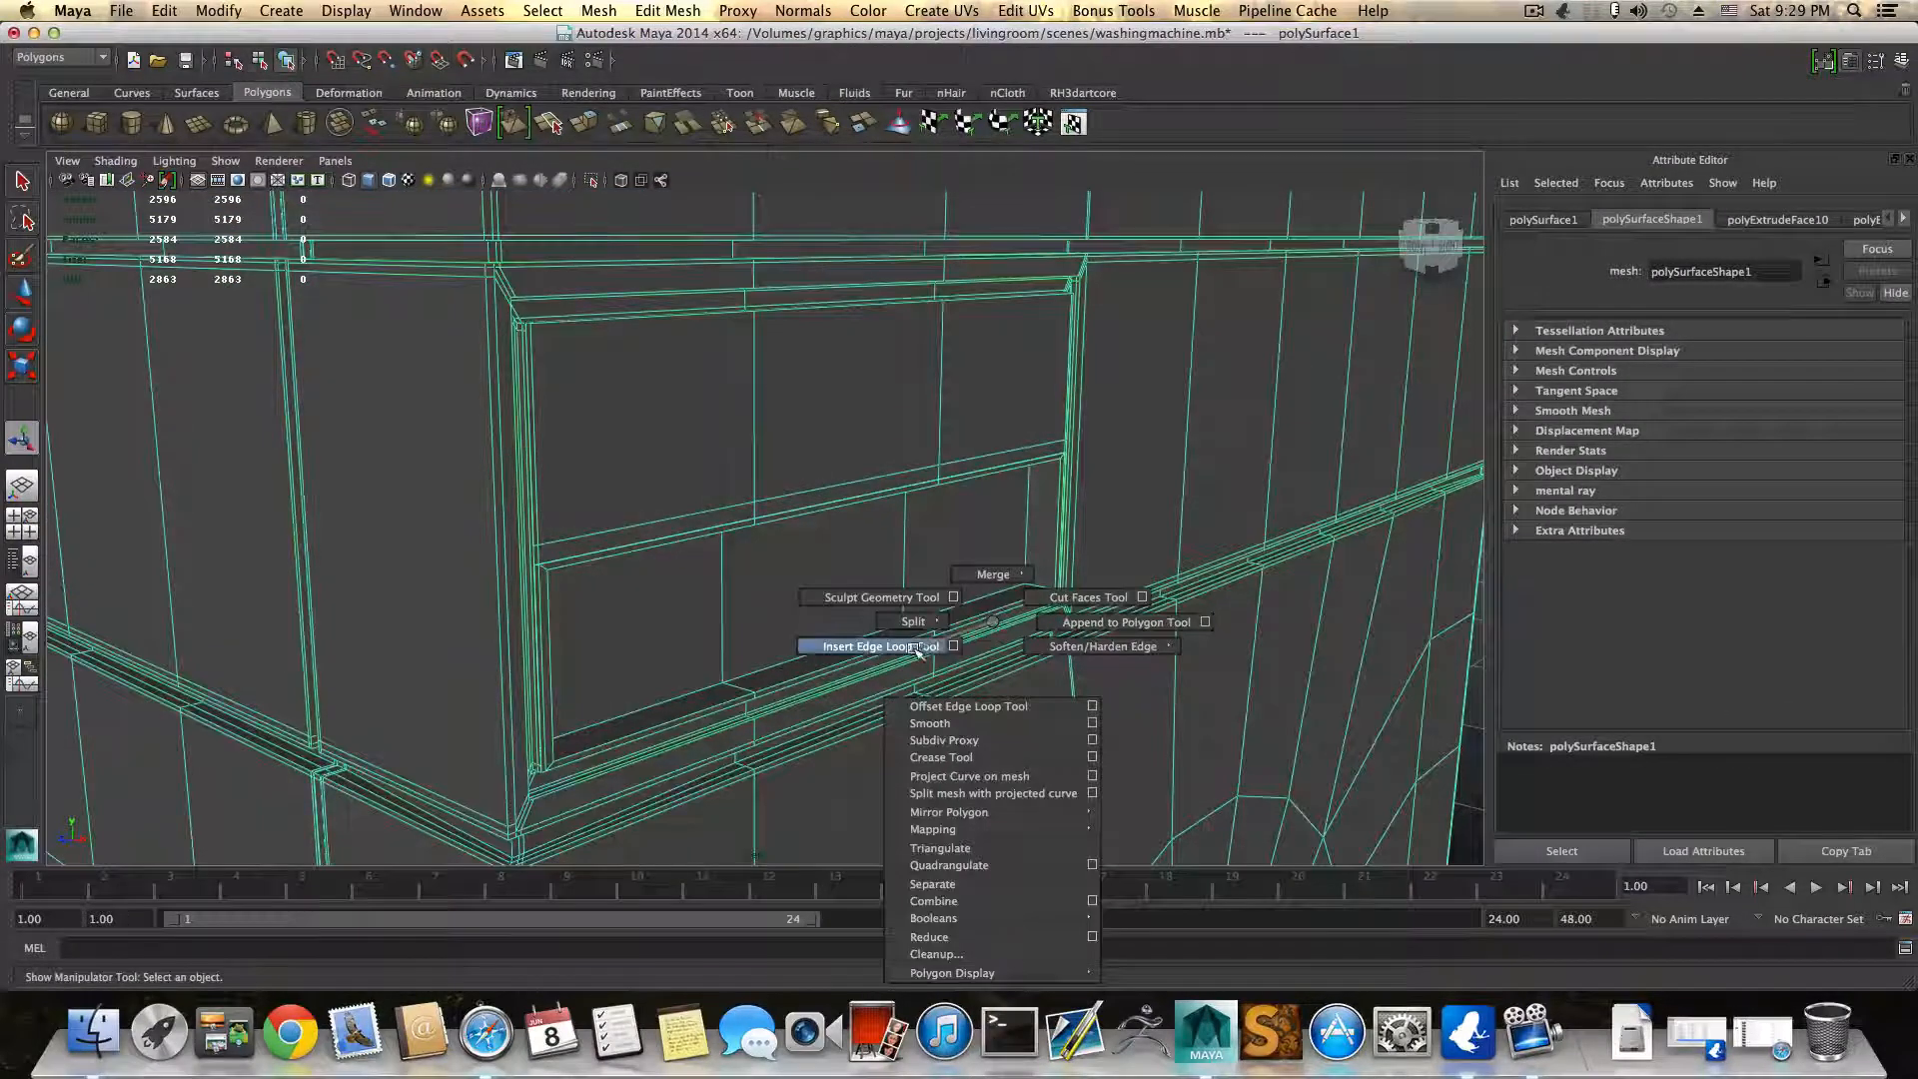
click(882, 646)
drag(1043, 591, 1034, 589)
Step: Check the recess in smooth preview, return to unsmoothed display, and insert supporting edge loops close to its upper, lower and side edges
alt+drag(693, 593, 595, 606)
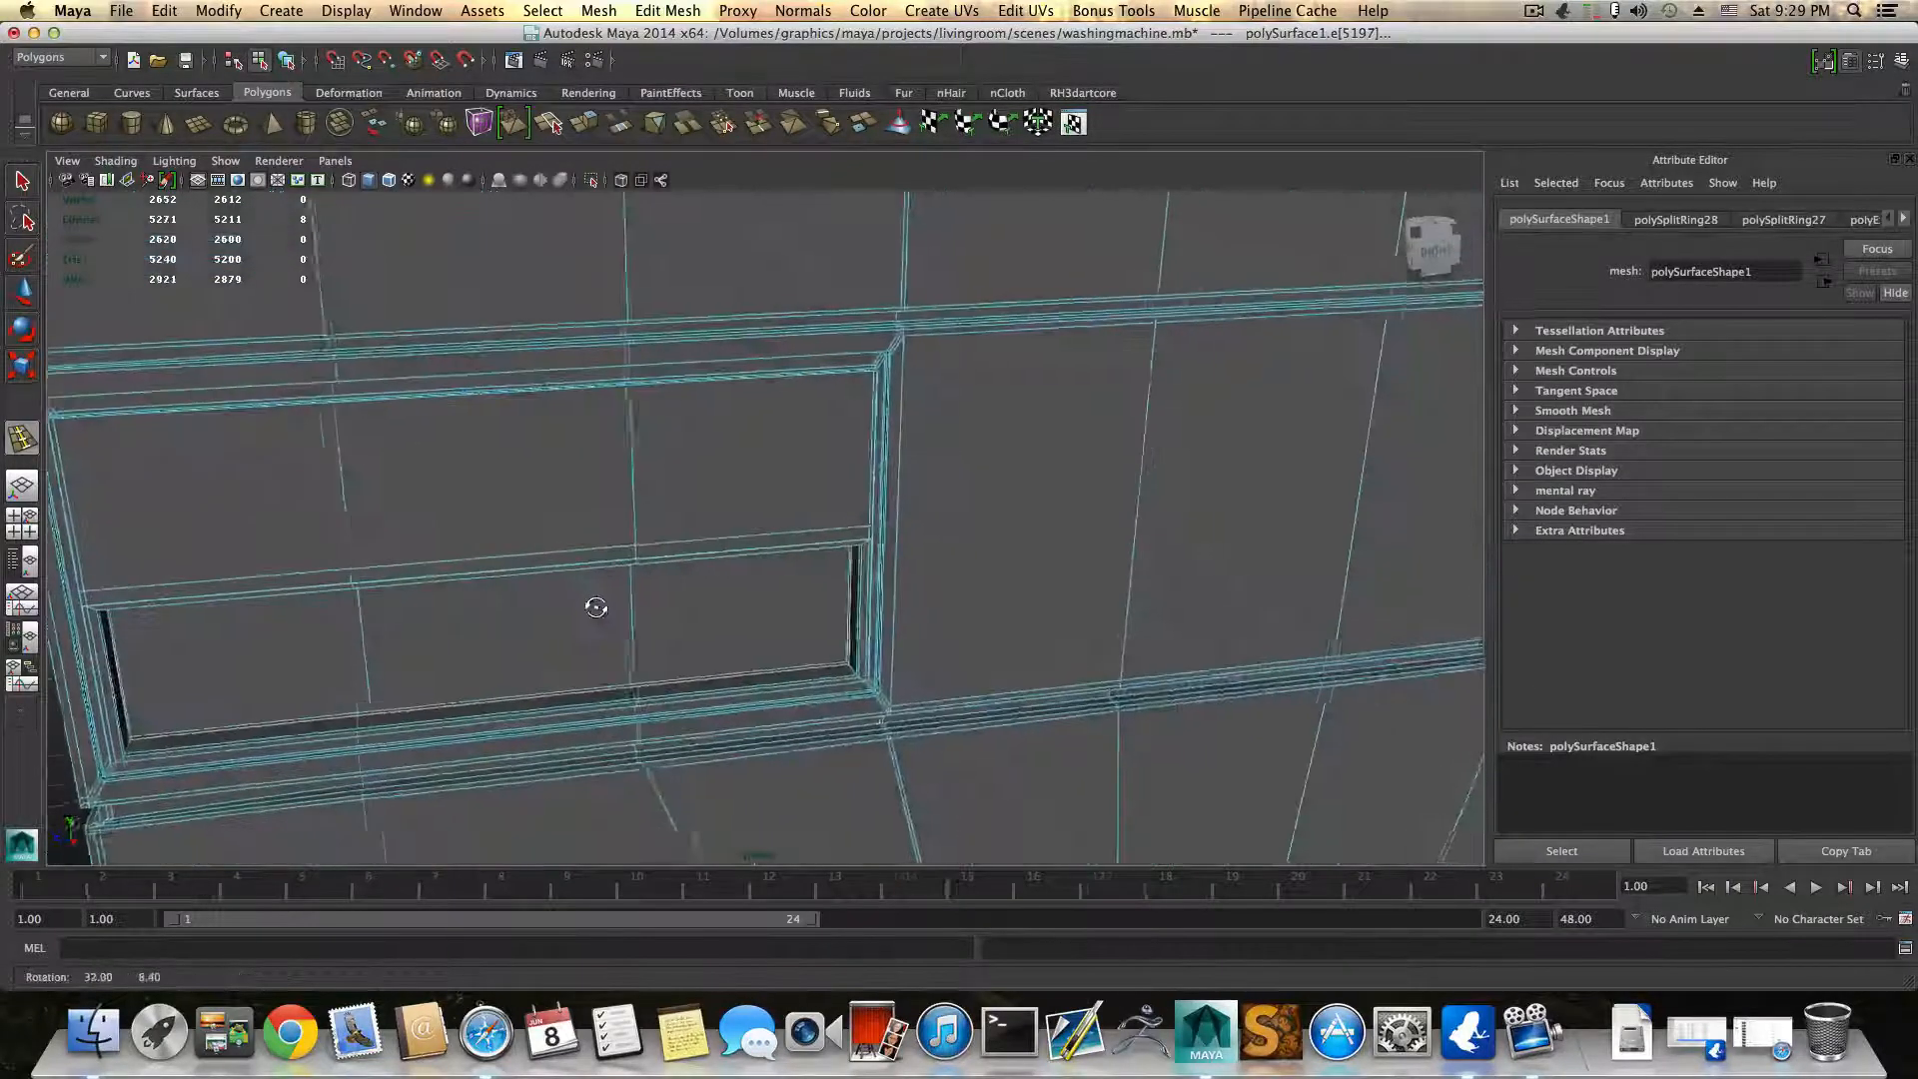
alt+right_drag(596, 605, 596, 697)
key(2)
alt+drag(596, 692, 806, 639)
key(1)
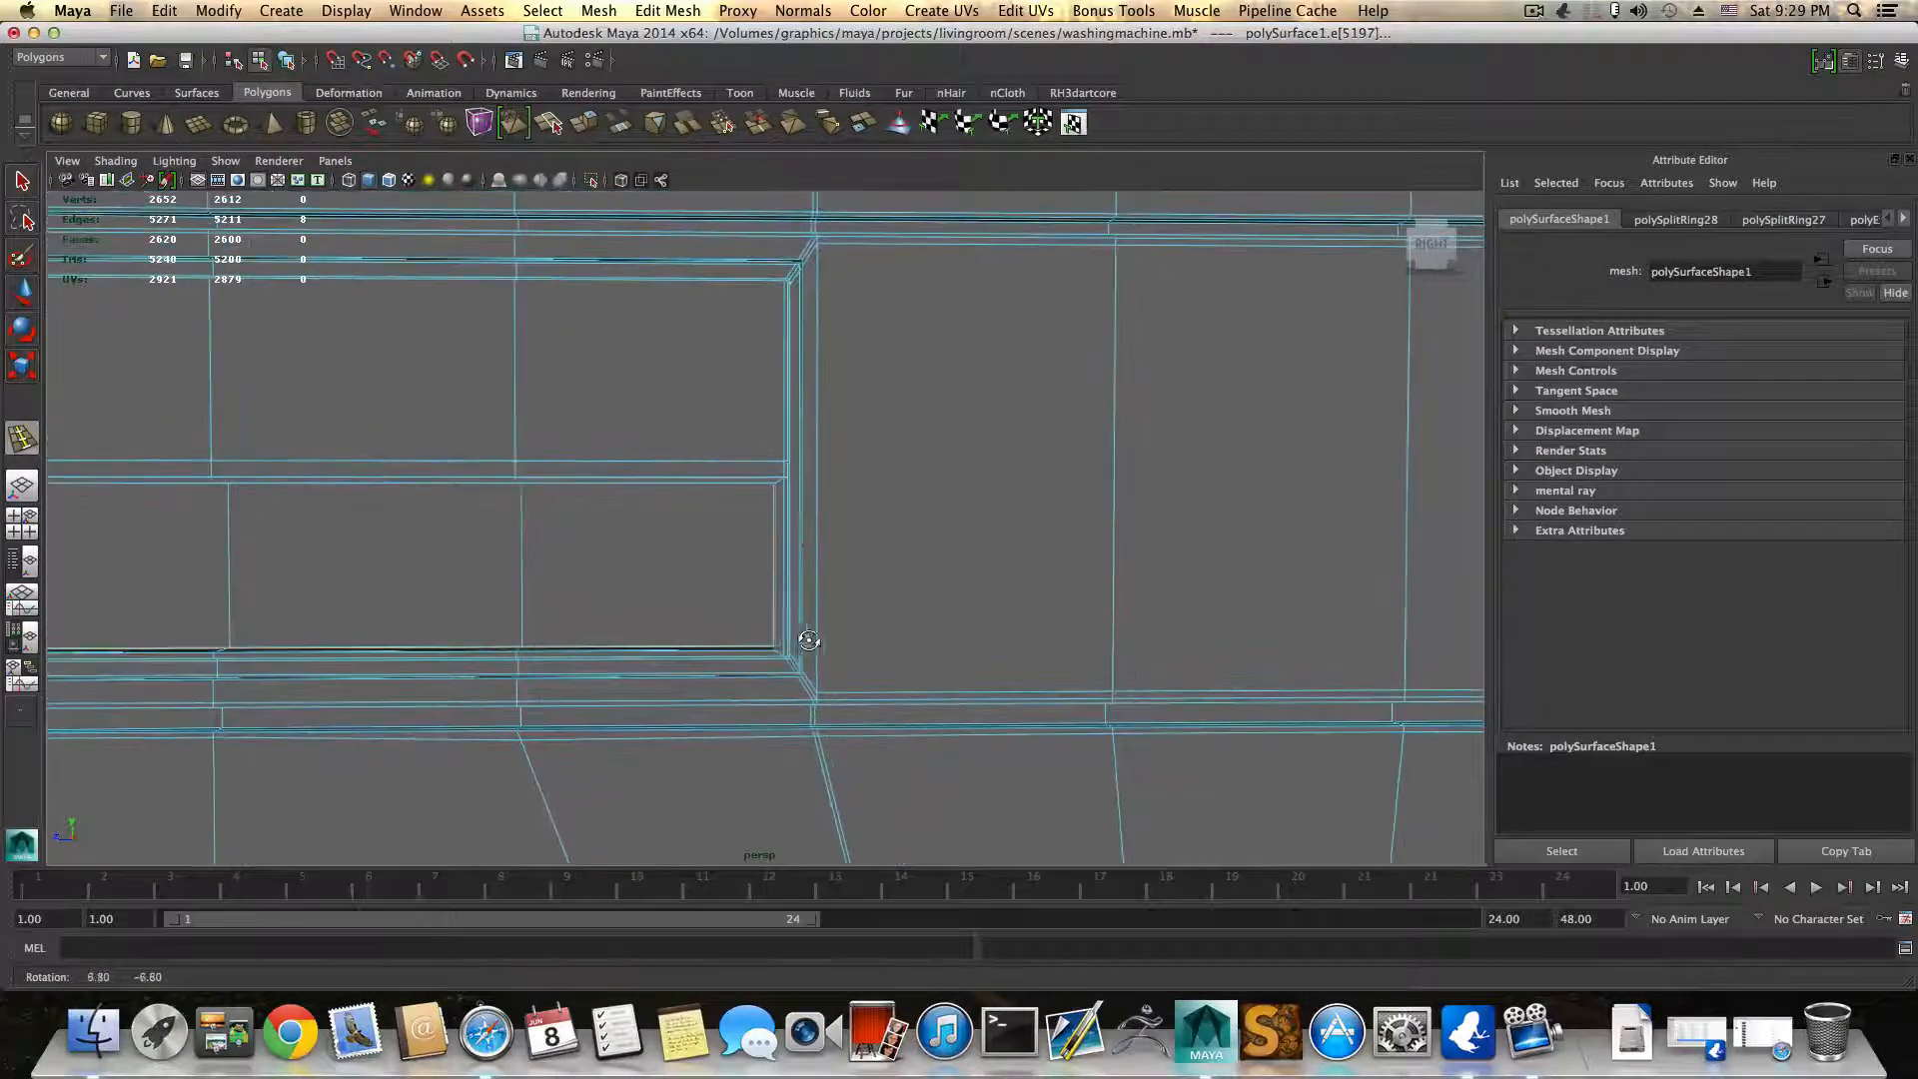
drag(784, 496, 788, 478)
drag(788, 576, 775, 662)
alt+middle_drag(764, 661, 1099, 645)
drag(680, 636, 650, 635)
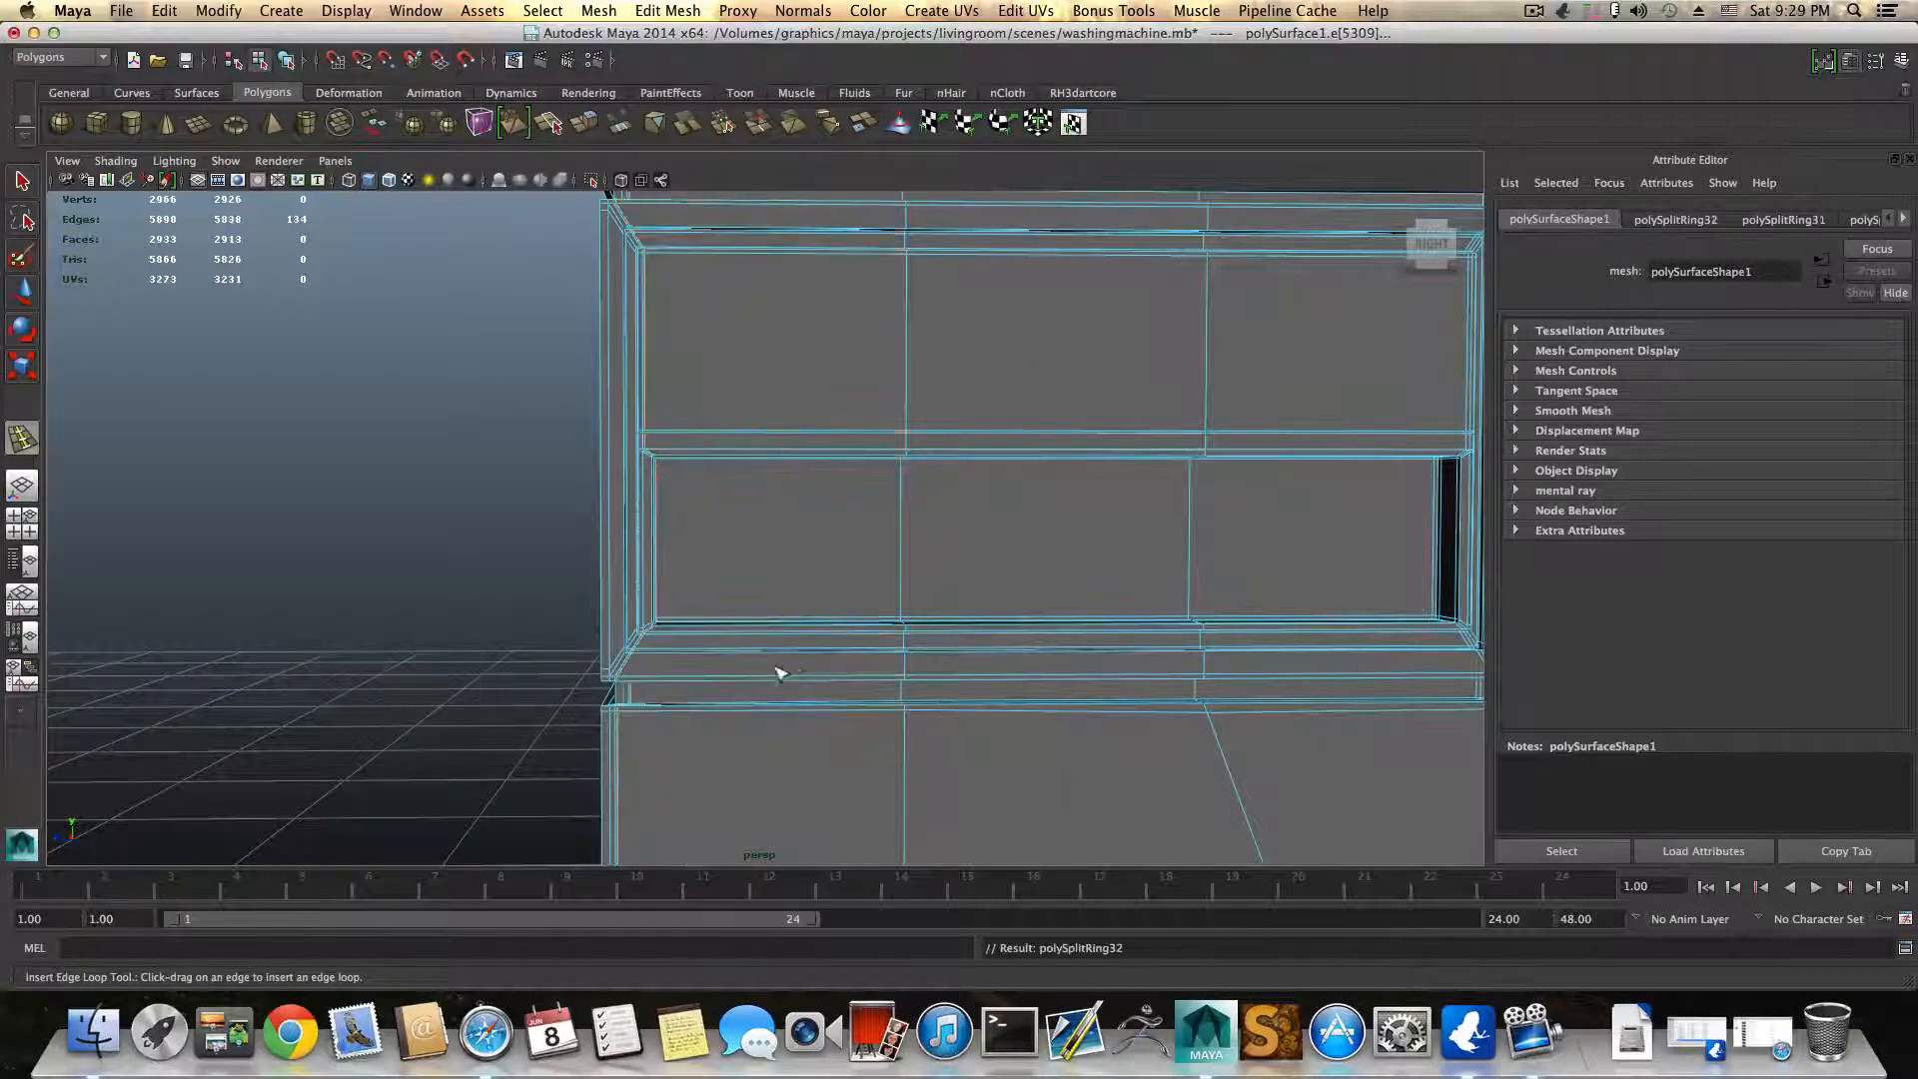
Step: Show the whole body in smooth preview, return to object mode and clear the selection
alt+right_drag(792, 668, 337, 316)
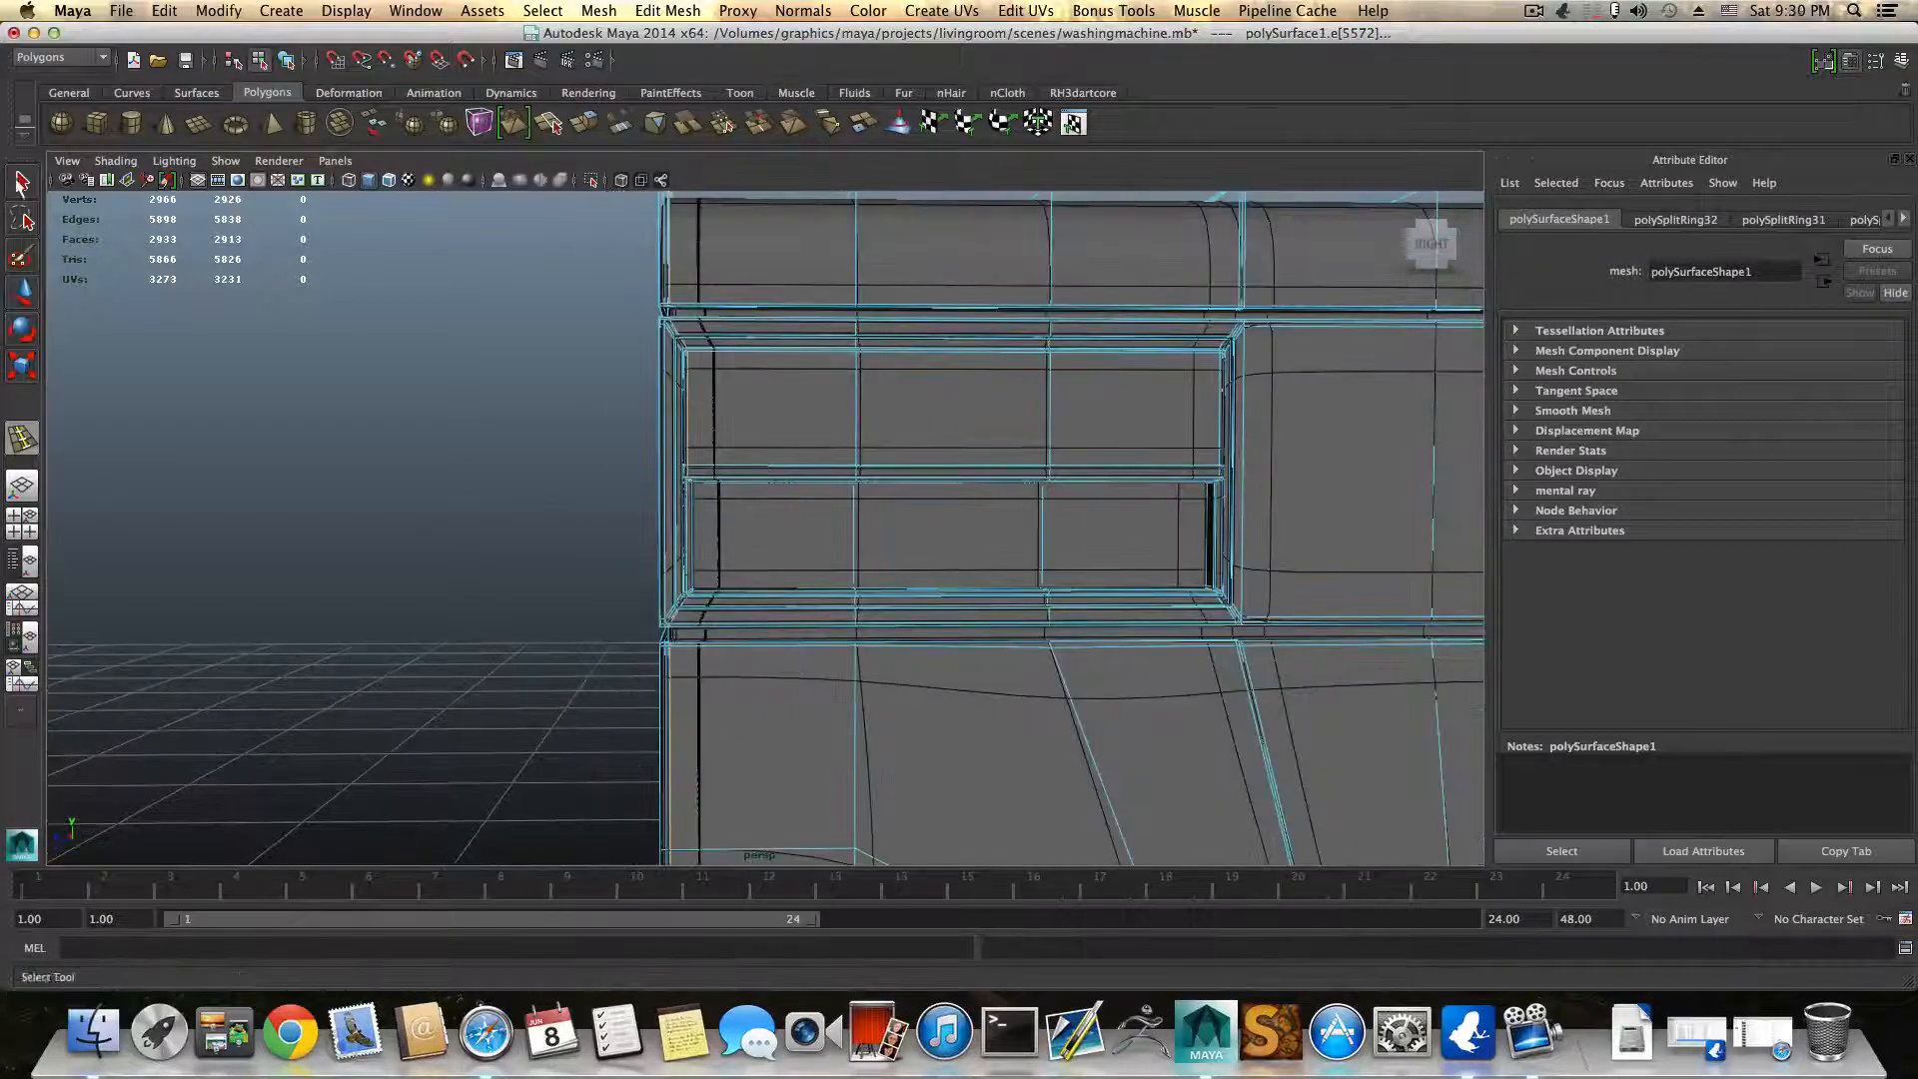
click(21, 183)
alt+right_drag(770, 503, 656, 590)
click(514, 620)
alt+right_drag(880, 720, 646, 394)
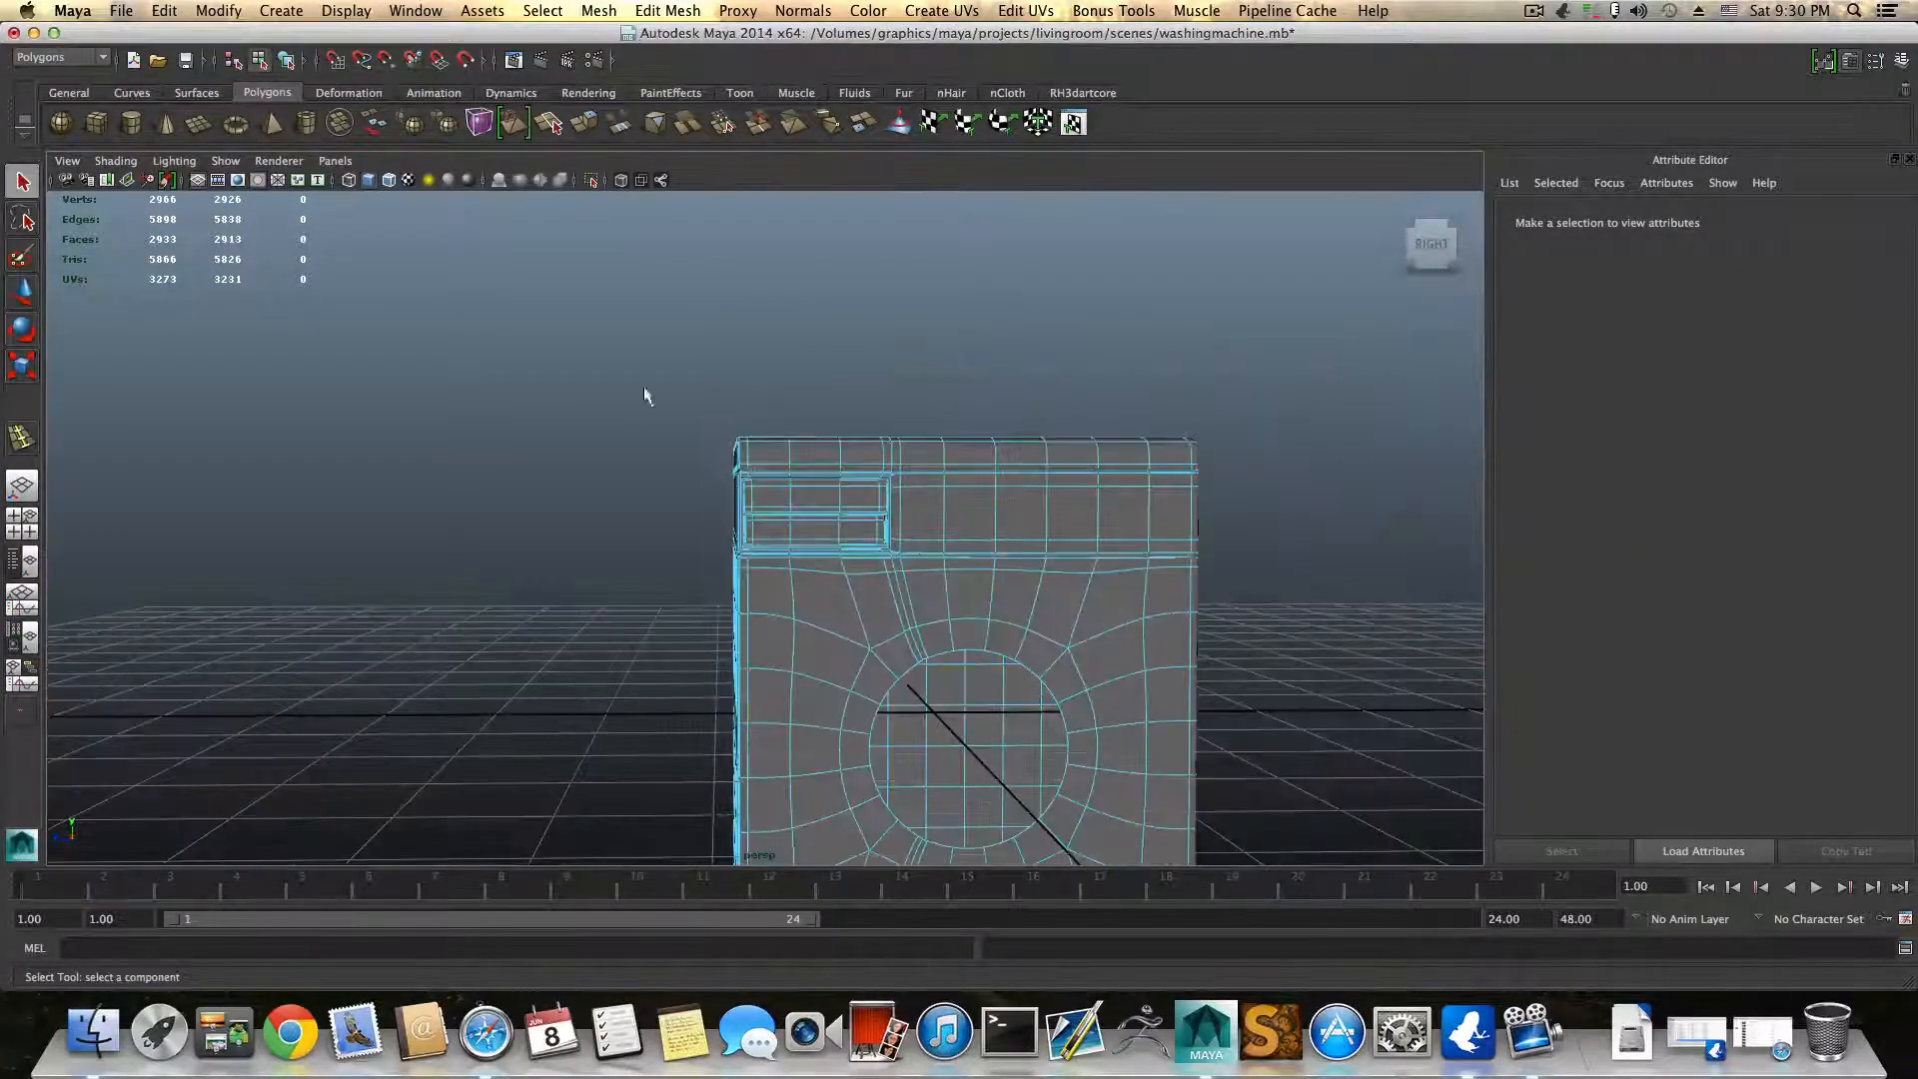
key(F8)
click(117, 161)
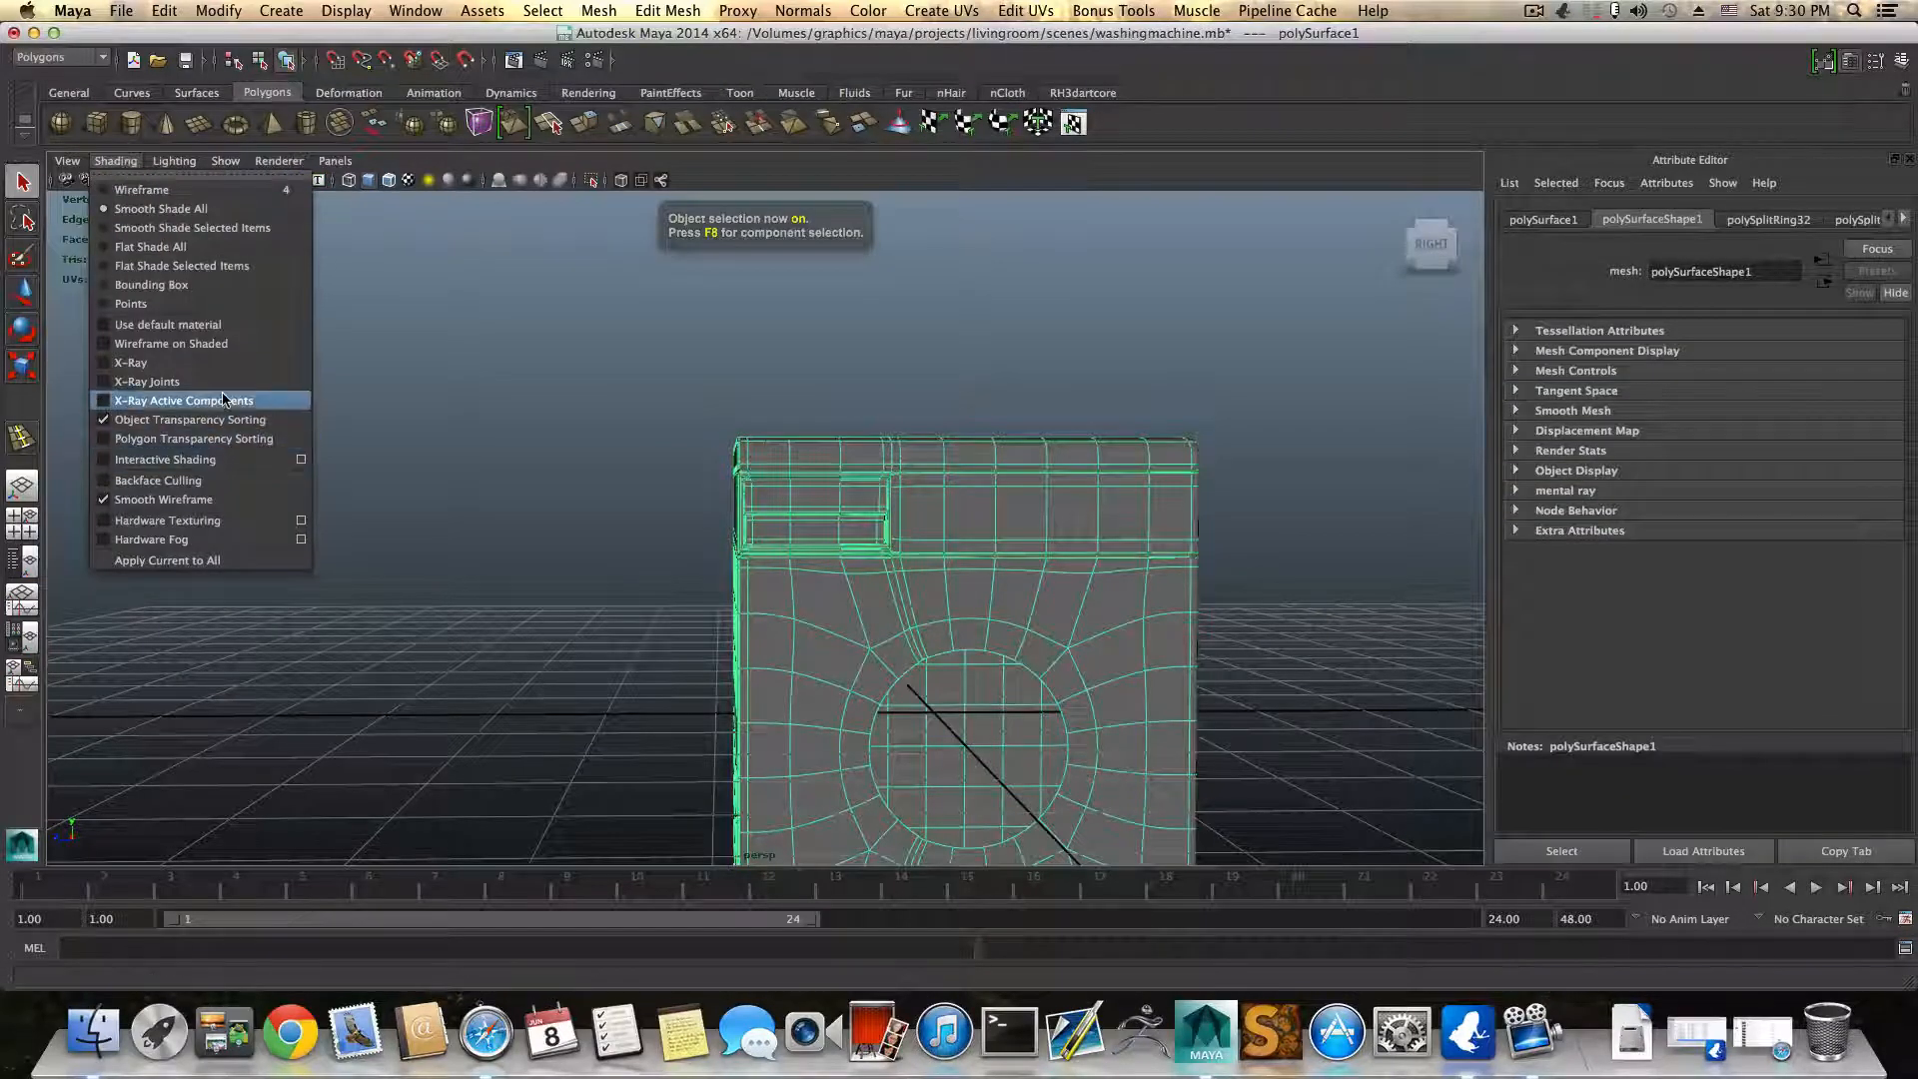
click(513, 430)
click(654, 534)
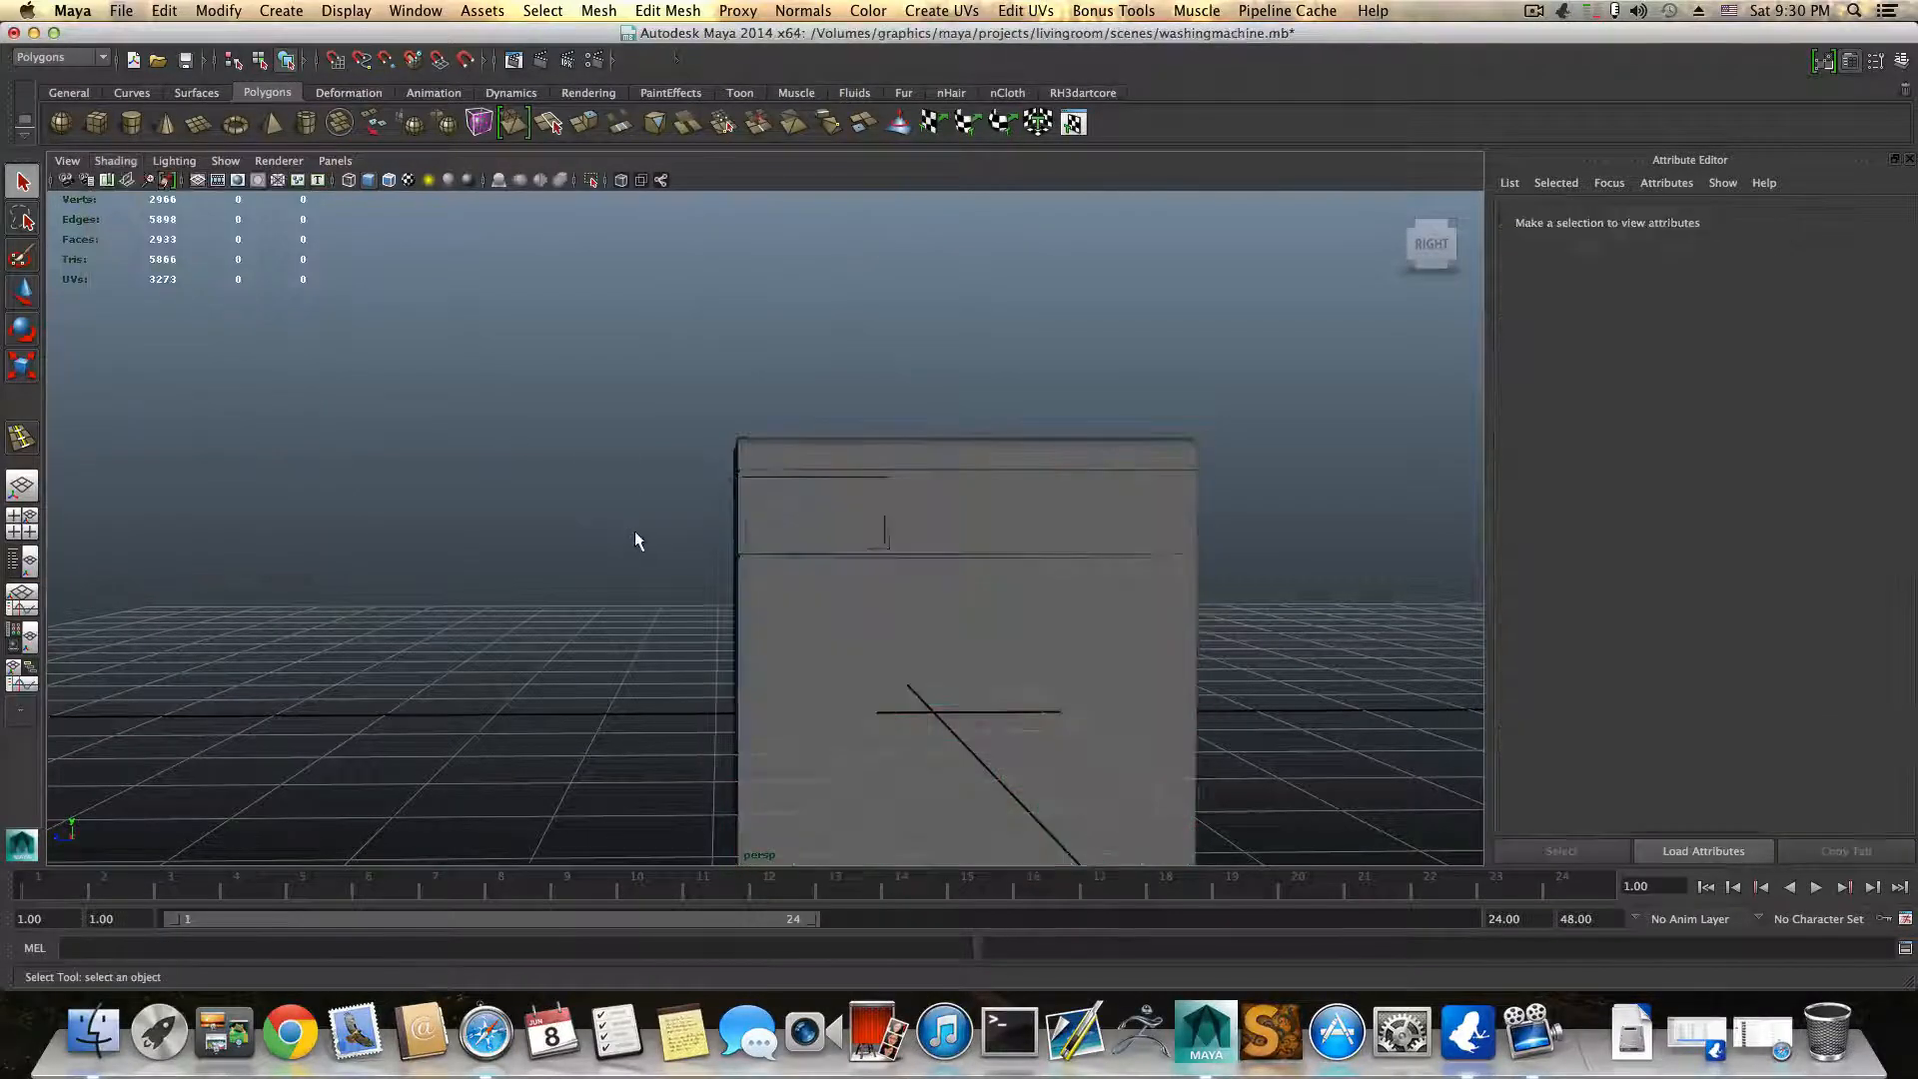
Step: Examine the smoothed body from its upper corner, front and base, then select the body
alt+drag(636, 541, 993, 620)
alt+right_drag(993, 620, 1351, 697)
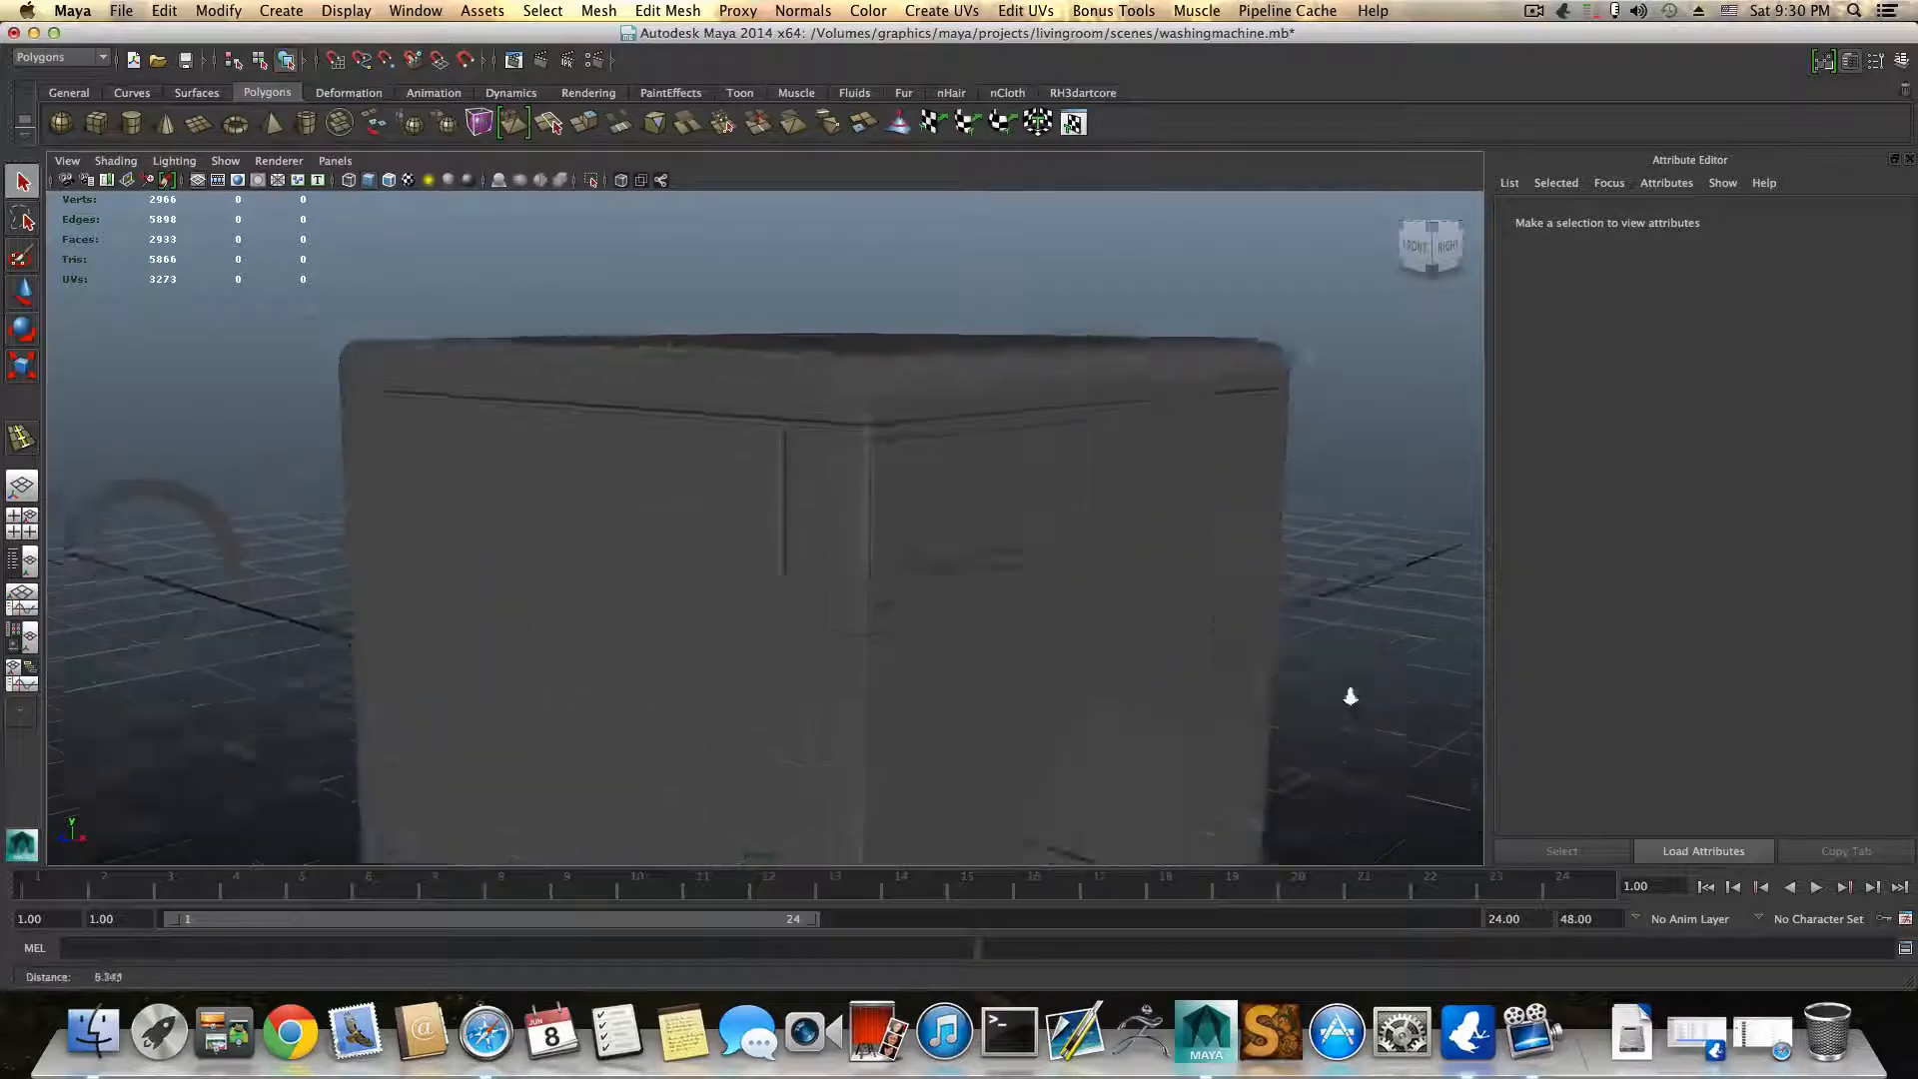
alt+drag(1351, 696, 644, 677)
alt+drag(817, 593, 588, 473)
alt+middle_drag(588, 474, 681, 625)
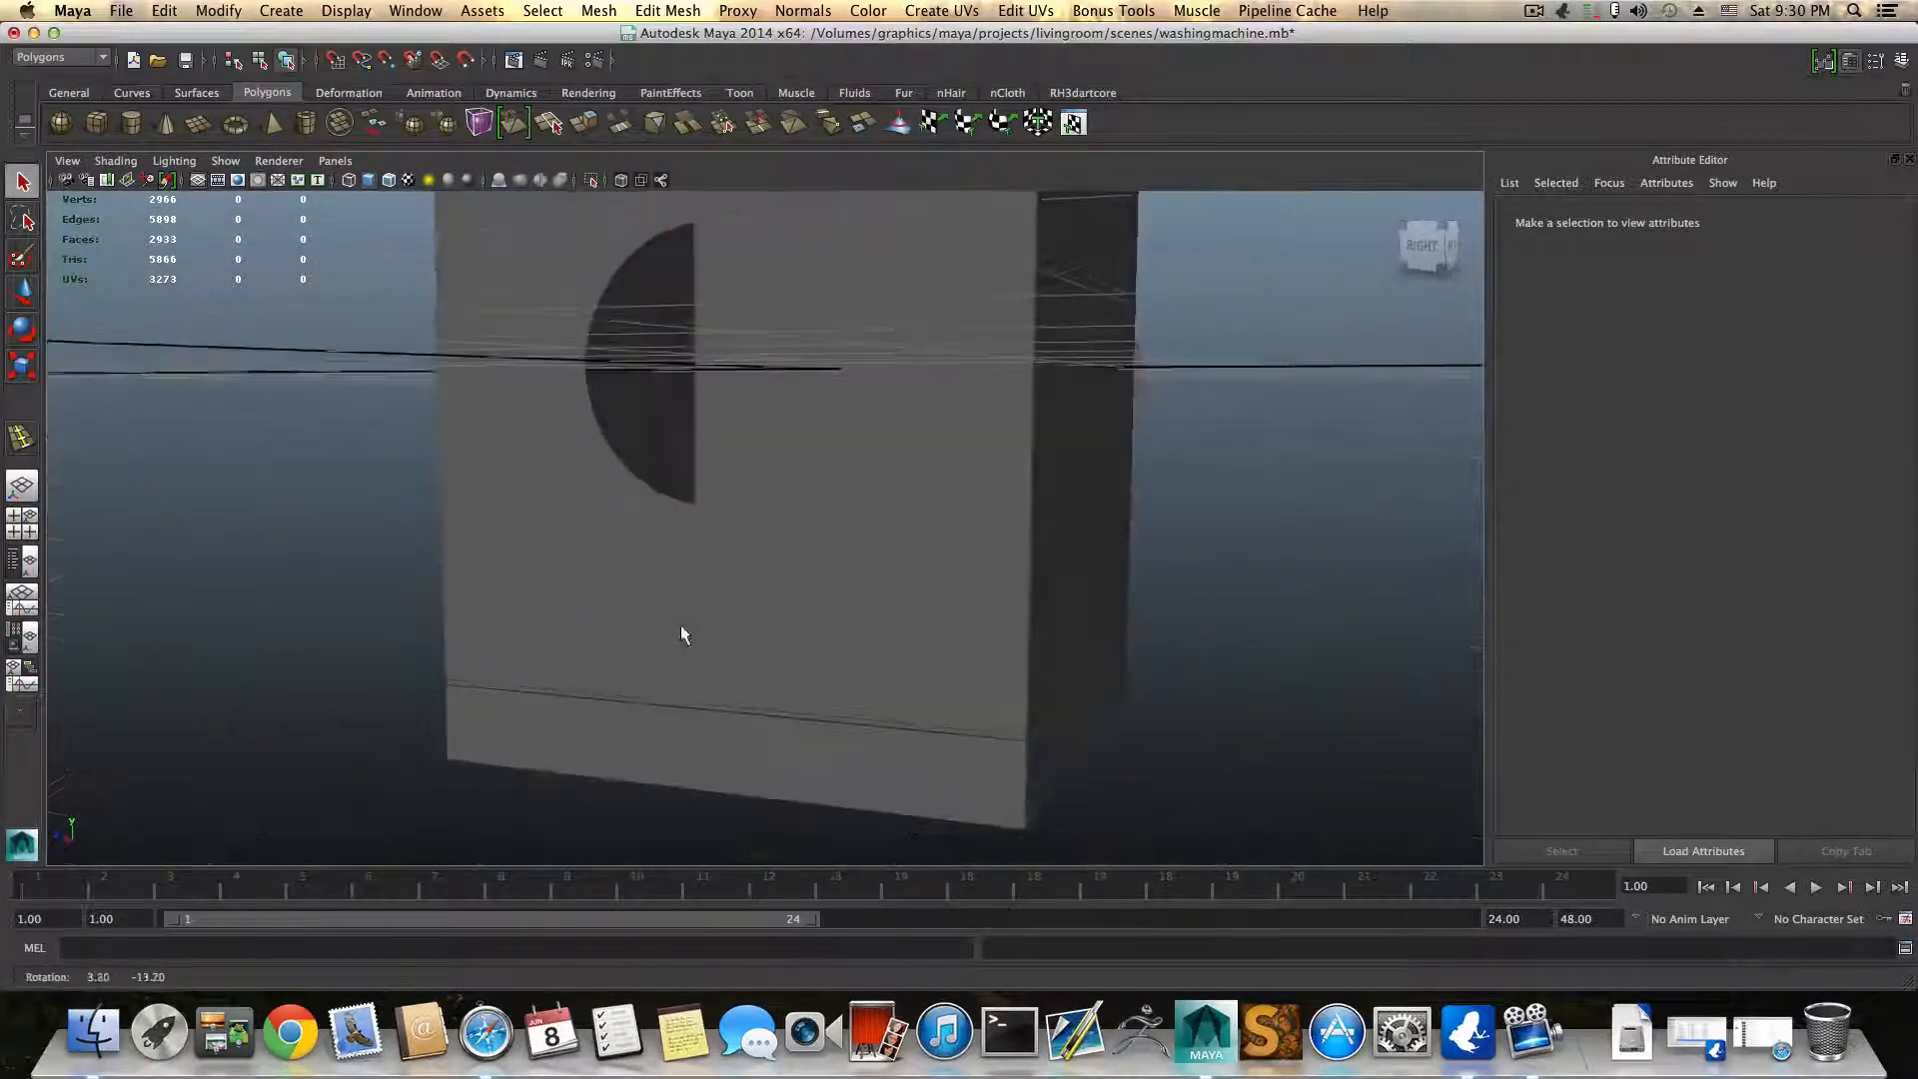
click(800, 745)
alt+middle_drag(800, 745, 659, 607)
alt+right_drag(660, 606, 1145, 630)
alt+drag(1145, 630, 1010, 625)
alt+middle_drag(857, 692, 1019, 649)
Step: Return to unsmoothed display, extrude the two faces at the right end of the front's base strip, and scale them uniformly to 0.933
key(1)
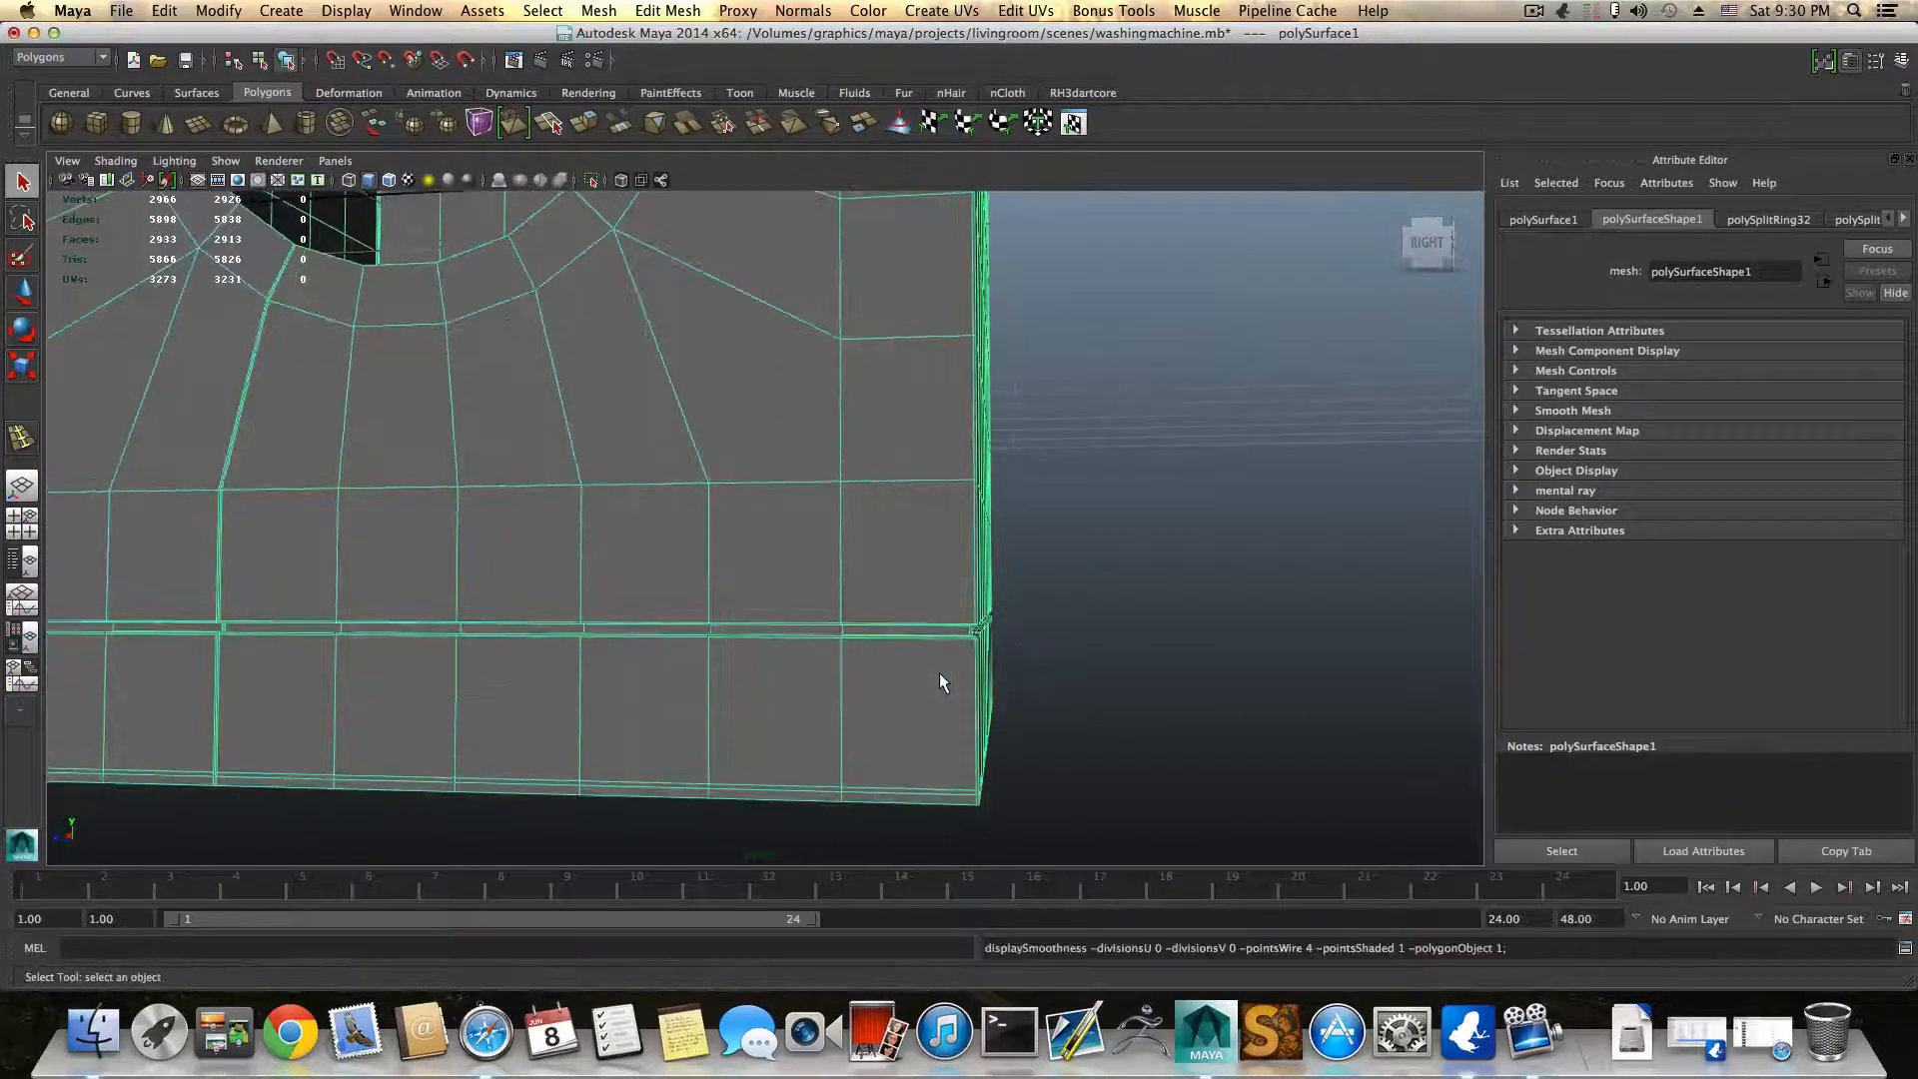
right_drag(932, 624, 931, 672)
click(857, 736)
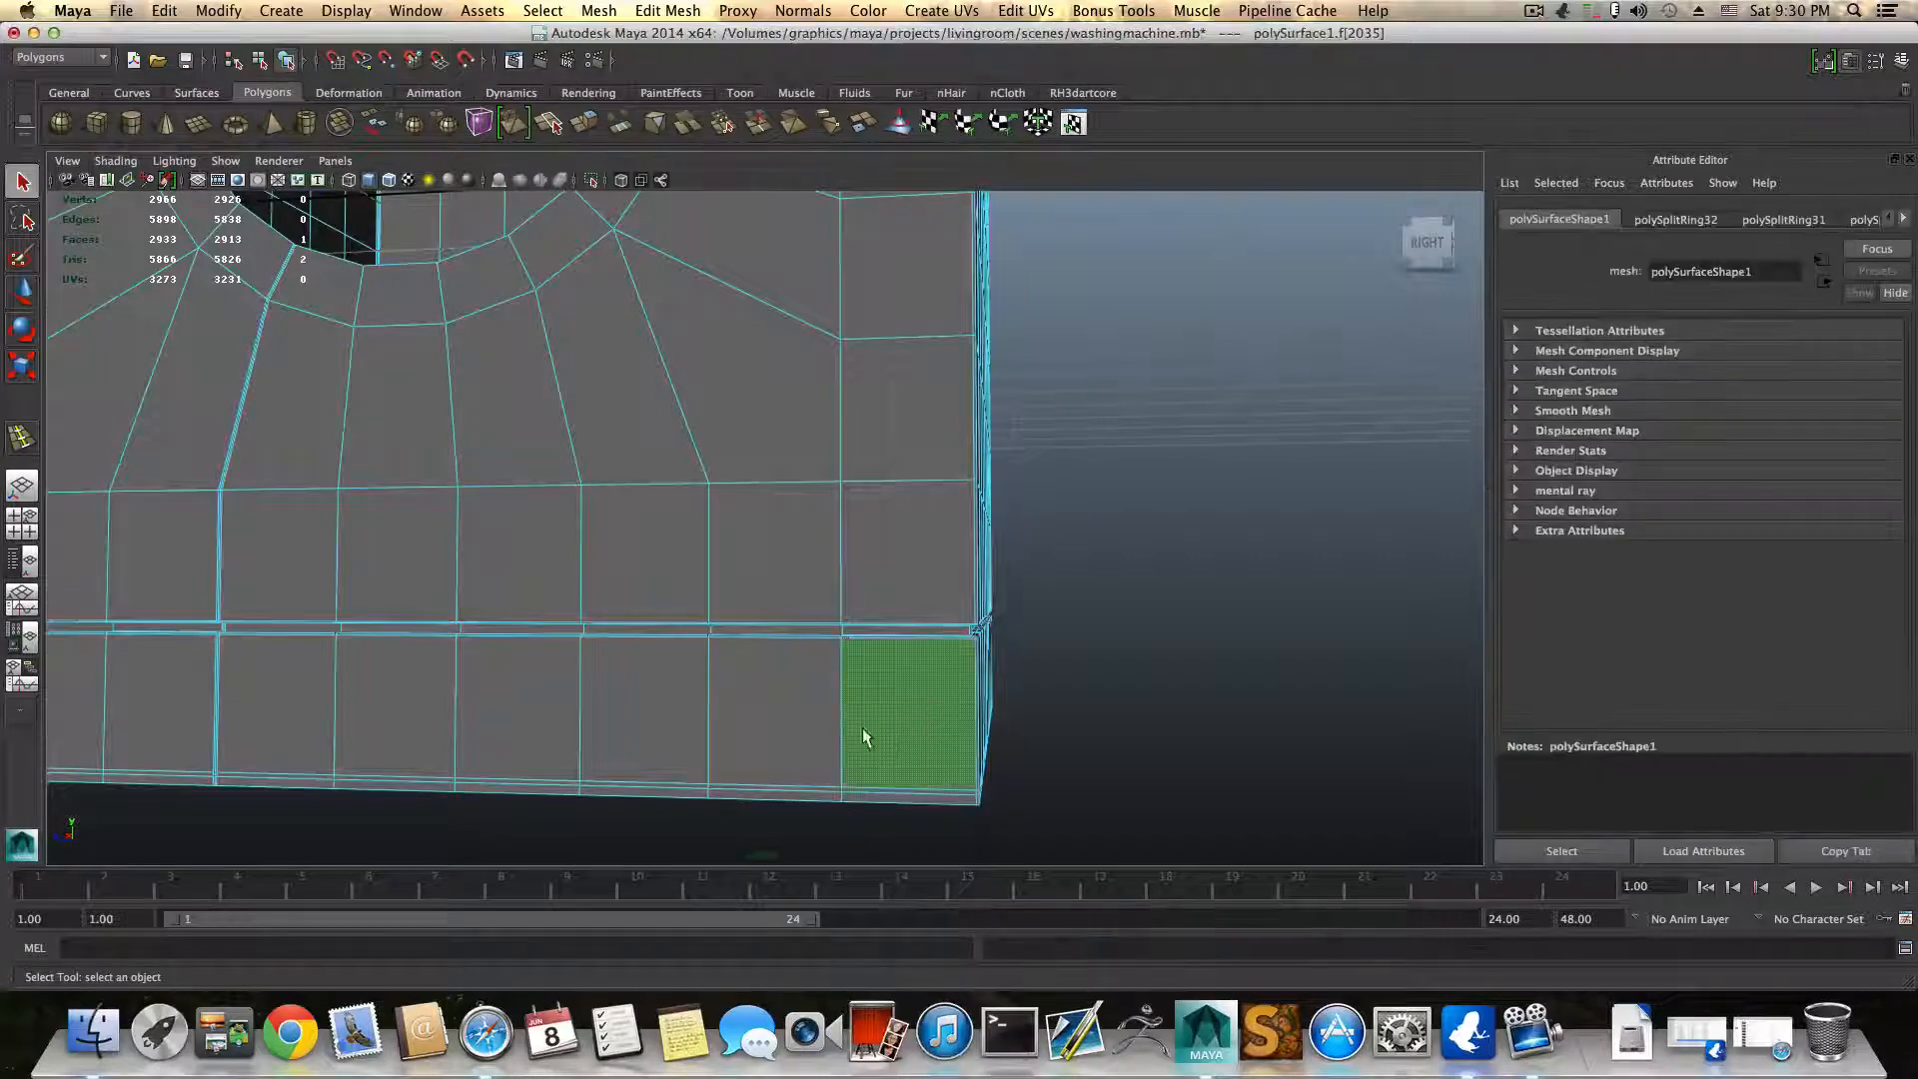
shift+click(815, 739)
alt+drag(816, 748, 801, 743)
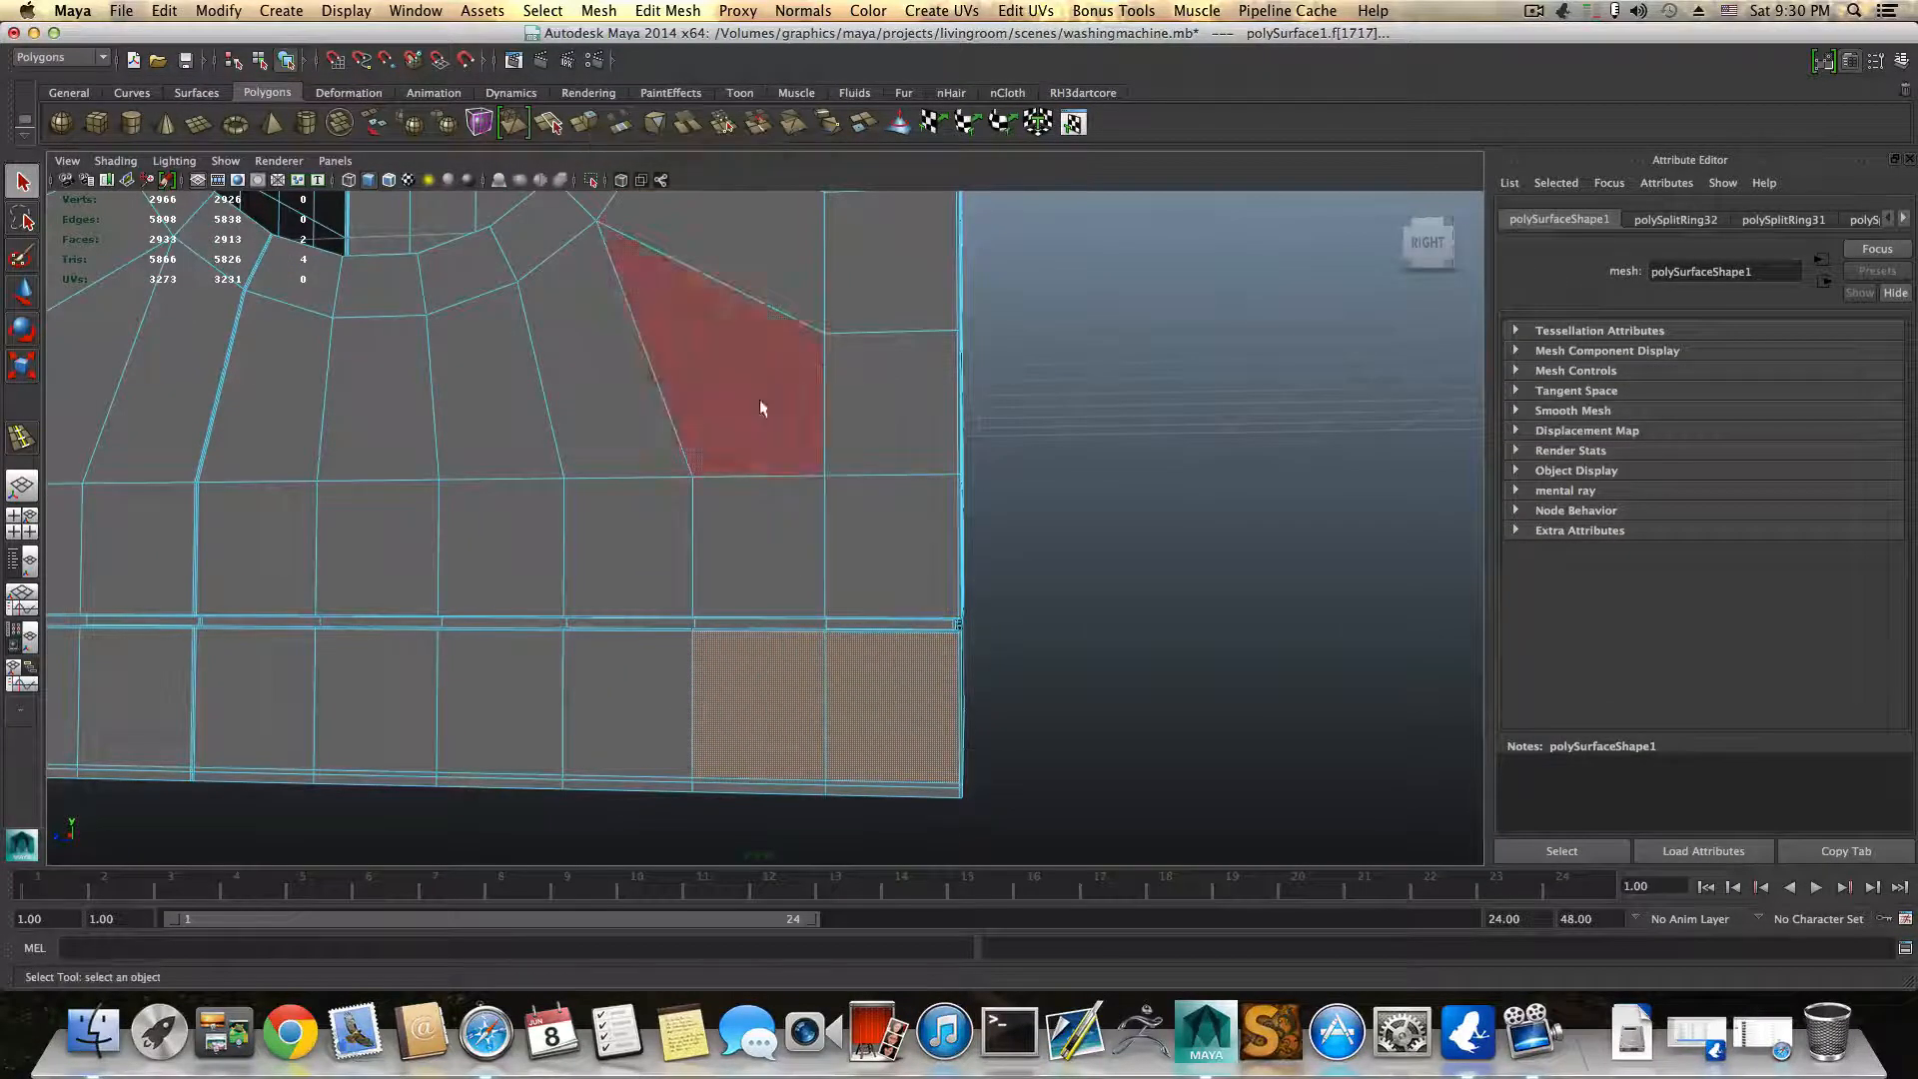
alt+drag(896, 597, 843, 483)
alt+right_drag(843, 483, 863, 675)
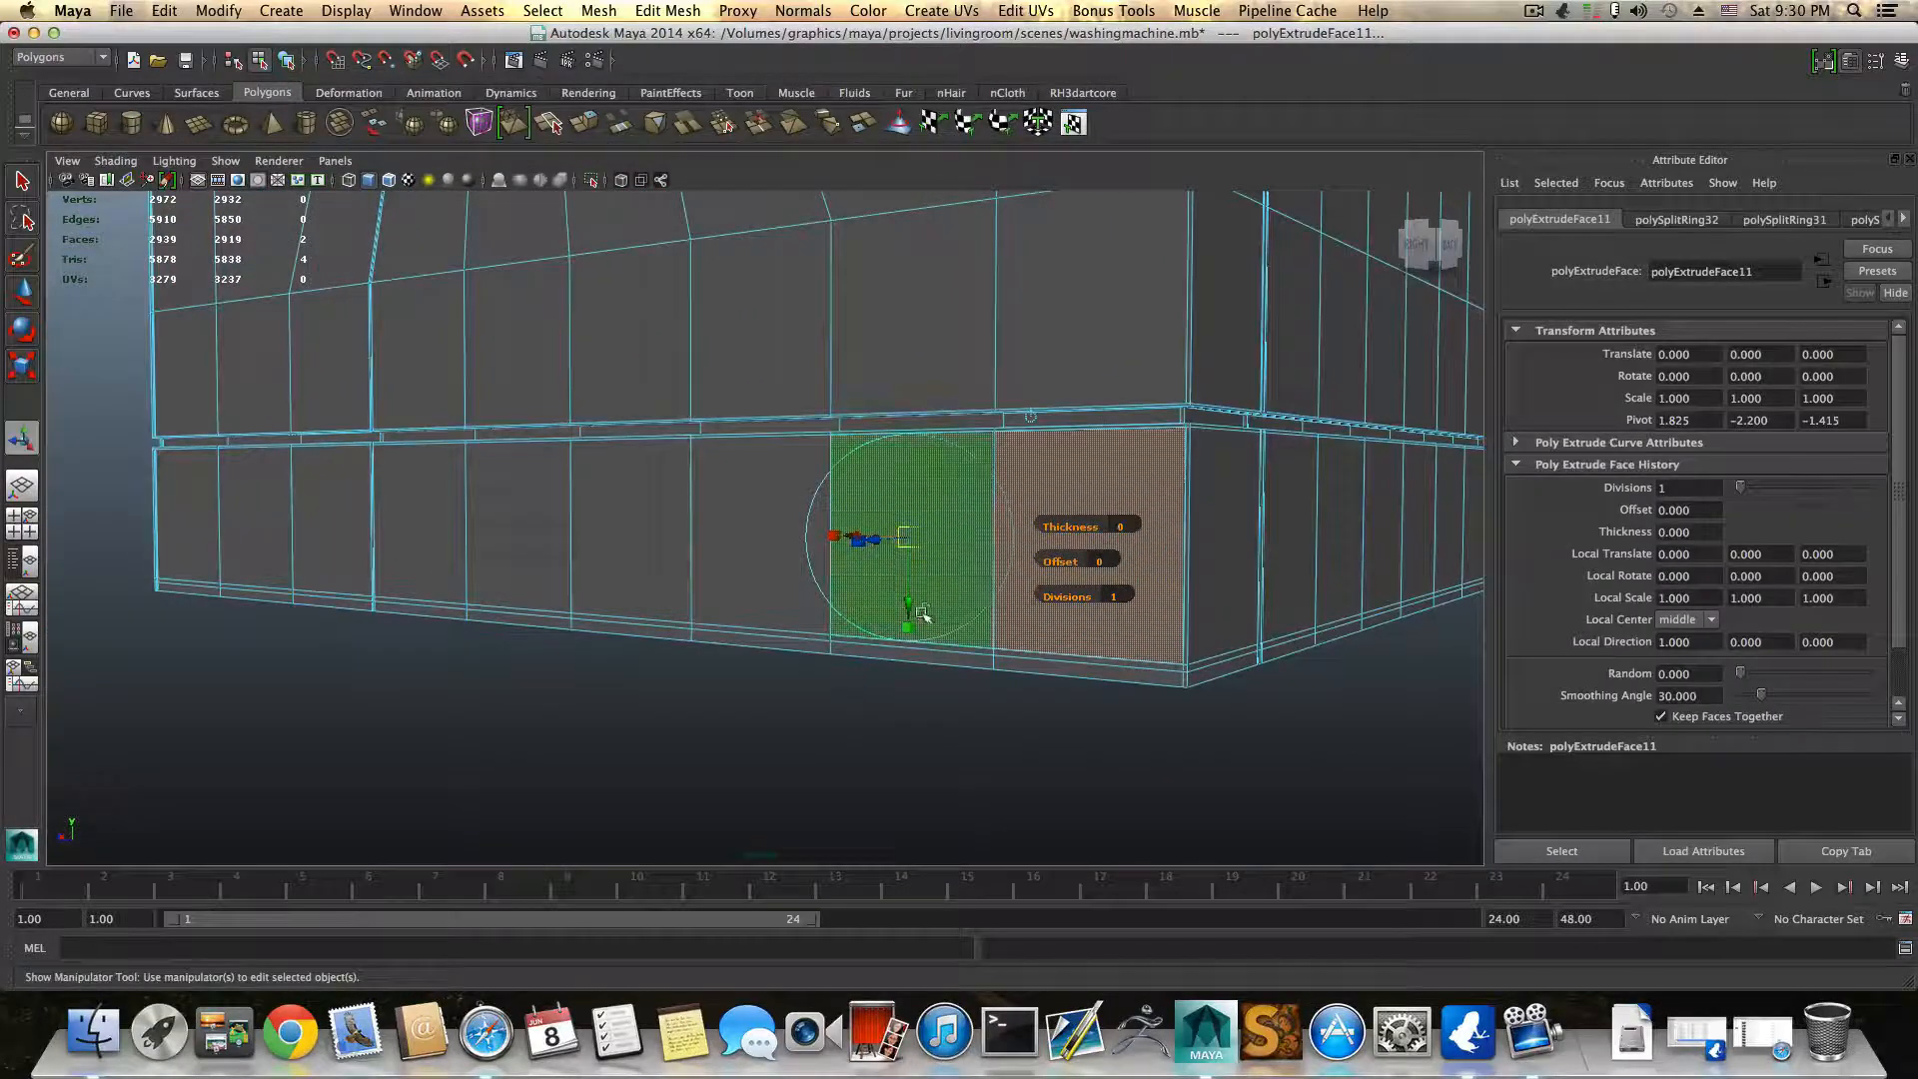
drag(908, 627, 911, 629)
drag(908, 537, 905, 537)
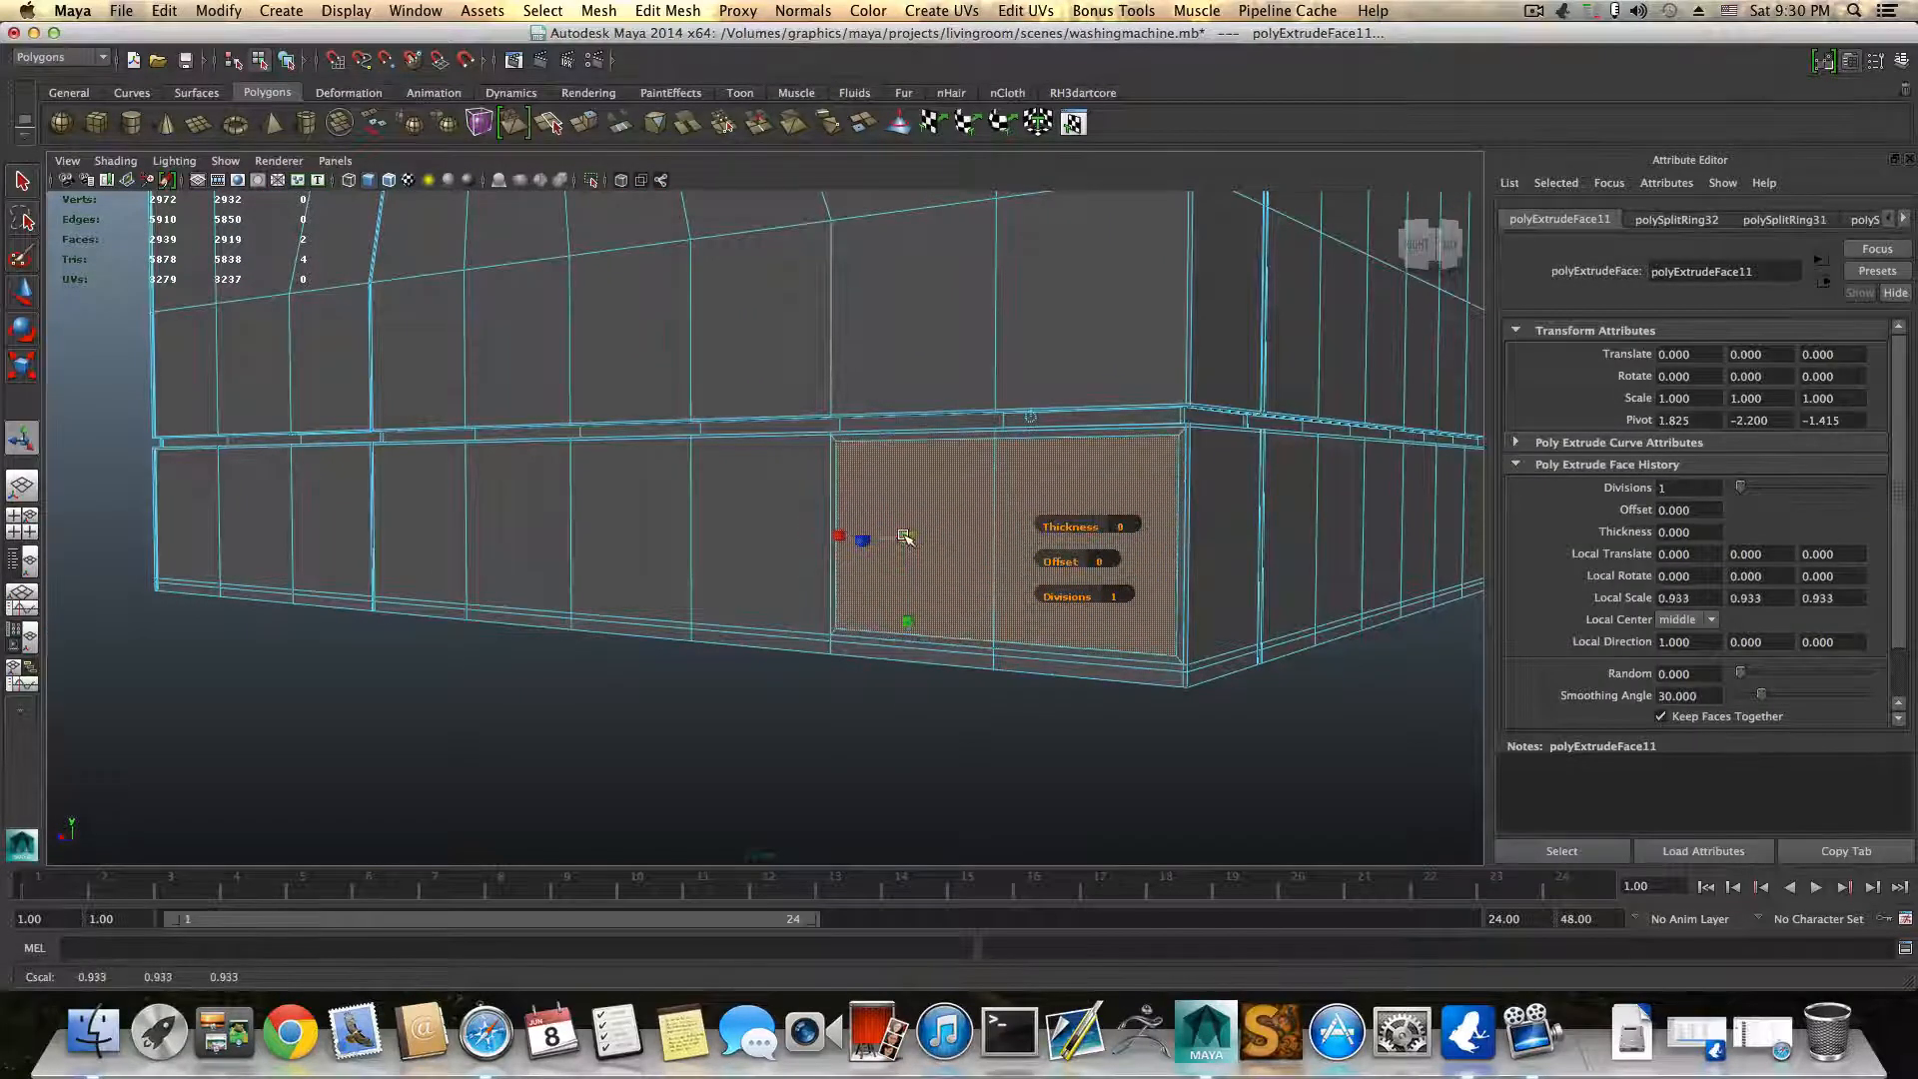
Step: Extrude the two base strip faces a second time and scale them uniformly to 0.933
click(587, 122)
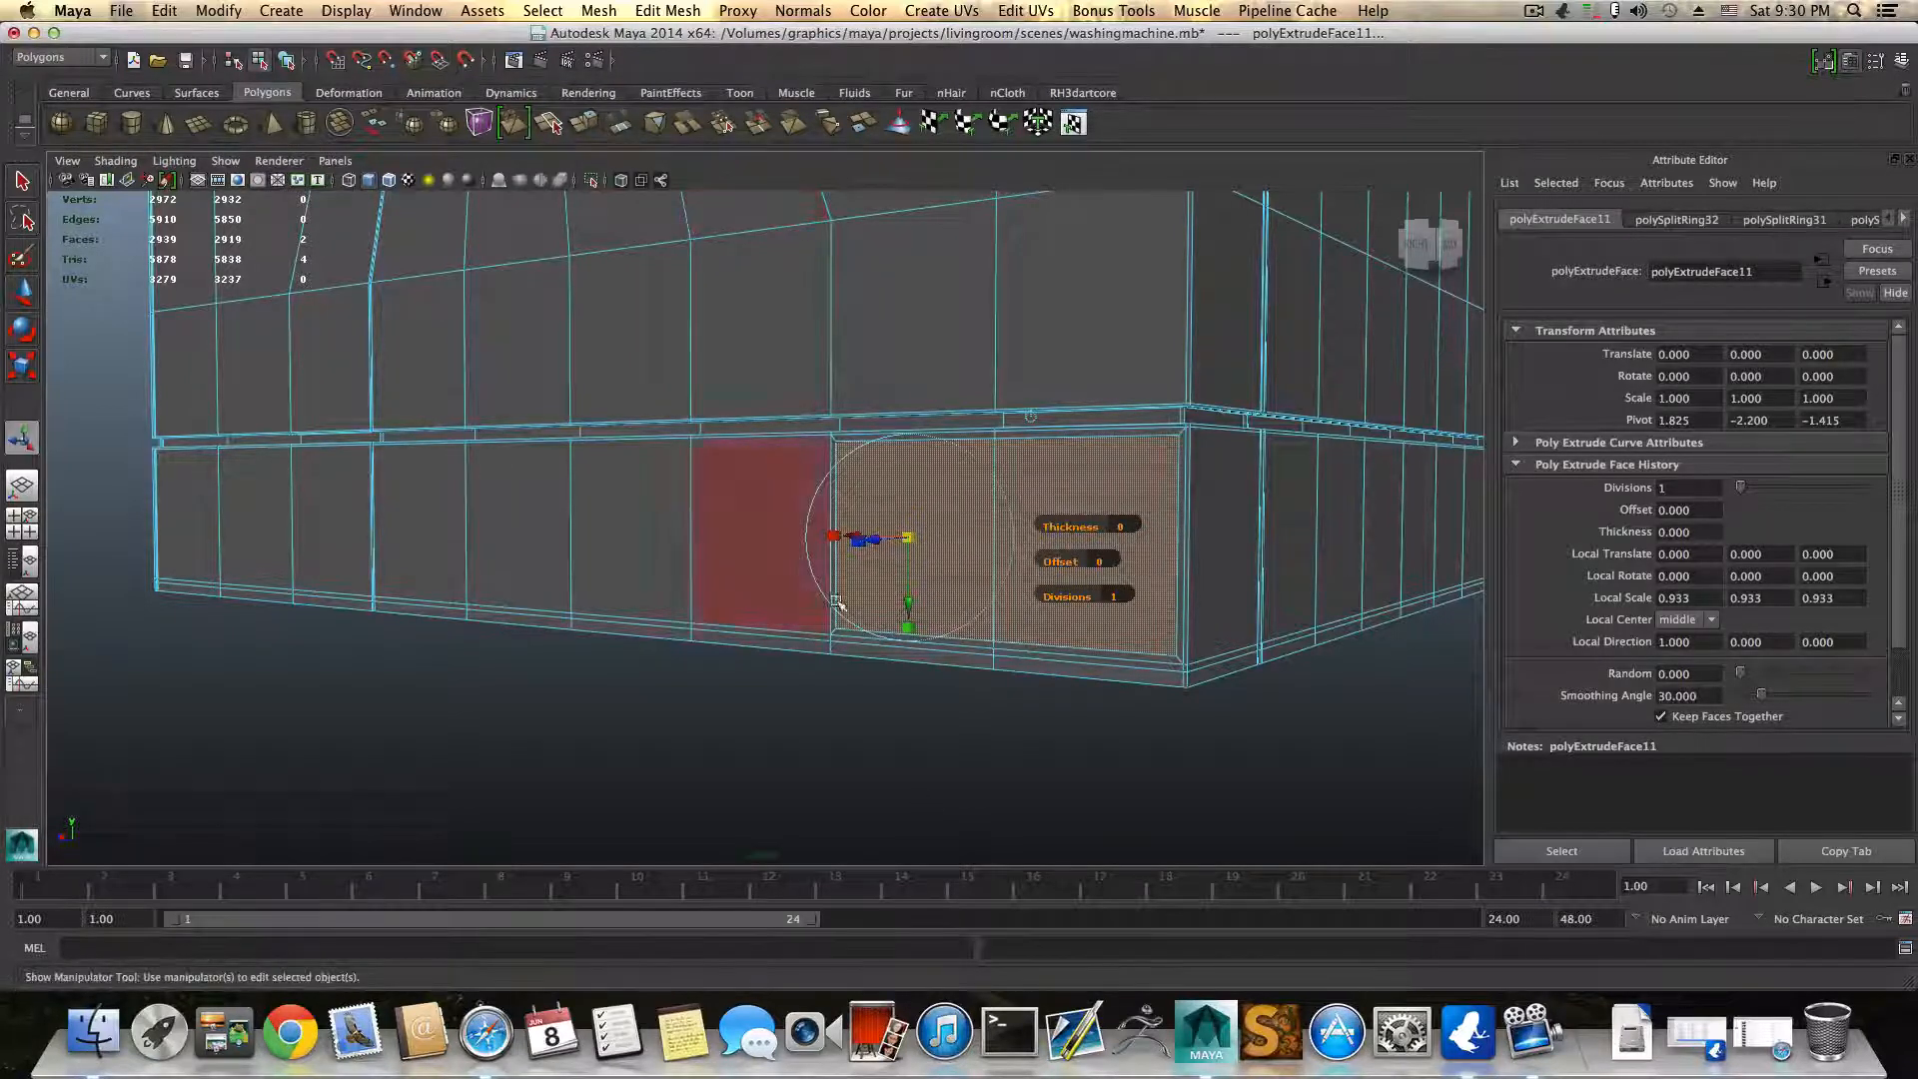
click(910, 630)
drag(912, 539, 907, 537)
Step: Extrude the same base panel faces a third time and scale them uniformly to 0.917
alt+middle_drag(975, 617, 914, 620)
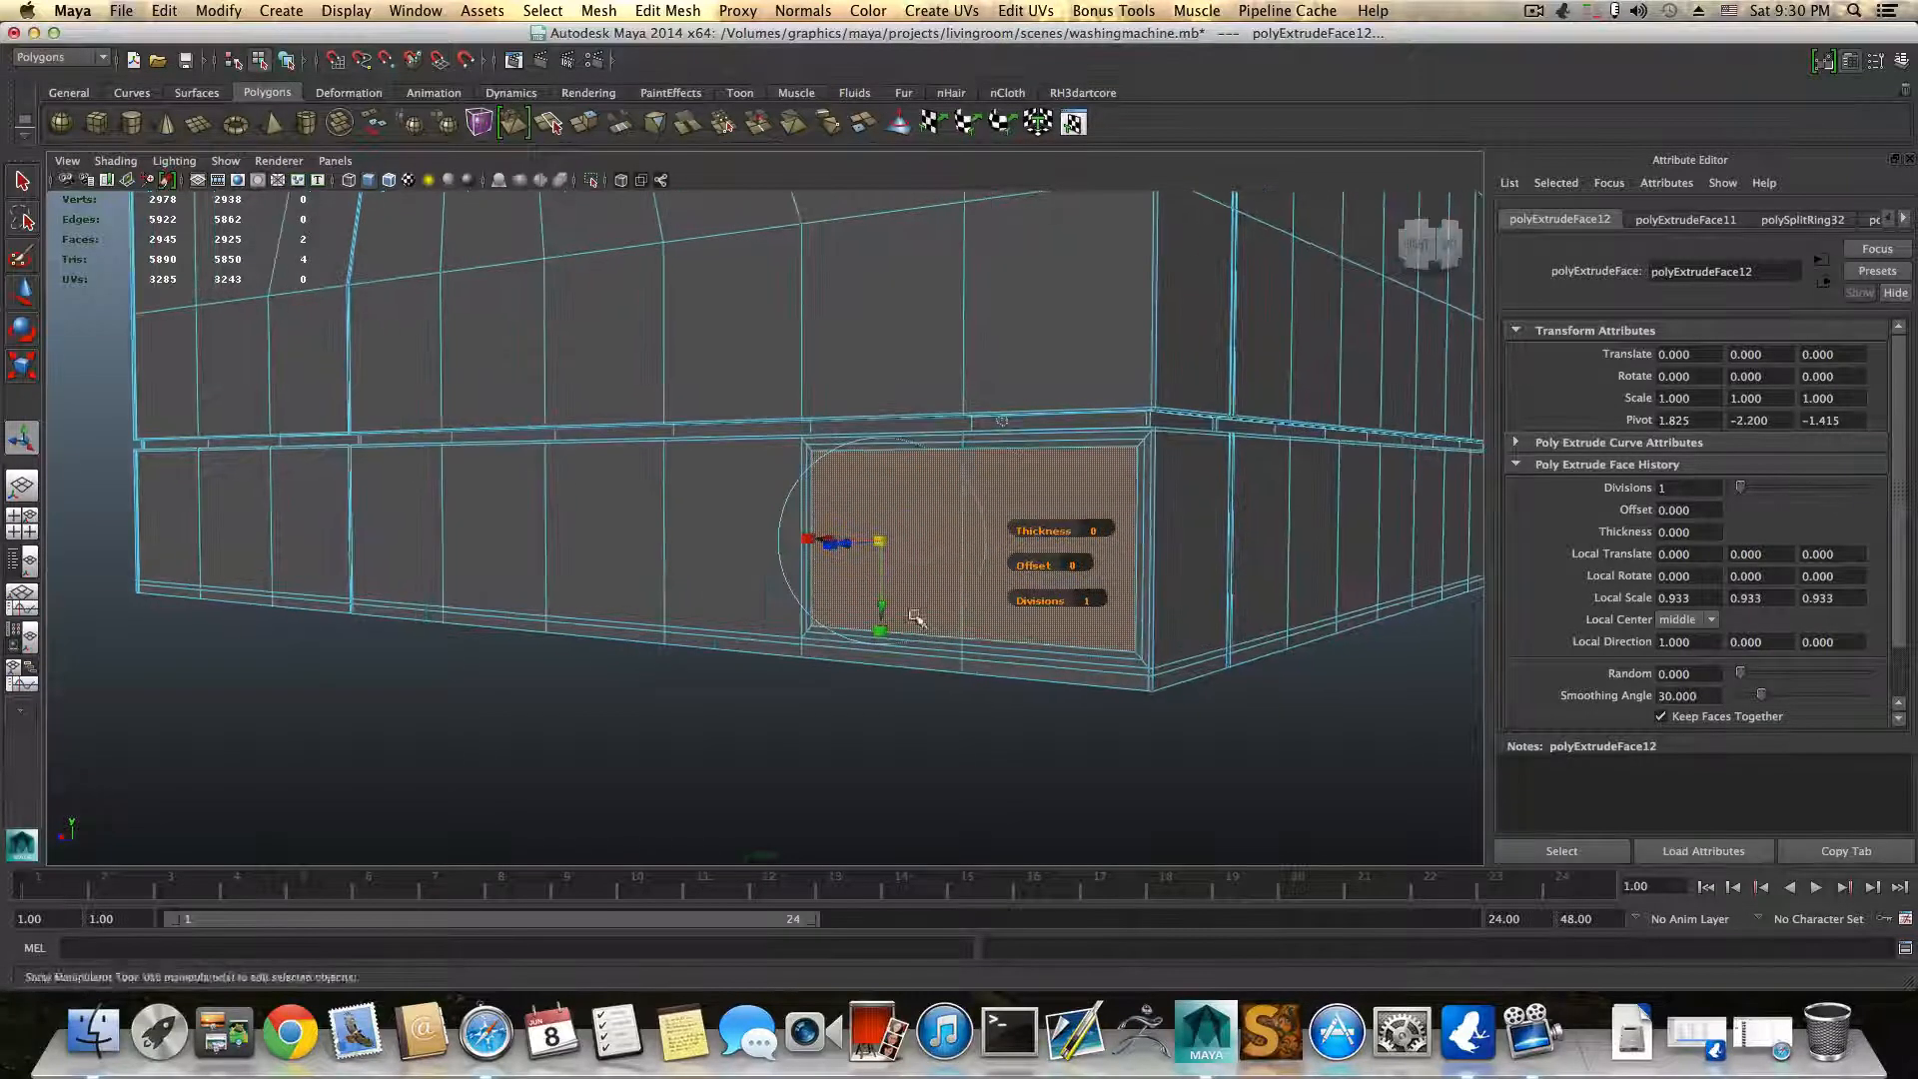
alt+right_drag(914, 621, 944, 612)
alt+drag(944, 611, 997, 621)
alt+middle_drag(922, 461, 935, 486)
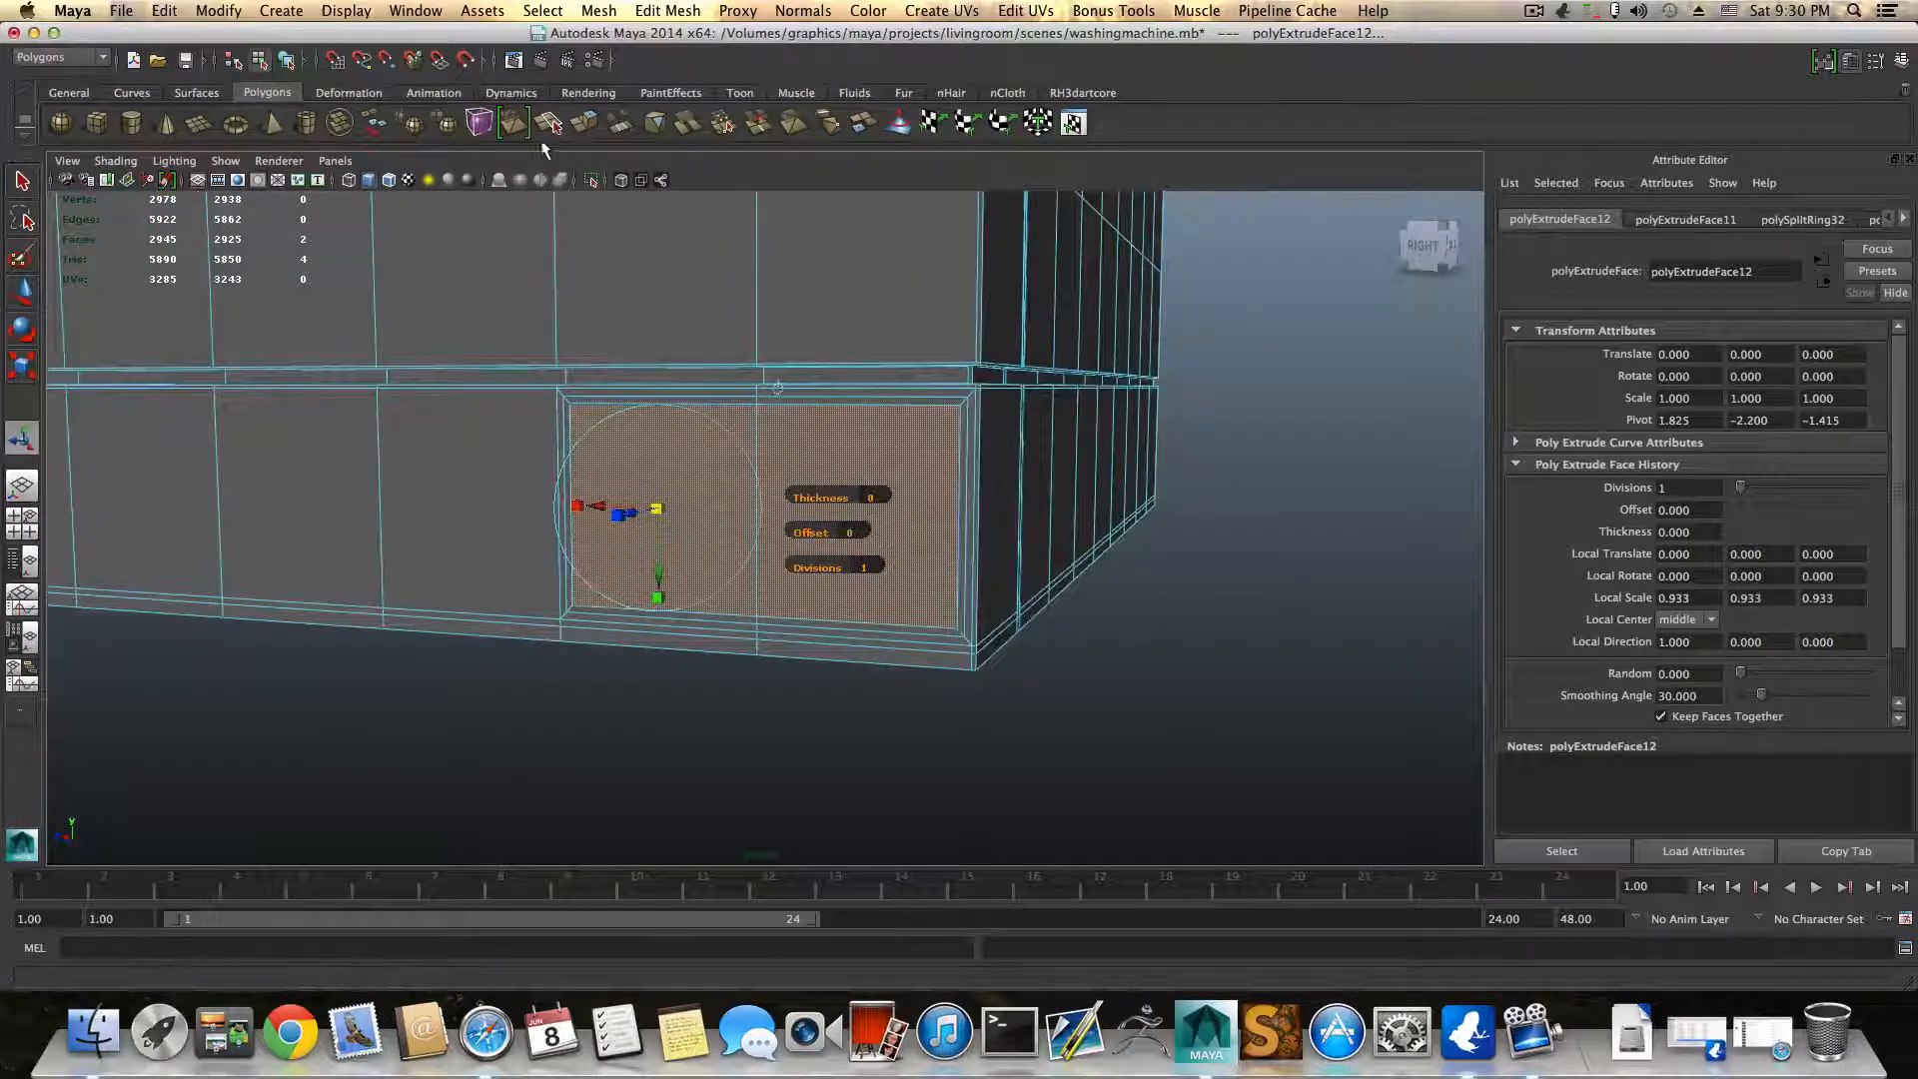
click(584, 124)
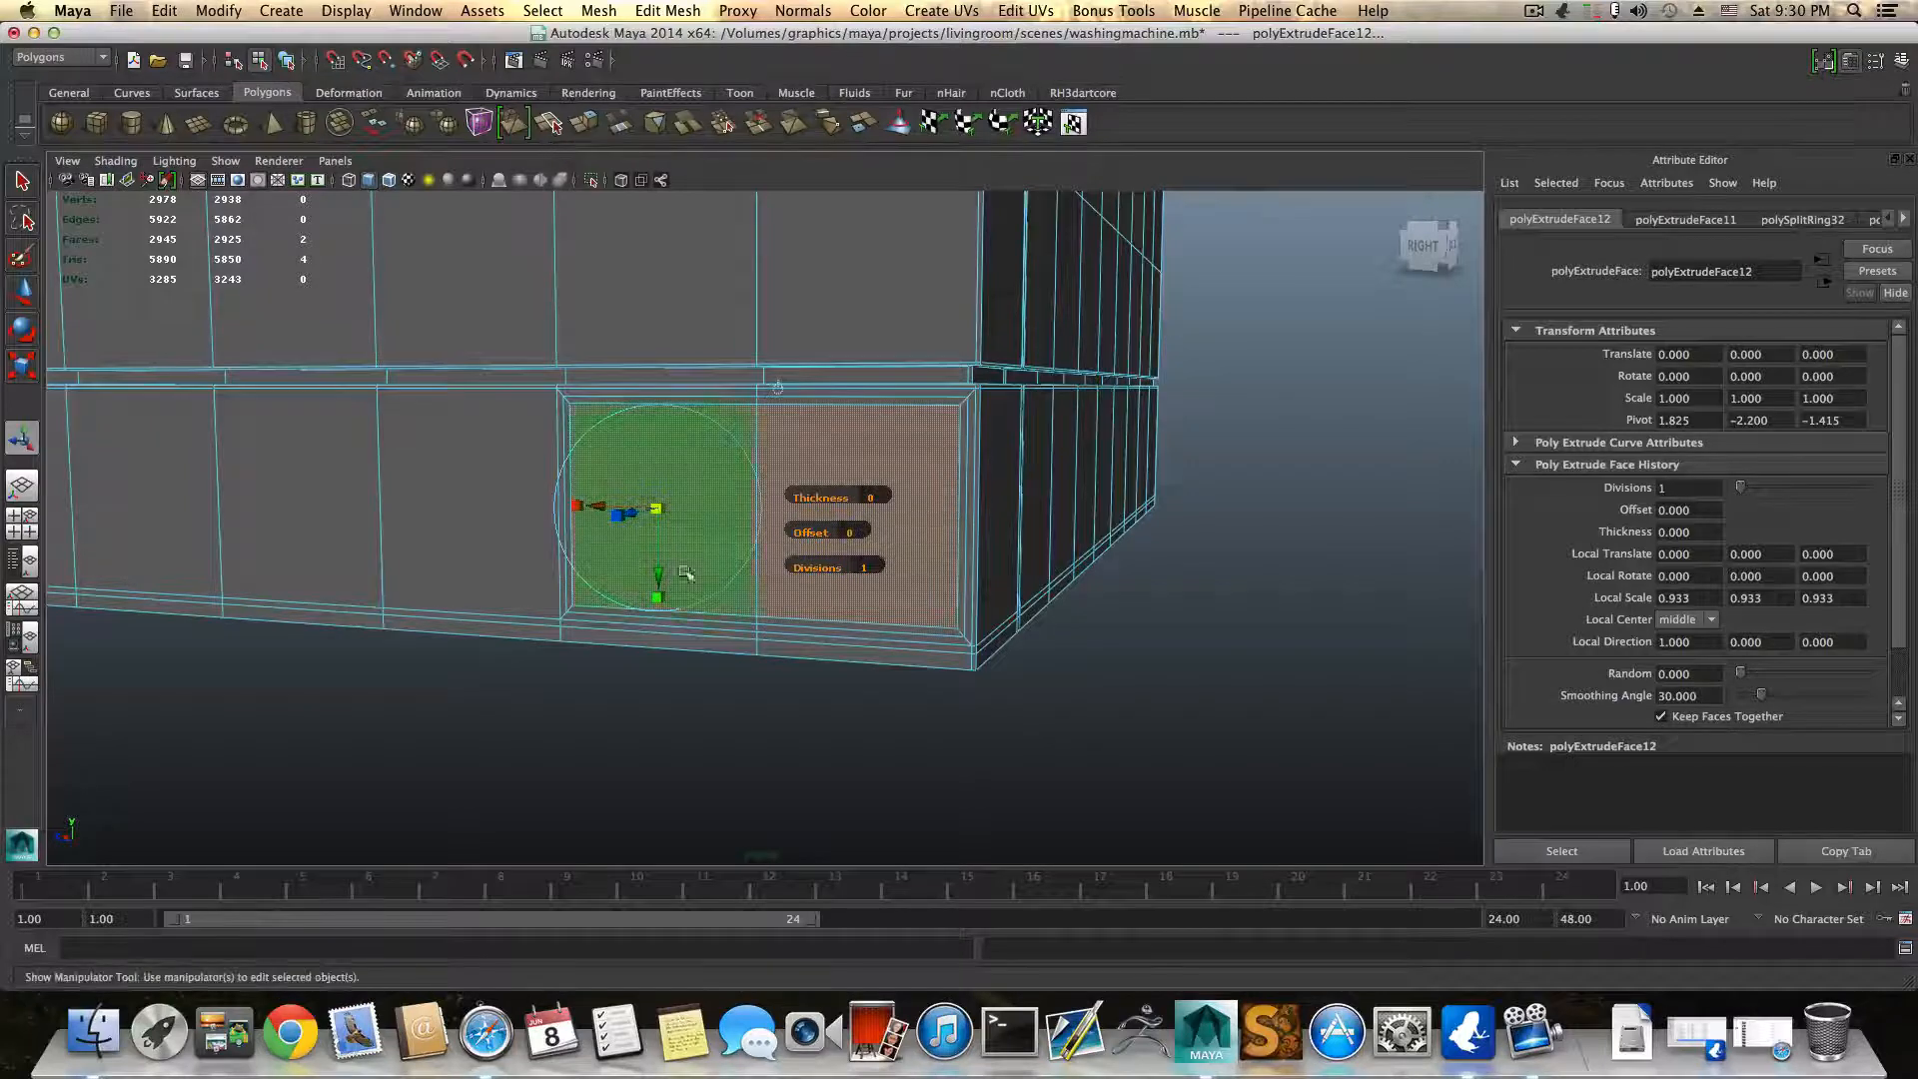
click(662, 599)
drag(665, 511, 663, 512)
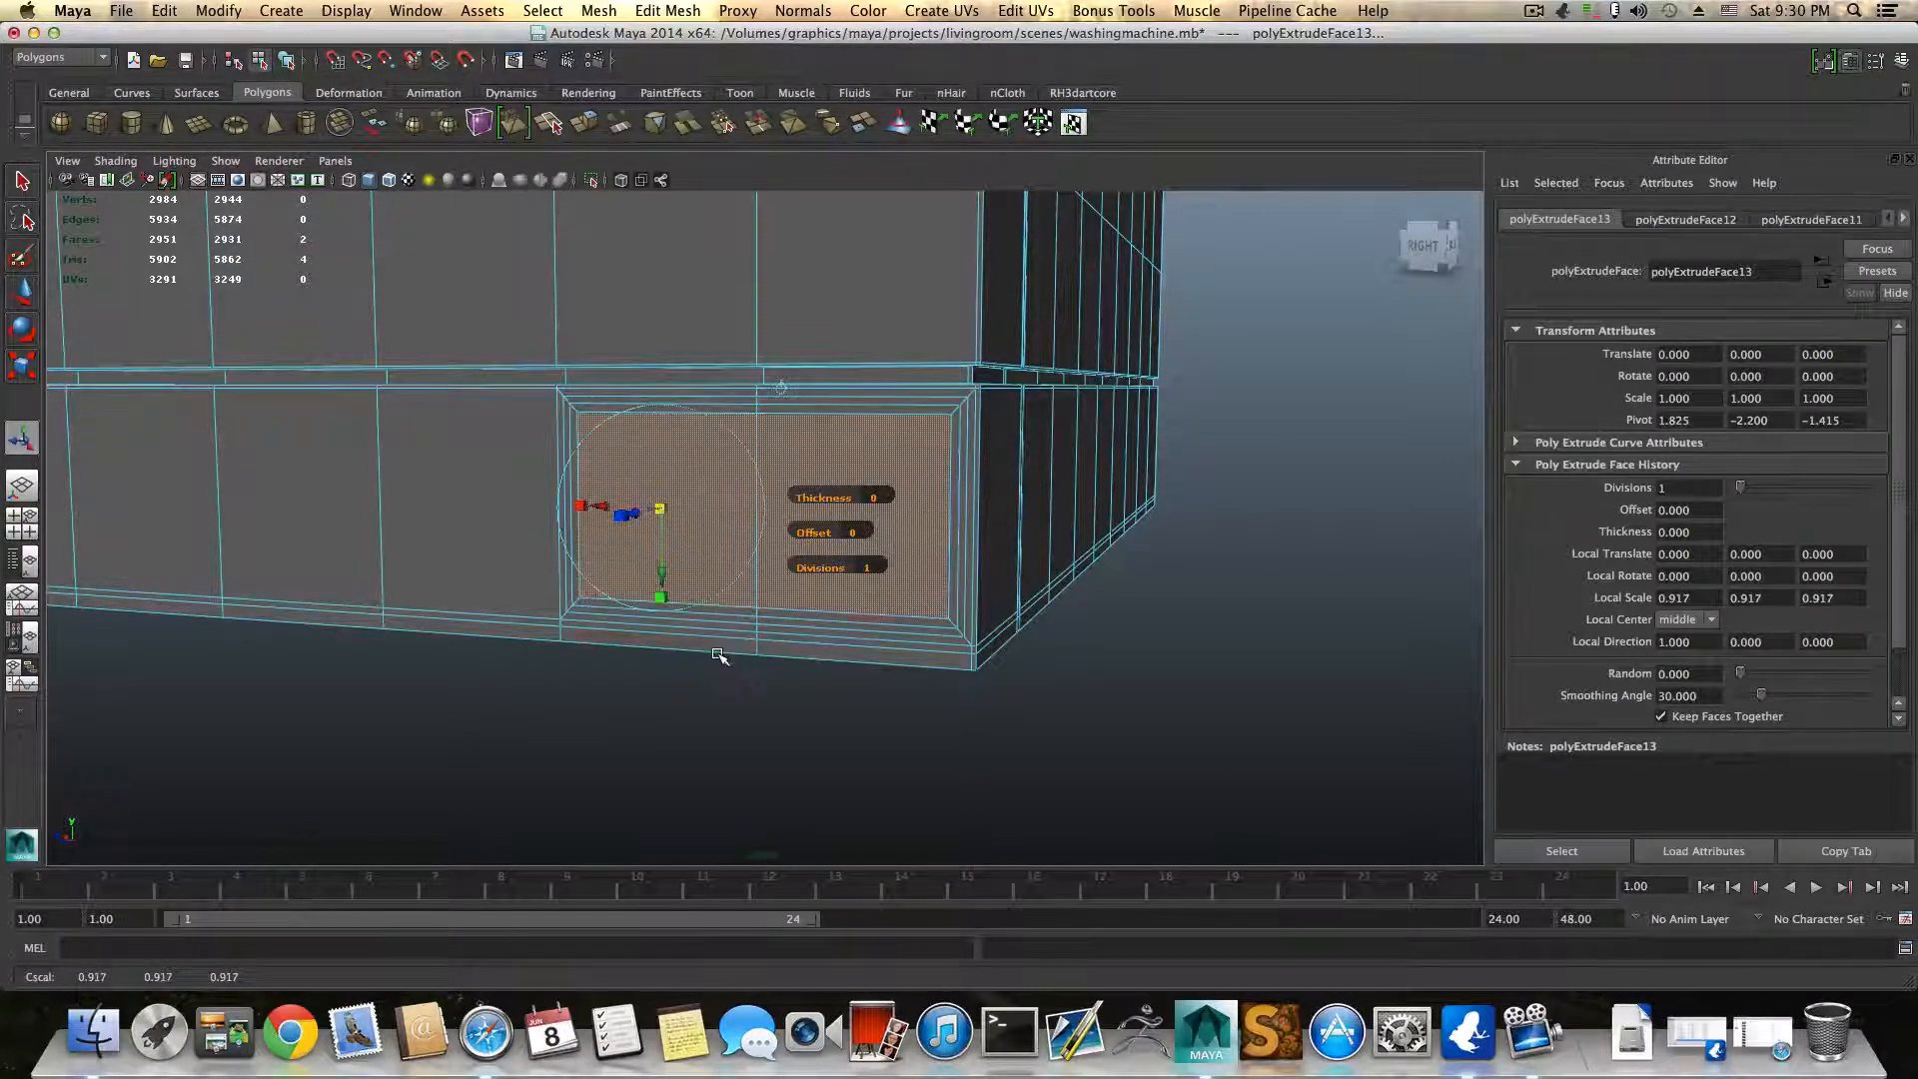
Step: Select the ring of faces framing the base panel, extrude it, and move it inward to about X 1.816
right_drag(961, 484, 961, 523)
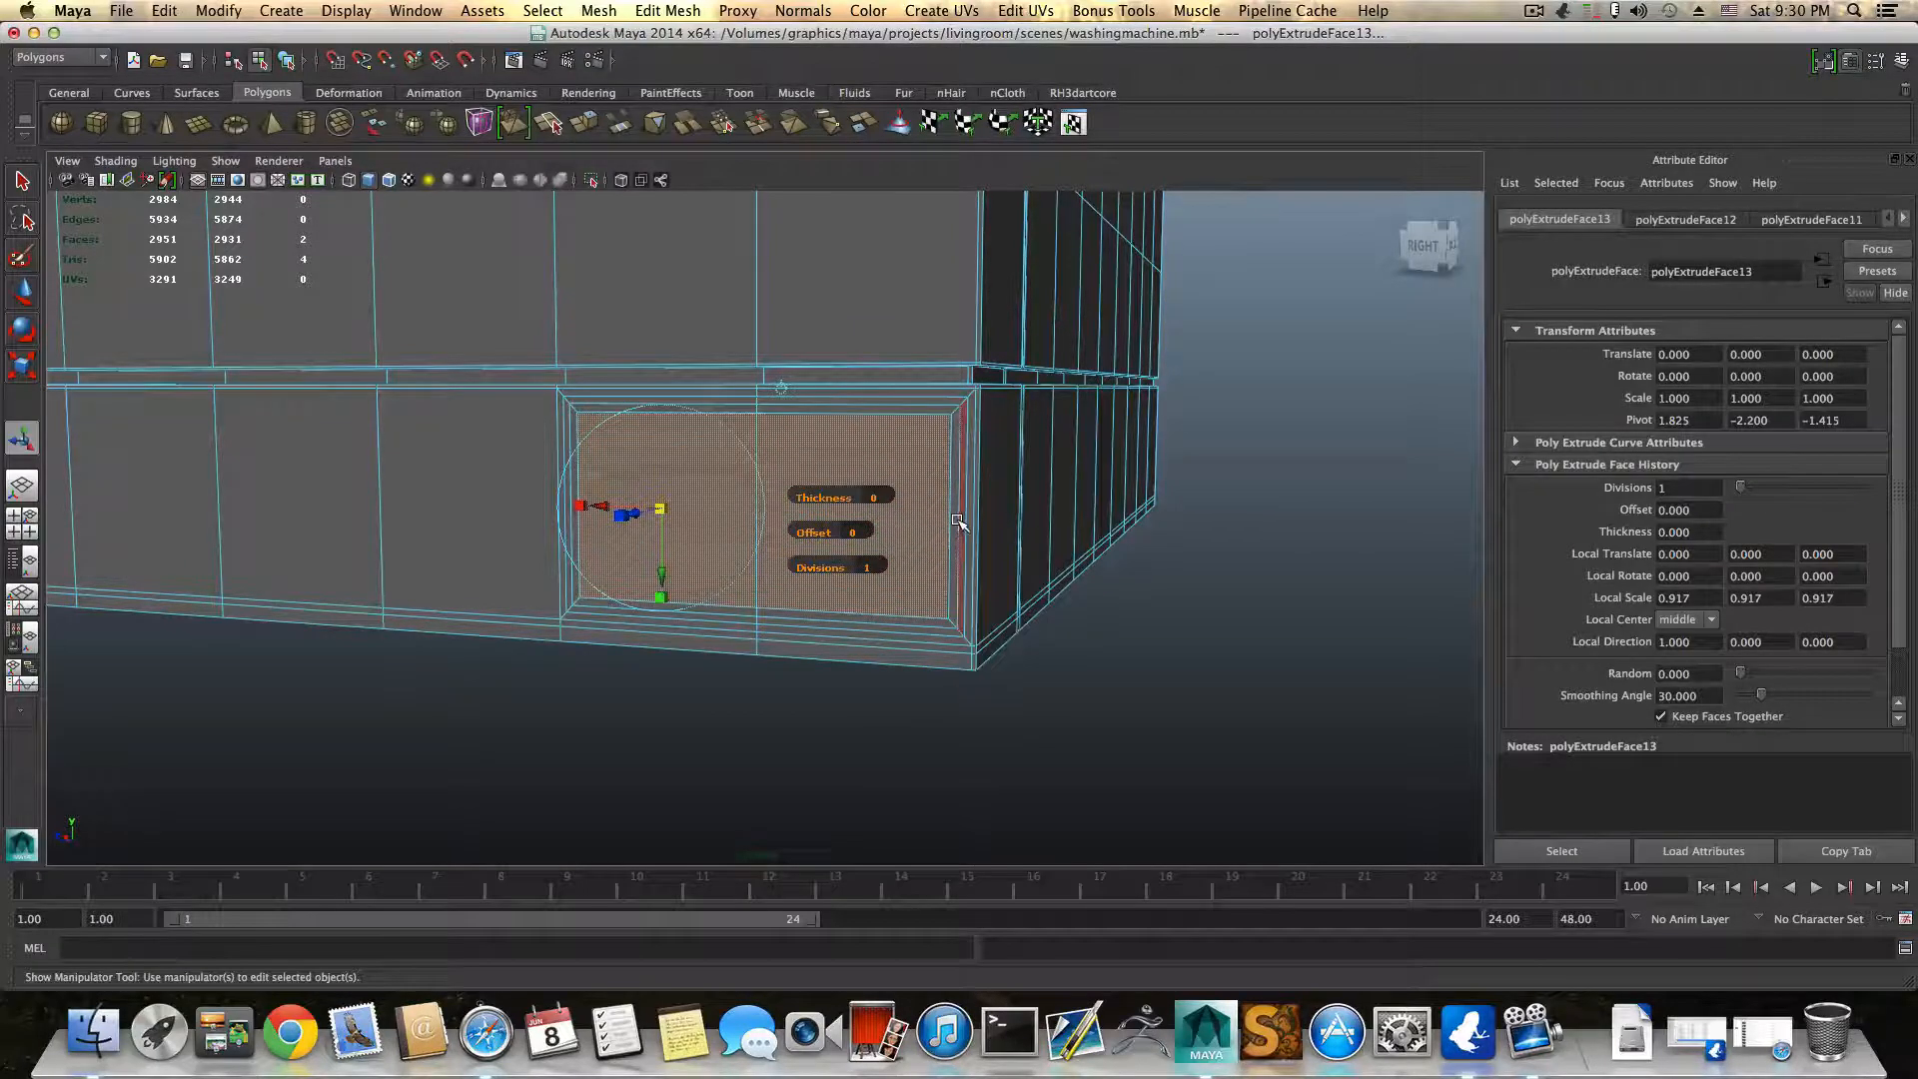
click(959, 518)
shift+double_click(944, 404)
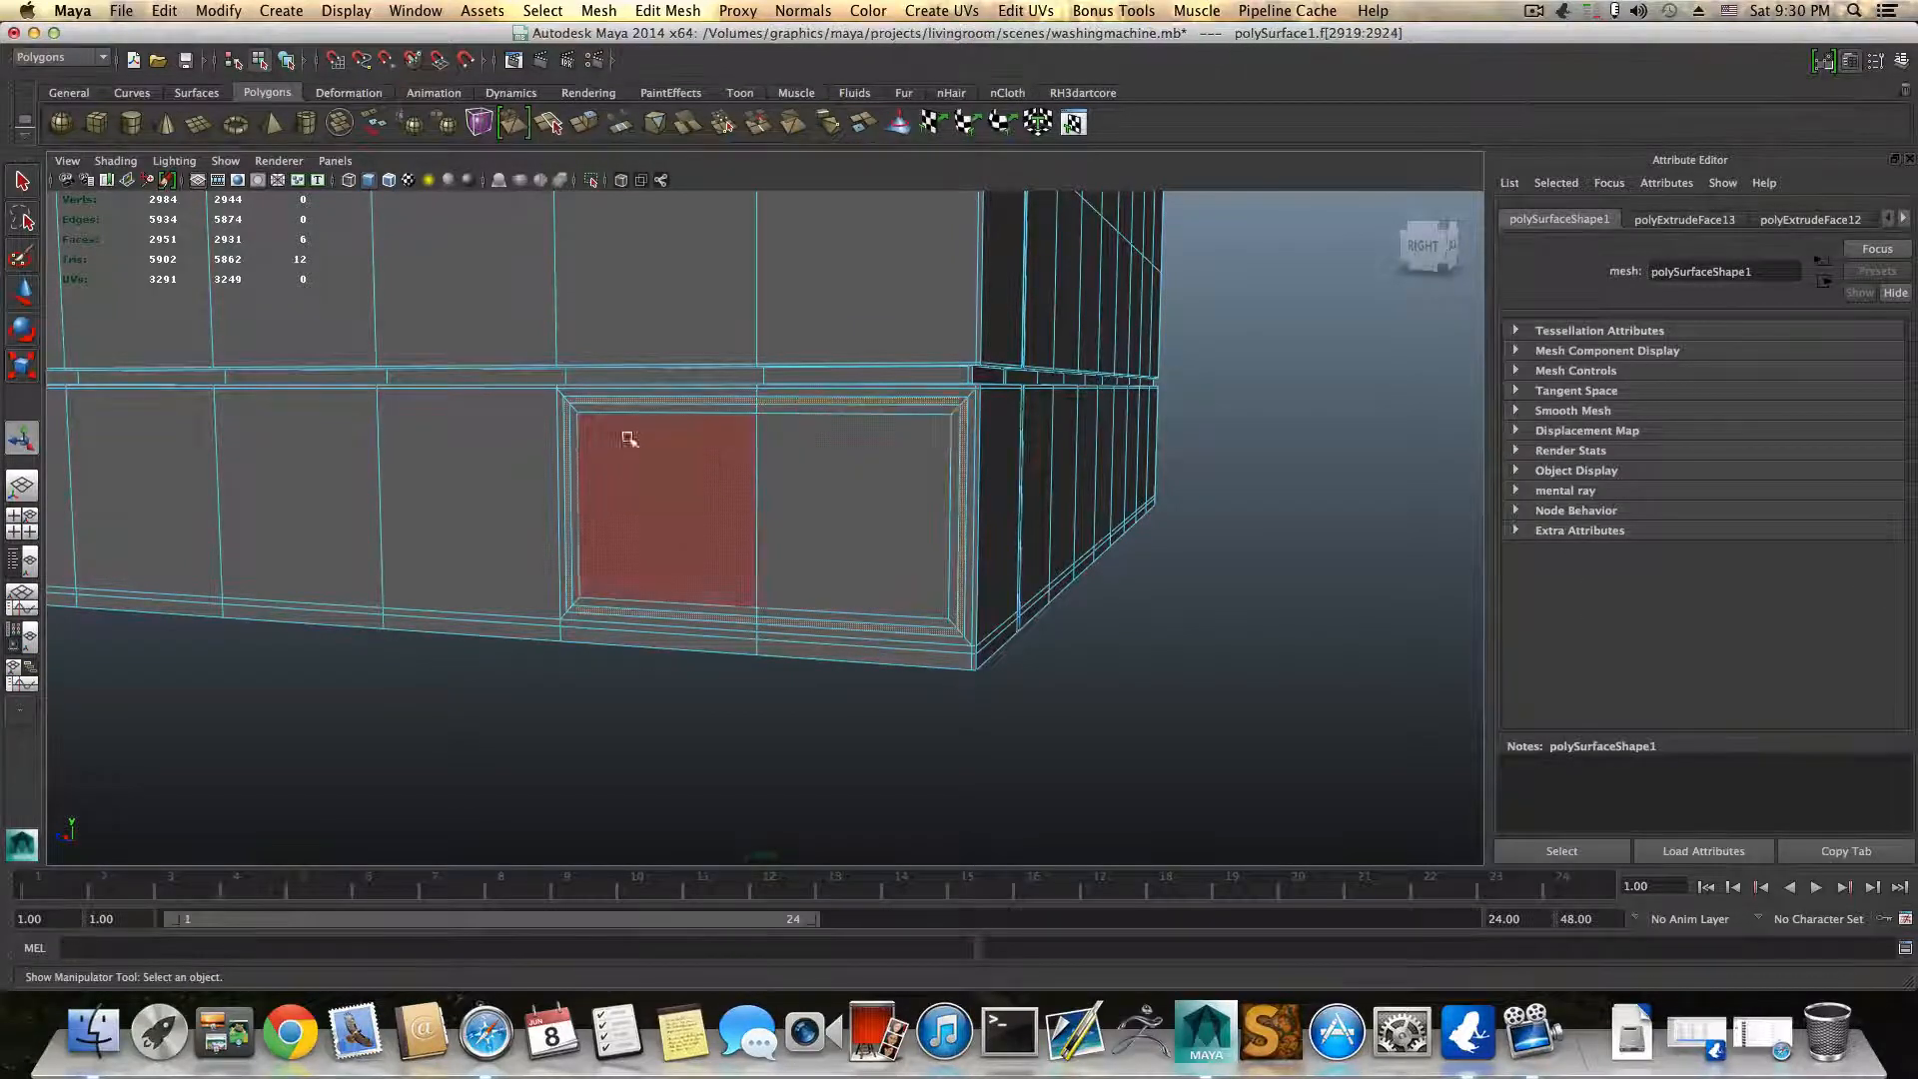
alt+right_drag(737, 523, 837, 535)
alt+drag(836, 535, 624, 242)
click(586, 123)
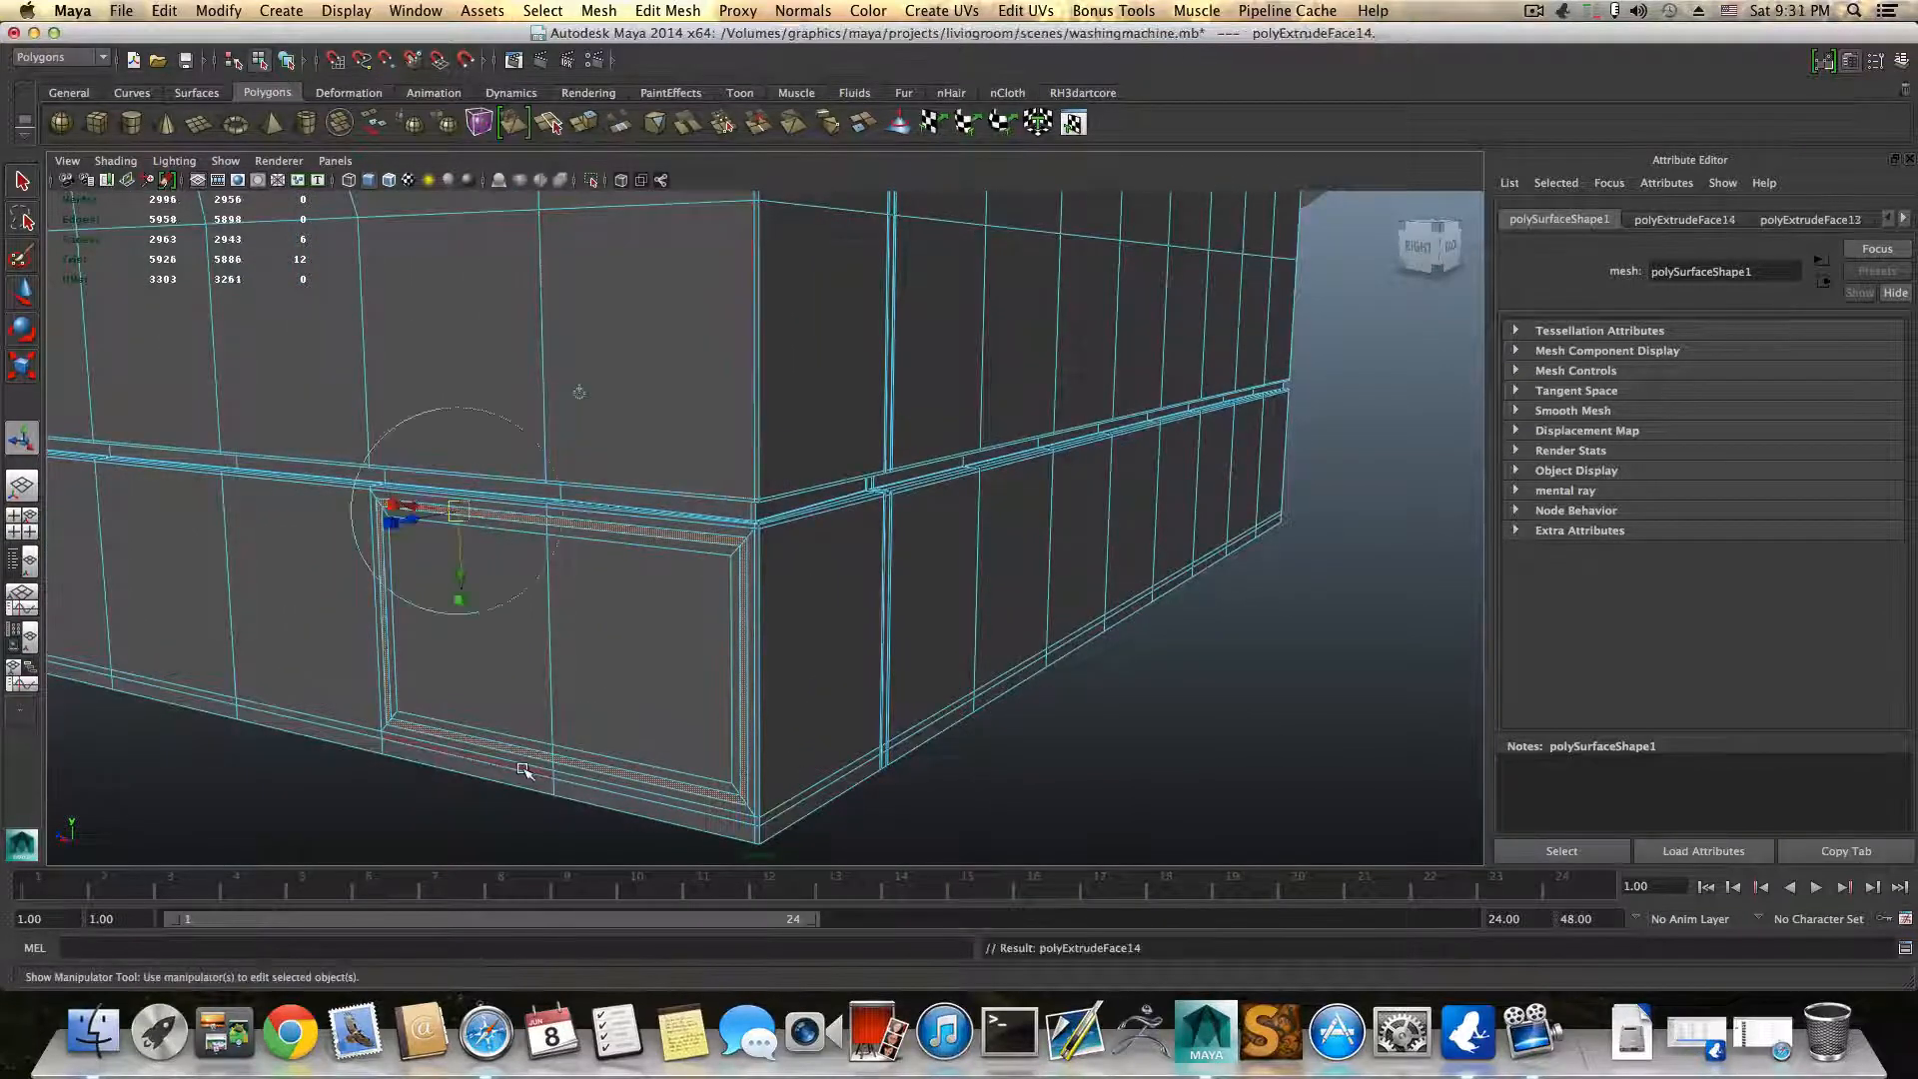
key(w)
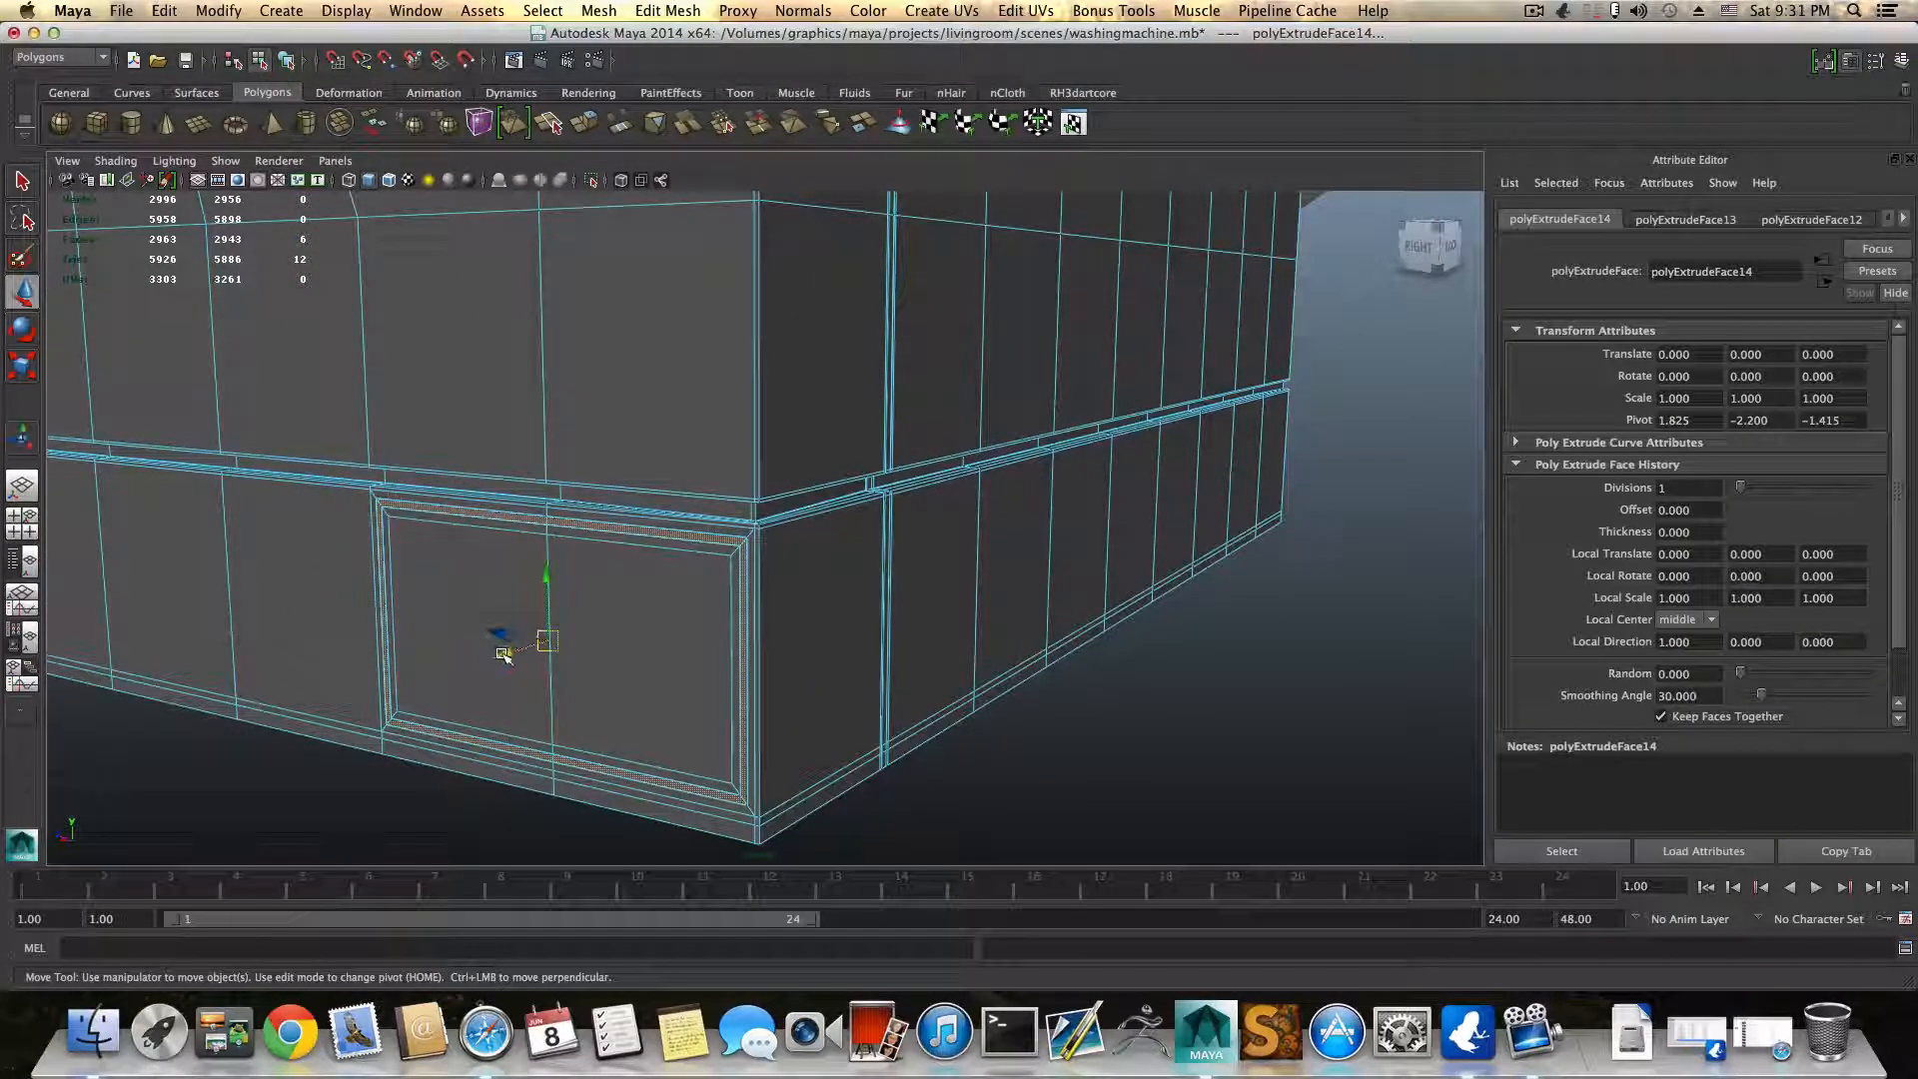
drag(503, 654, 504, 654)
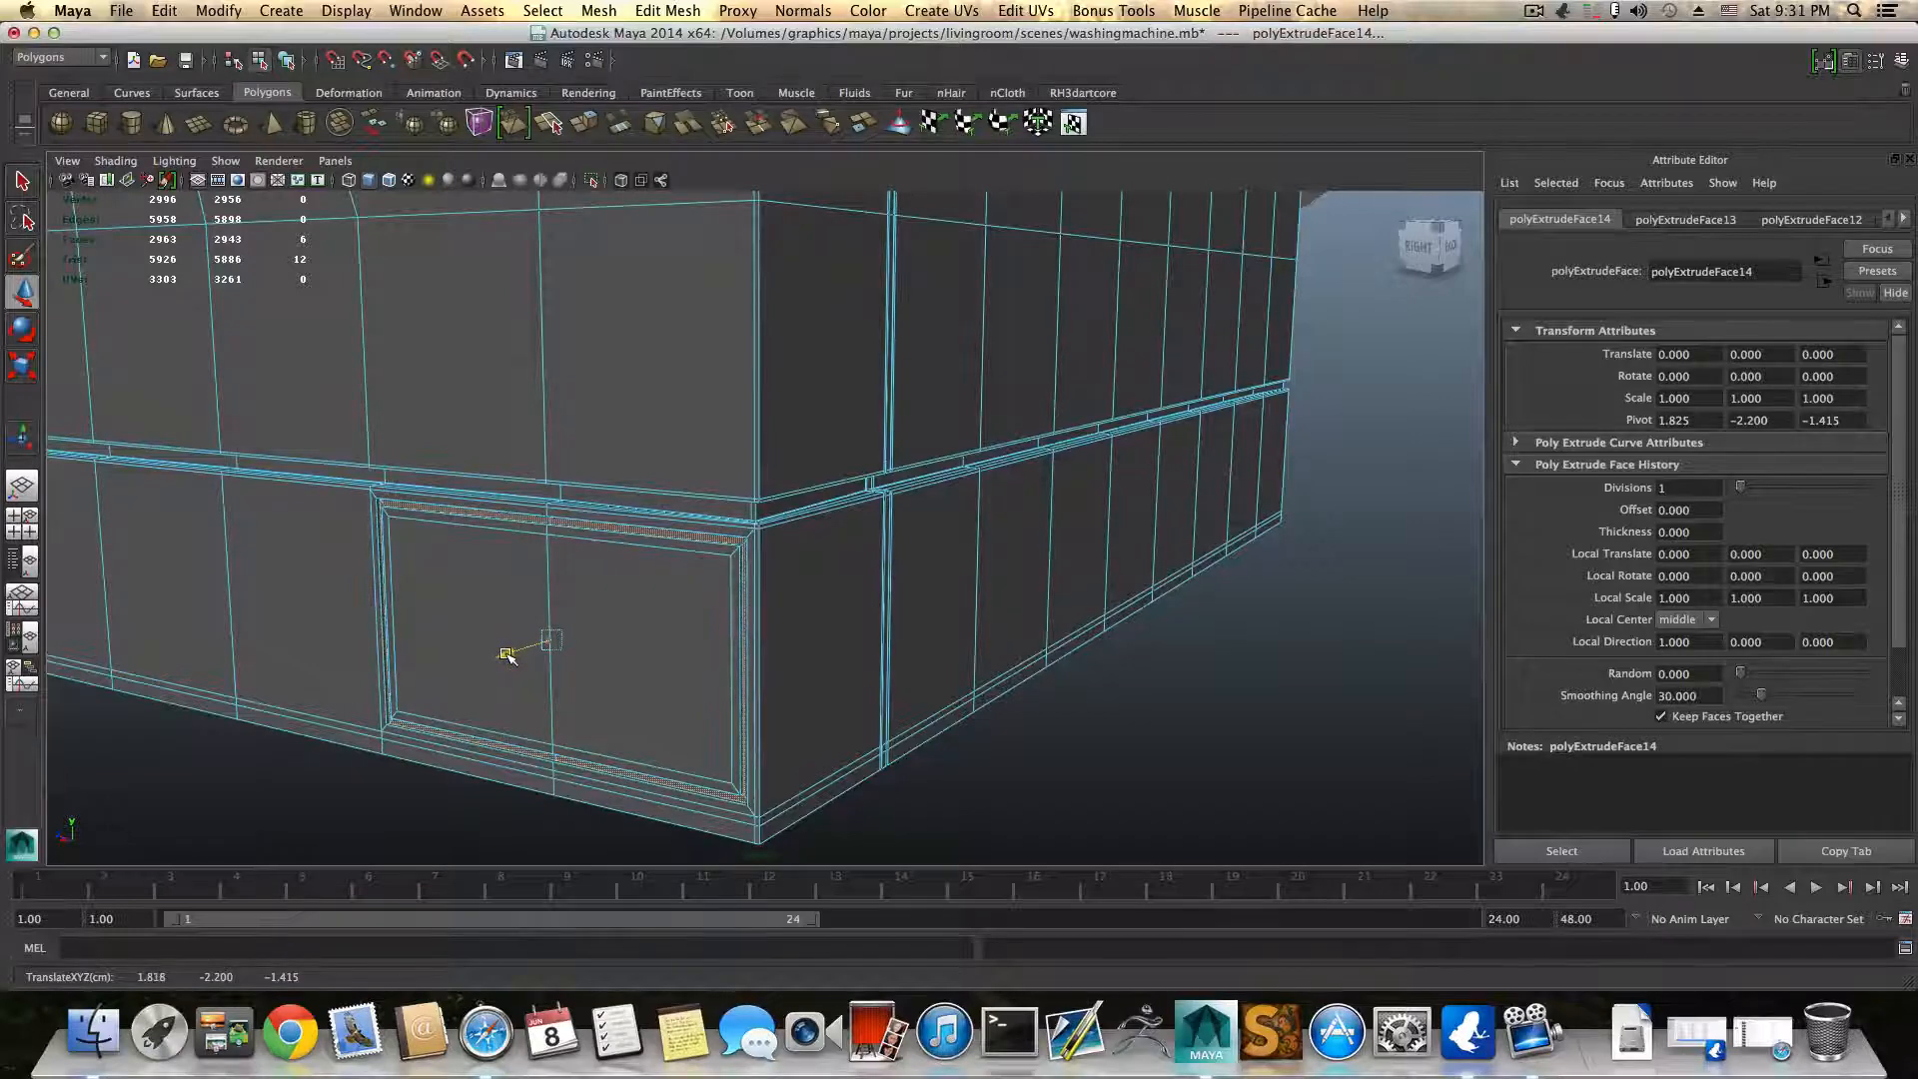
Step: Extrude the ring of faces around the base panel again and move it deeper to about X 1.809
alt+right_drag(488, 691, 566, 749)
alt+middle_drag(565, 750, 574, 568)
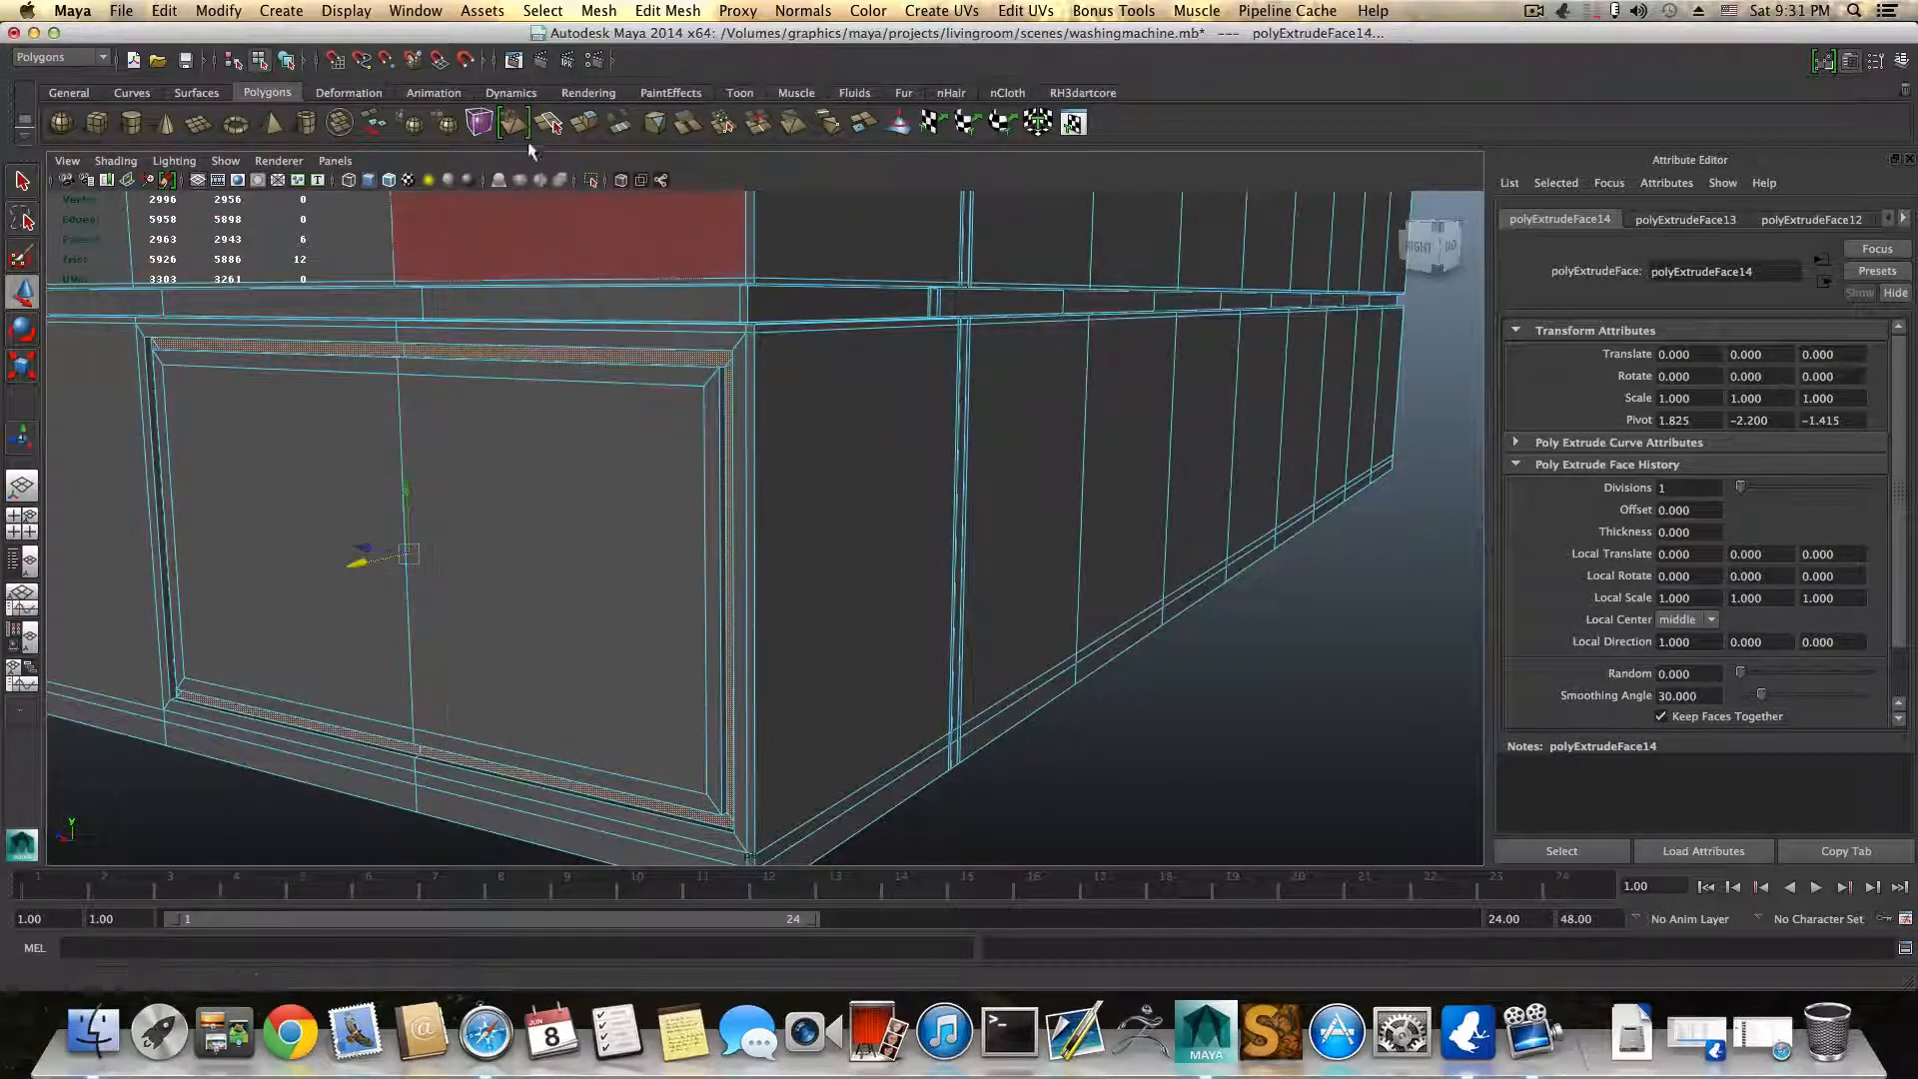
click(582, 126)
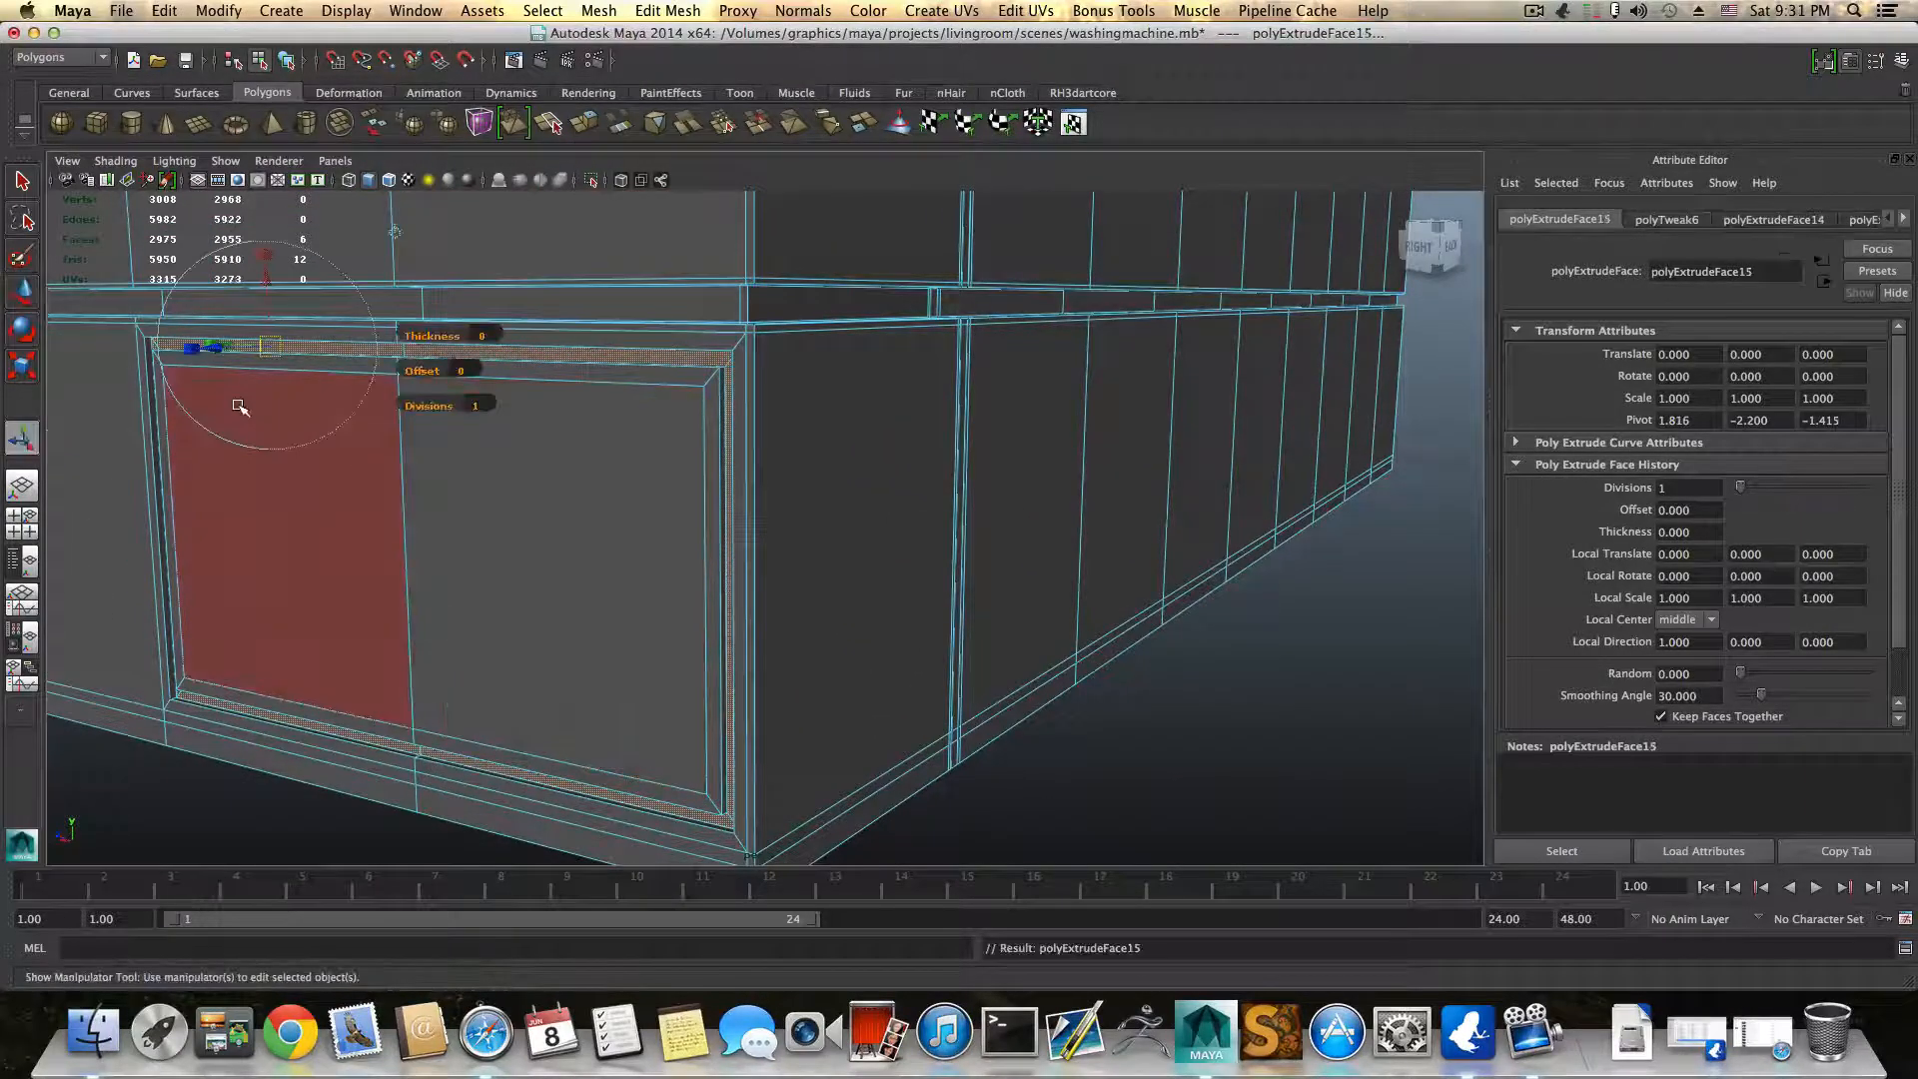
key(w)
drag(362, 566, 366, 568)
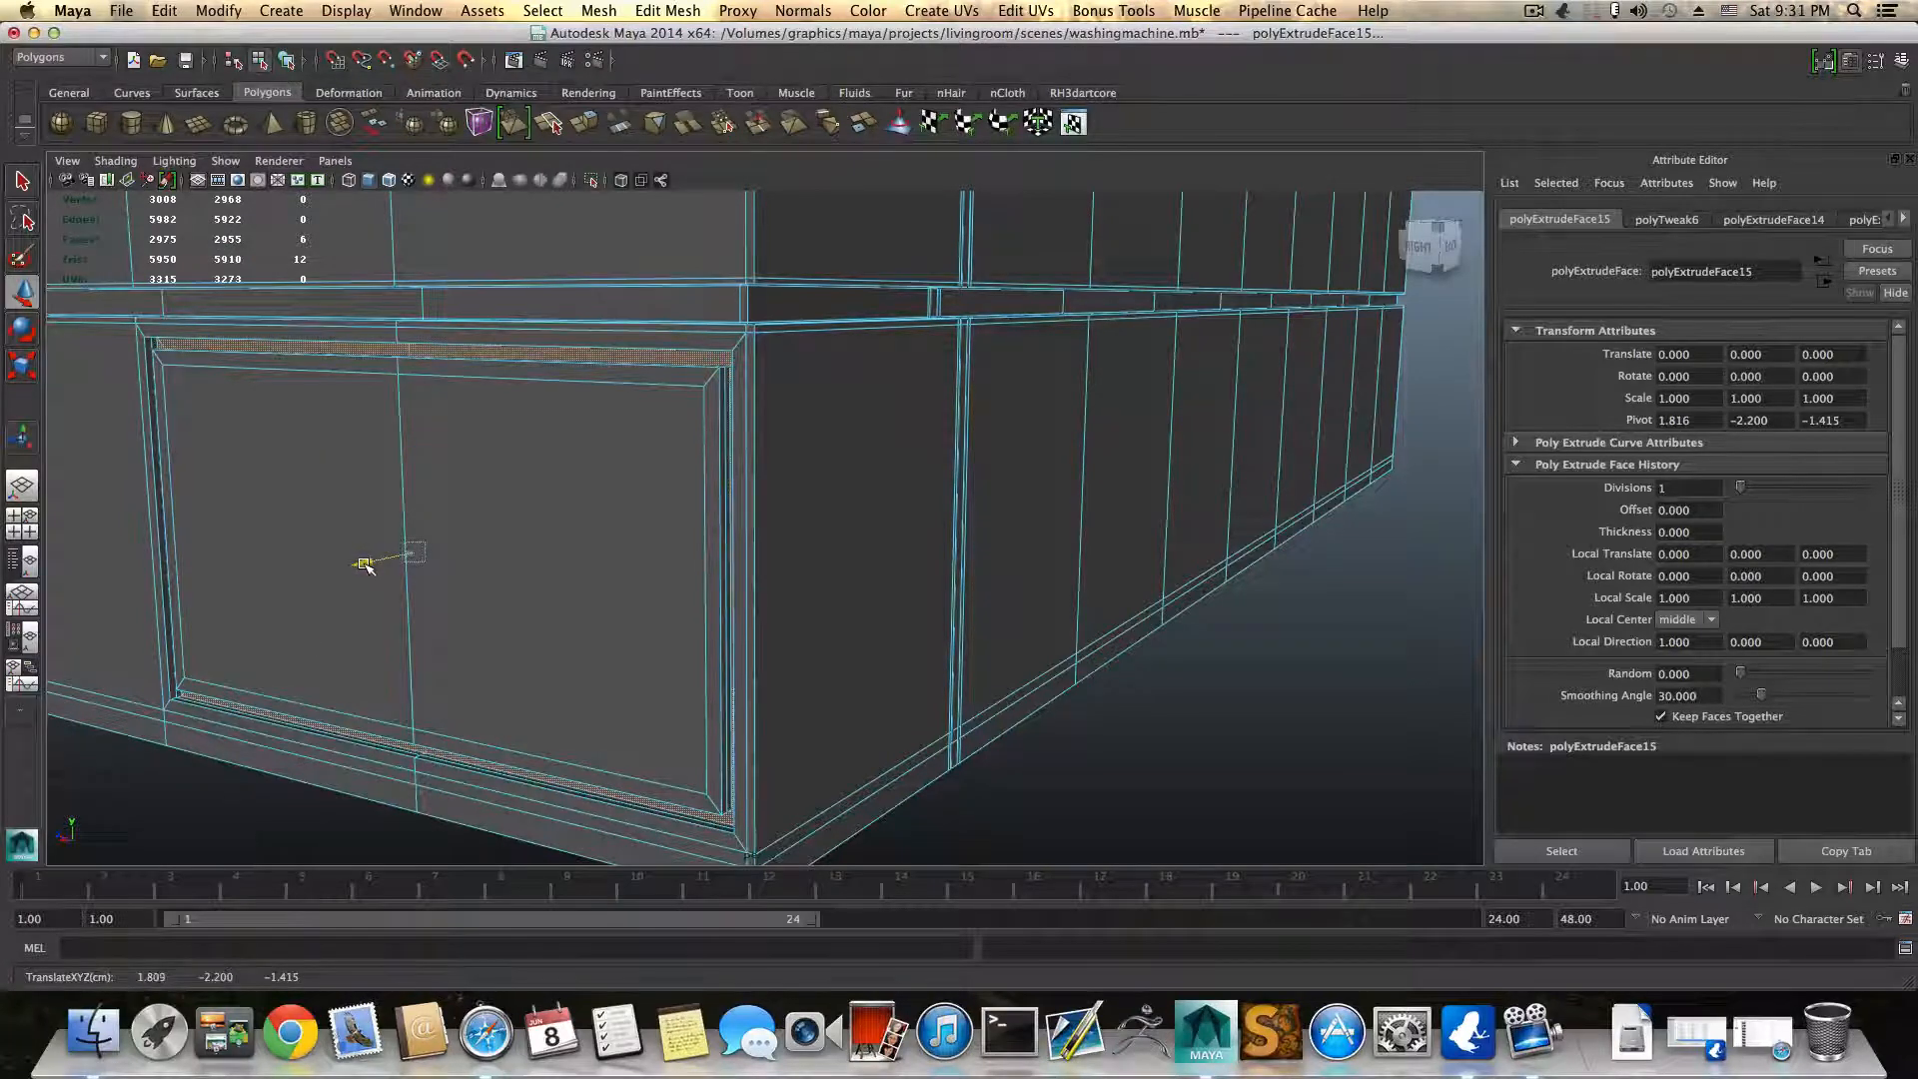
Step: Insert four edge loops around the base panel's groove, close to its inner and outer edges
alt+drag(378, 636, 424, 643)
alt+middle_drag(424, 643, 560, 659)
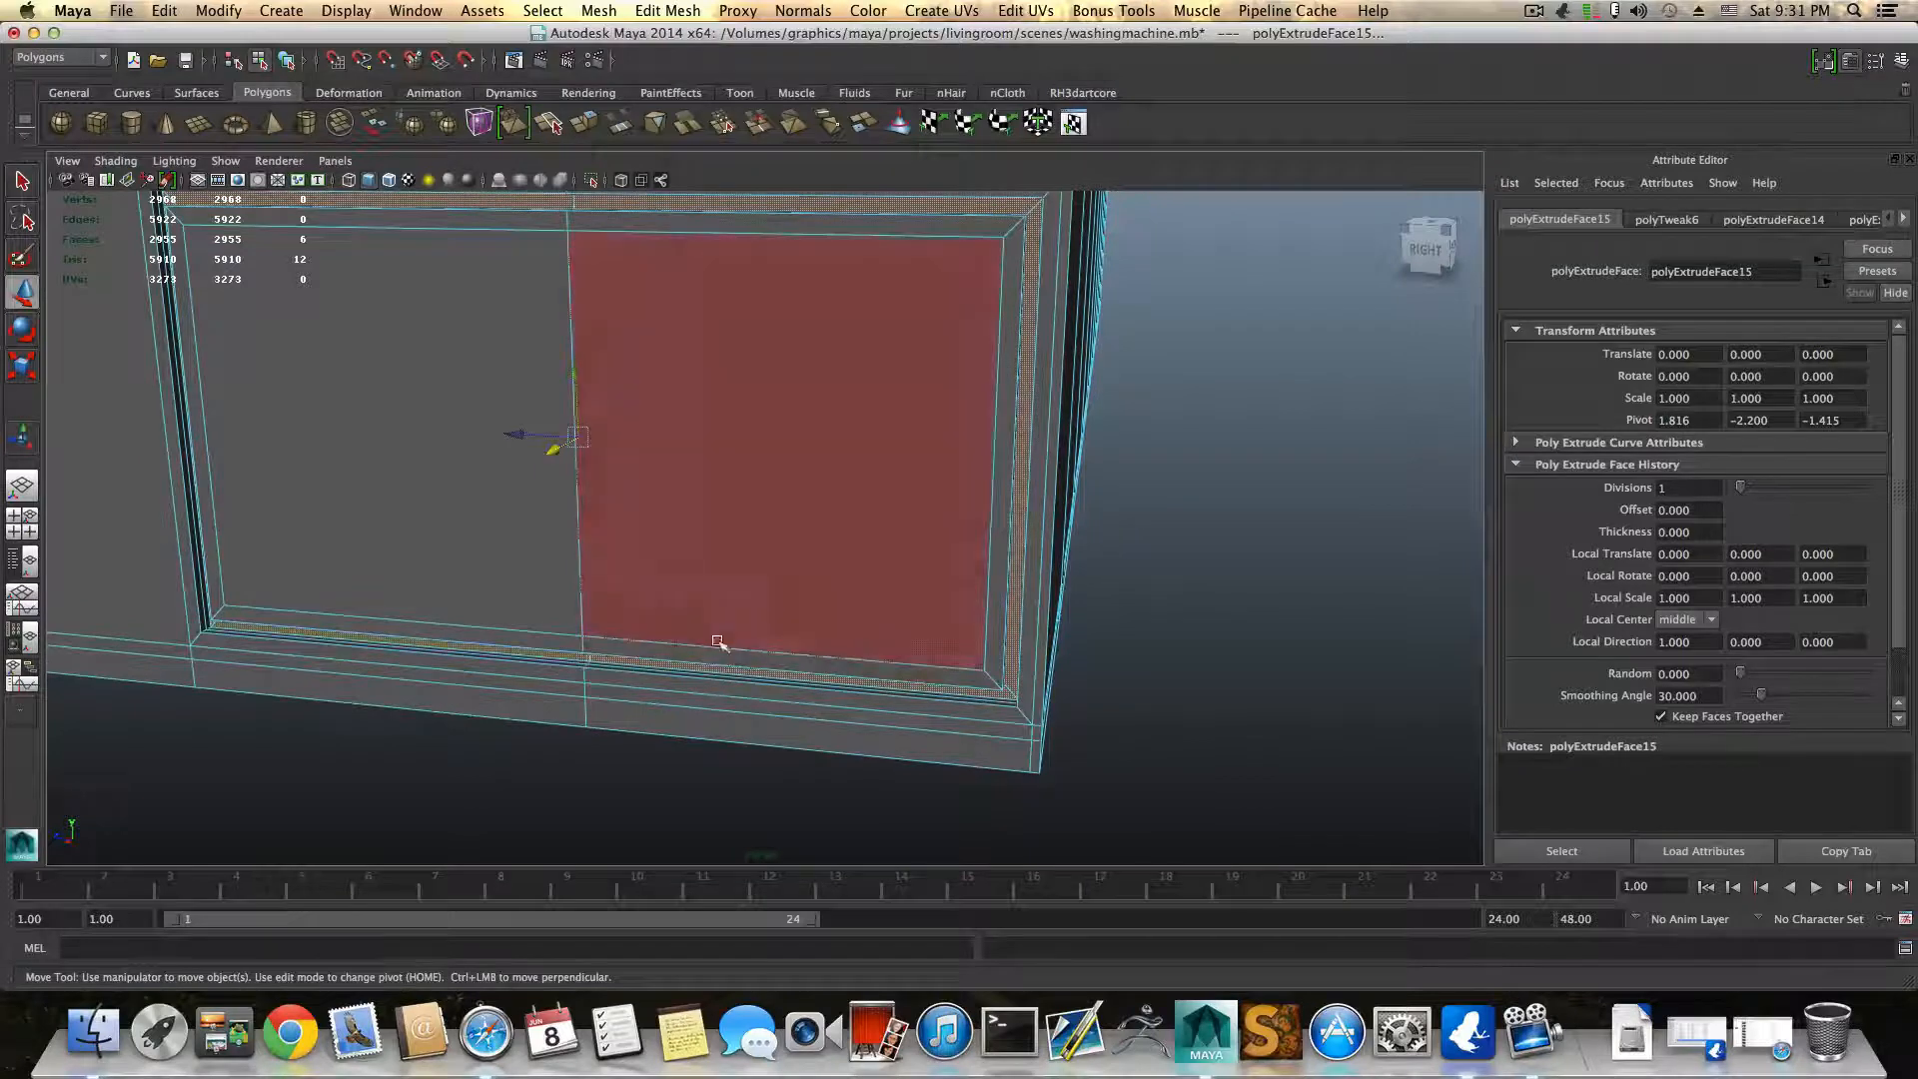
key(F8)
alt+drag(864, 648, 817, 663)
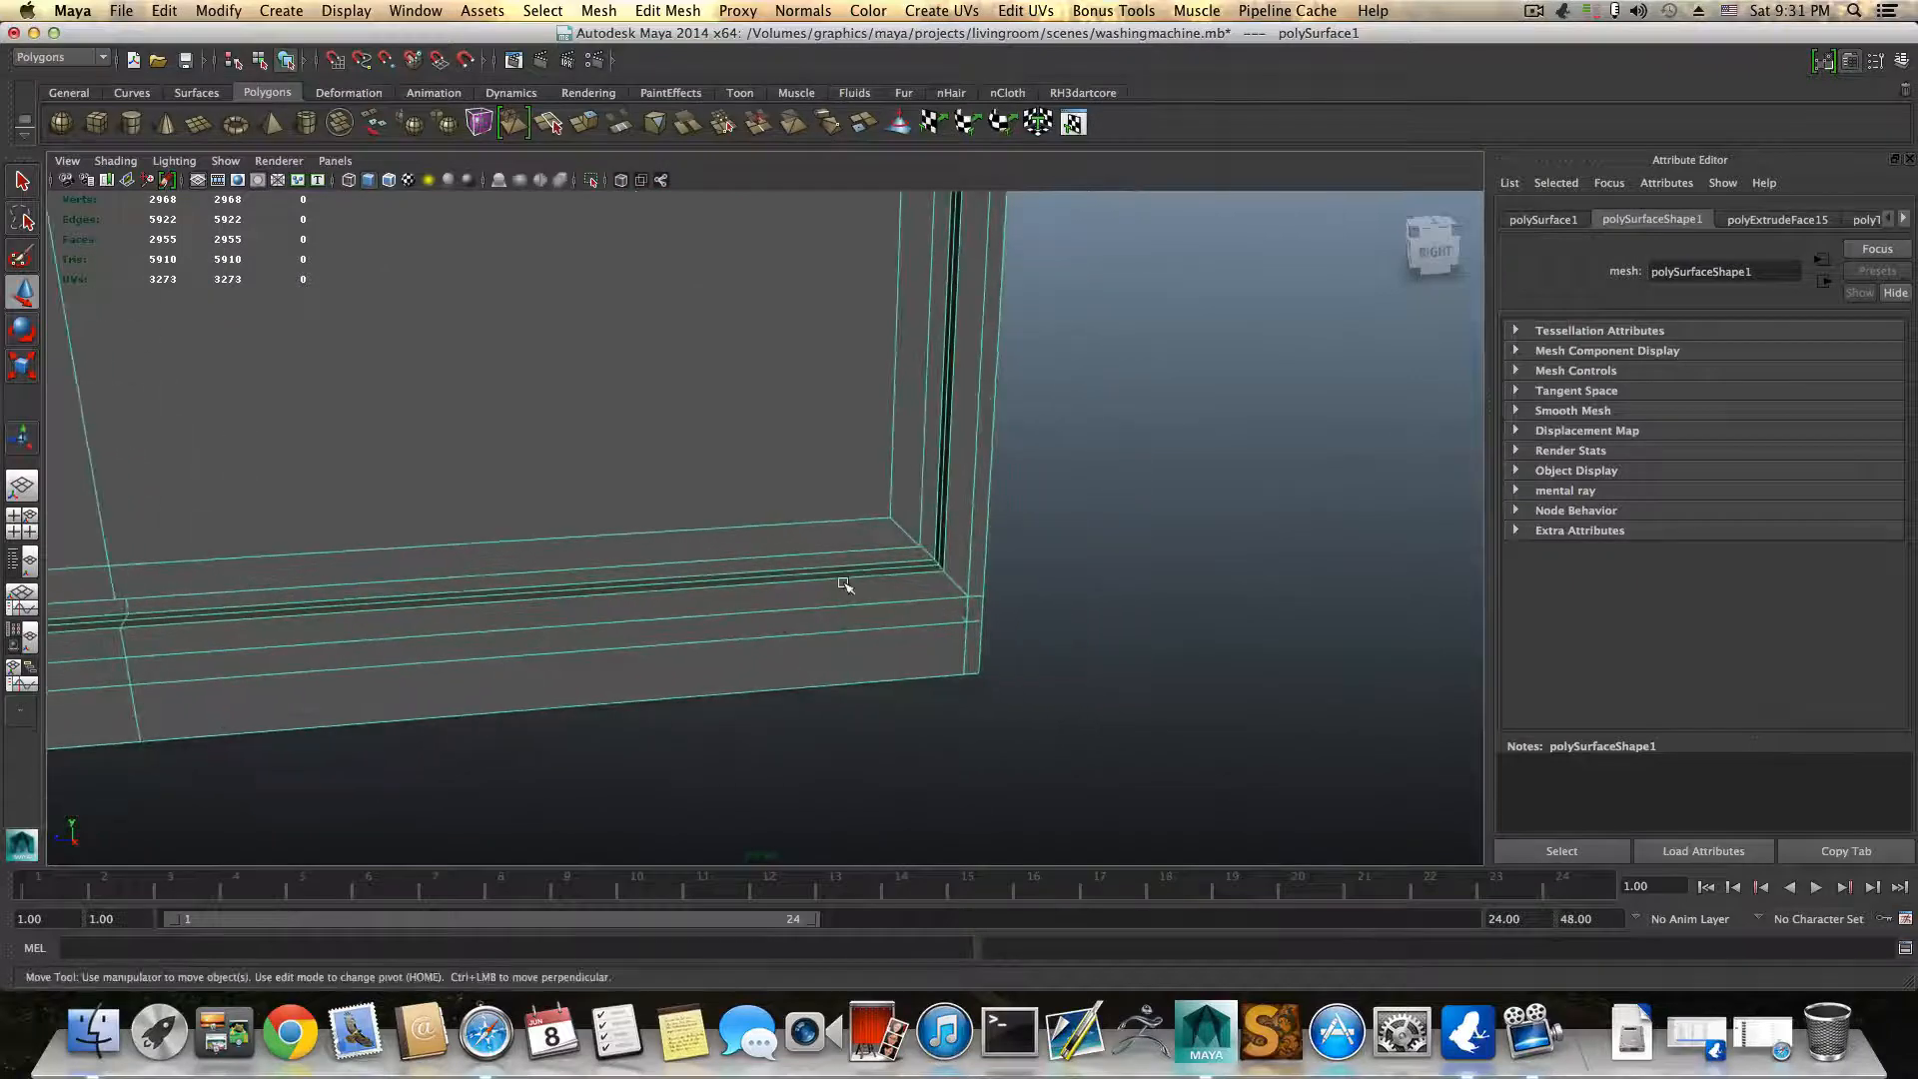
shift+right_drag(846, 585, 728, 612)
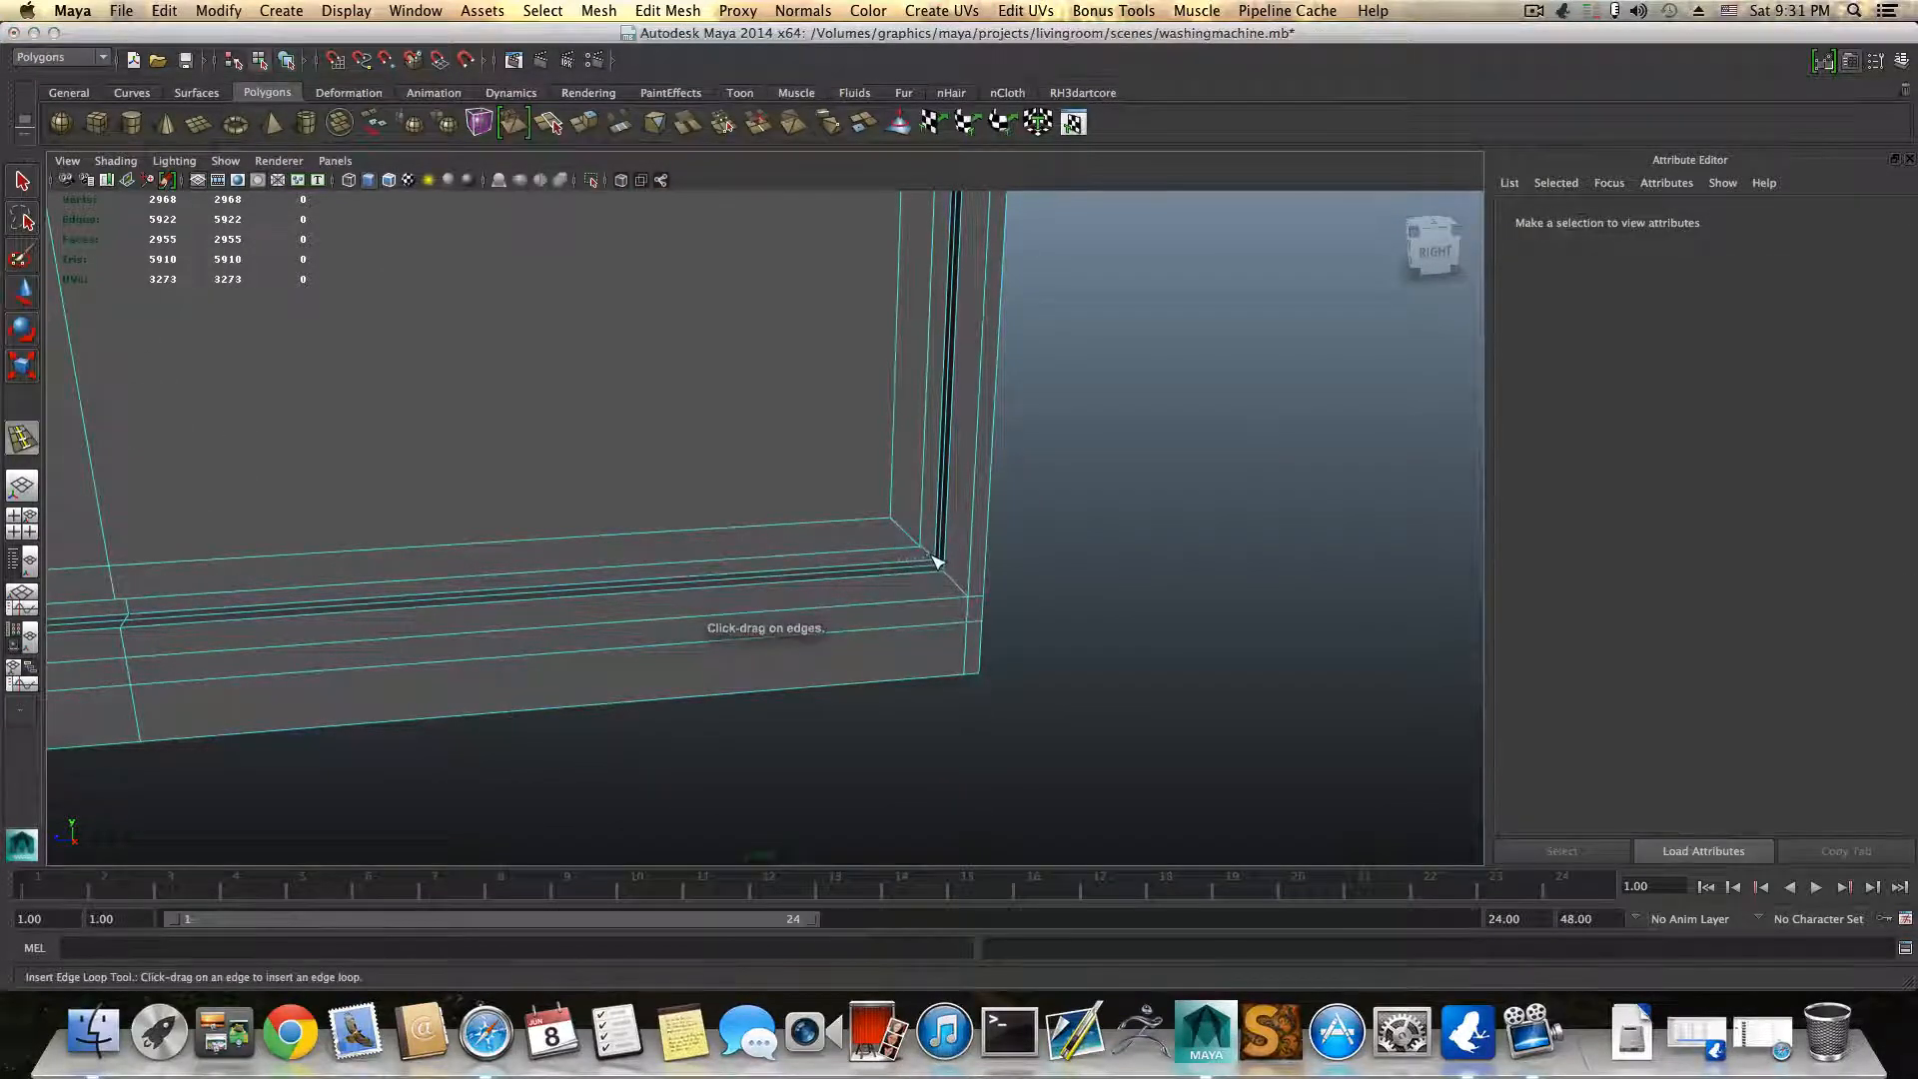
drag(935, 558, 873, 583)
mouse_move(1021, 660)
alt+middle_down()
mouse_move(978, 641)
mouse_move(993, 656)
alt+middle_up()
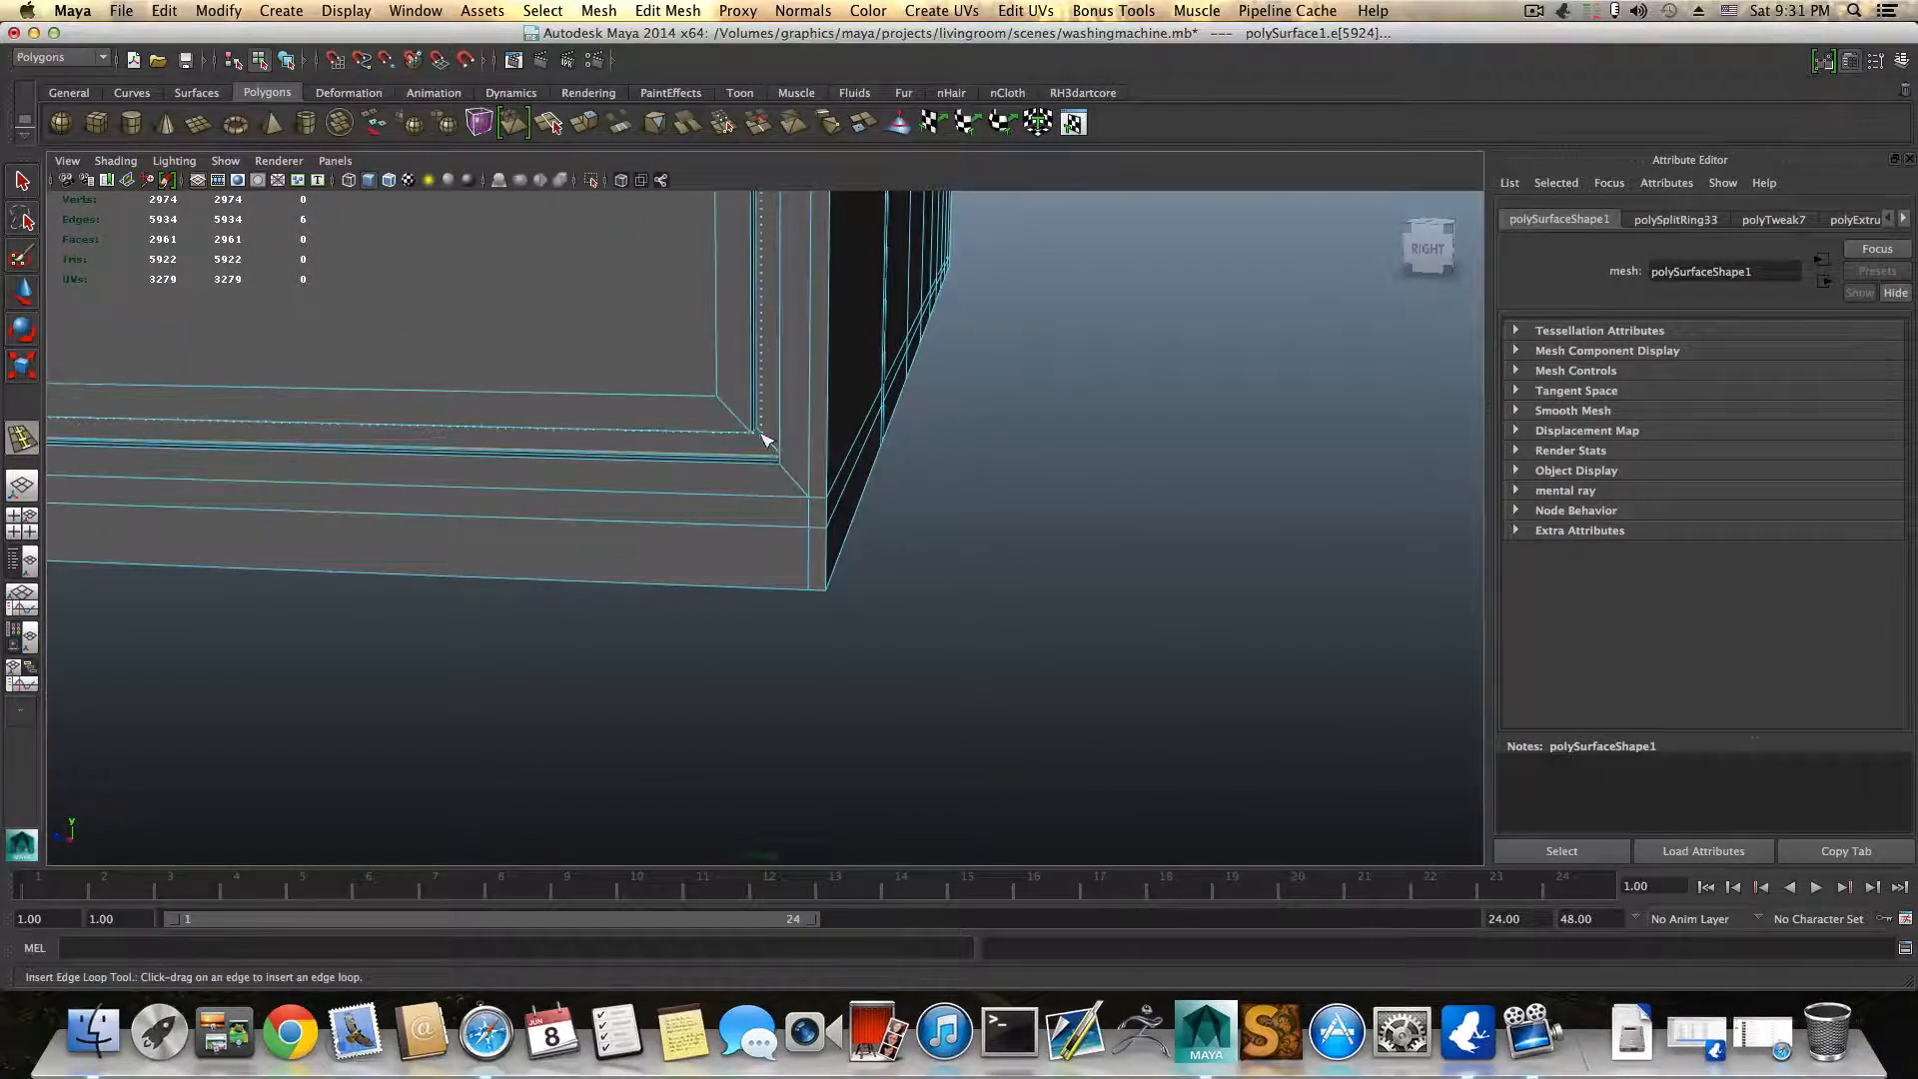
drag(760, 433, 770, 458)
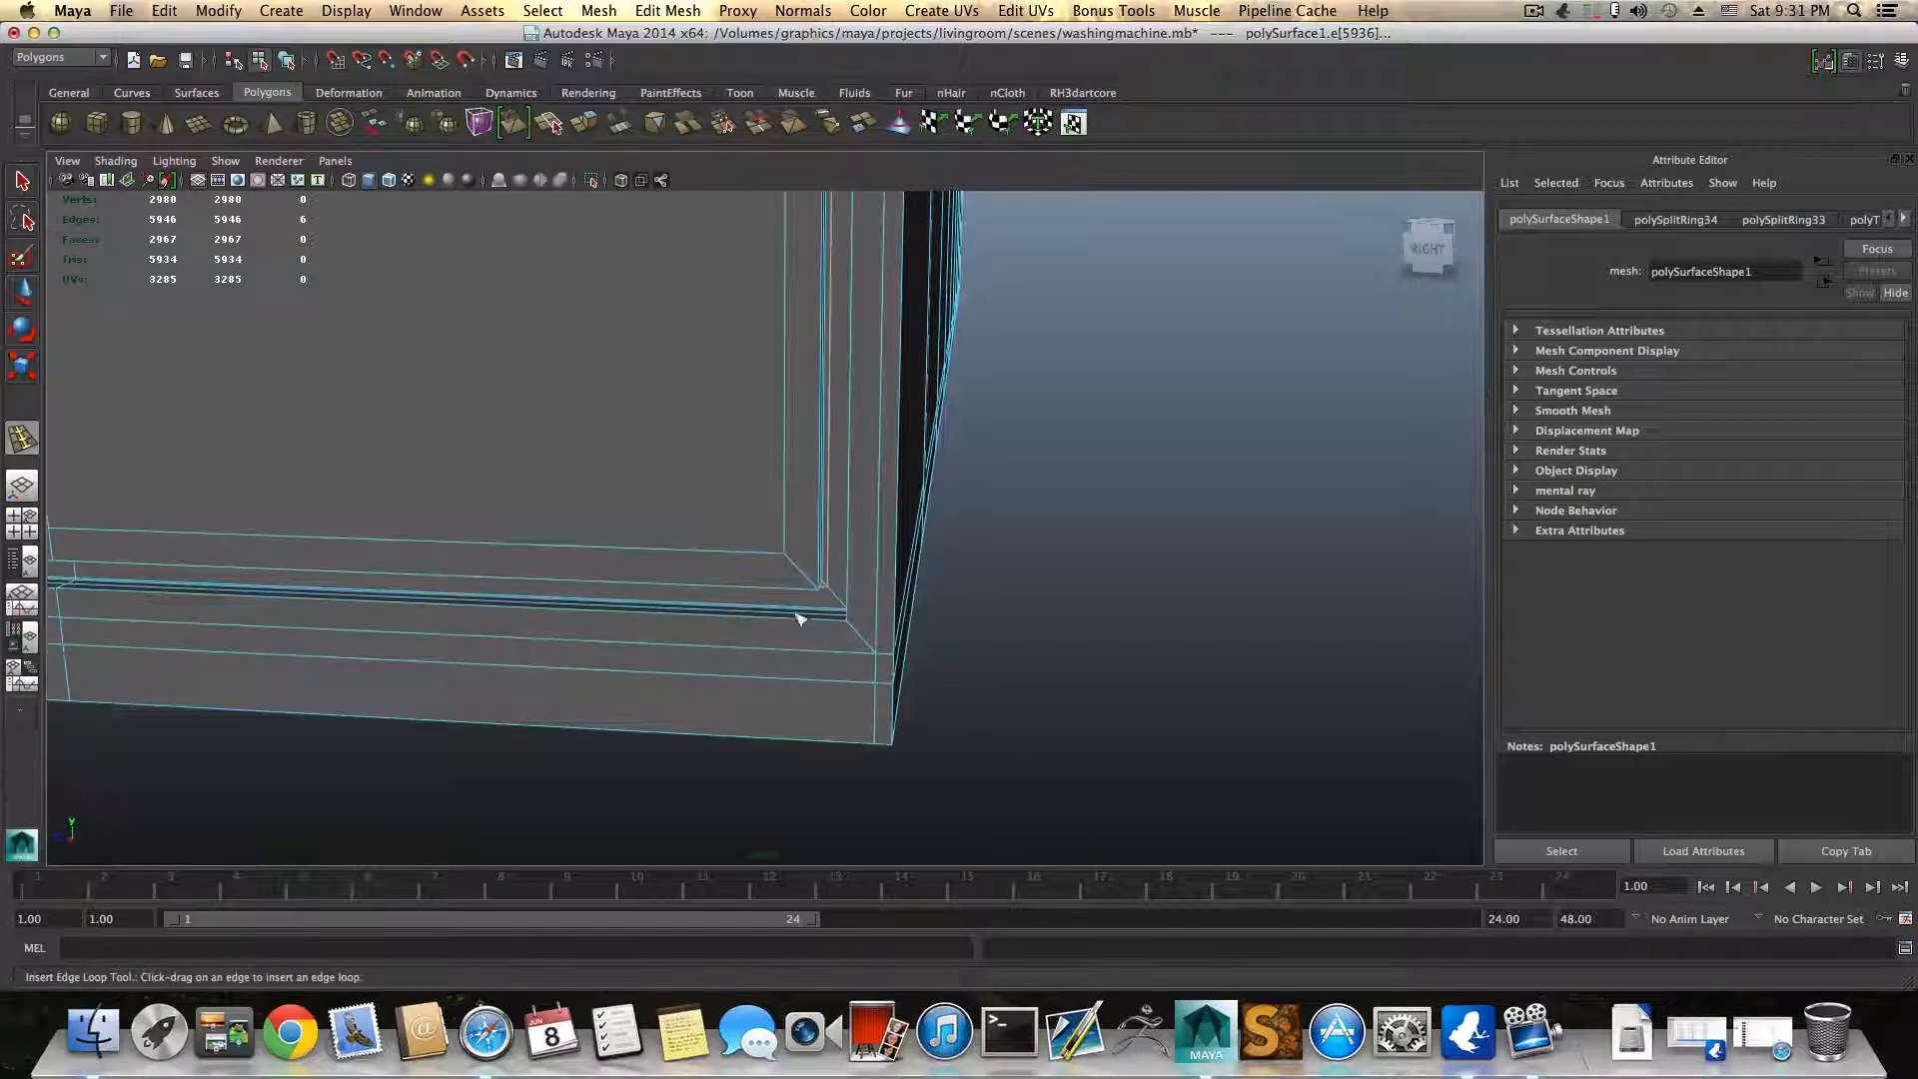
drag(857, 633, 816, 584)
drag(812, 582, 812, 583)
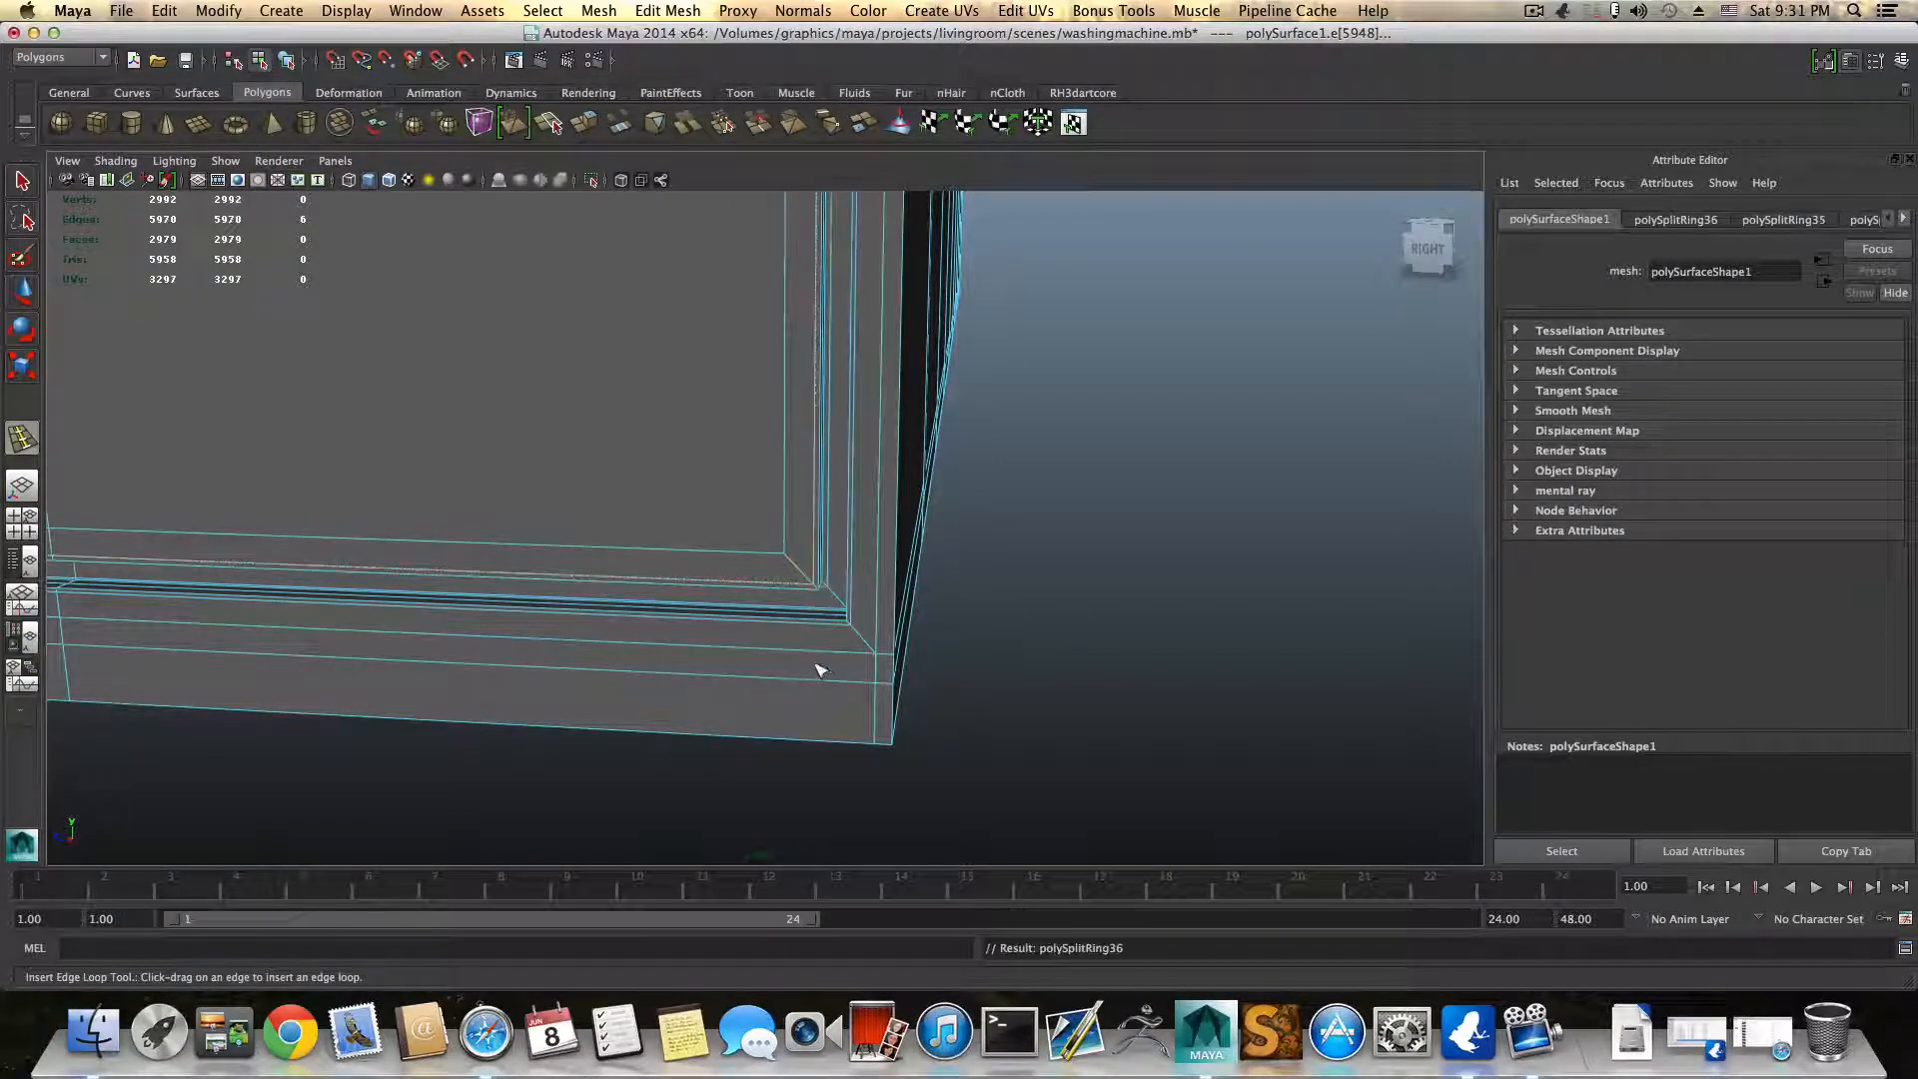
Step: Preview the base panel smoothed to check its corners, then return to unsmoothed display
scroll(822, 670, down, 8)
alt+drag(813, 643, 834, 693)
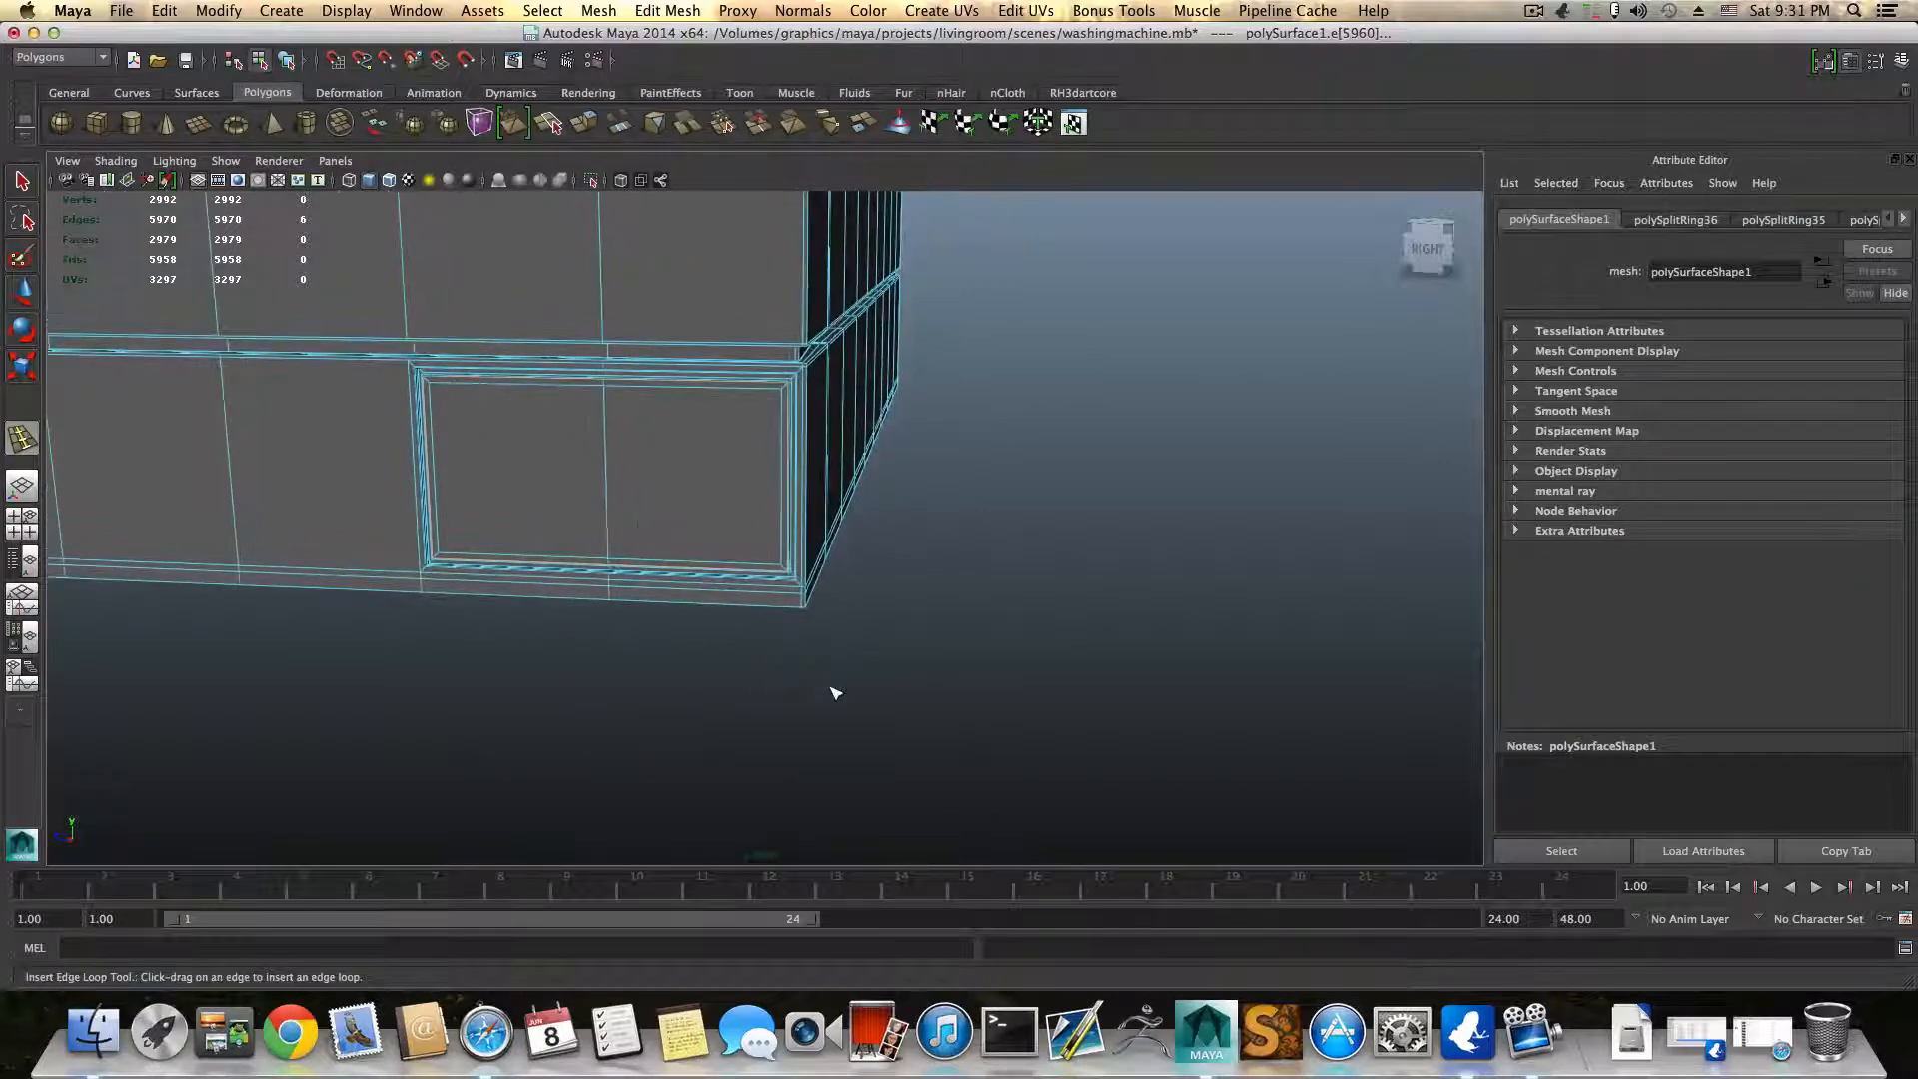
key(F8)
click(788, 524)
key(3)
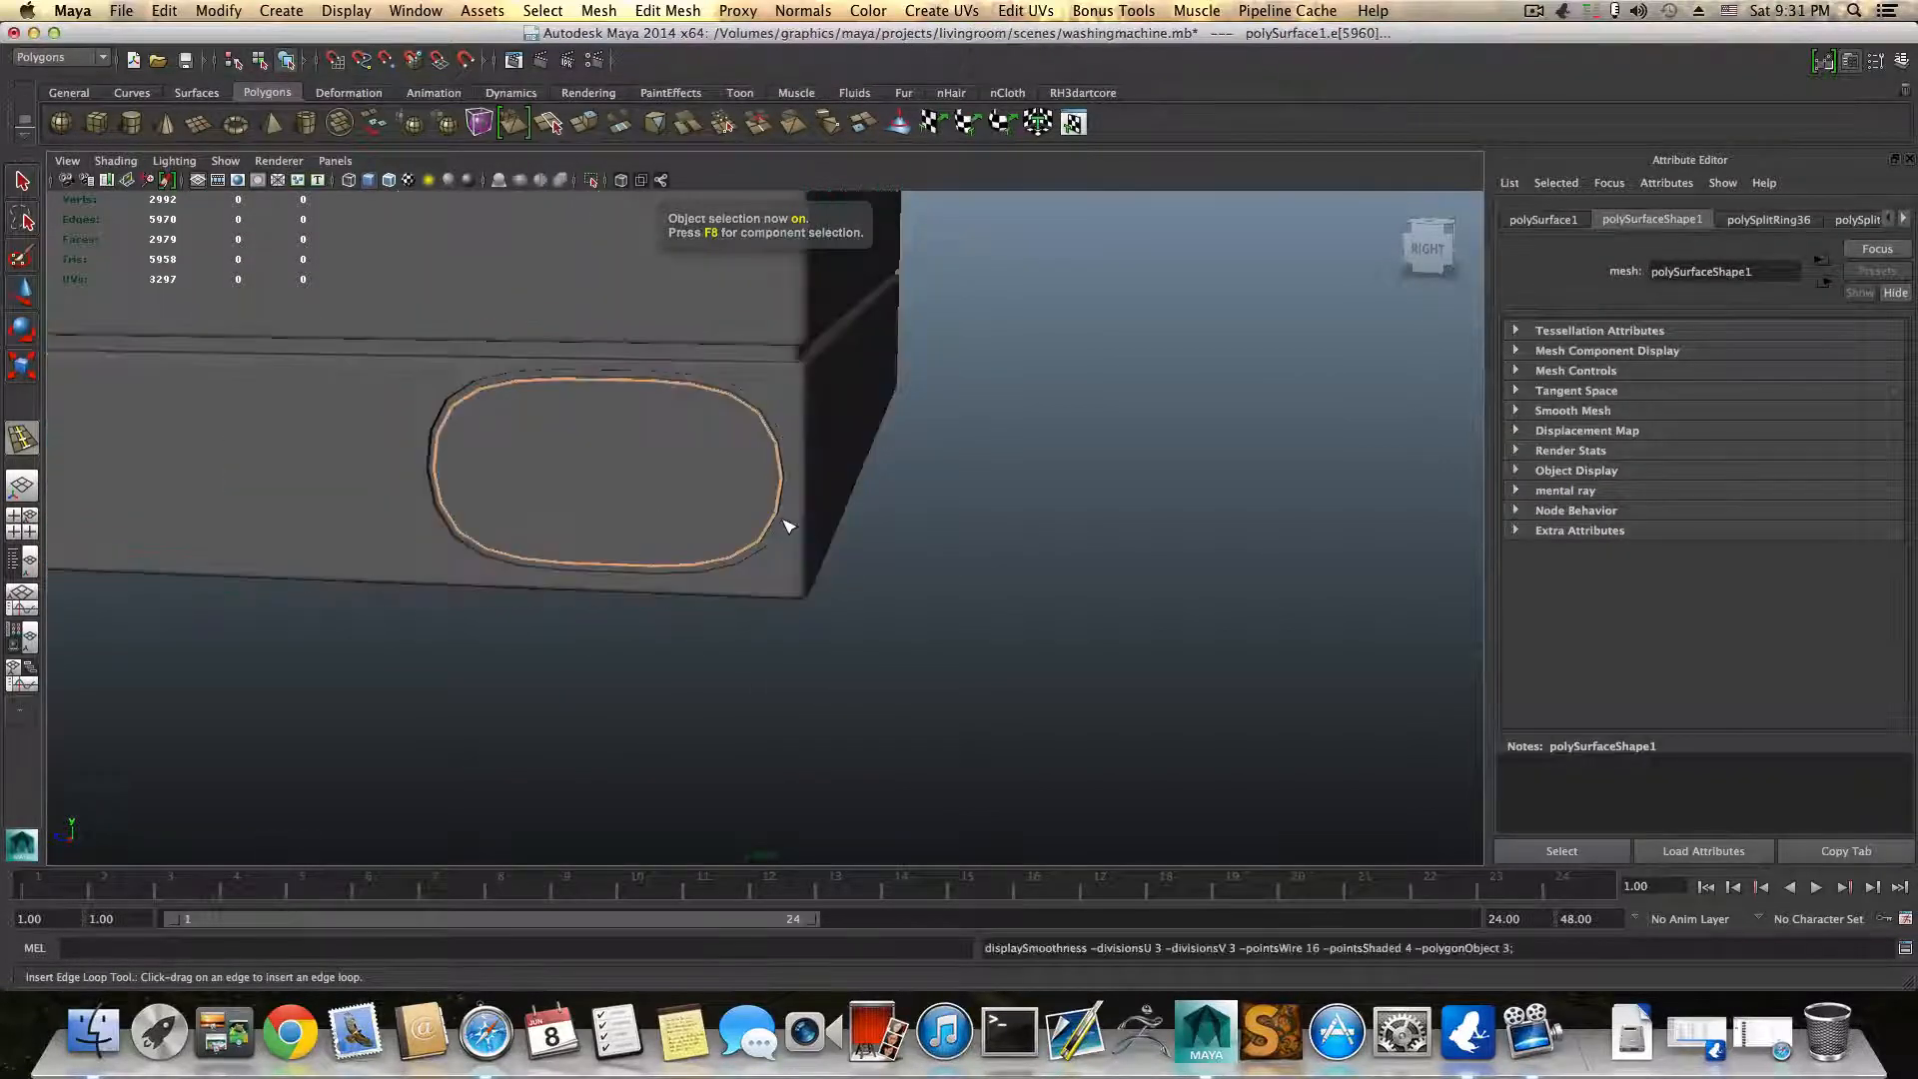
key(1)
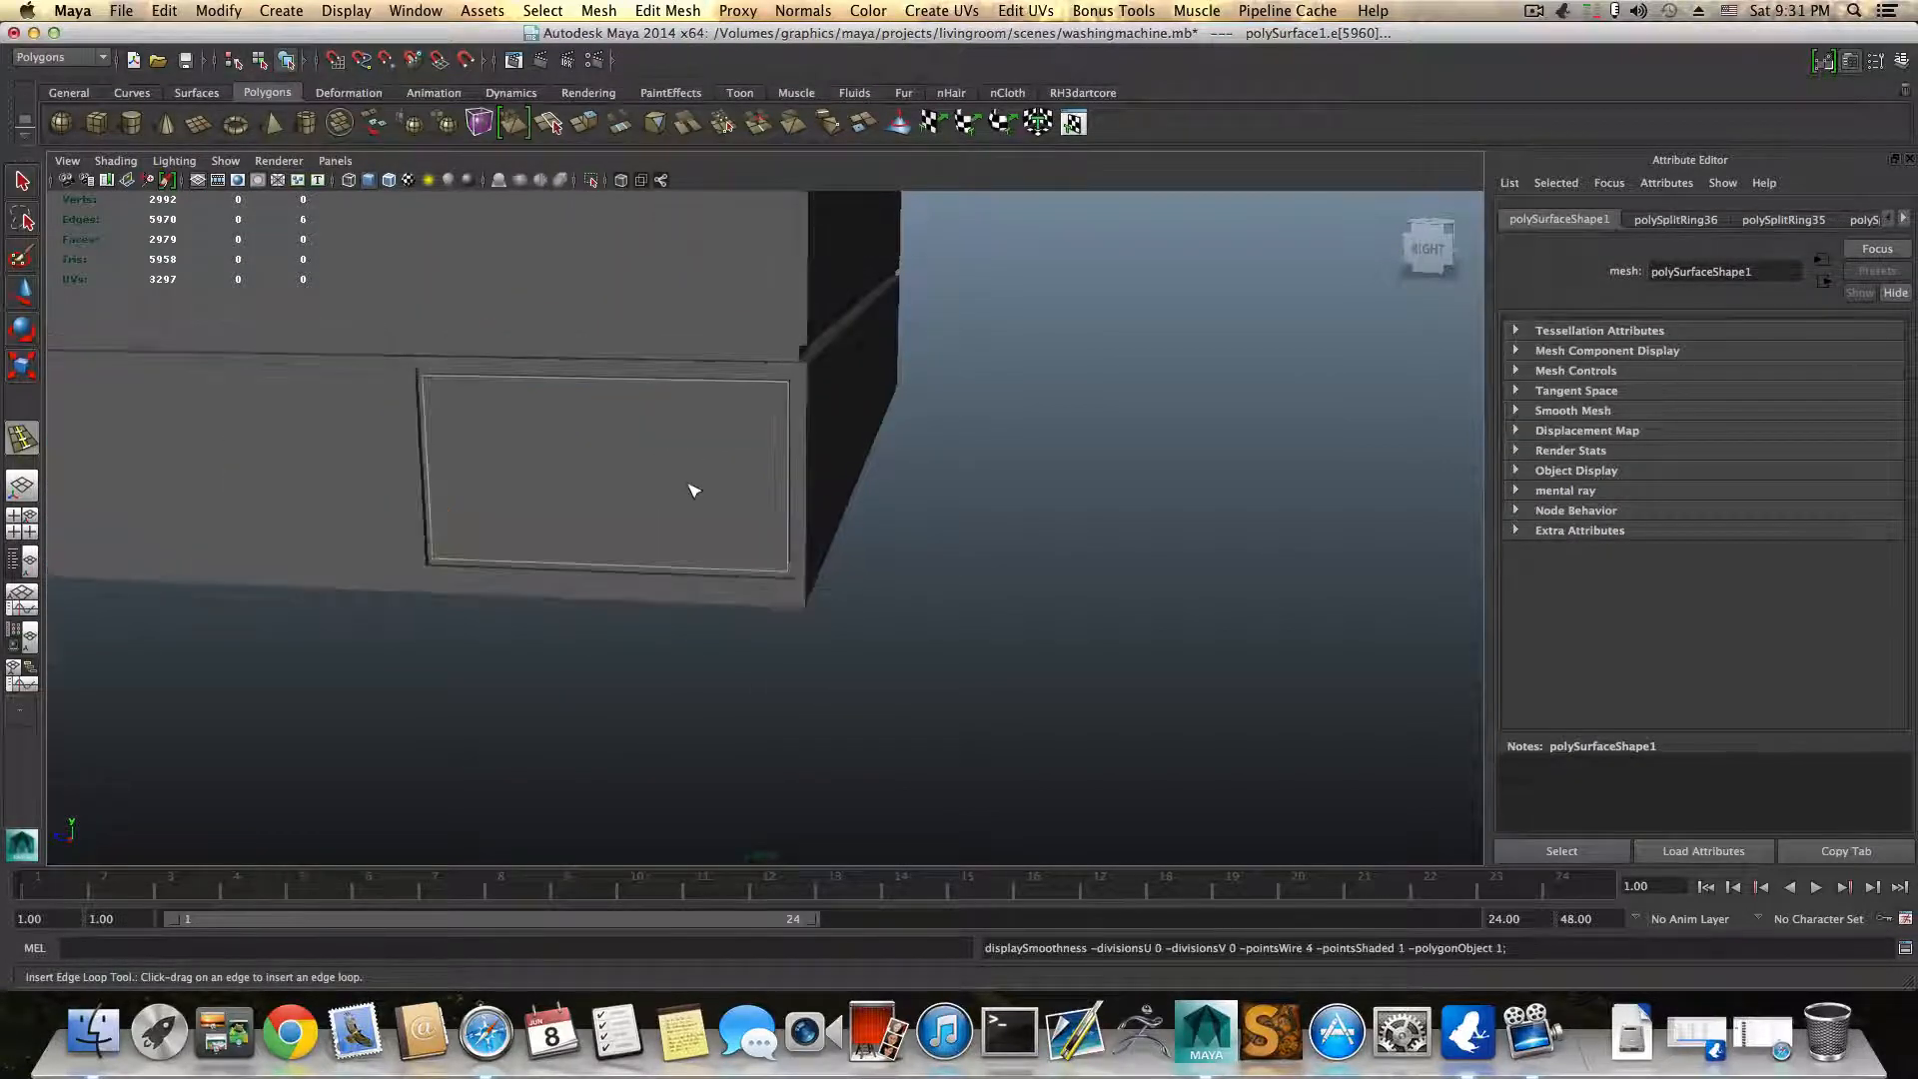
Step: Insert a vertical edge loop through the body close to the base panel's right inner edge
click(776, 470)
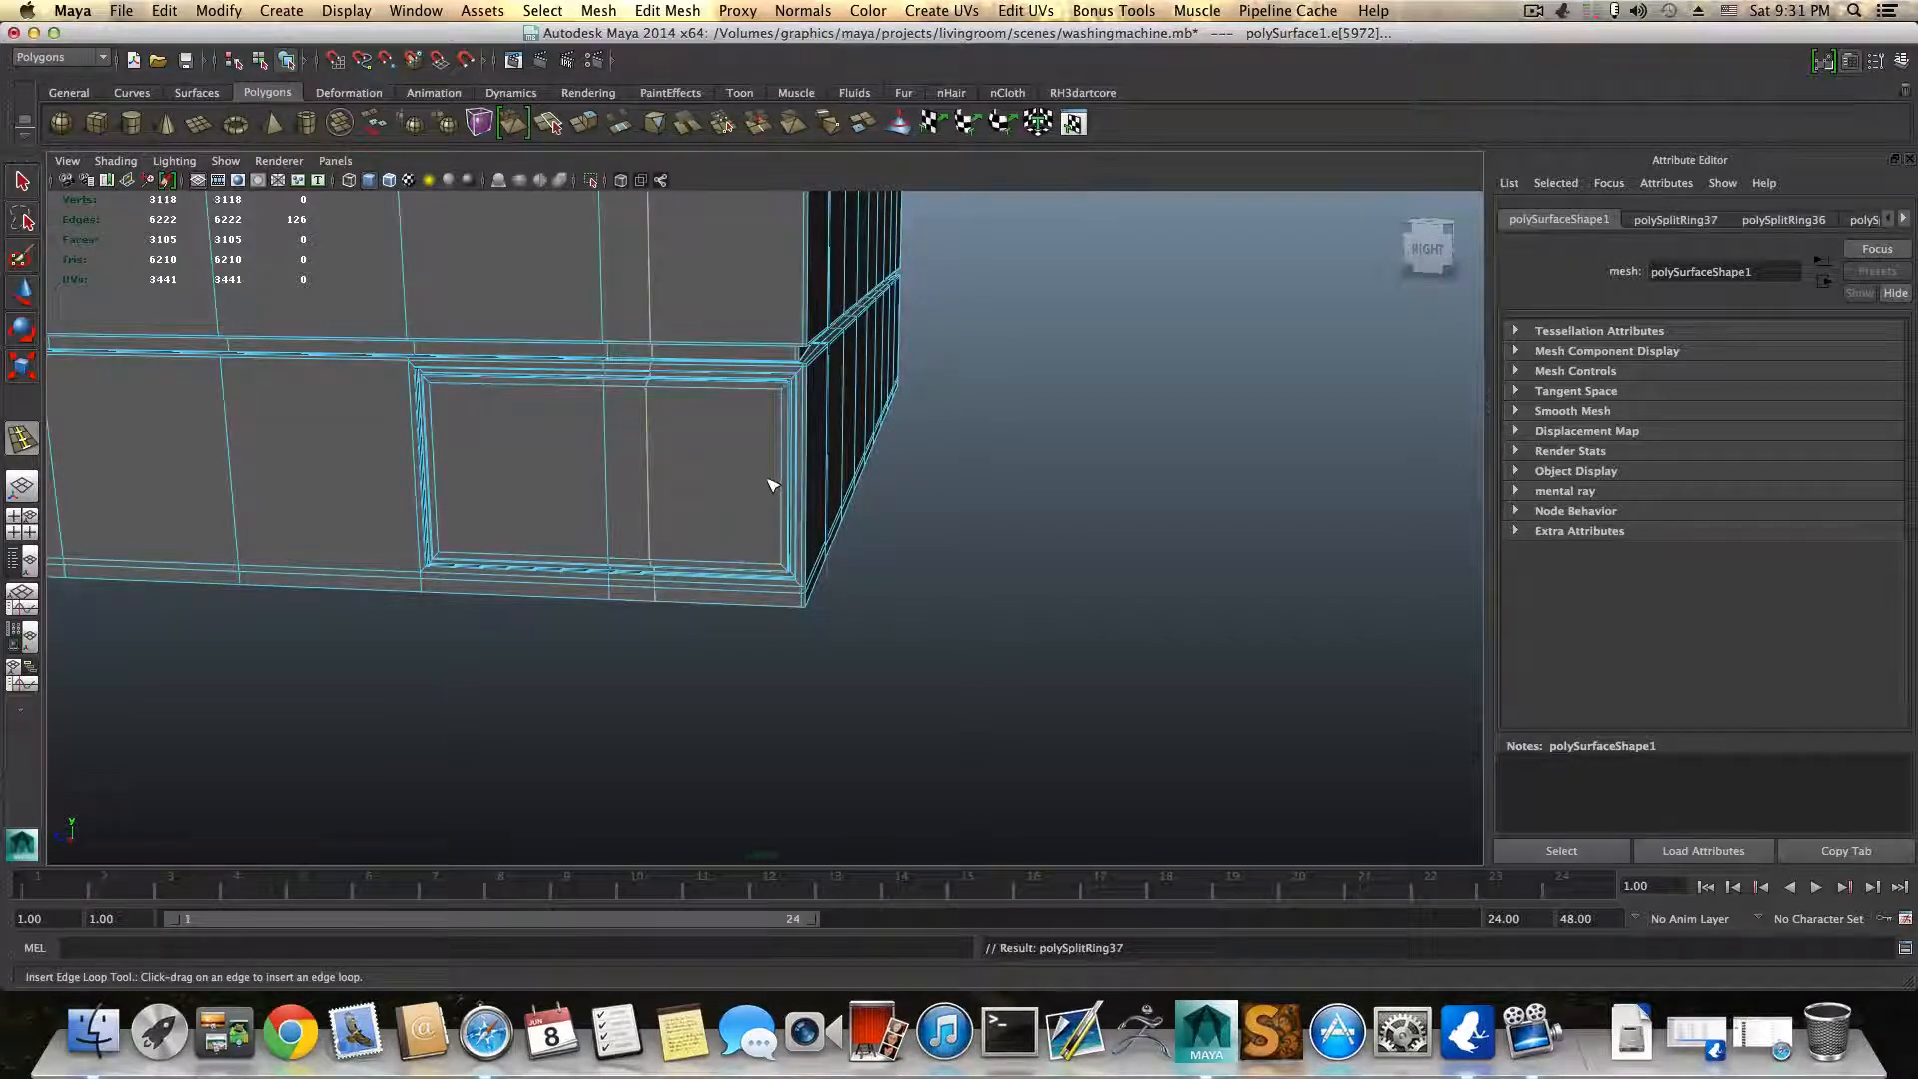
key(z)
scroll(774, 479, up, 3)
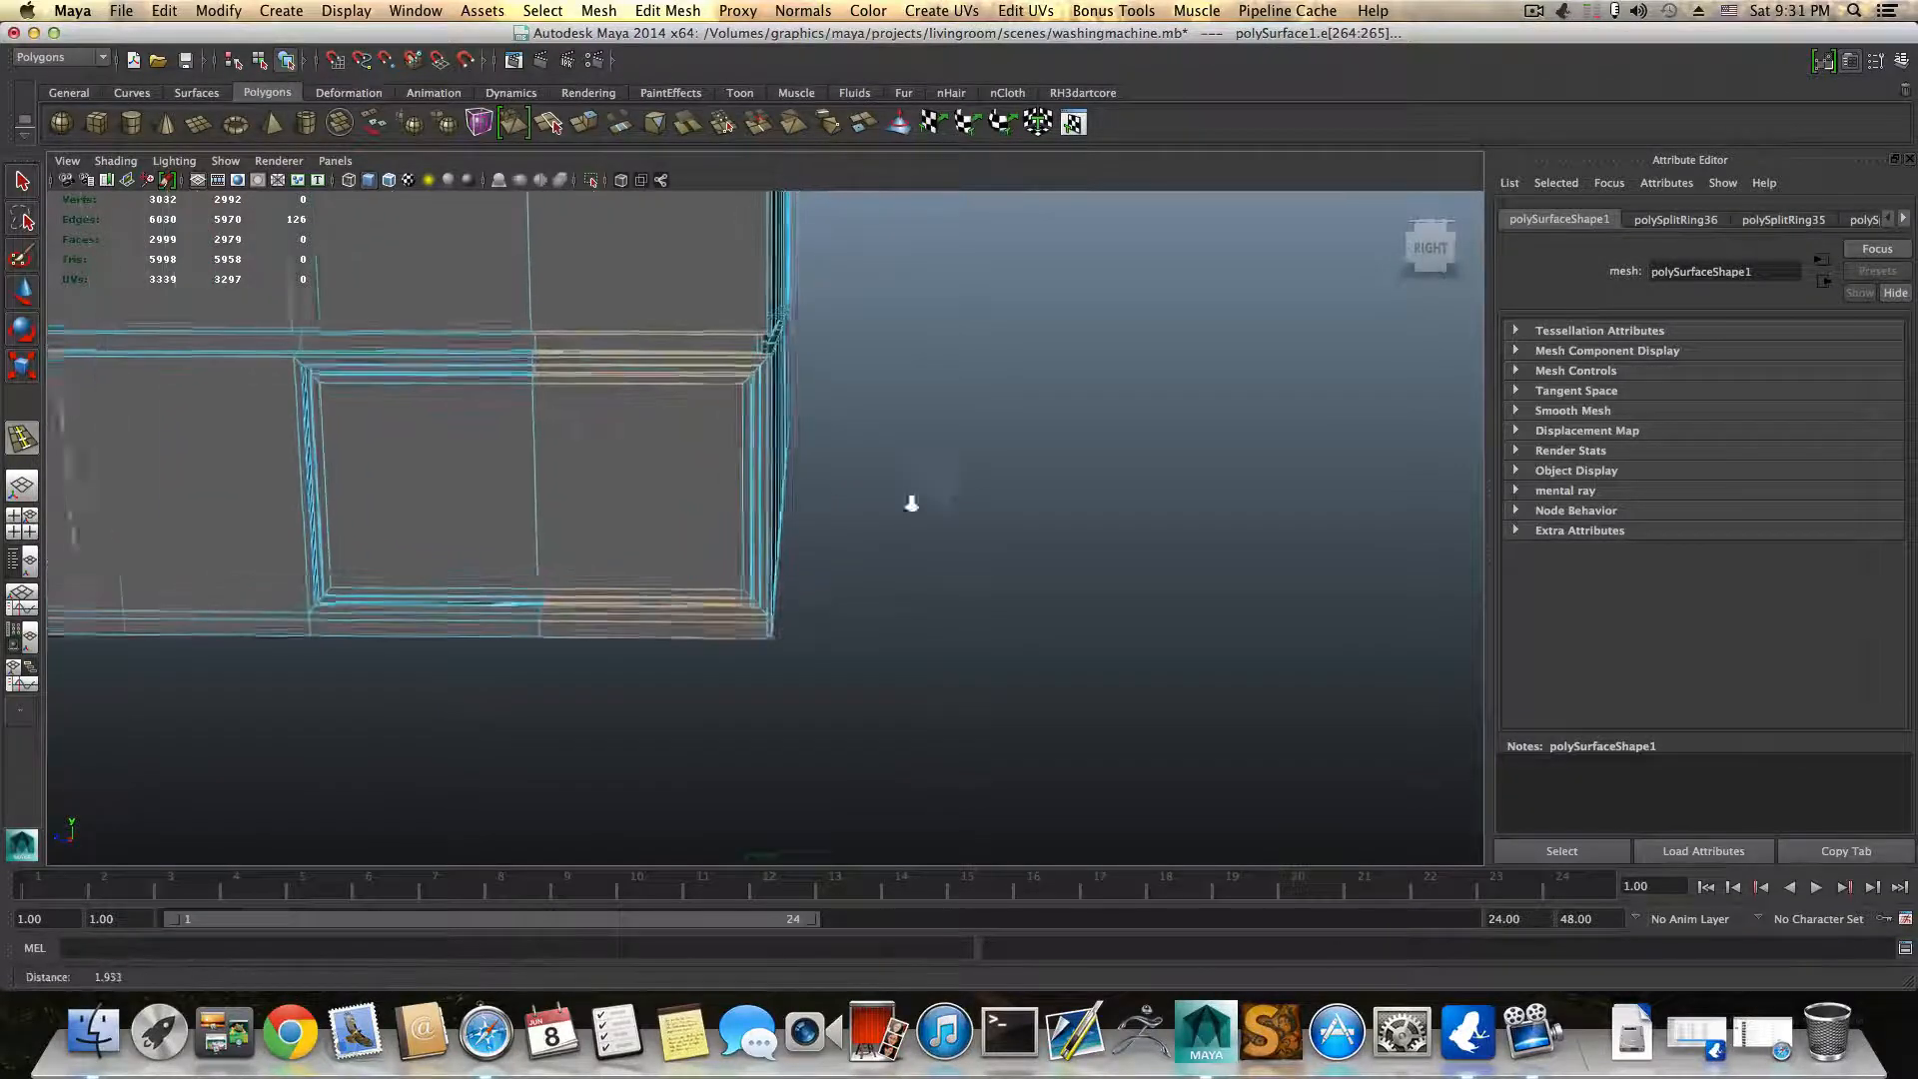
scroll(911, 503, up, 5)
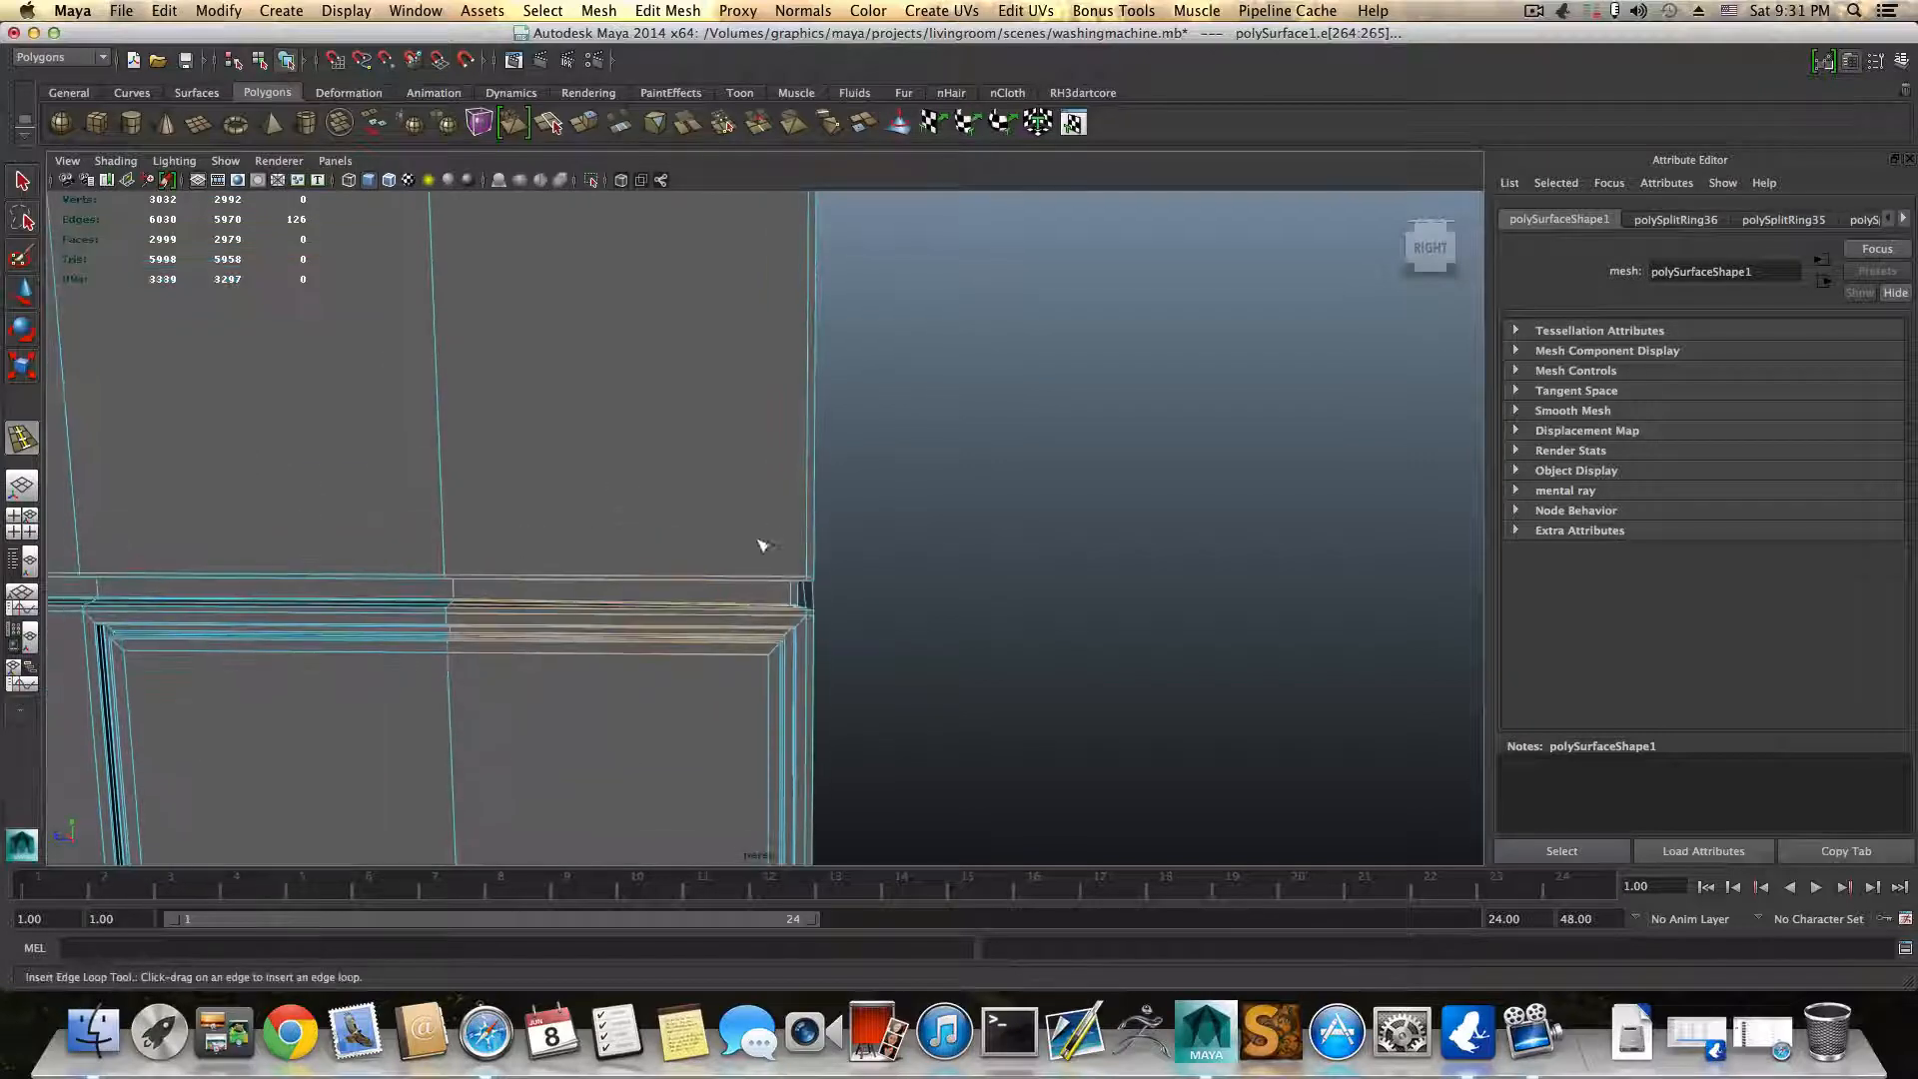
alt+middle_drag(761, 579, 741, 544)
scroll(800, 565, up, 5)
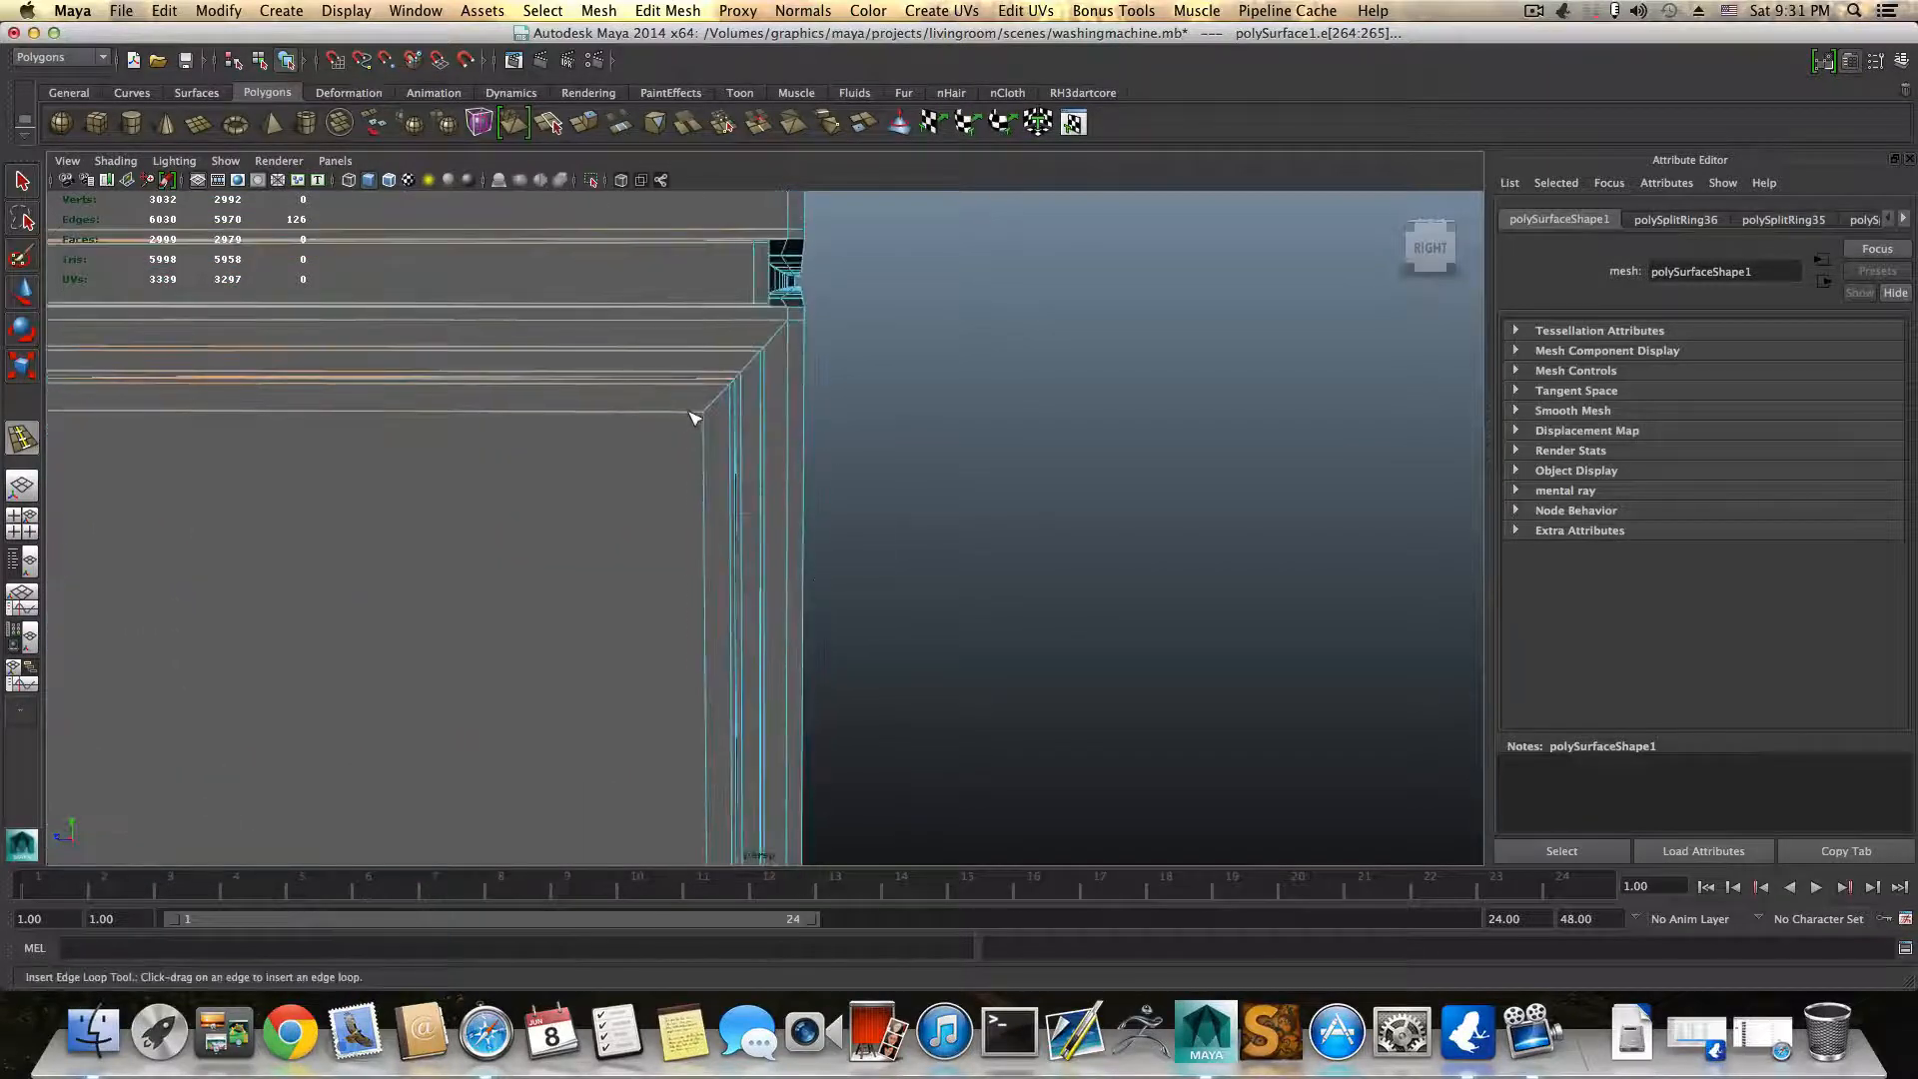
scroll(731, 571, down, 5)
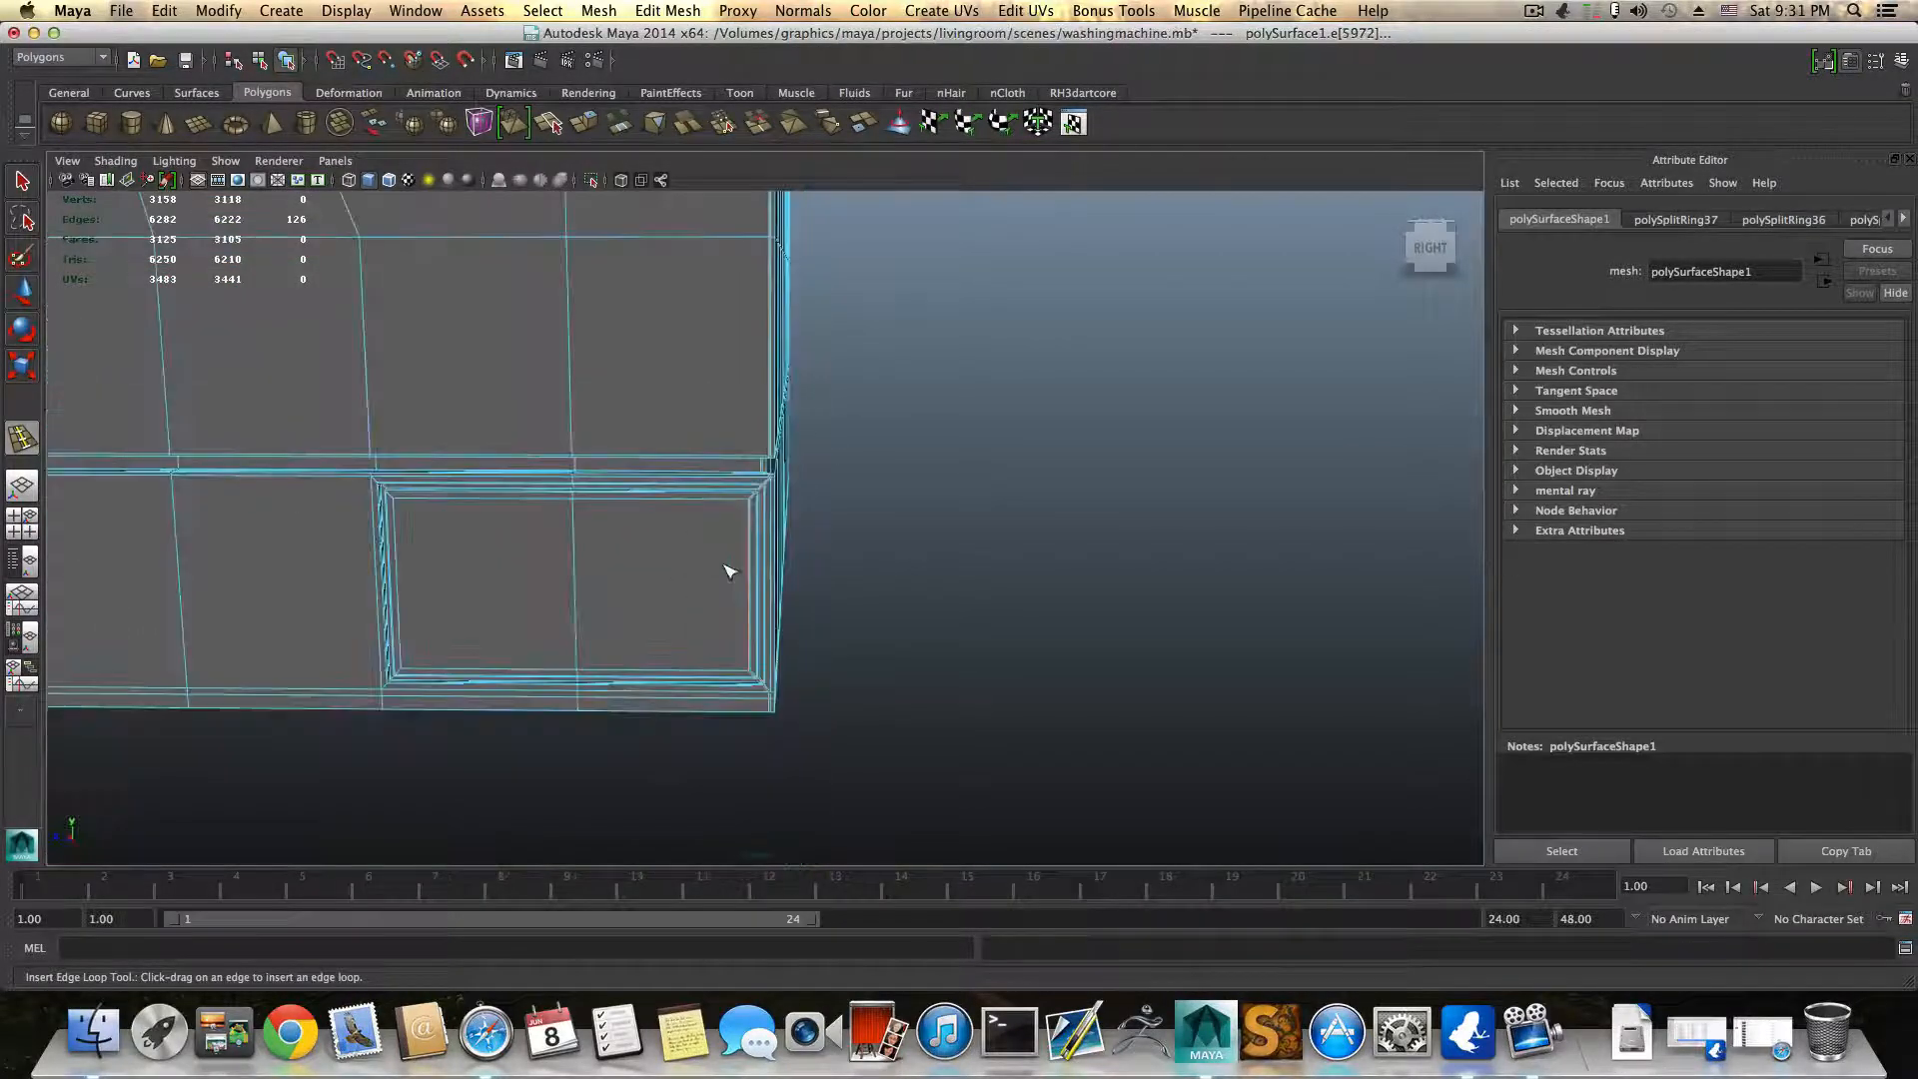
Step: Insert a matching vertical edge loop through the body close to the base panel's left inner edge
scroll(740, 514, down, 8)
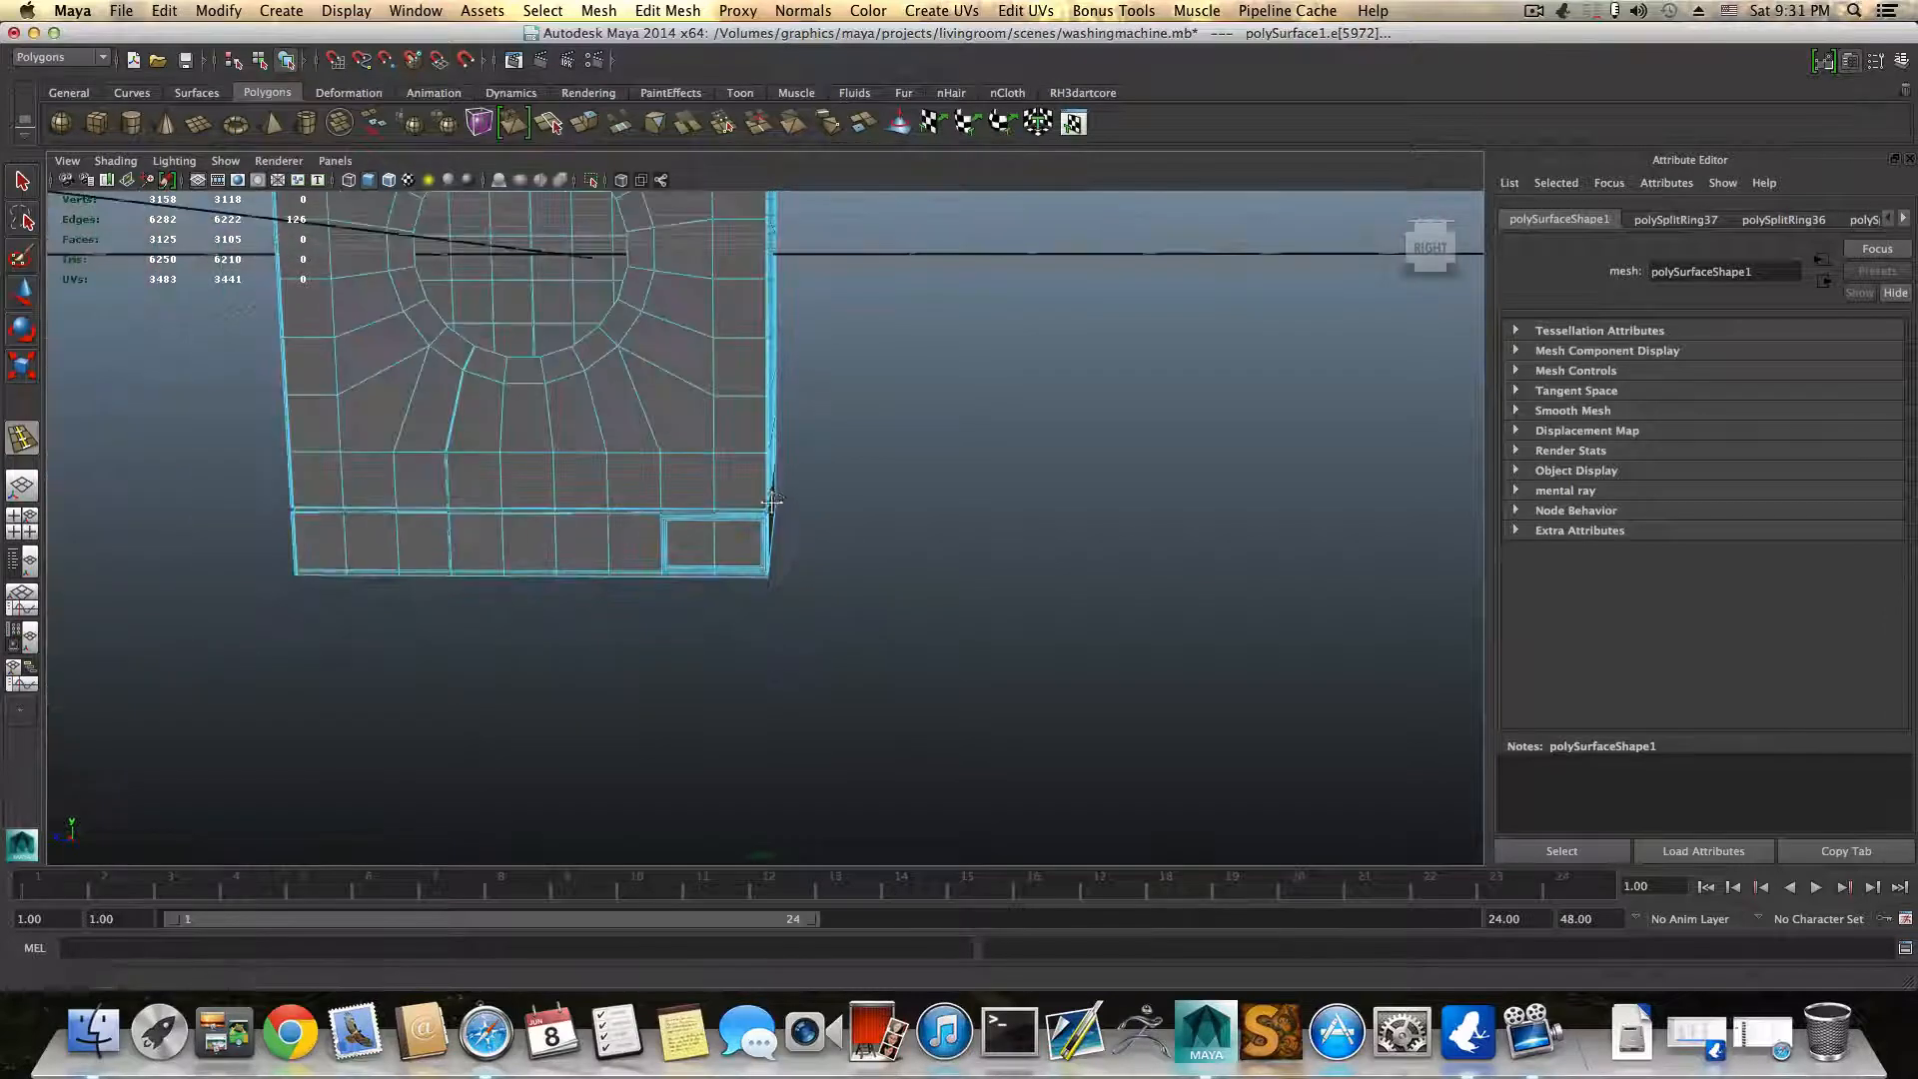
alt+middle_drag(662, 661, 710, 489)
alt+right_drag(710, 488, 1229, 543)
alt+right_drag(759, 509, 925, 502)
alt+drag(924, 501, 947, 399)
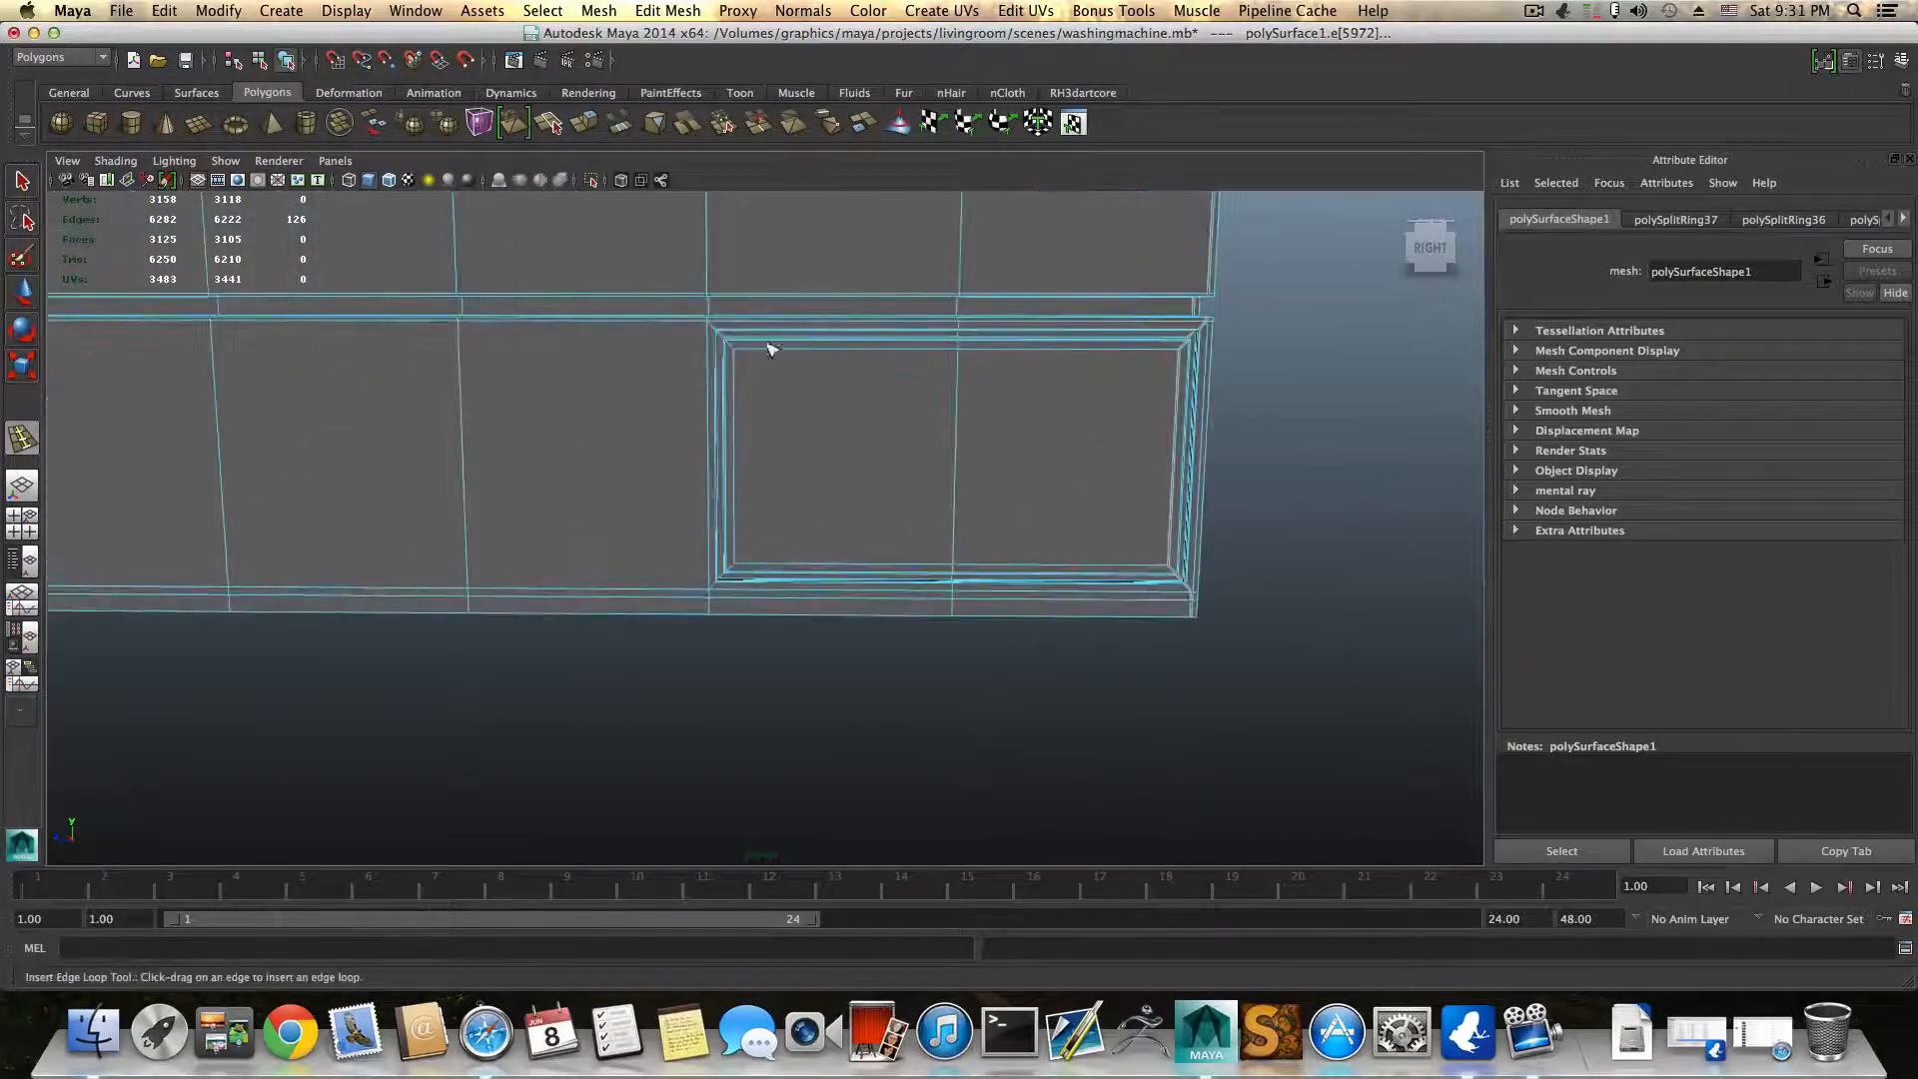
drag(762, 356, 741, 358)
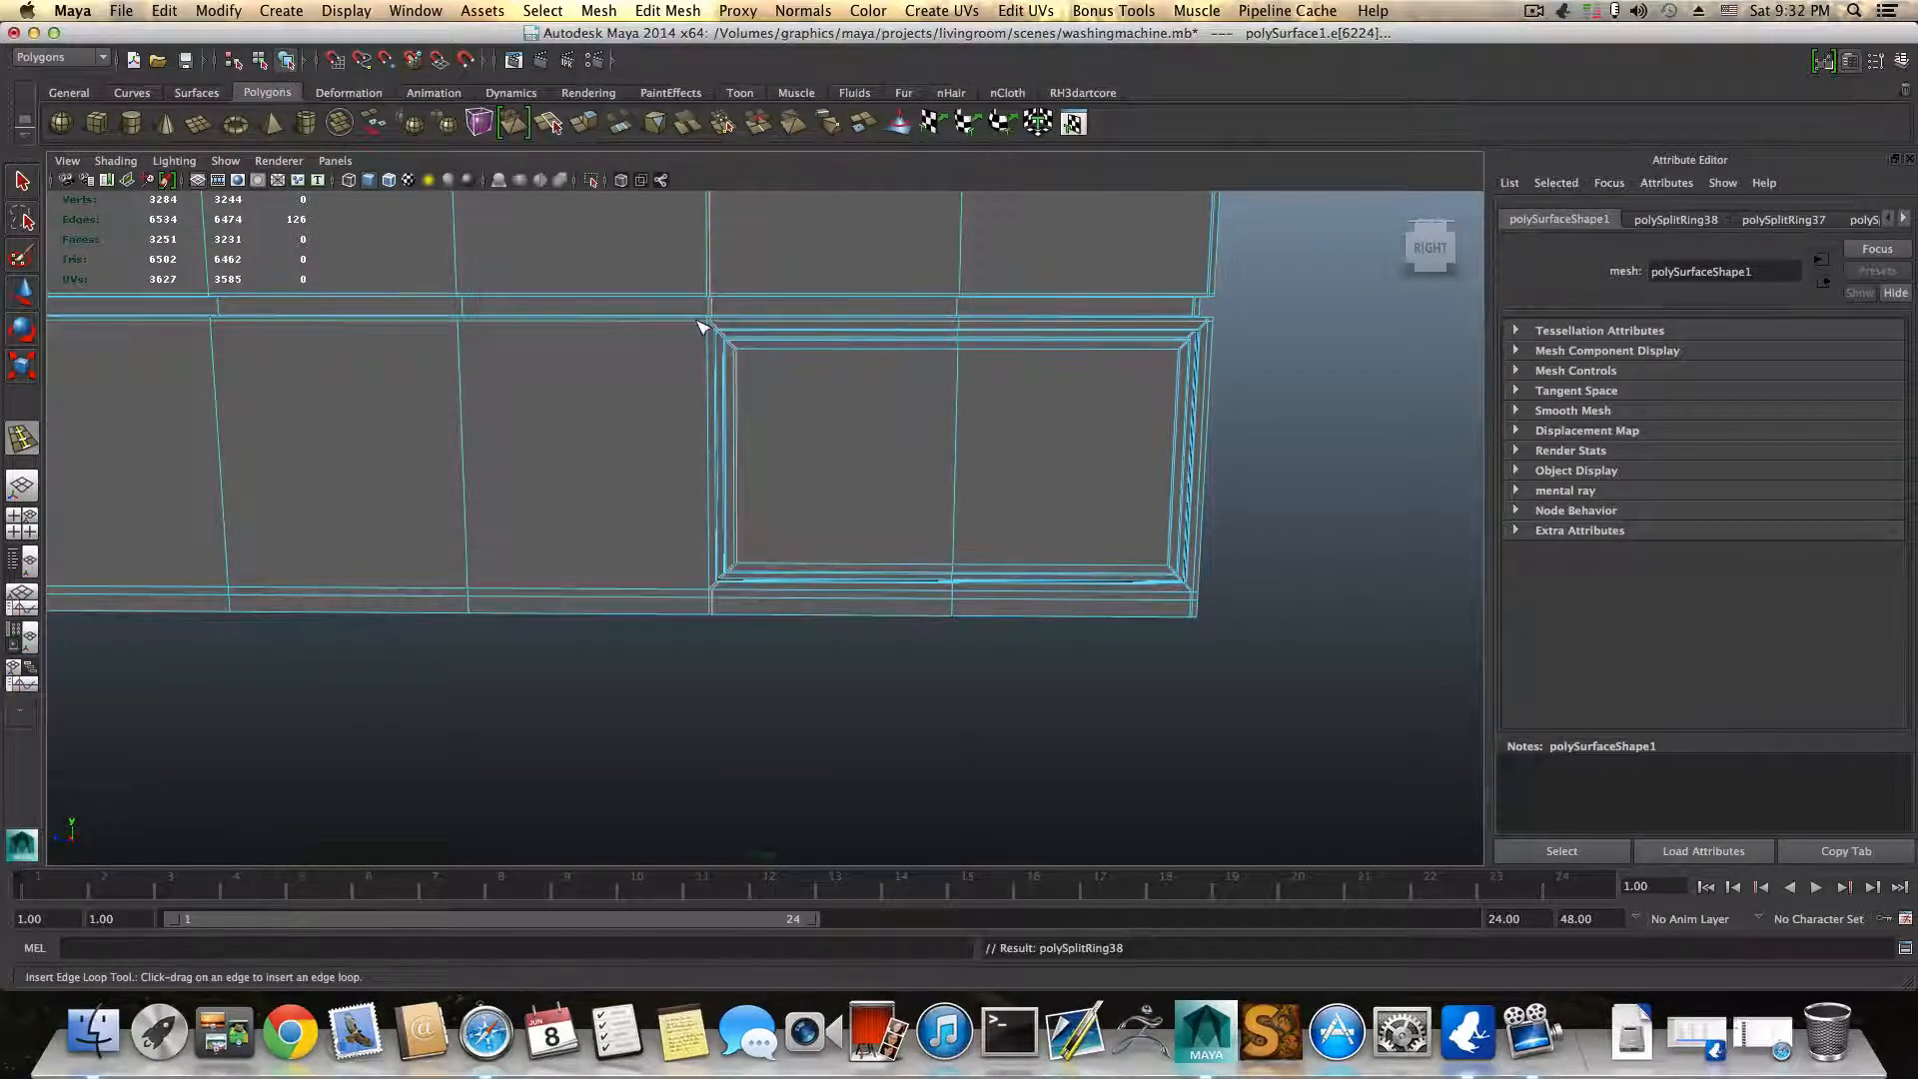
Step: Turn on smooth preview for the body and clear the selection
scroll(700, 327, down, 3)
key(2)
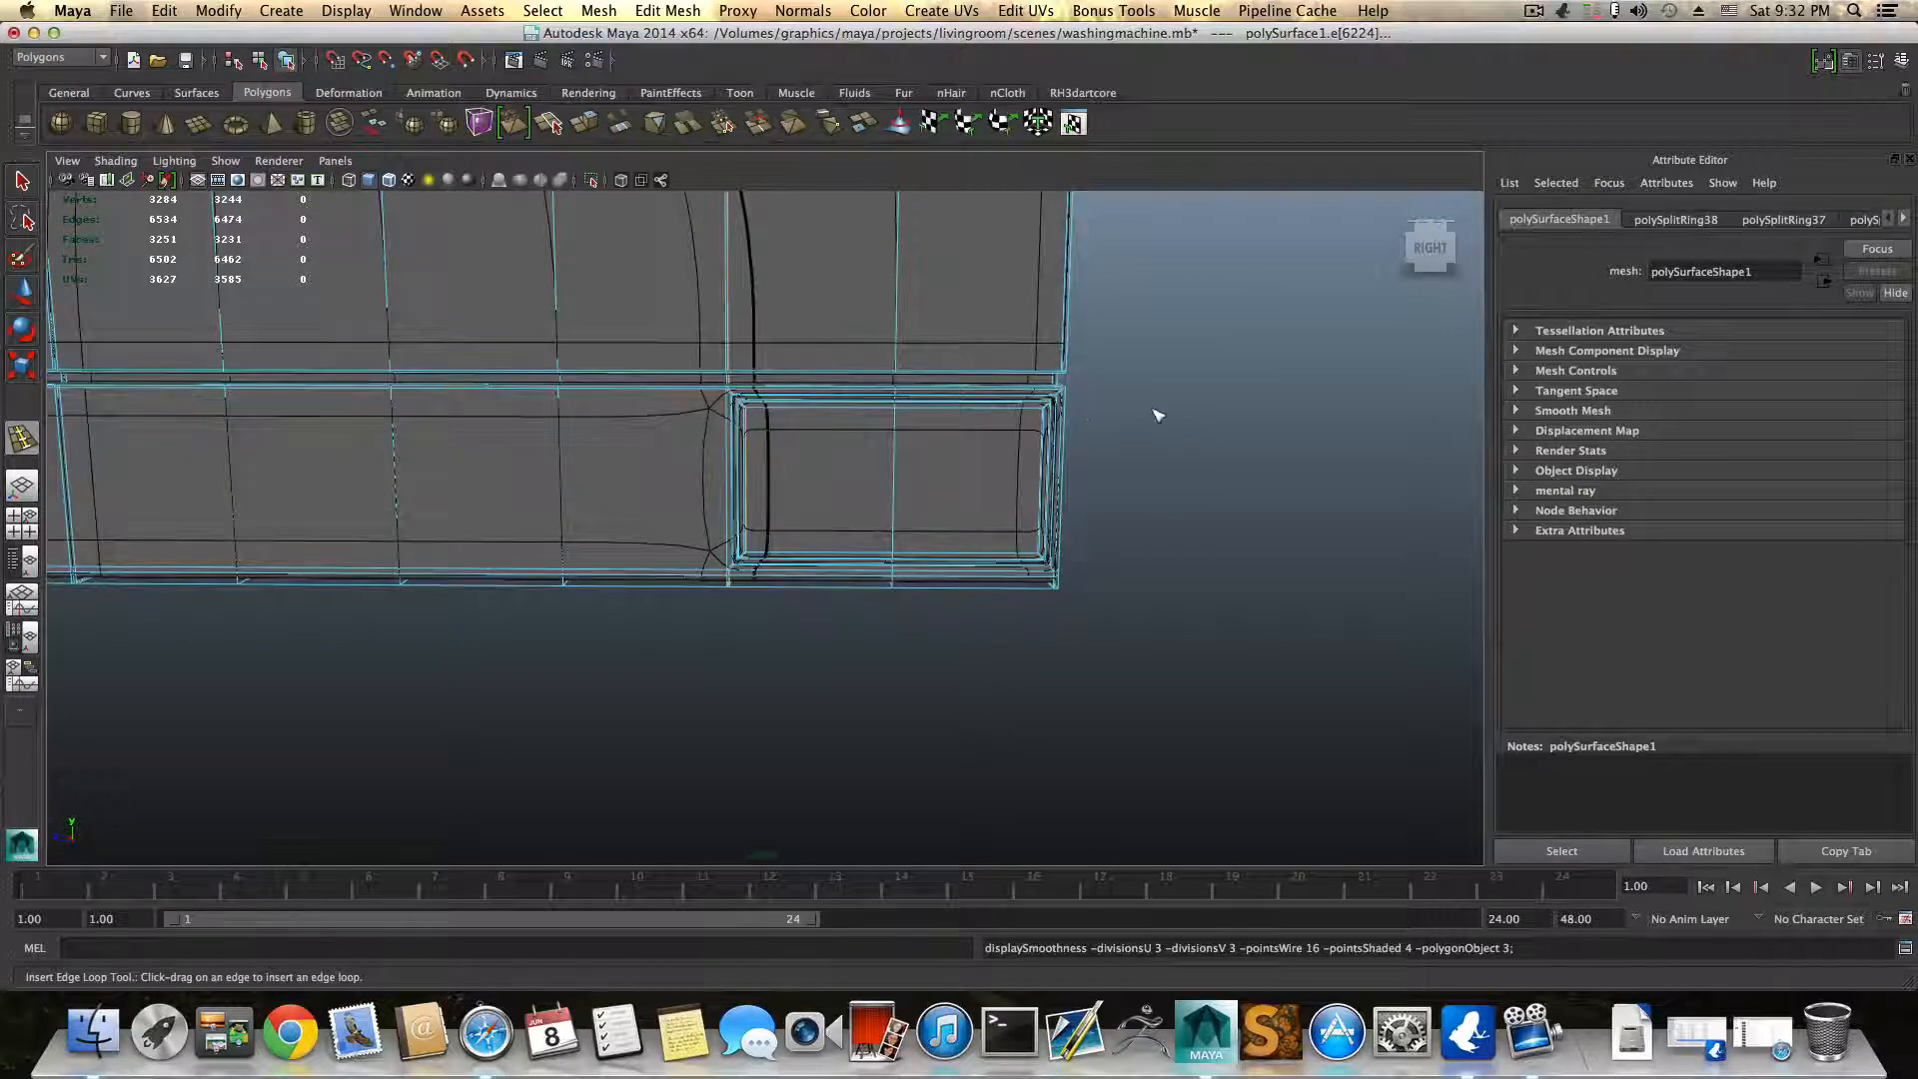
click(1189, 403)
key(F8)
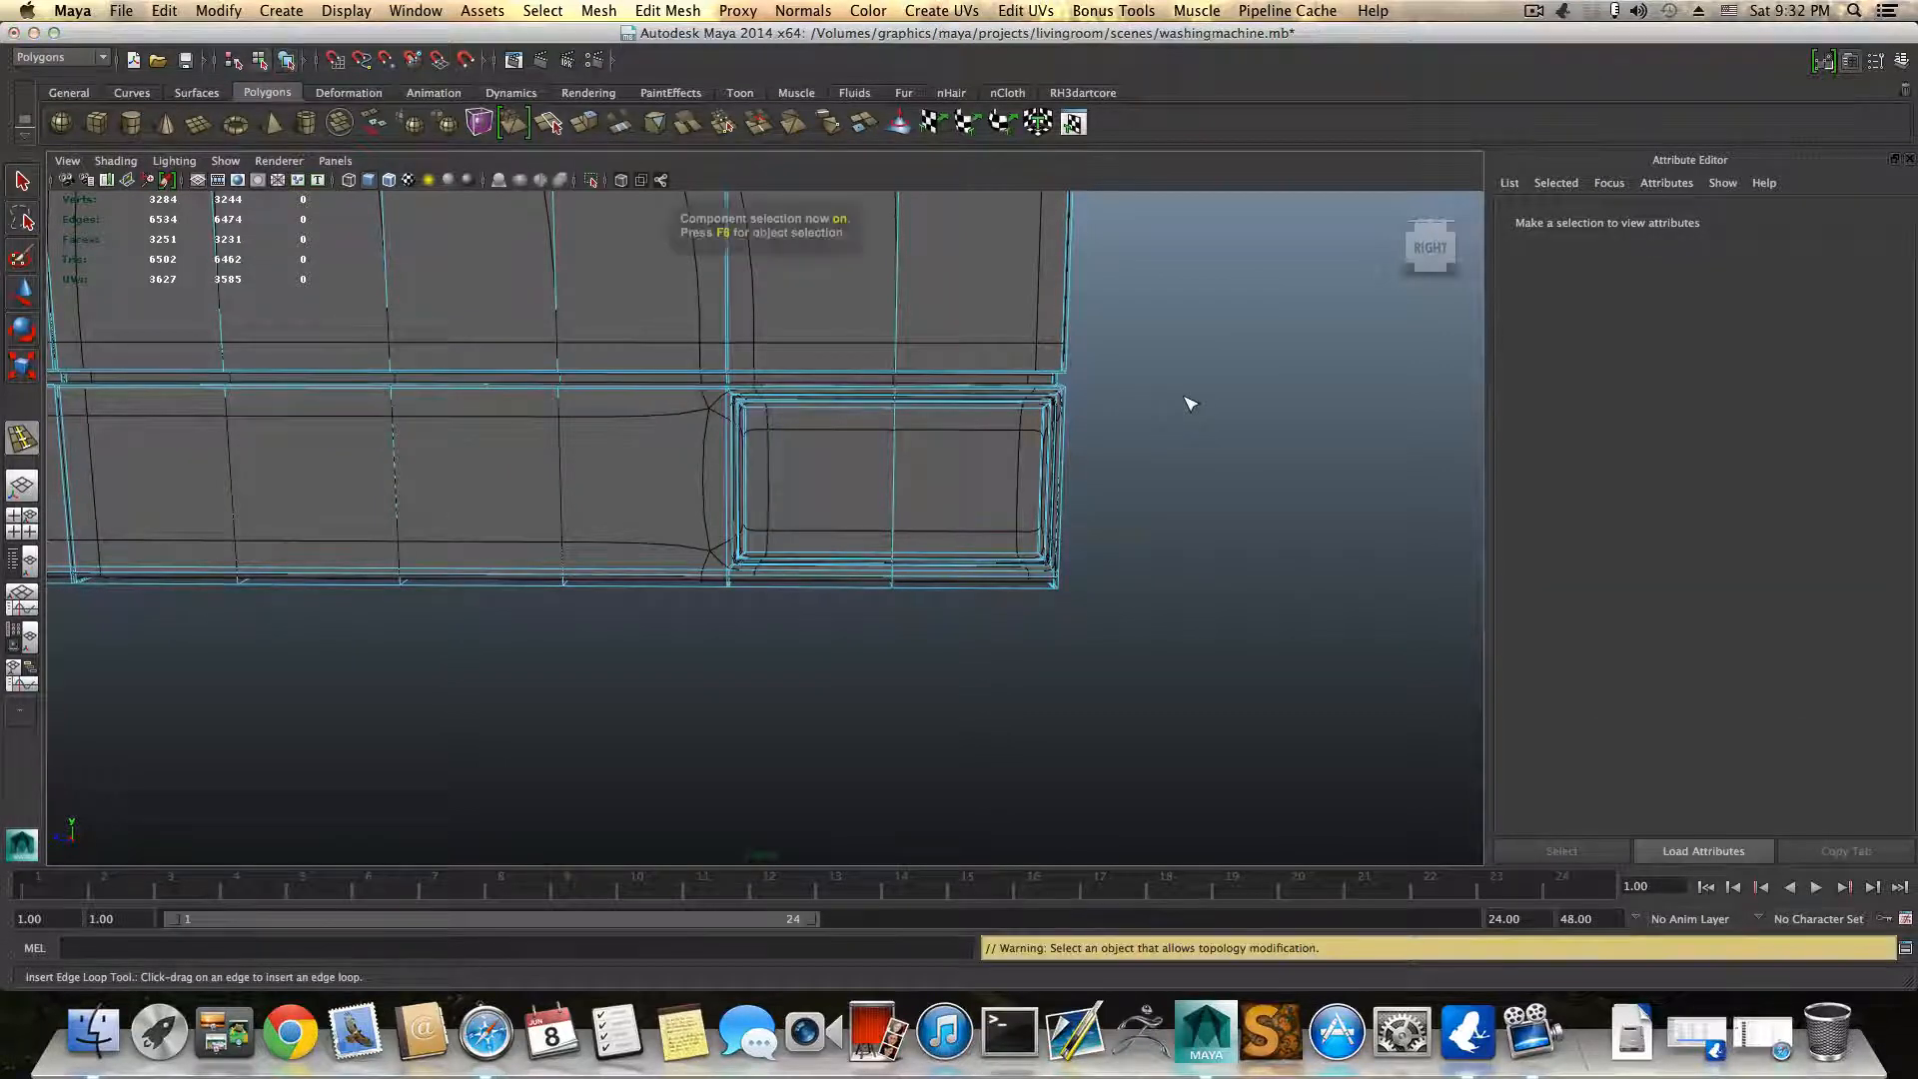
Step: Examine the smoothed body's base panel, side seams, upper corners and drawer panel from several angles
alt+drag(1149, 525, 843, 614)
alt+right_drag(923, 589, 738, 574)
alt+middle_drag(757, 460, 732, 825)
alt+right_drag(998, 274, 681, 394)
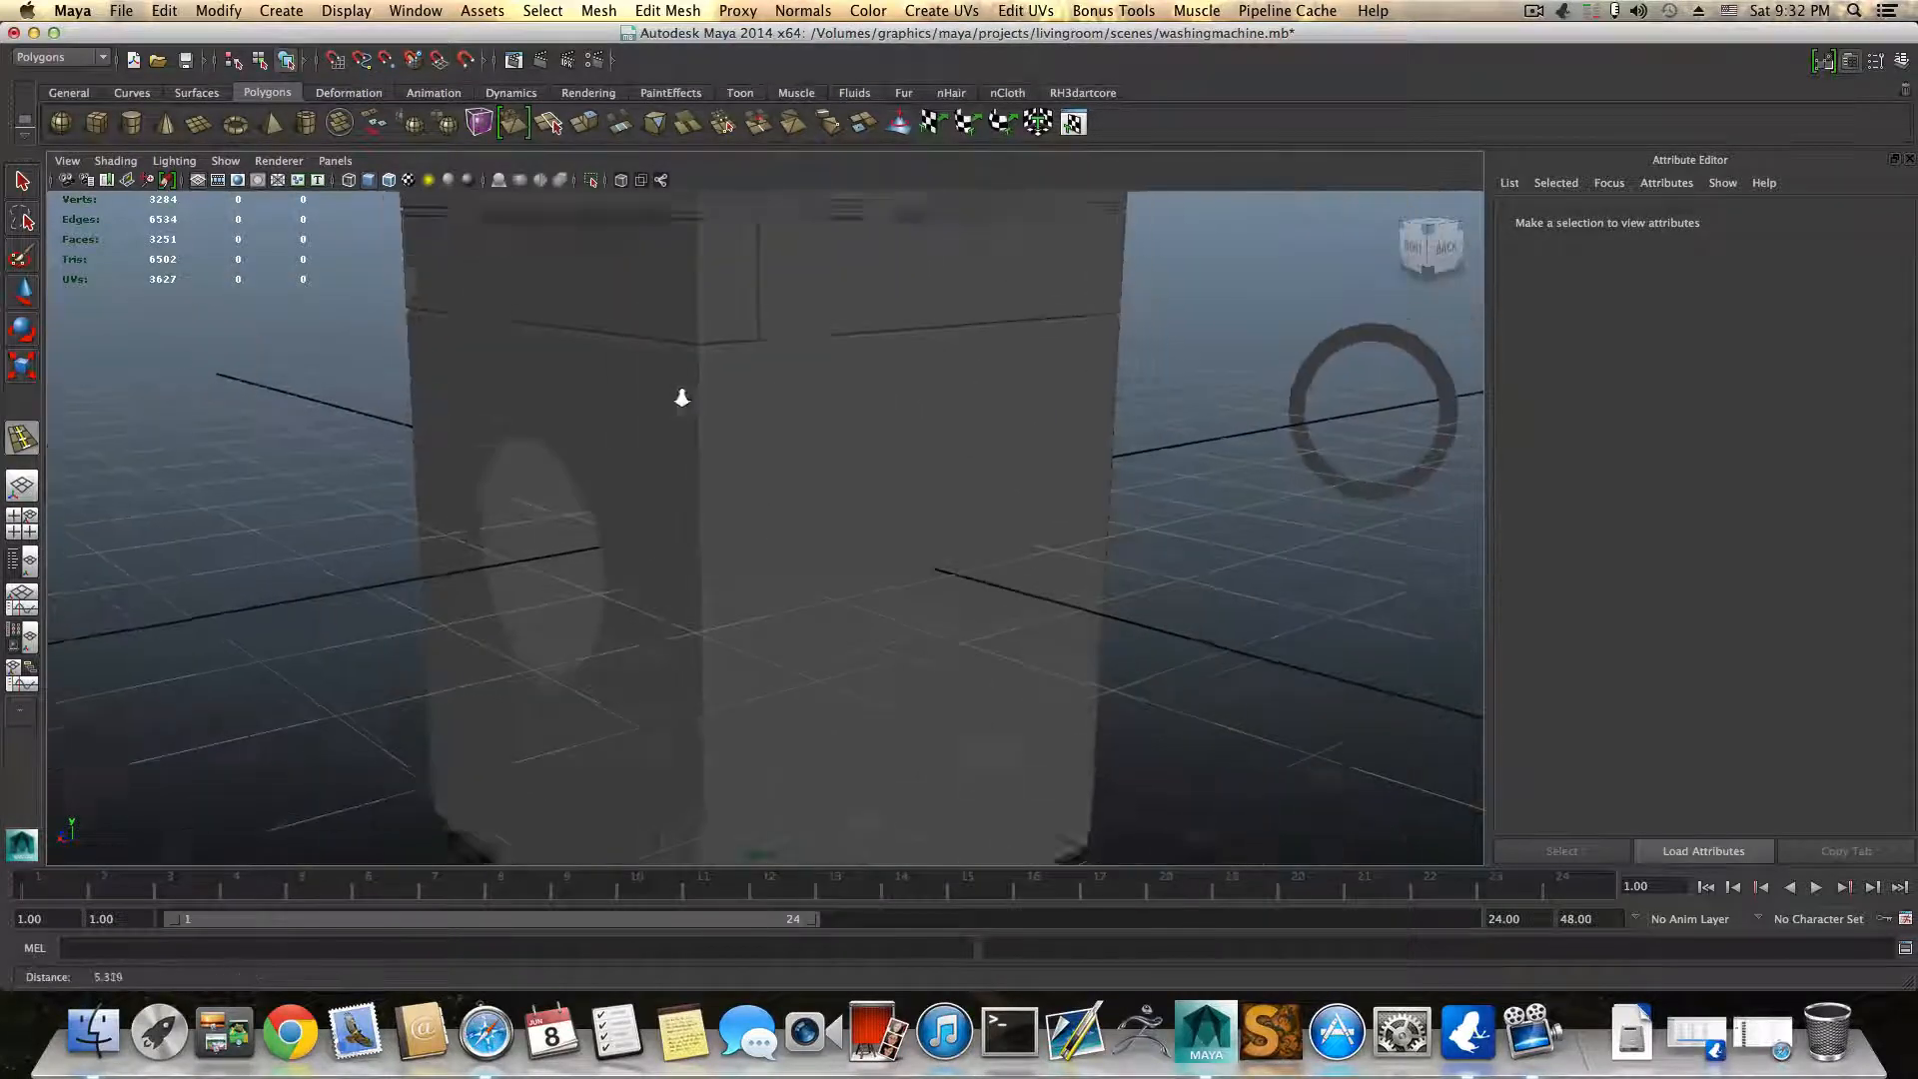
alt+middle_drag(783, 396, 771, 484)
alt+drag(768, 437, 634, 501)
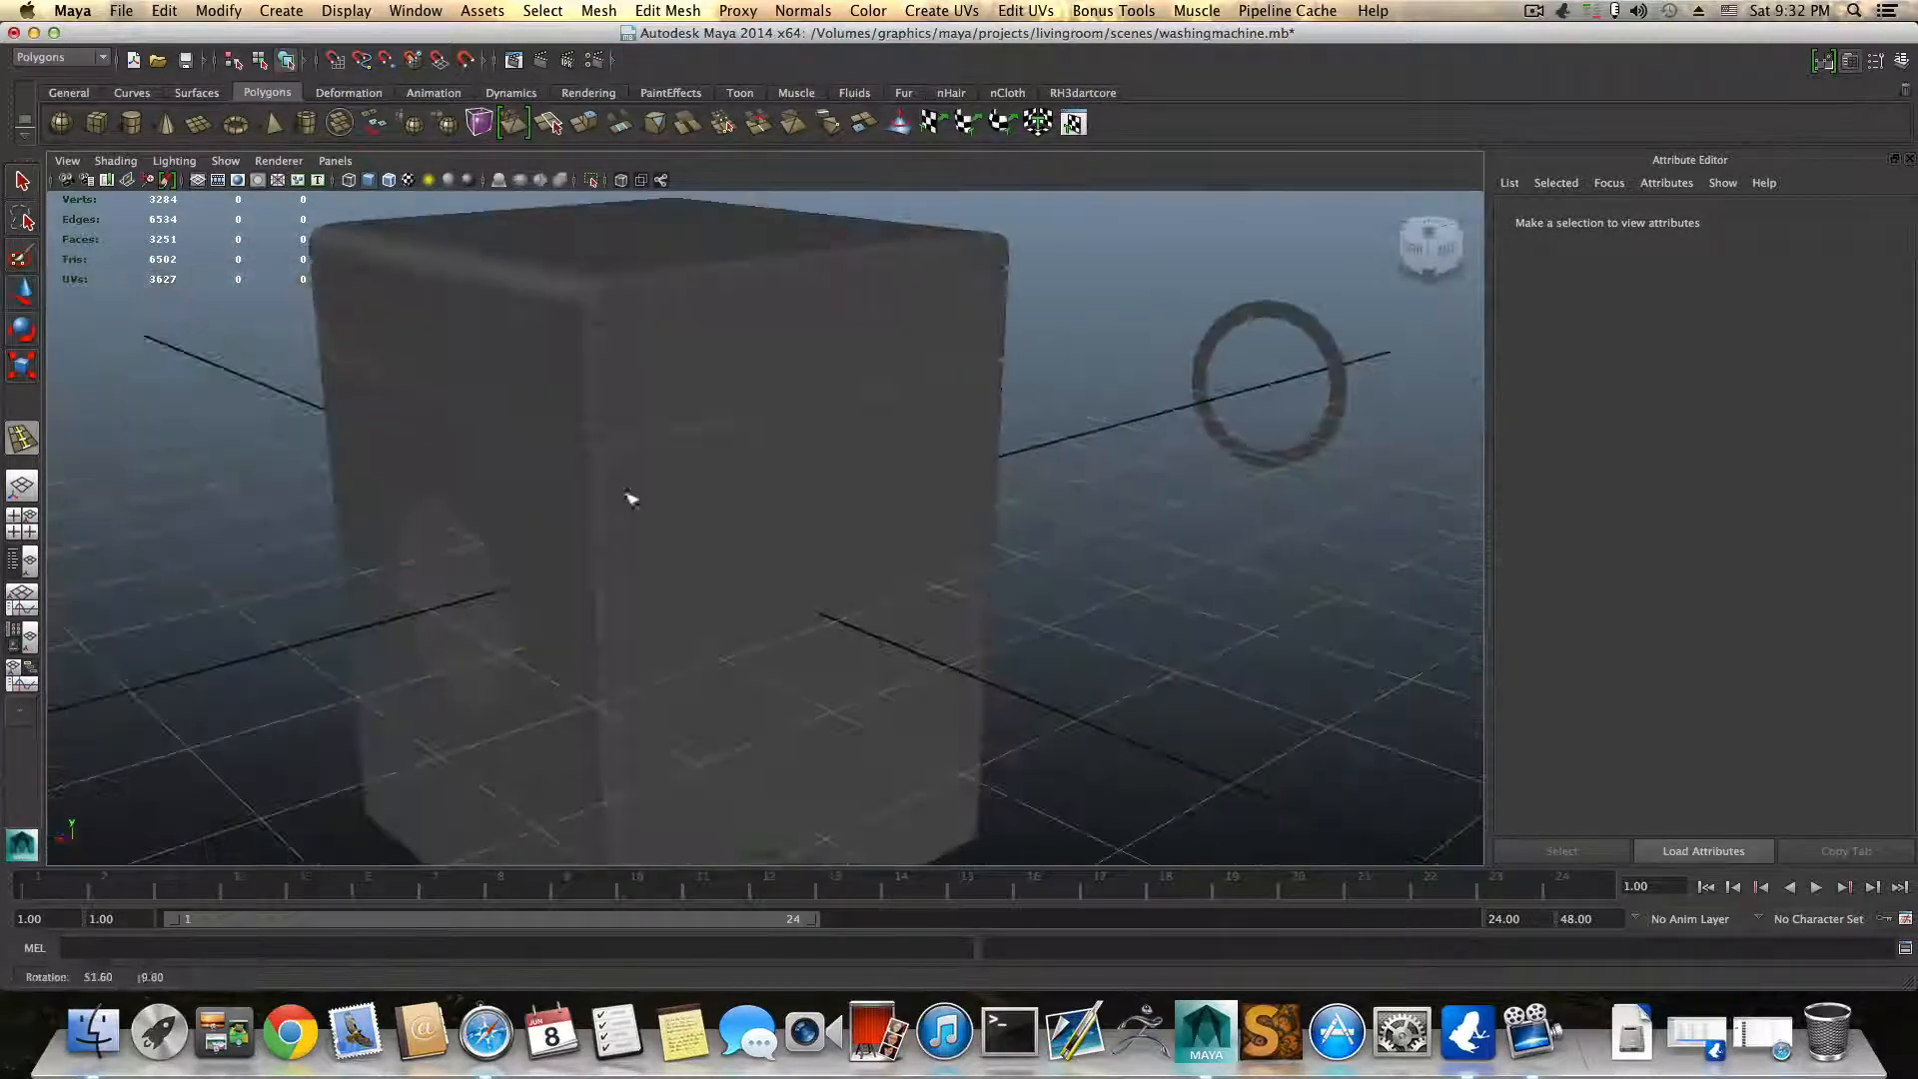
alt+drag(1101, 438, 679, 458)
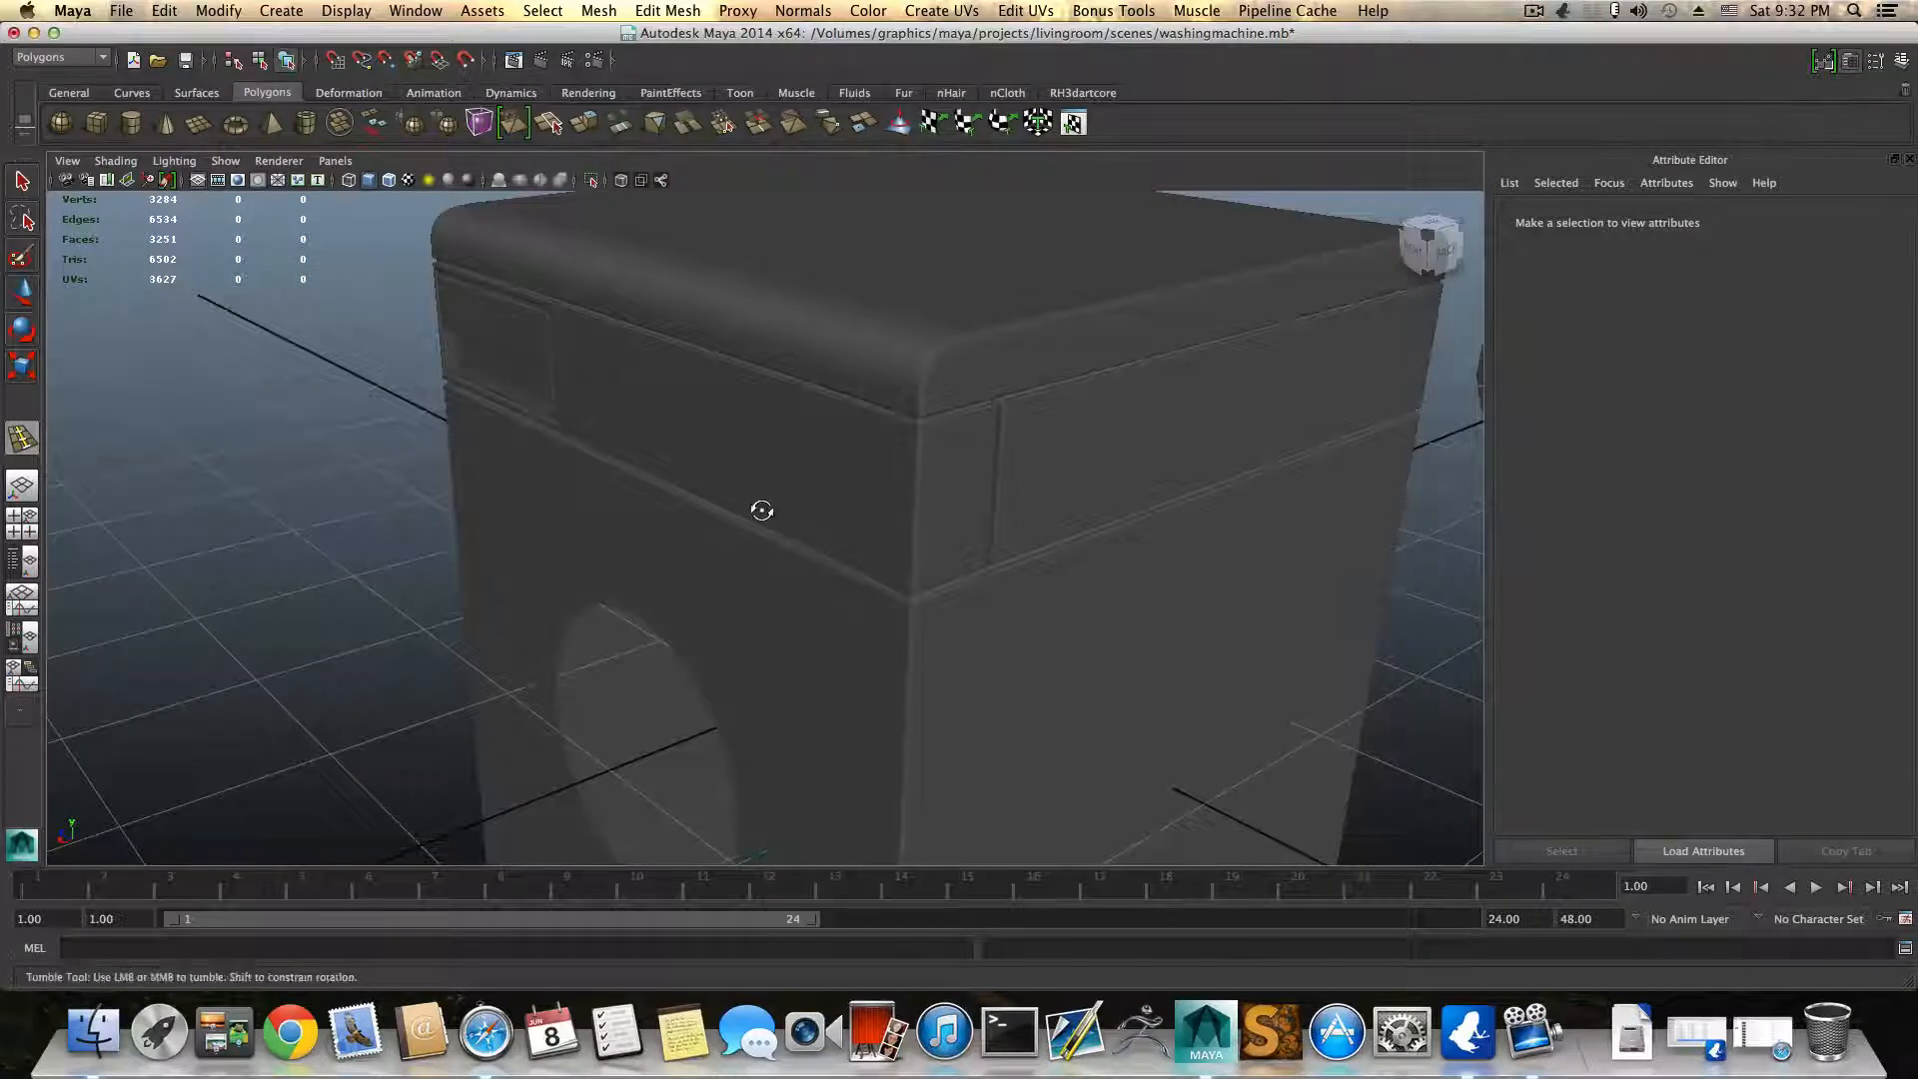
alt+drag(762, 509, 917, 500)
alt+right_drag(916, 500, 741, 489)
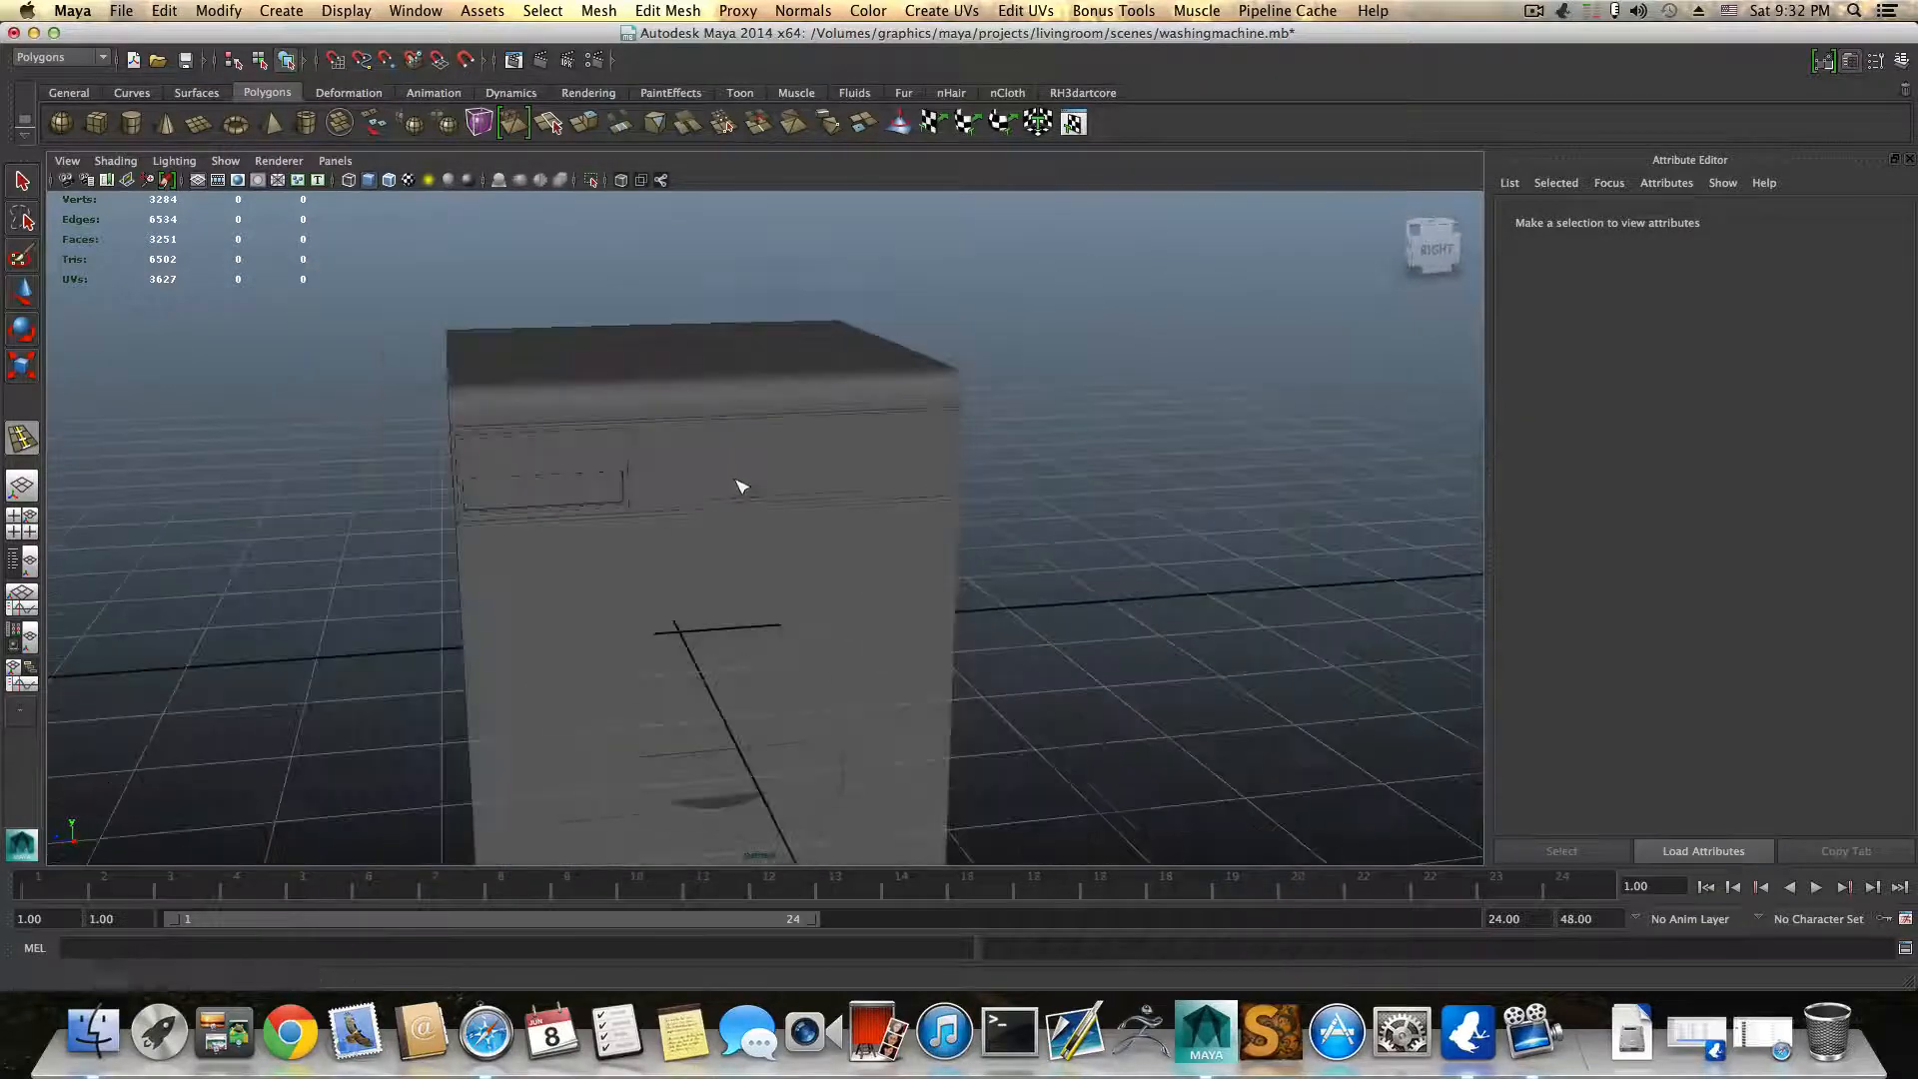
click(1534, 12)
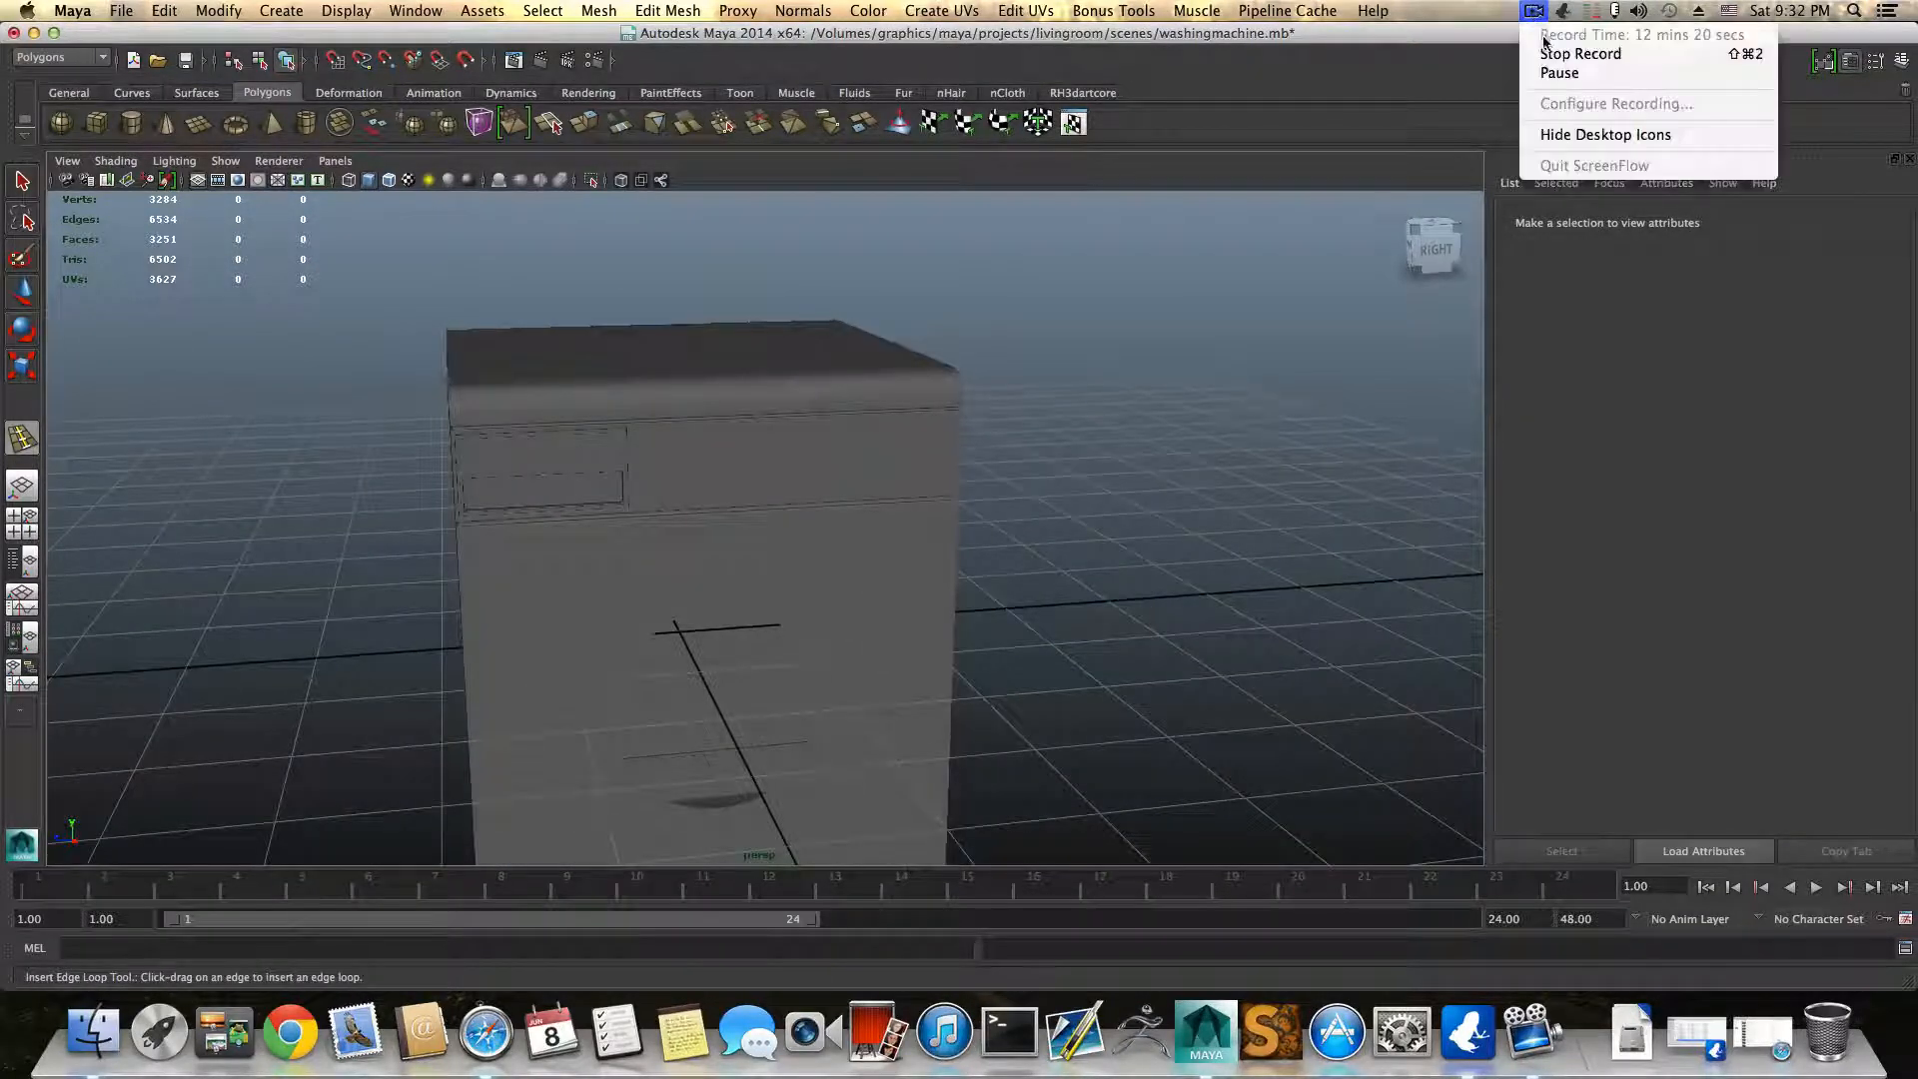